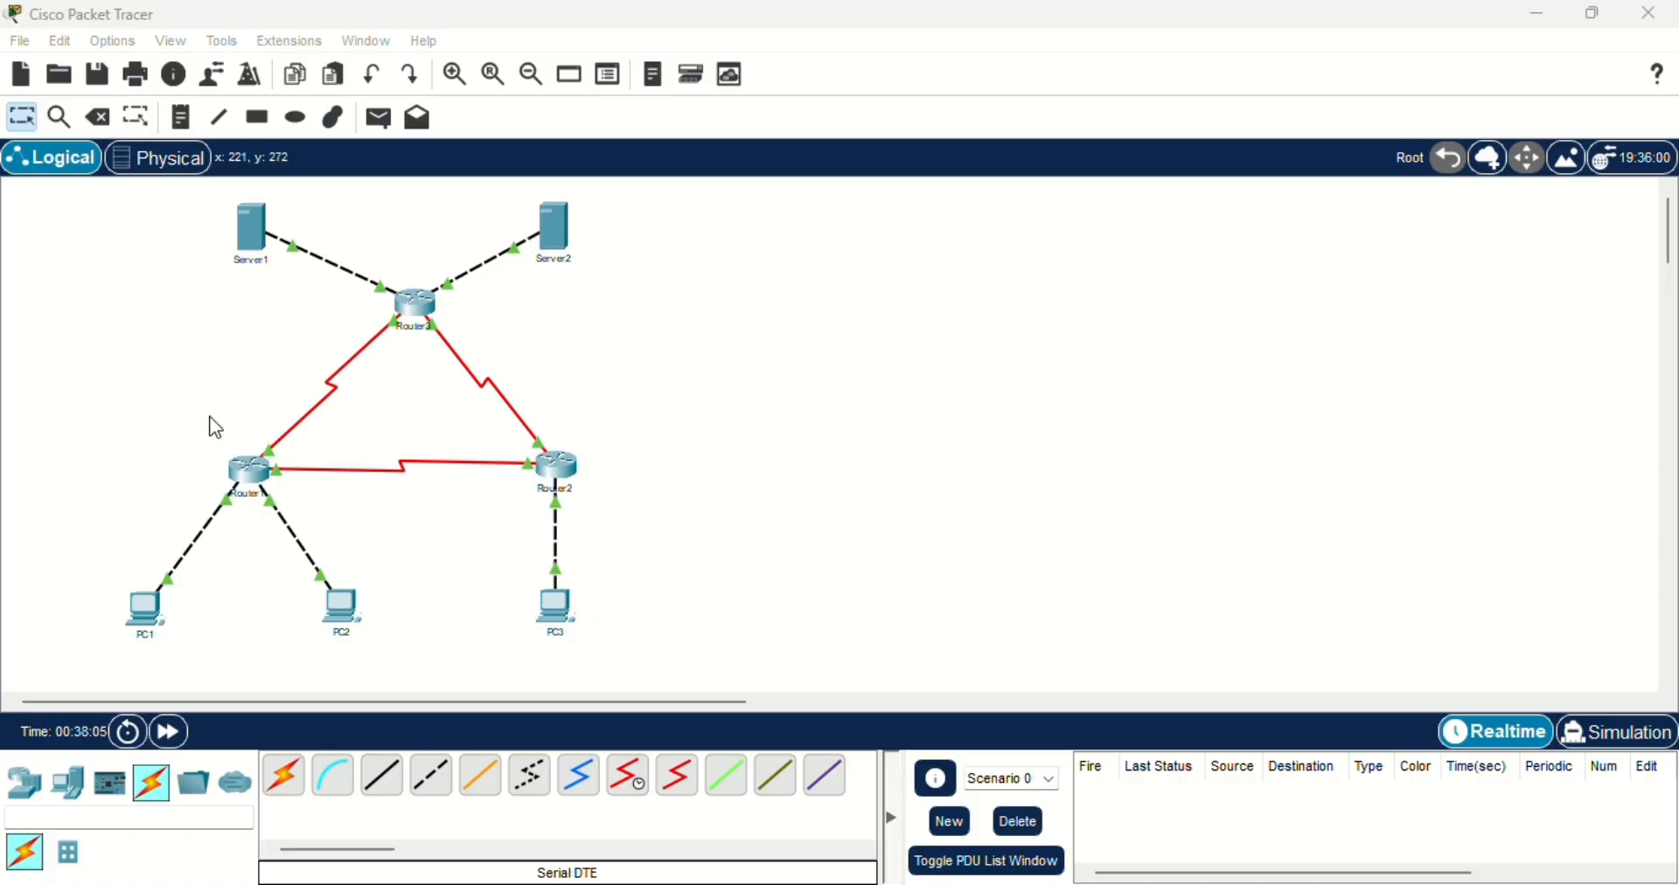
- Review PC1's static IP configuration, checking its IPv4 address, subnet mask and default gateway, and close the device window
left_click(144, 612)
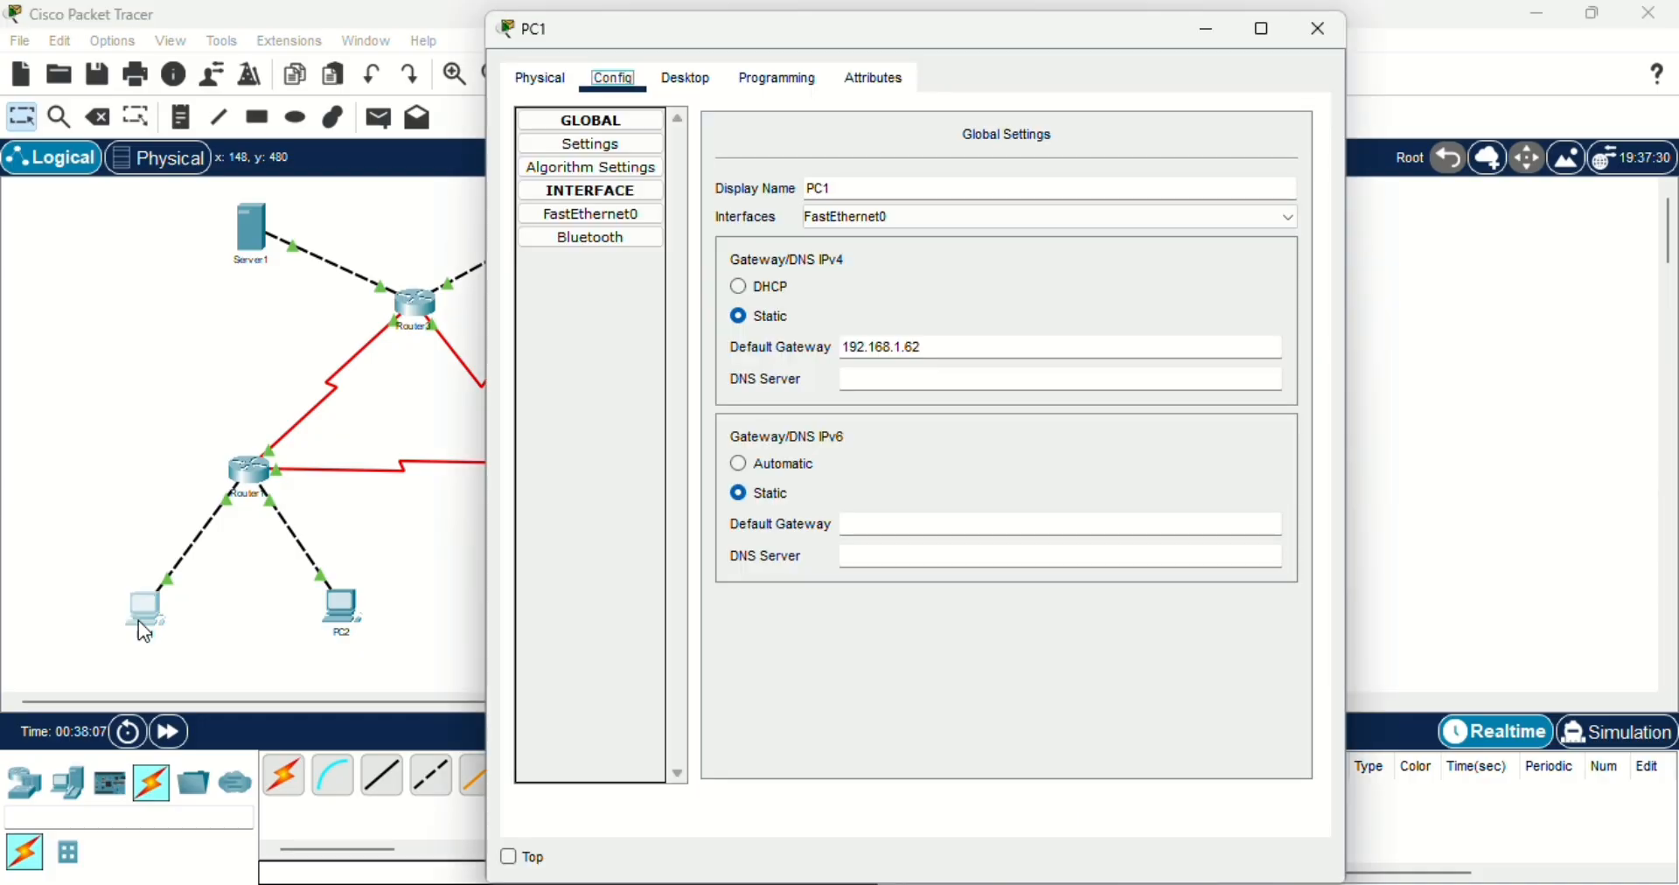
left_click(677, 81)
left_click(621, 182)
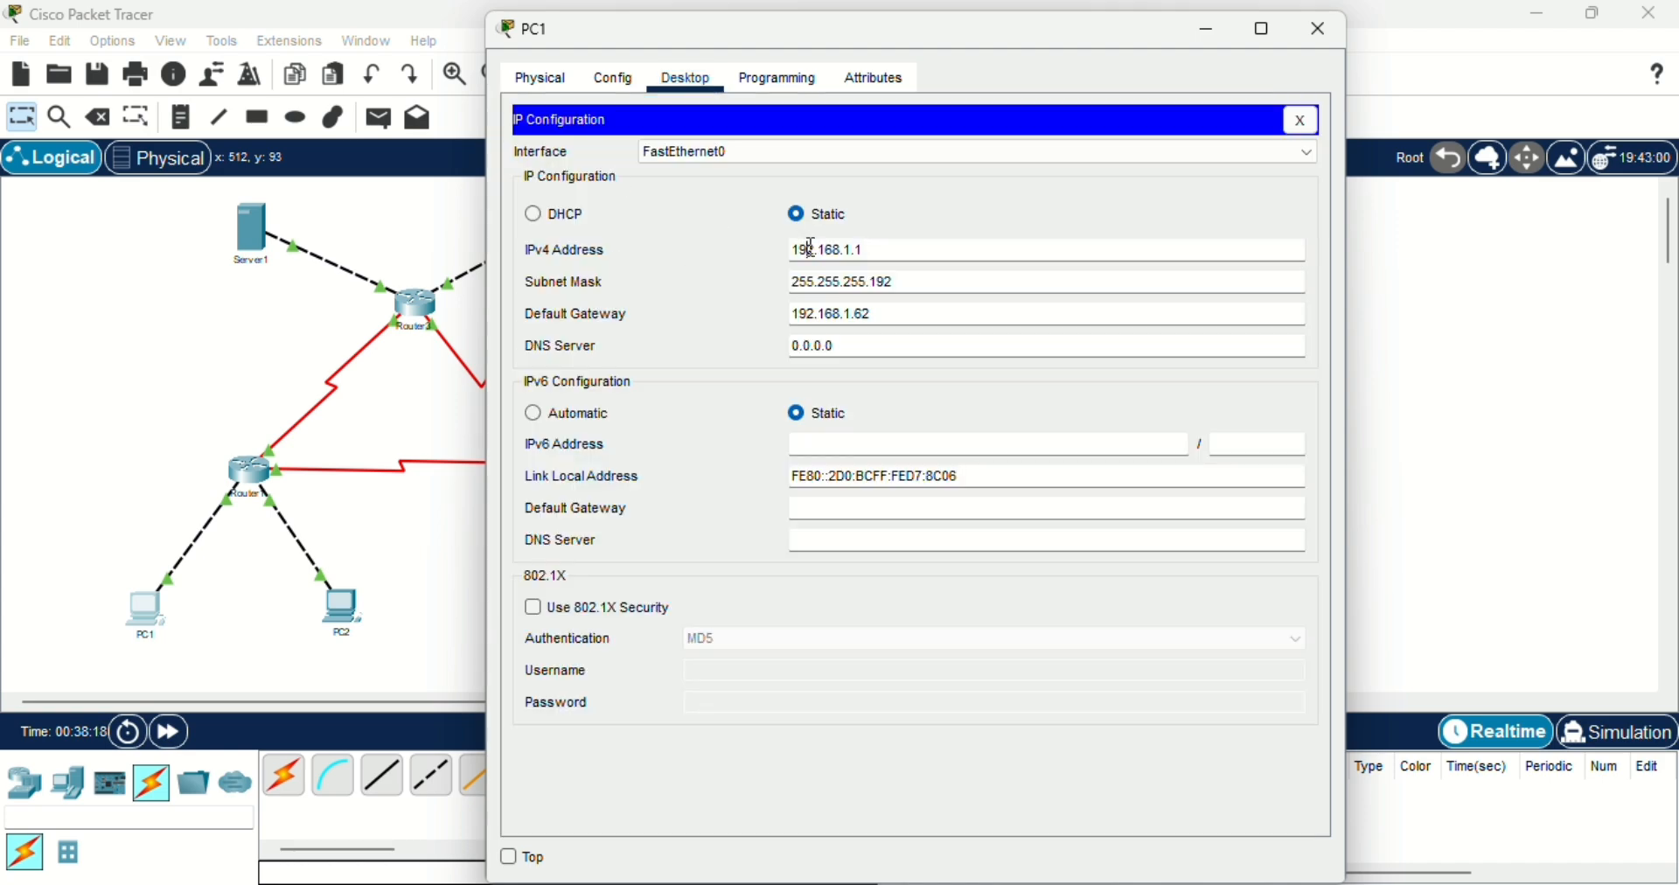
left_click(854, 254)
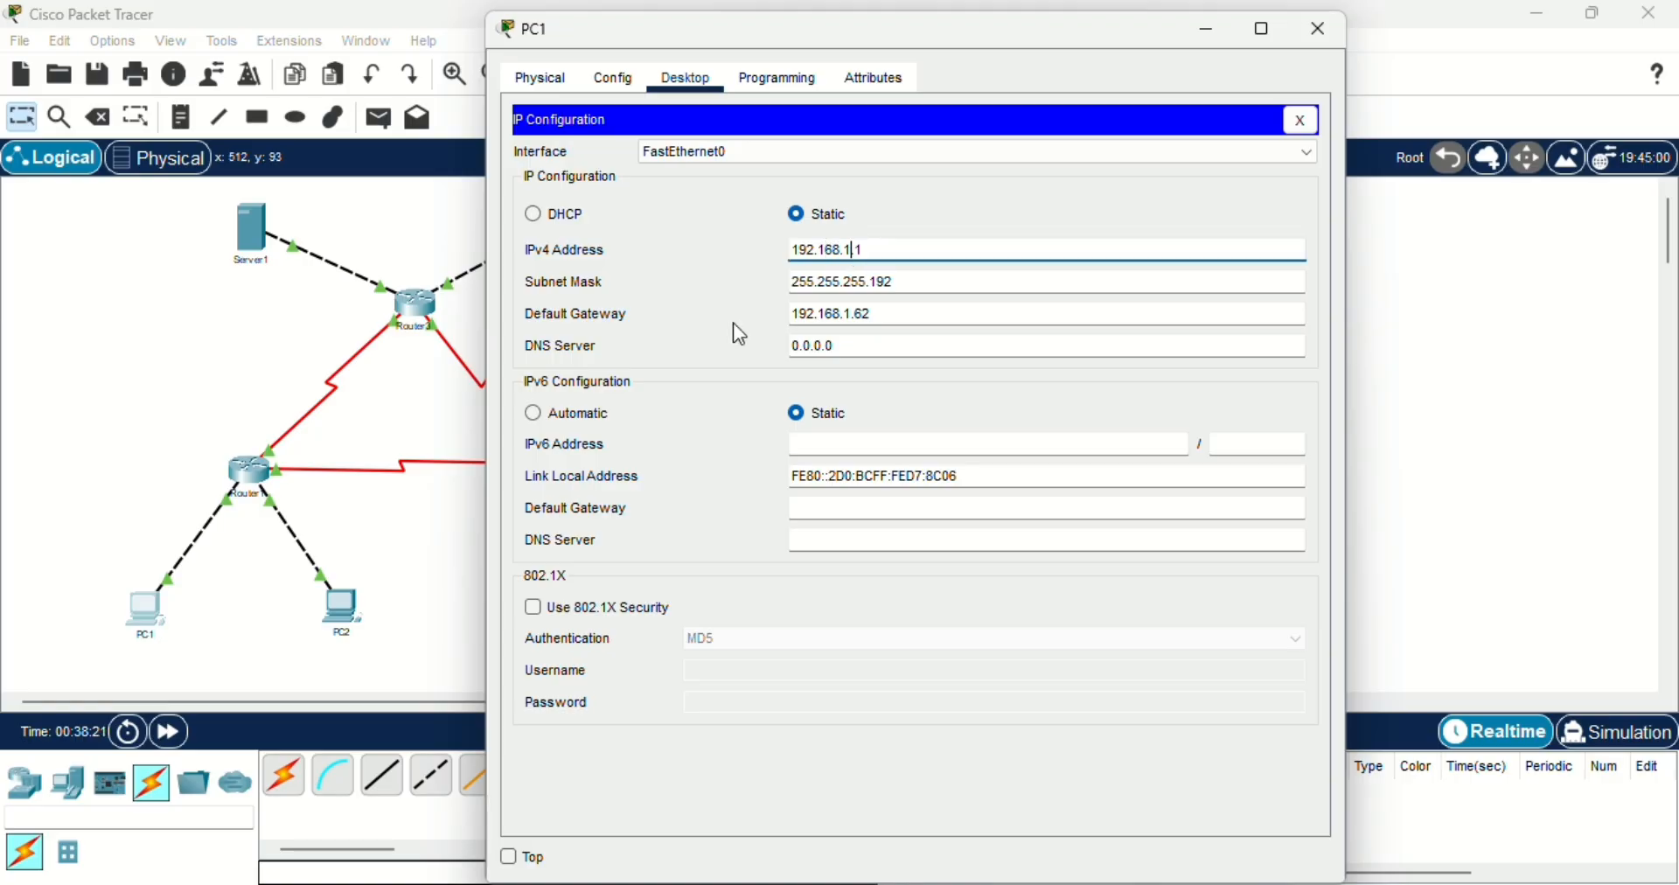
left_click(815, 281)
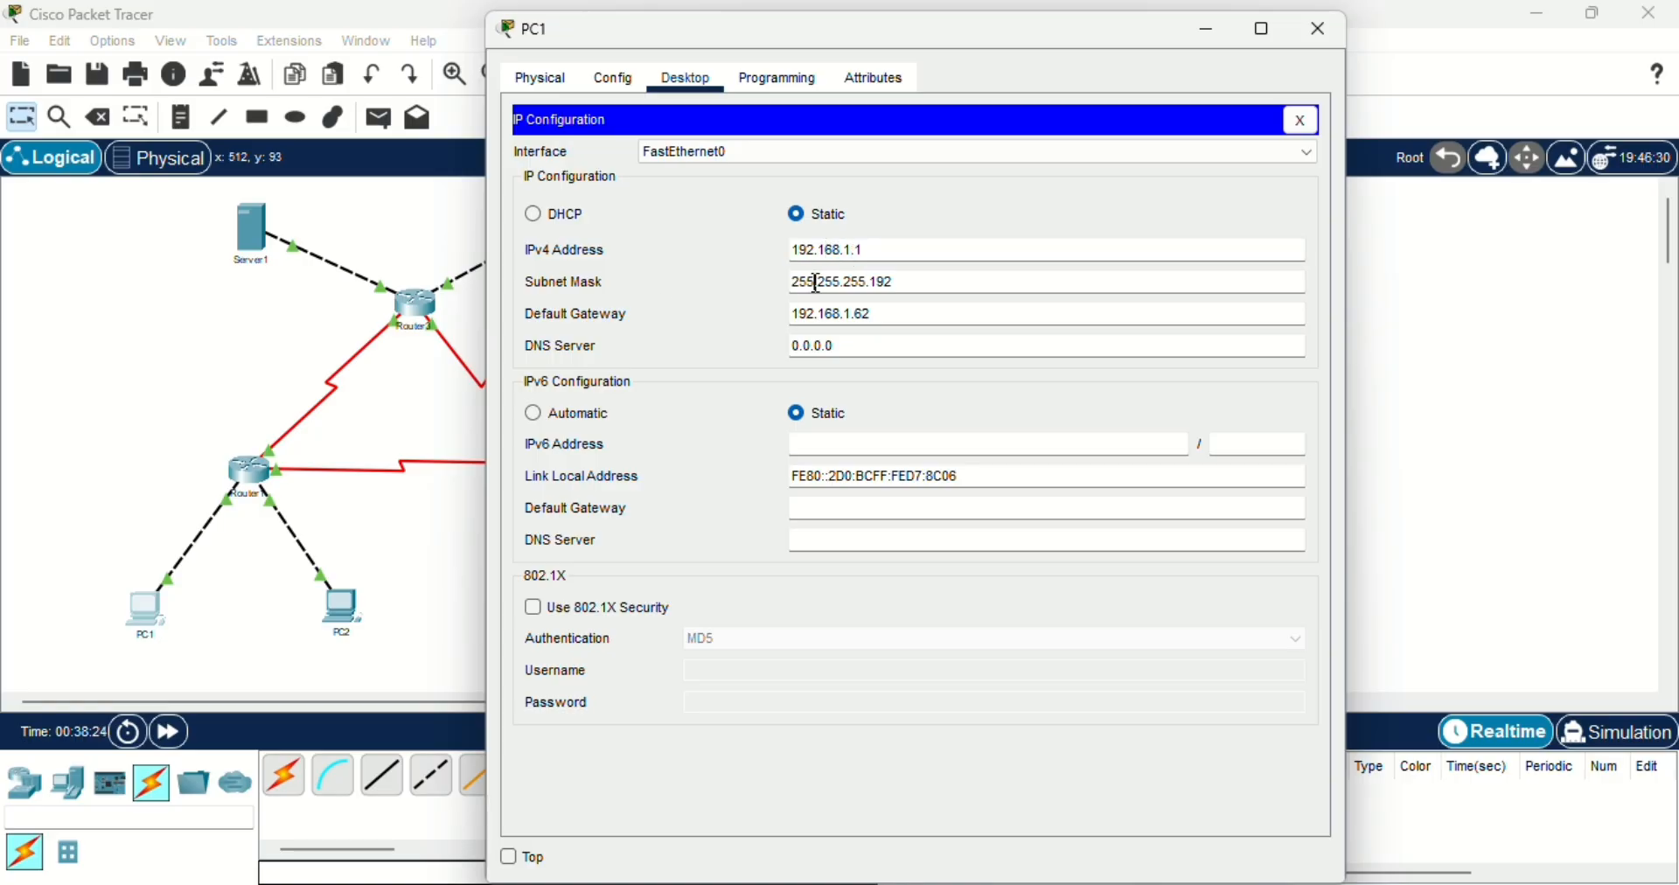
left_click(862, 285)
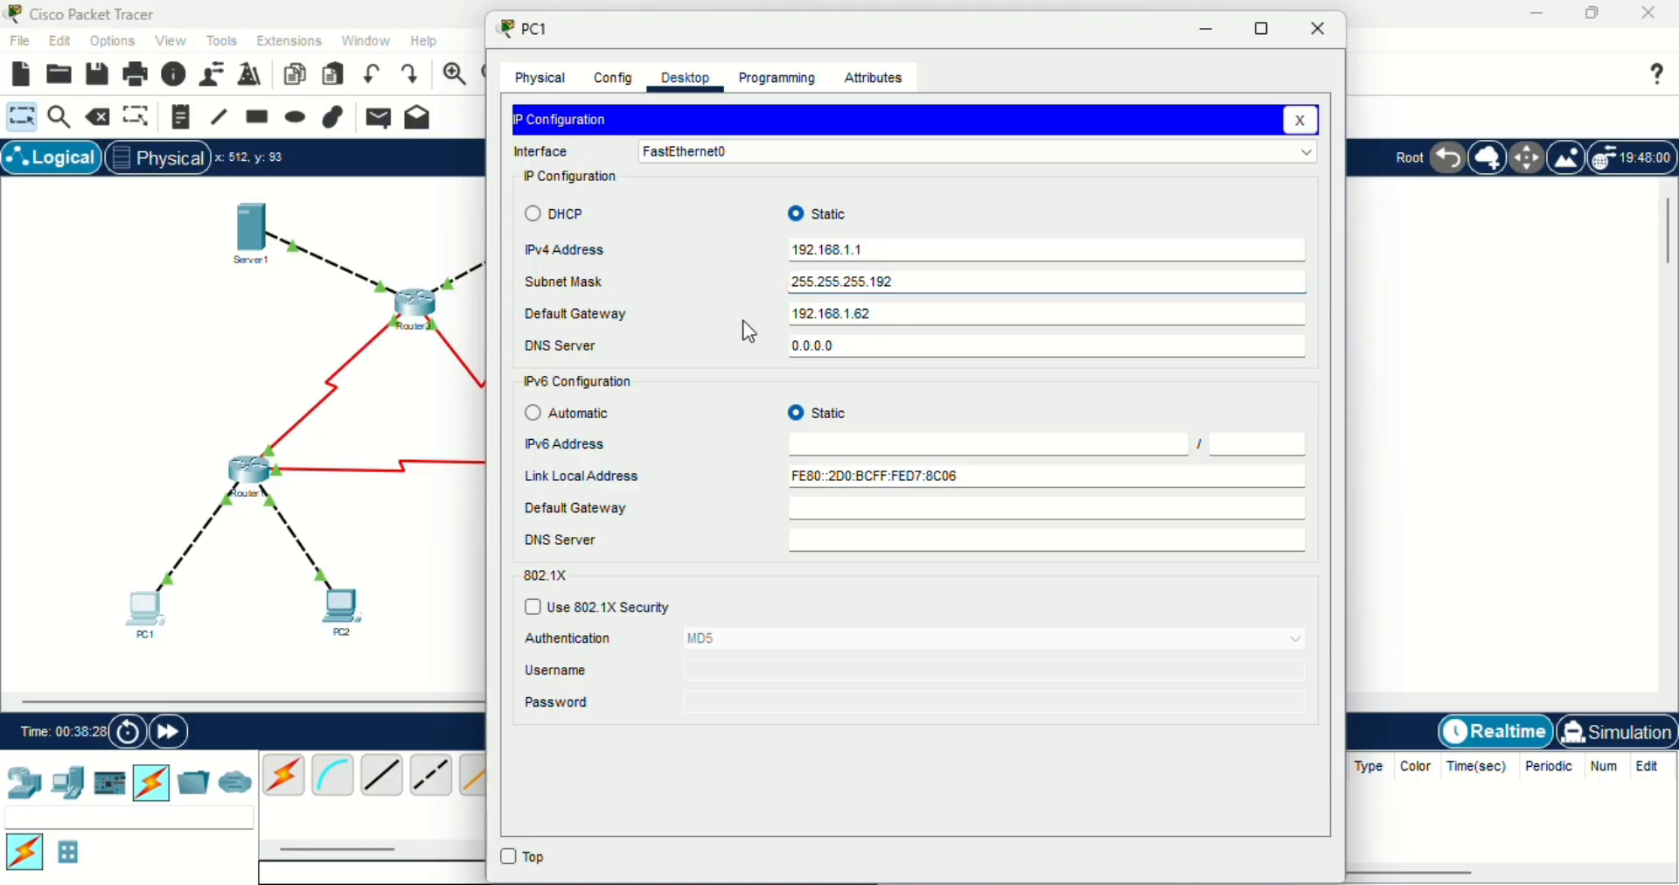
left_click(817, 316)
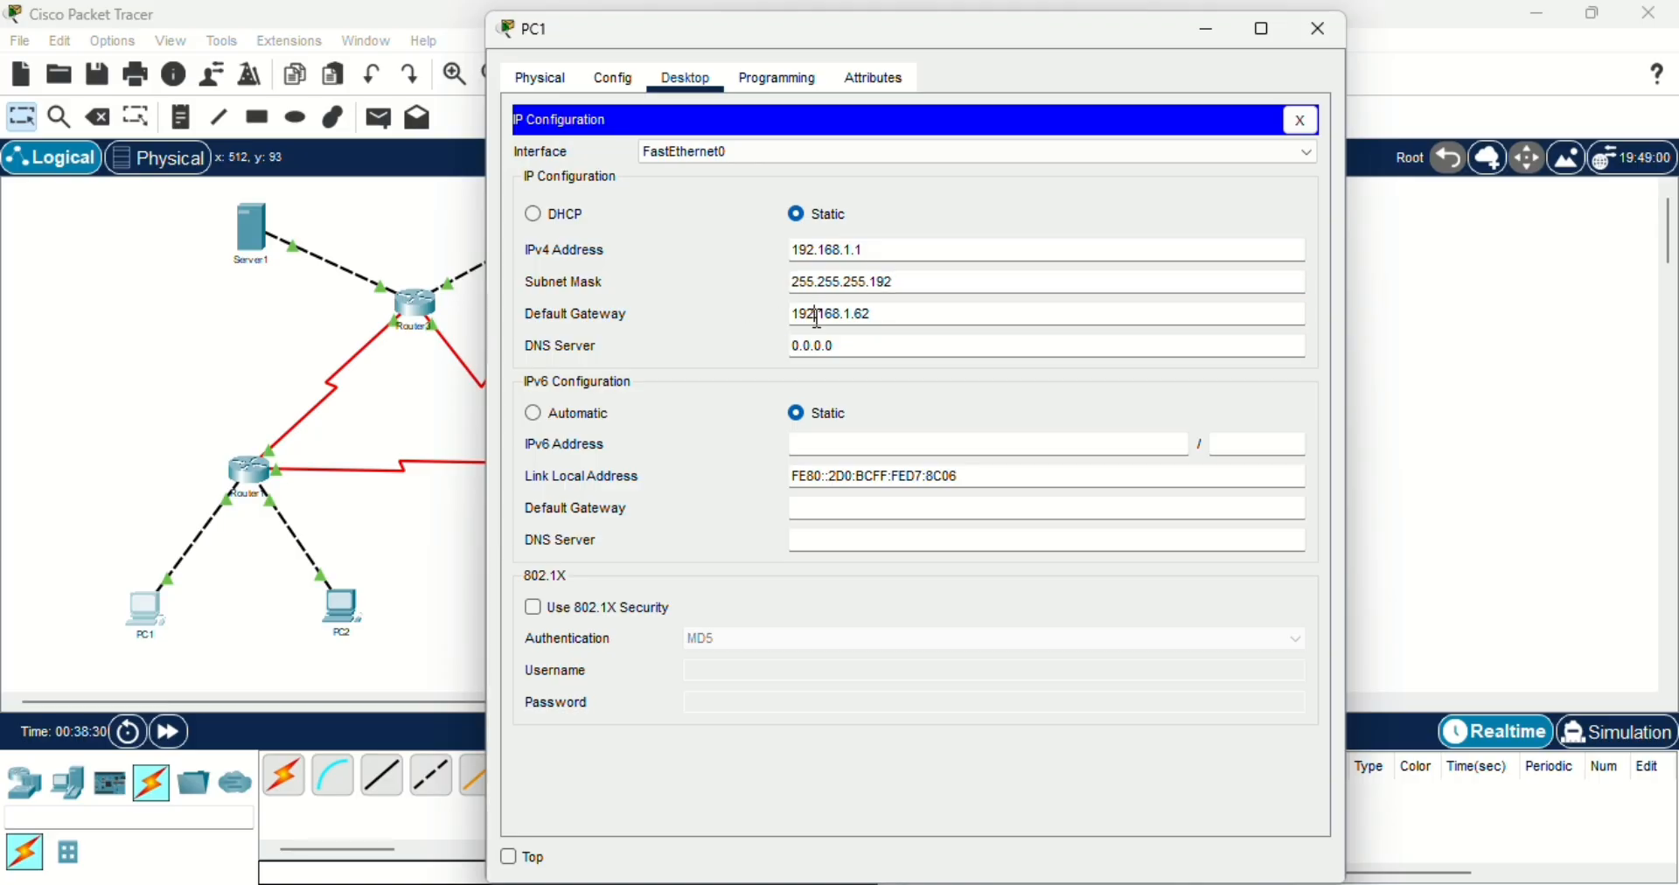
left_click(872, 321)
left_click(1311, 29)
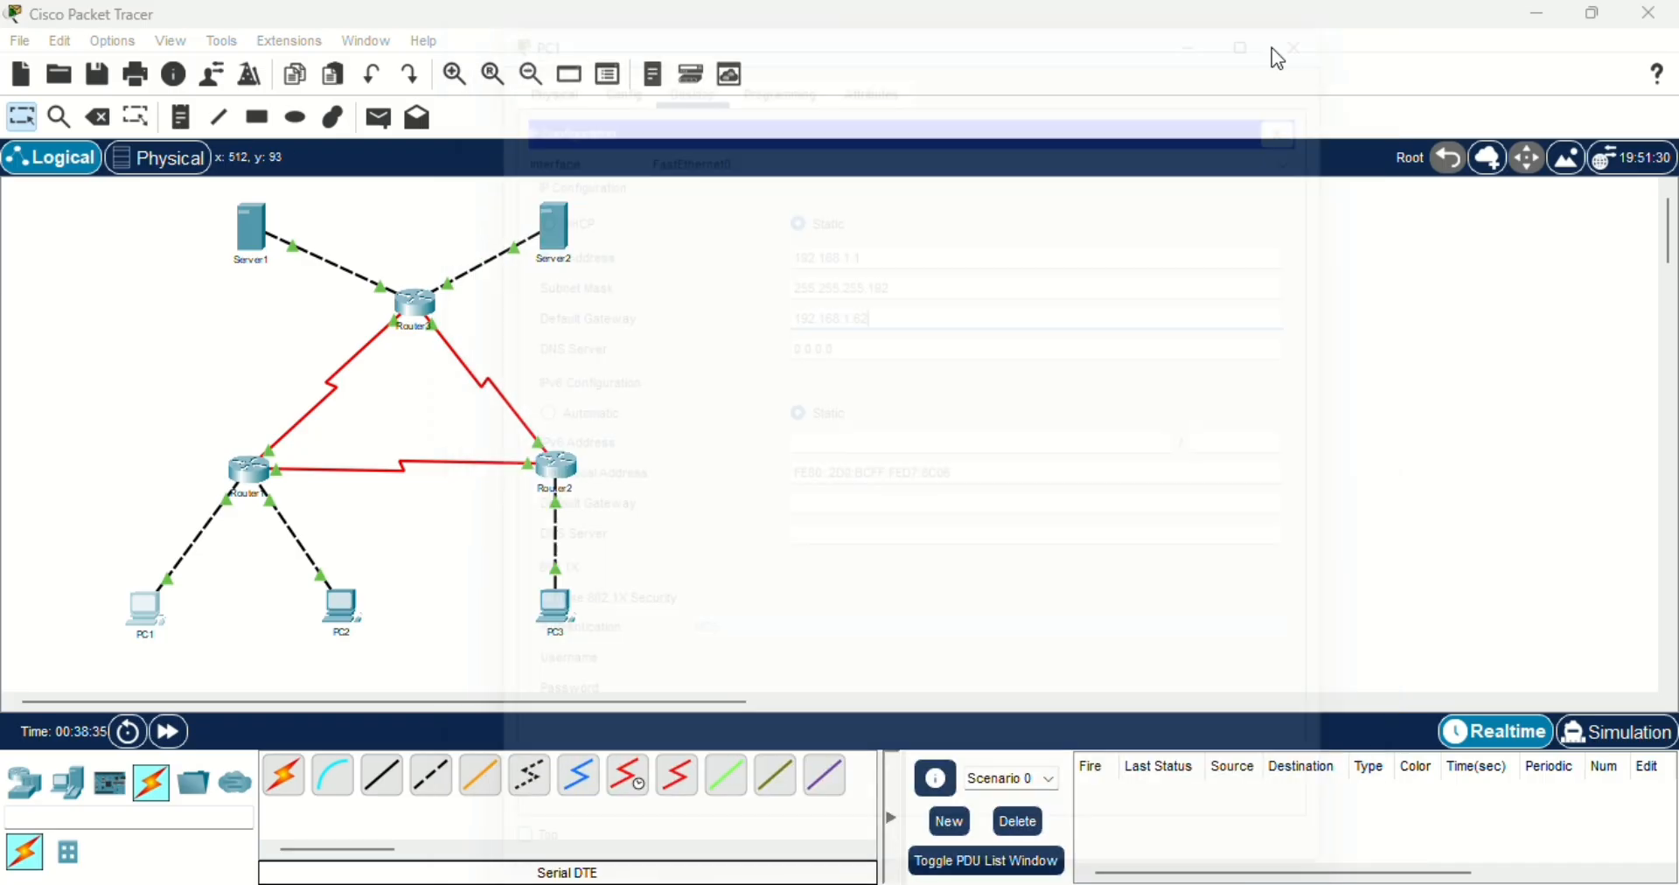
- Review PC2's IP configuration, checking the IPv4 address, subnet mask and default gateway, and close its window
left_click(340, 610)
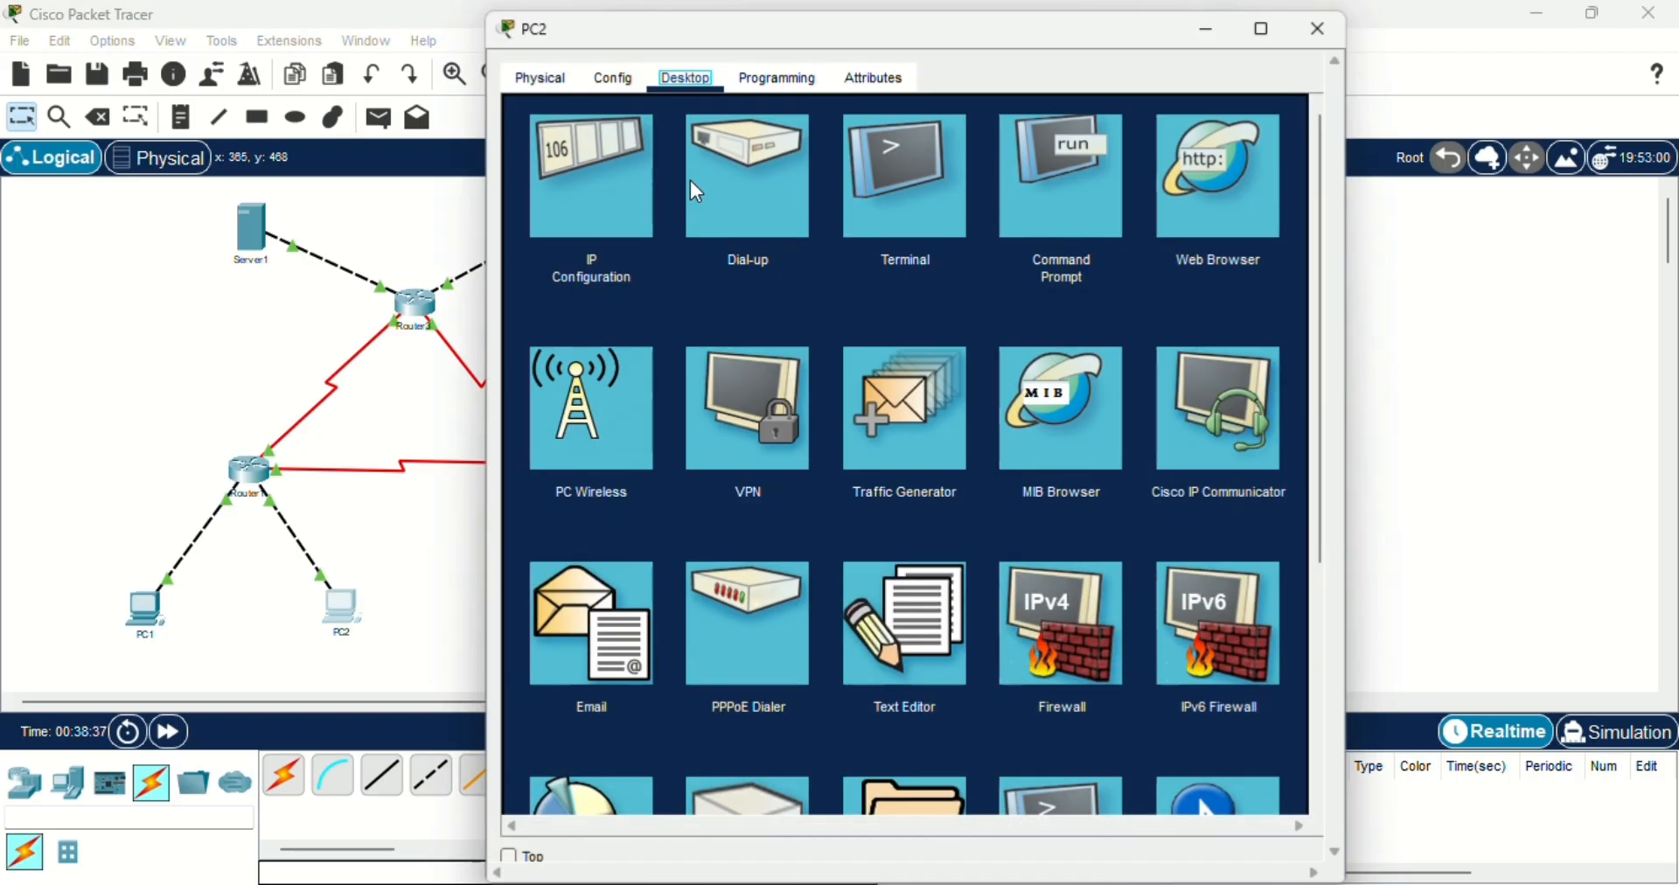
left_click(619, 172)
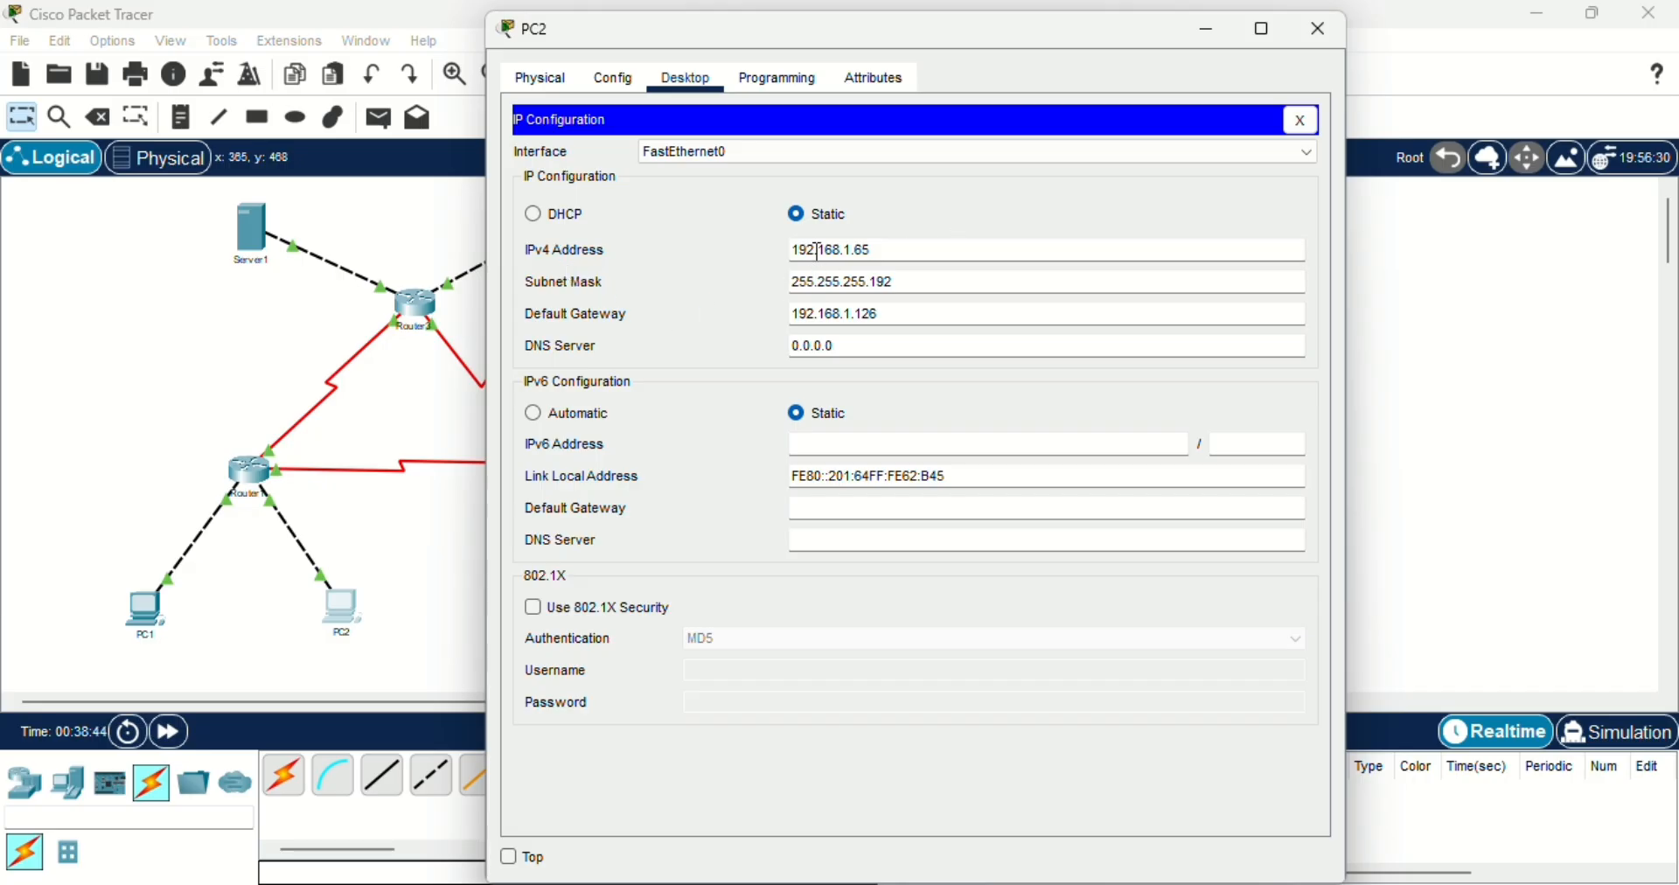
left_click(877, 250)
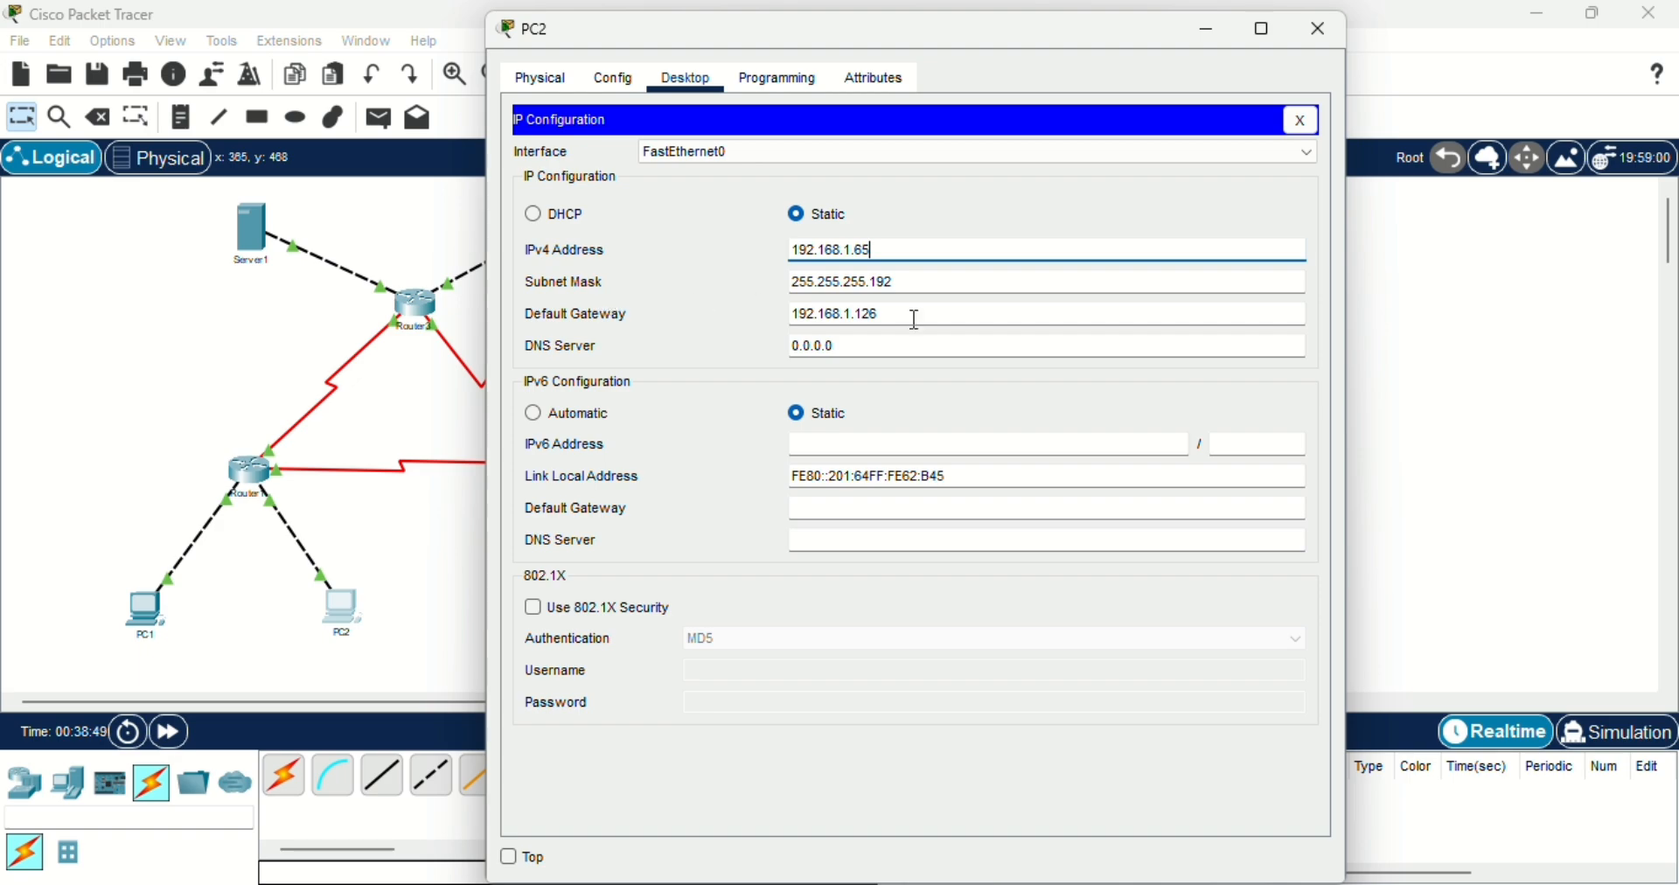
left_click(892, 279)
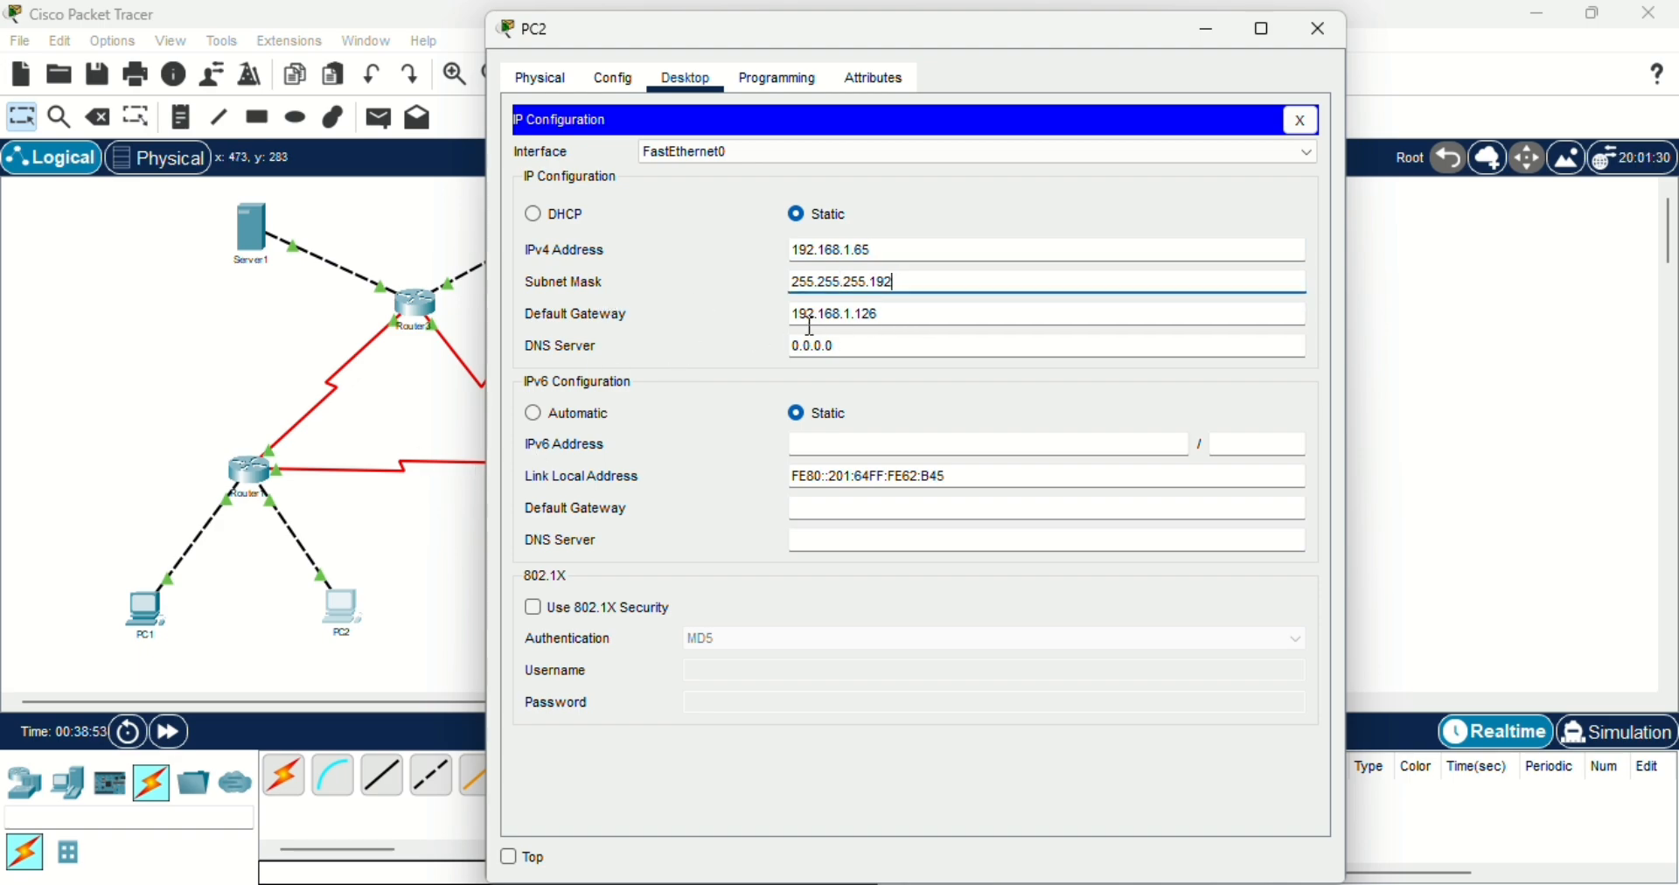
left_click(865, 315)
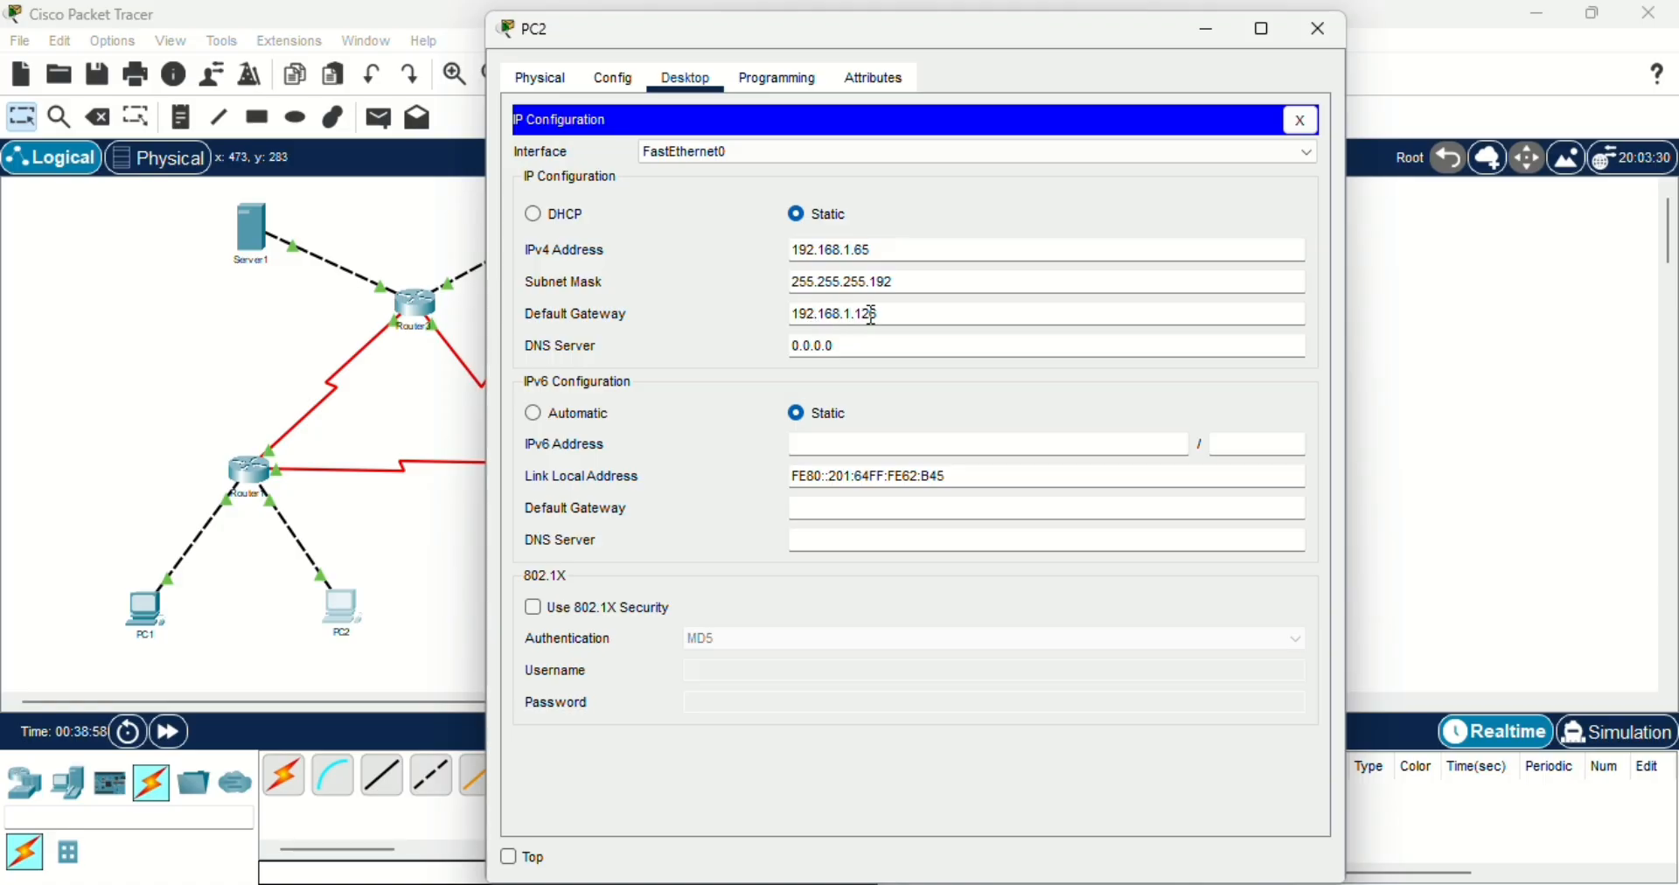
left_click(1326, 29)
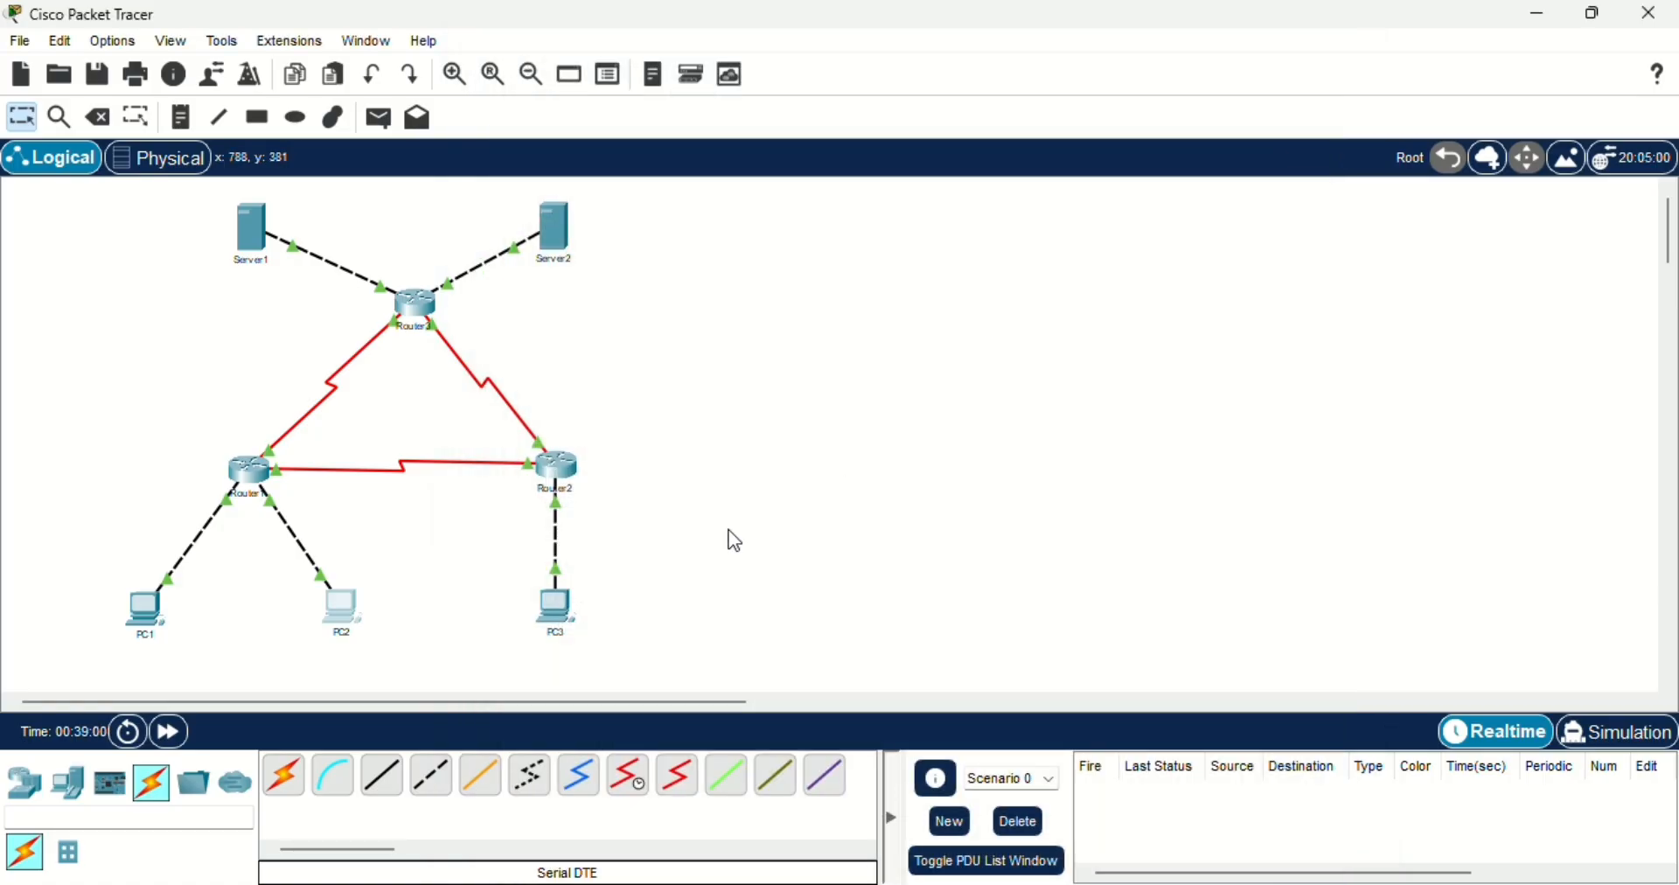
- Examine the IPv4 address, subnet mask and default gateway in PC3's IP configuration, and close its window
left_click(560, 612)
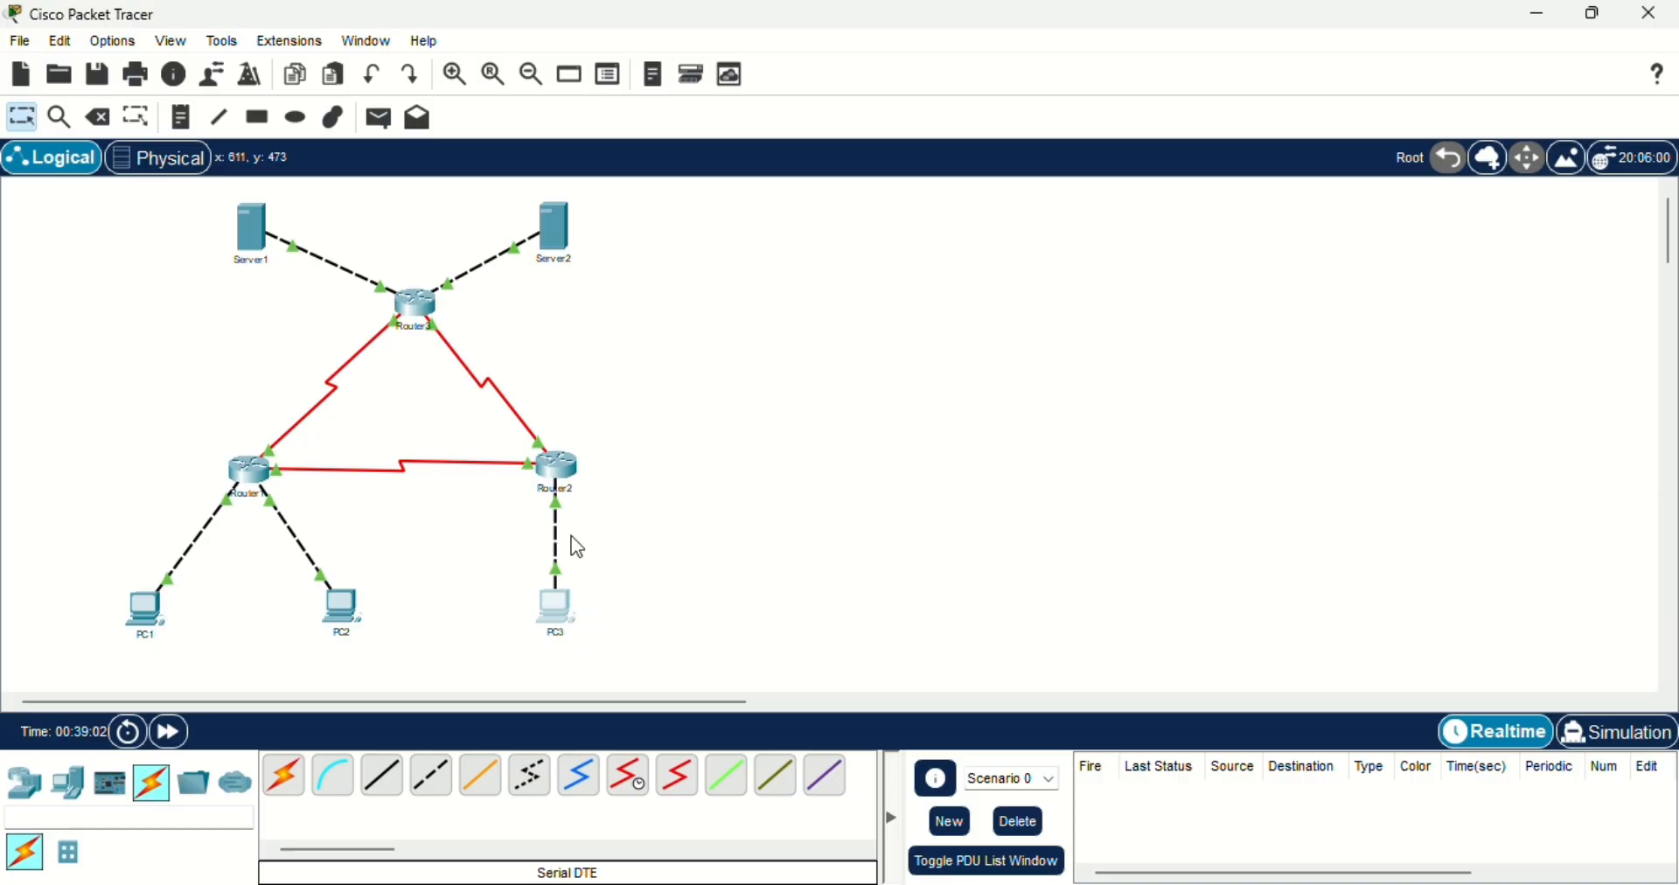
left_click(606, 203)
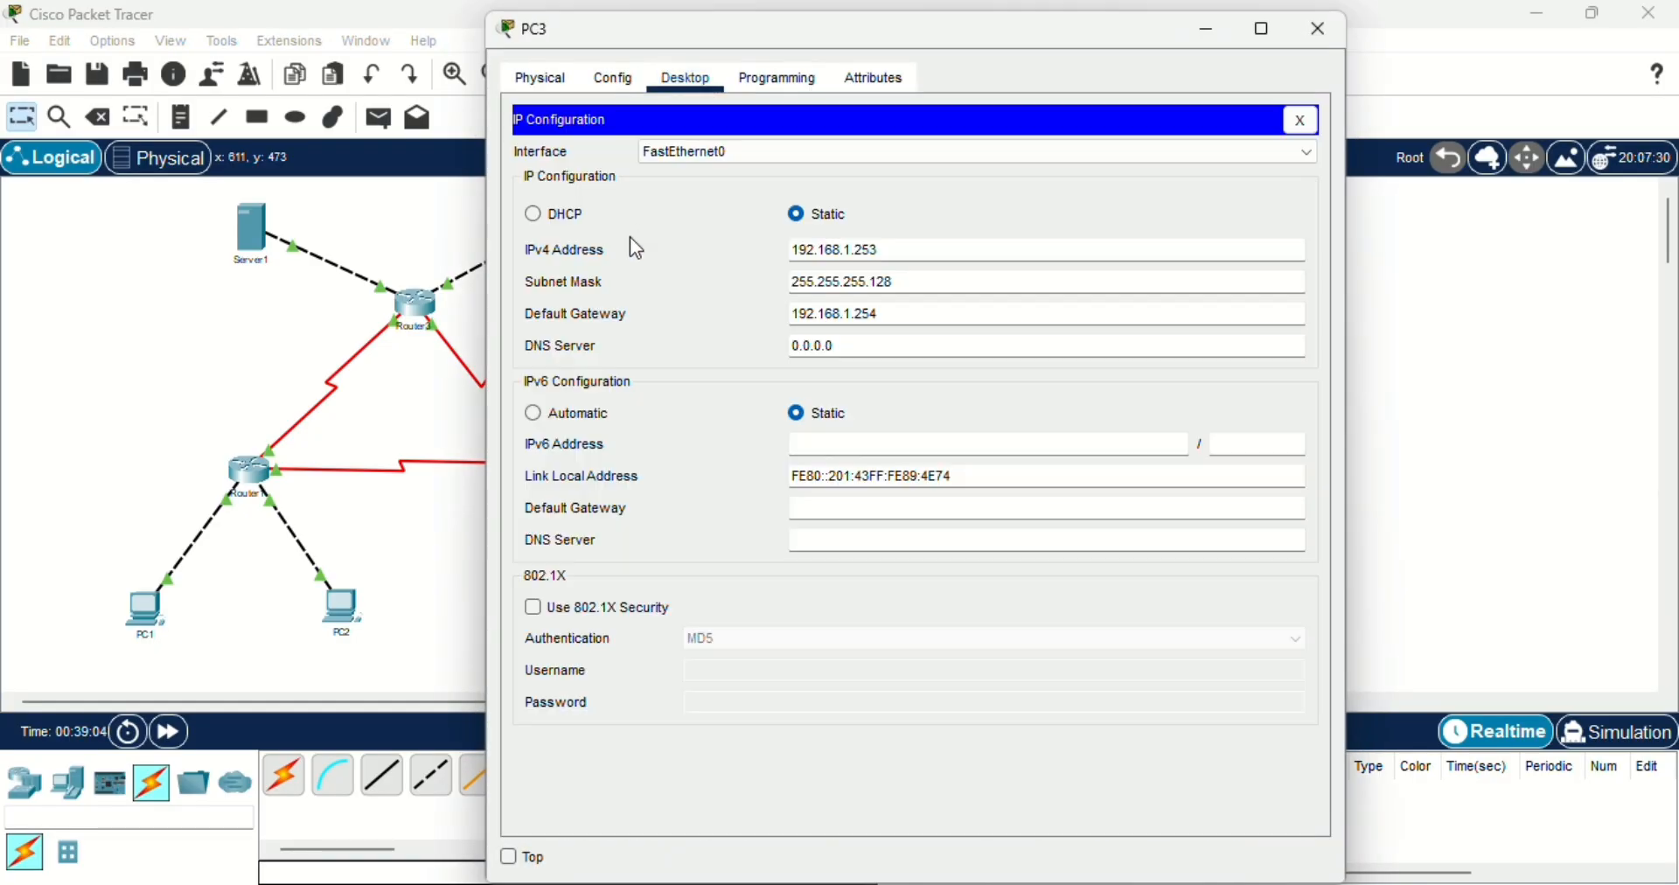
left_click(827, 248)
left_click(876, 256)
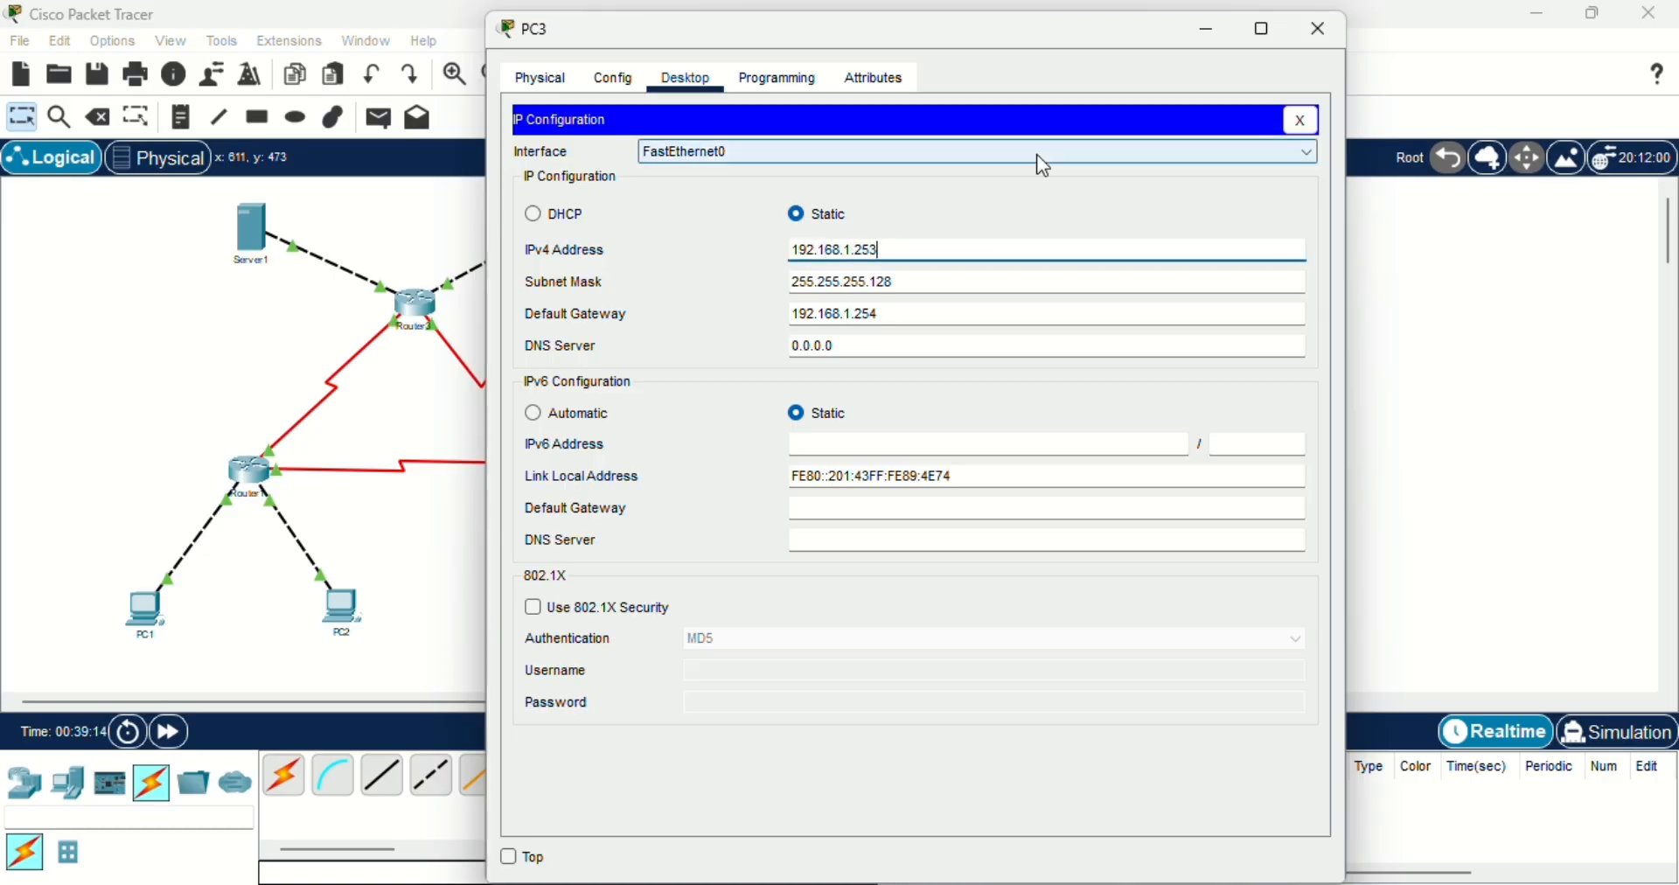
left_click(901, 287)
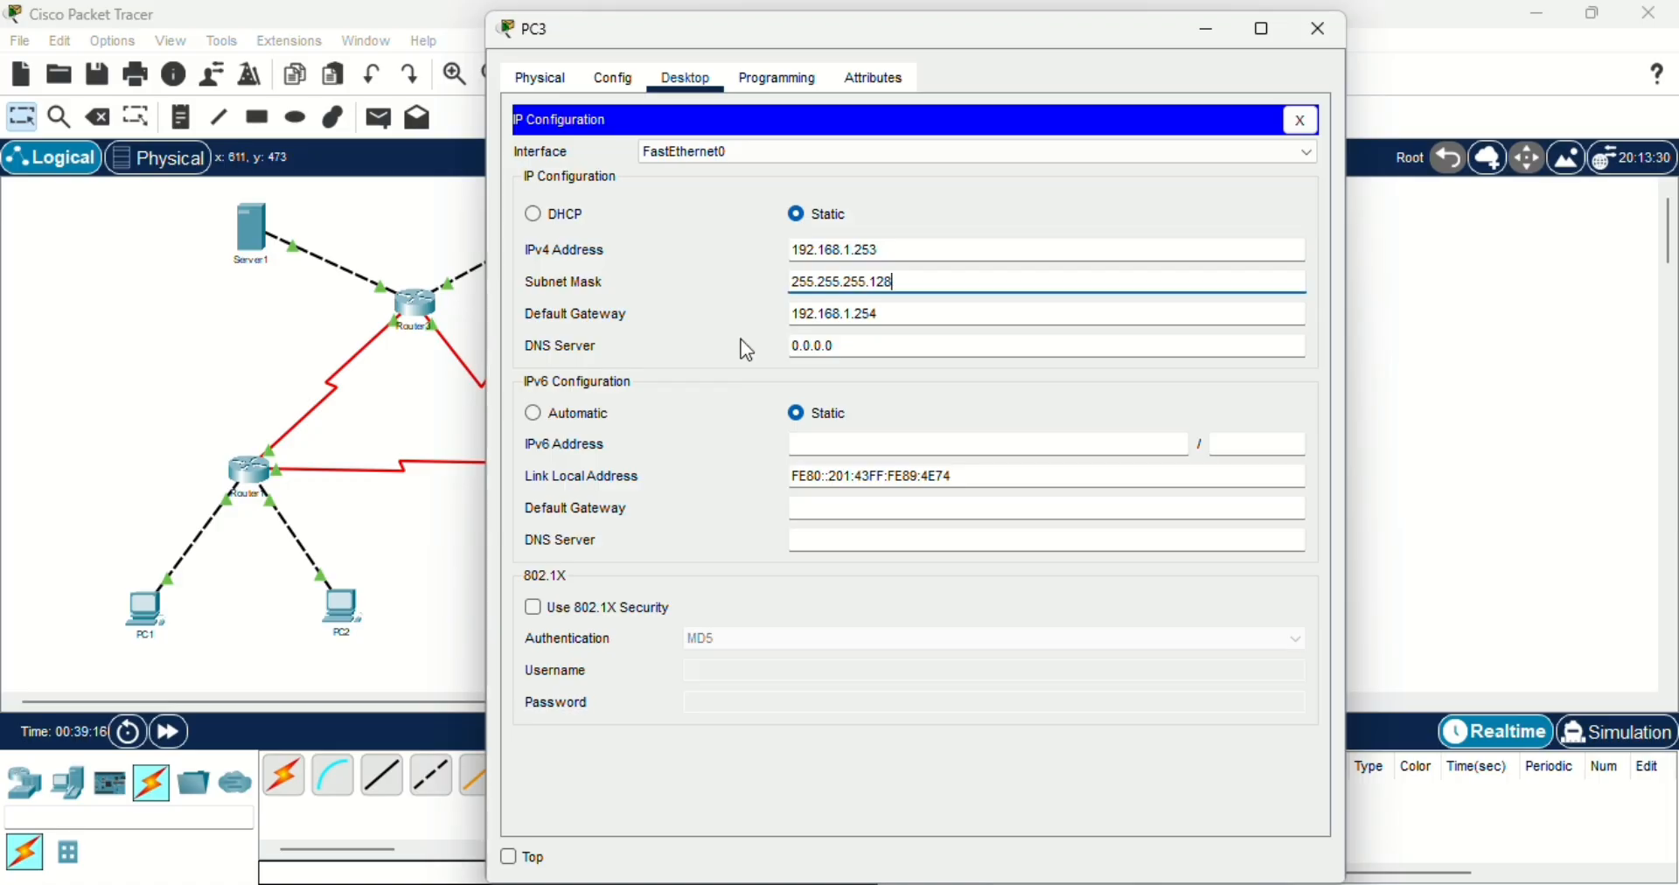
left_click(817, 322)
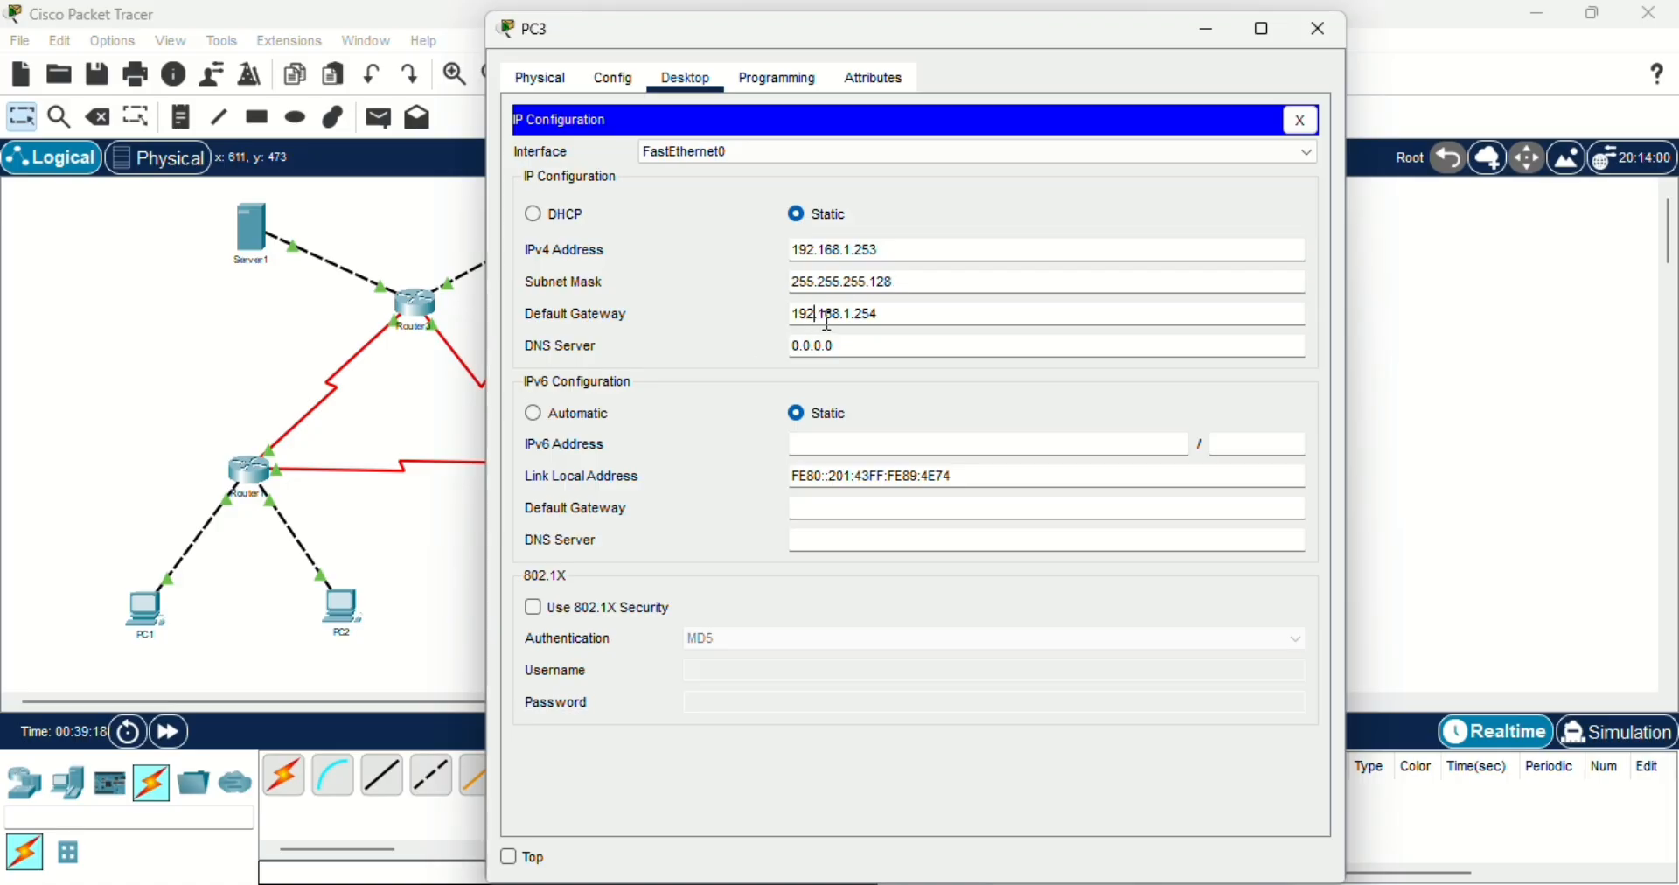
left_click(892, 315)
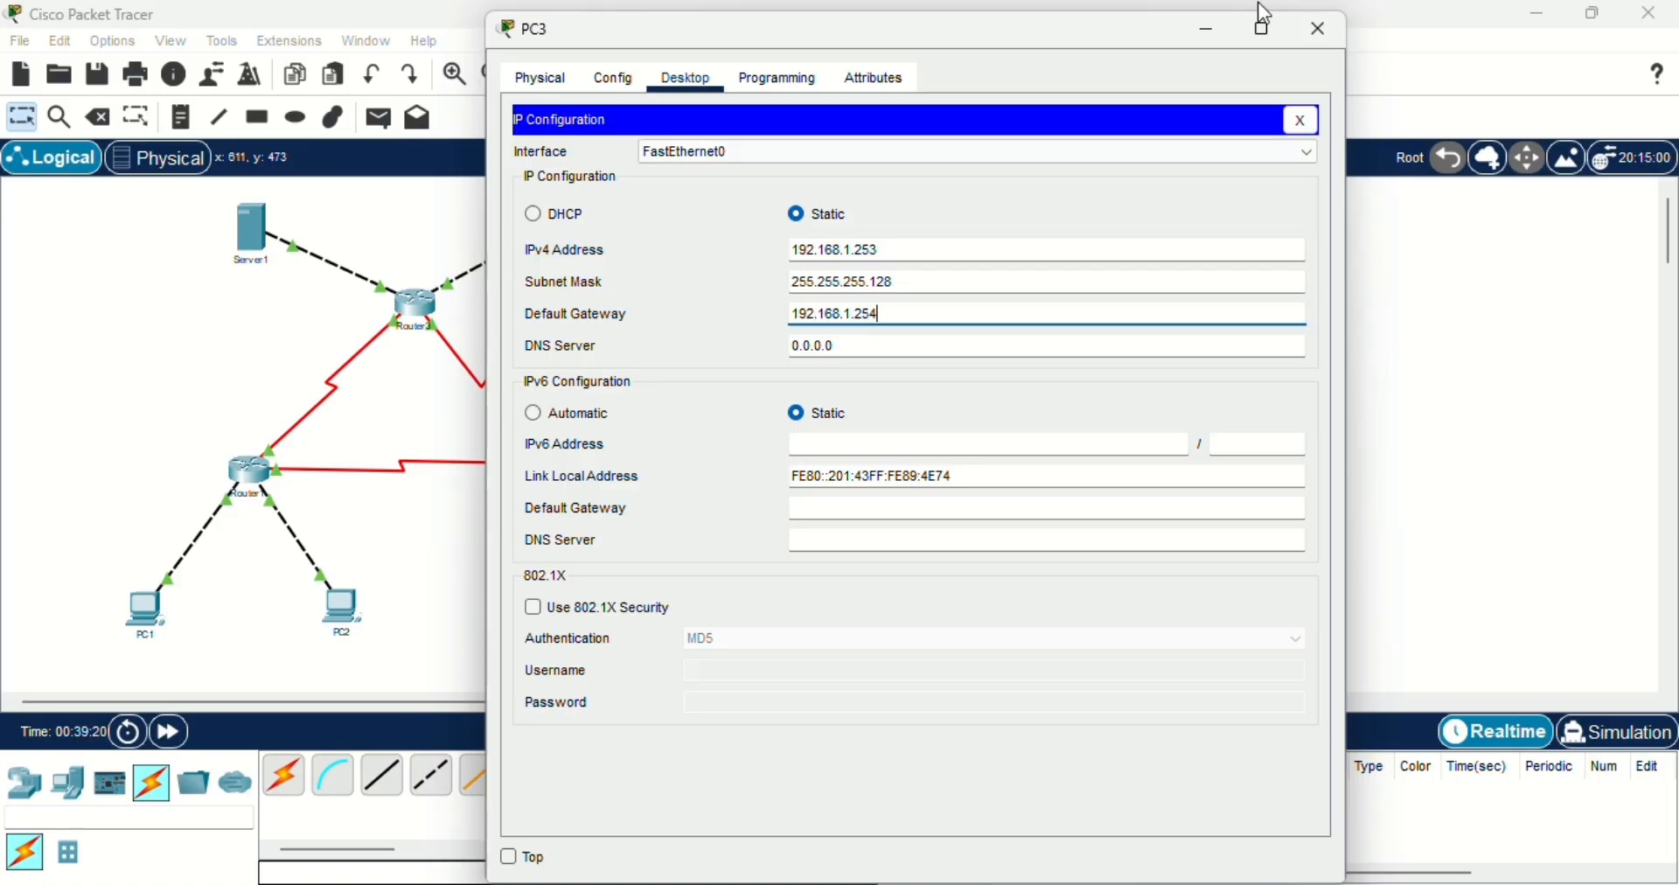
left_click(1311, 37)
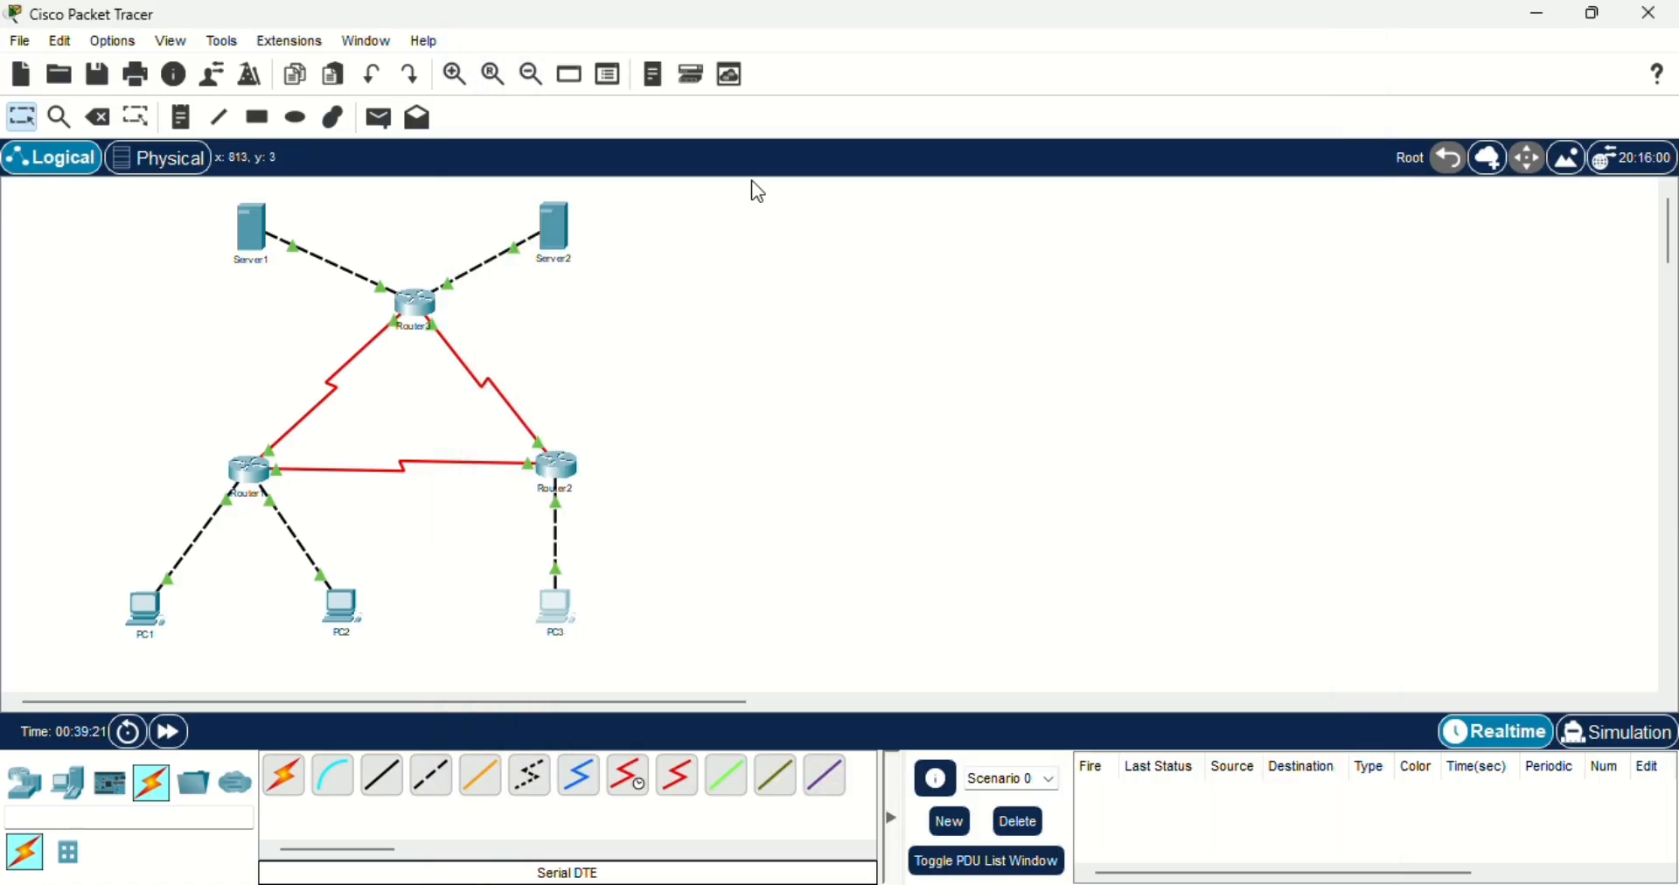
- Check Server1's IPv4 address, subnet mask and default gateway in its IP configuration, and close the server window
left_click(255, 236)
left_click(616, 176)
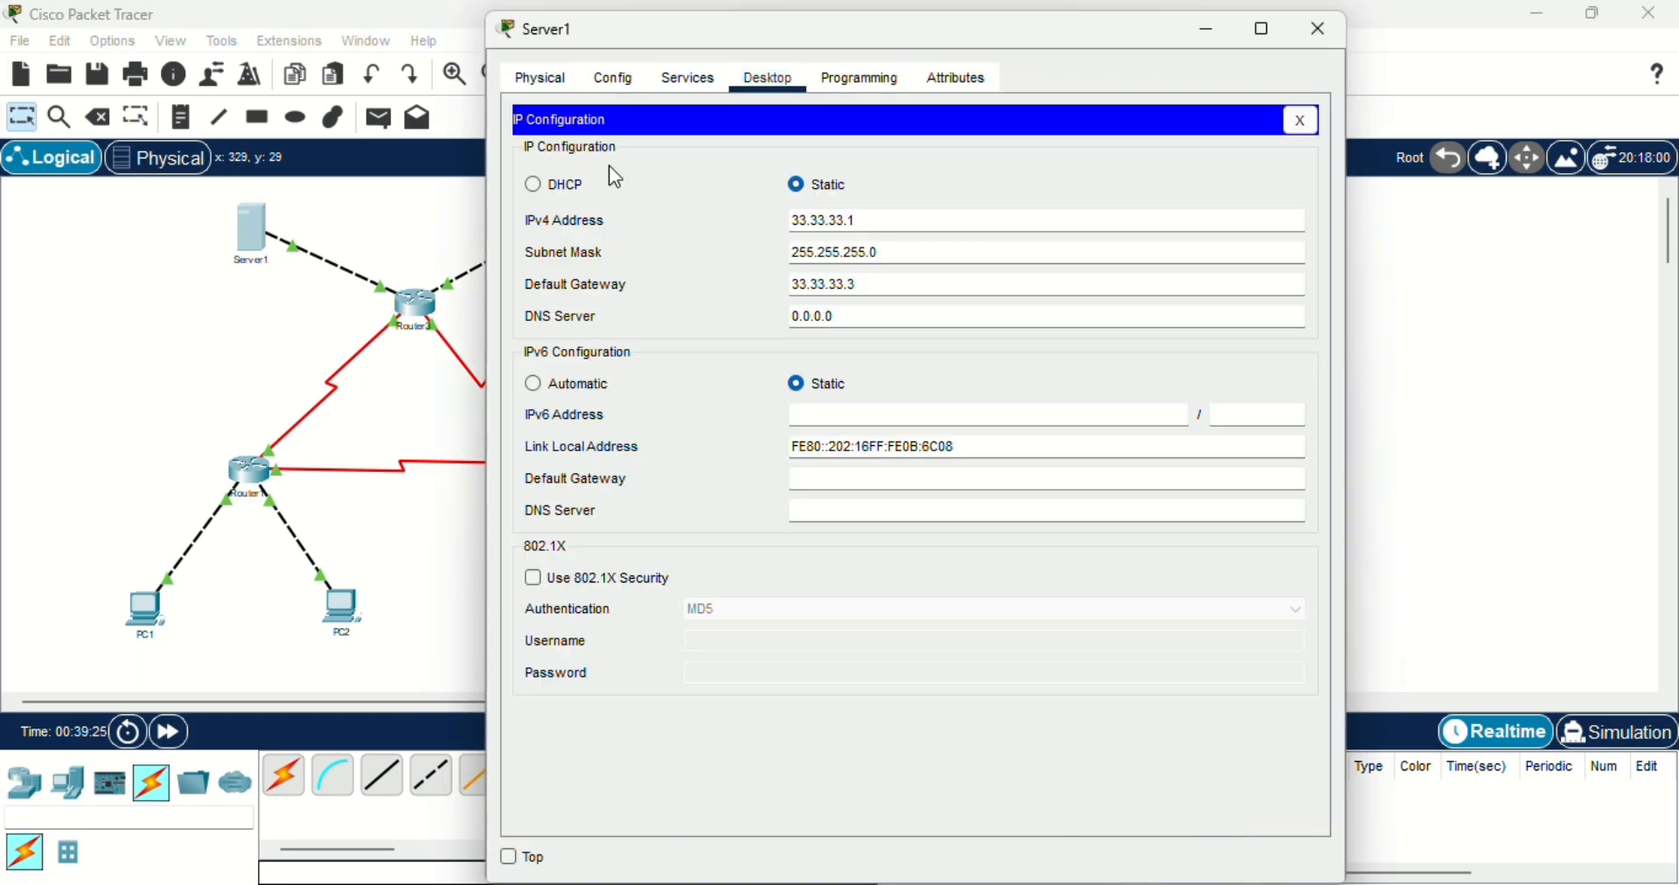
left_click(841, 222)
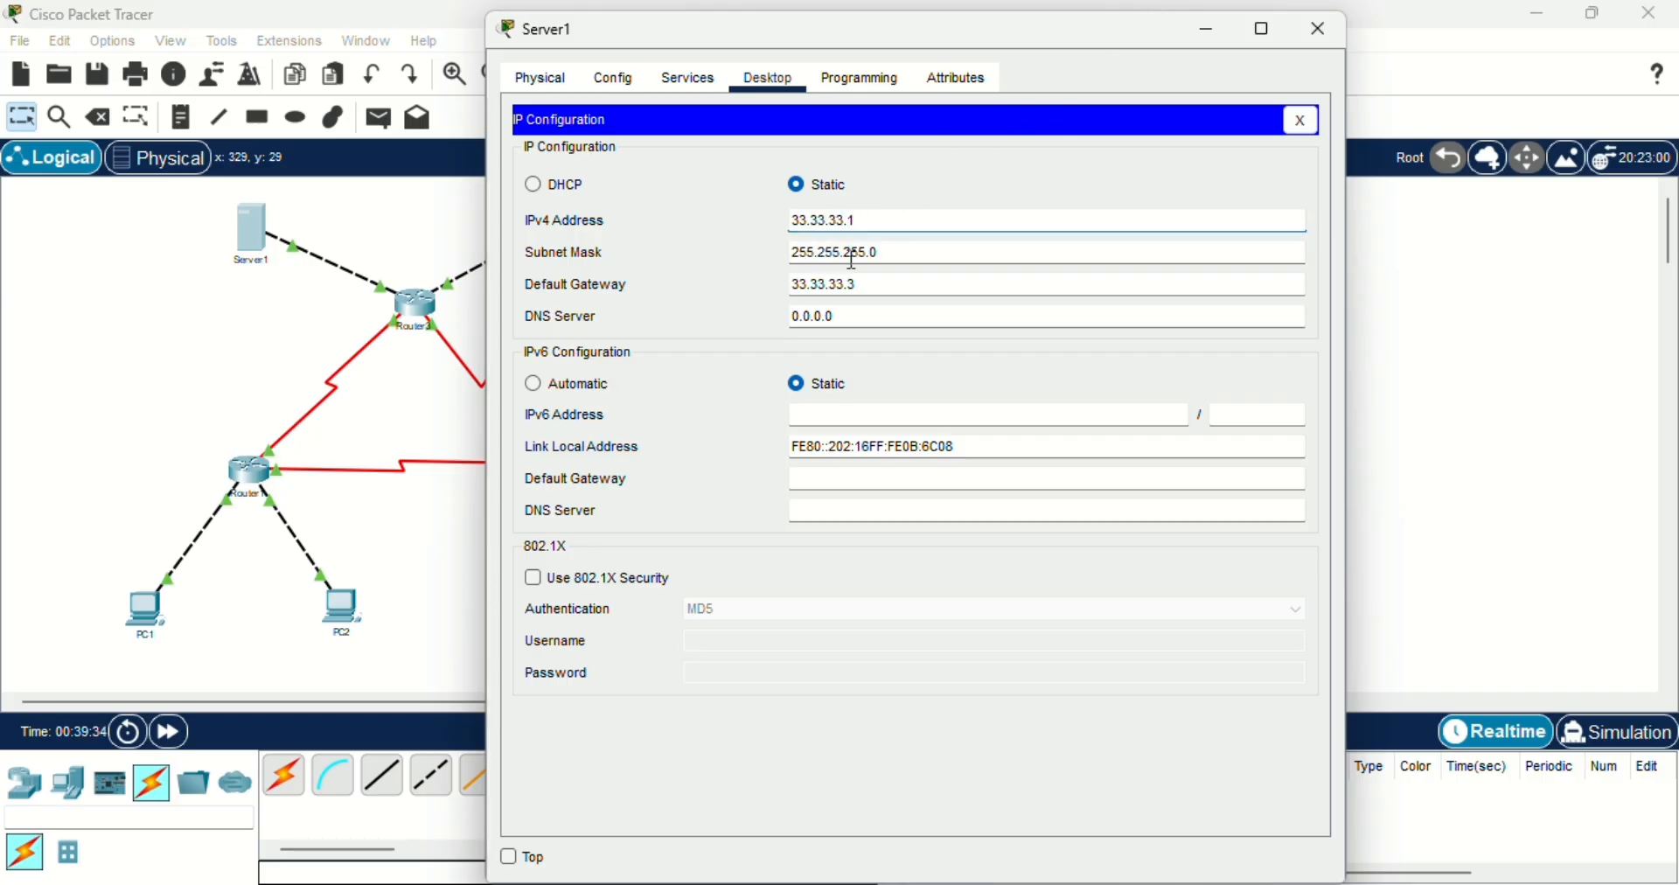
left_click(884, 252)
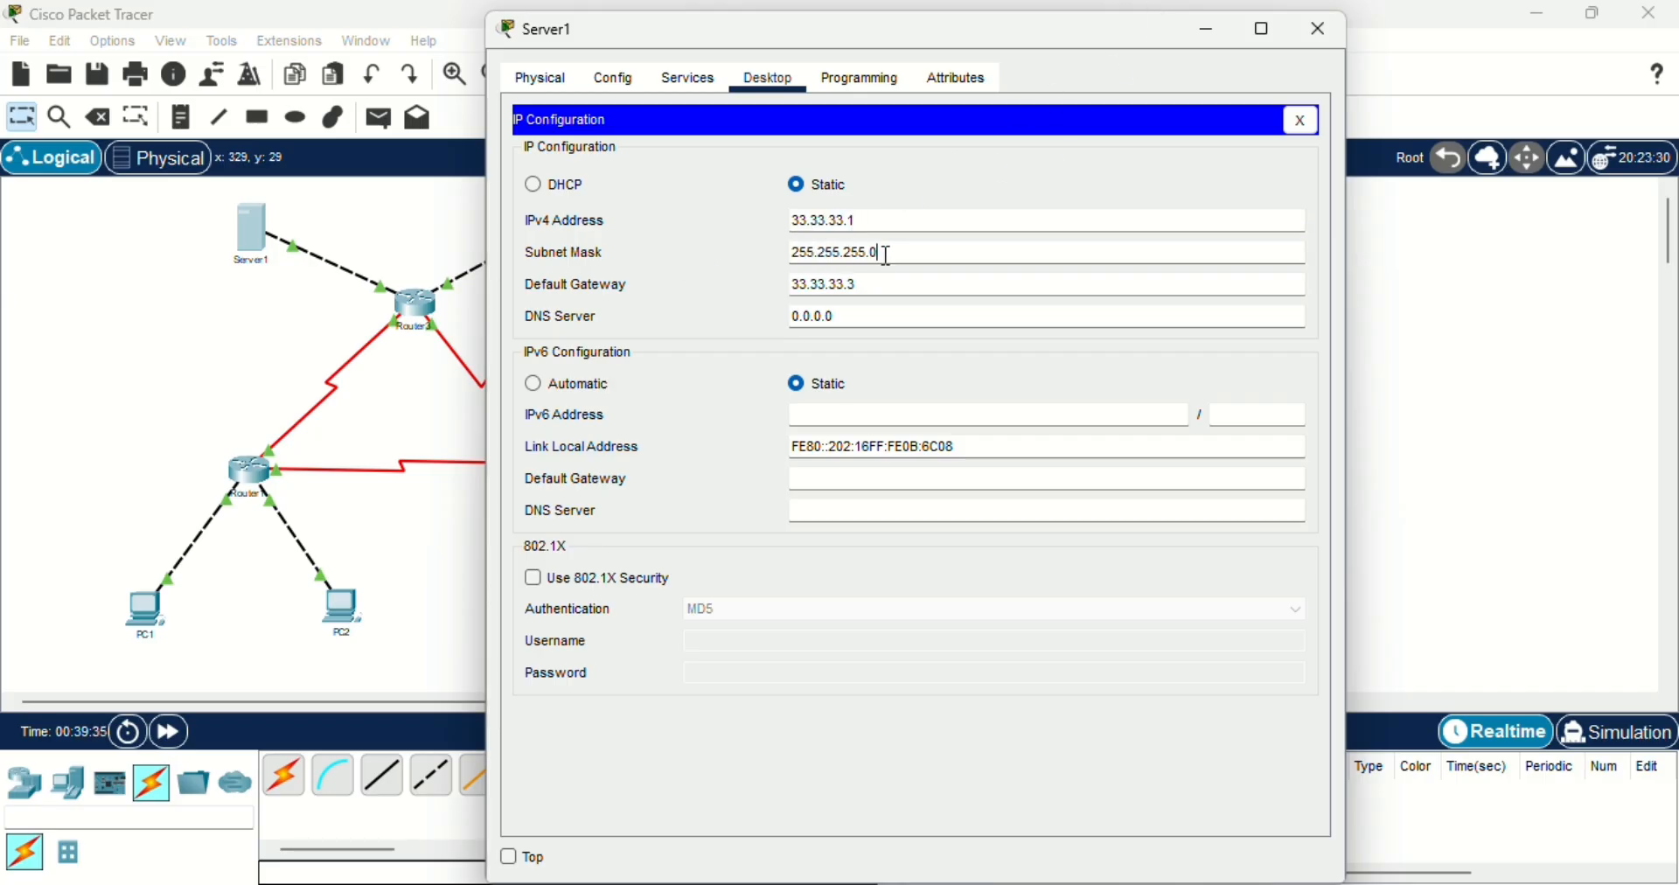
left_click(807, 286)
left_click(854, 286)
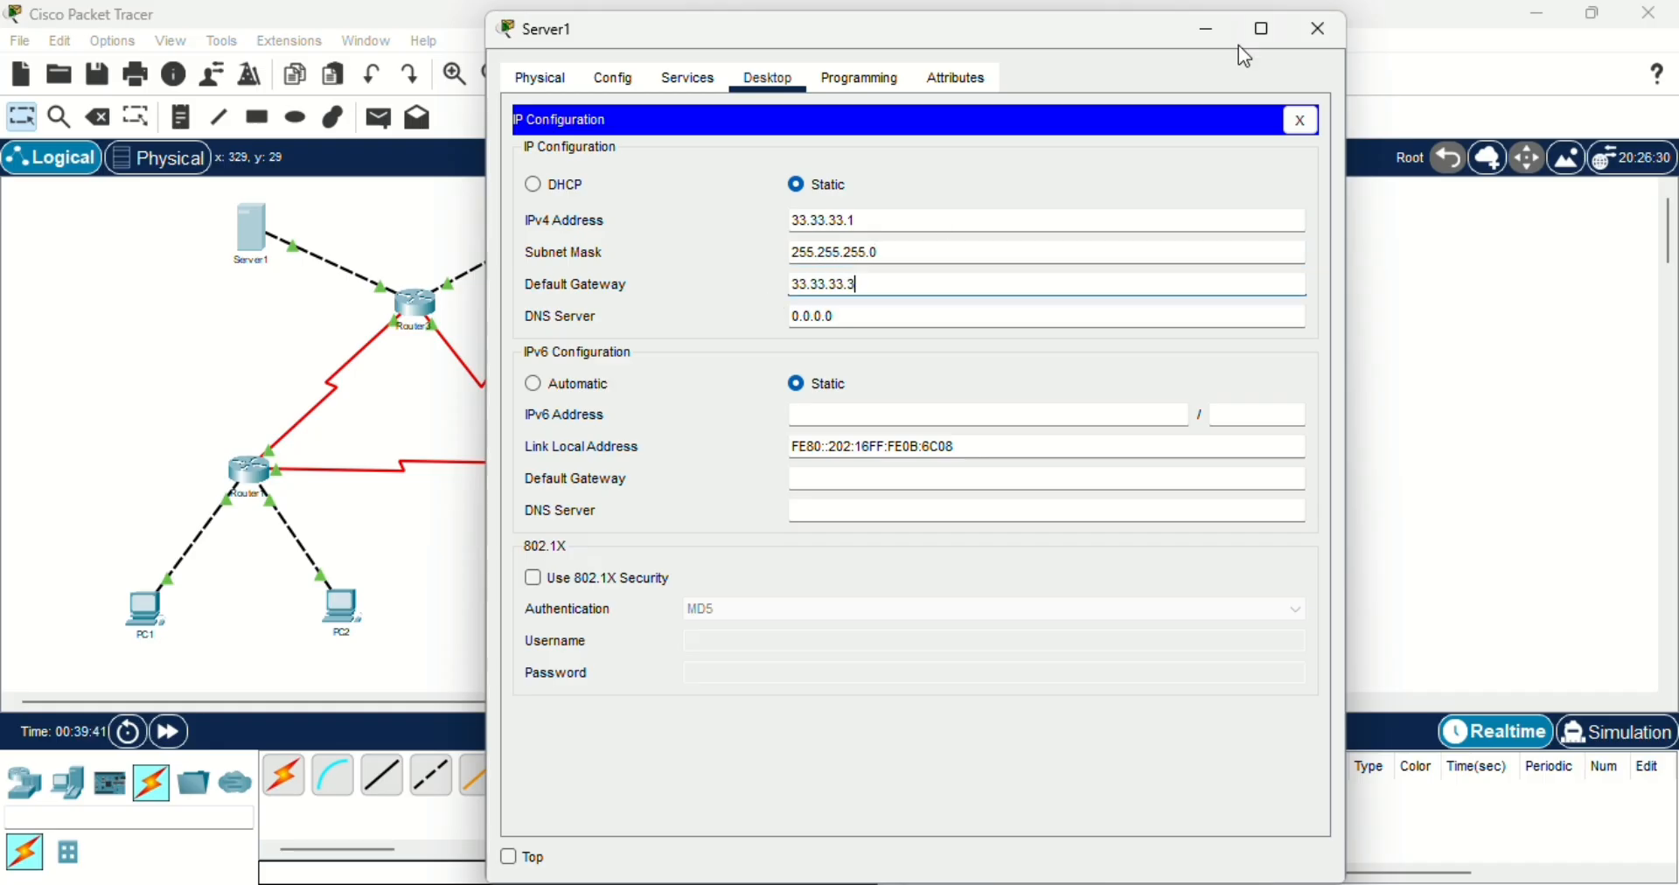
left_click(1318, 34)
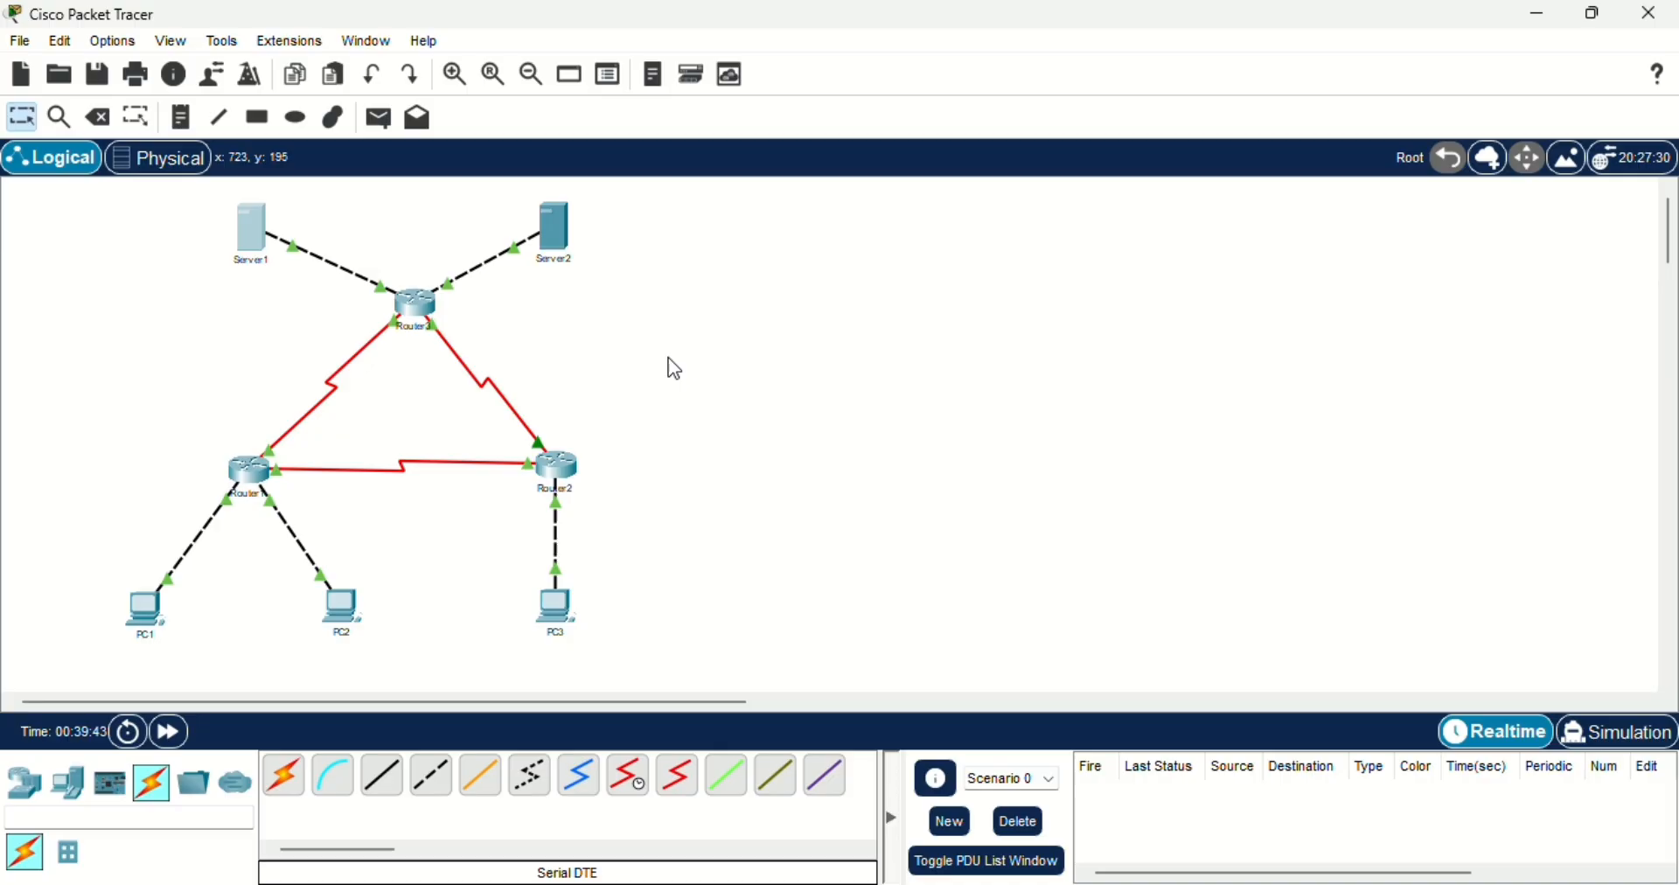
- Inspect Server2's IP configuration, reading the IPv4 address, subnet mask and default gateway, and close the server window
left_click(554, 238)
left_click(615, 215)
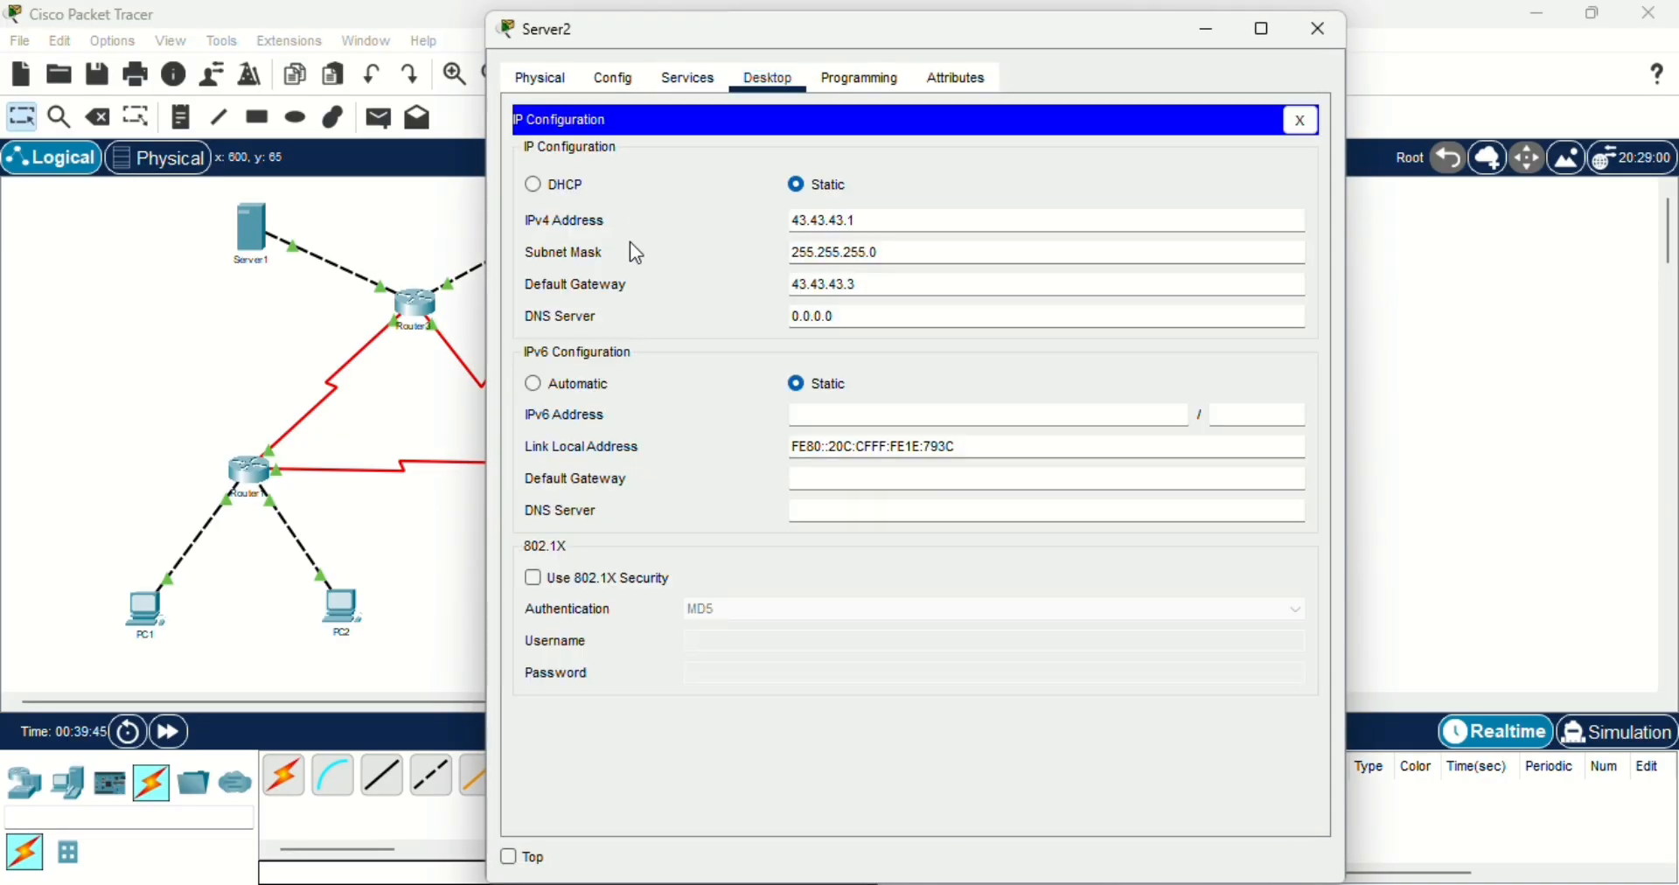
left_click(828, 223)
left_click(848, 224)
left_click(864, 221)
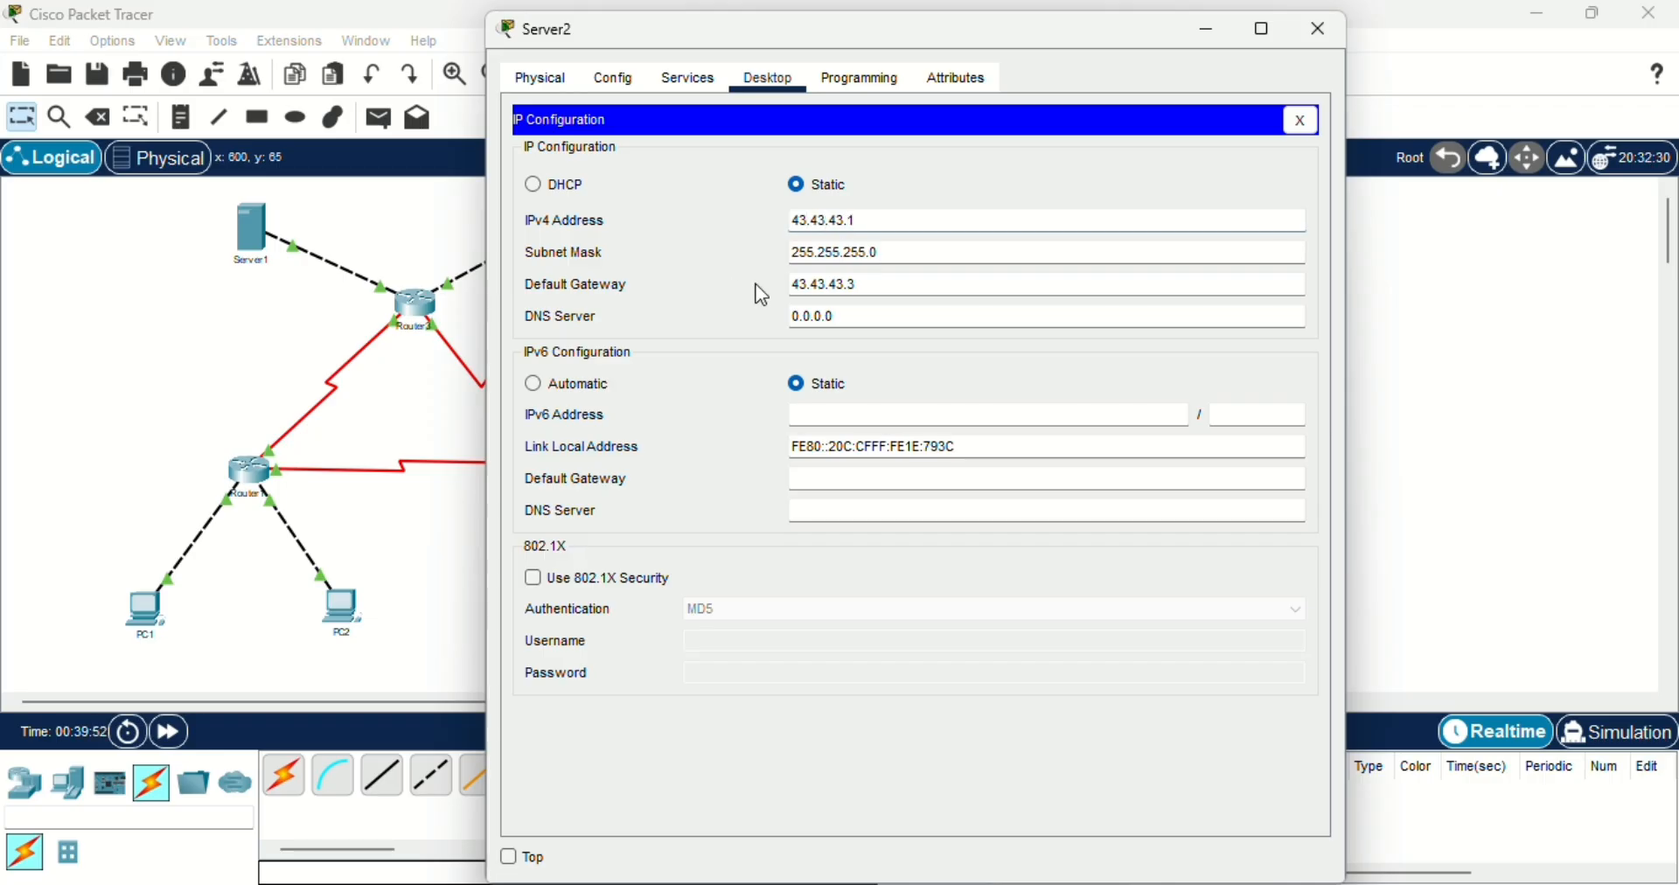
left_click(949, 257)
left_click(813, 287)
left_click(877, 284)
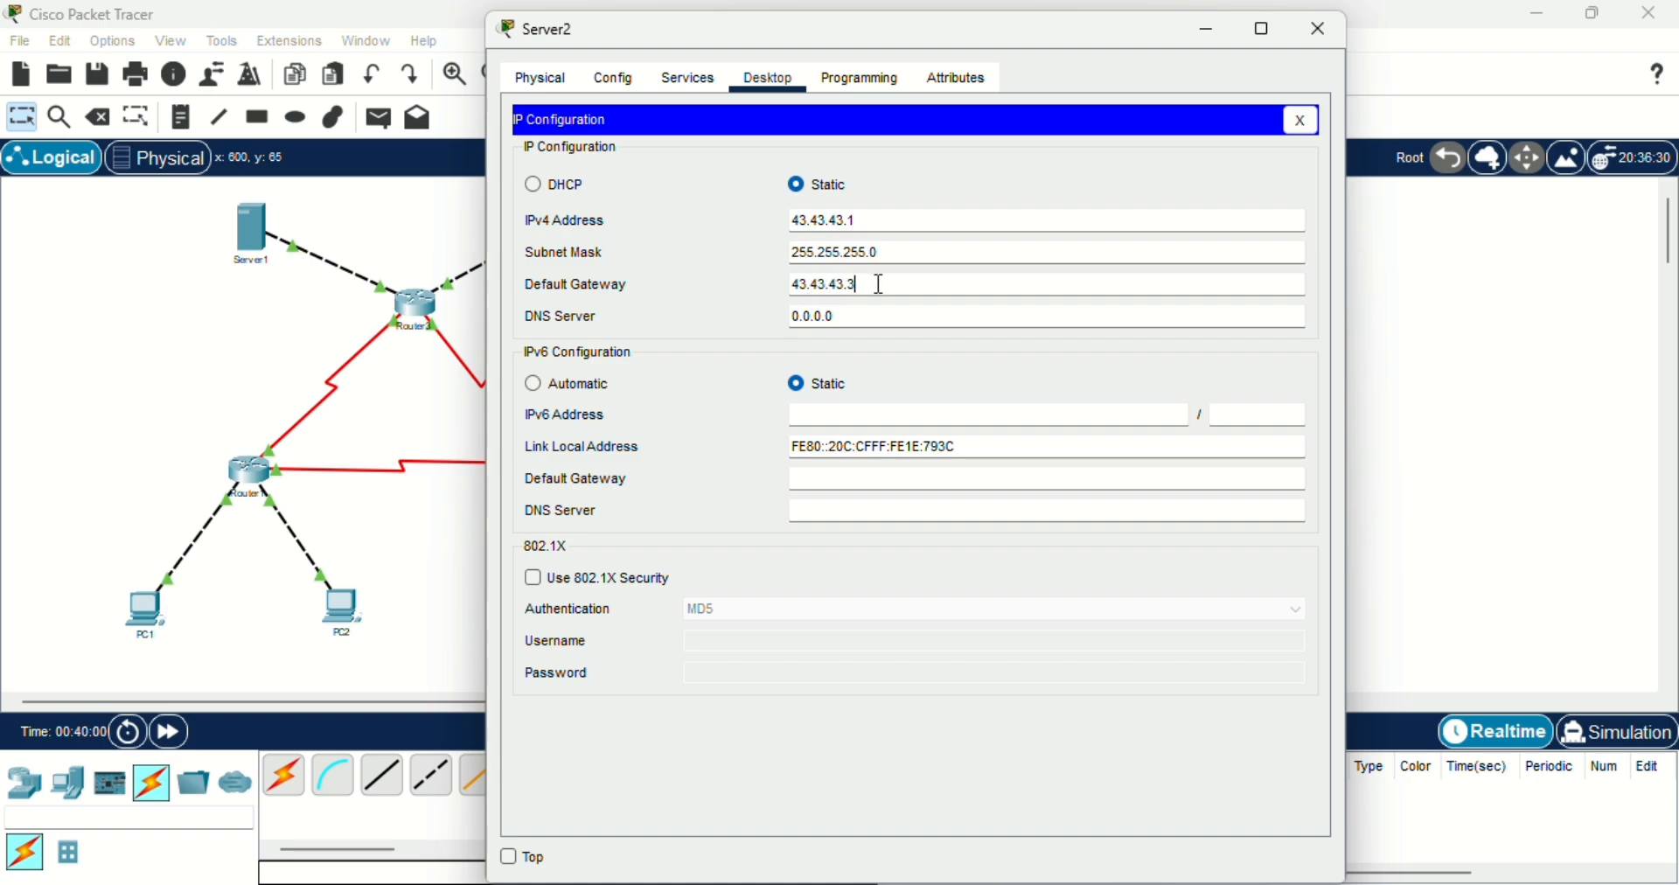
left_click(1302, 36)
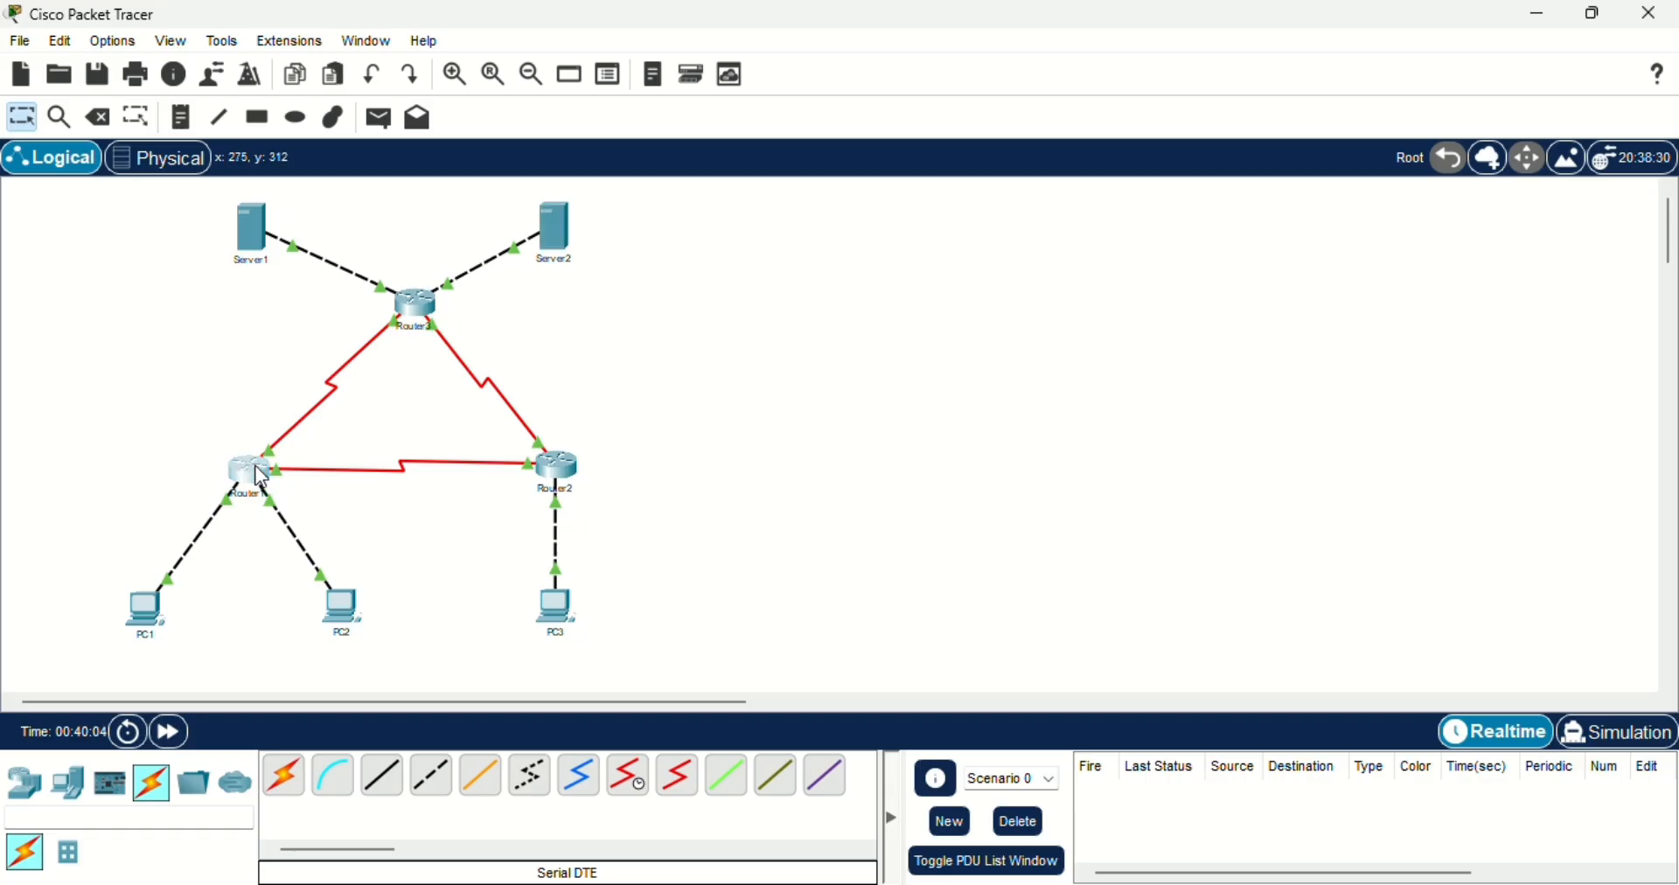
- Open Router1's configuration beside the topology and check the IPv4 address and subnet mask of its FastEthernet0/0 interface
left_click(262, 480)
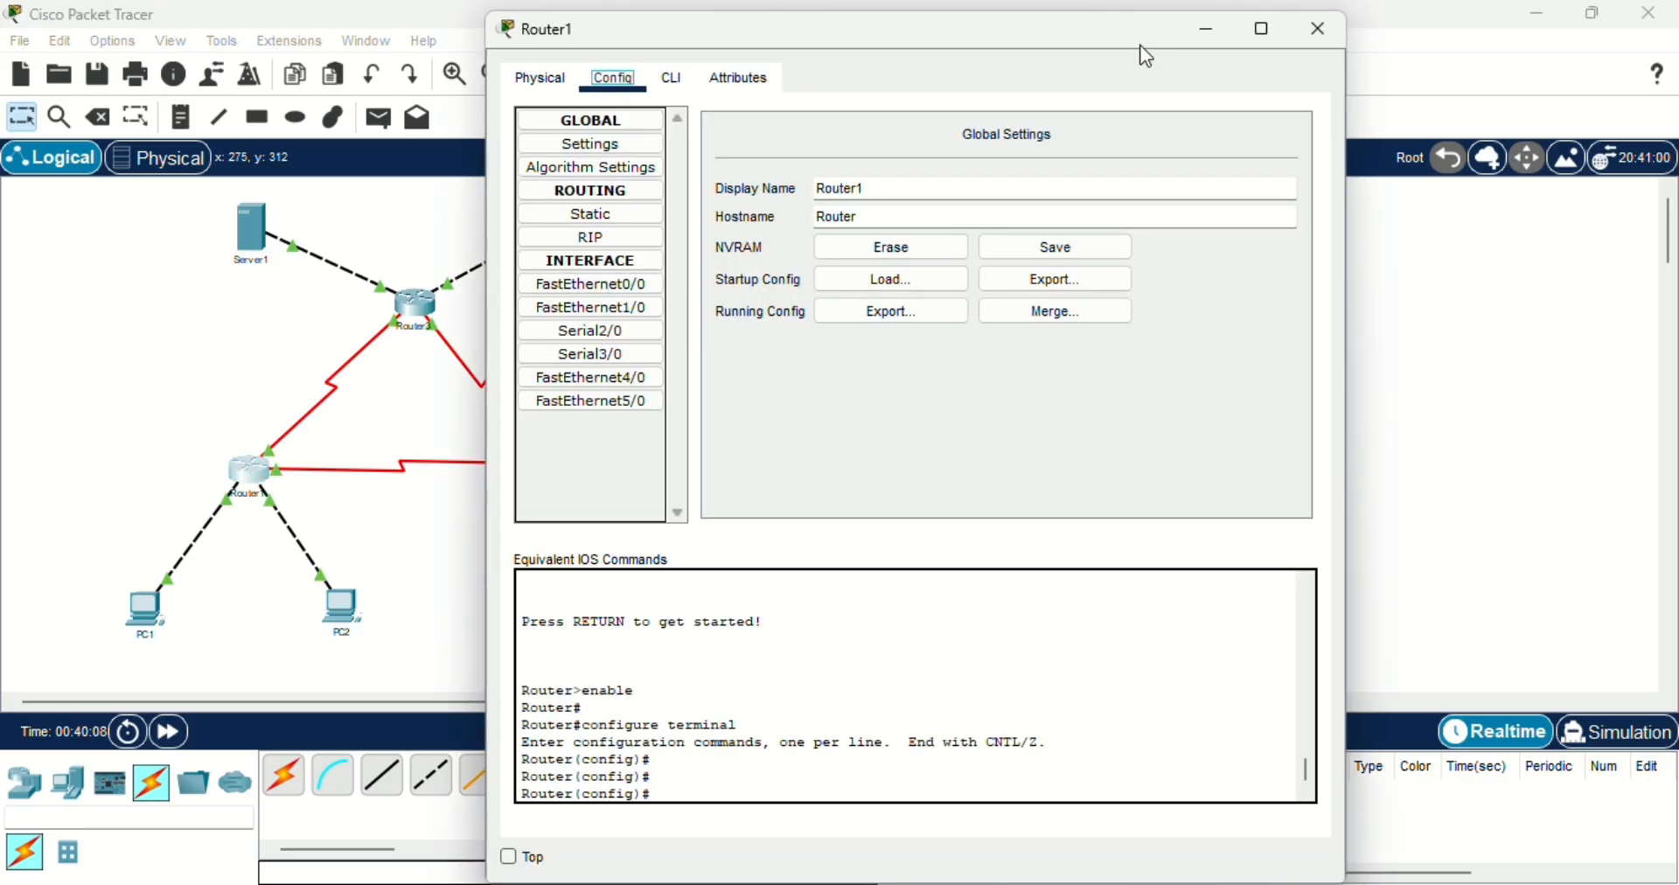
left_click_drag(1148, 57, 1348, 114)
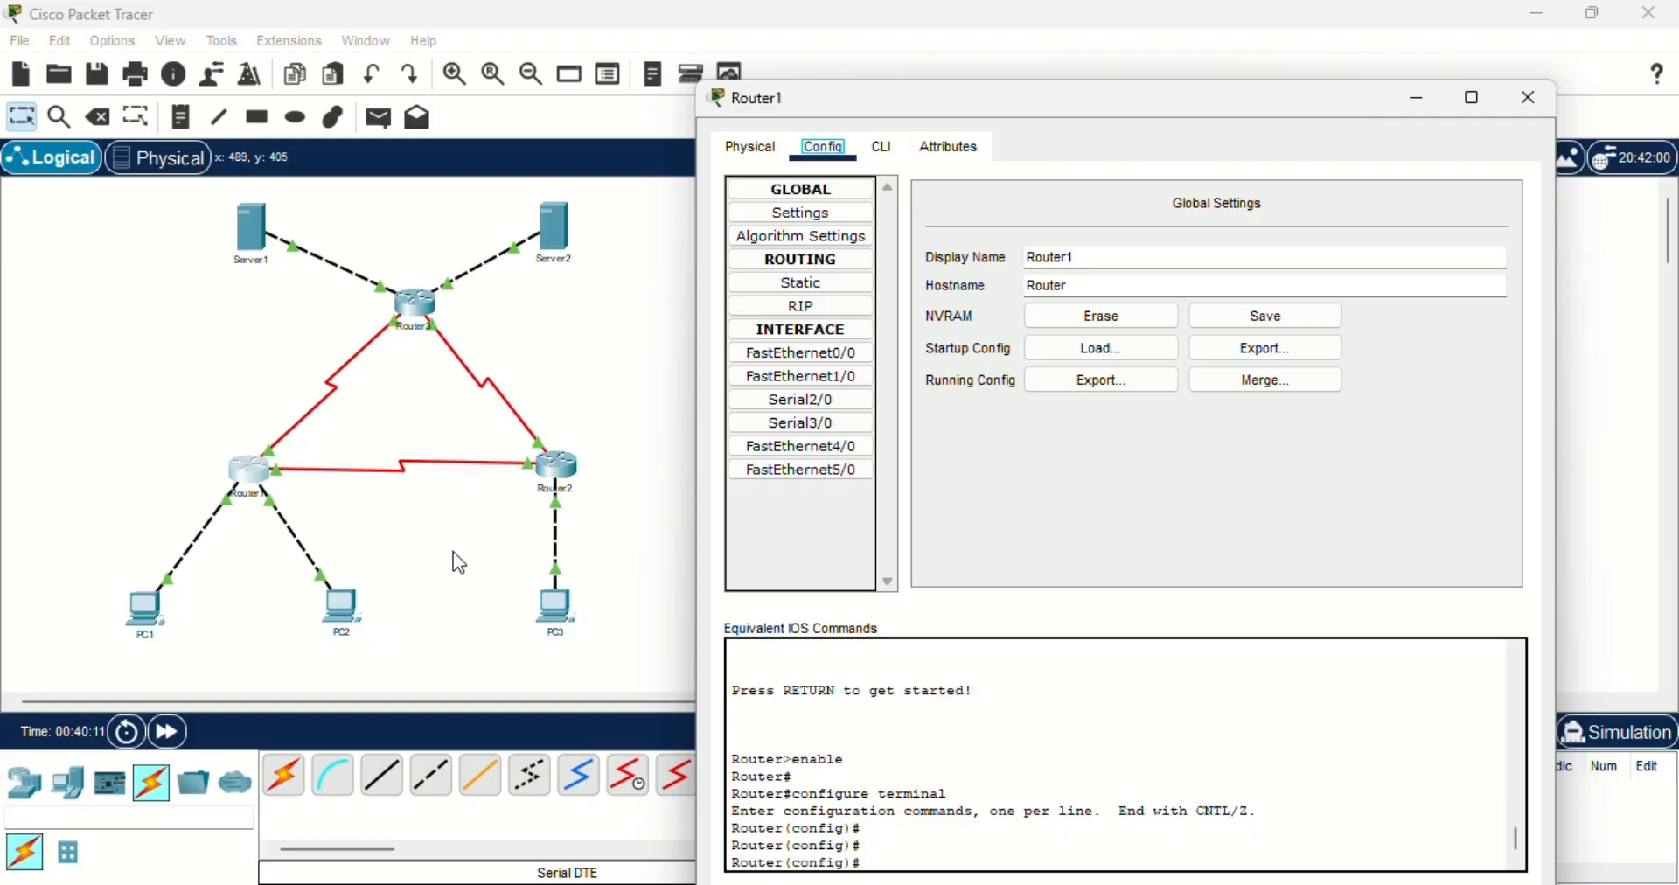
left_click(800, 356)
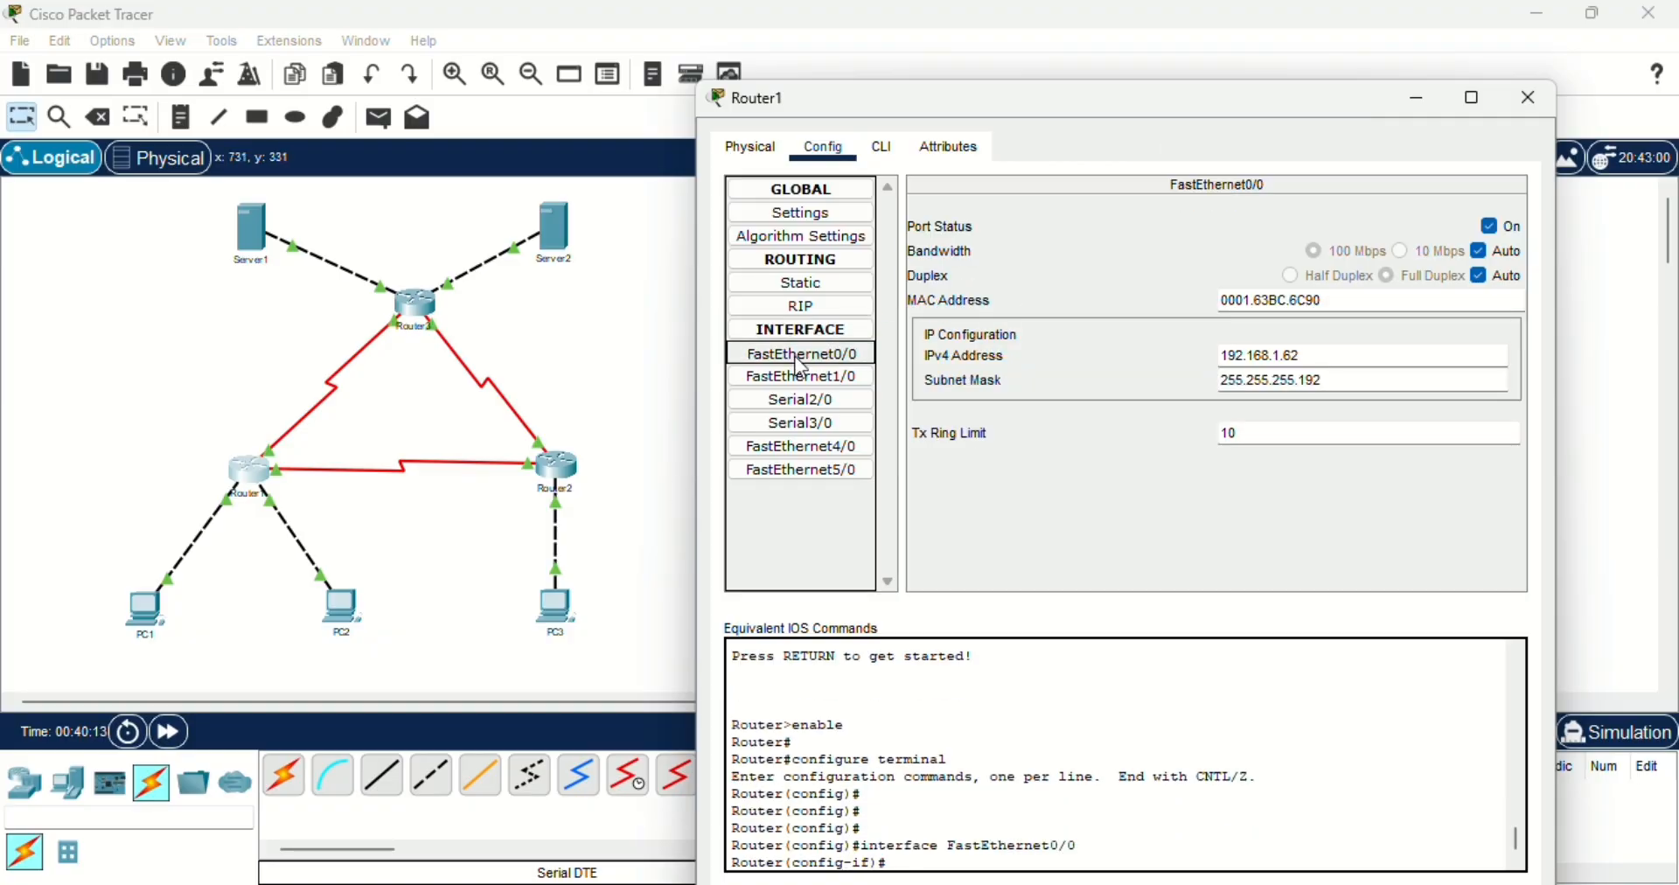
left_click(1320, 355)
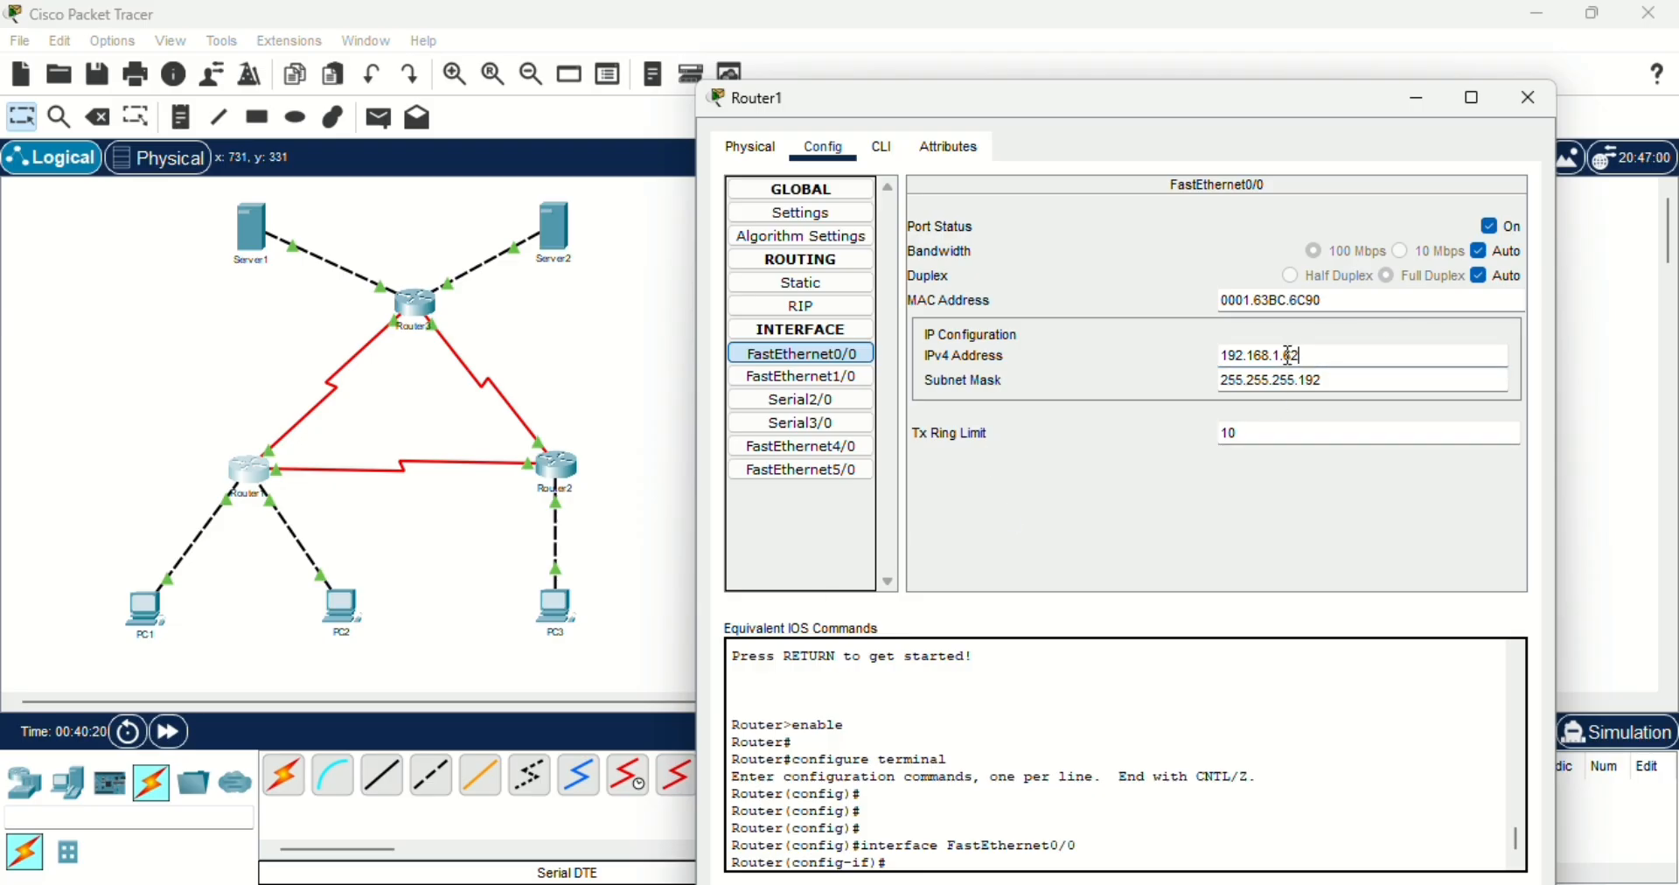
left_click(1036, 387)
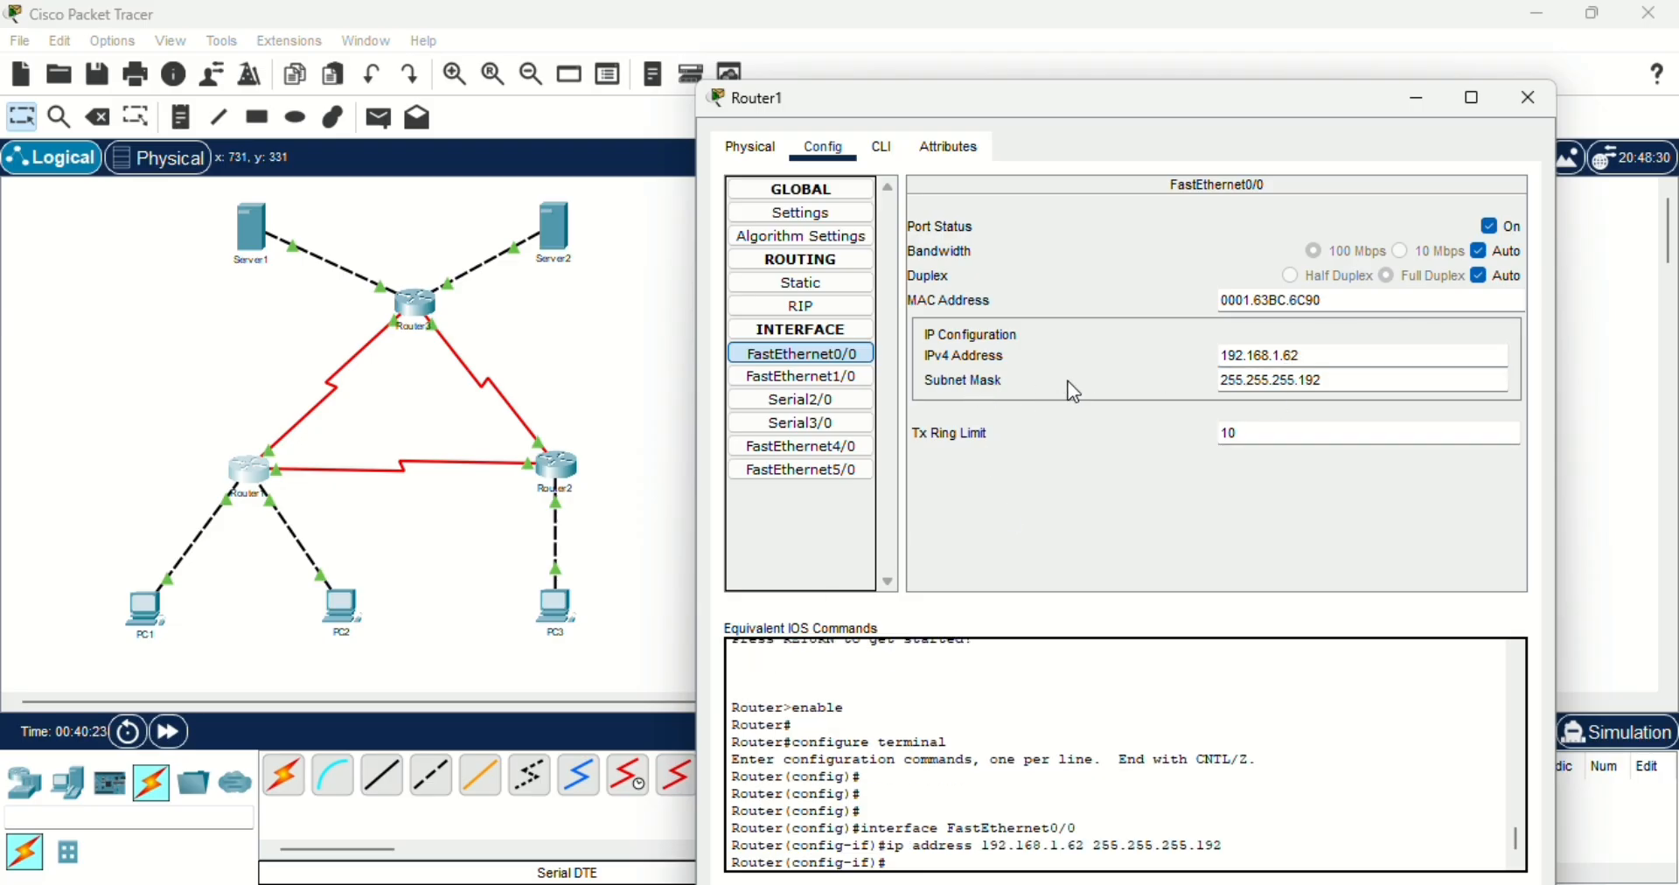
- Check the IPv4 address and subnet mask of Router1's FastEthernet1/0 interface
left_click(1332, 385)
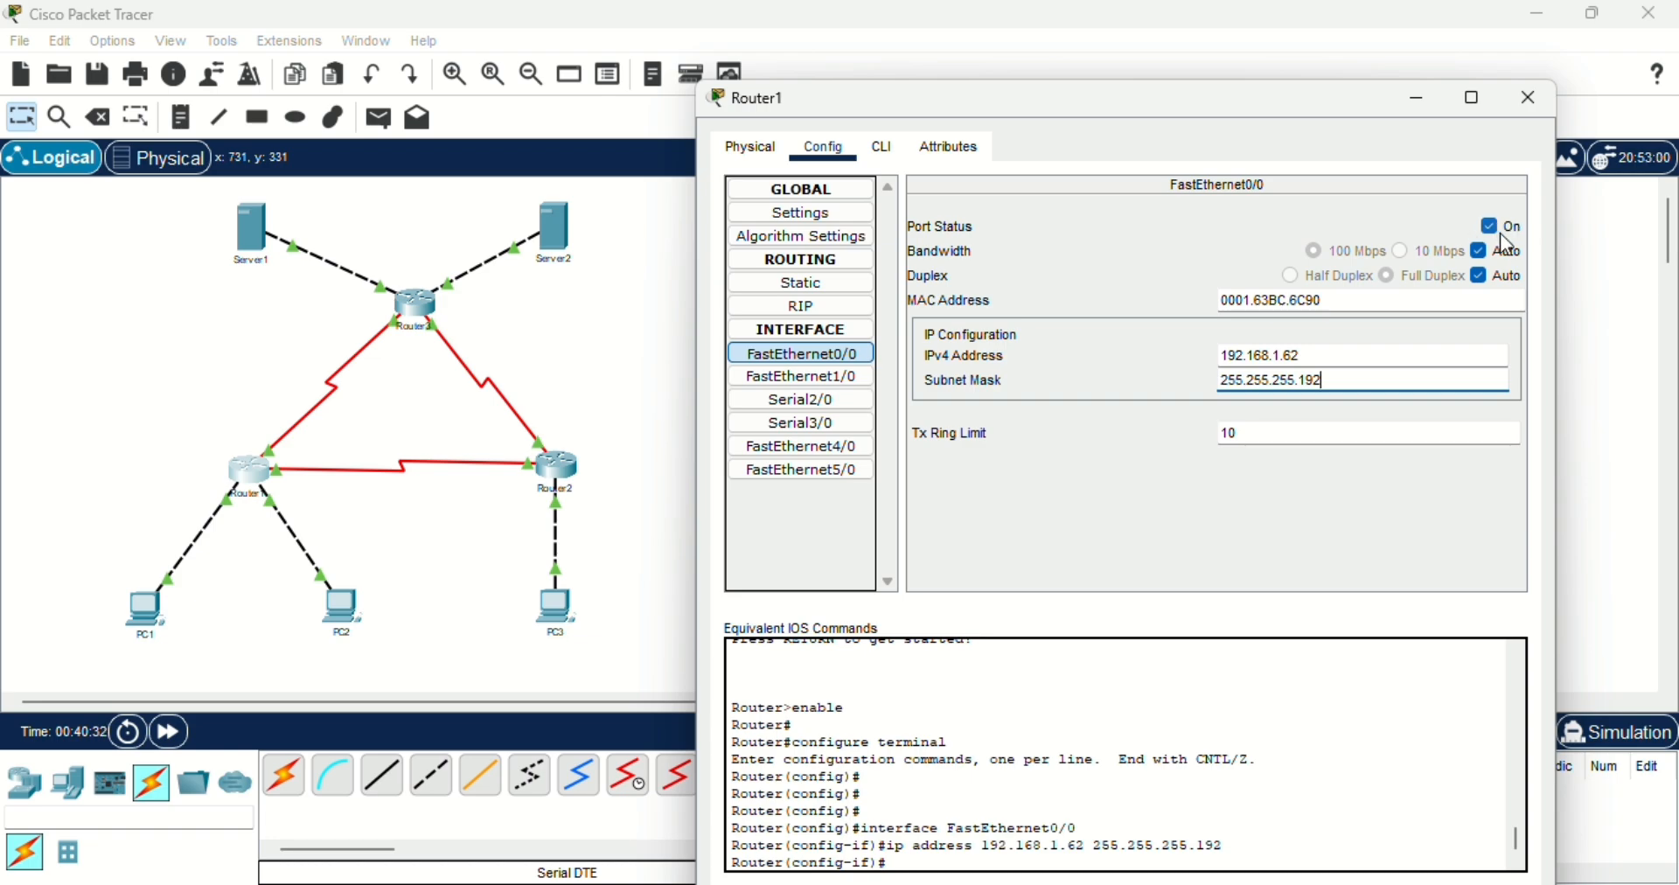
left_click(838, 385)
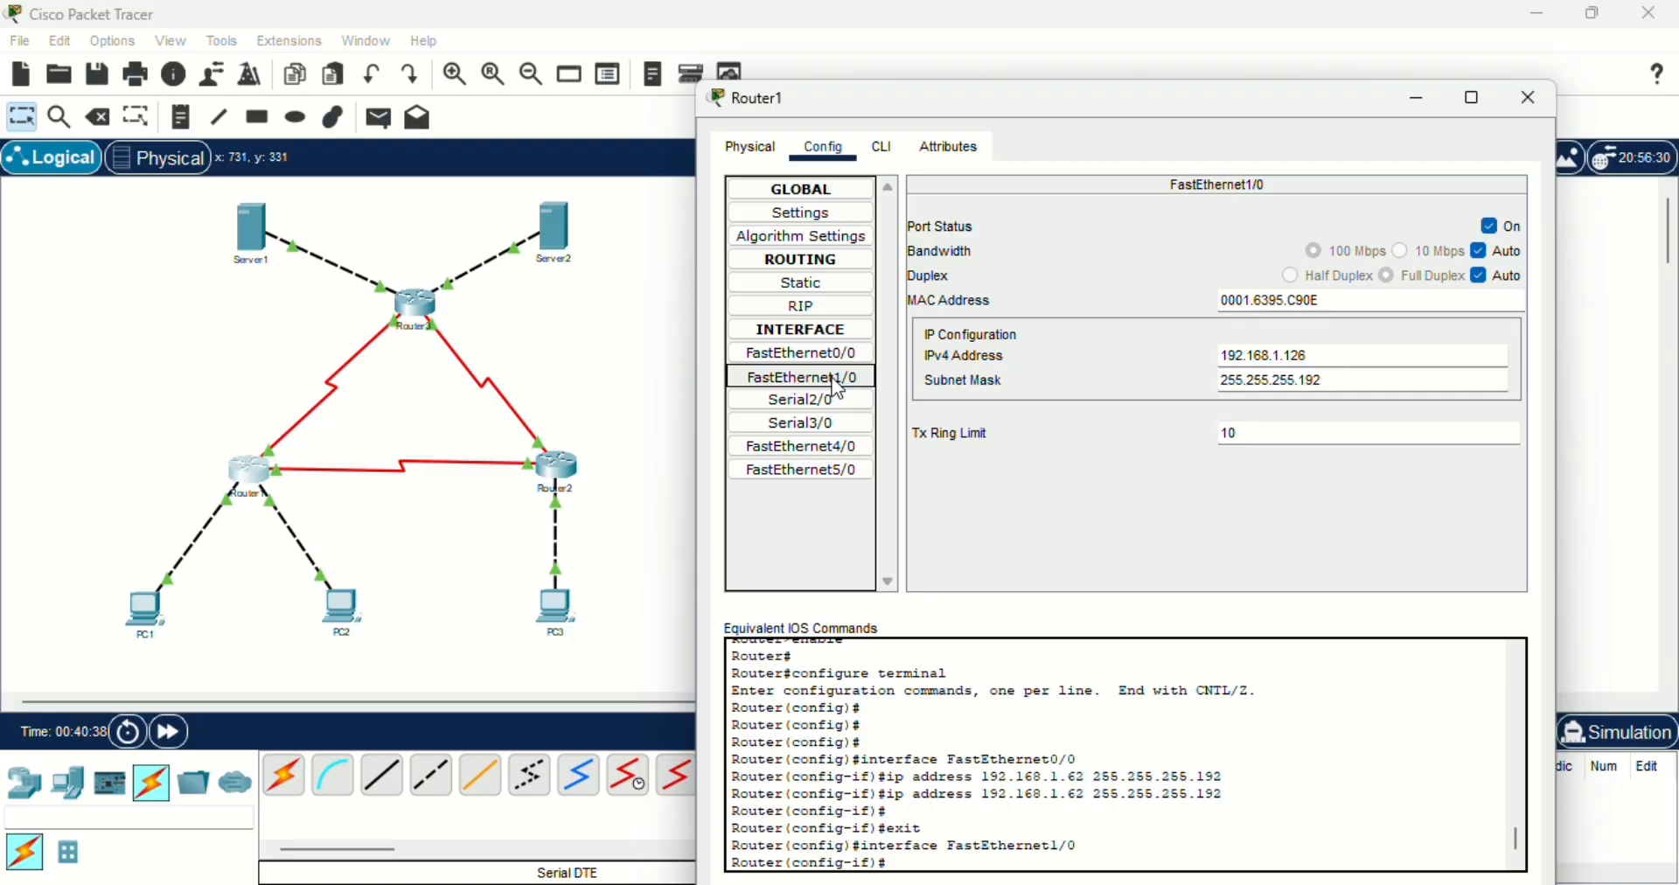
left_click(1338, 357)
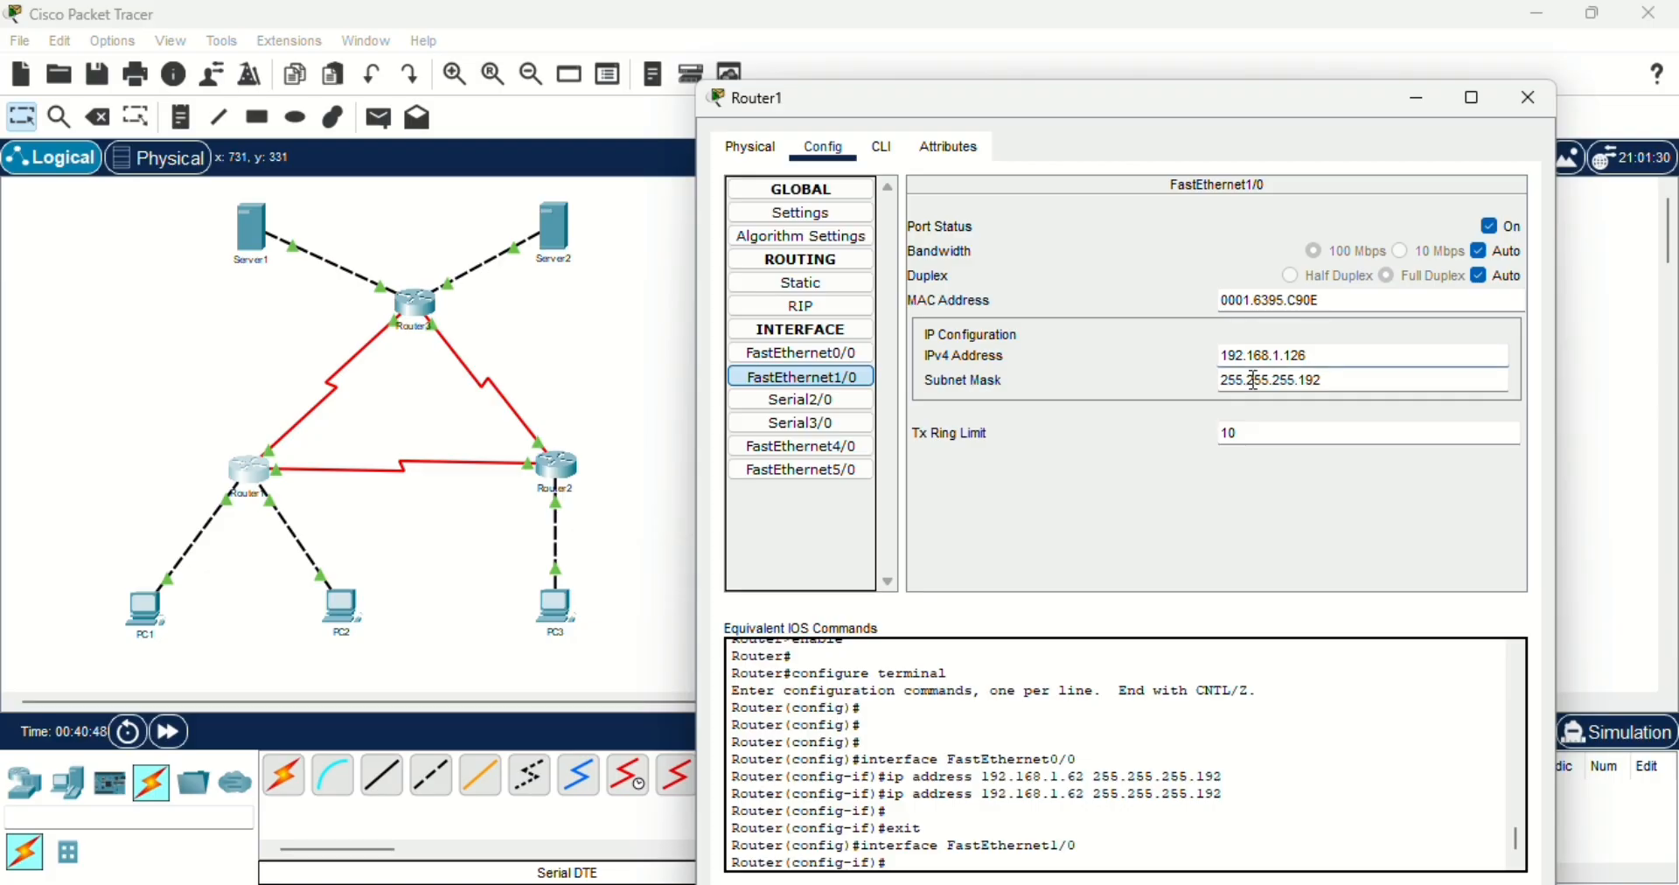
left_click(1366, 385)
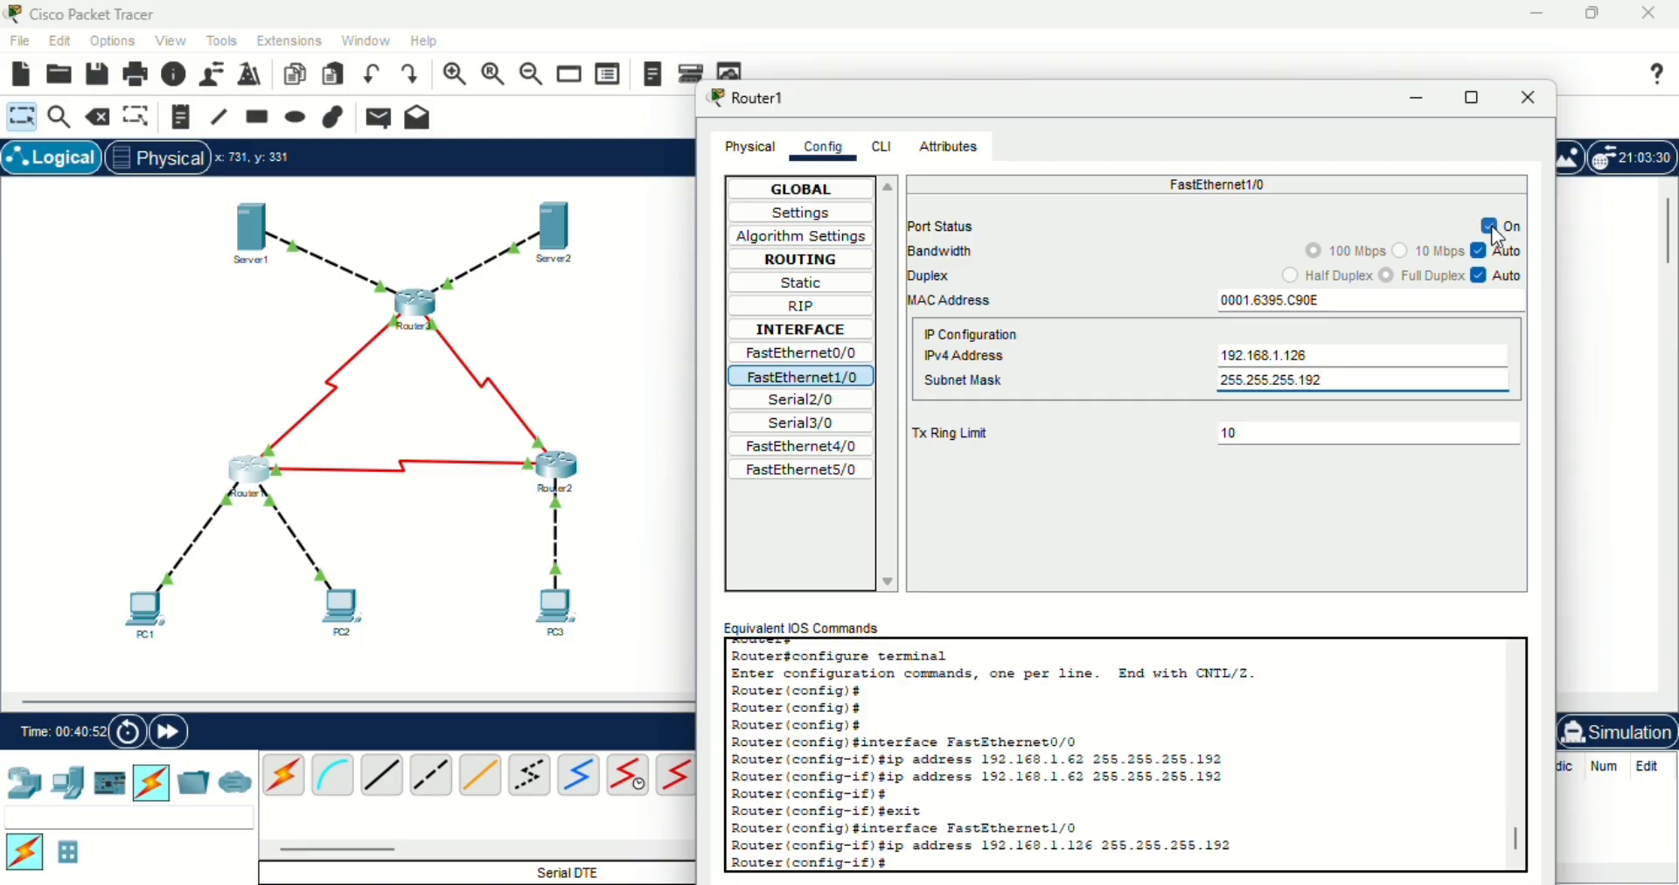
- Inspect Router1's Serial2/0 interface settings, reading its IPv4 address and subnet mask
left_click(848, 398)
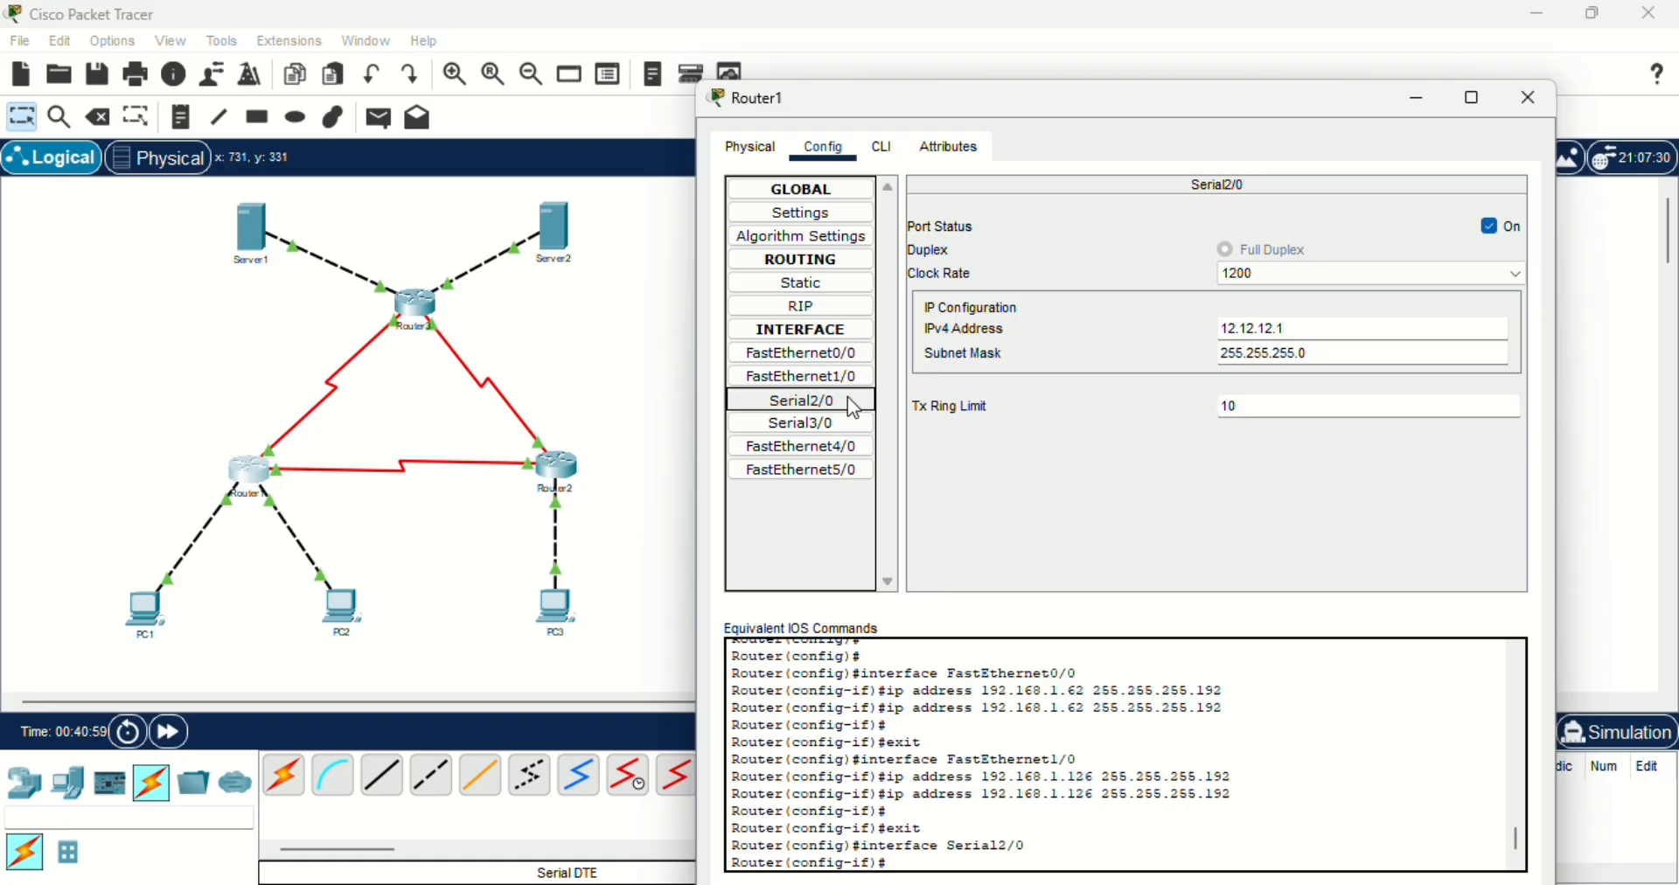
left_click(1243, 331)
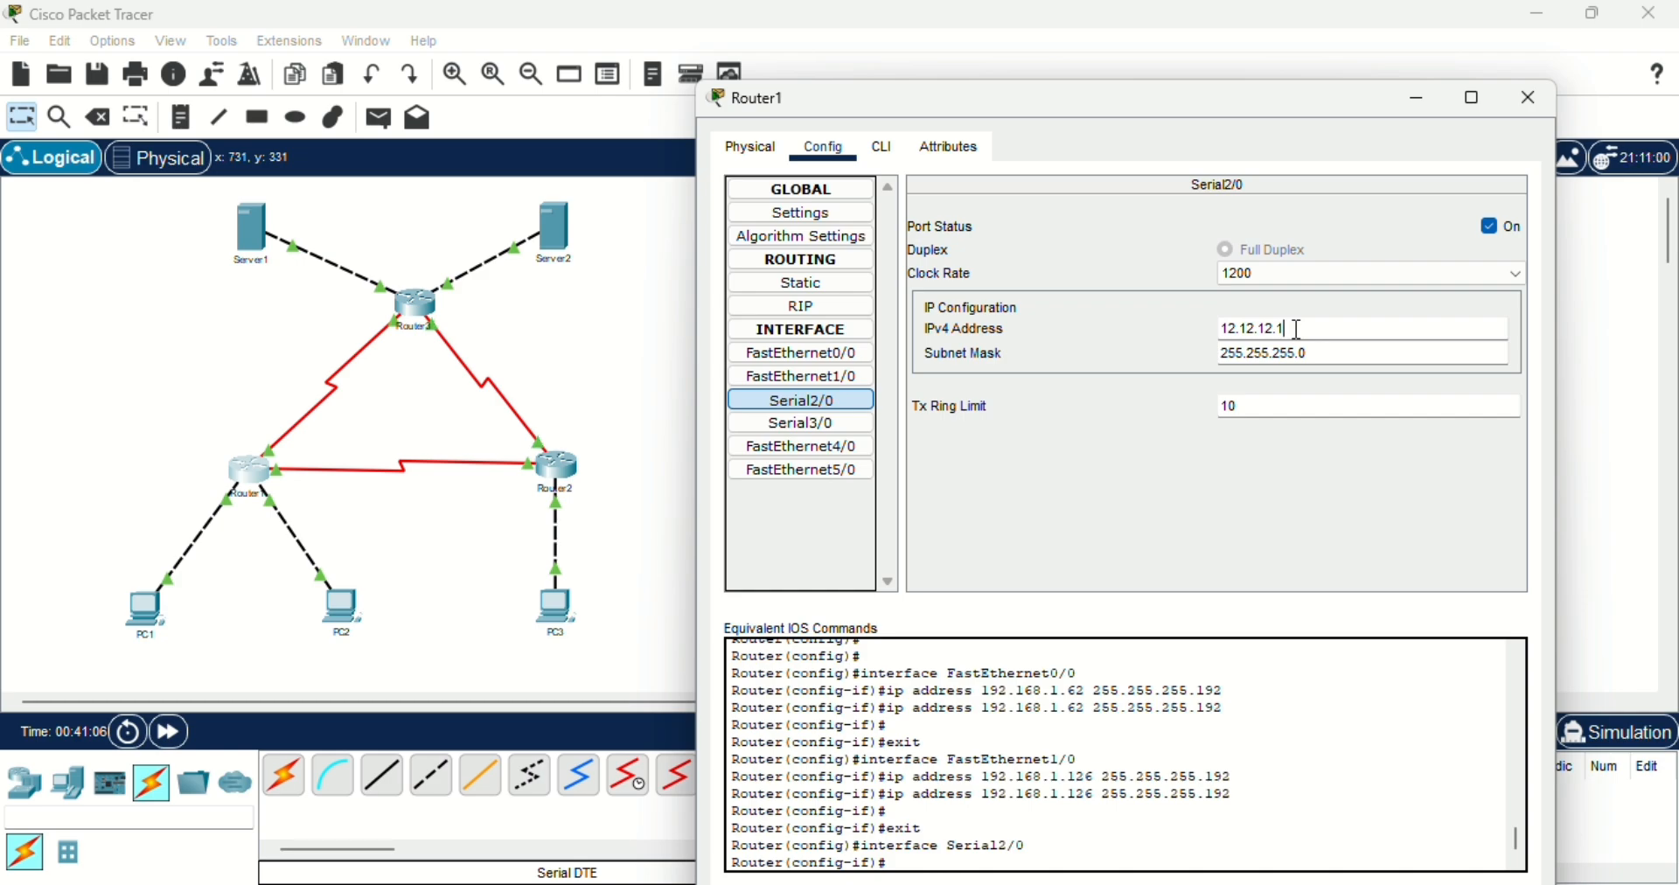
left_click_drag(1277, 332, 1305, 333)
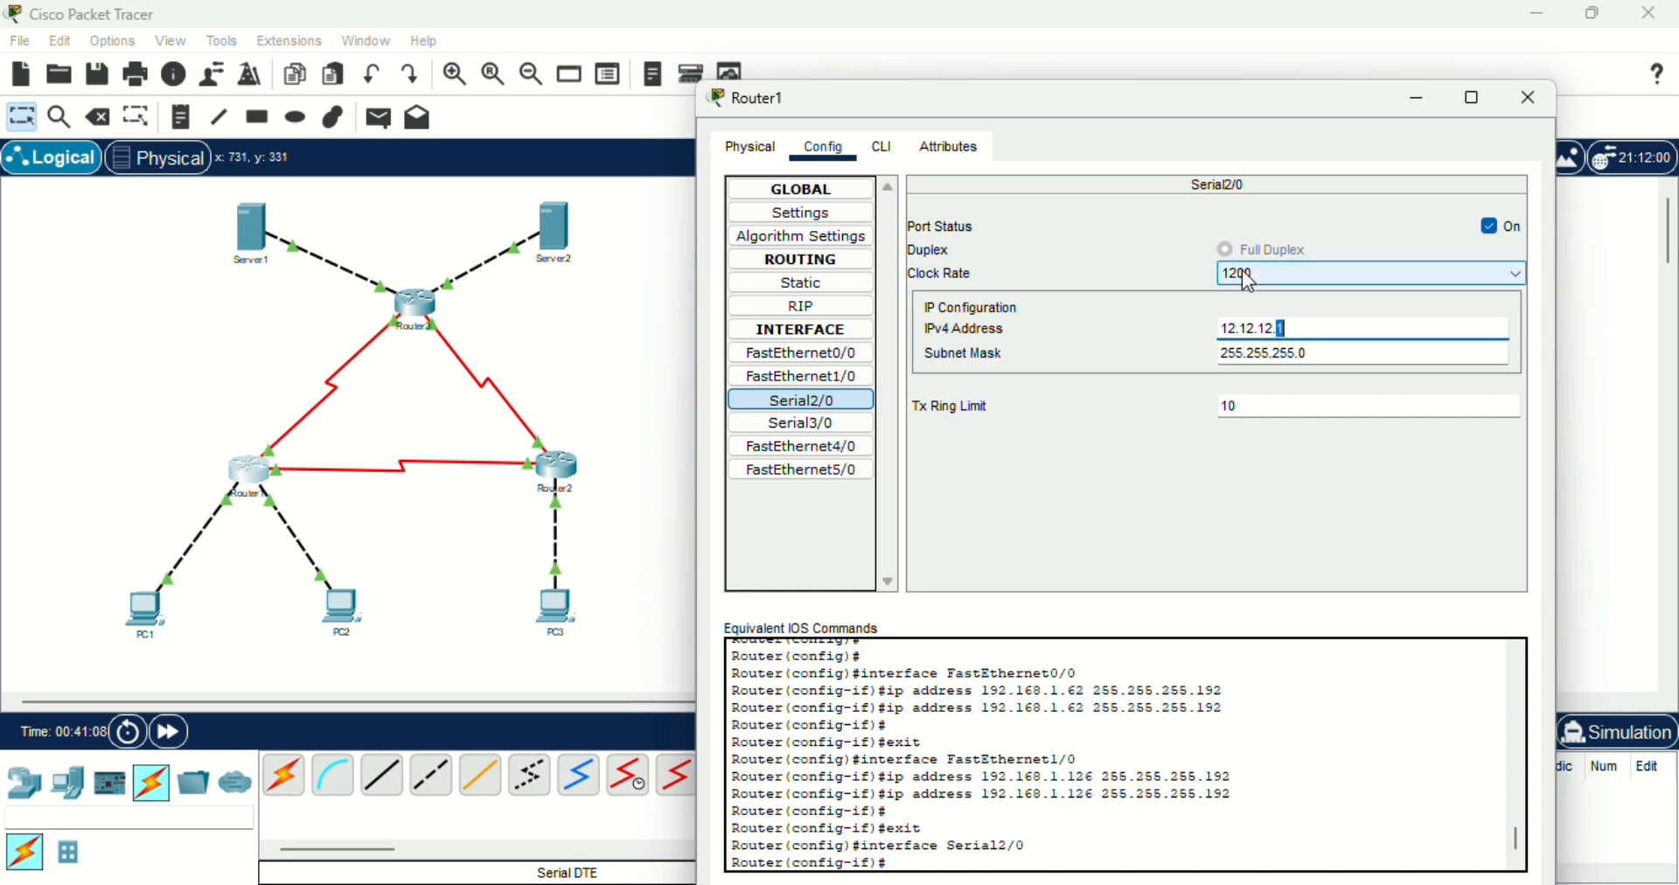
left_click(1318, 327)
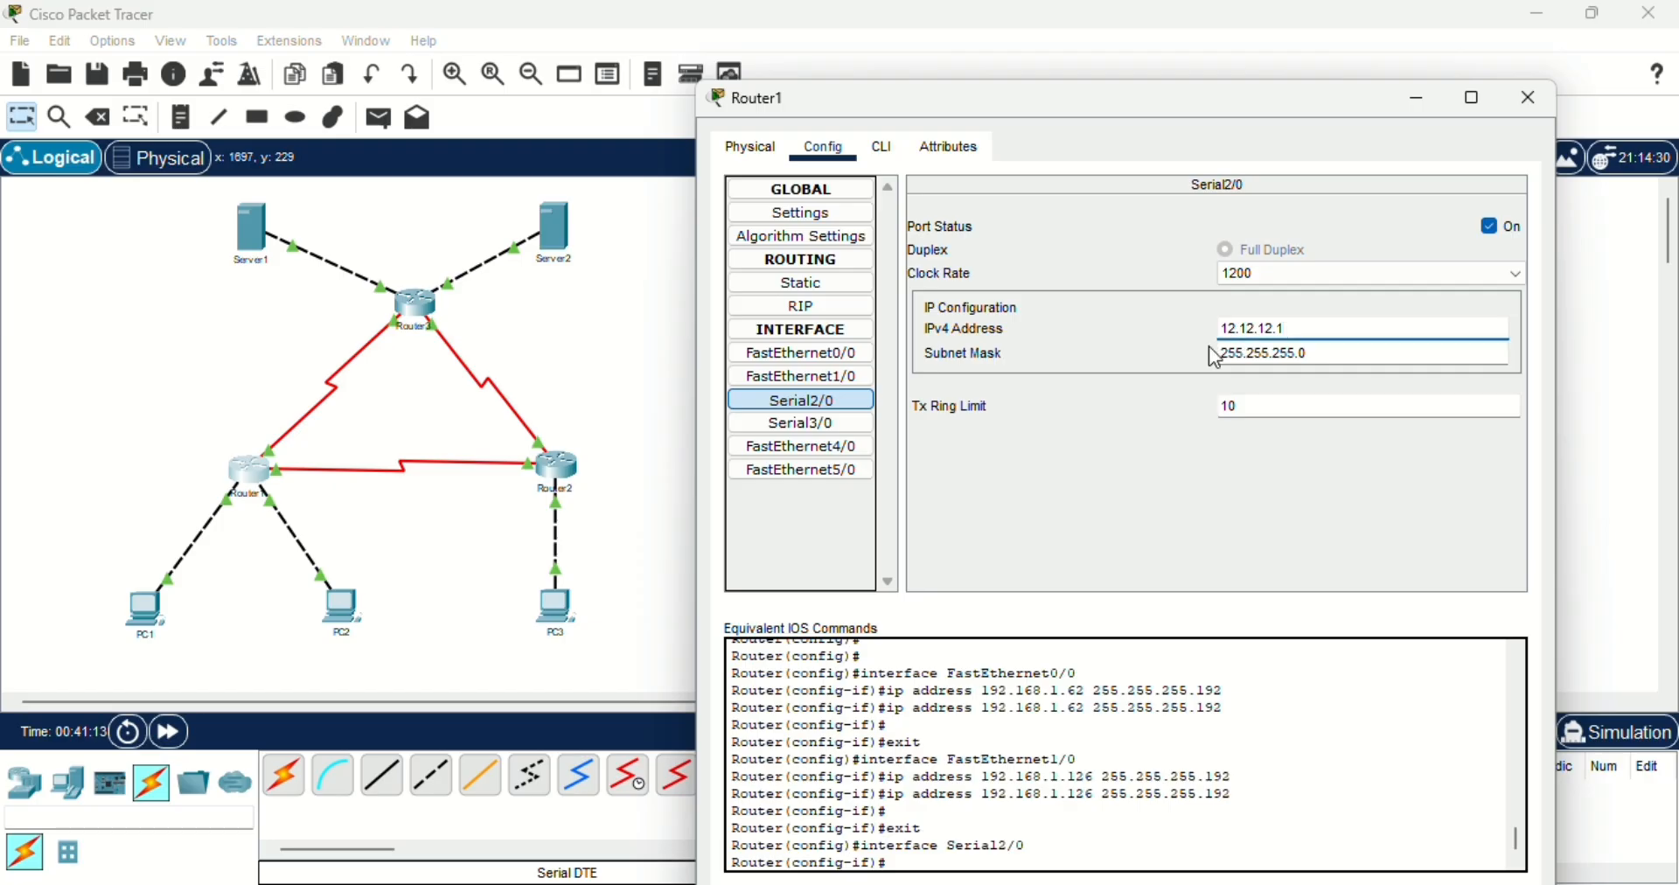
left_click(1238, 353)
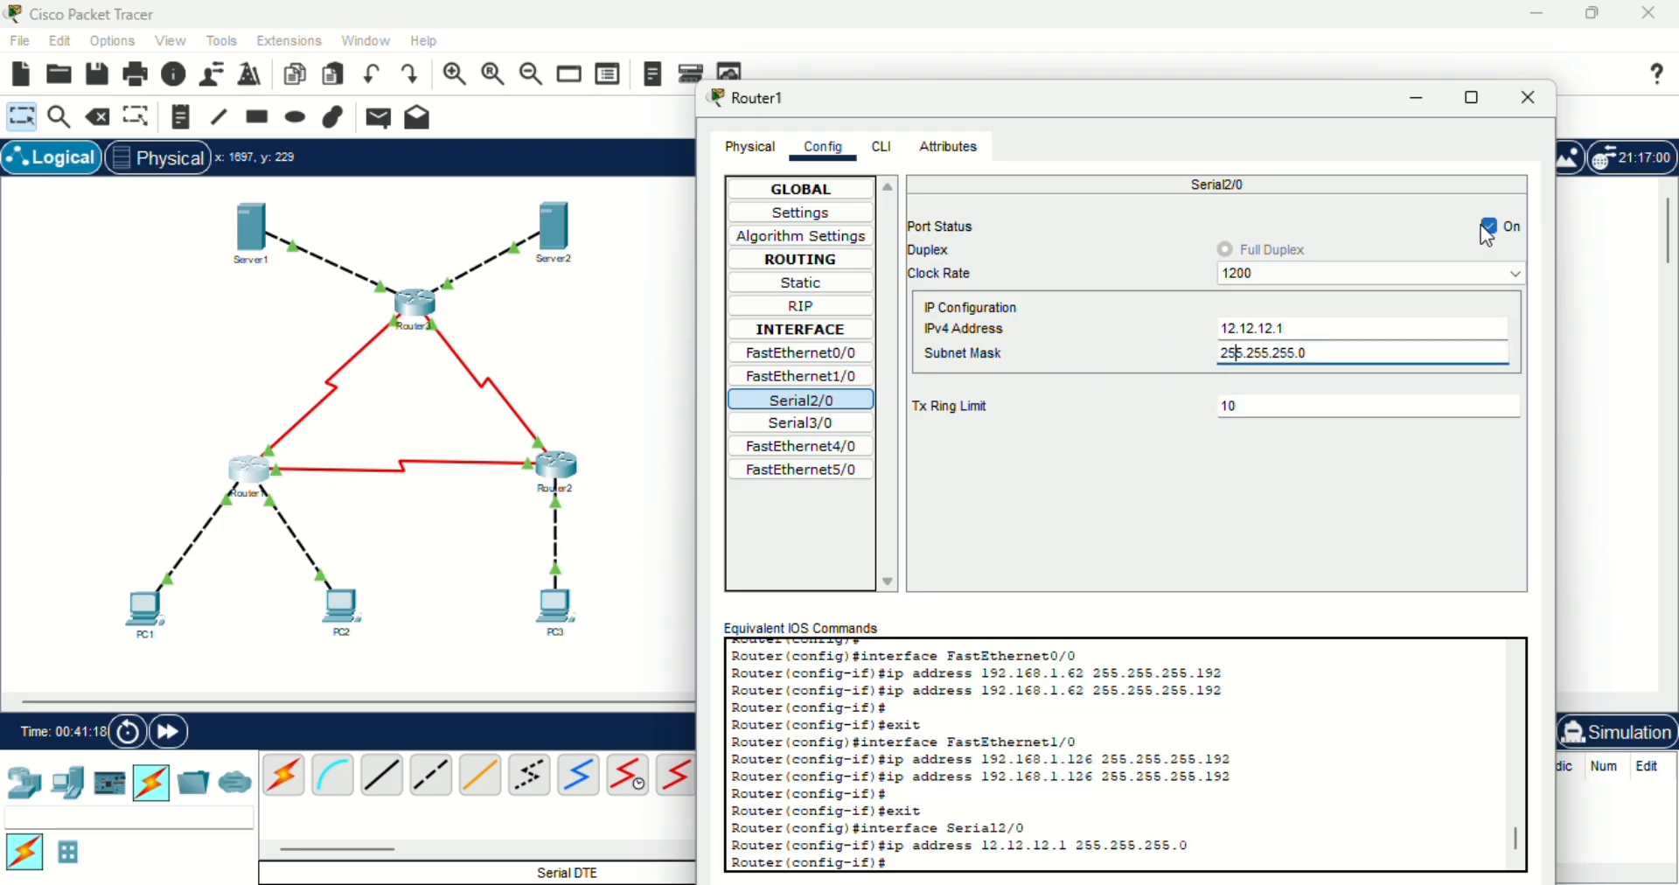
- Check the IPv4 address and subnet mask of Router1's Serial3/0 interface, and close the router window
left_click(835, 428)
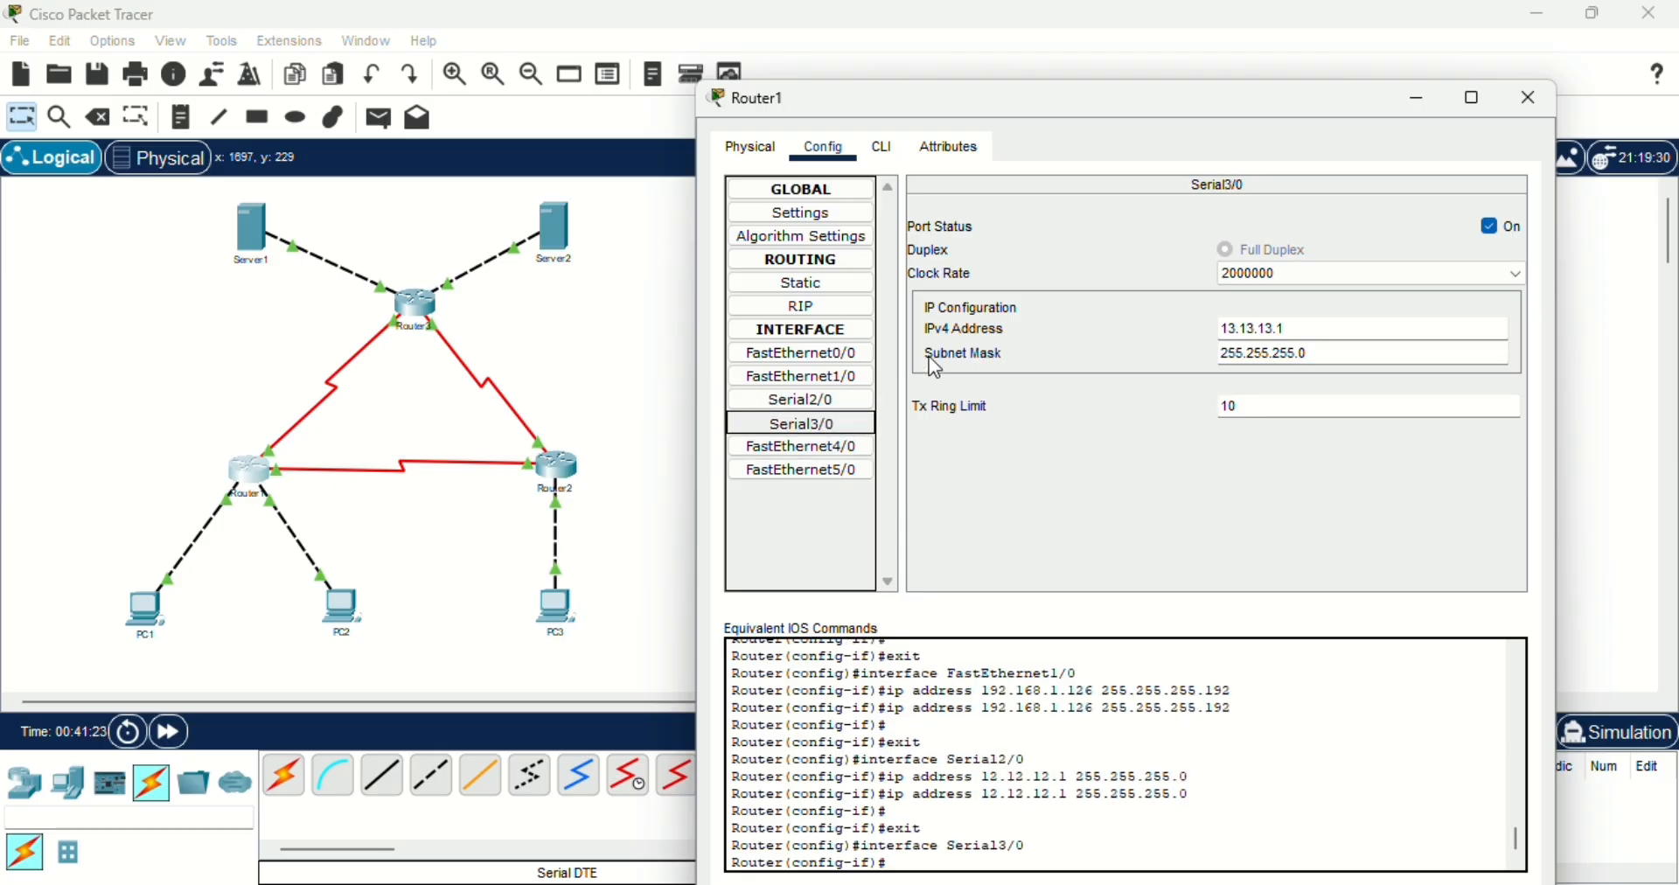
left_click(1239, 332)
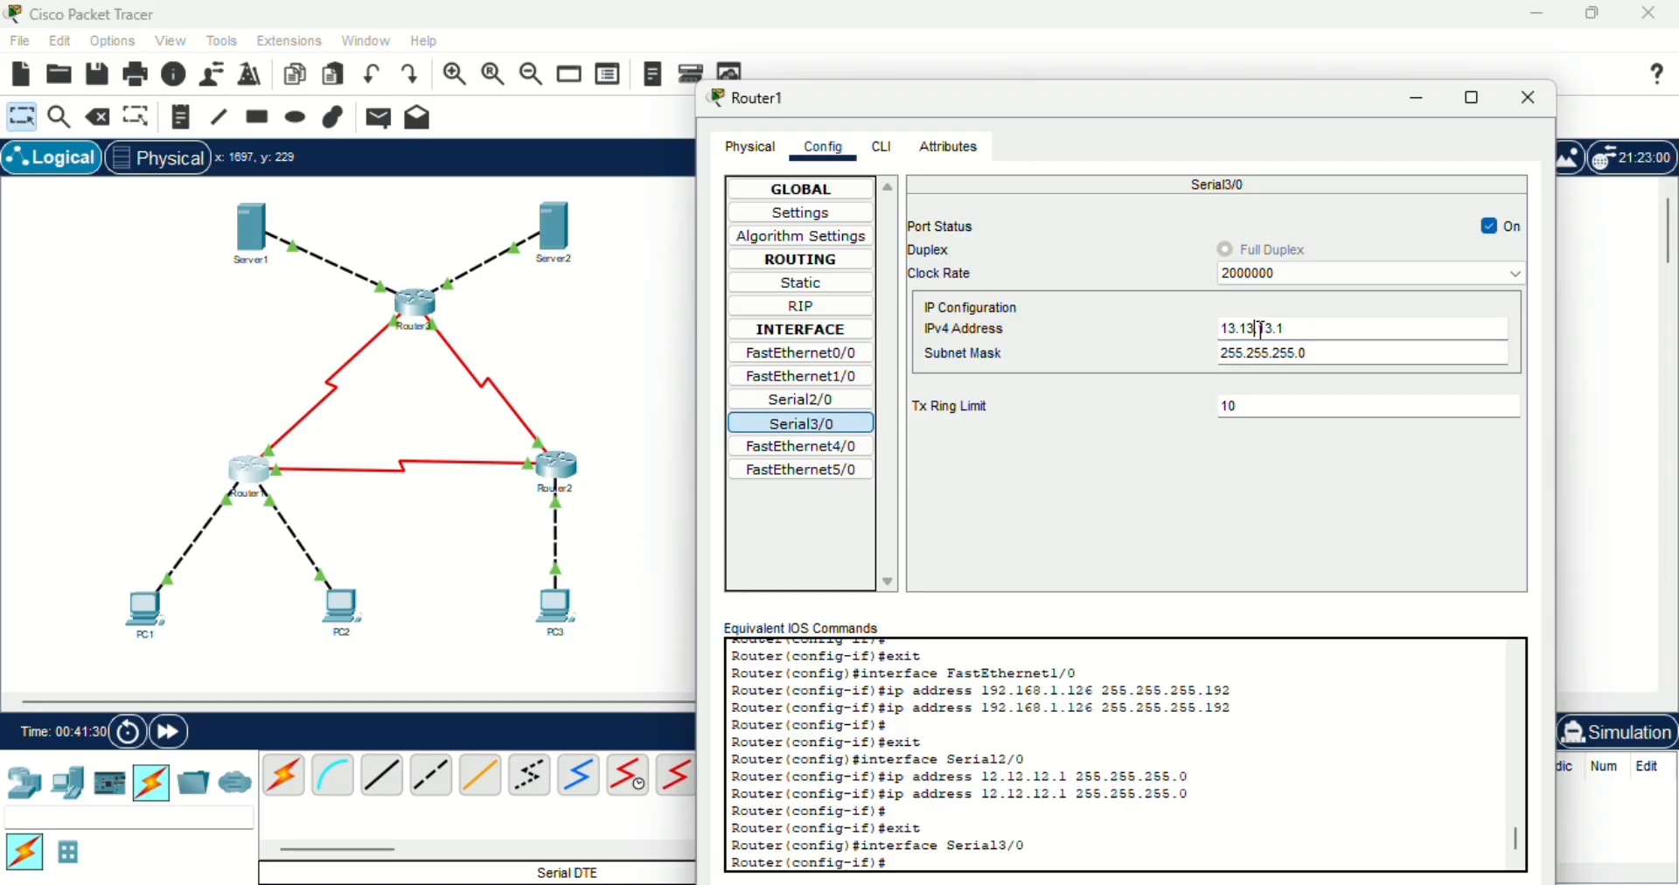
left_click(1294, 330)
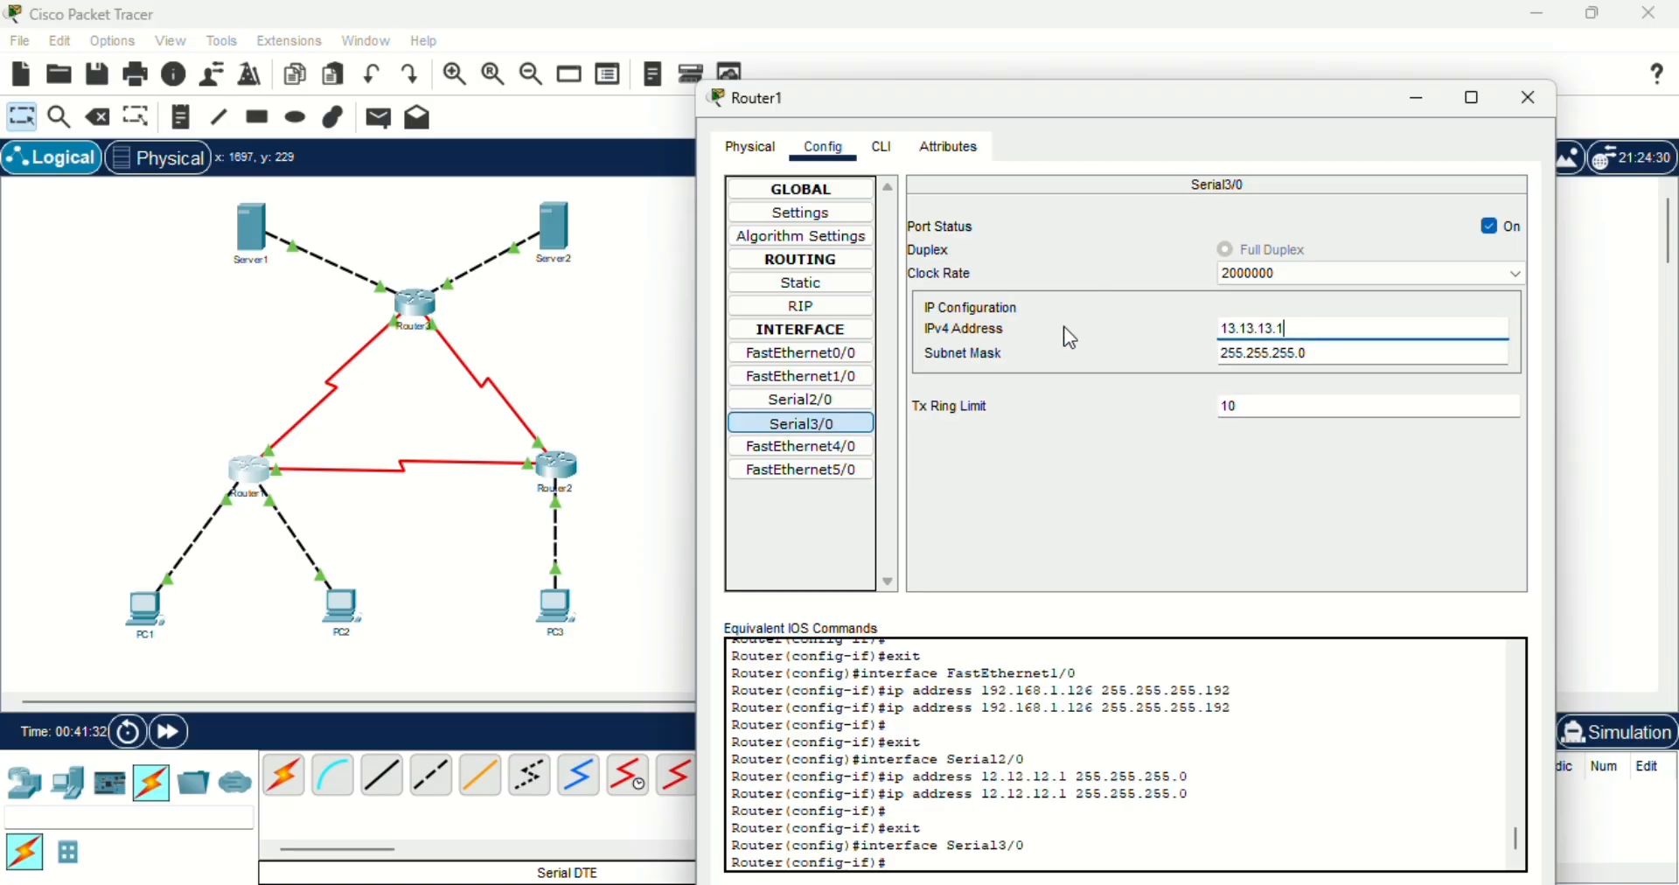
left_click(1252, 354)
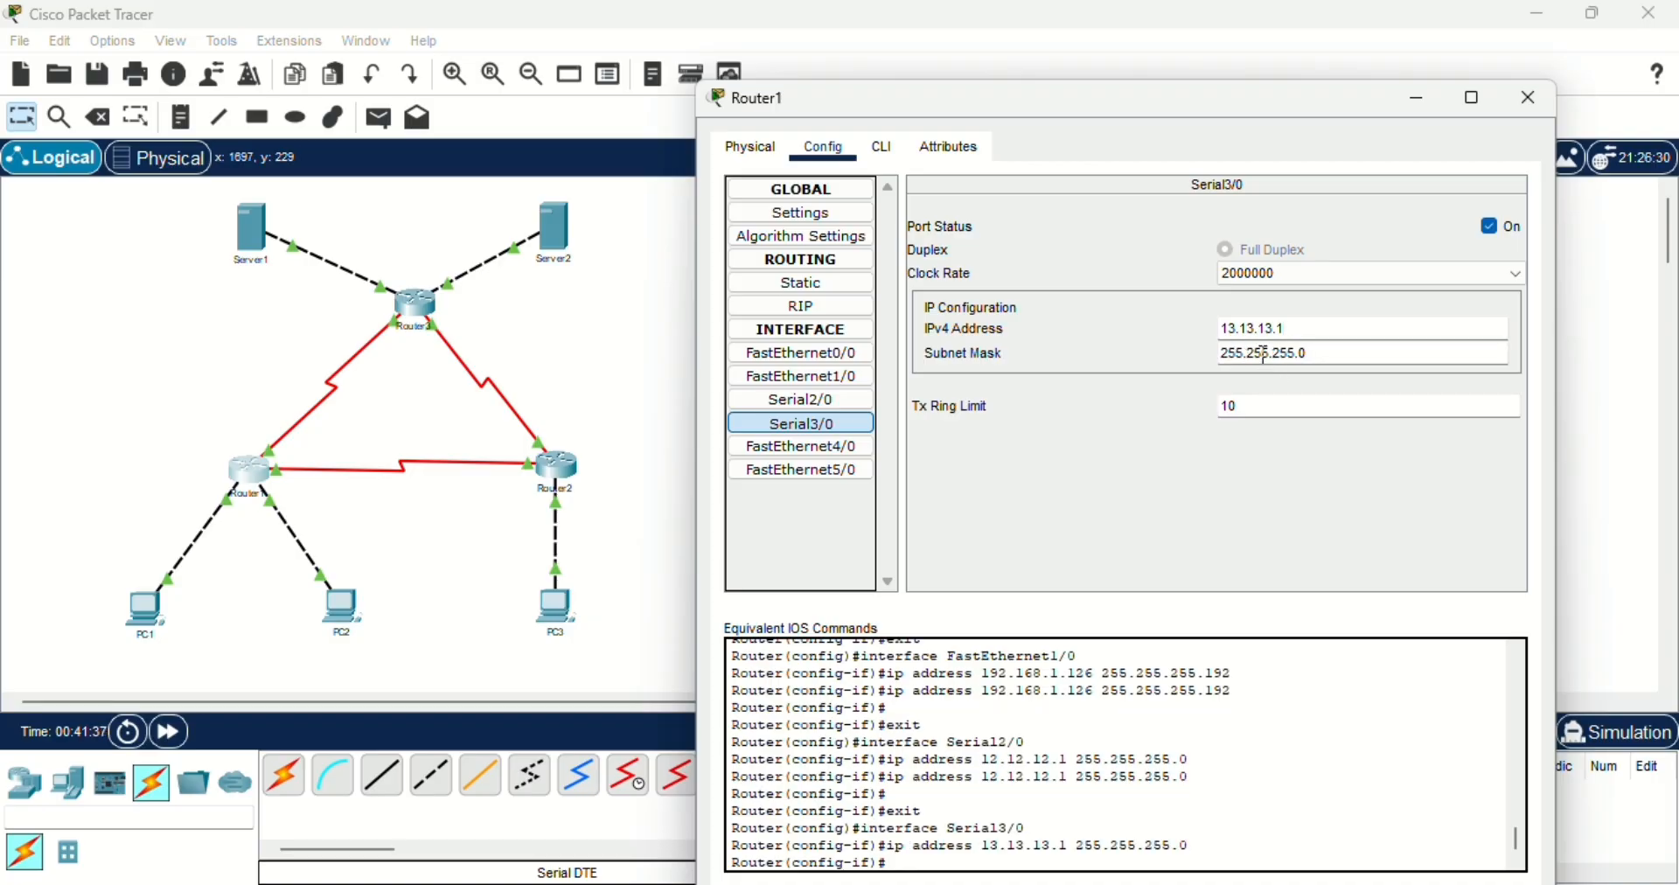
left_click(1341, 351)
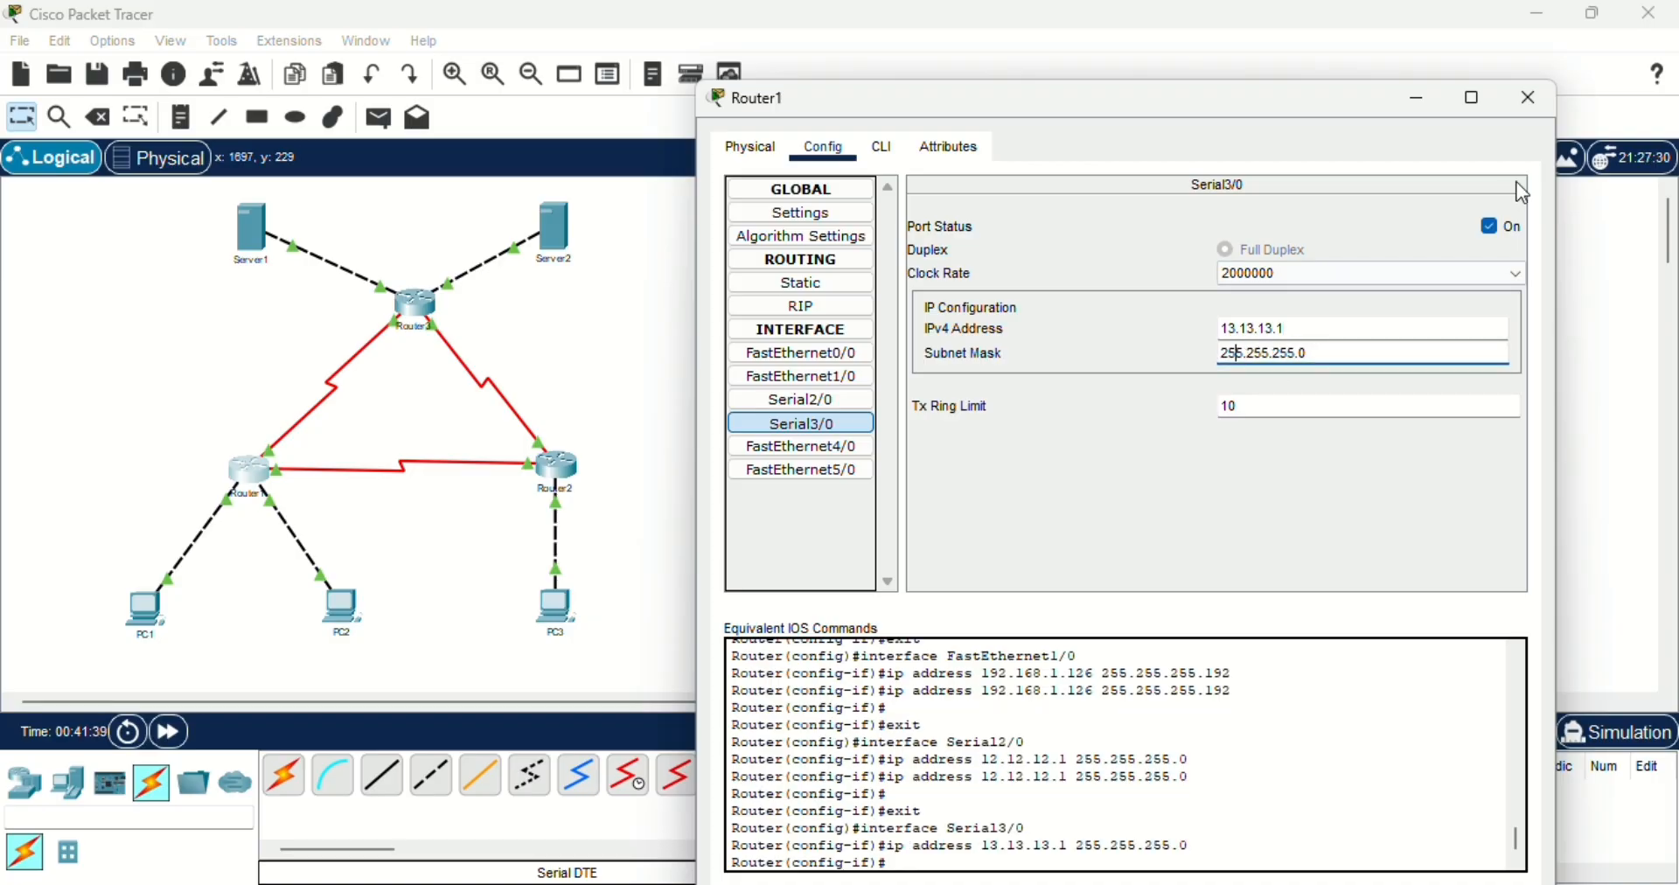
left_click(1523, 98)
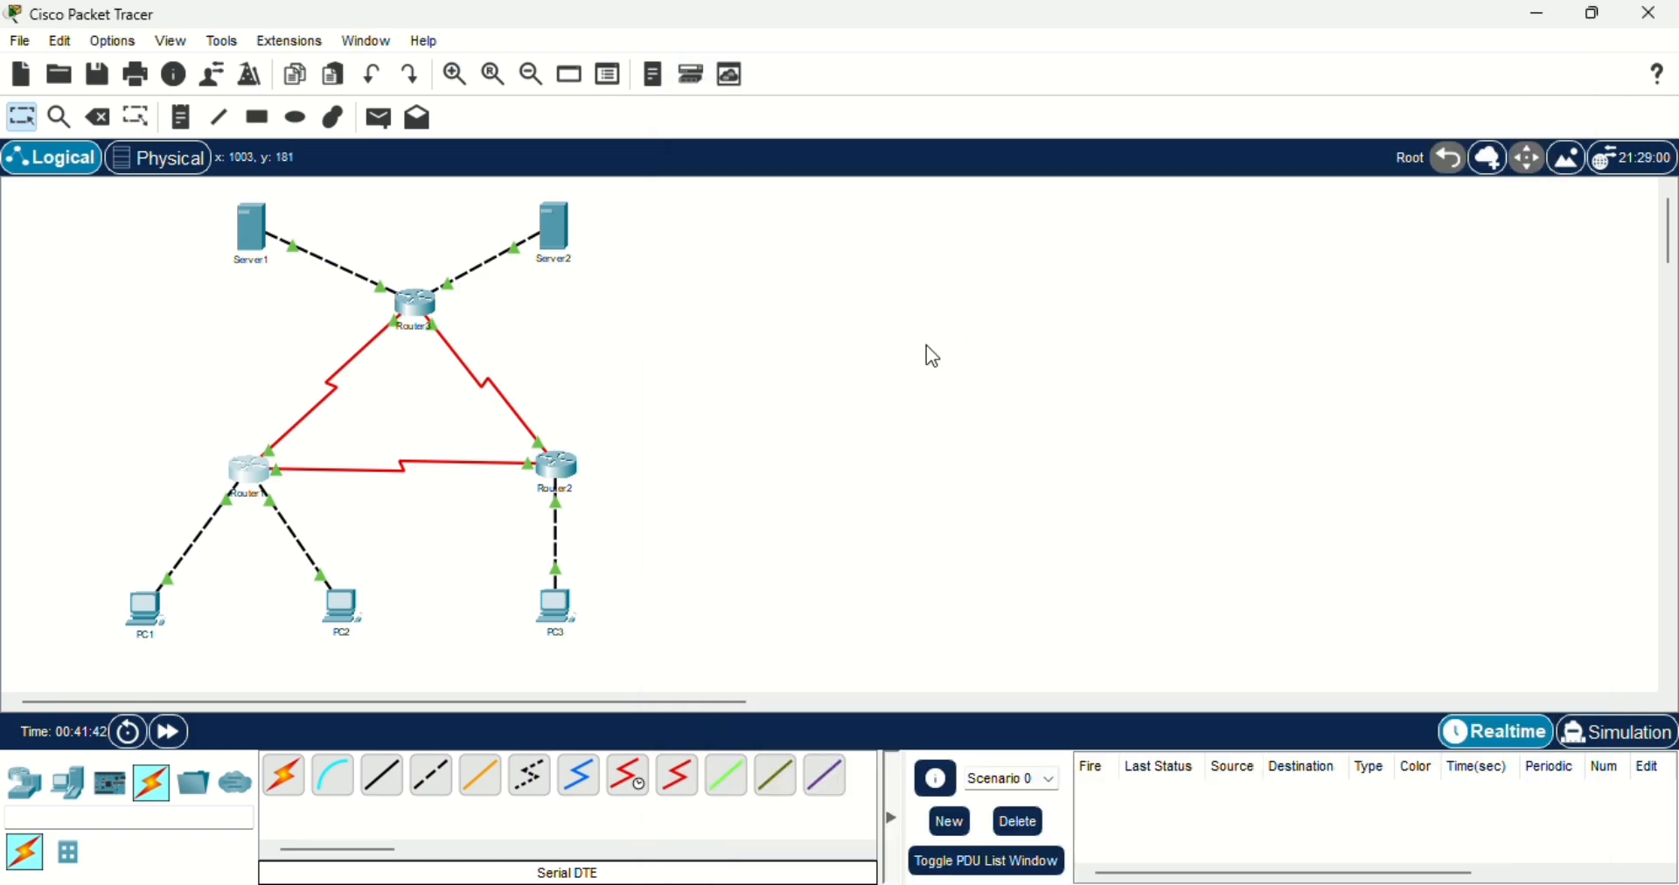
- Open Router2's configuration beside the topology and examine the IPv4 address and subnet mask of its FastEthernet0/0 interface
left_click(561, 490)
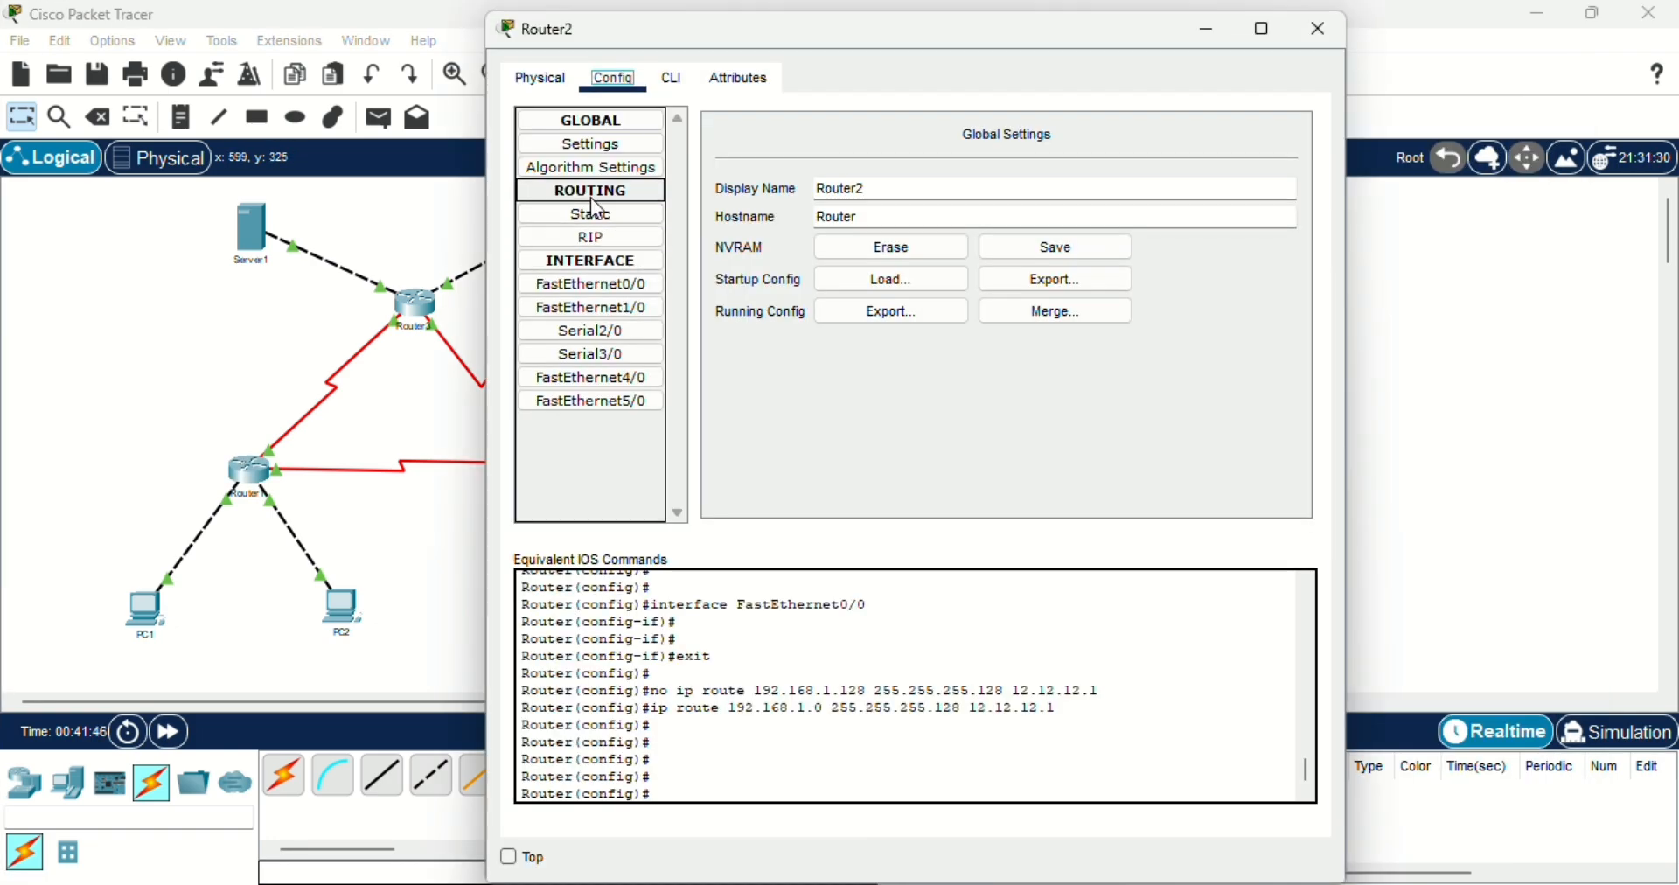
left_click_drag(1084, 61, 1283, 147)
left_click(783, 382)
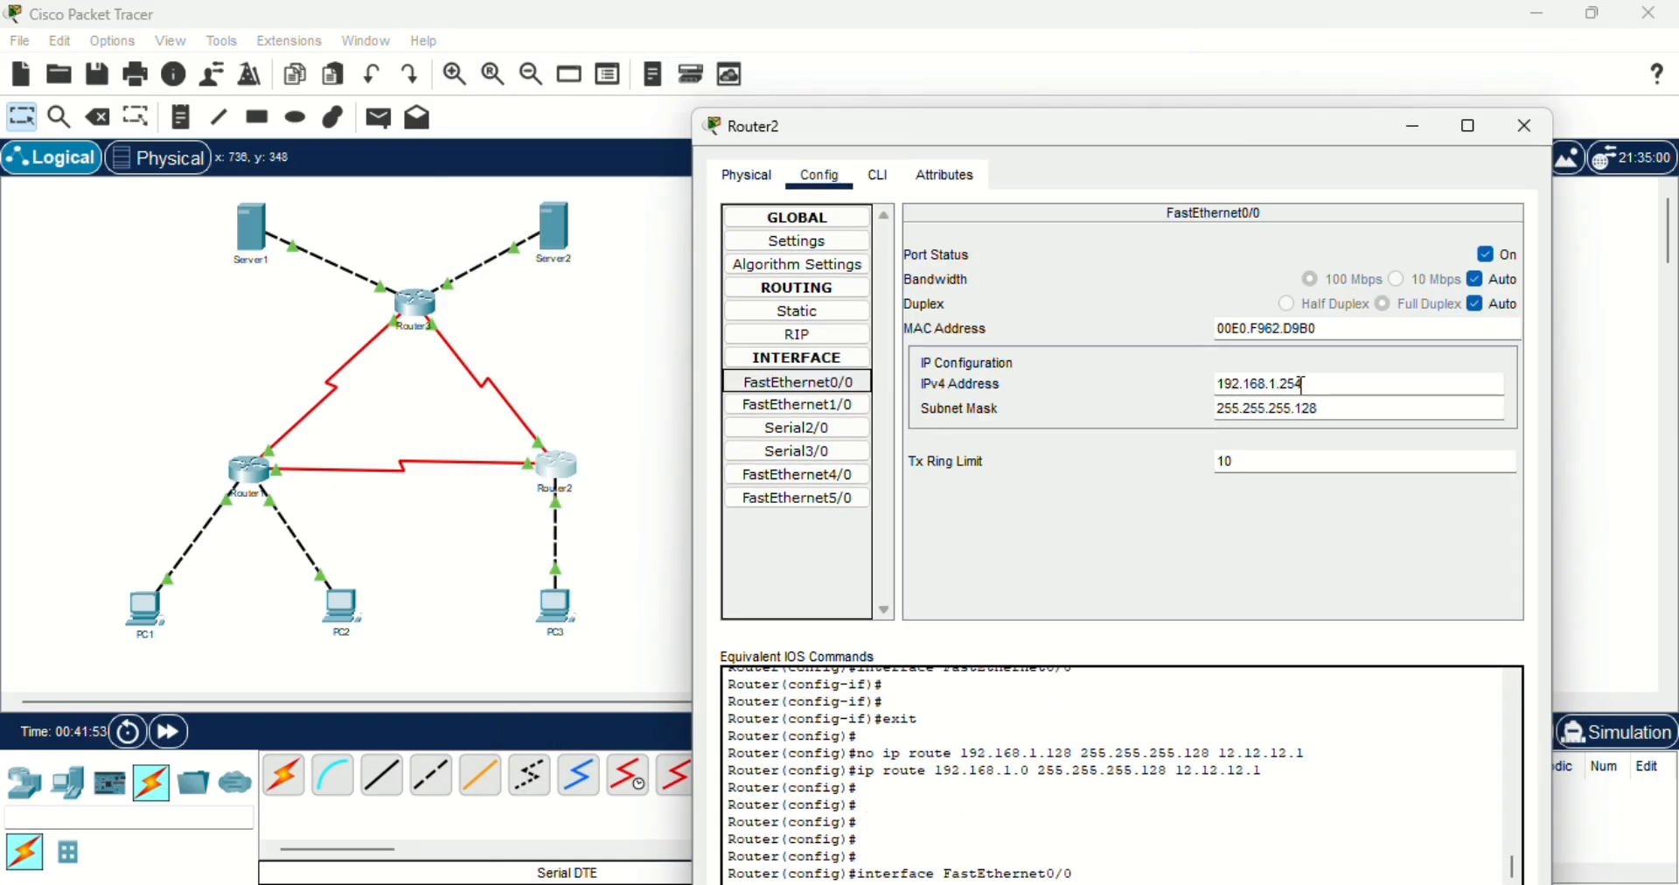
left_click(1322, 383)
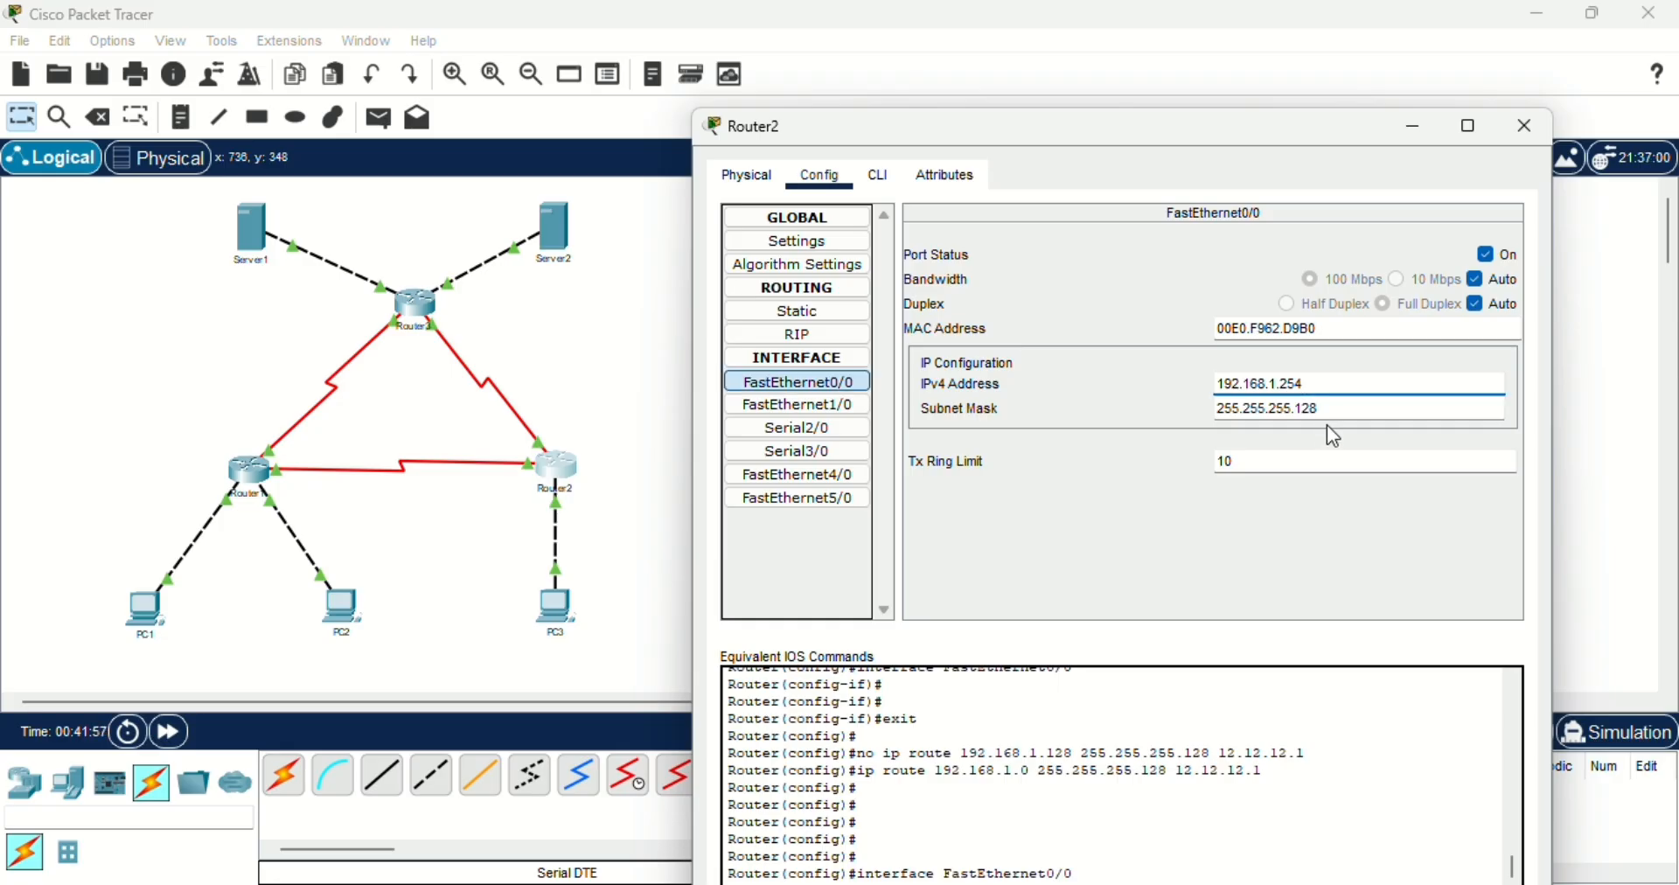
left_click(1338, 415)
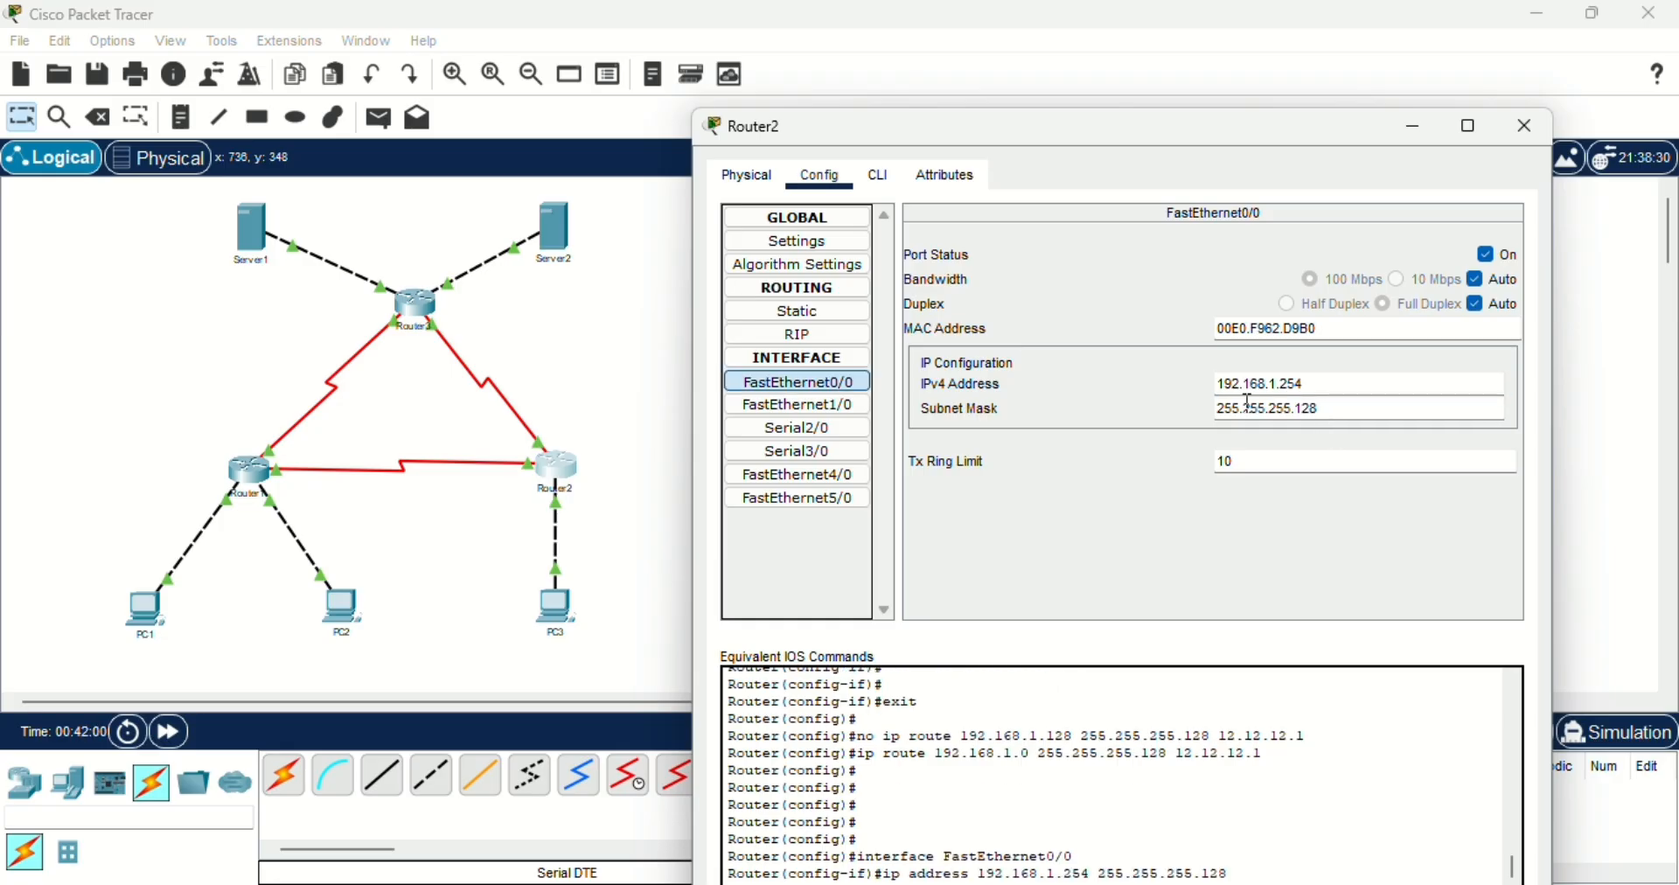
- Look at Router2's FastEthernet1/0 interface and check the IPv4 address and subnet mask of its Serial2/0 interface
left_click(813, 408)
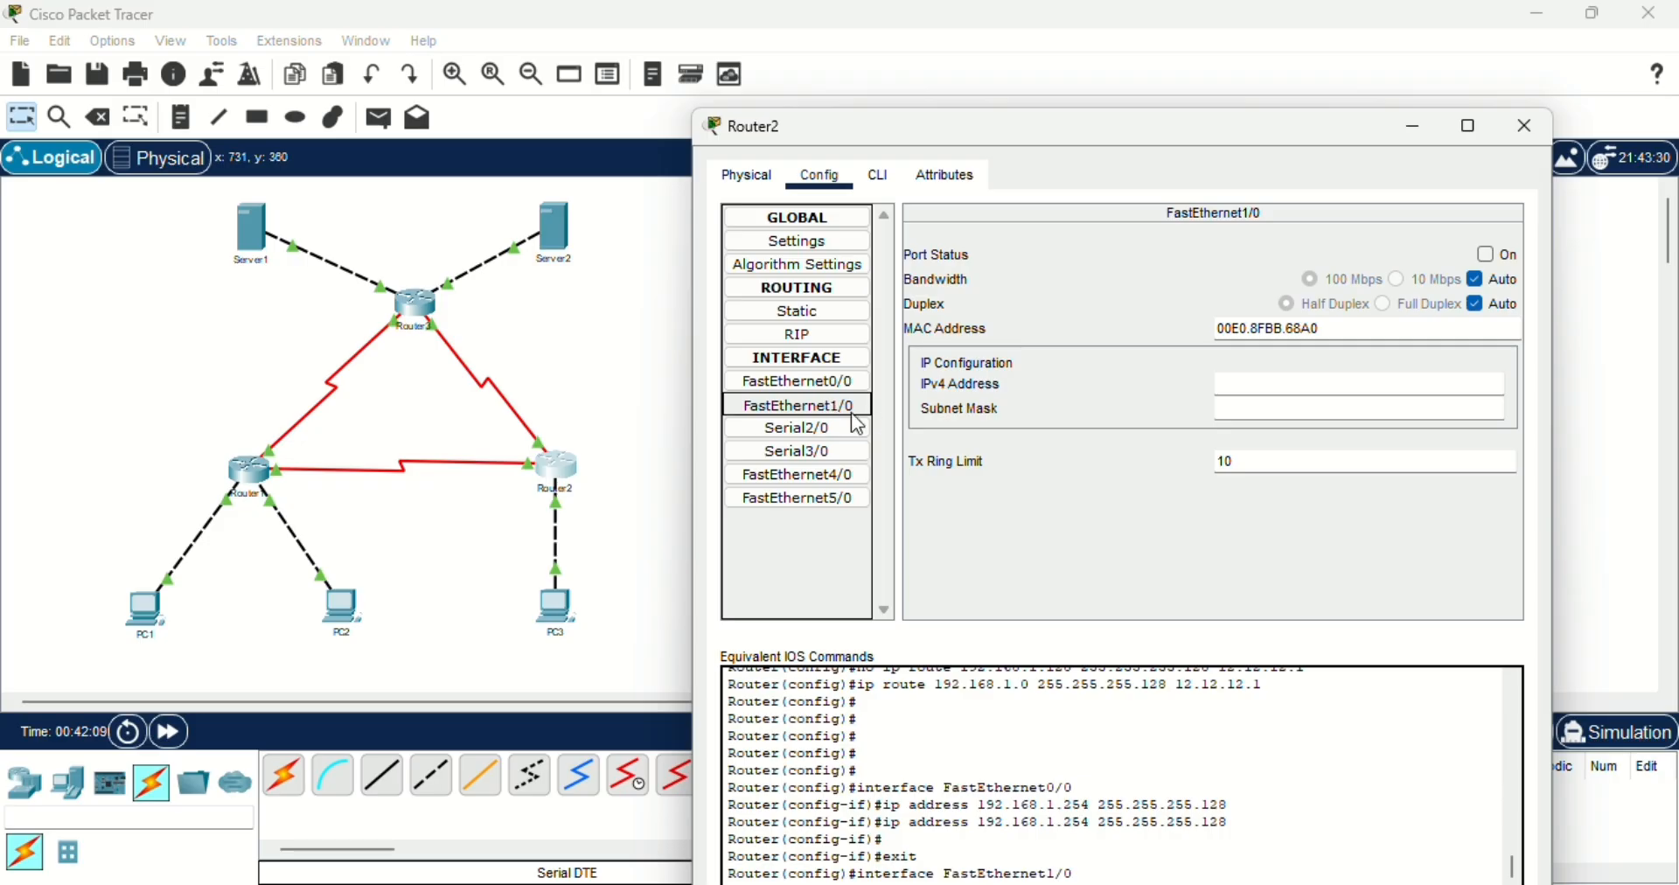
left_click(822, 429)
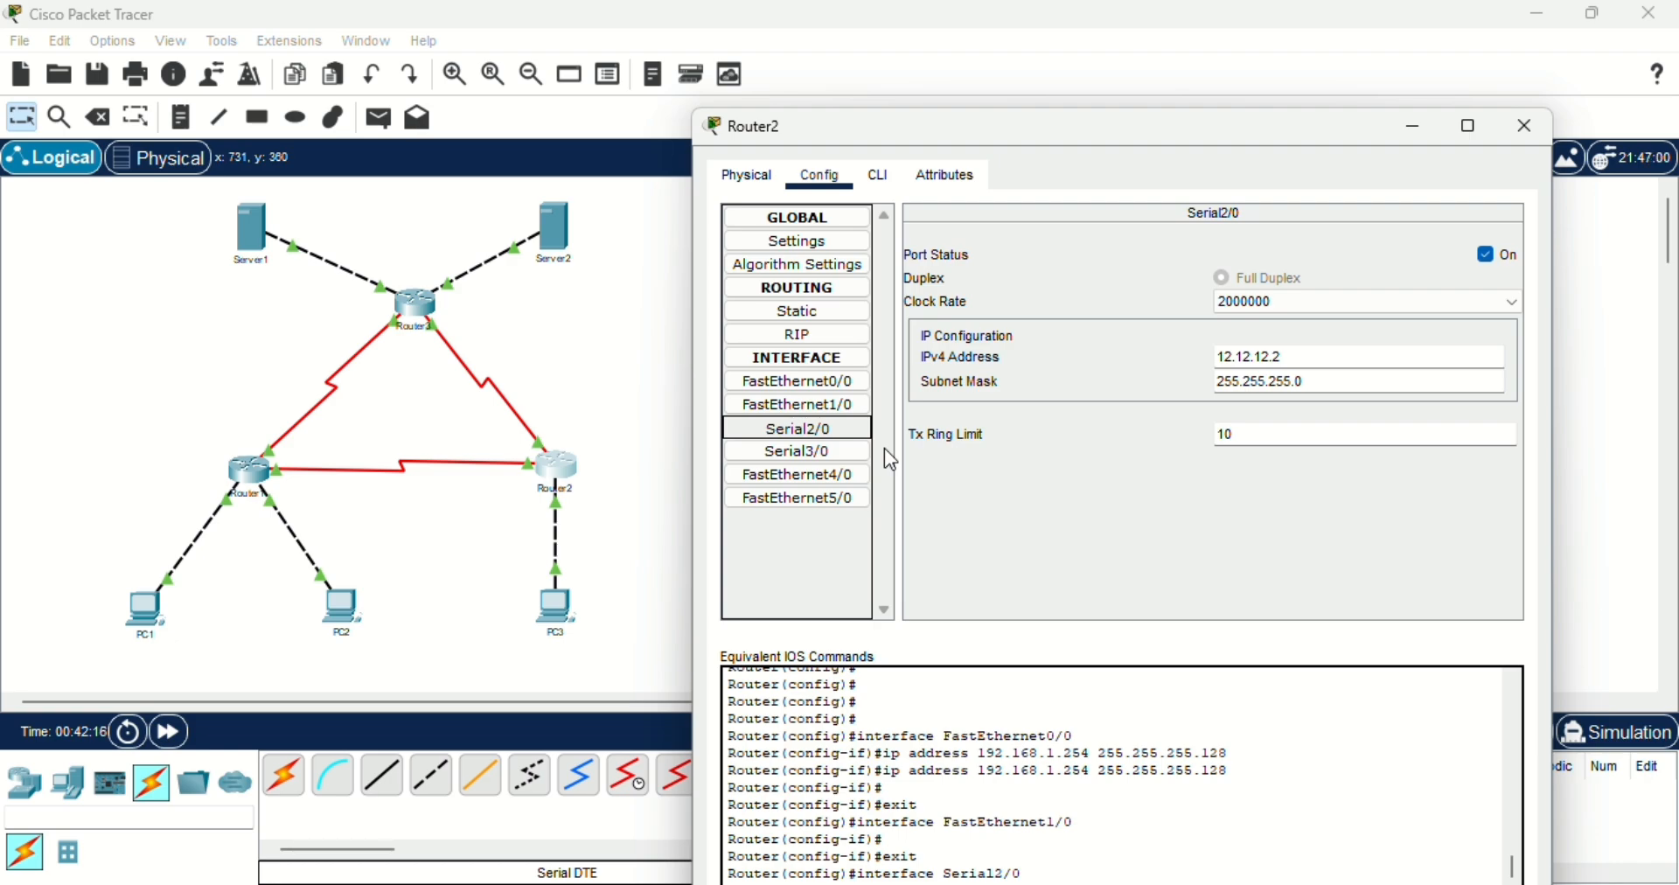
left_click(1238, 359)
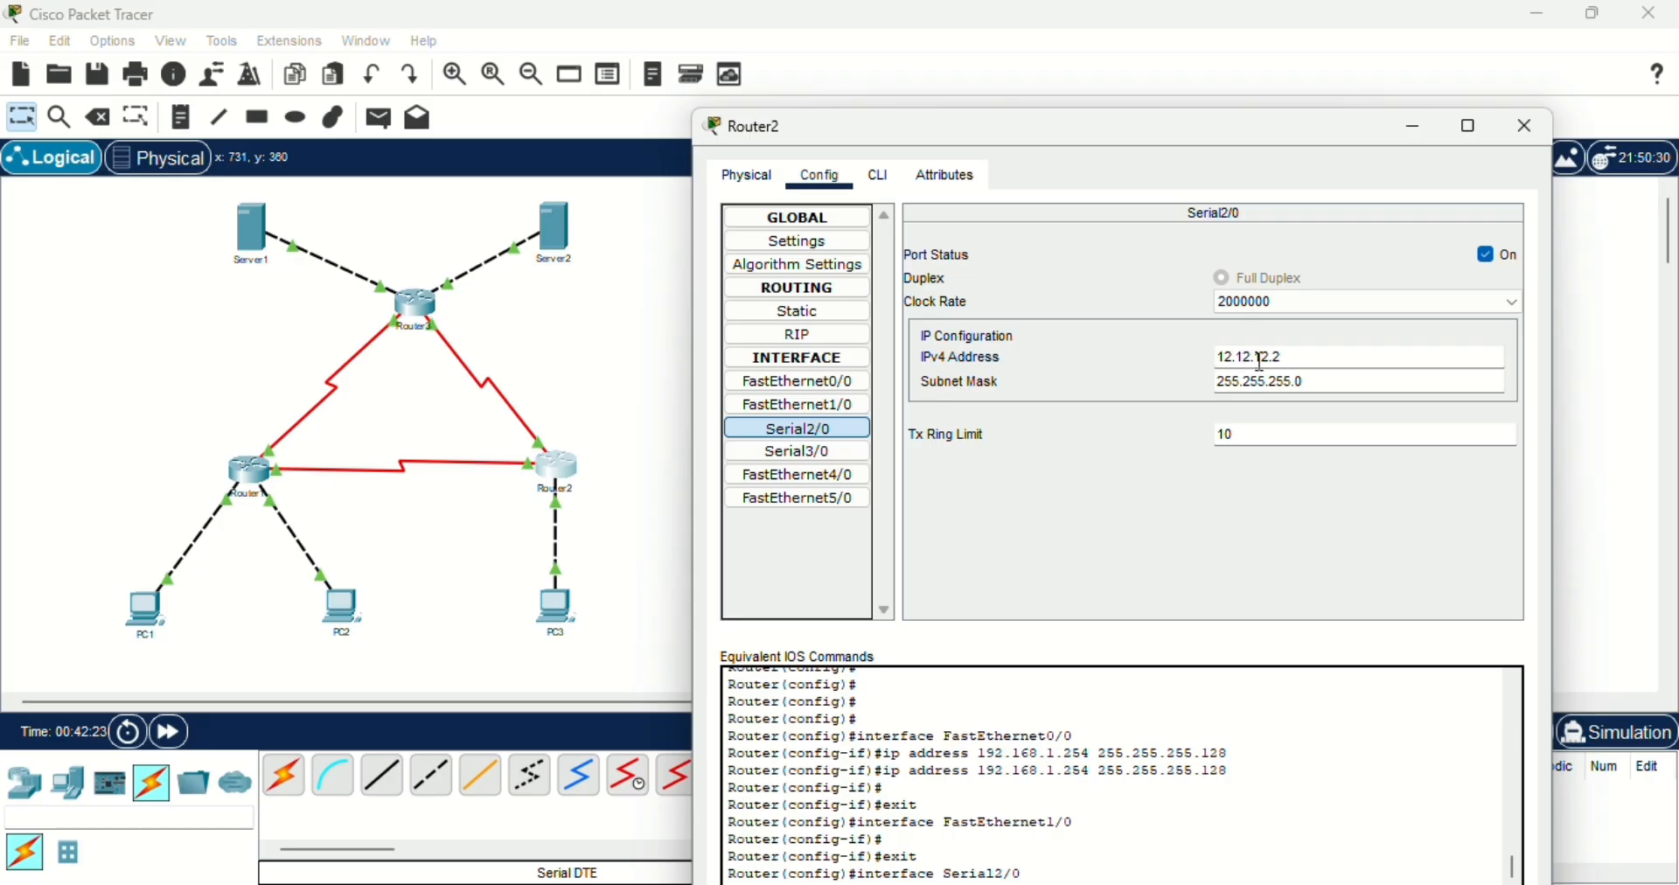
left_click(1263, 358)
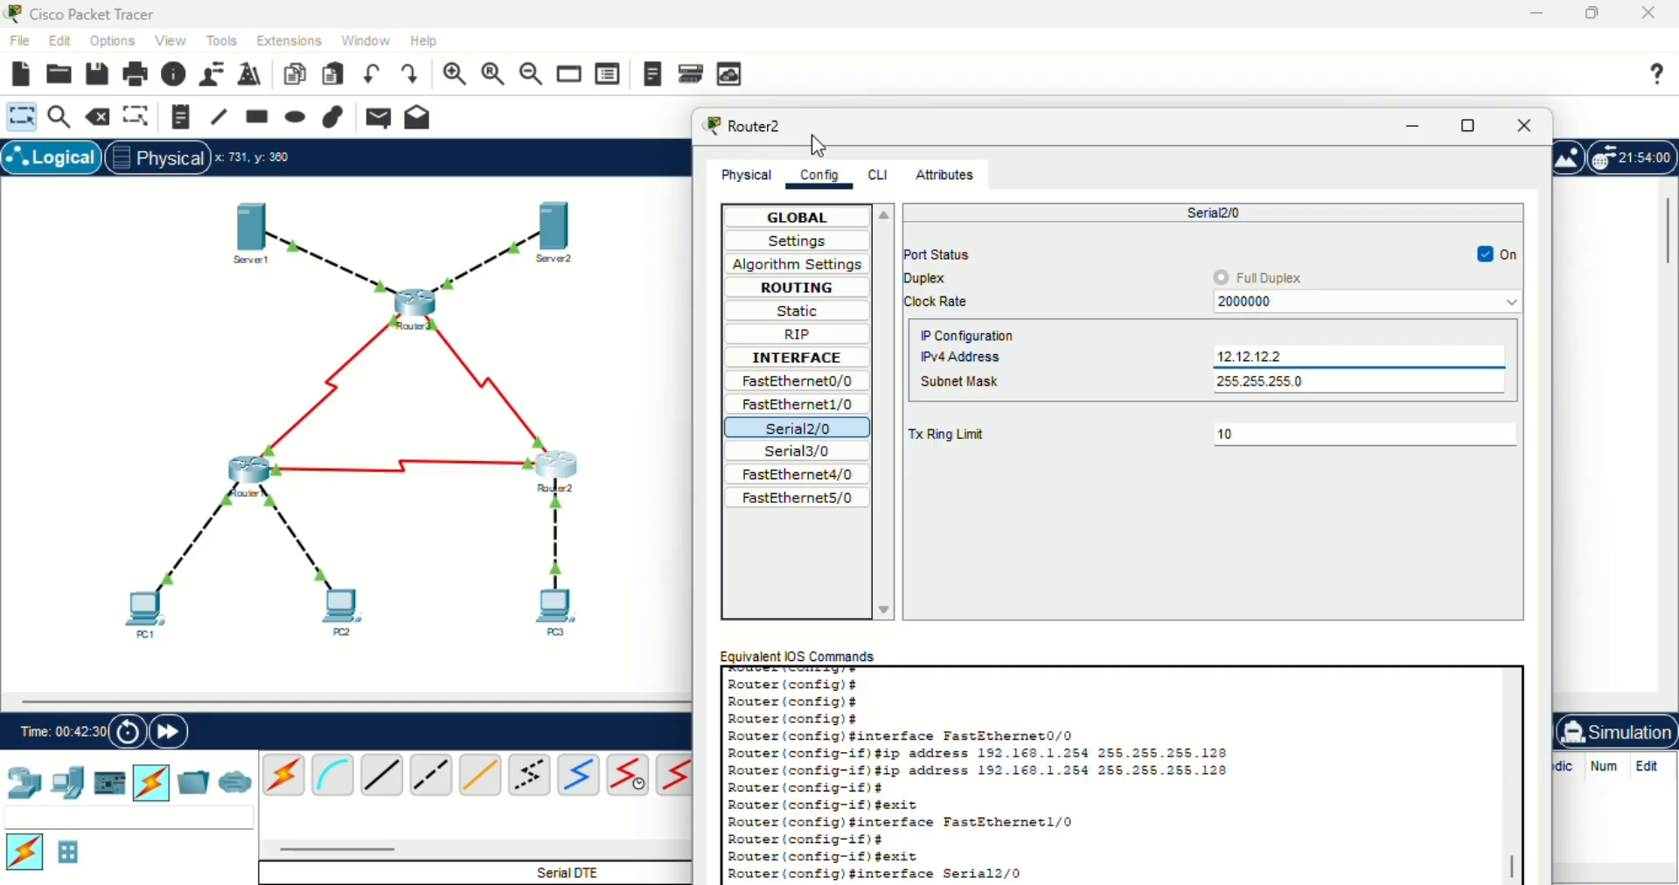
left_click(1277, 381)
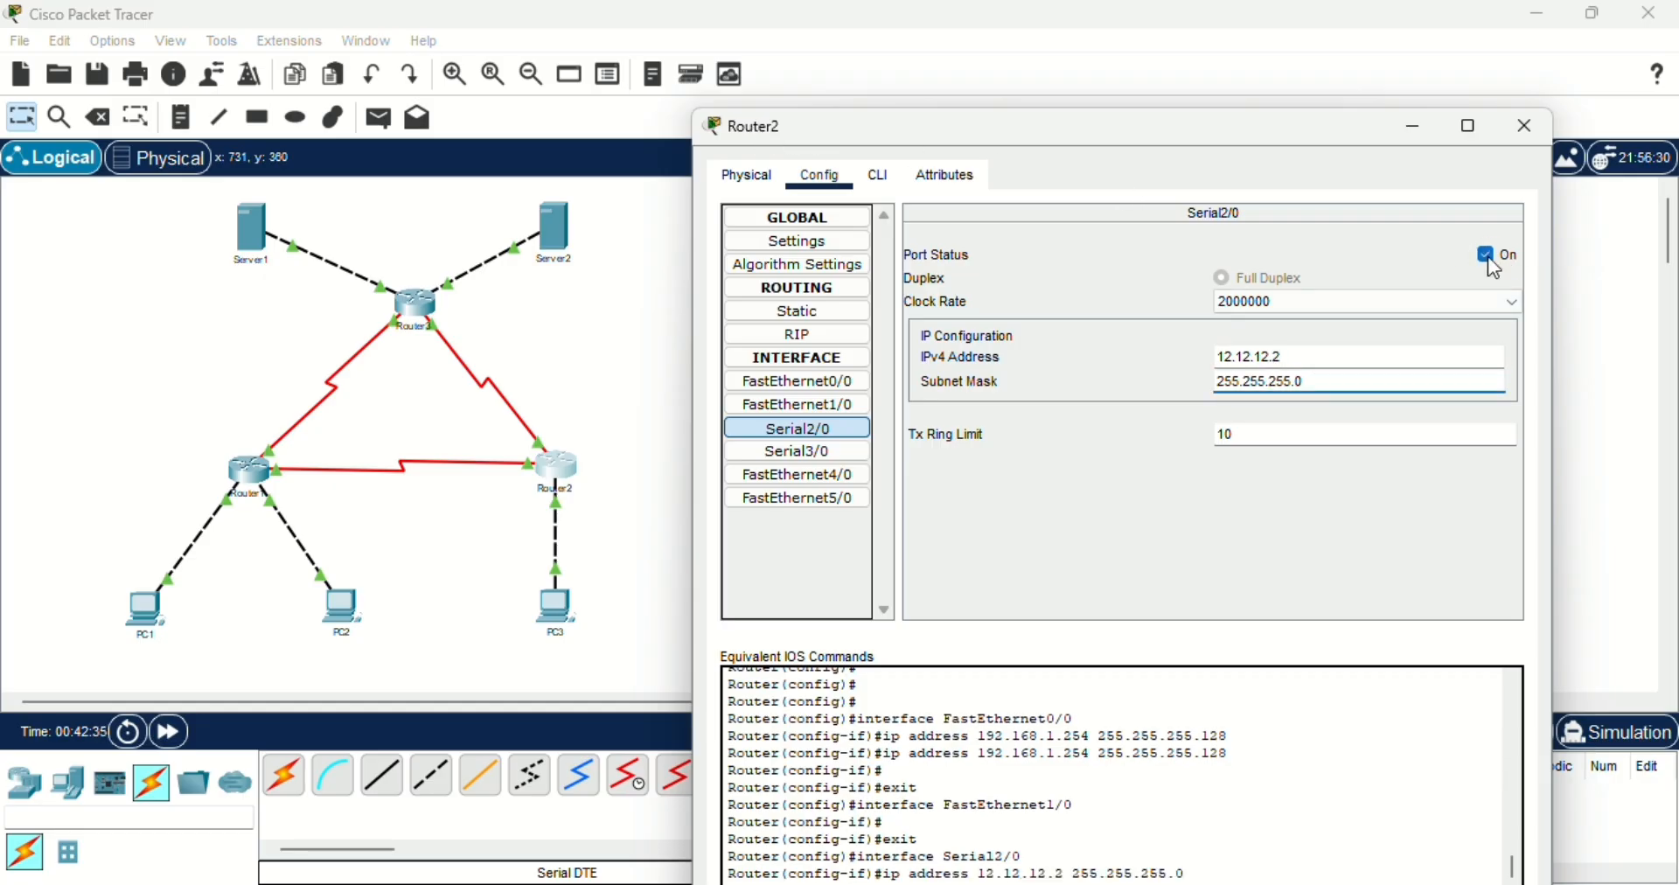
- Read the IPv4 address of Router2's Serial3/0 interface, and close the router window
left_click(817, 453)
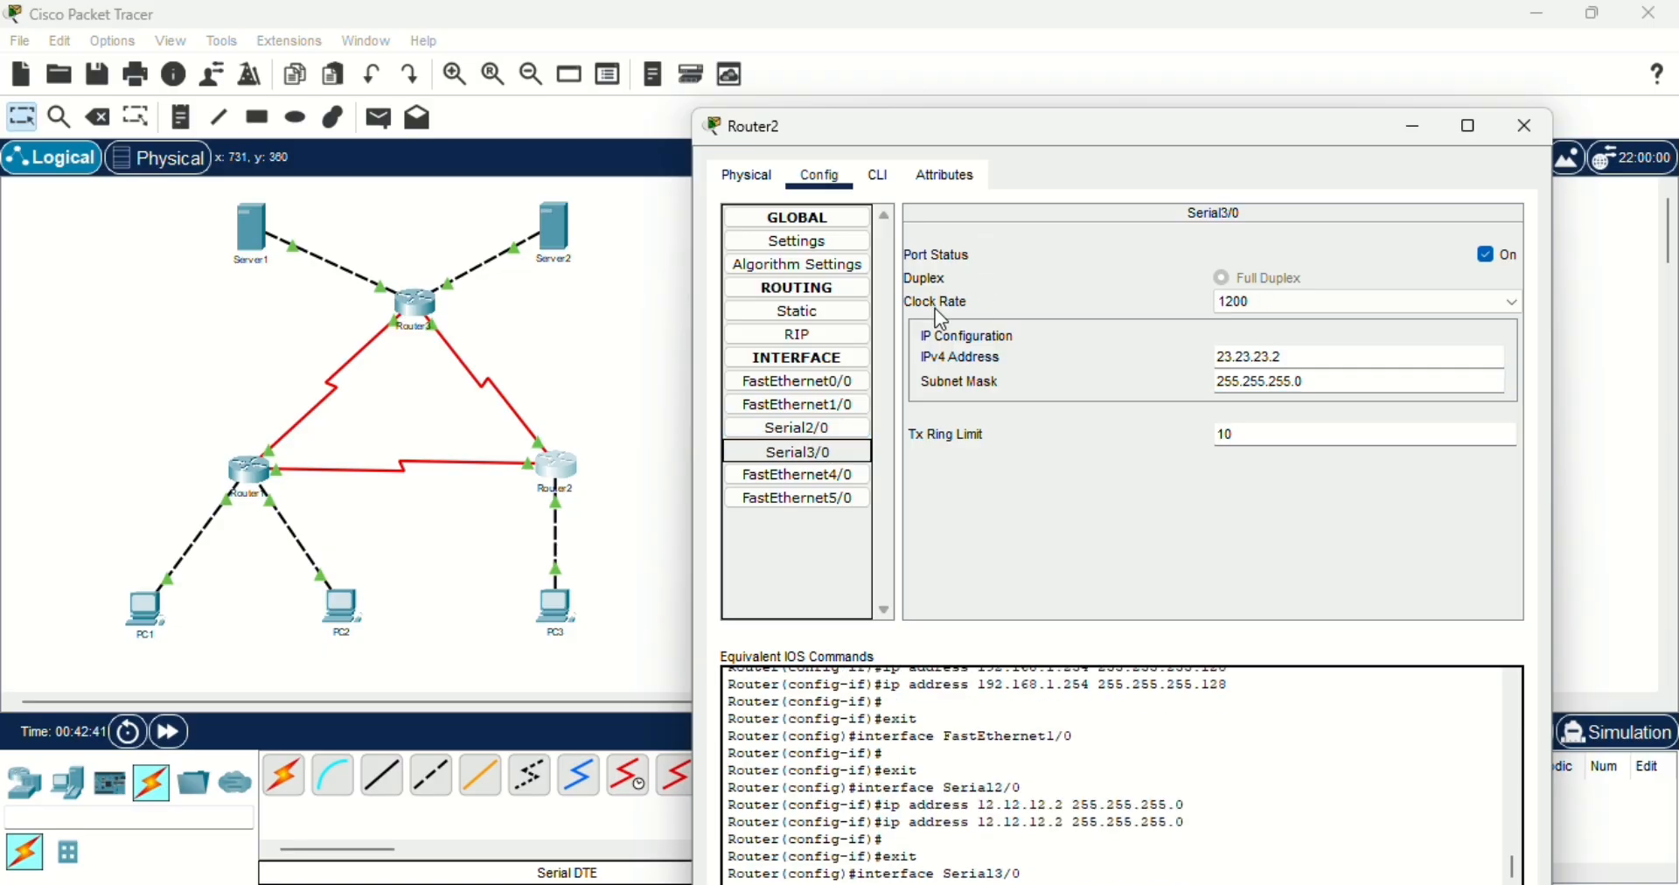
left_click(1234, 359)
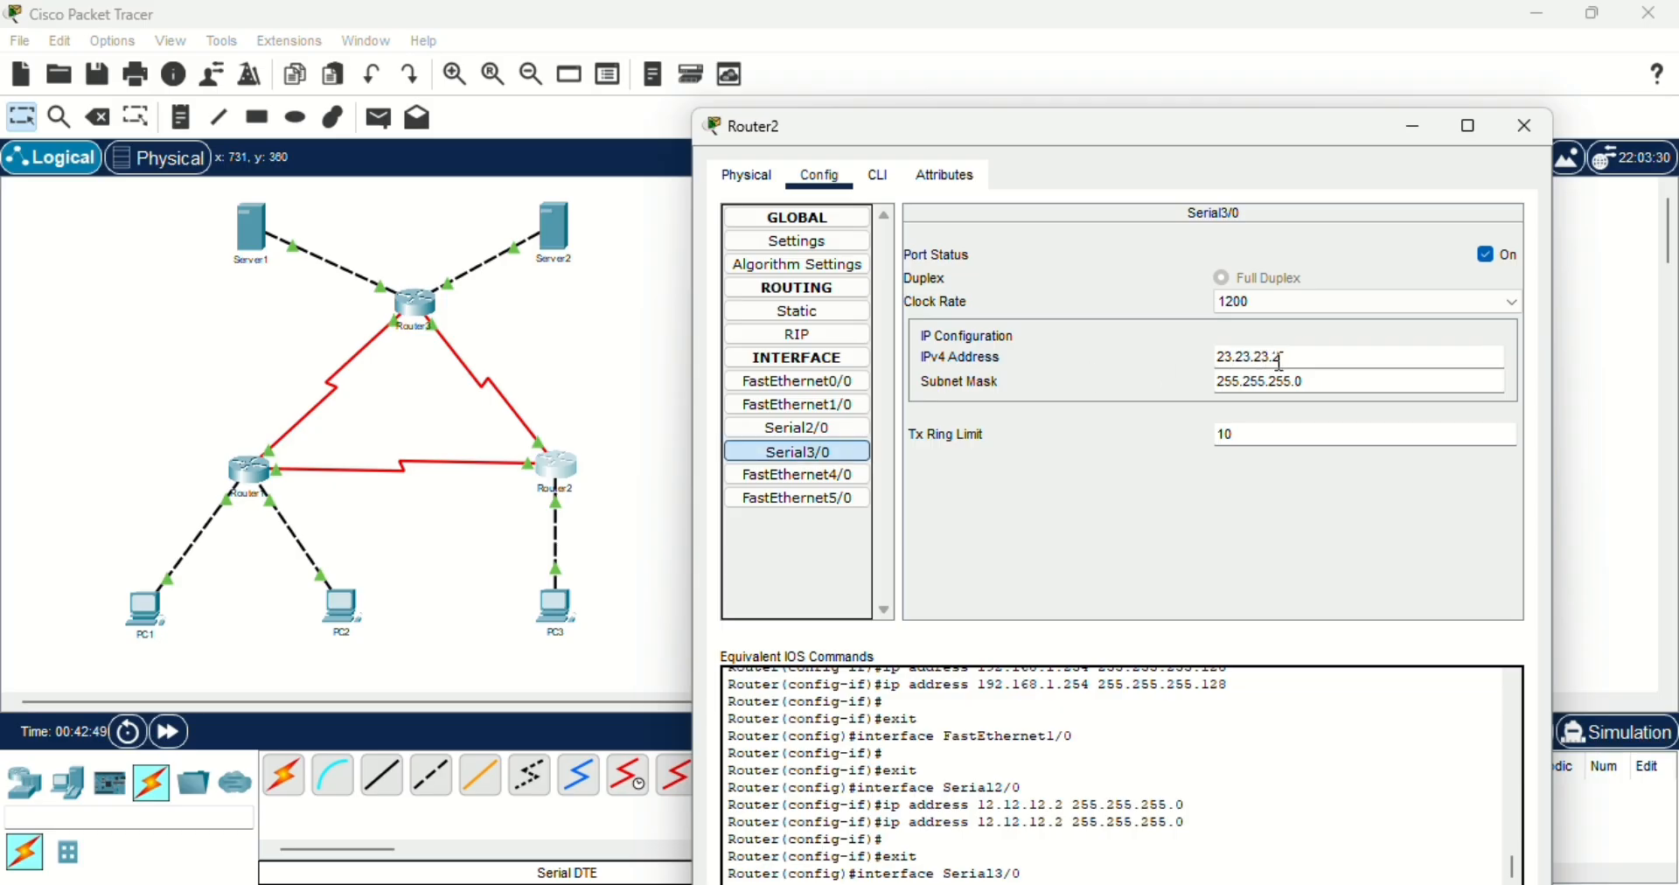
left_click(1278, 358)
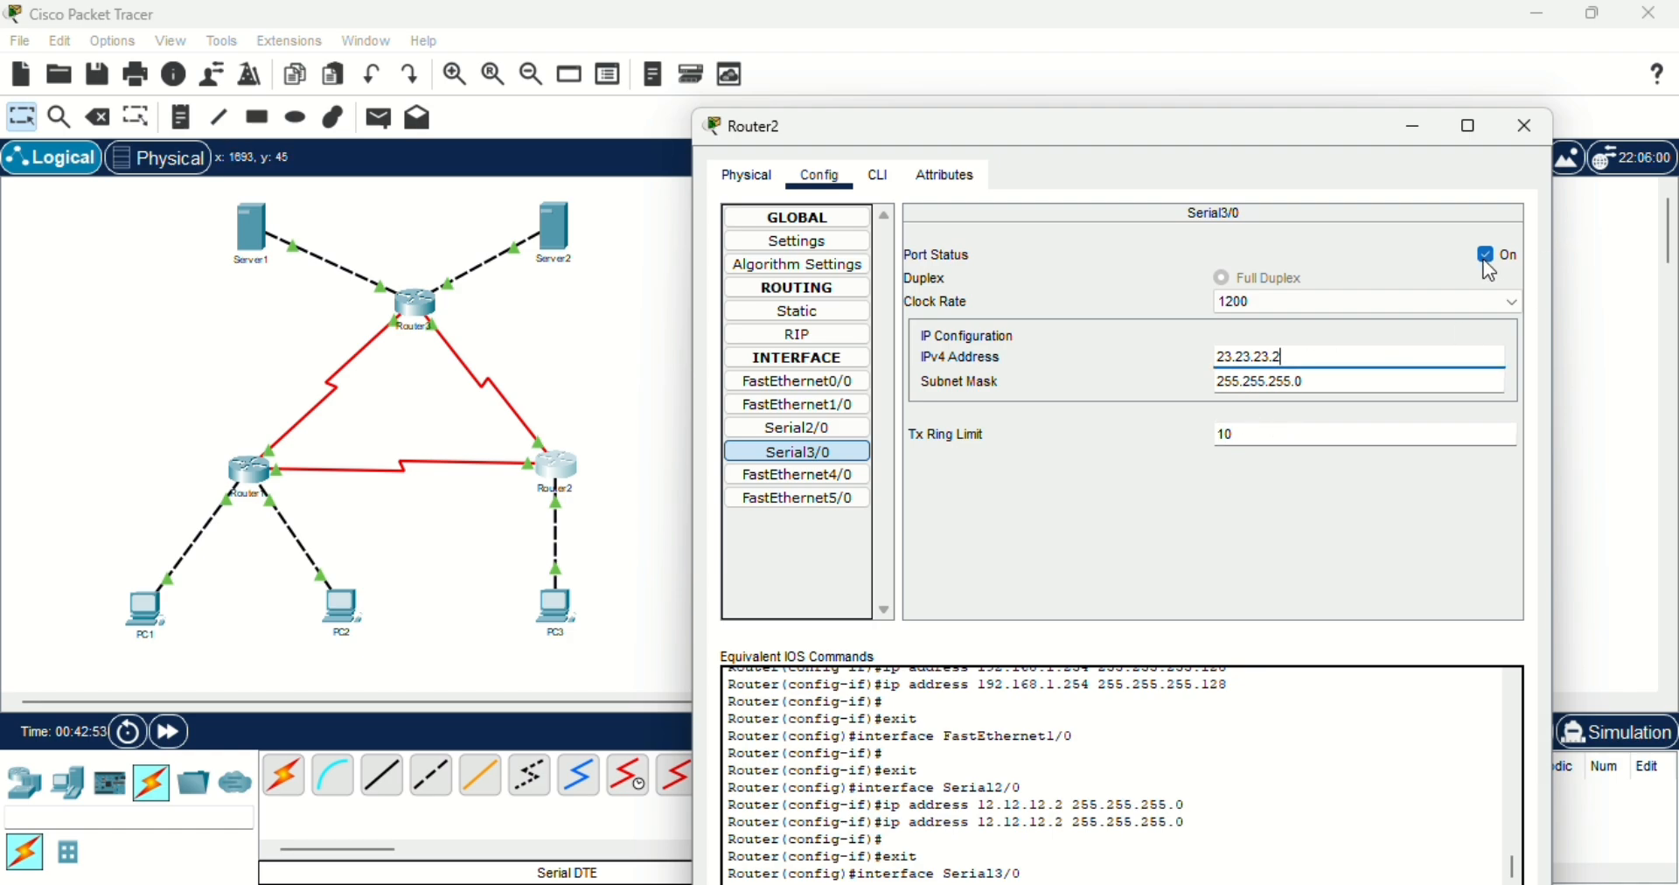
left_click(1530, 125)
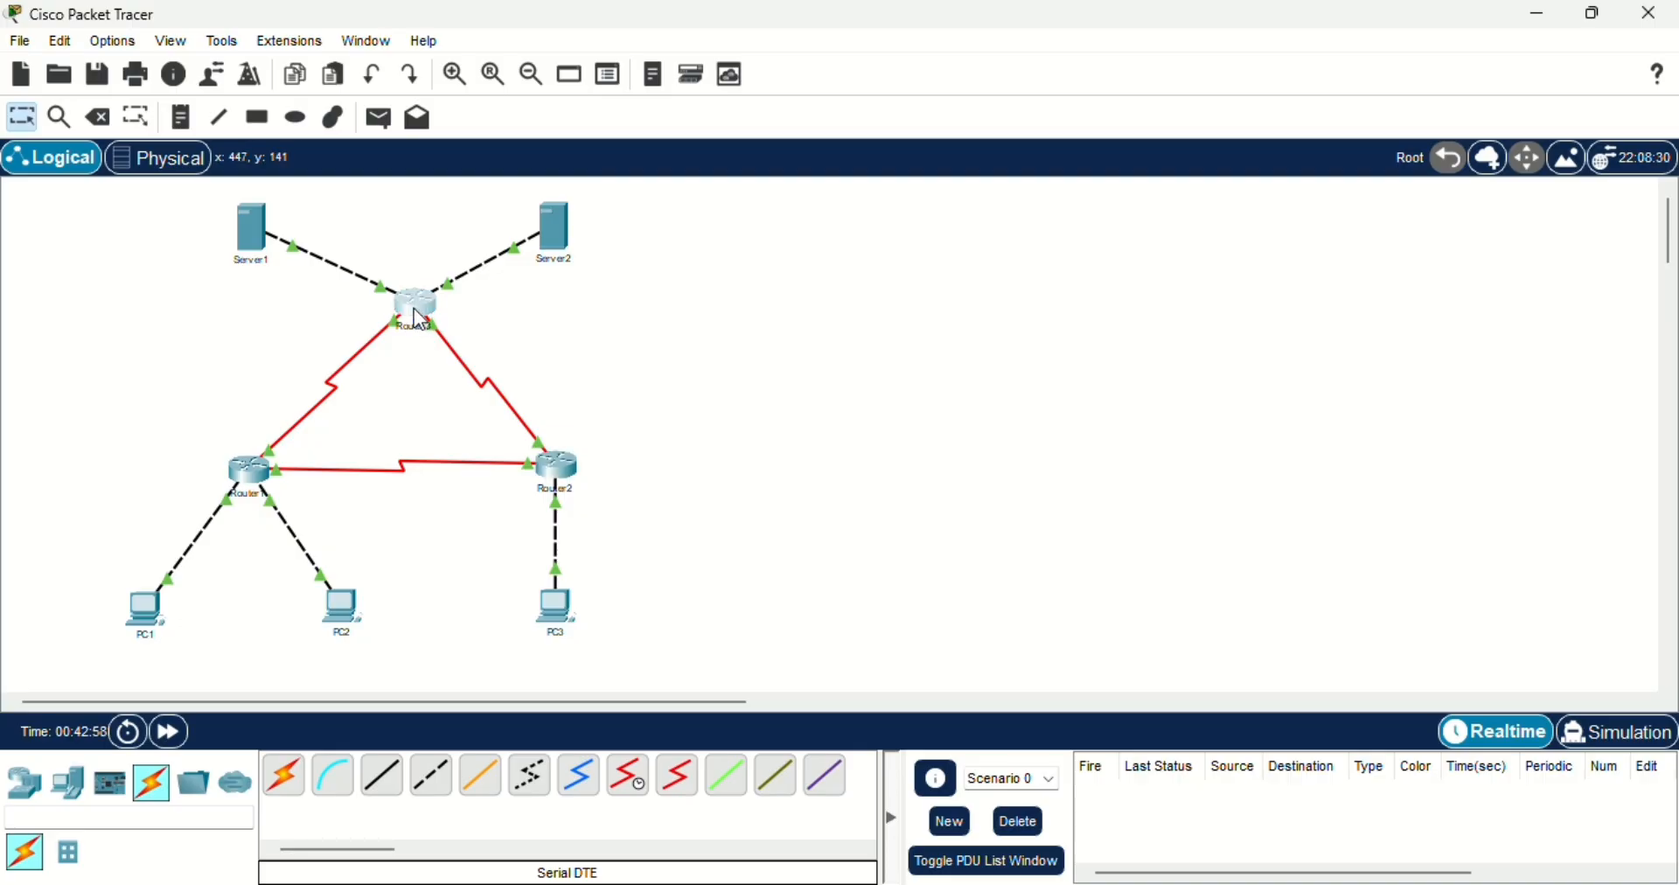
- Open Router3's configuration beside the topology and check the IPv4 address and subnet mask of its FastEthernet0/0 interface
left_click(421, 322)
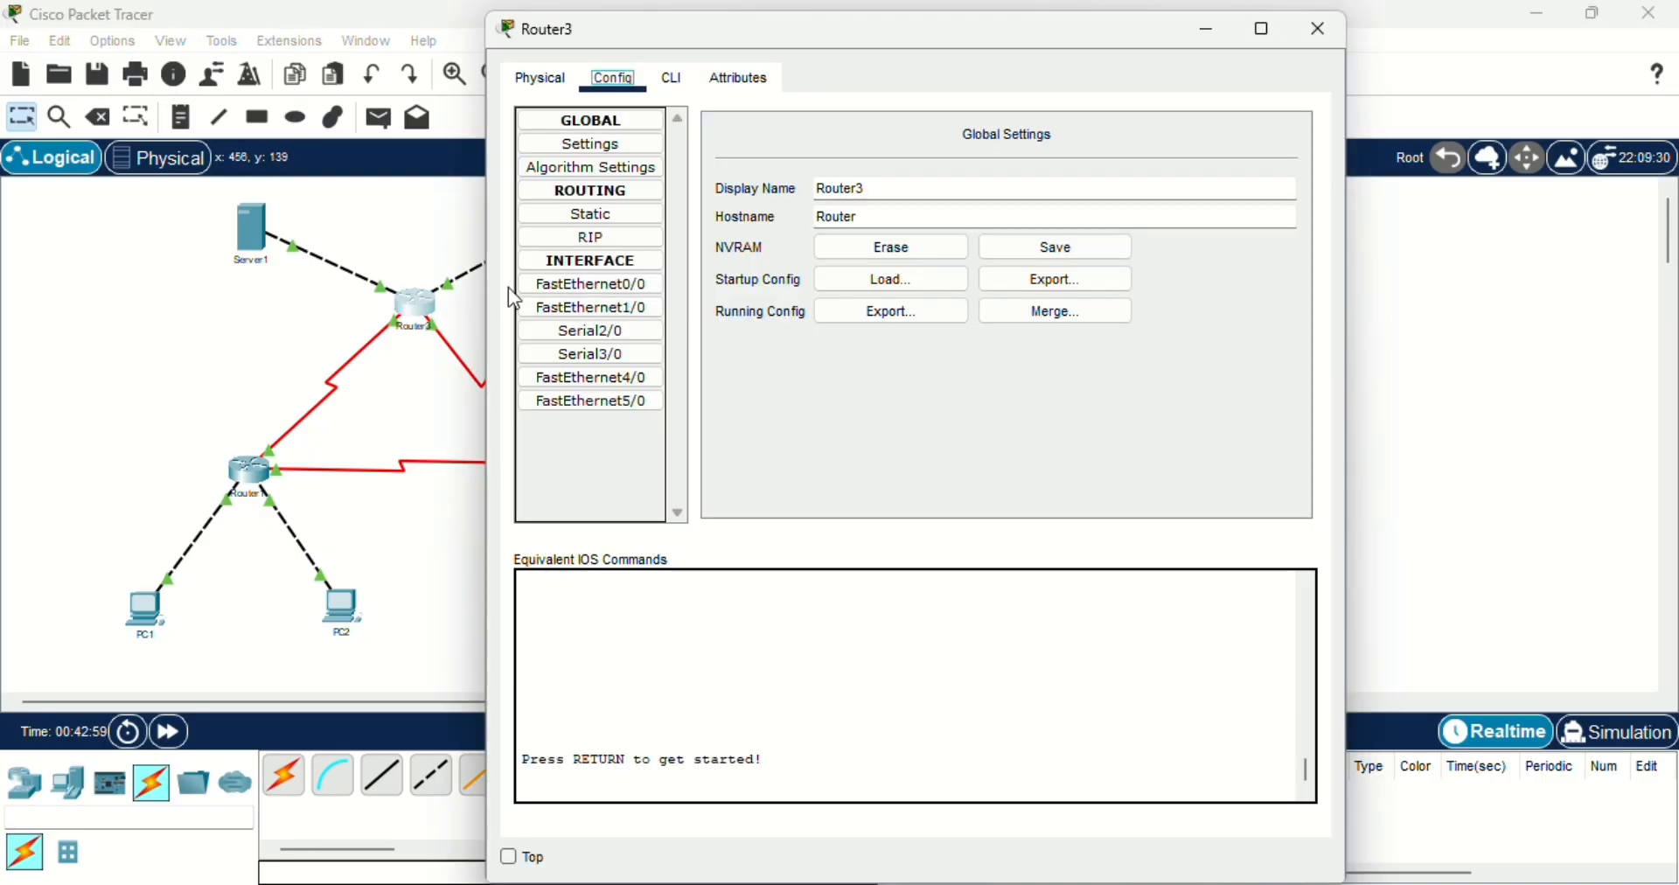
left_click(623, 285)
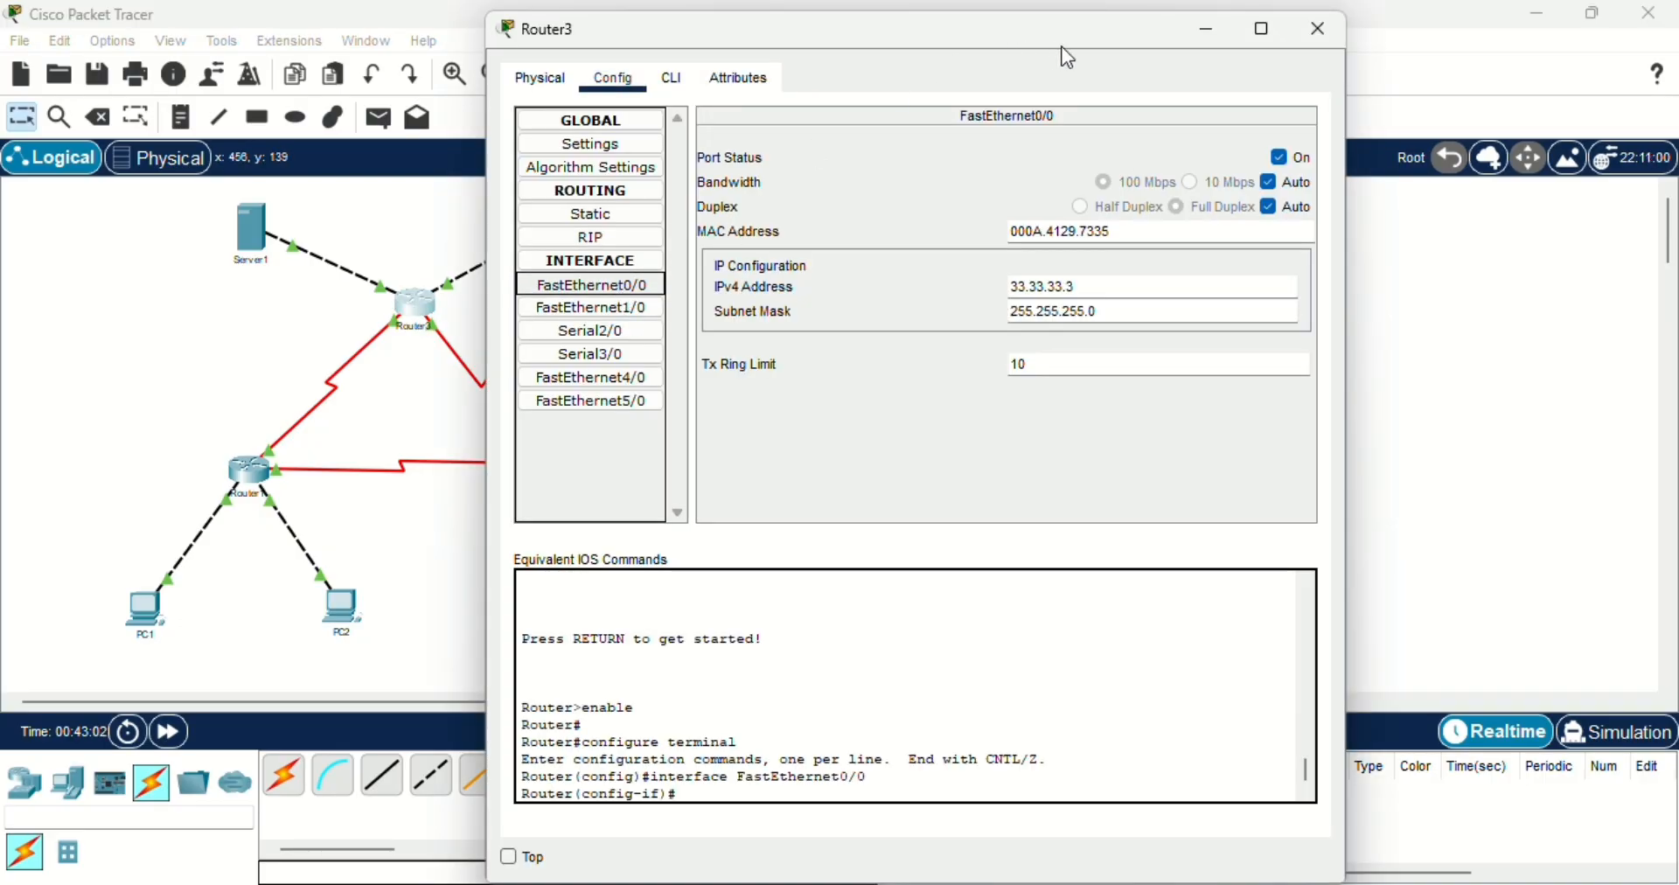
left_click_drag(1060, 40, 1290, 160)
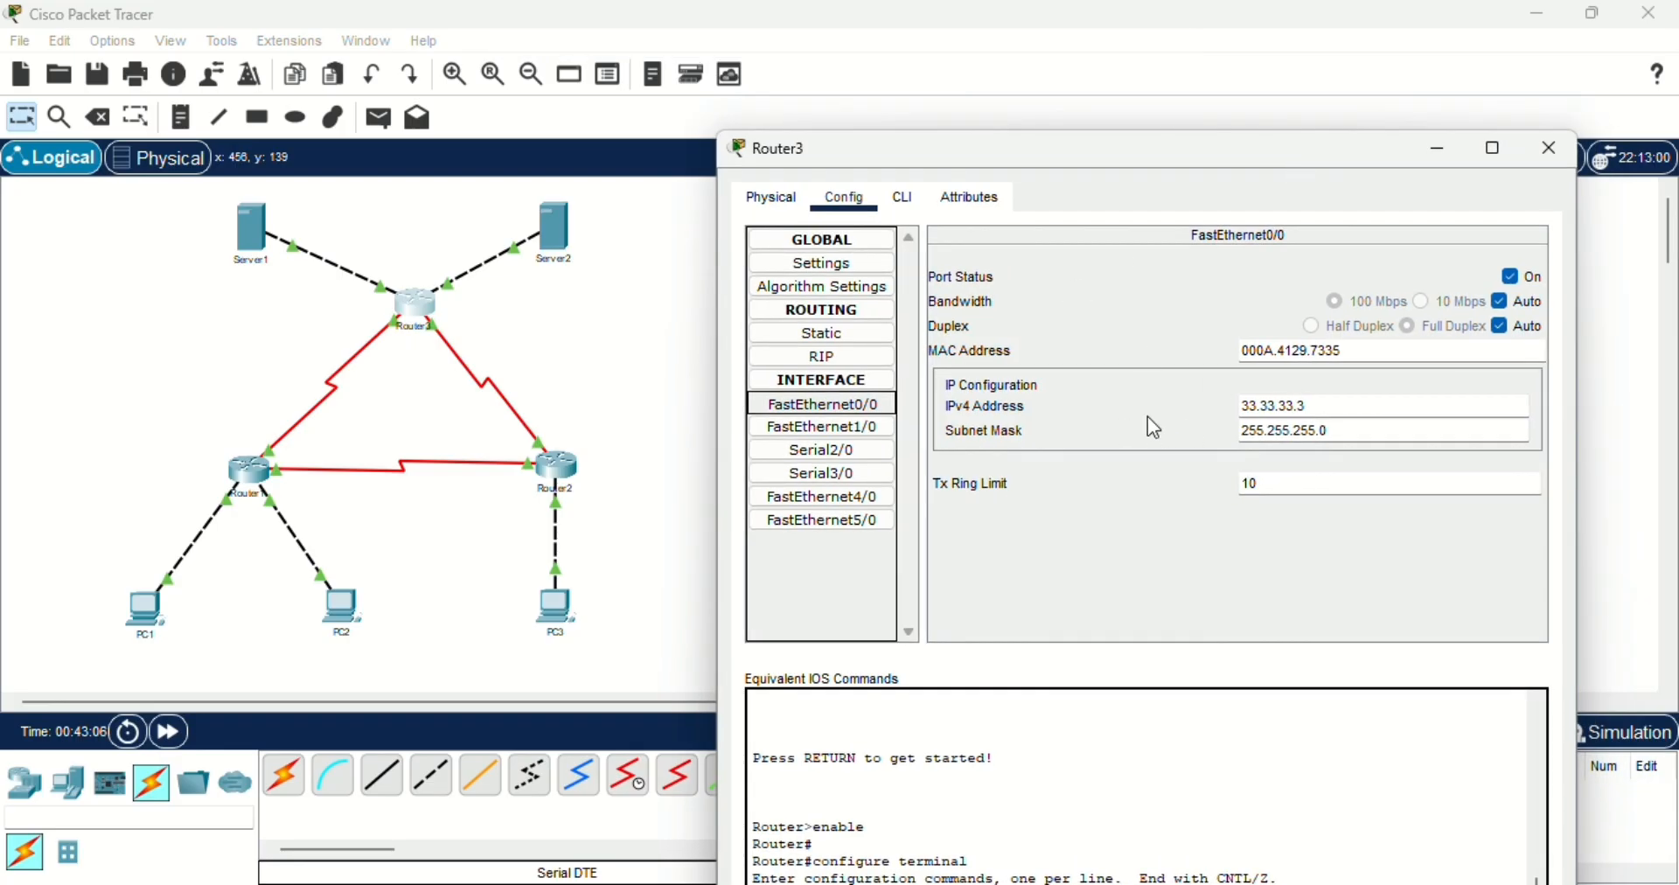
left_click(1259, 411)
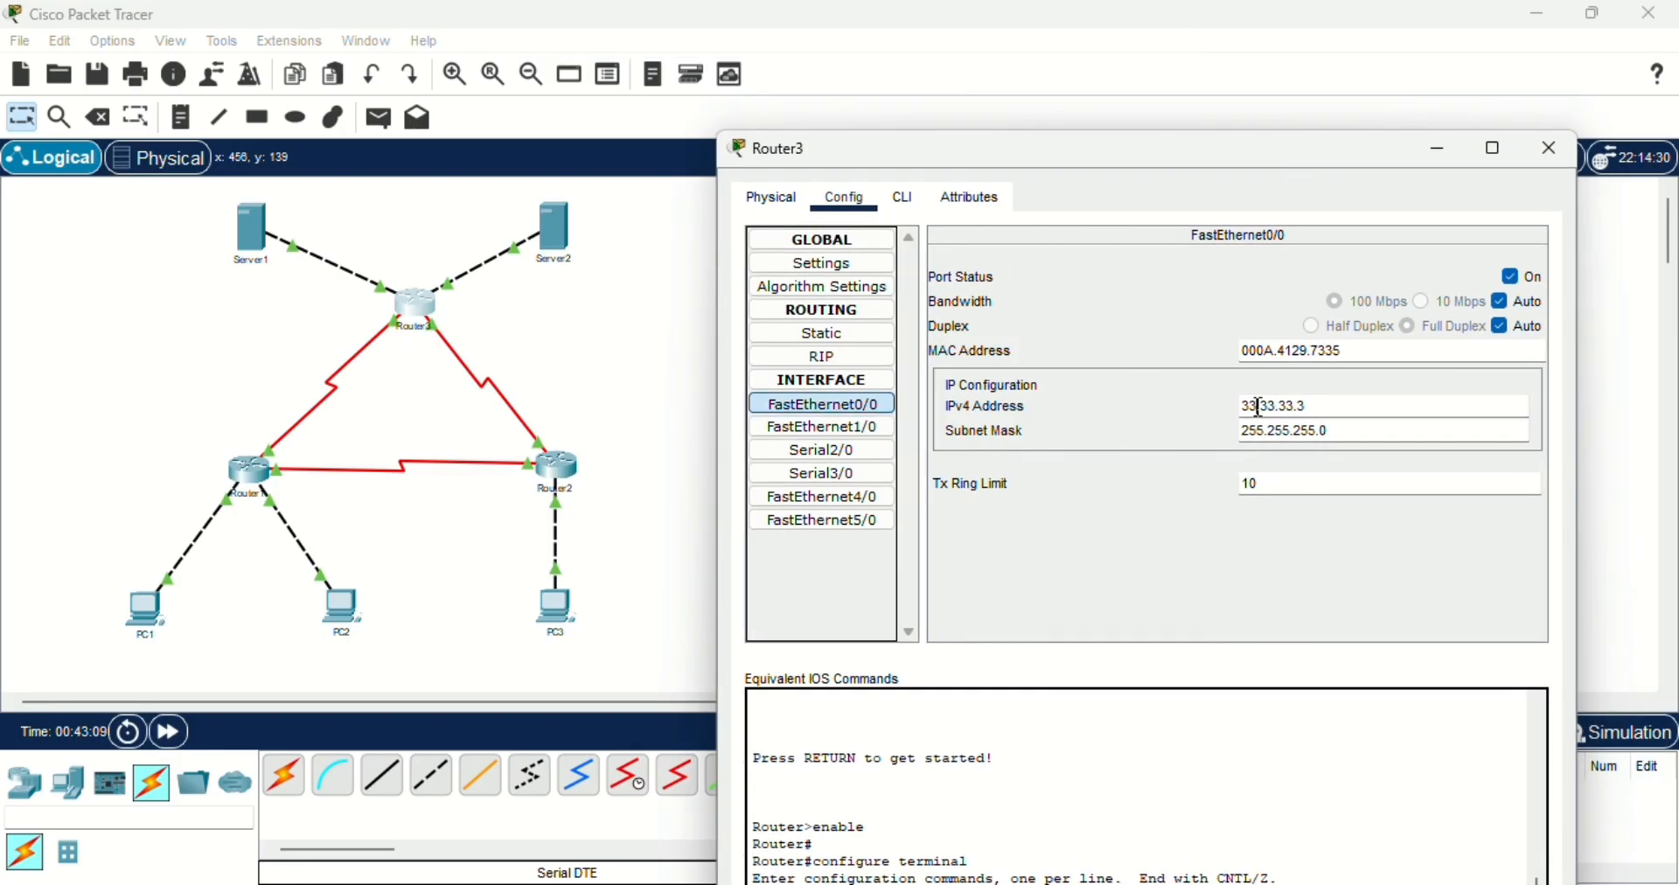
left_click(1303, 409)
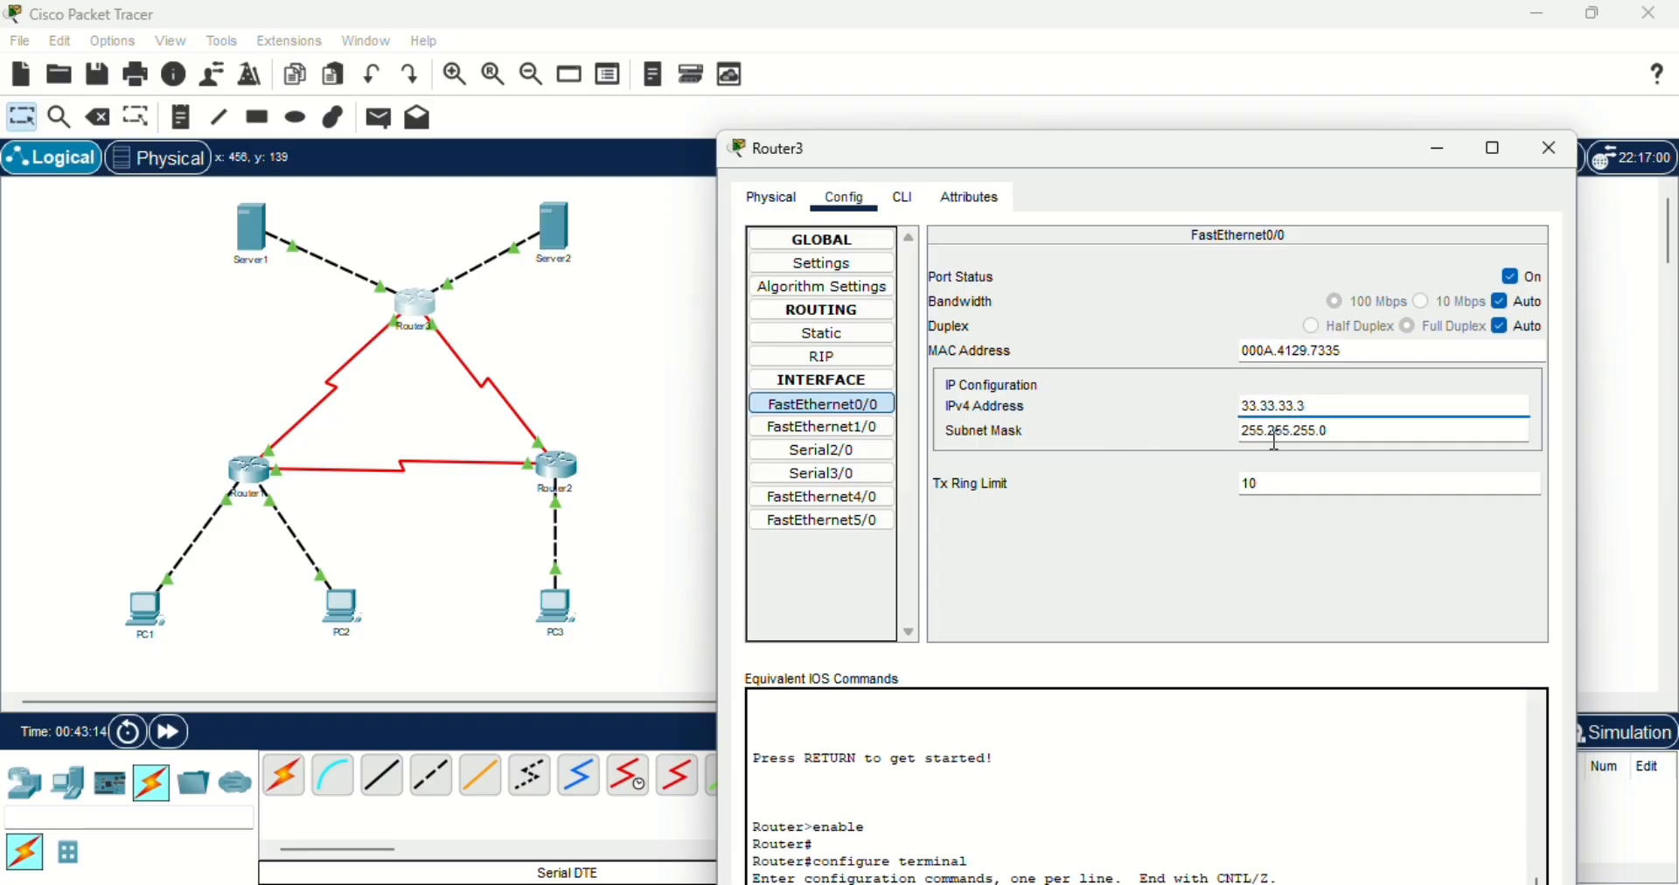
left_click(1274, 434)
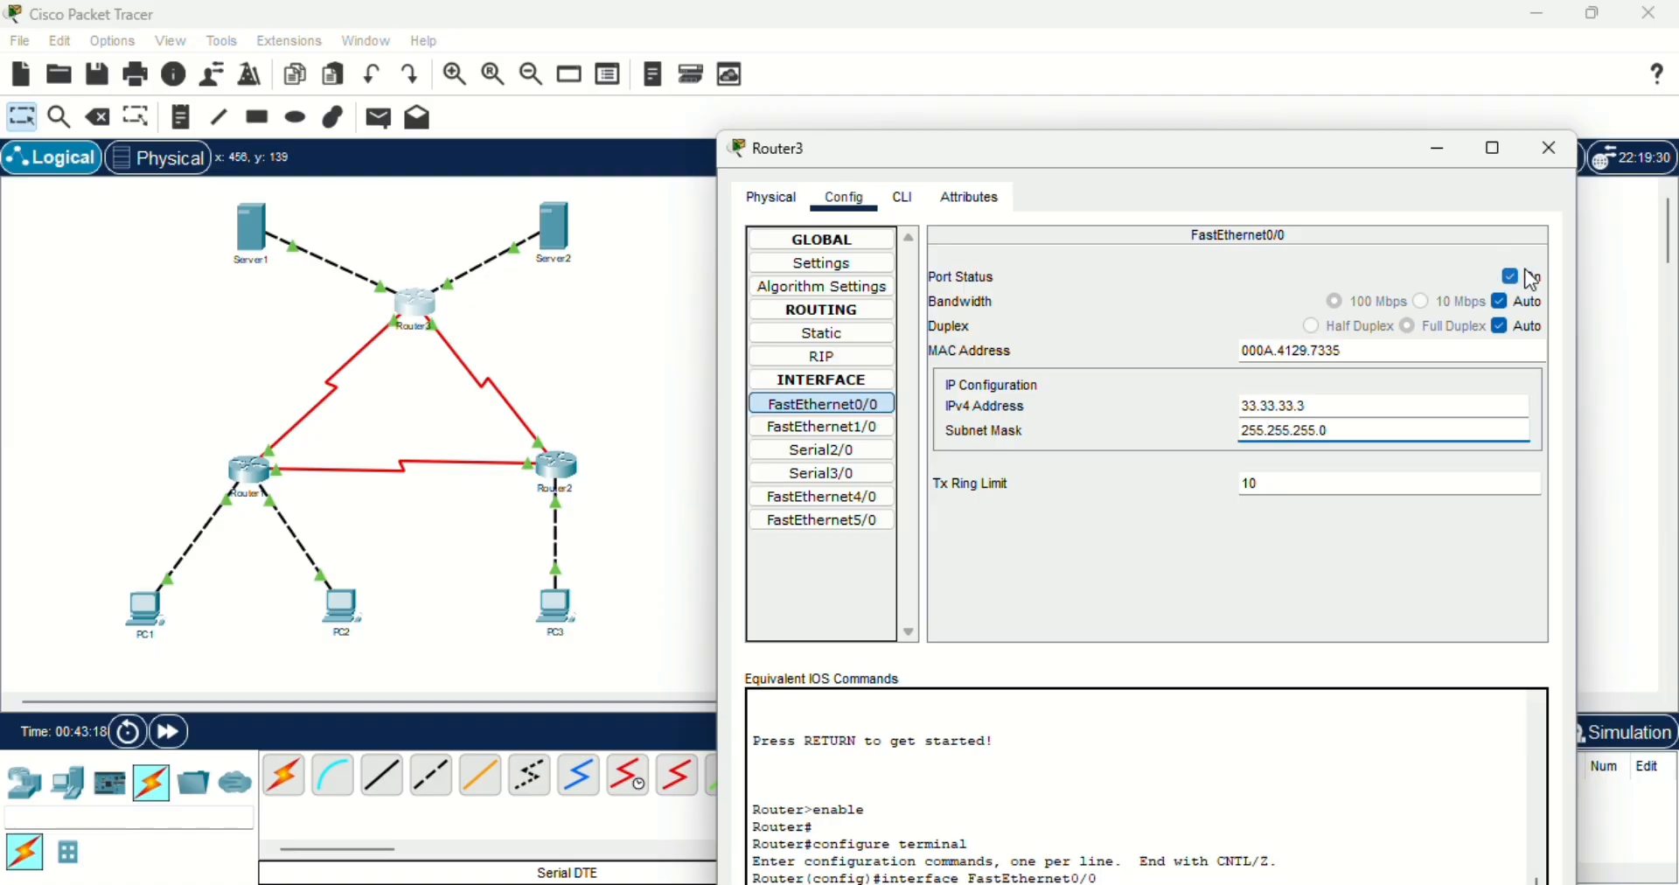
- Check the IPv4 address of Router3's FastEthernet1/0 interface and the IPv4 address and subnet mask of its Serial2/0 interface
left_click(877, 443)
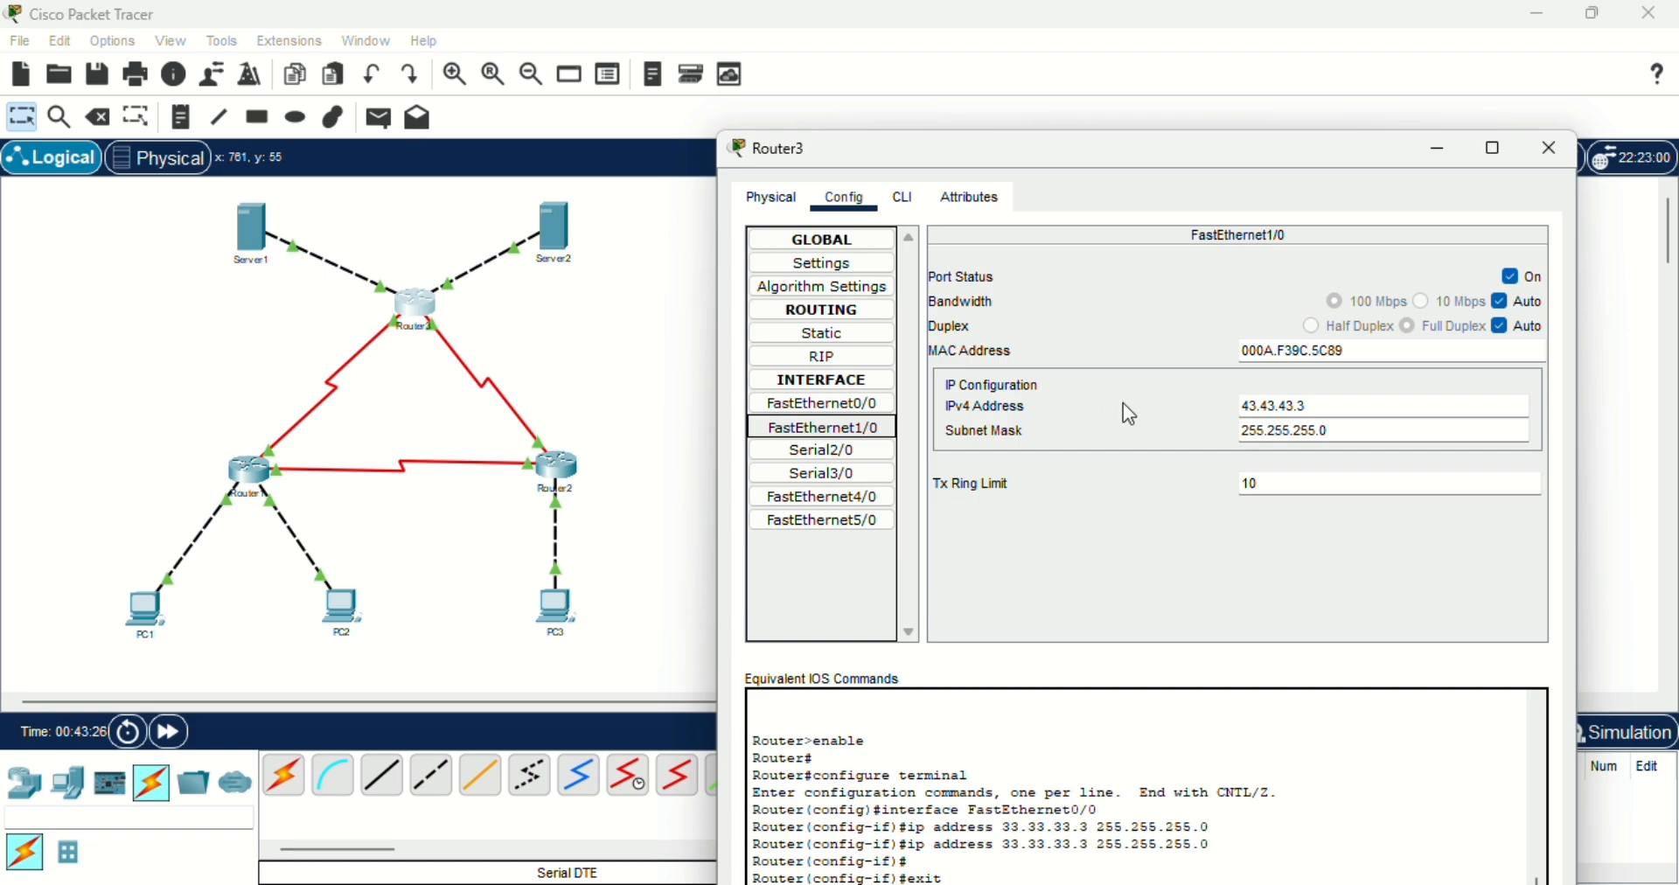
left_click(1256, 408)
left_click(1289, 407)
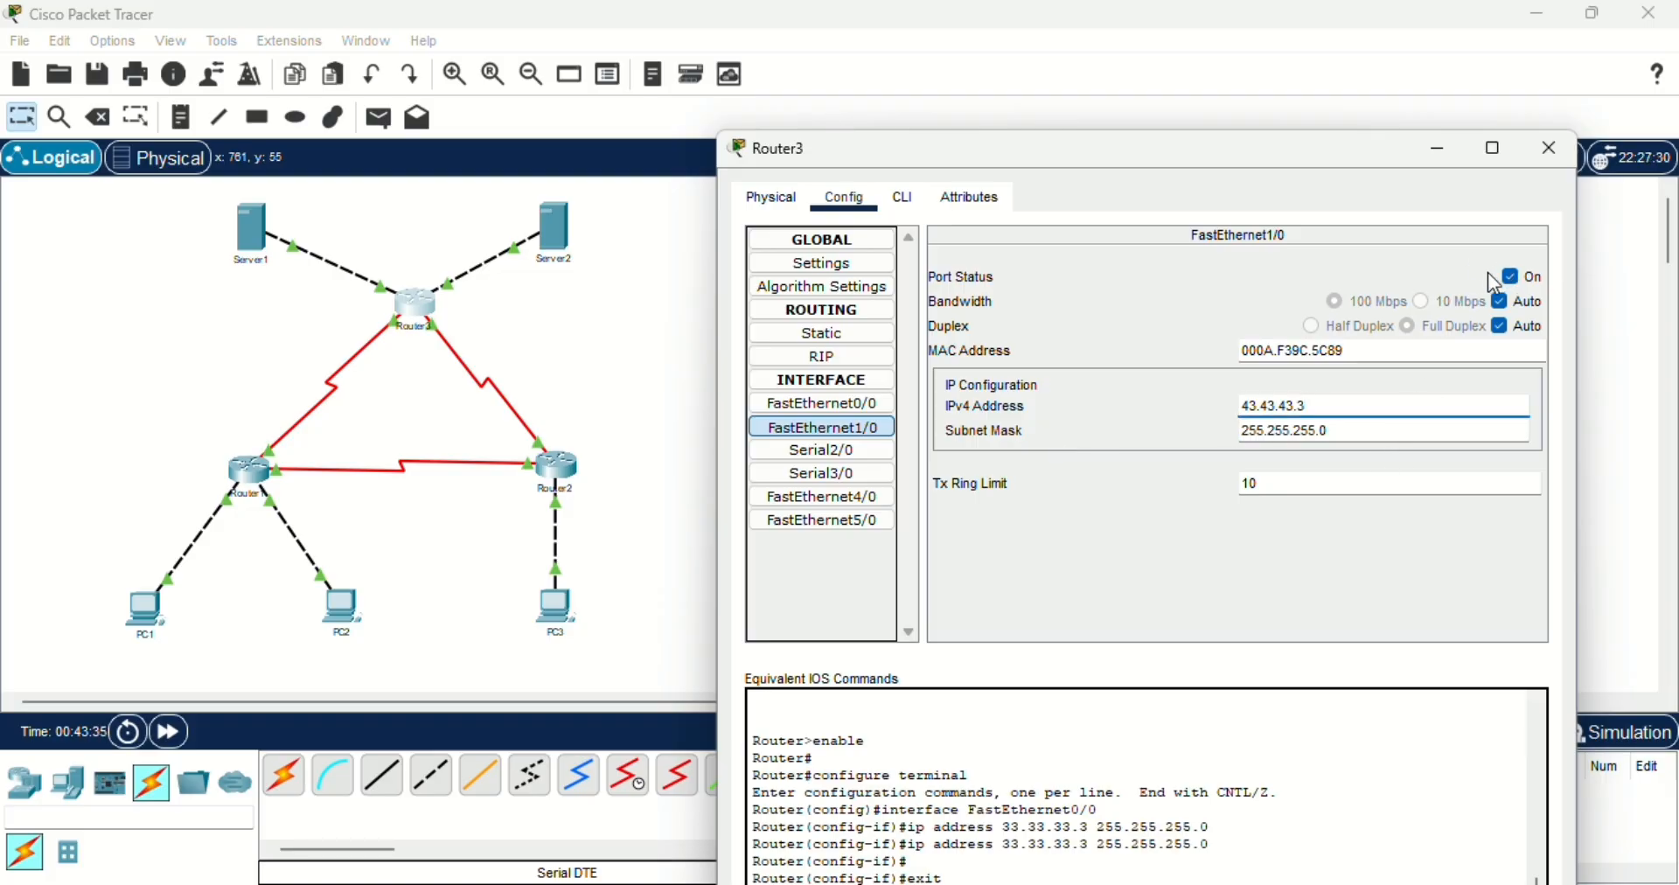
left_click(840, 456)
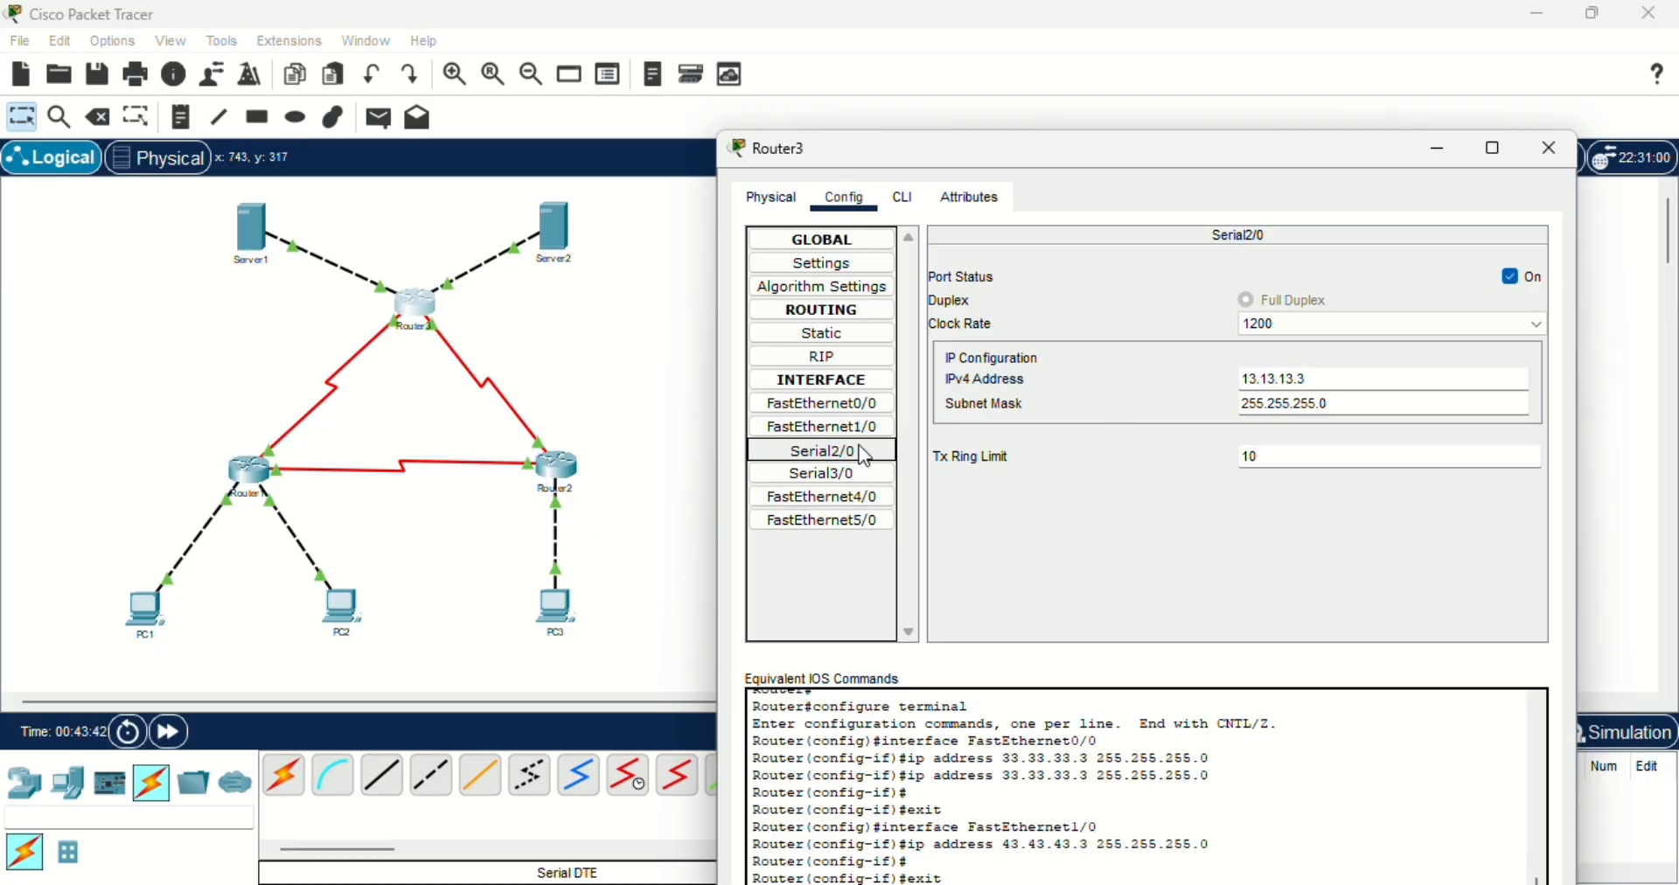
left_click(1268, 377)
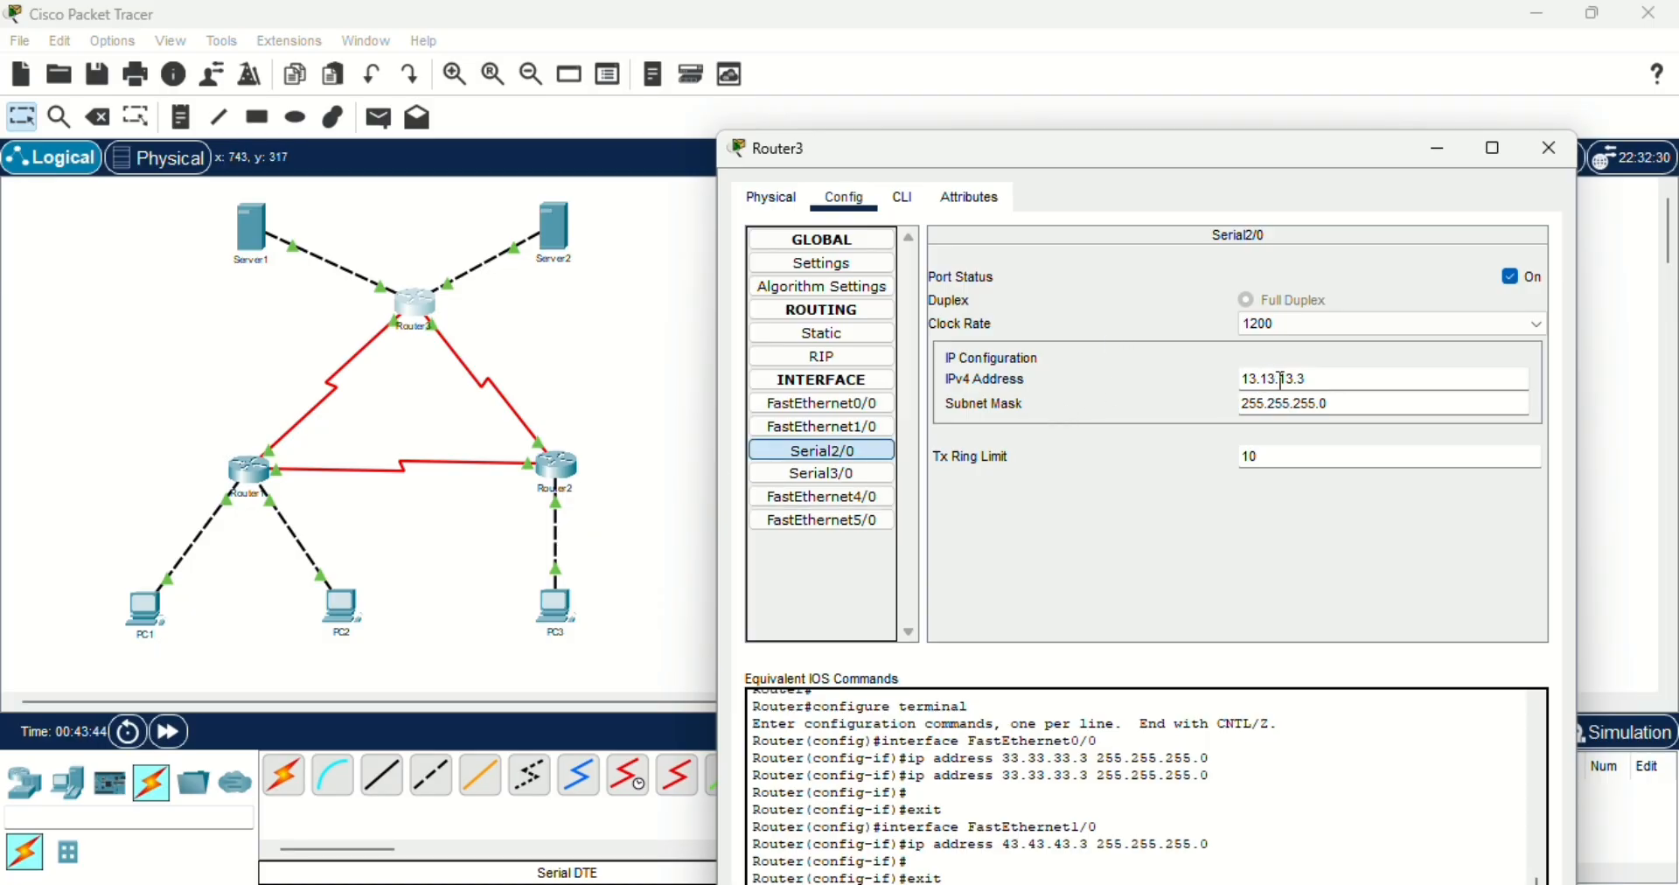
left_click(1287, 379)
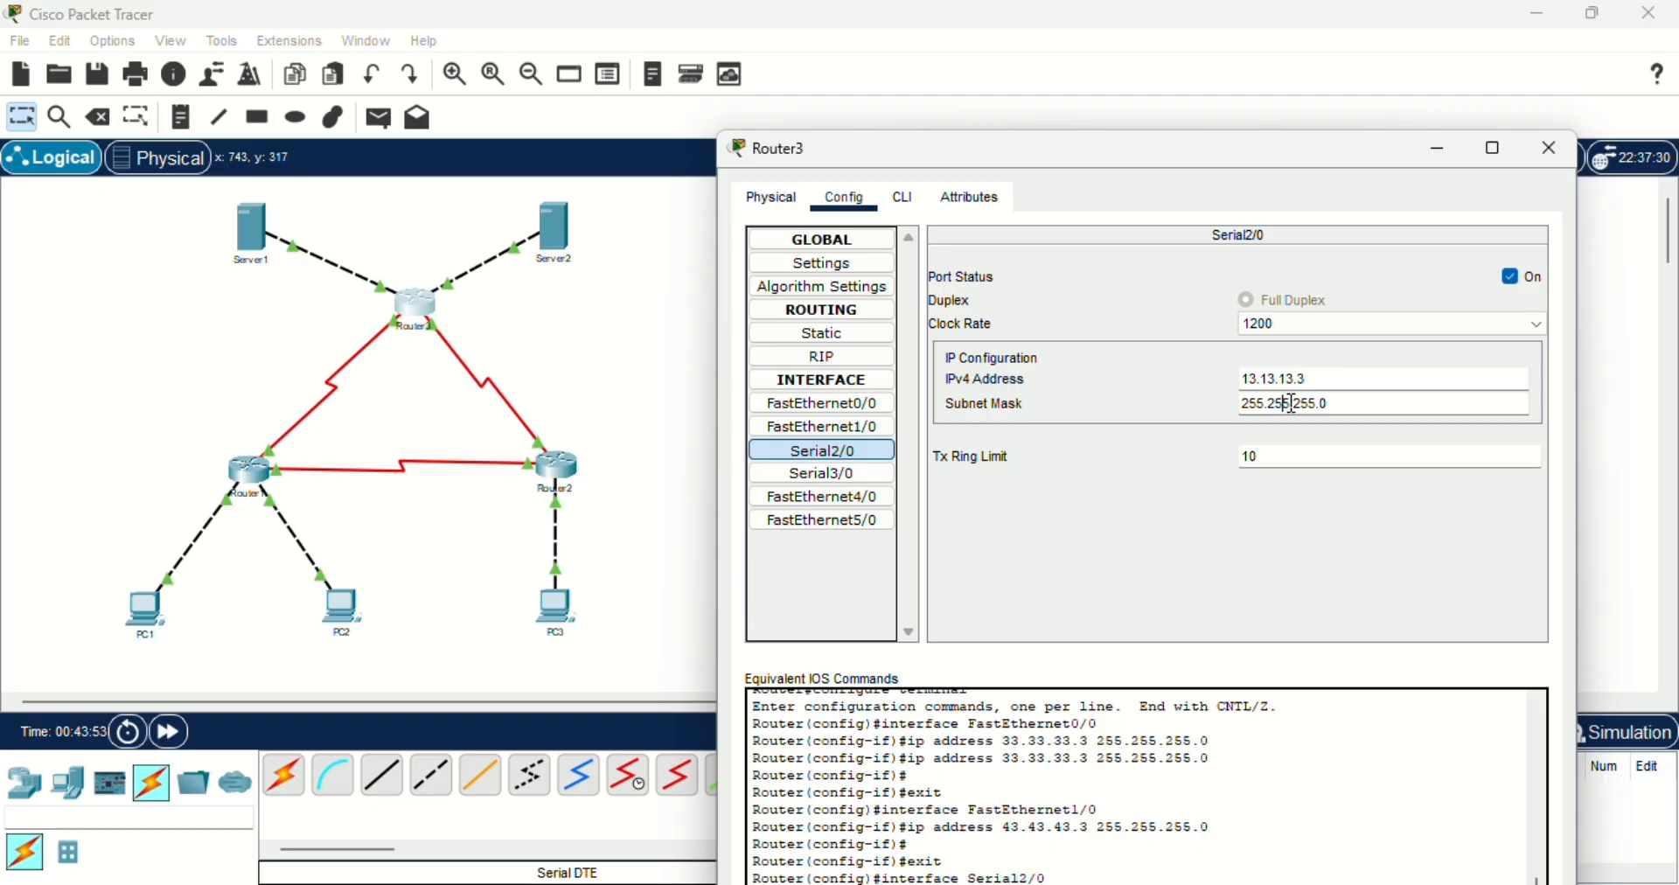
left_click(1304, 404)
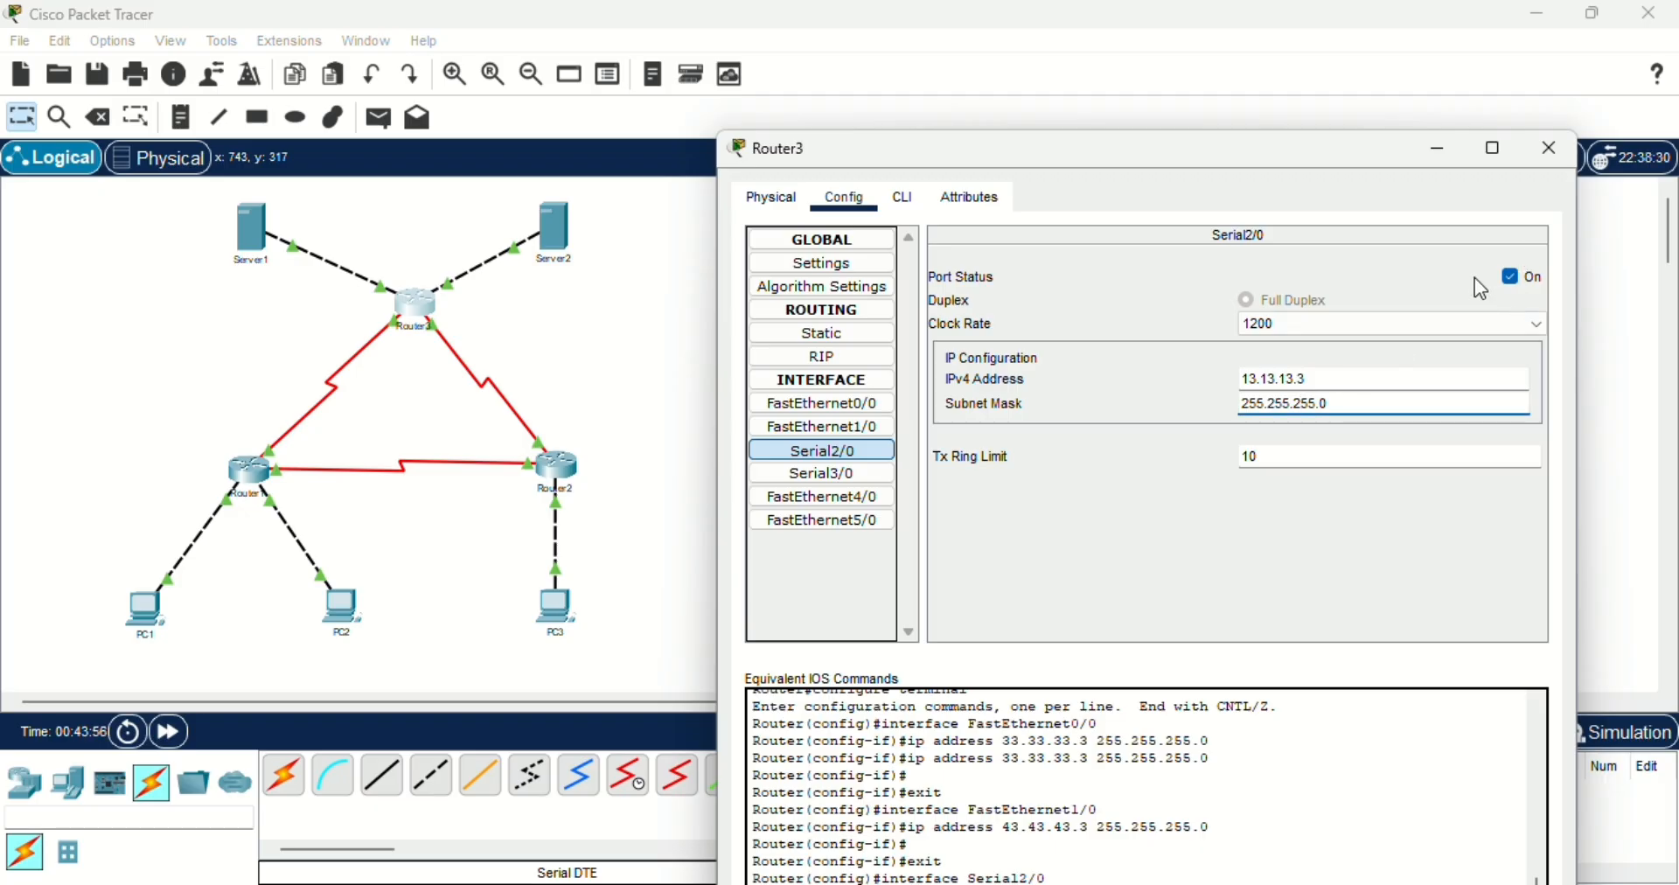
- Check the IPv4 address and subnet mask of Router3's Serial3/0 interface, and close the router window
left_click(828, 476)
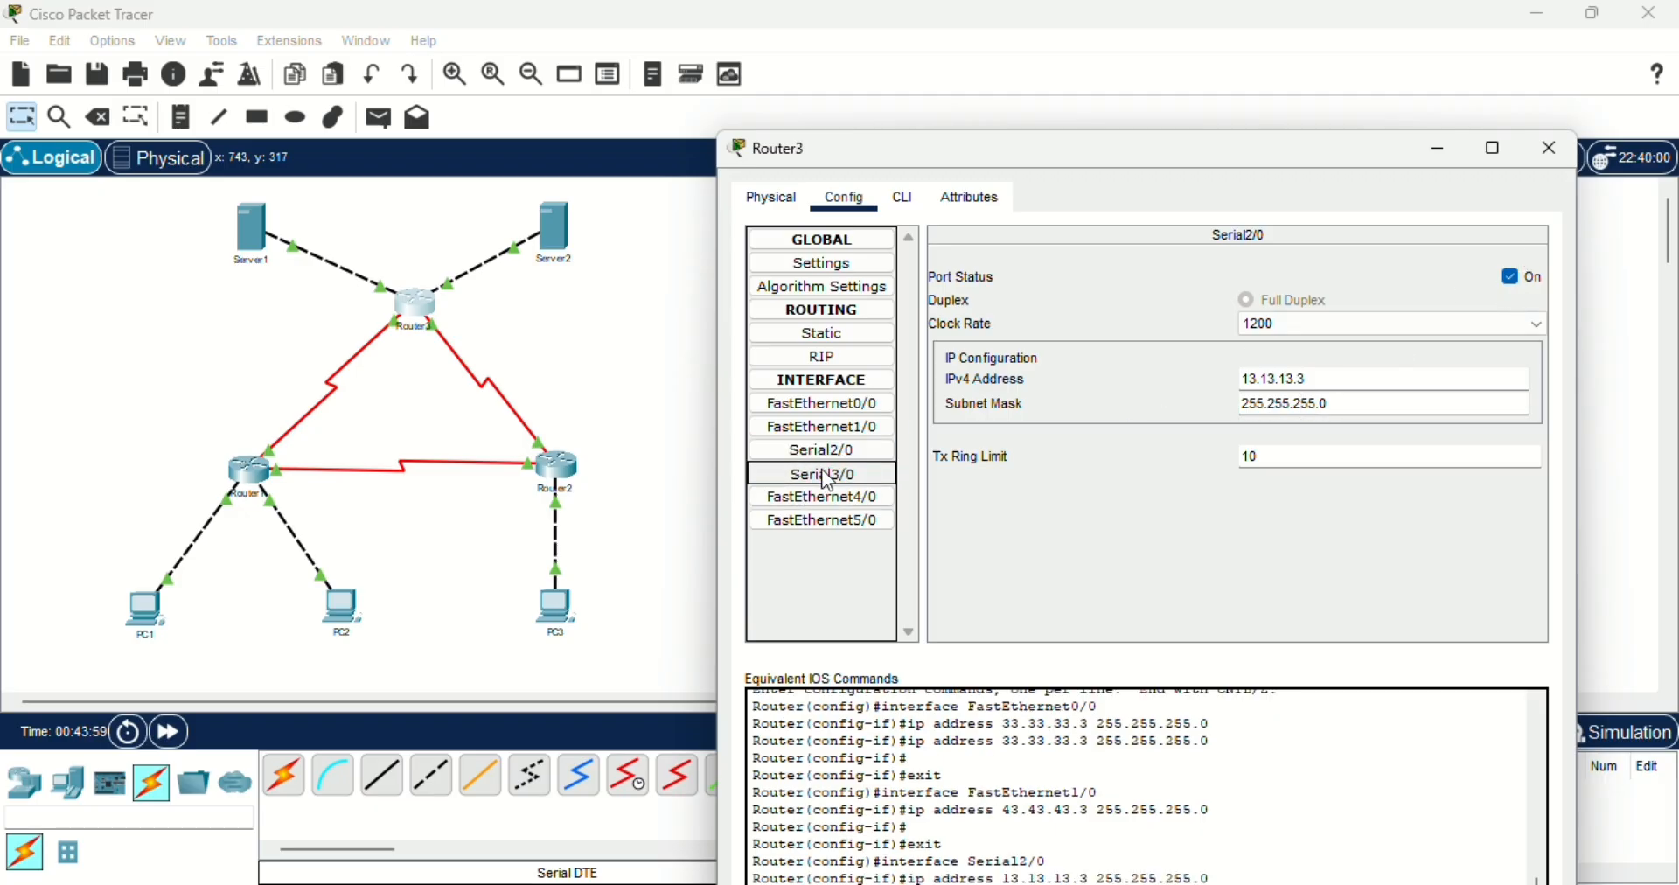
left_click(1263, 379)
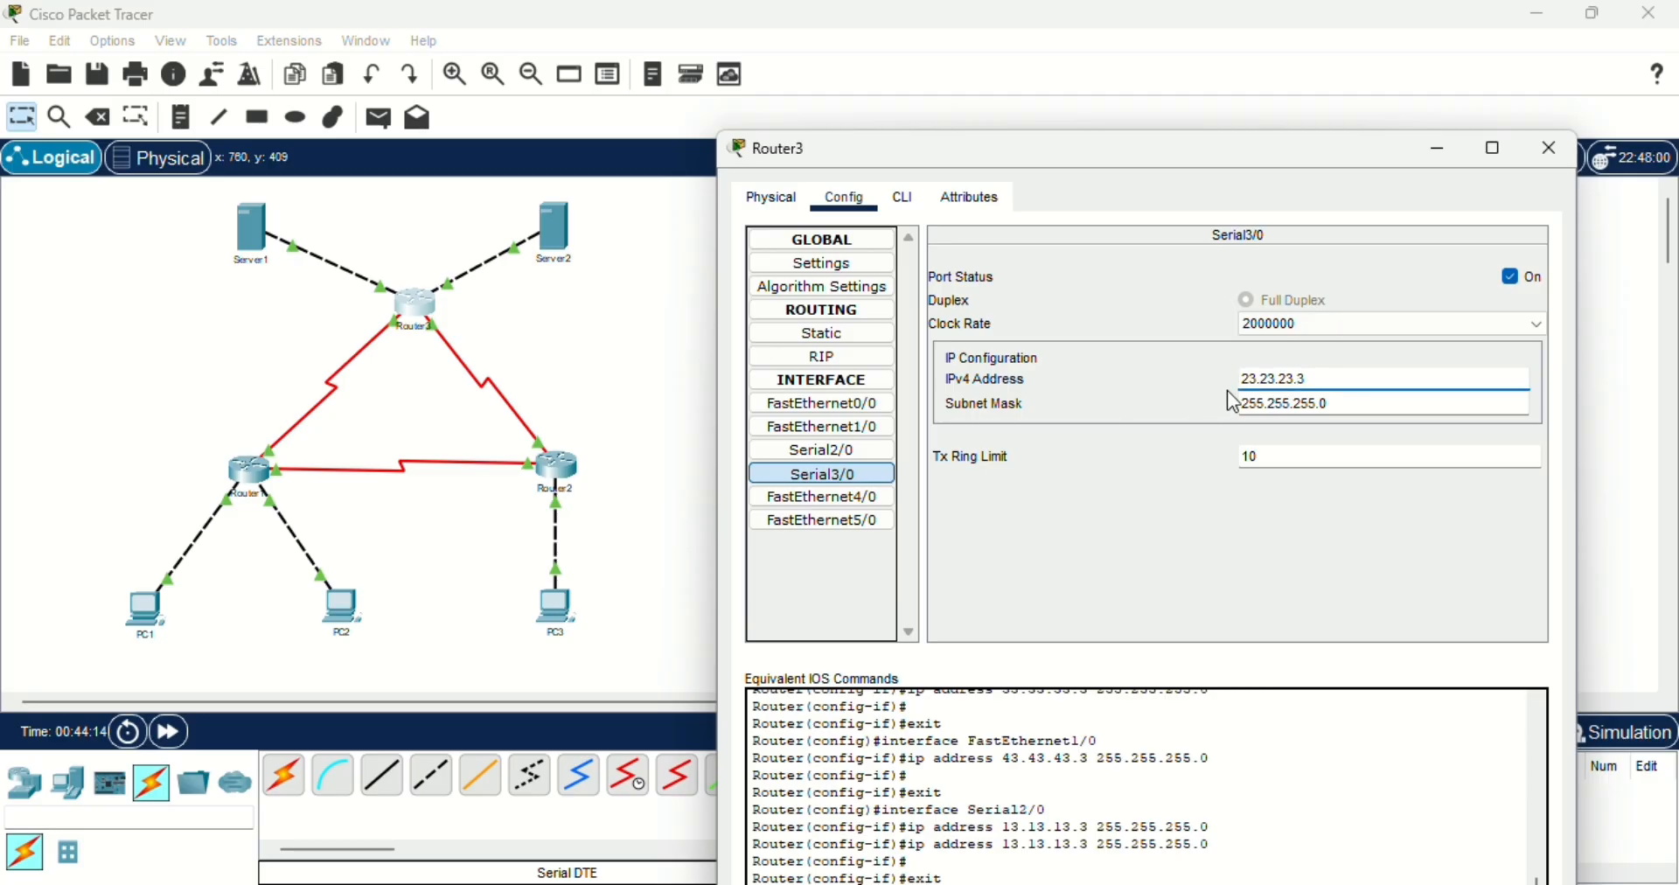
left_click(1275, 412)
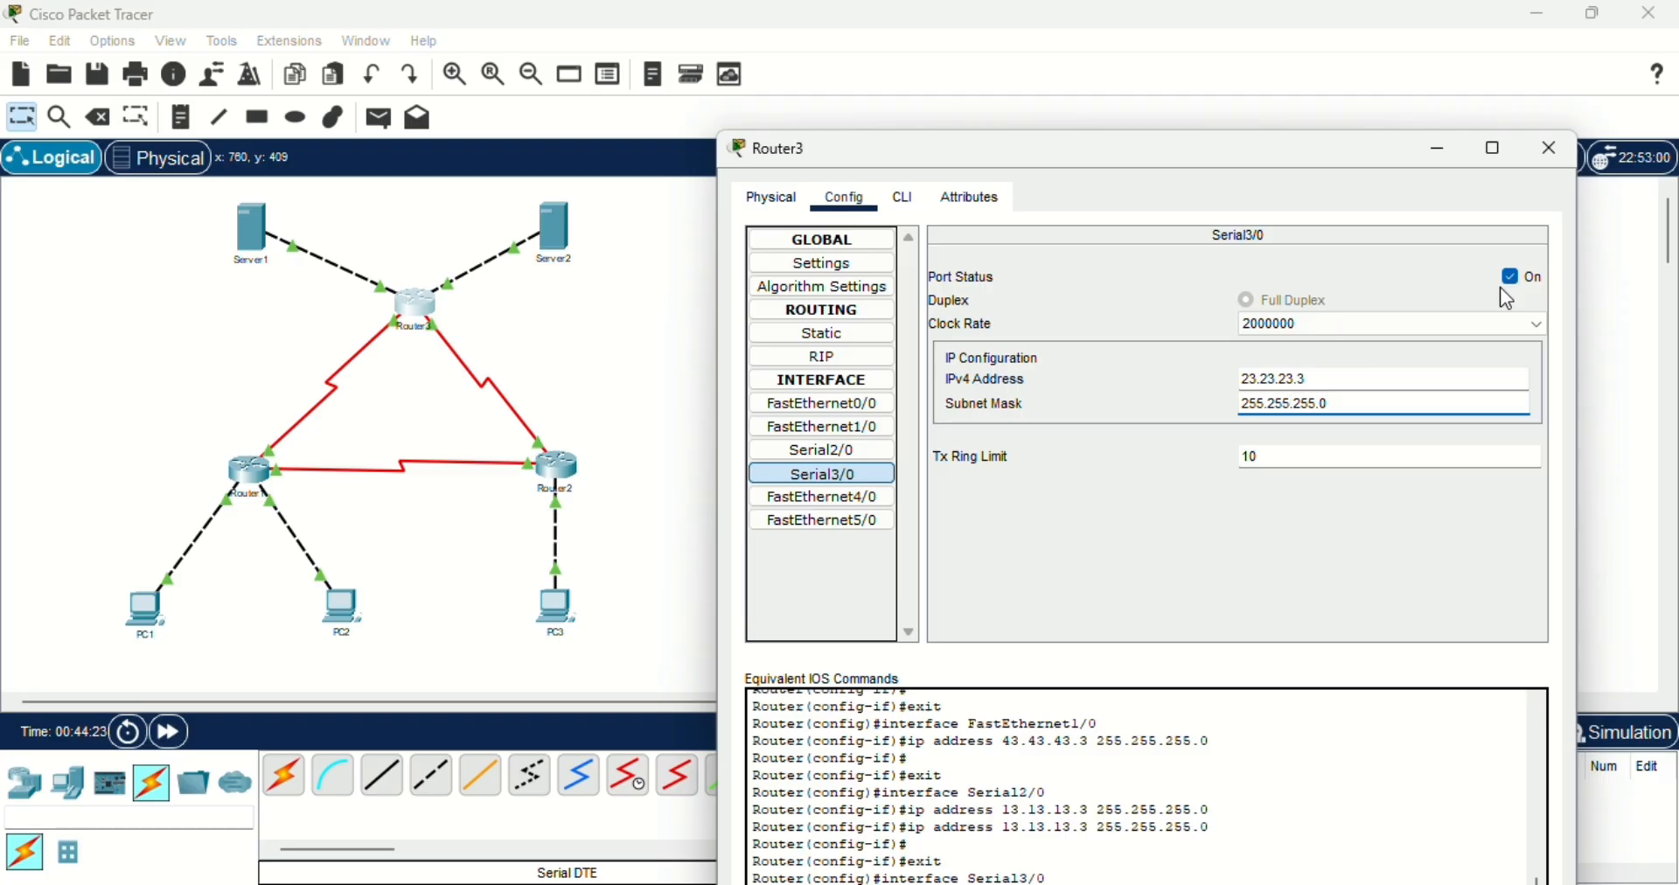
left_click(1554, 156)
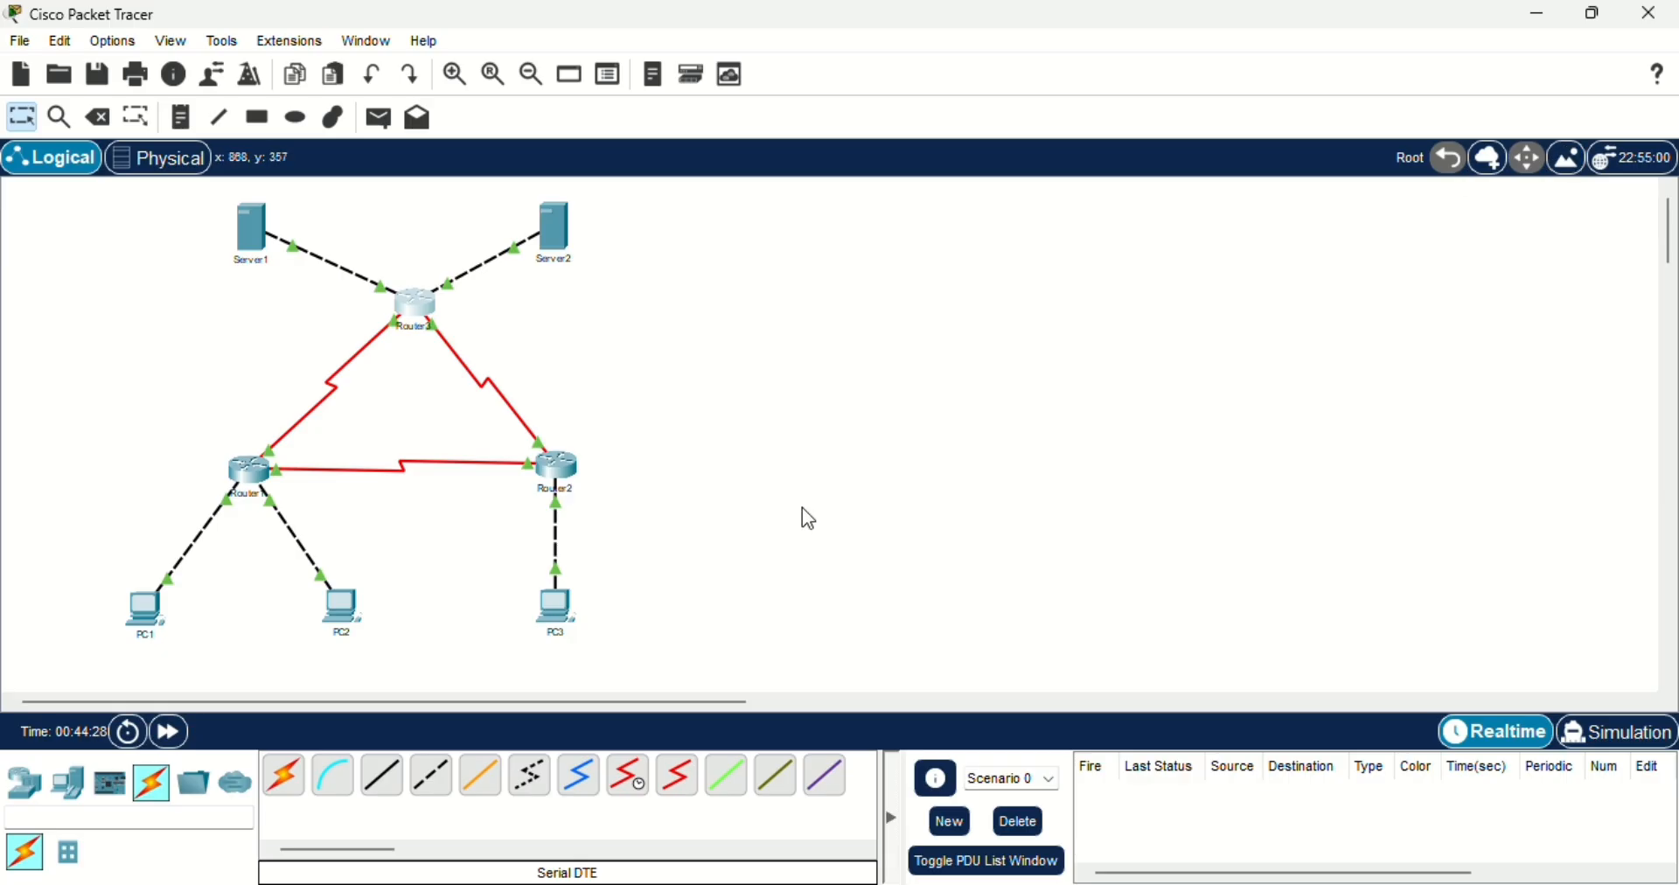
- Dismiss the chat notification, switch to the ROUTING STATIK page in the browser, and bring its static routing table into view
mouse_move(260, 488)
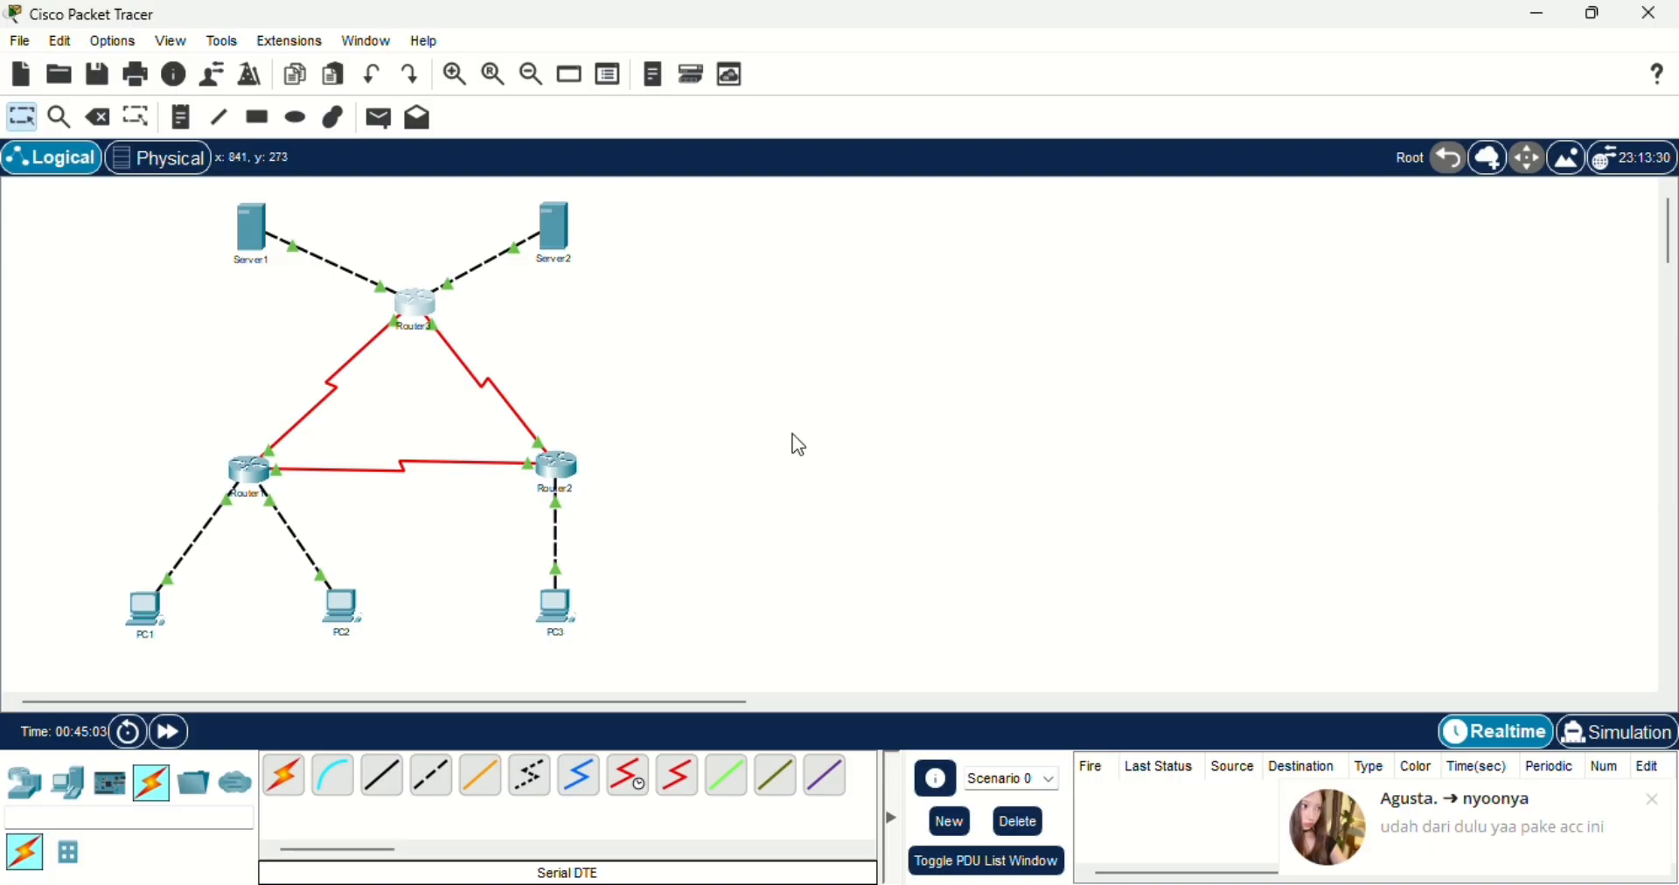
left_click(1650, 799)
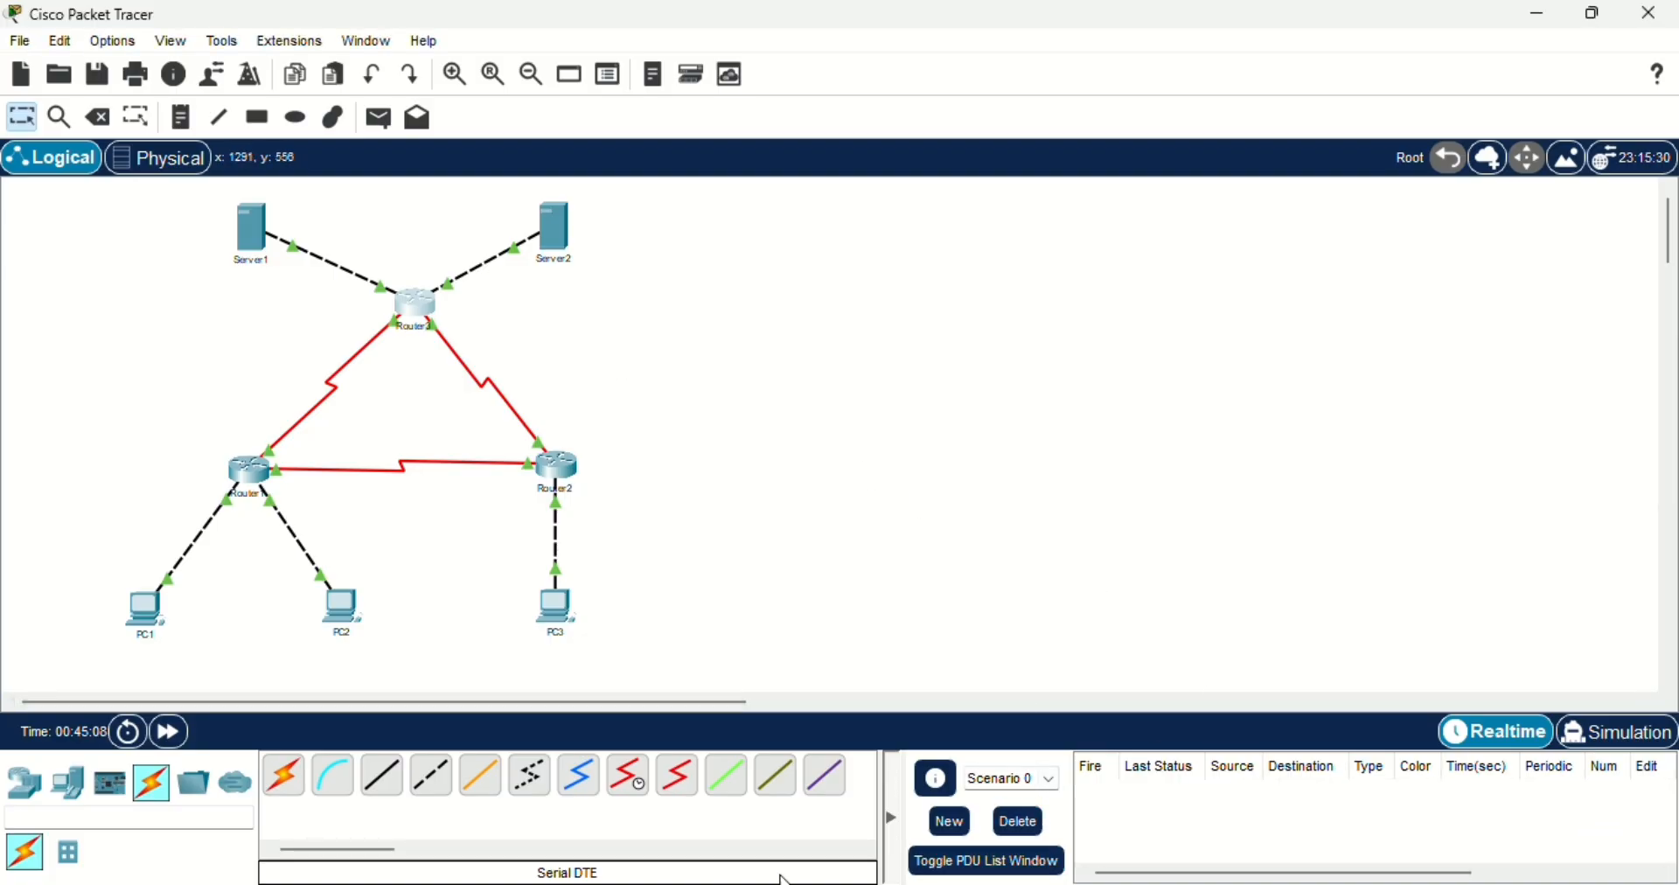
left_click(713, 884)
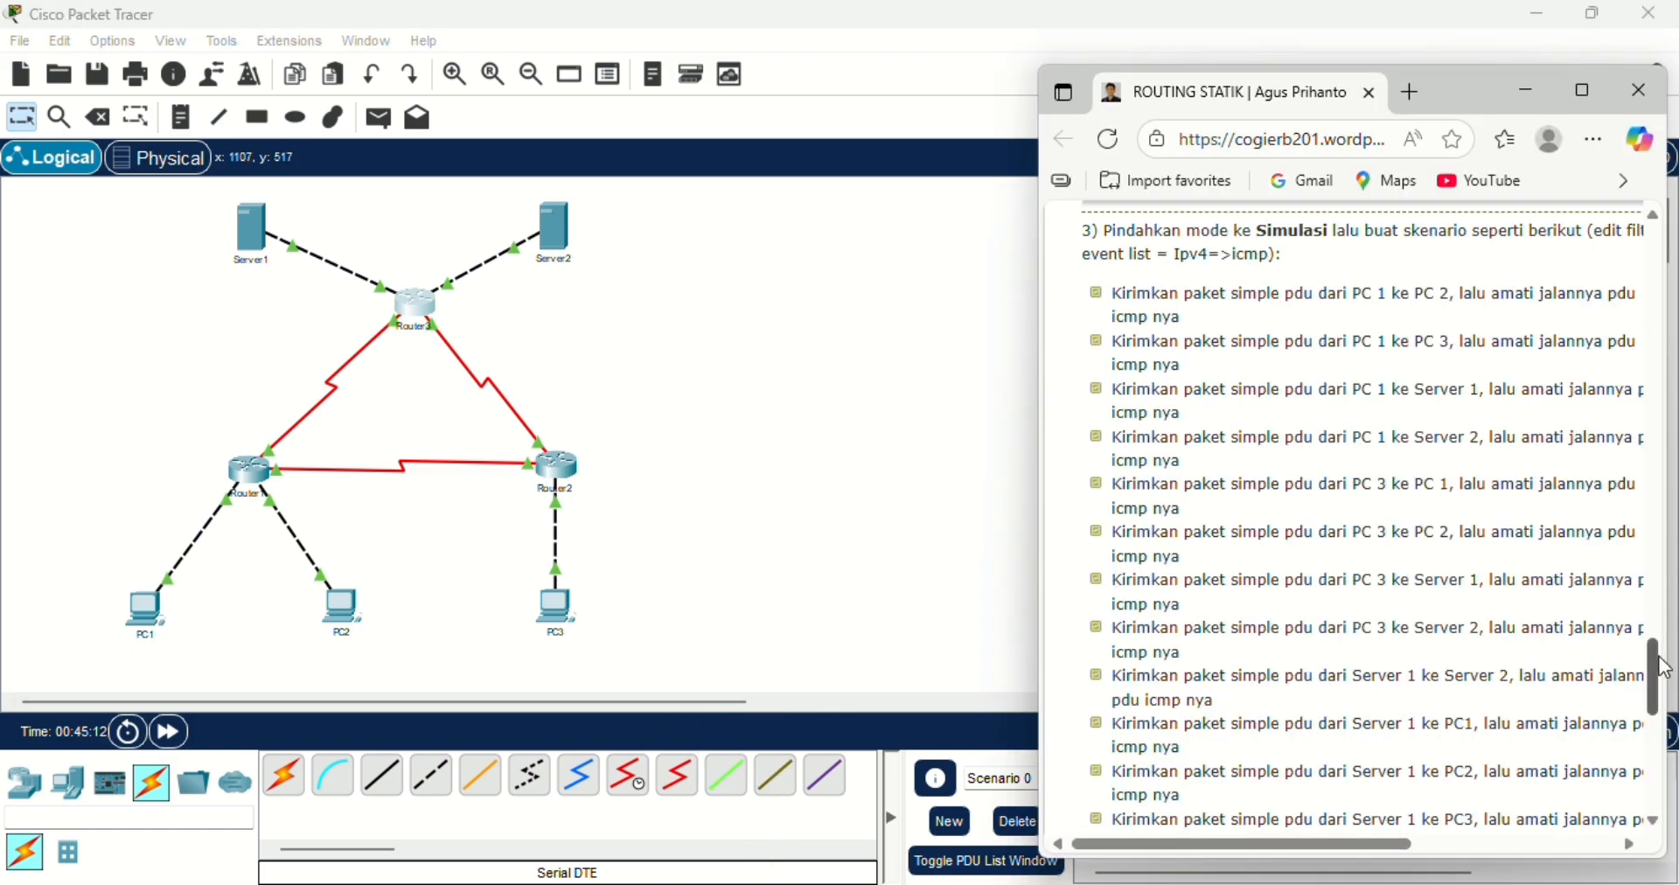
left_click_drag(1670, 669, 1662, 605)
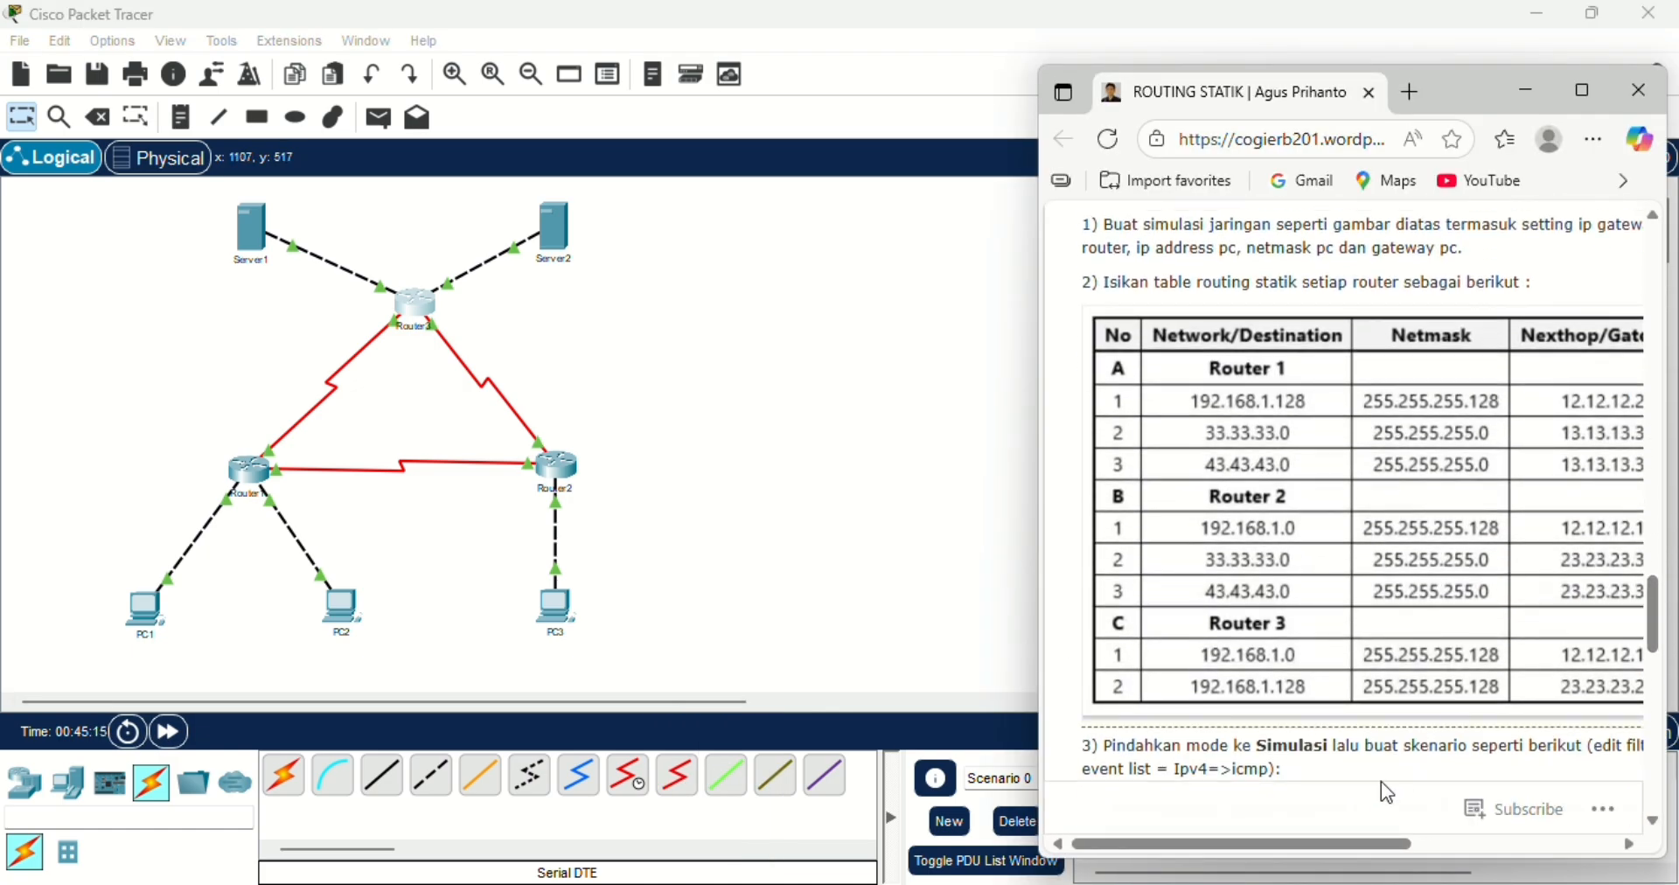
left_click_drag(1345, 844, 1371, 847)
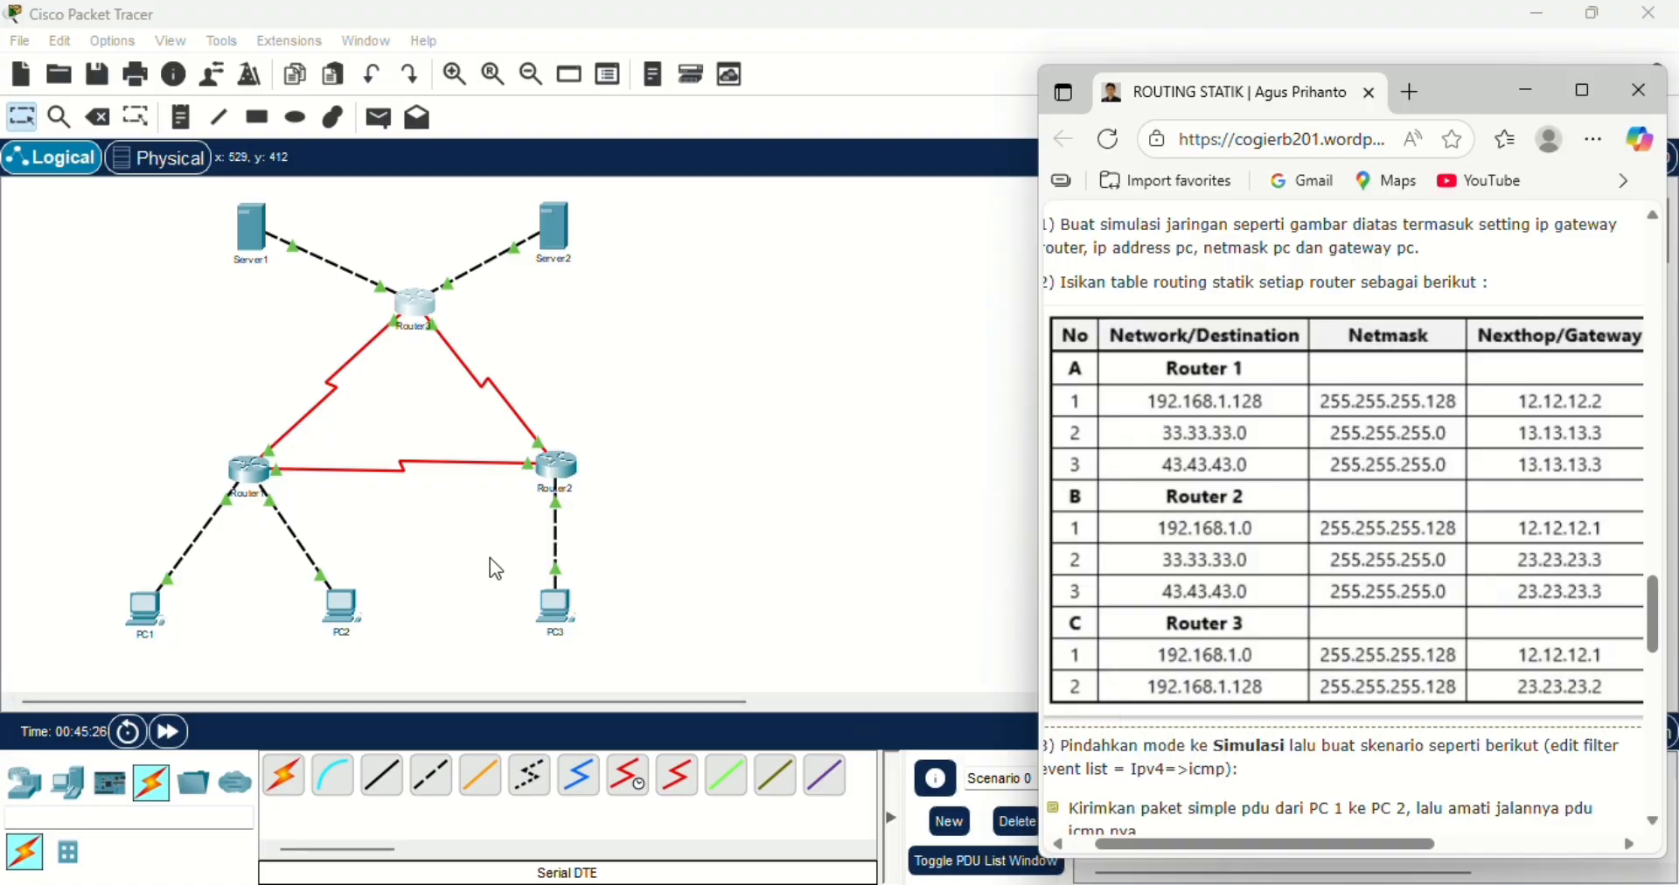
- Open Router1's configuration and restore the main Packet Tracer window from full screen so the browser's routing table can be seen
left_click(245, 485)
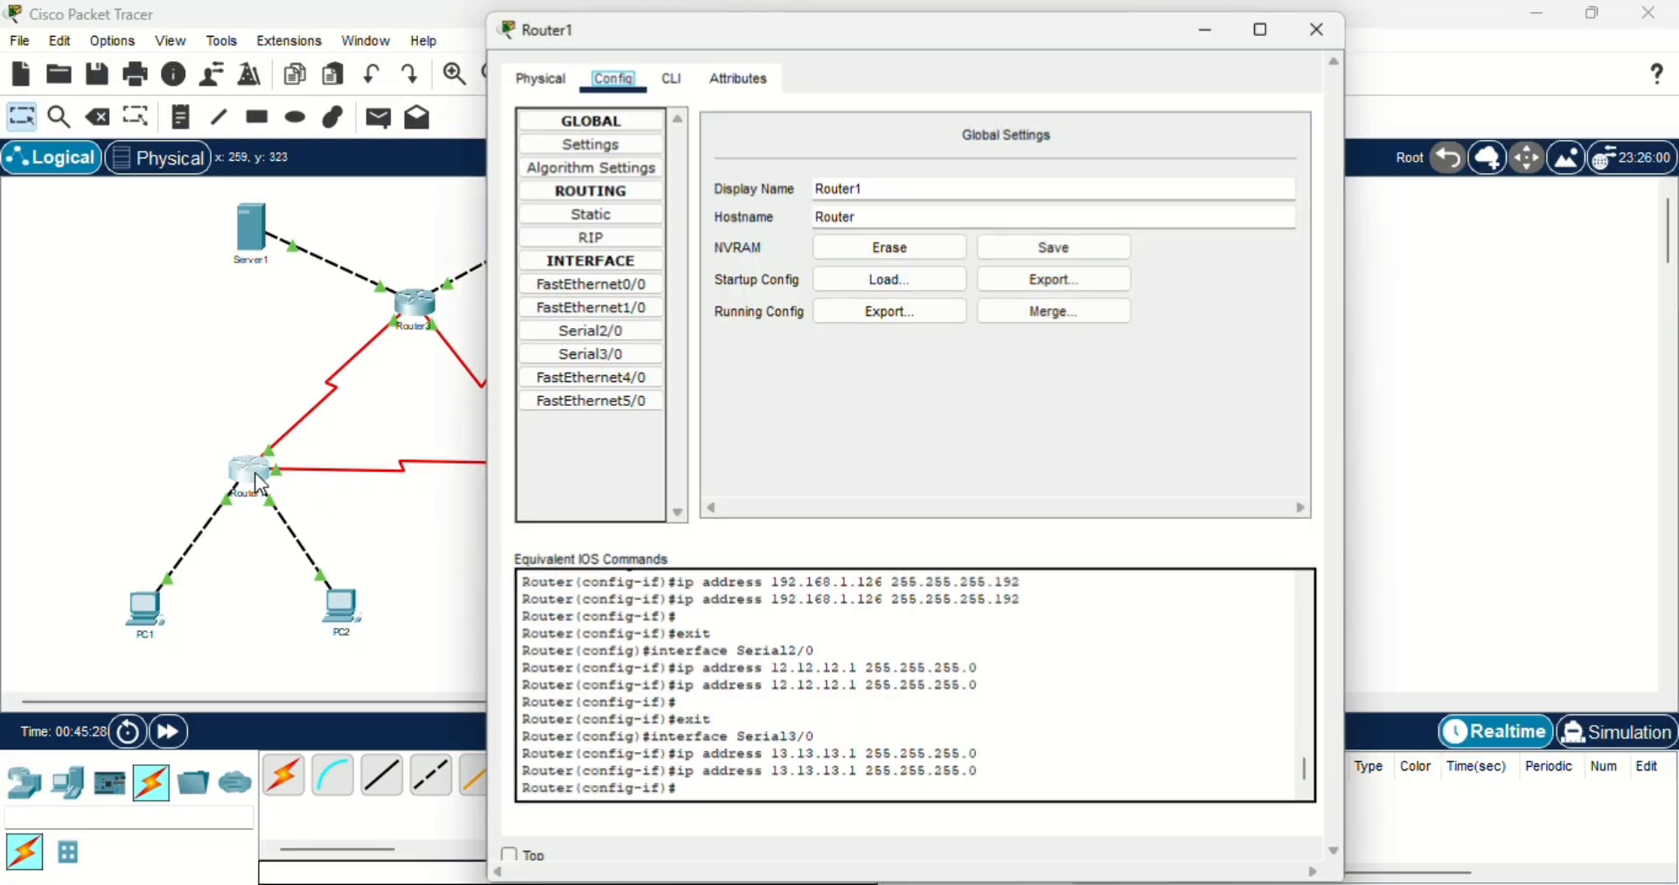
left_click(1592, 19)
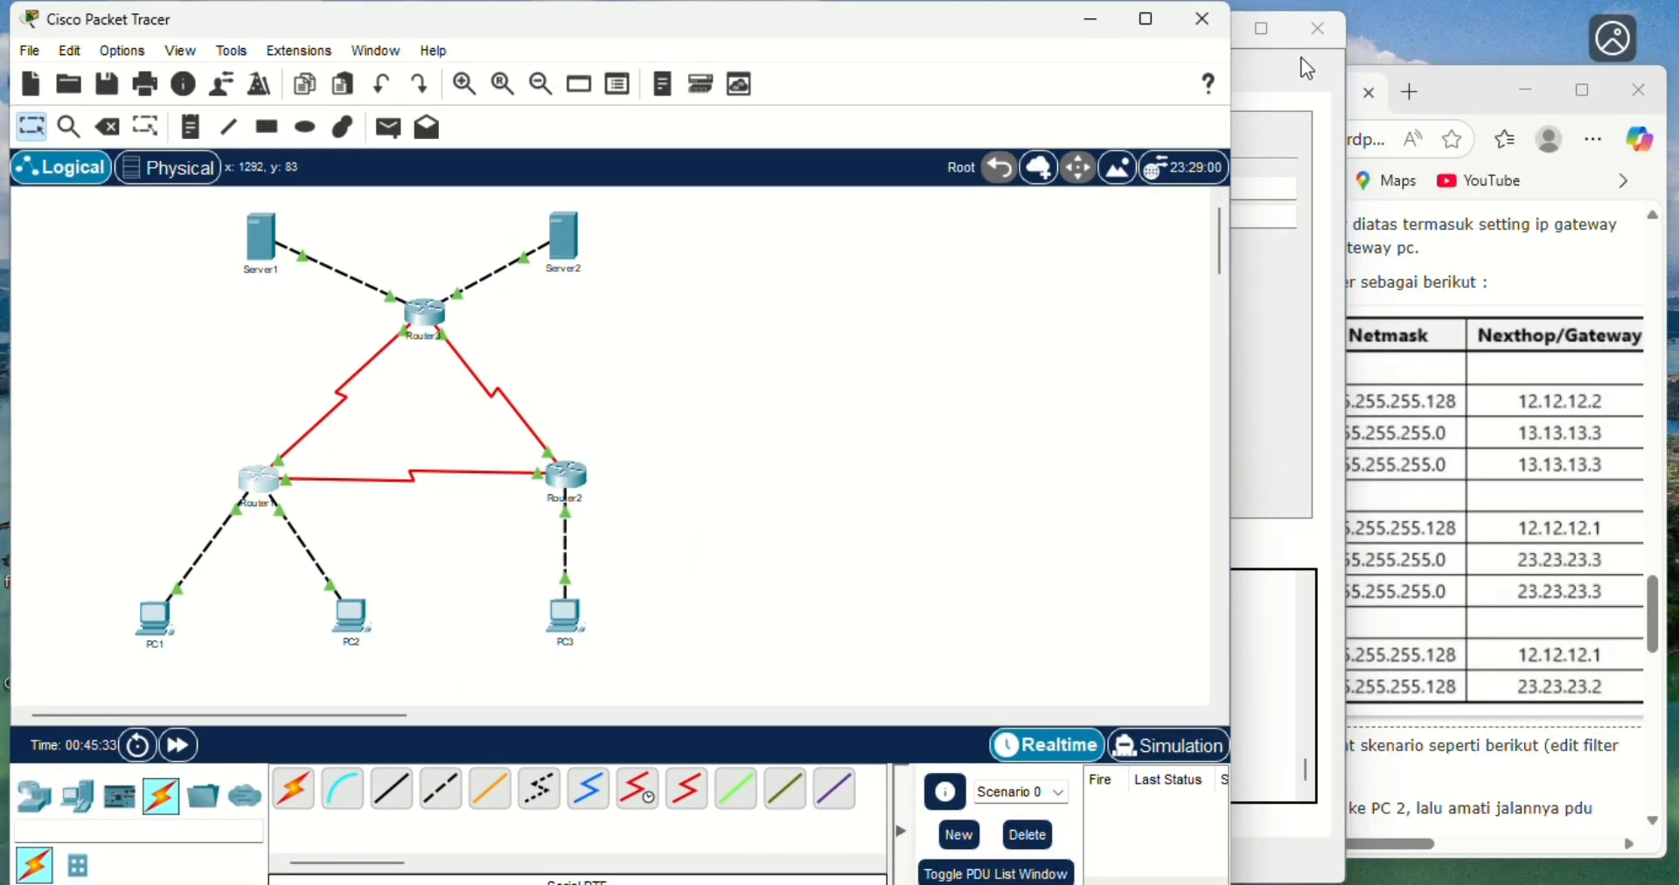
left_click(1321, 78)
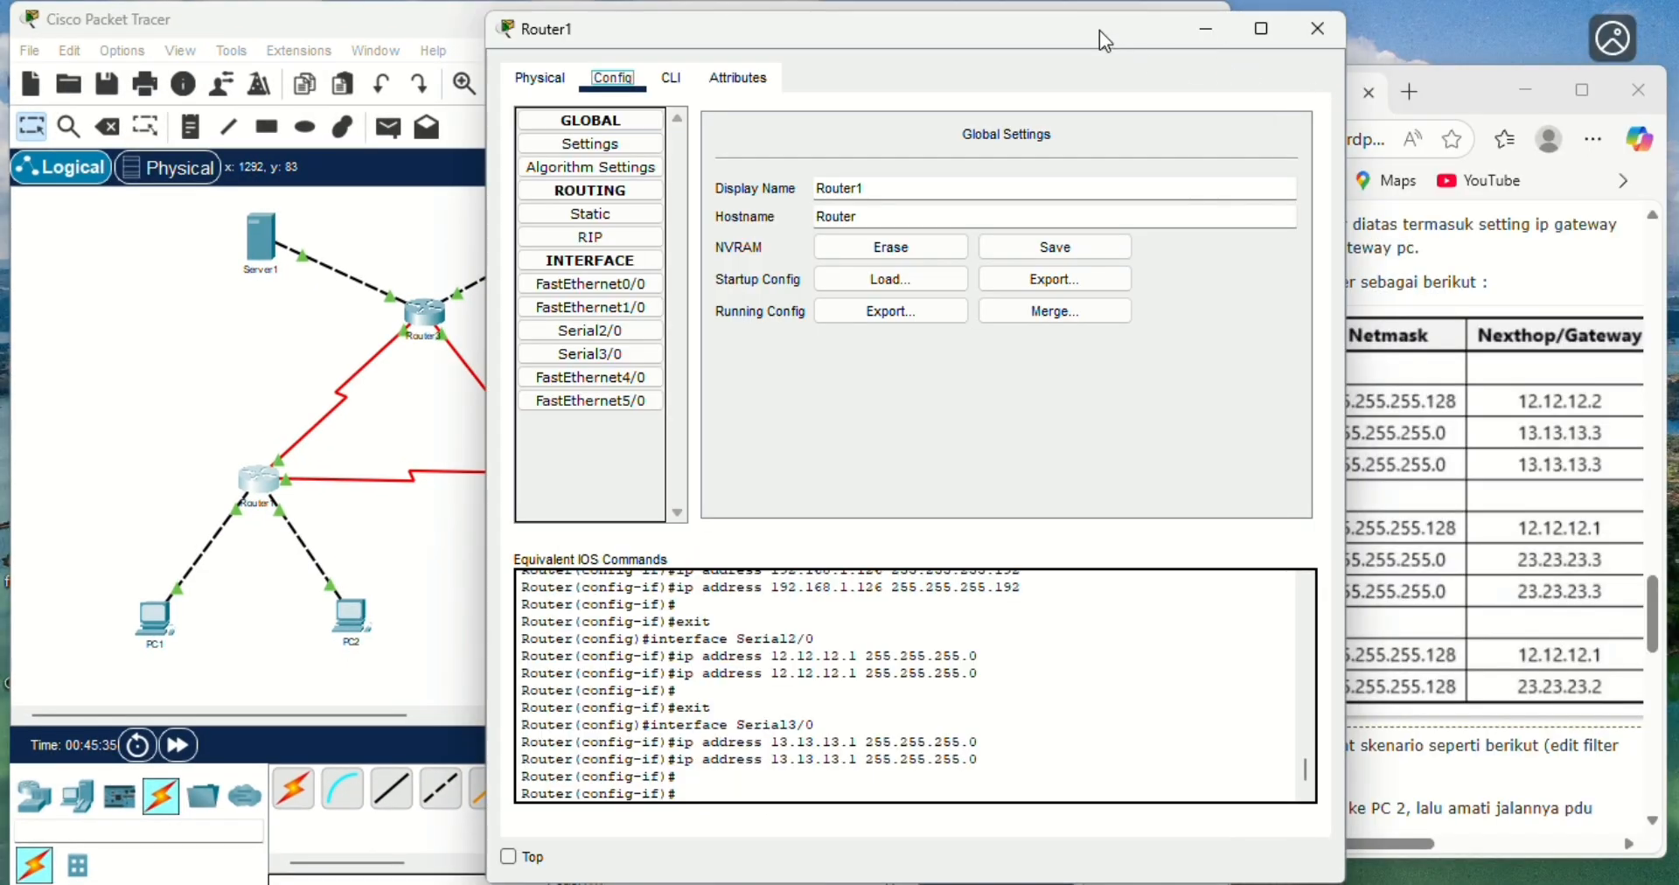
left_click_drag(1099, 30, 896, 75)
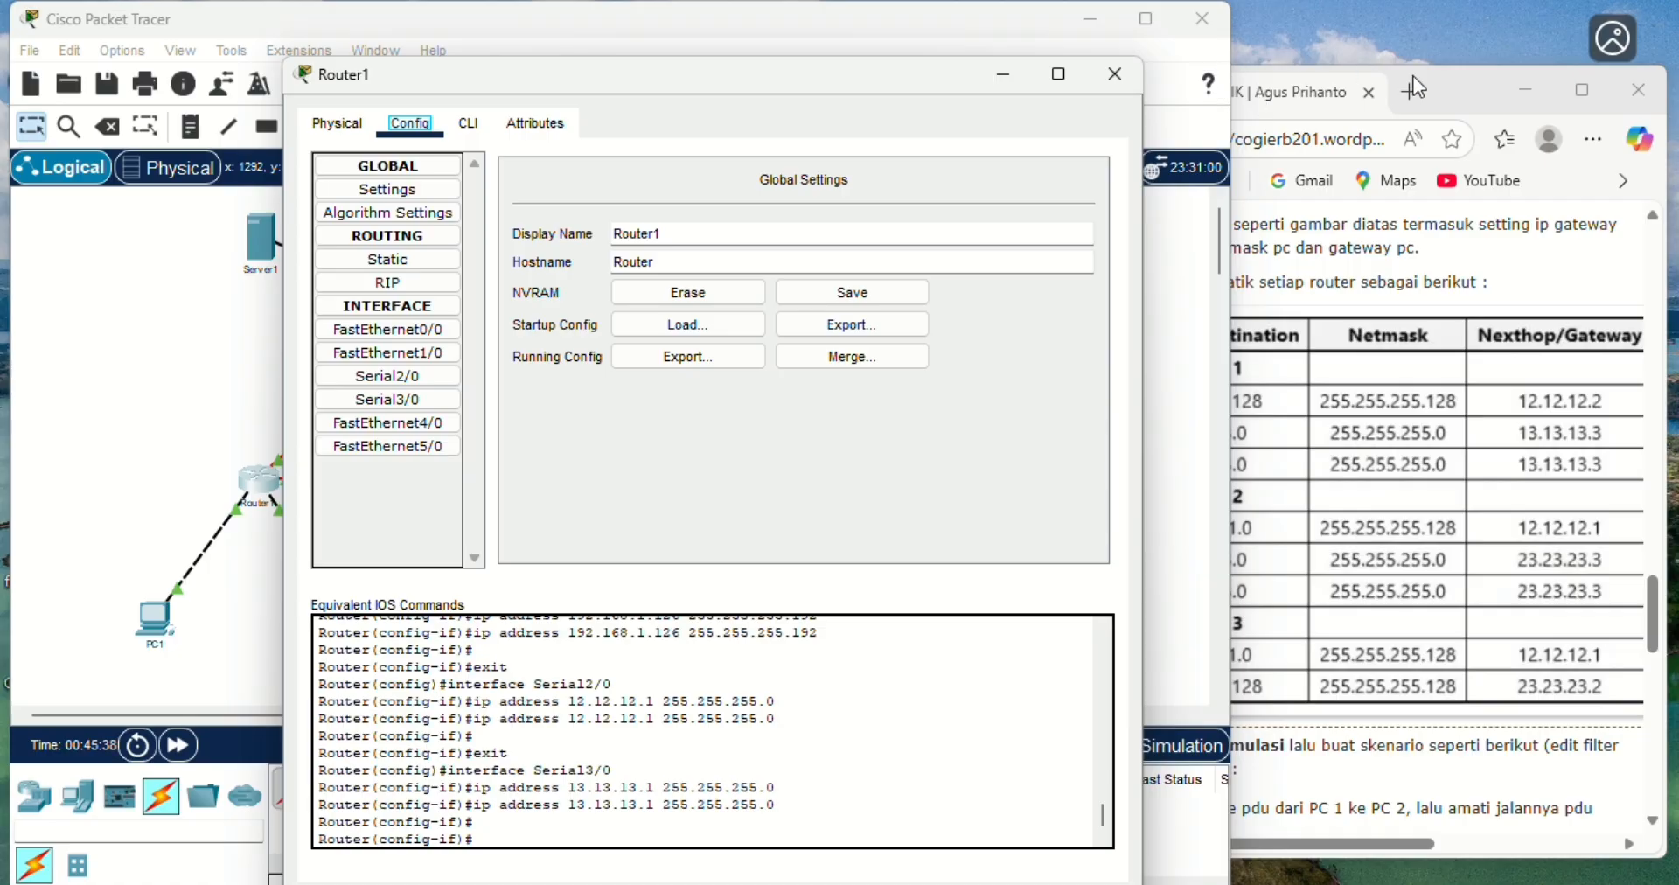
- Place Router1's window beside the browser page, compare its static routes with the Router 1 rows of the table, and close it
left_click(1443, 86)
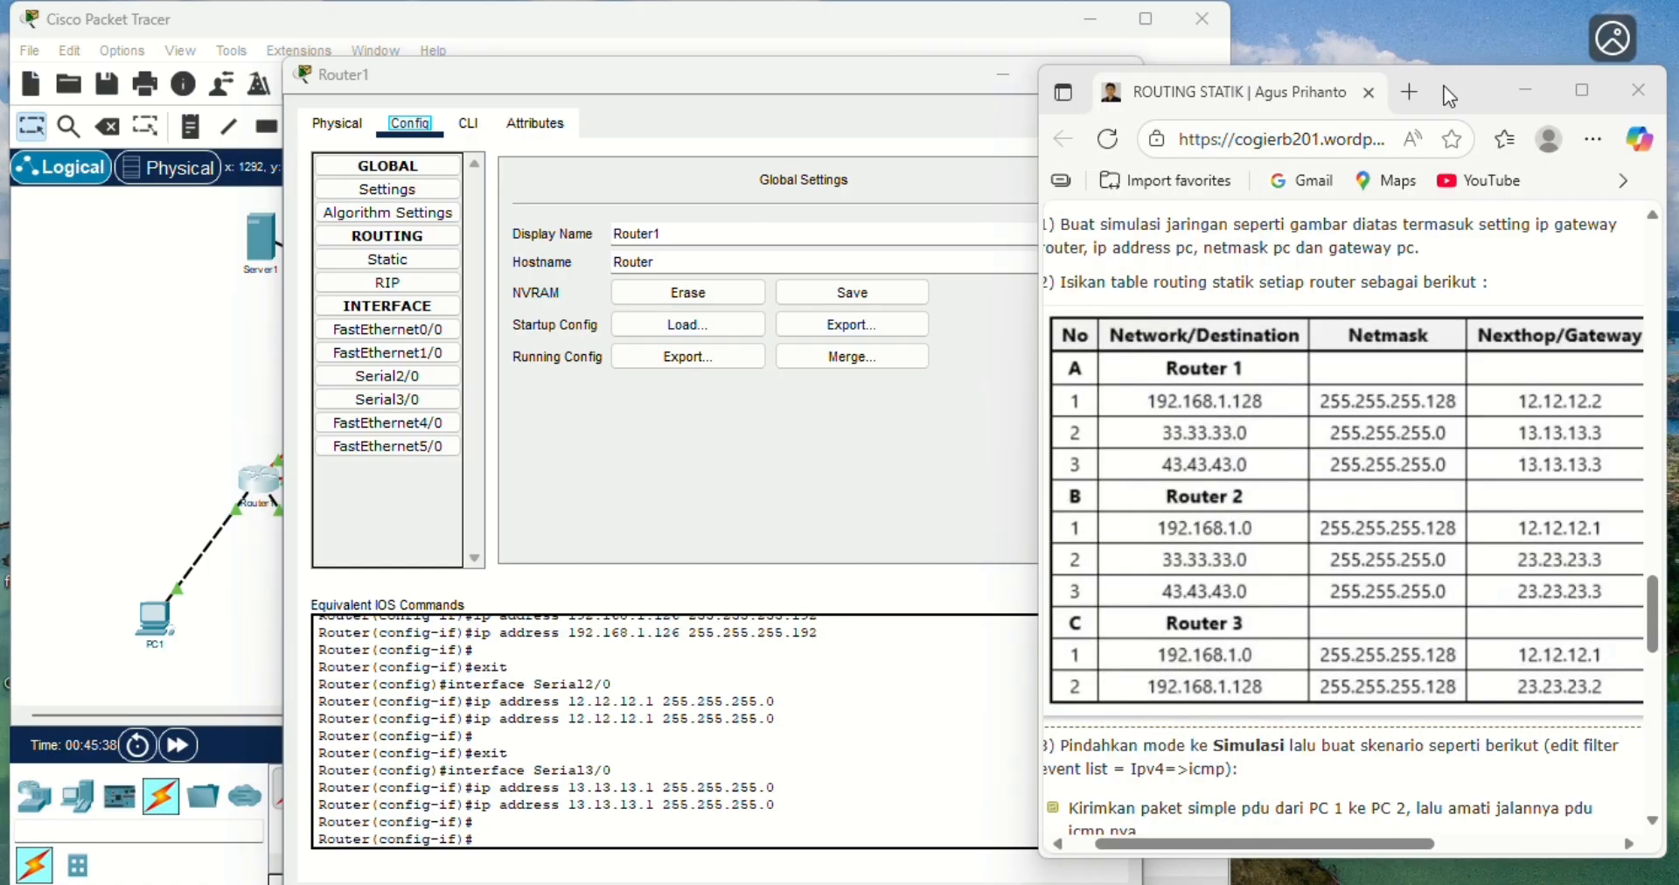
left_click(925, 84)
left_click_drag(577, 73, 454, 98)
left_click(265, 284)
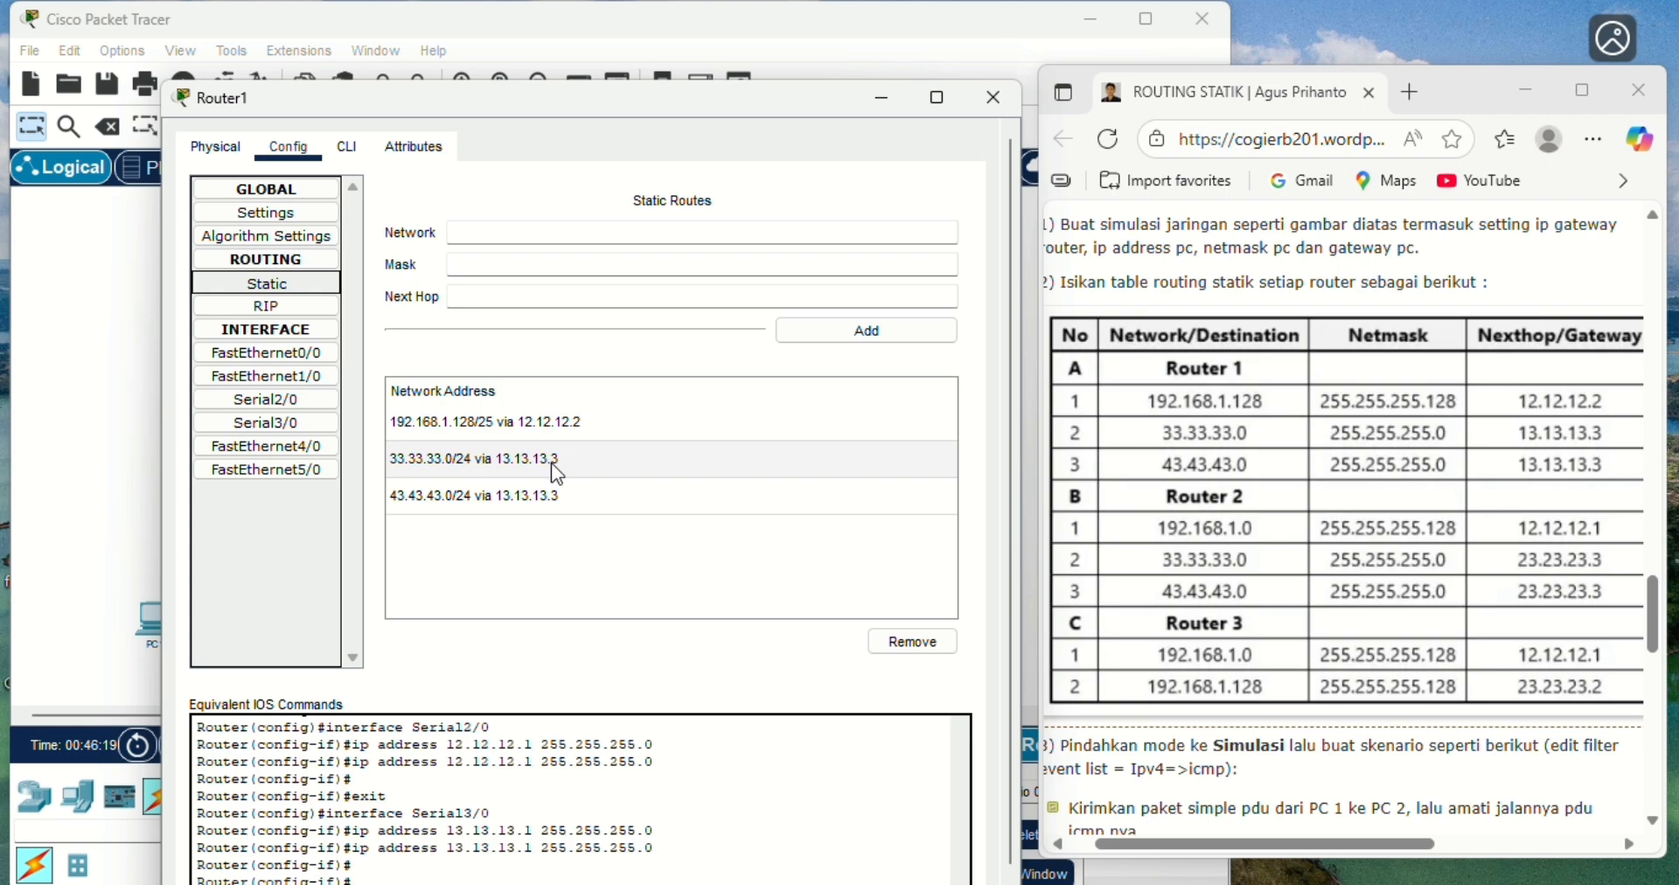
left_click(989, 111)
- Open Router2's static routes beside the browser page, compare them with the Router 2 rows of the table, and close the window
left_click(563, 490)
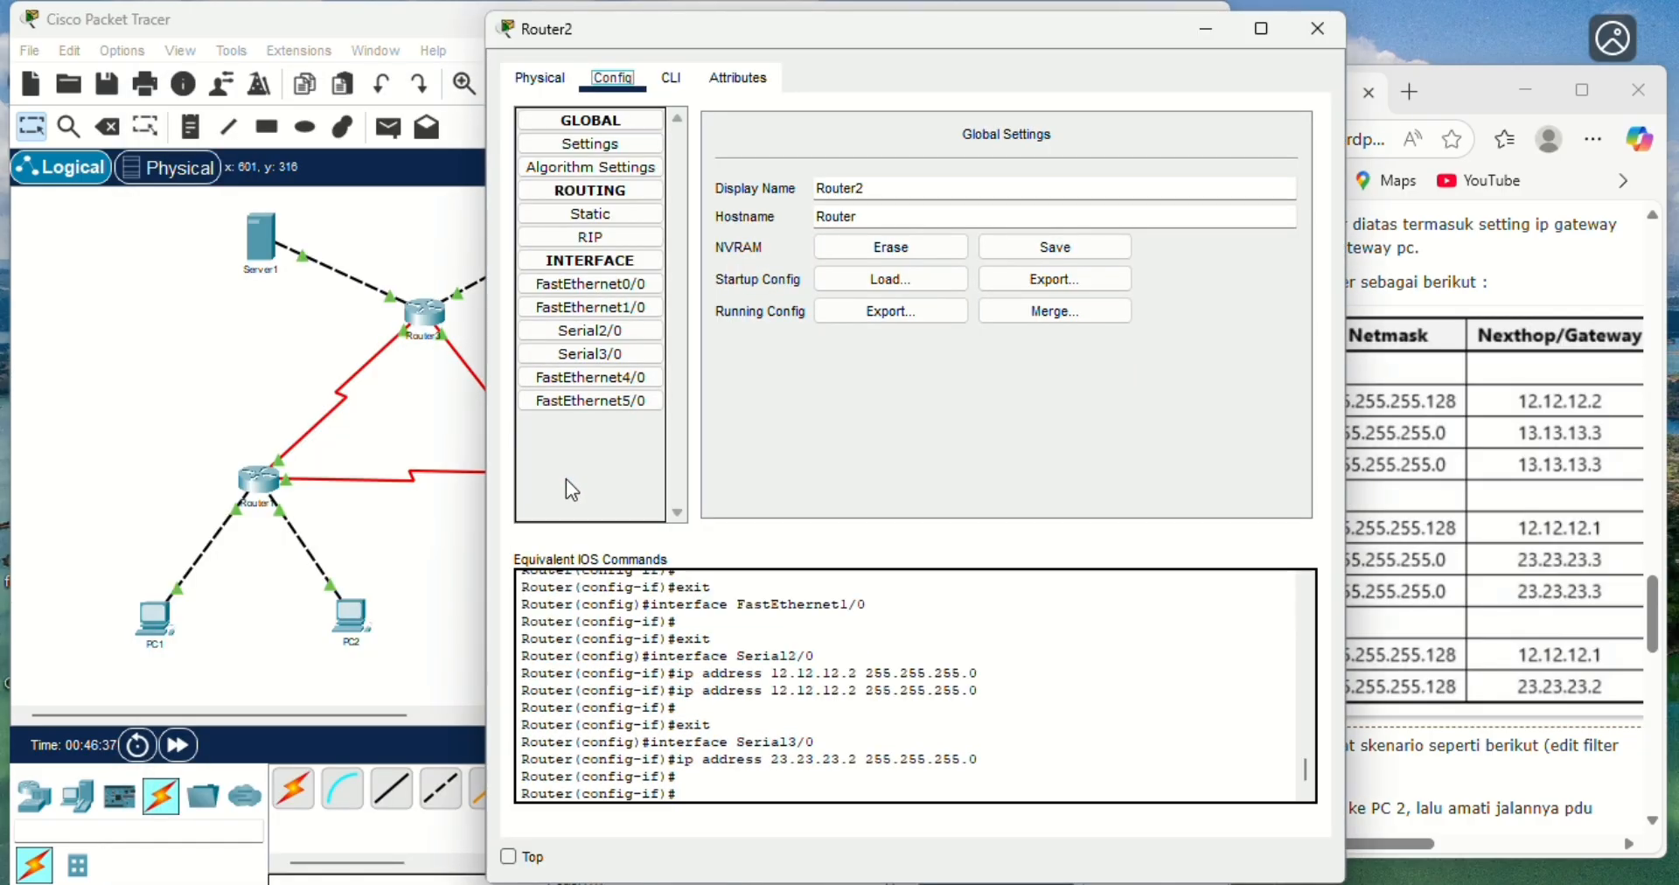
left_click(590, 213)
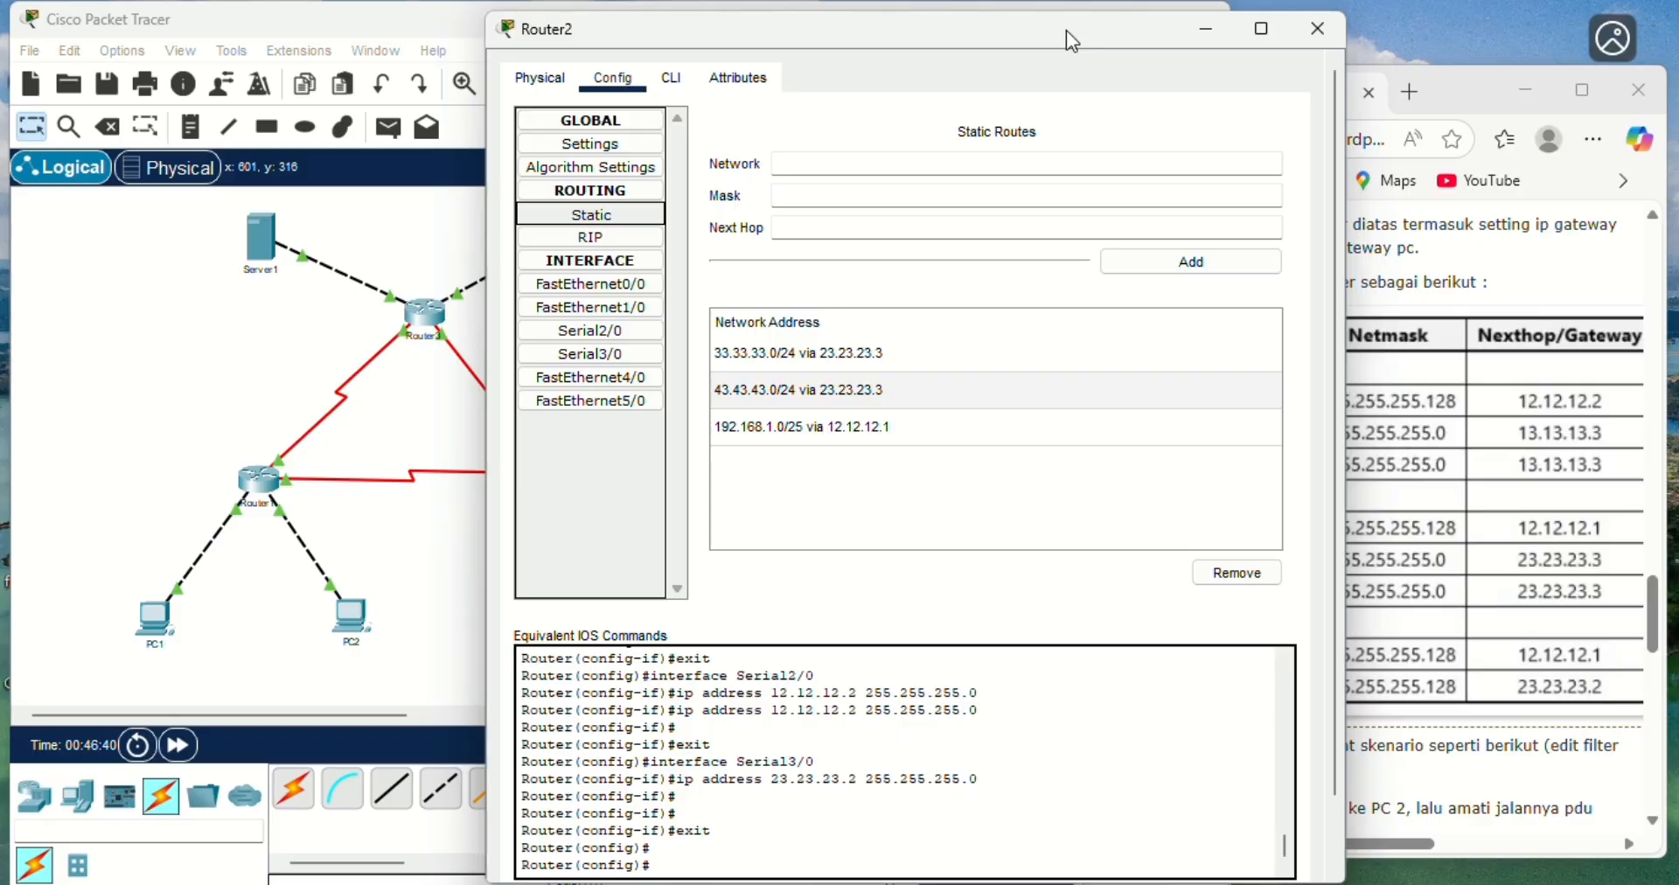
left_click_drag(1067, 30, 734, 83)
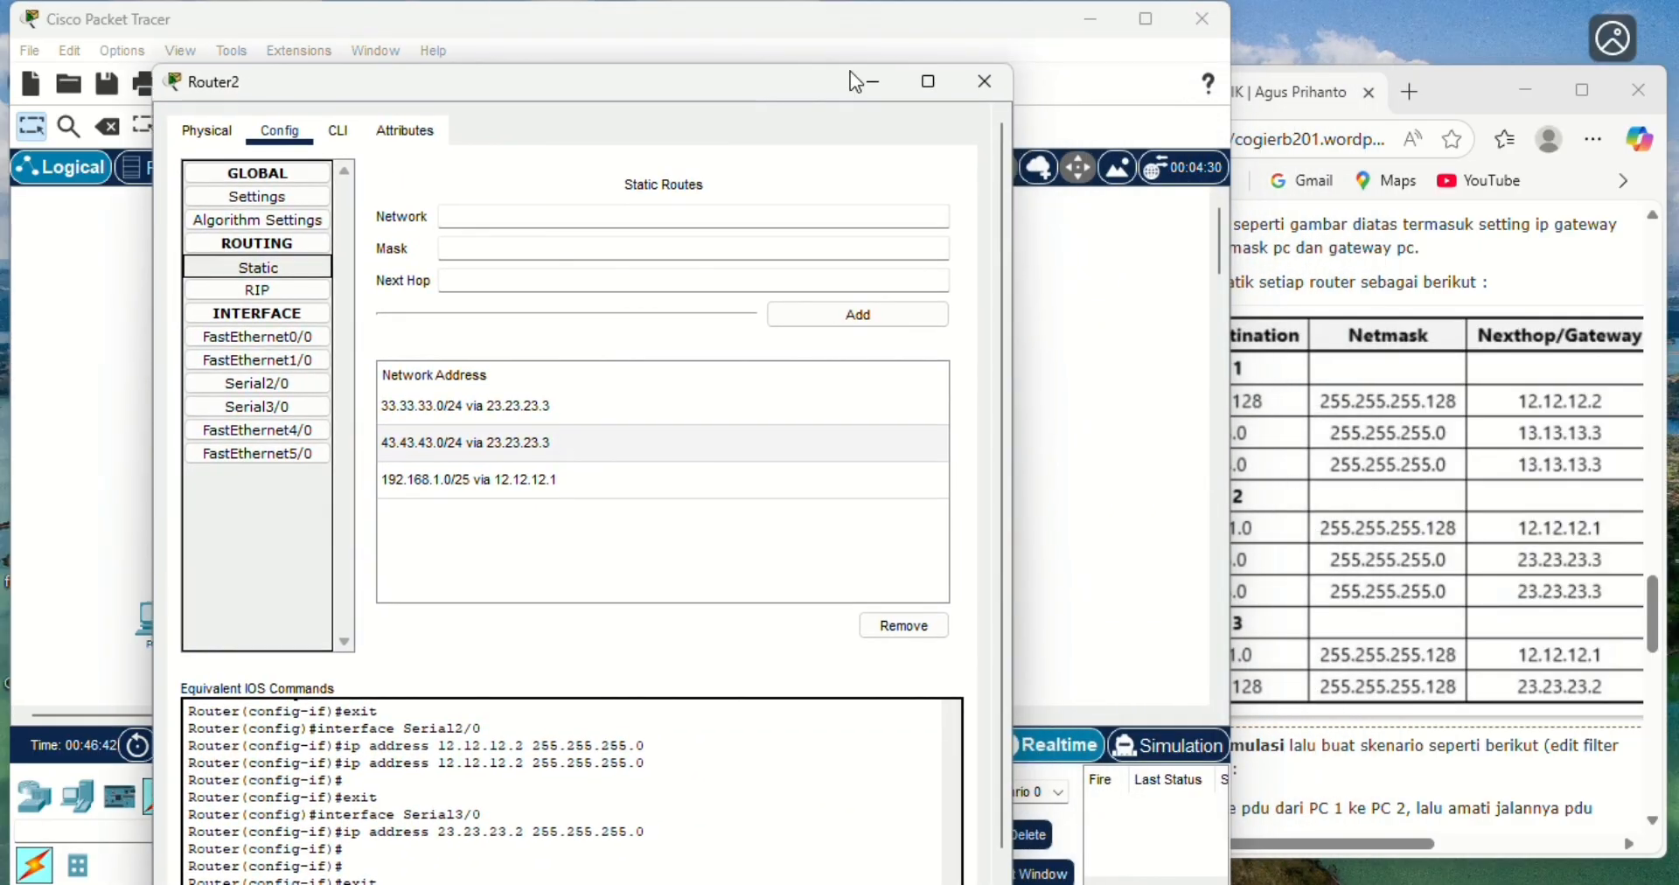
left_click(1469, 91)
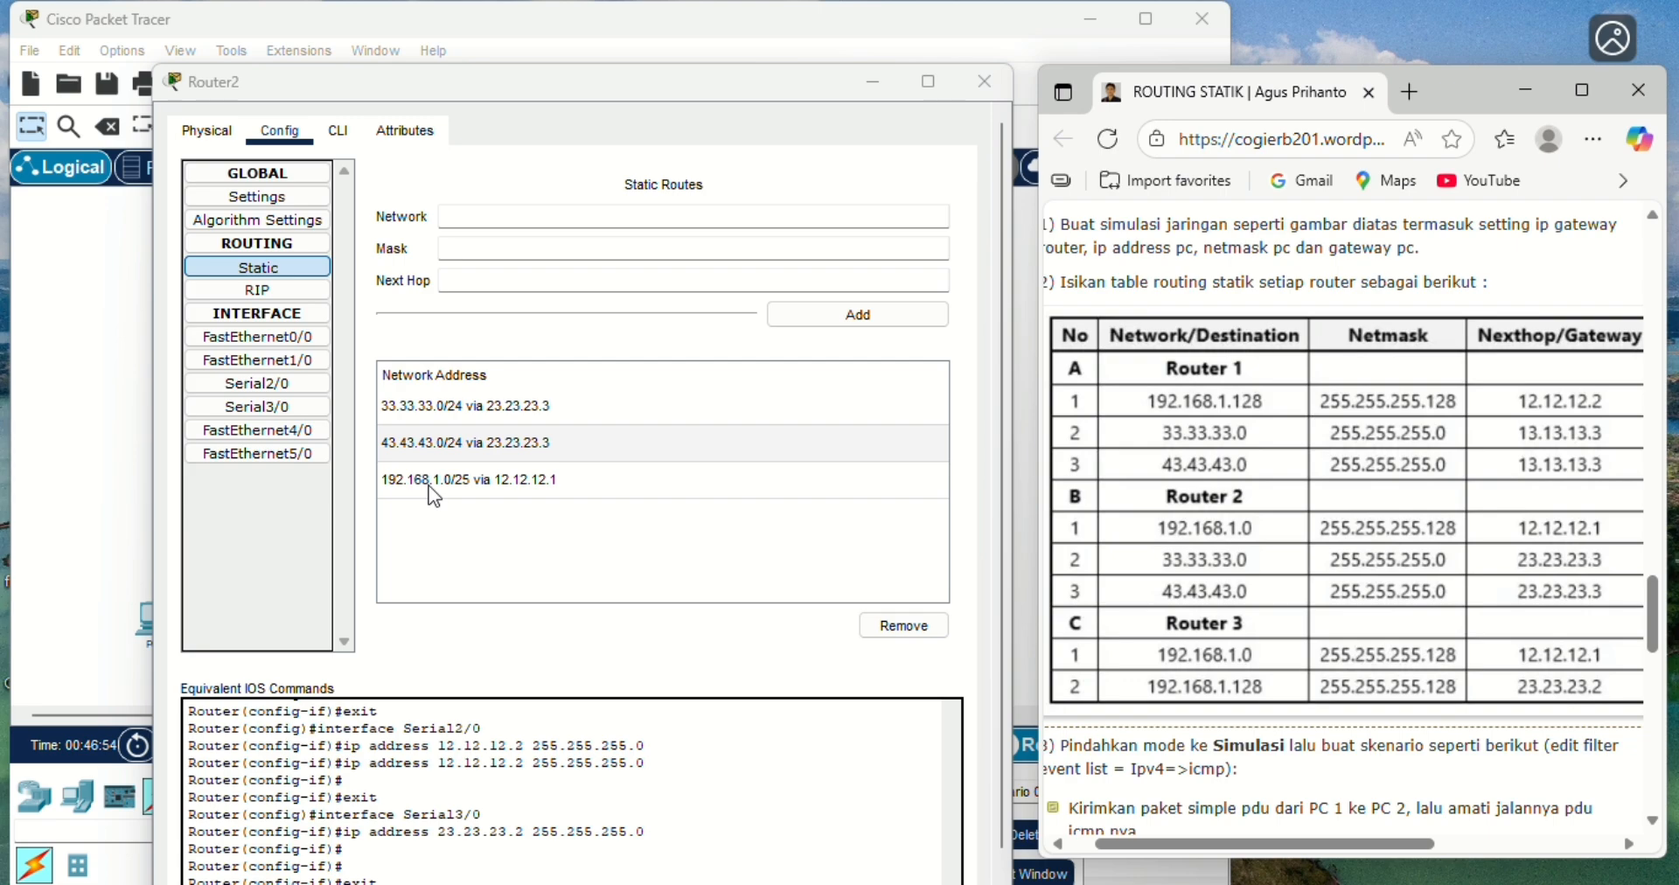
left_click(421, 382)
left_click(983, 92)
- Open Router3's static routes beside the browser page, compare them with the Router 3 rows of the table, and close the window
left_click(431, 320)
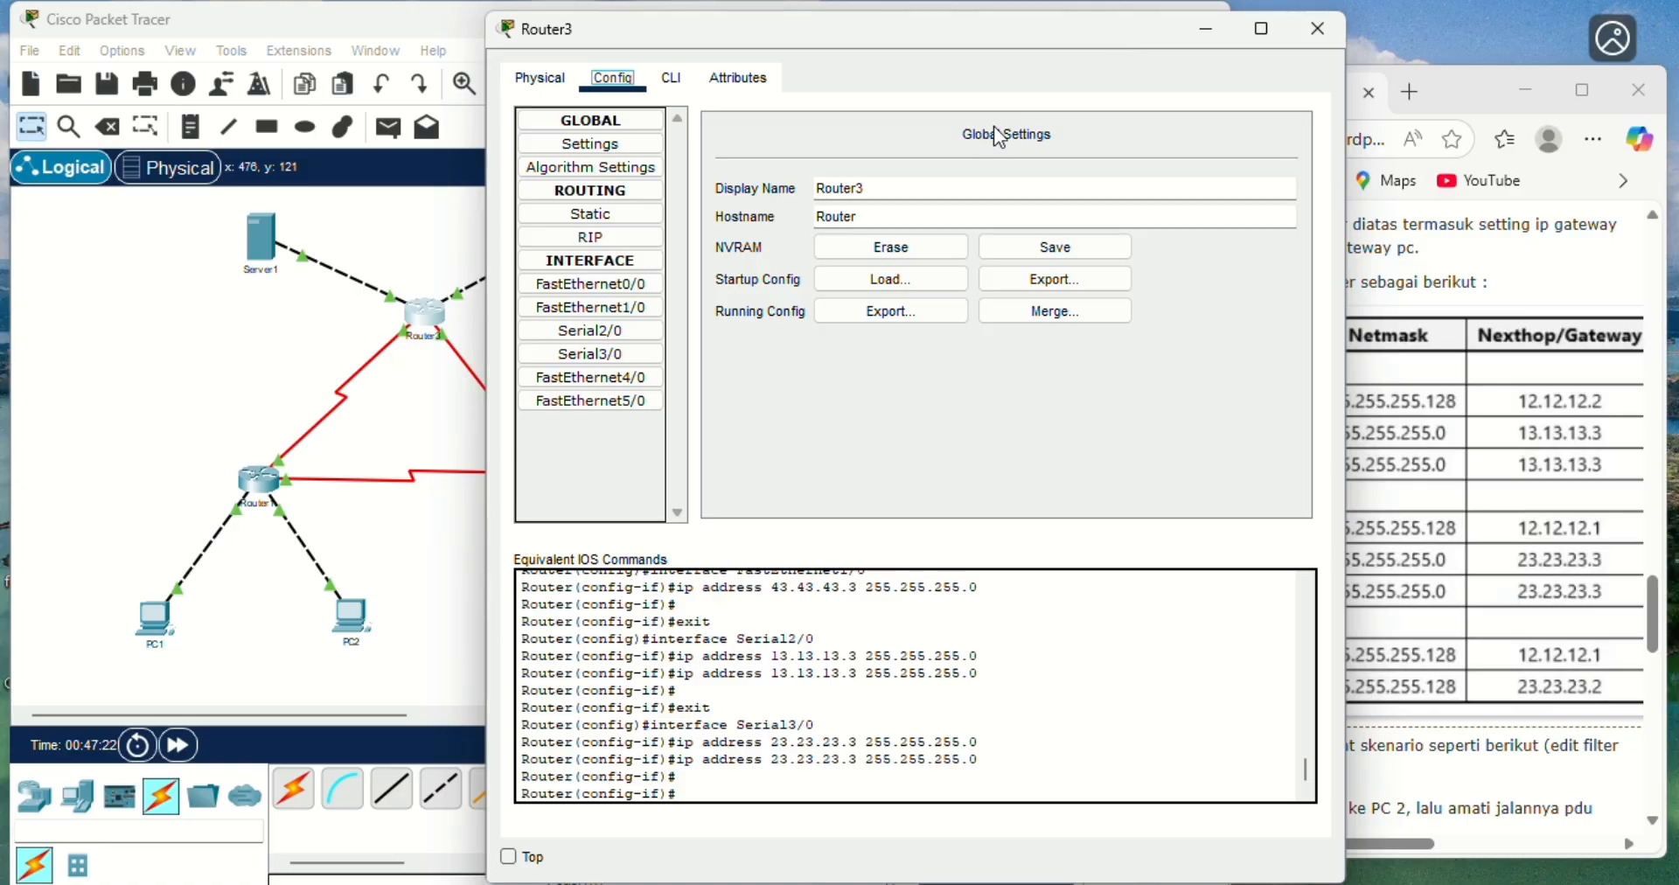
left_click_drag(1058, 39, 689, 139)
left_click(1487, 87)
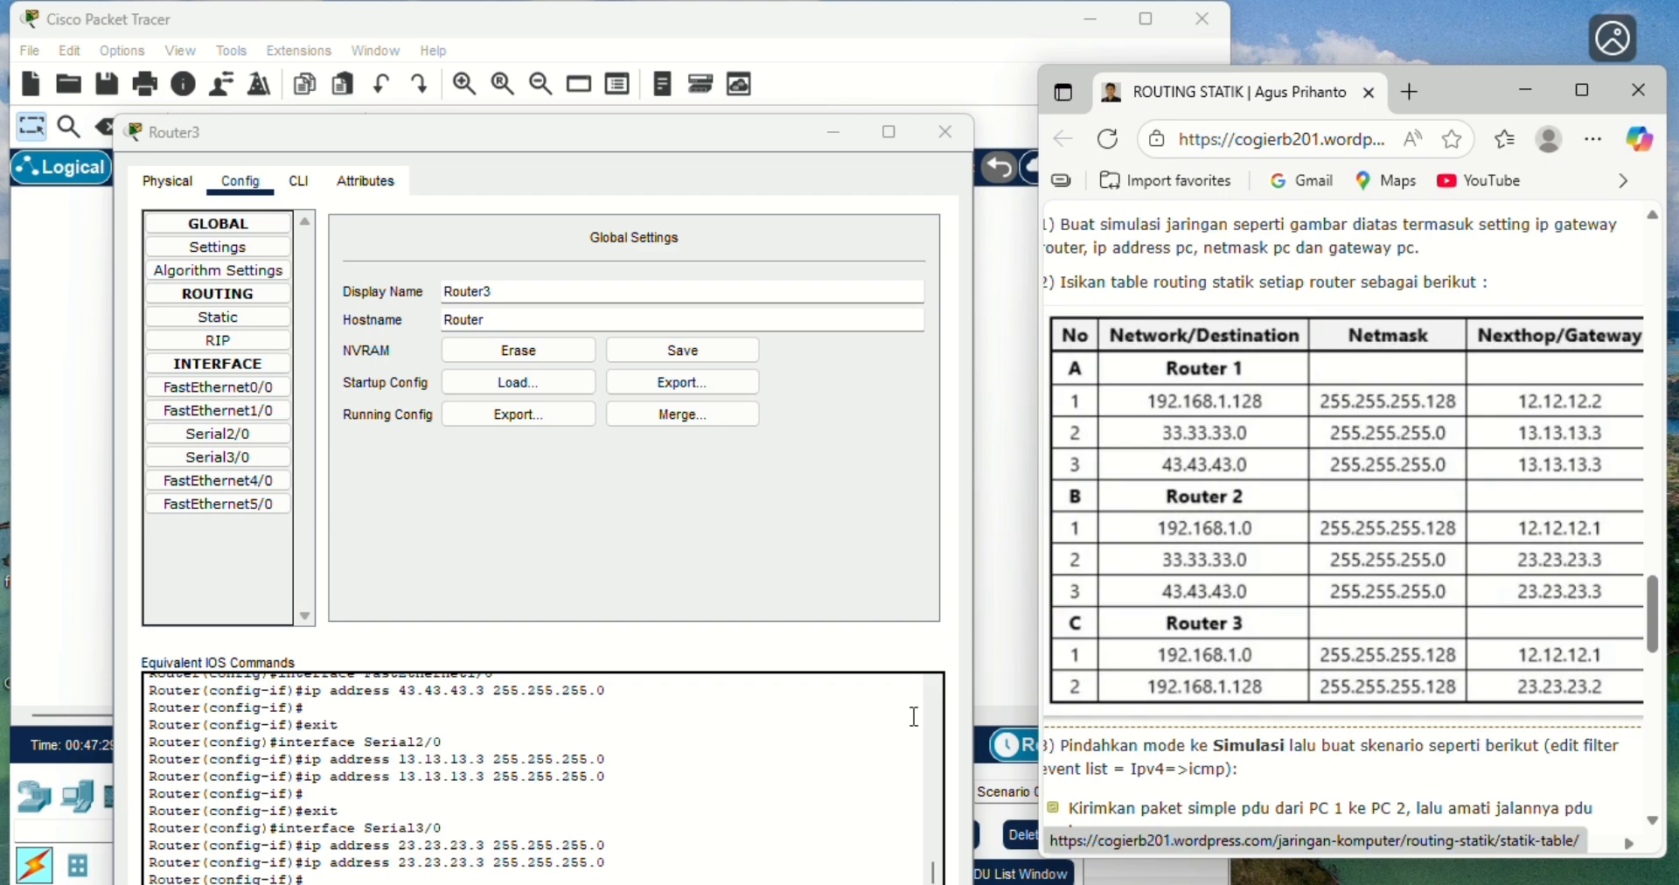
left_click(239, 318)
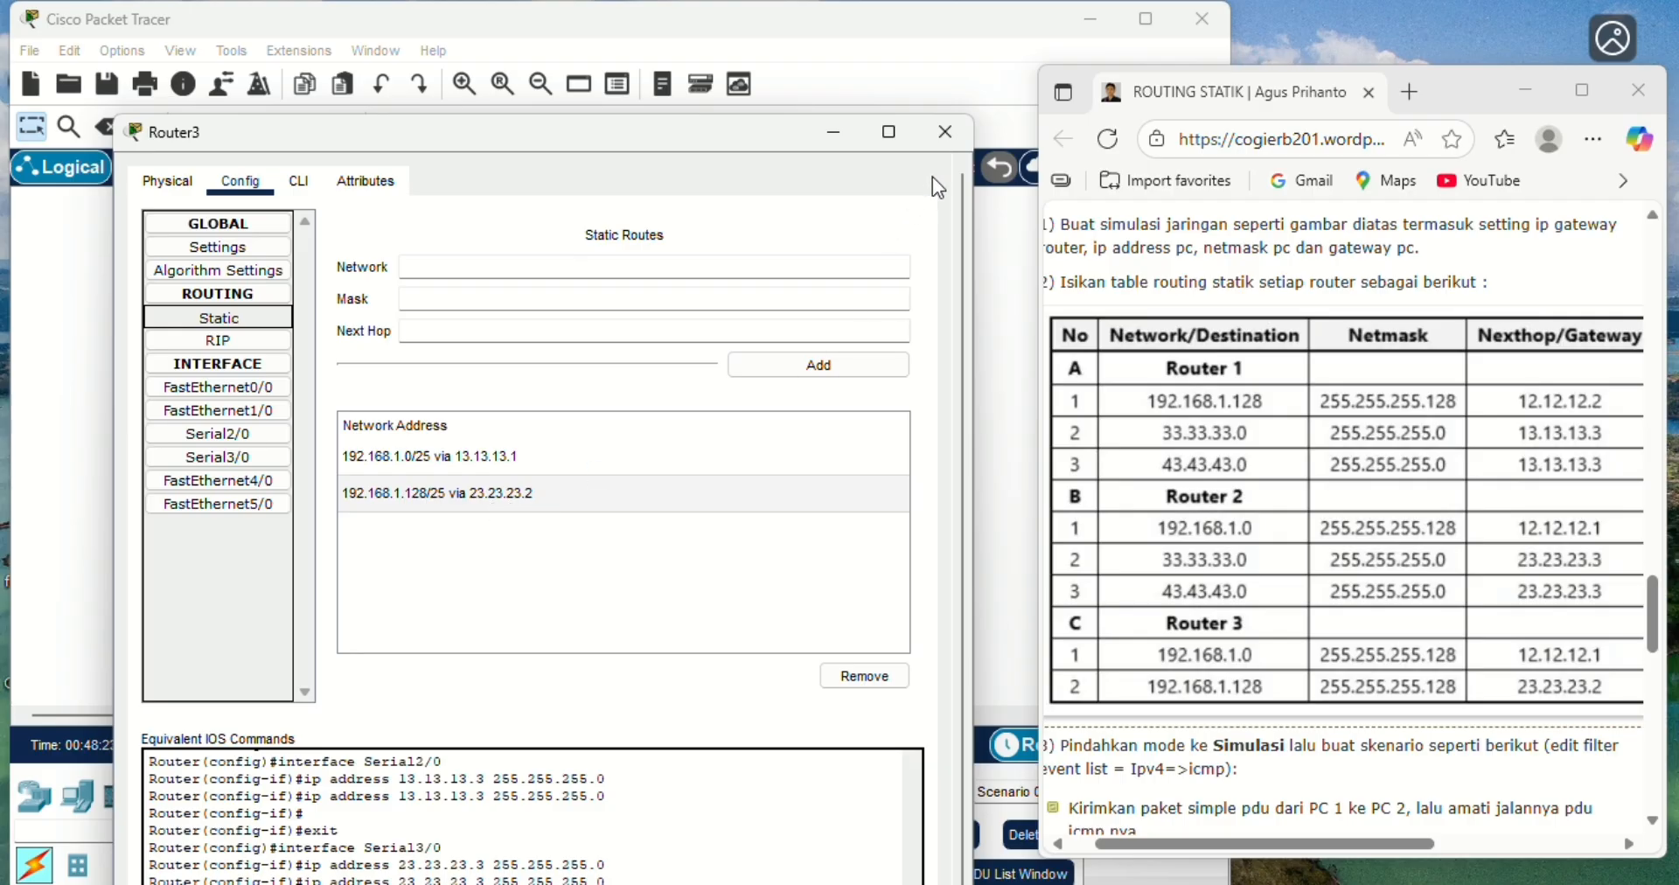
left_click(943, 132)
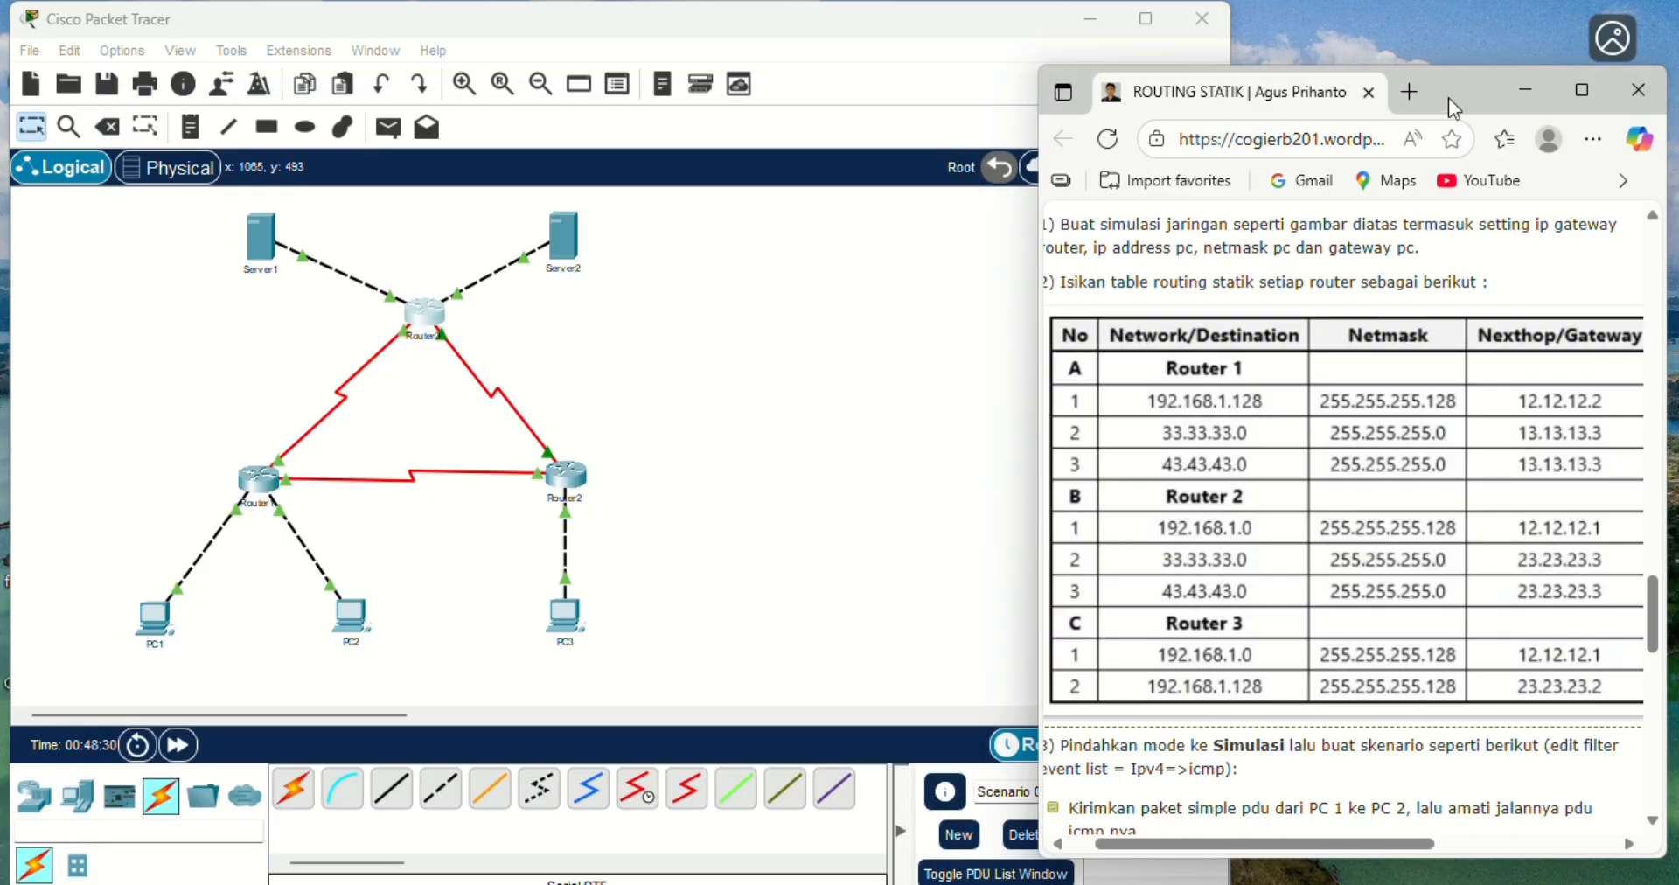
- Bring up the page's list of simple PDU scenarios and resize the Packet Tracer and browser windows so both can be used side by side
mouse_move(1448, 97)
left_mouse_down()
mouse_move(1446, 73)
mouse_move(1438, 87)
left_mouse_up()
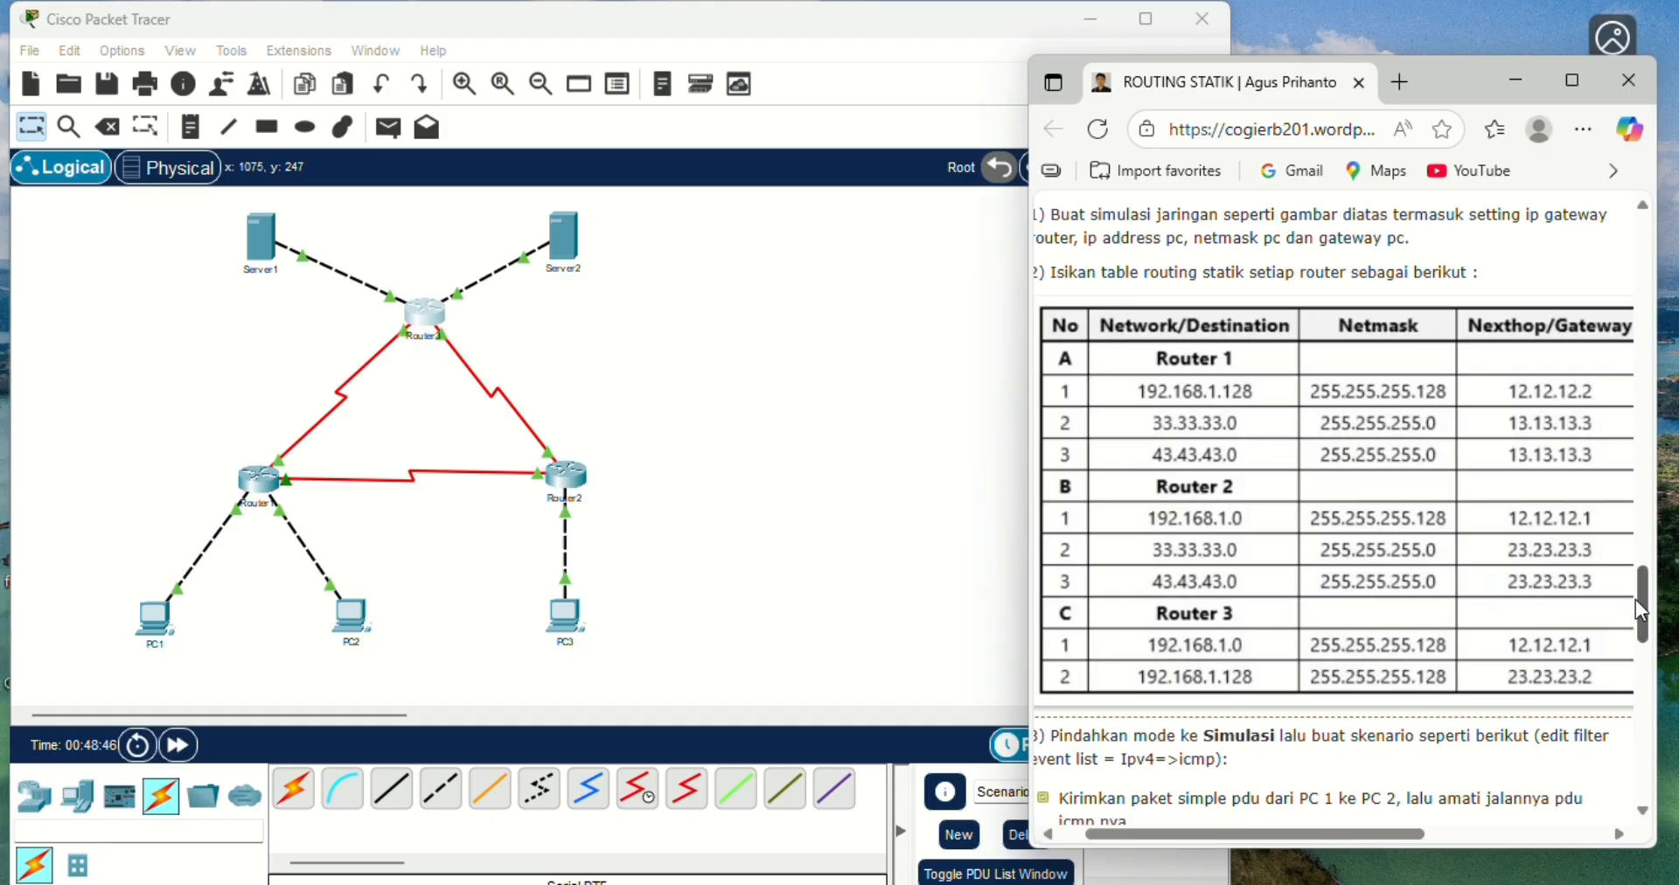
scroll(1640, 610, "down", 4)
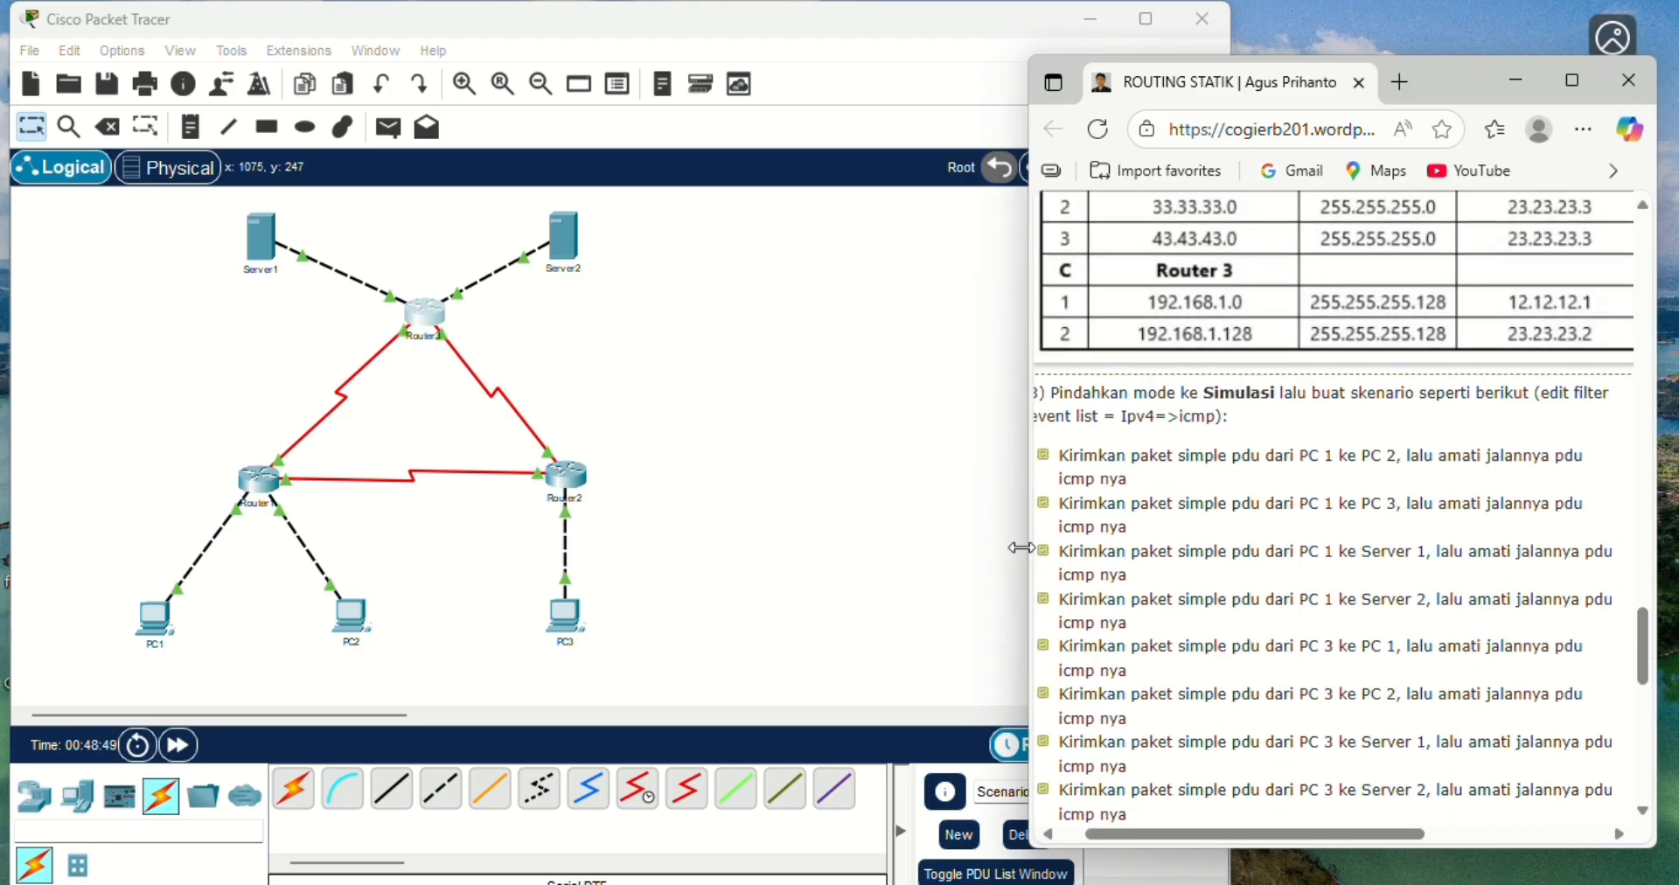
left_click_drag(1028, 497, 1042, 498)
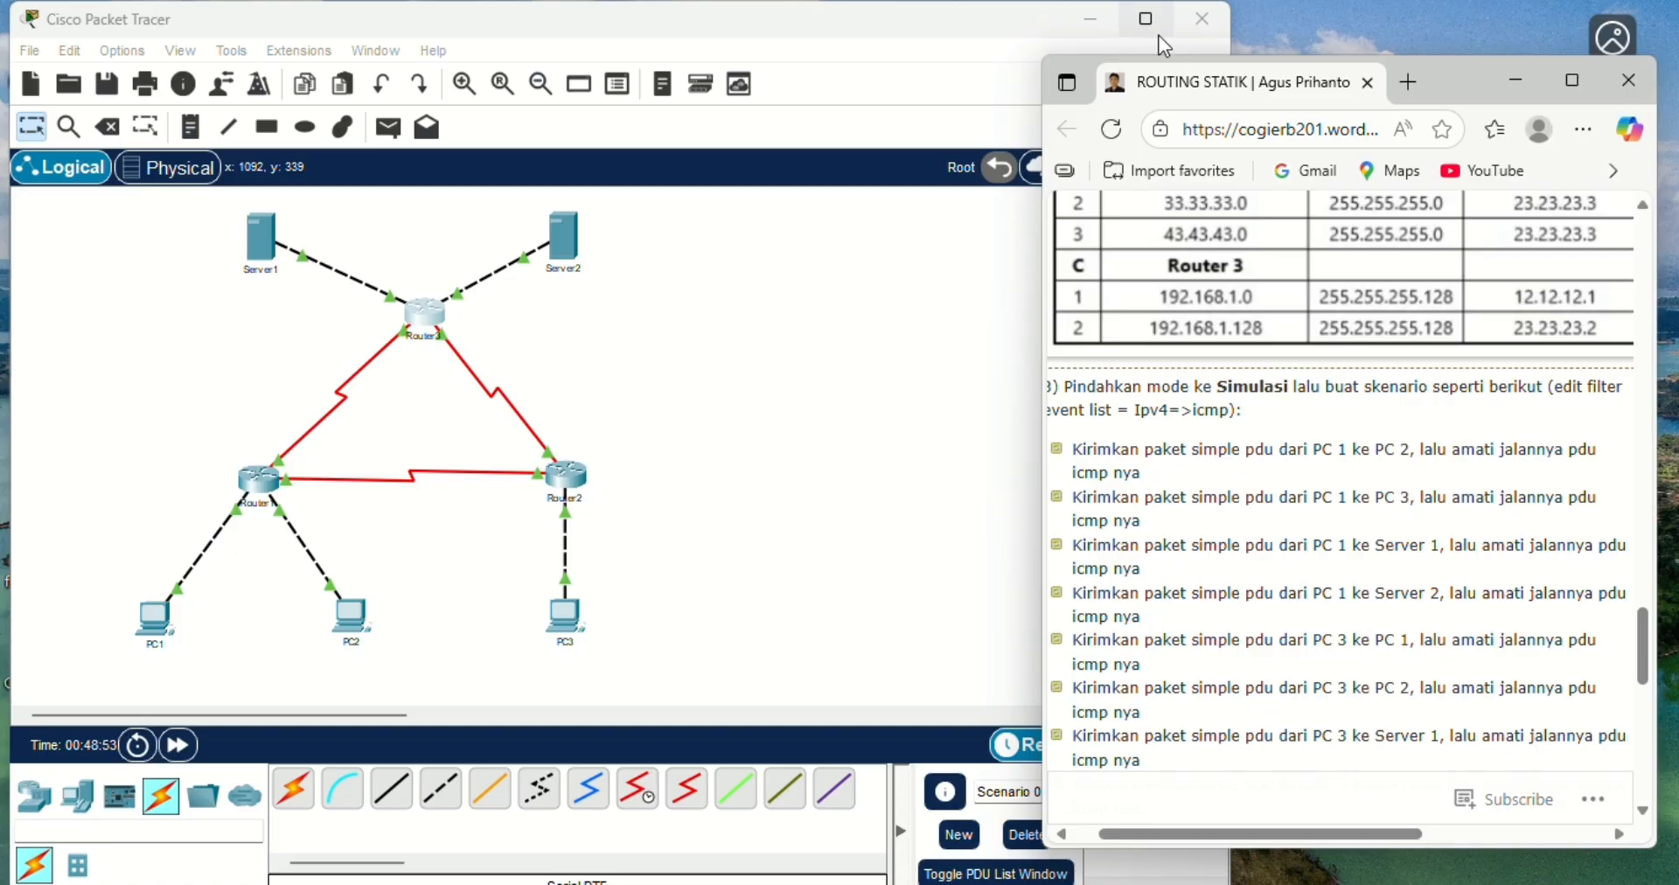
left_click_drag(1231, 35, 1079, 79)
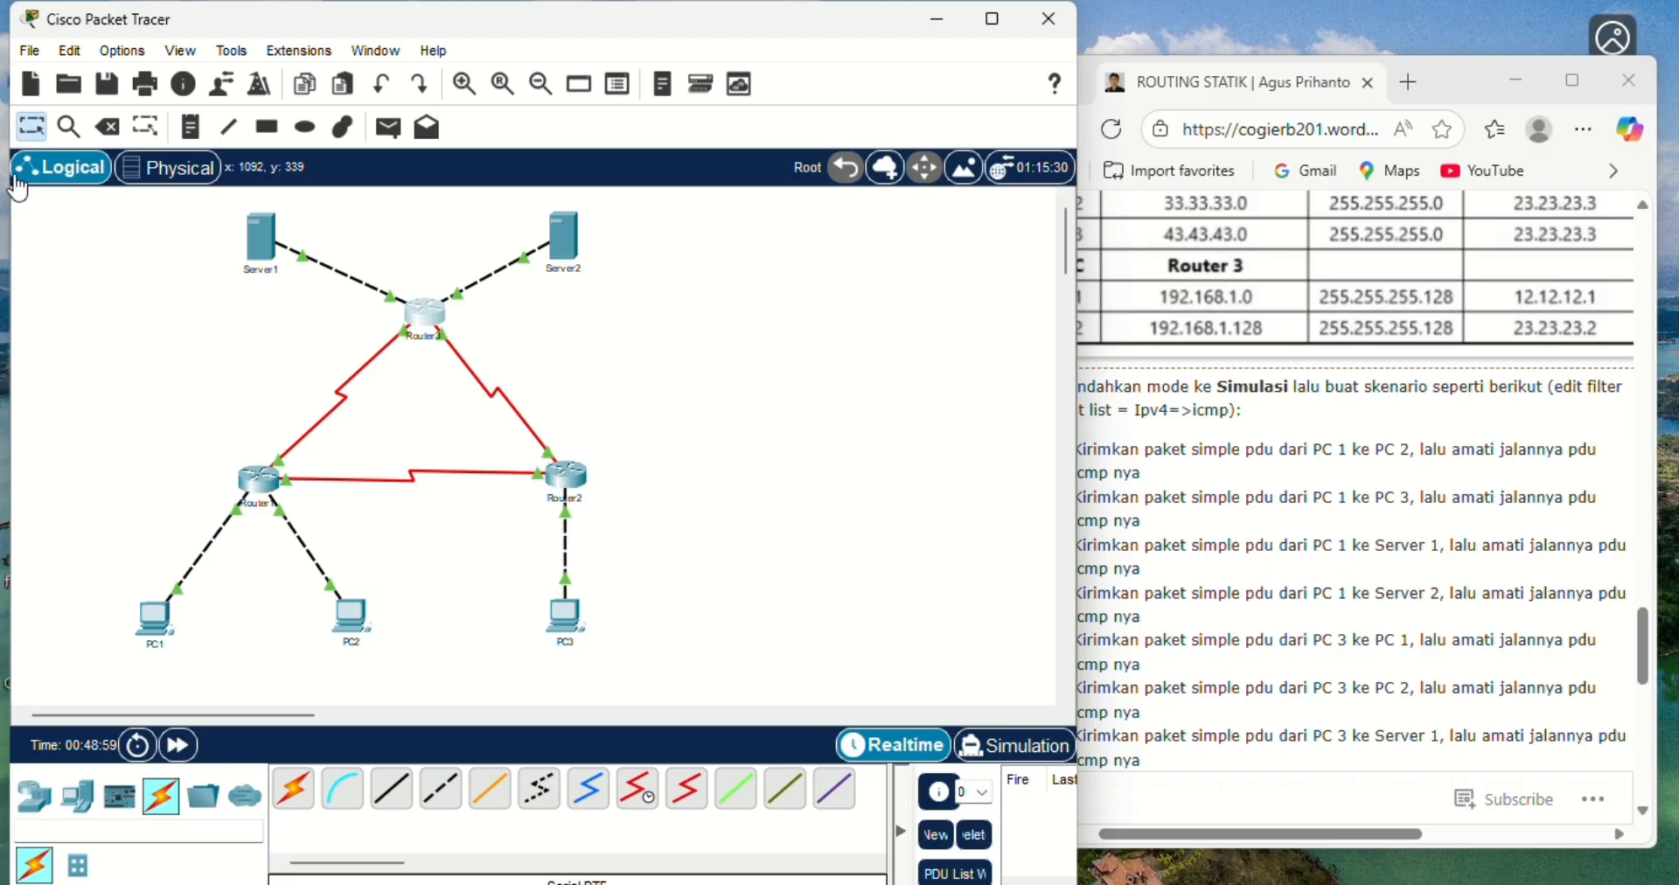
left_click_drag(10, 227, 7, 226)
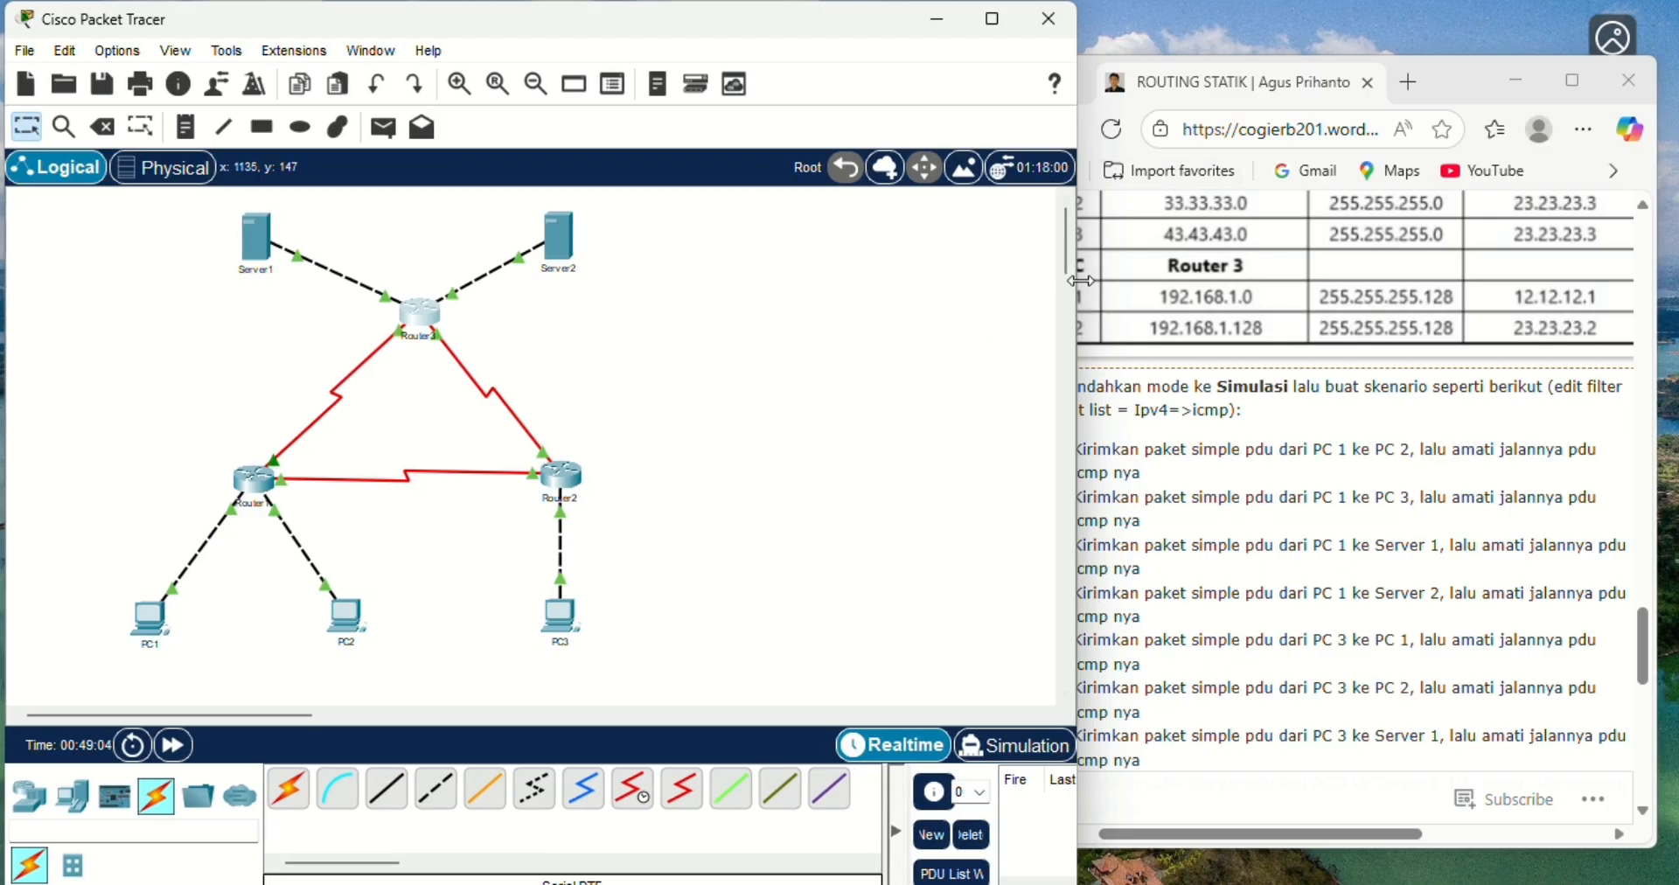
left_click_drag(1081, 281, 1129, 280)
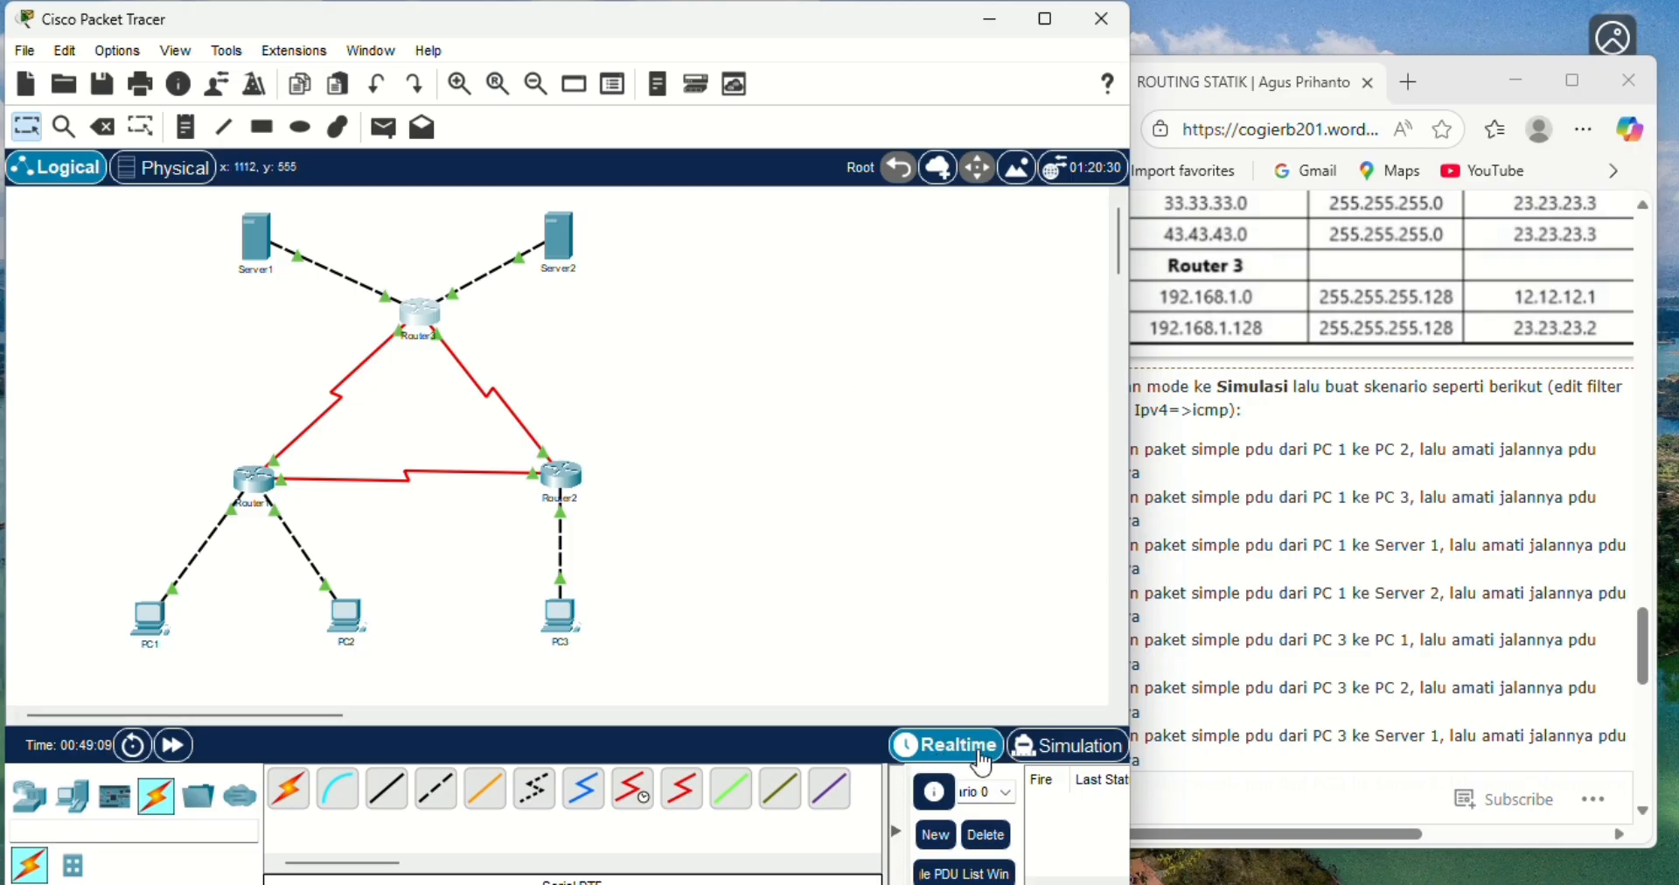
- Add a simple PDU from PC1 to PC2, then switch to Simulation mode and check that the IPv4 event filter includes only ICMP
left_click(386, 132)
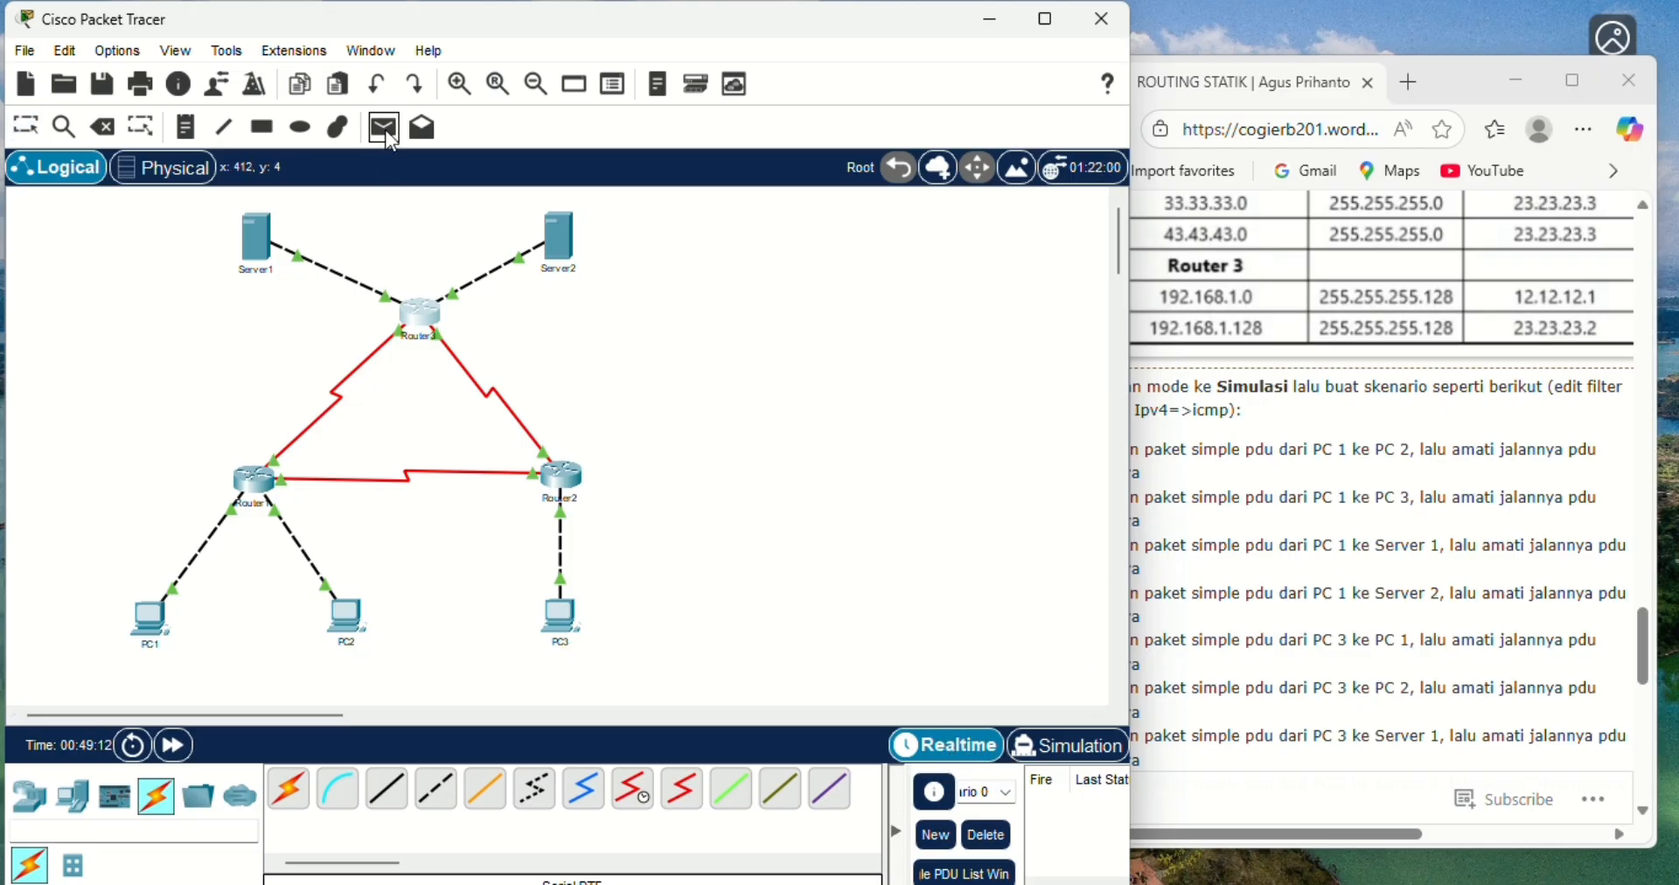
left_click(145, 621)
left_click(350, 619)
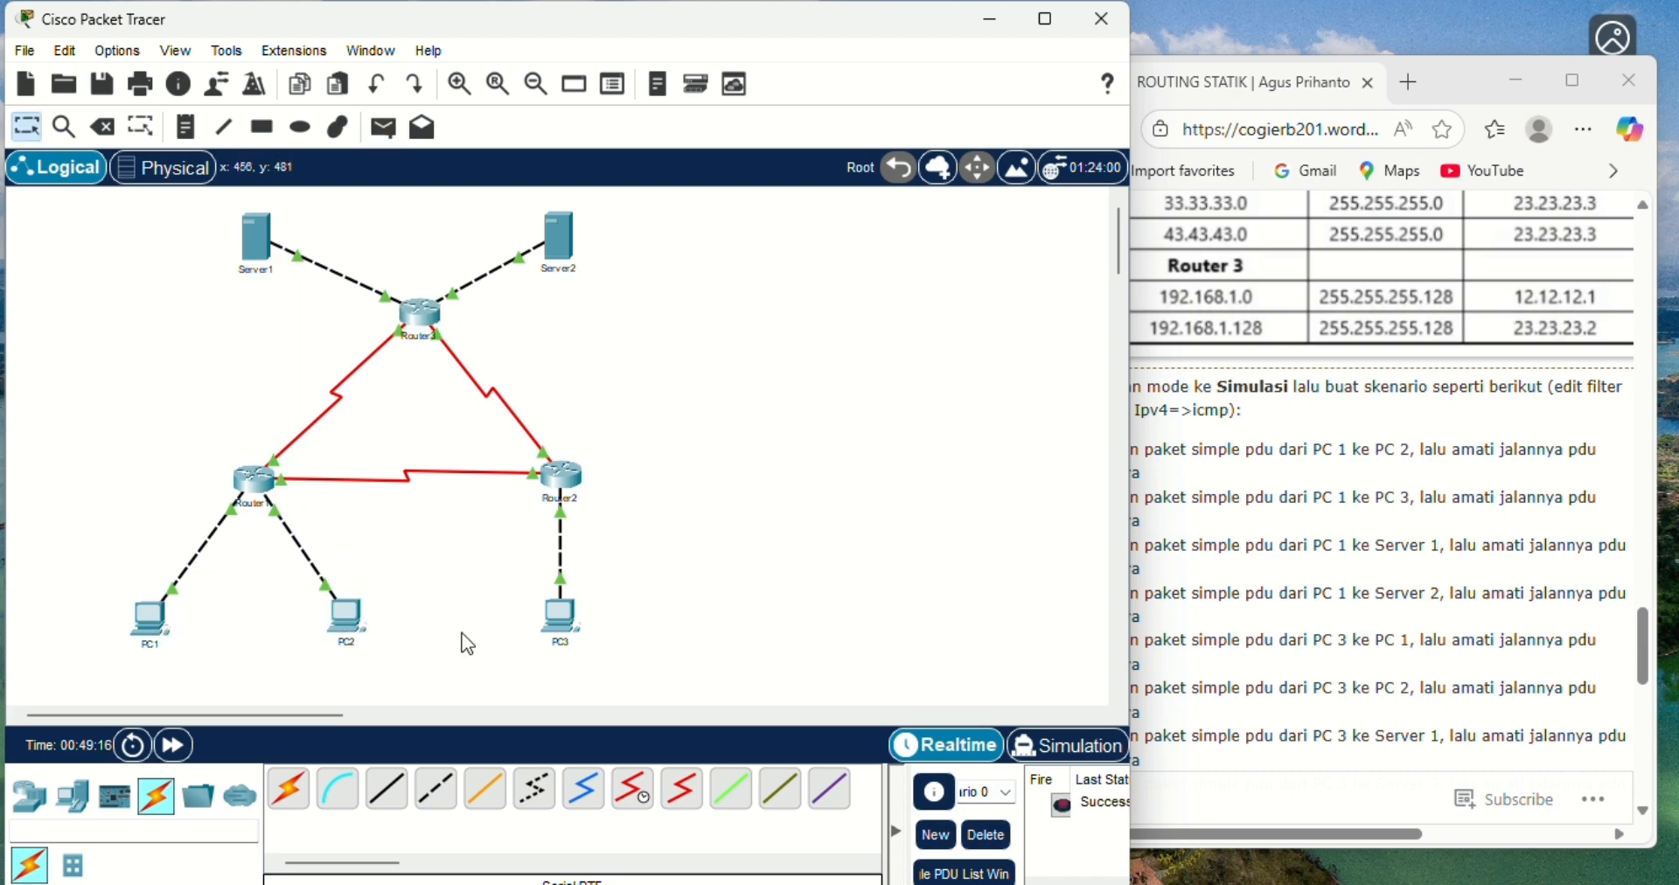
left_click(1058, 748)
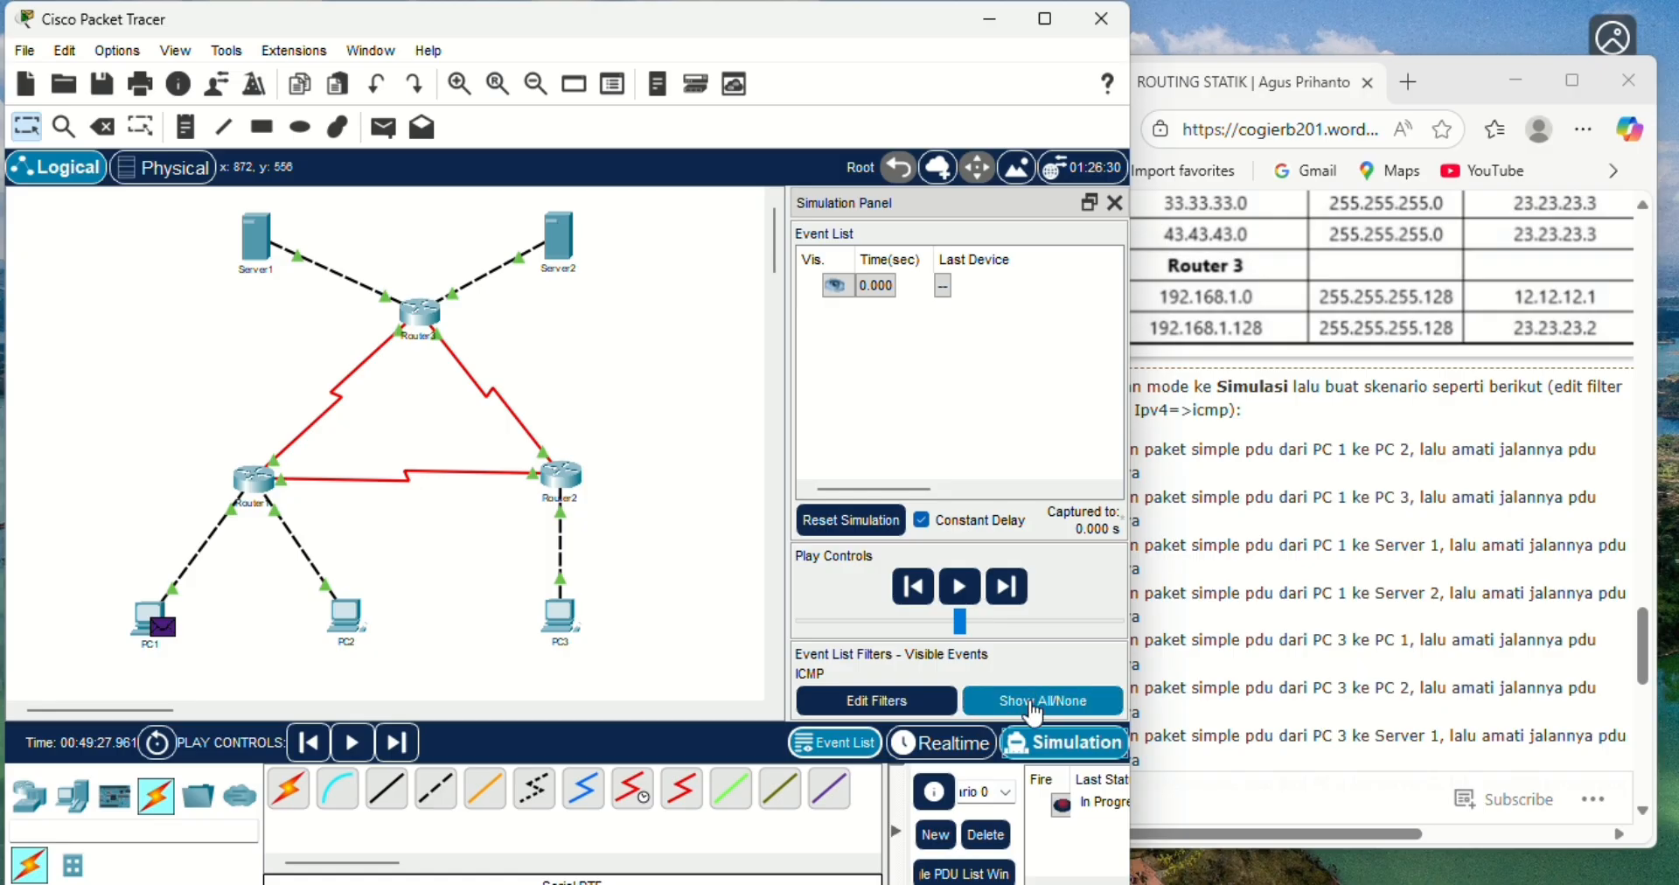
left_click(876, 701)
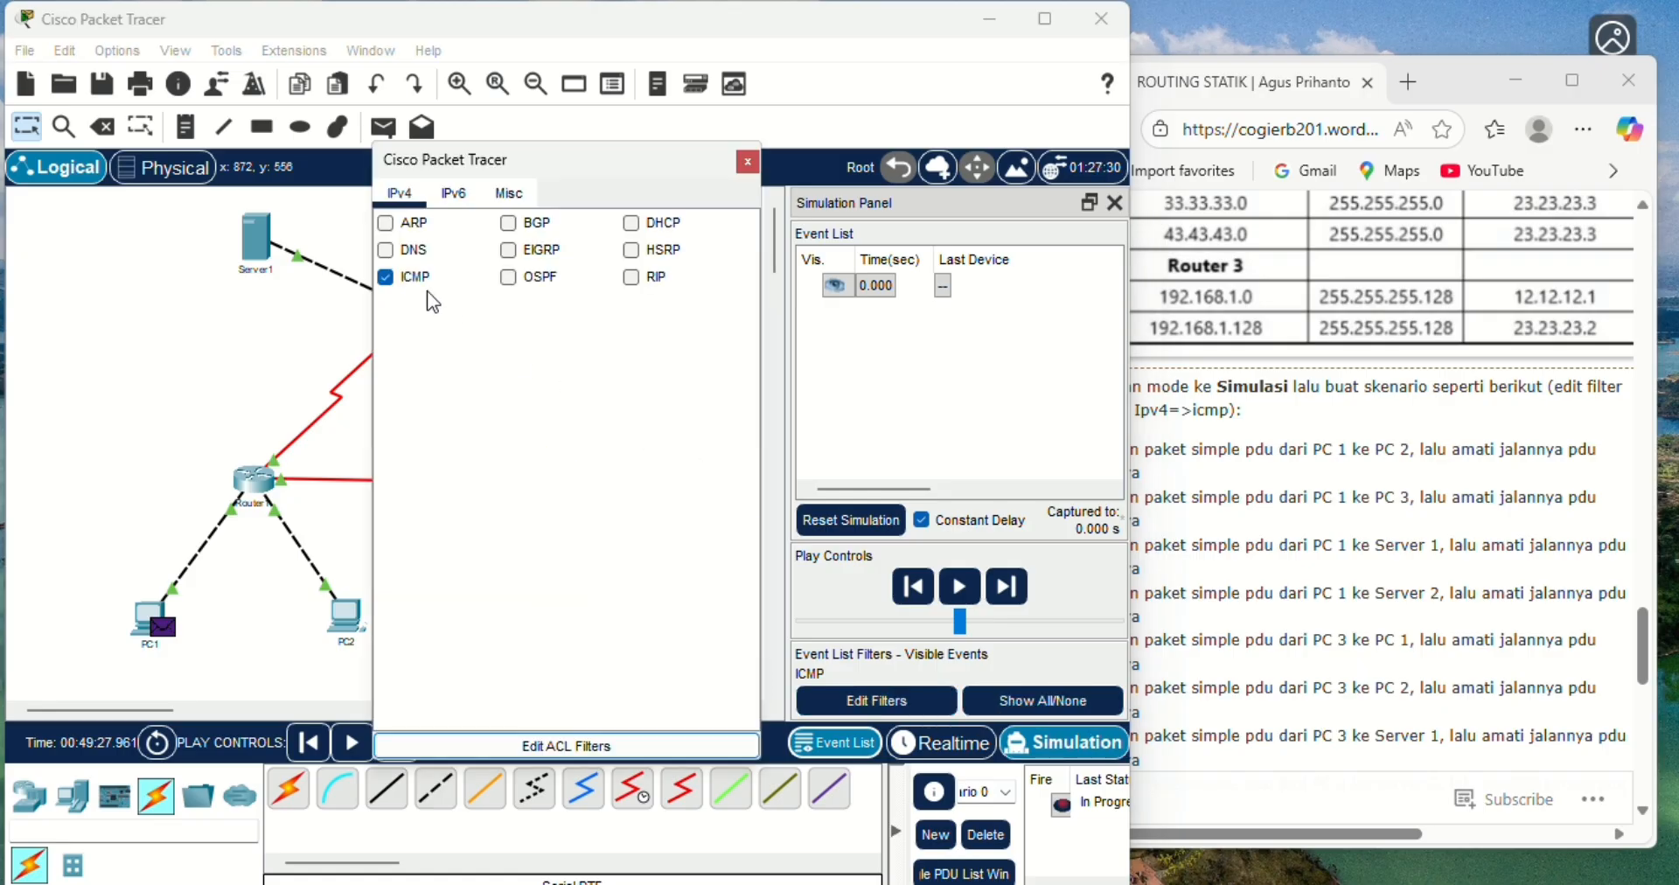
left_click(751, 166)
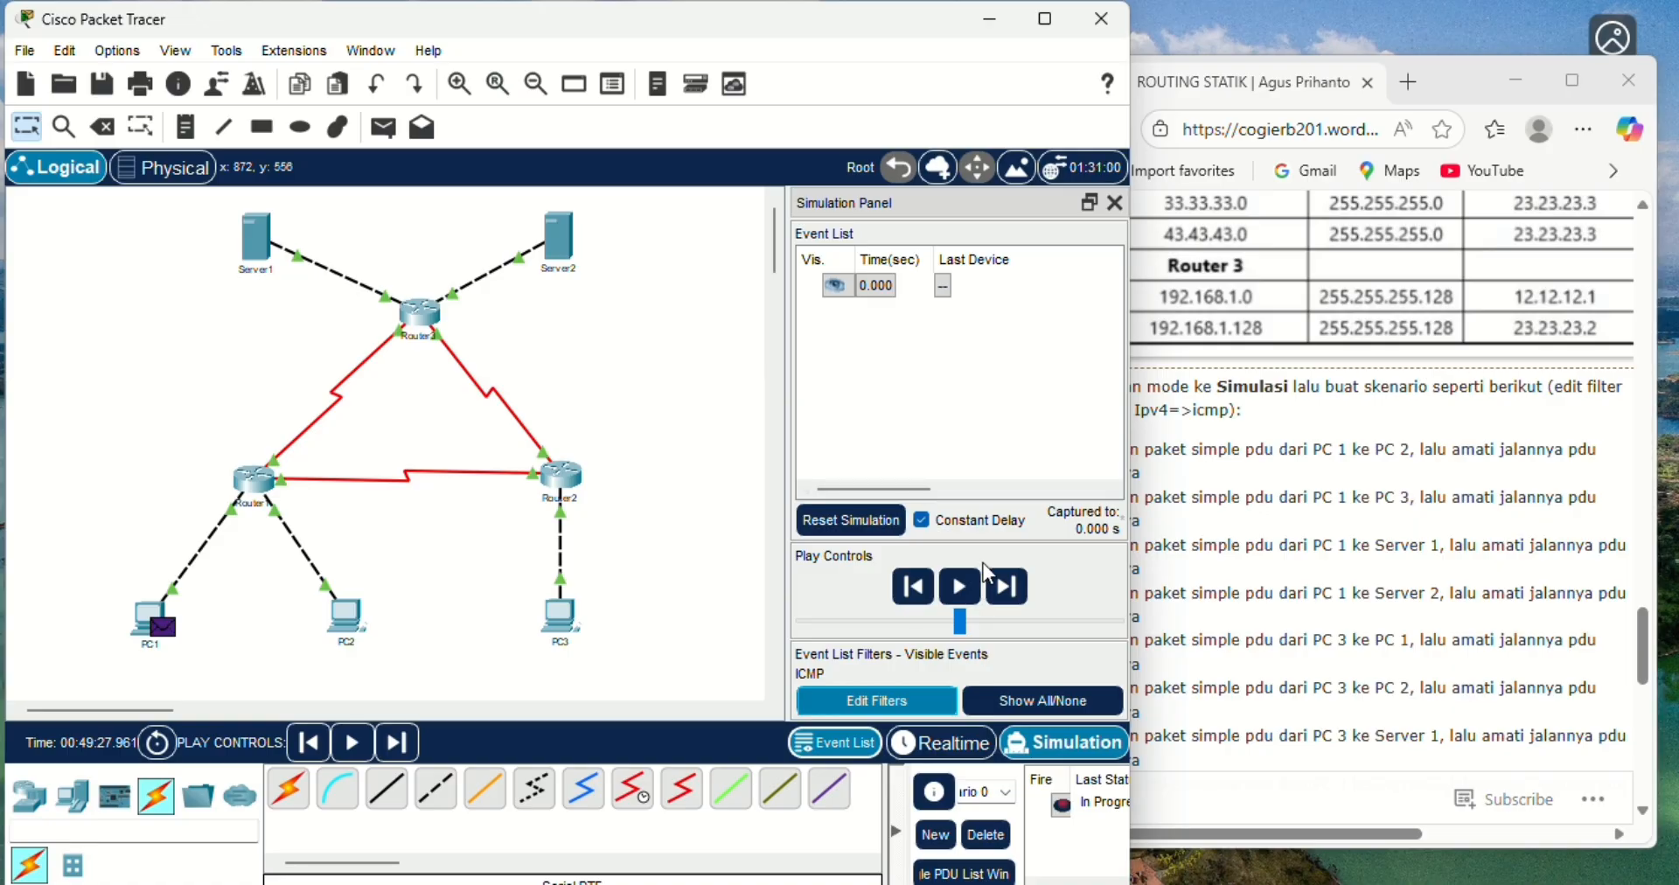
- Advance the PC1-to-PC2 simulation event by event until the reply returns to PC1, then delete the scenario
left_click(1006, 587)
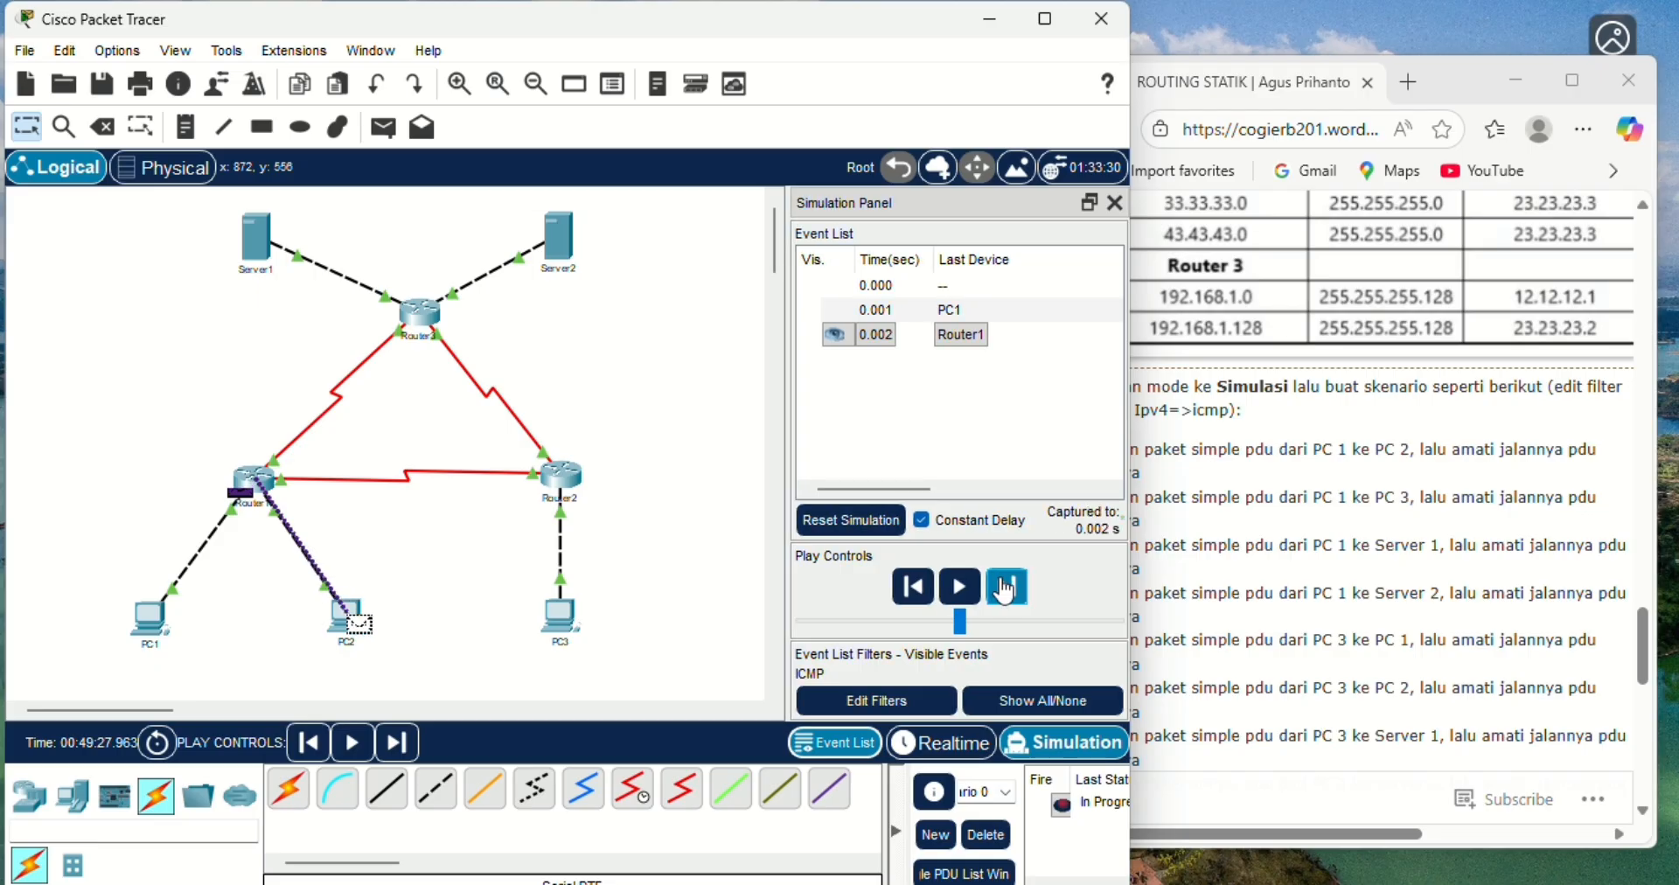
left_click(1006, 588)
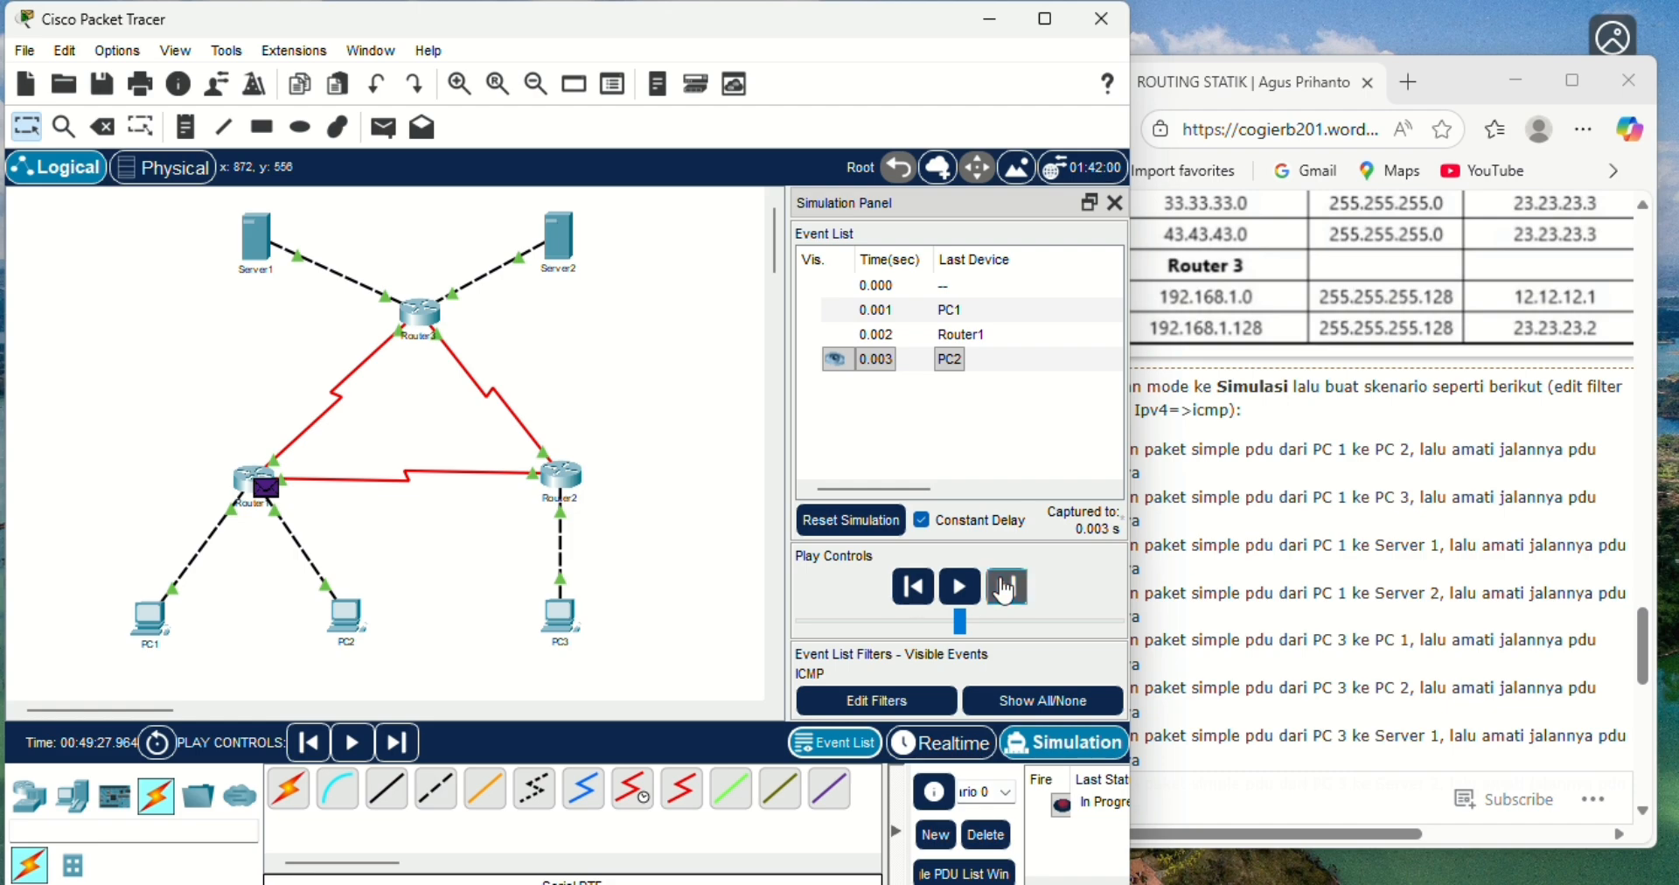
left_click(1005, 590)
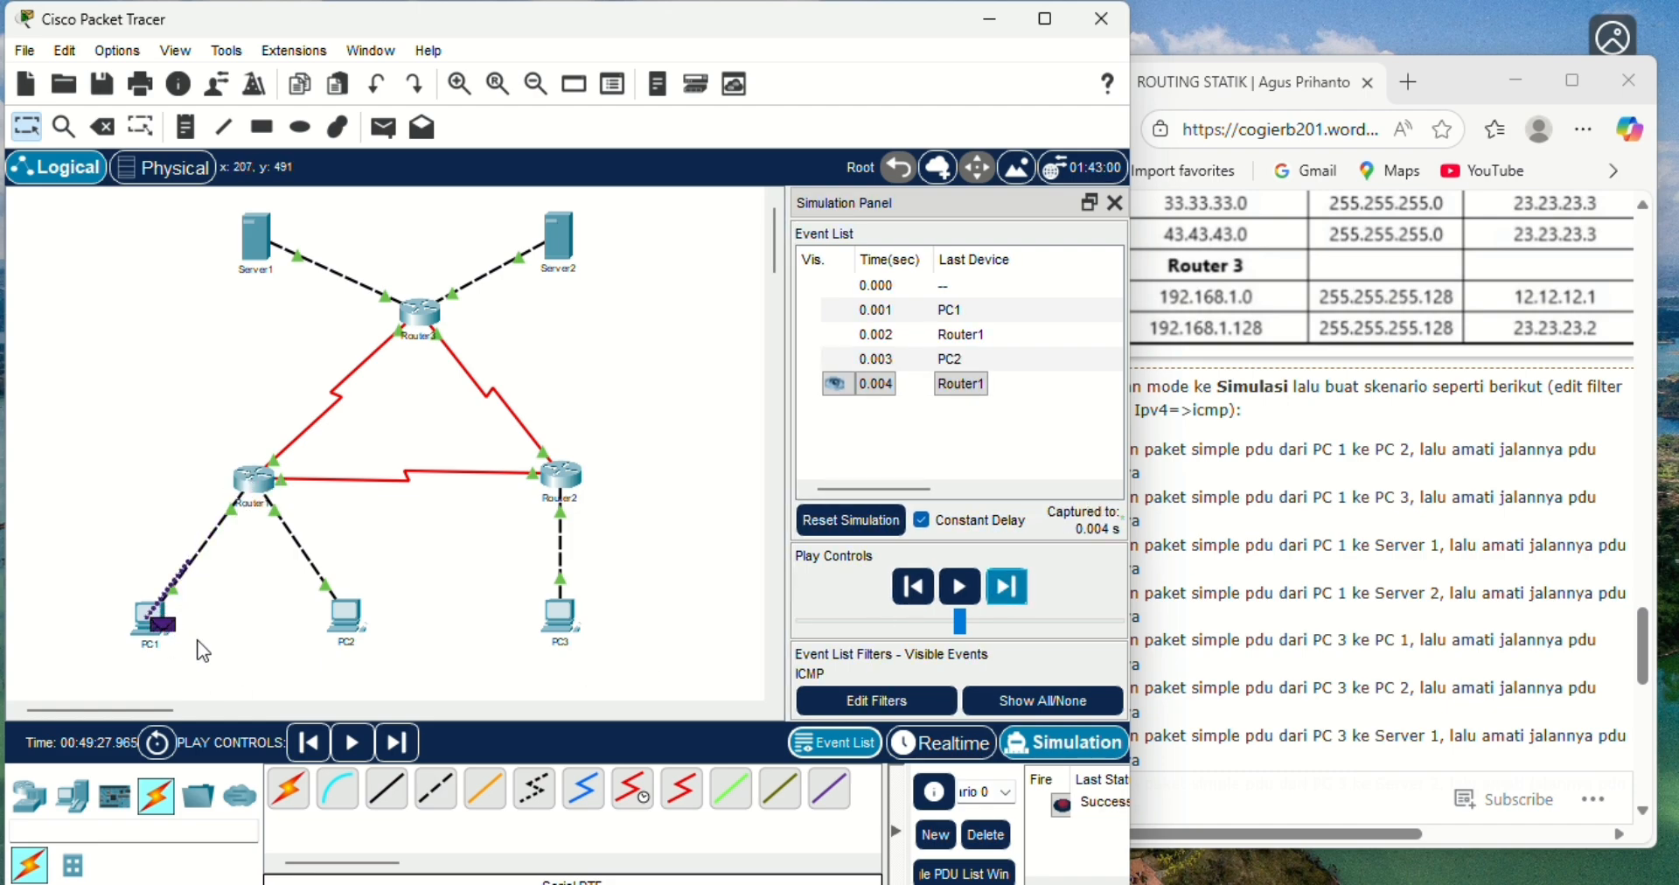
mouse_move(175, 654)
left_click(986, 835)
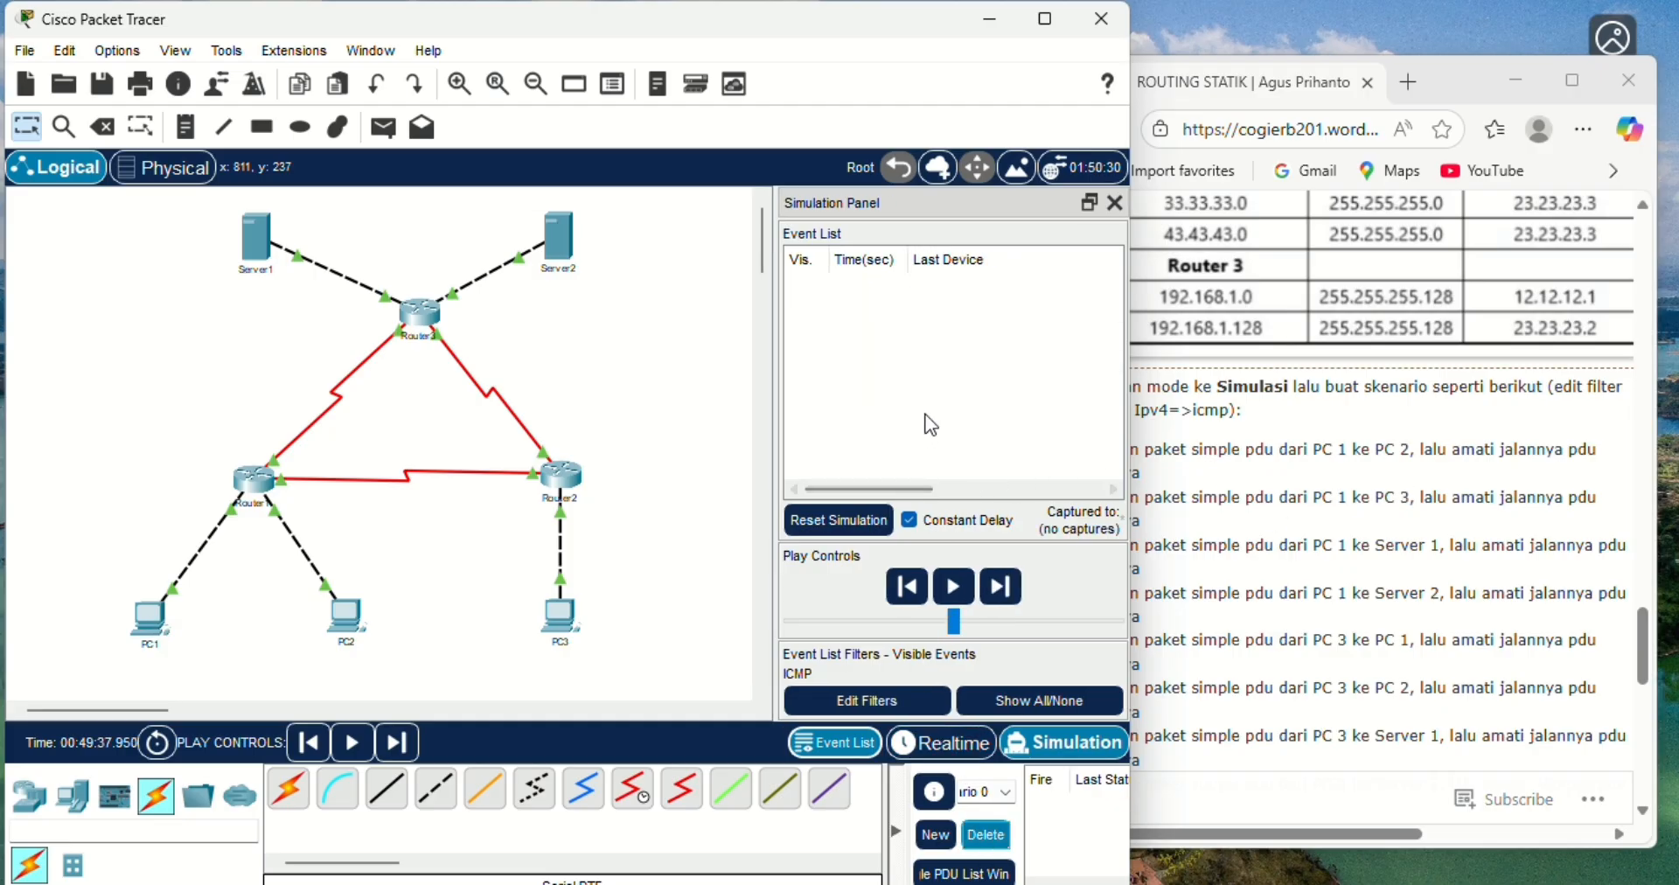
- Return to Realtime mode, add a simple PDU from PC1 to PC3, and switch to Simulation mode
left_click(948, 757)
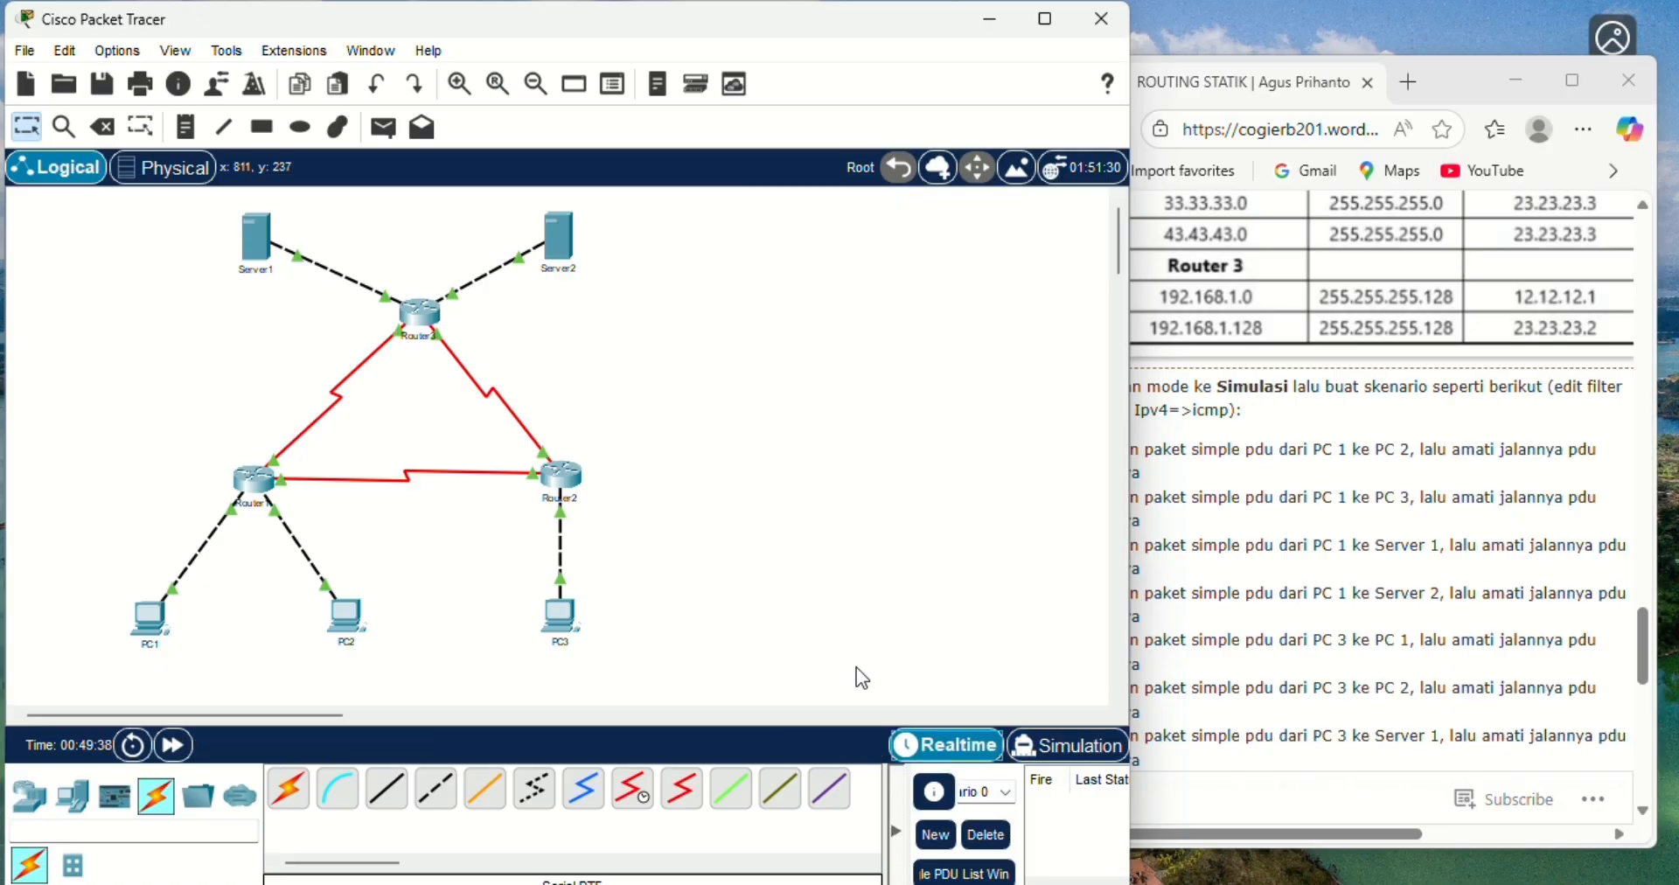
left_click(384, 133)
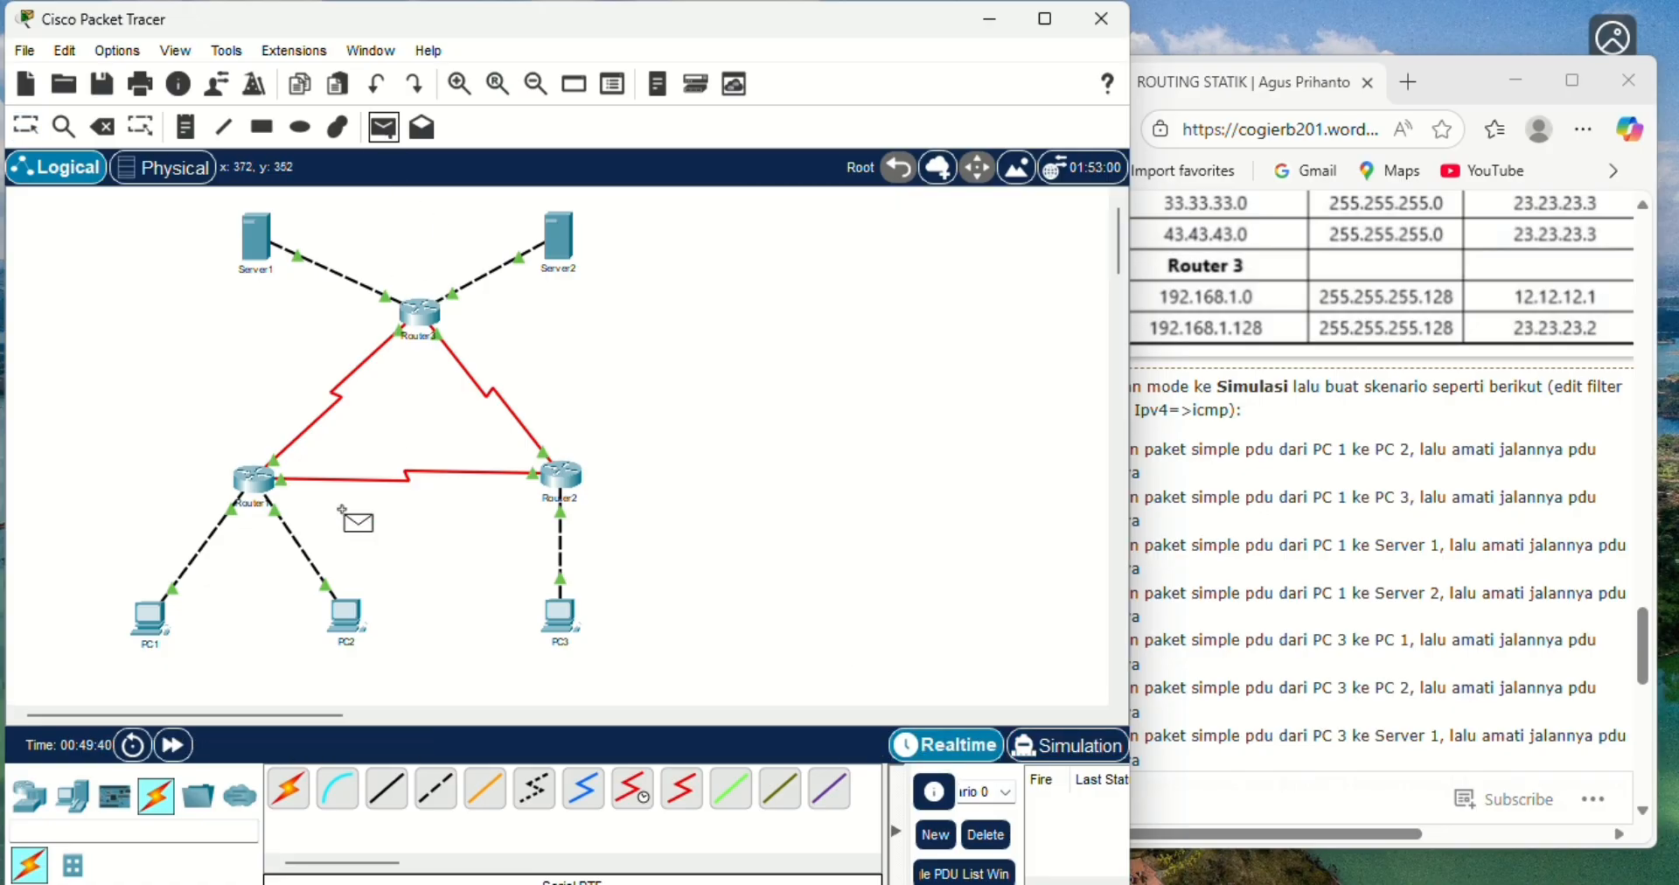
left_click(151, 613)
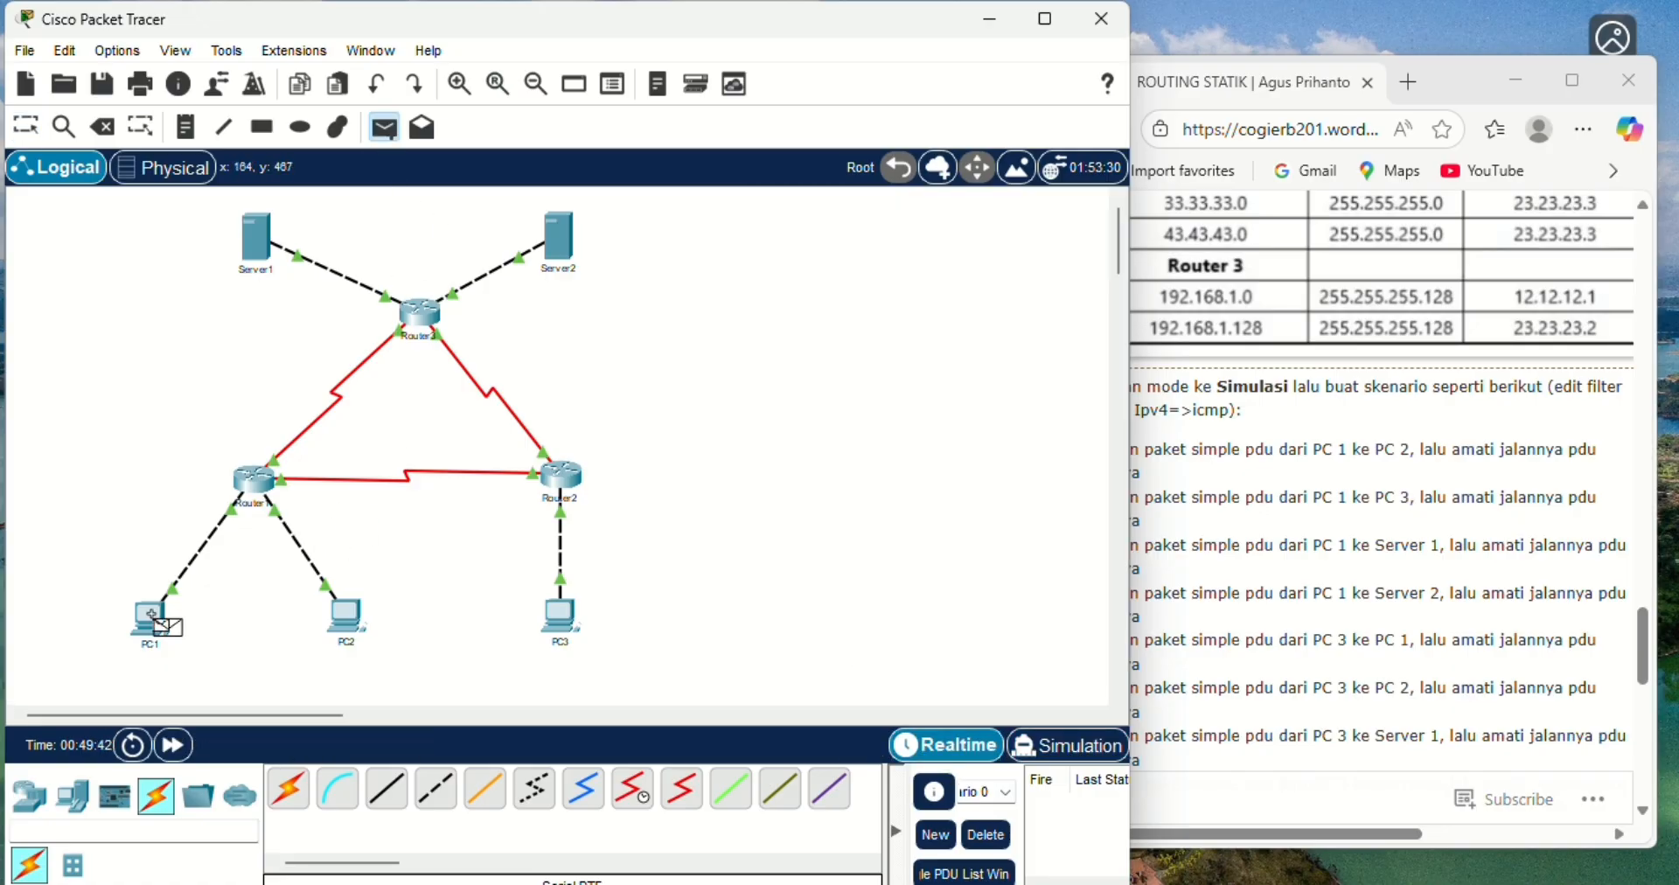
left_click(552, 618)
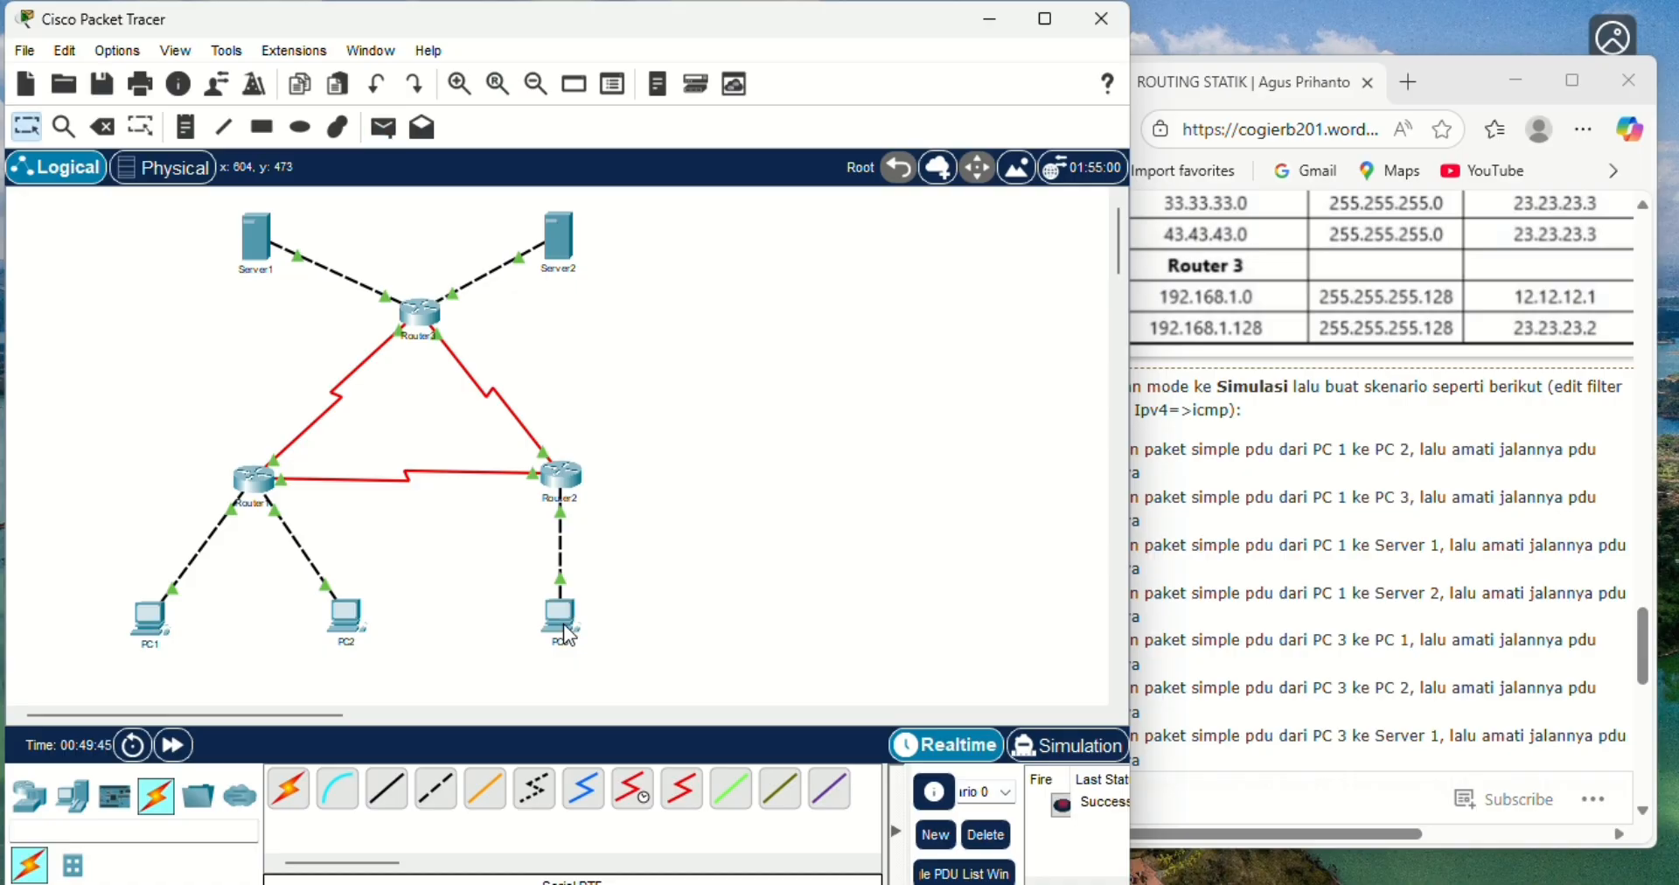
left_click(1059, 757)
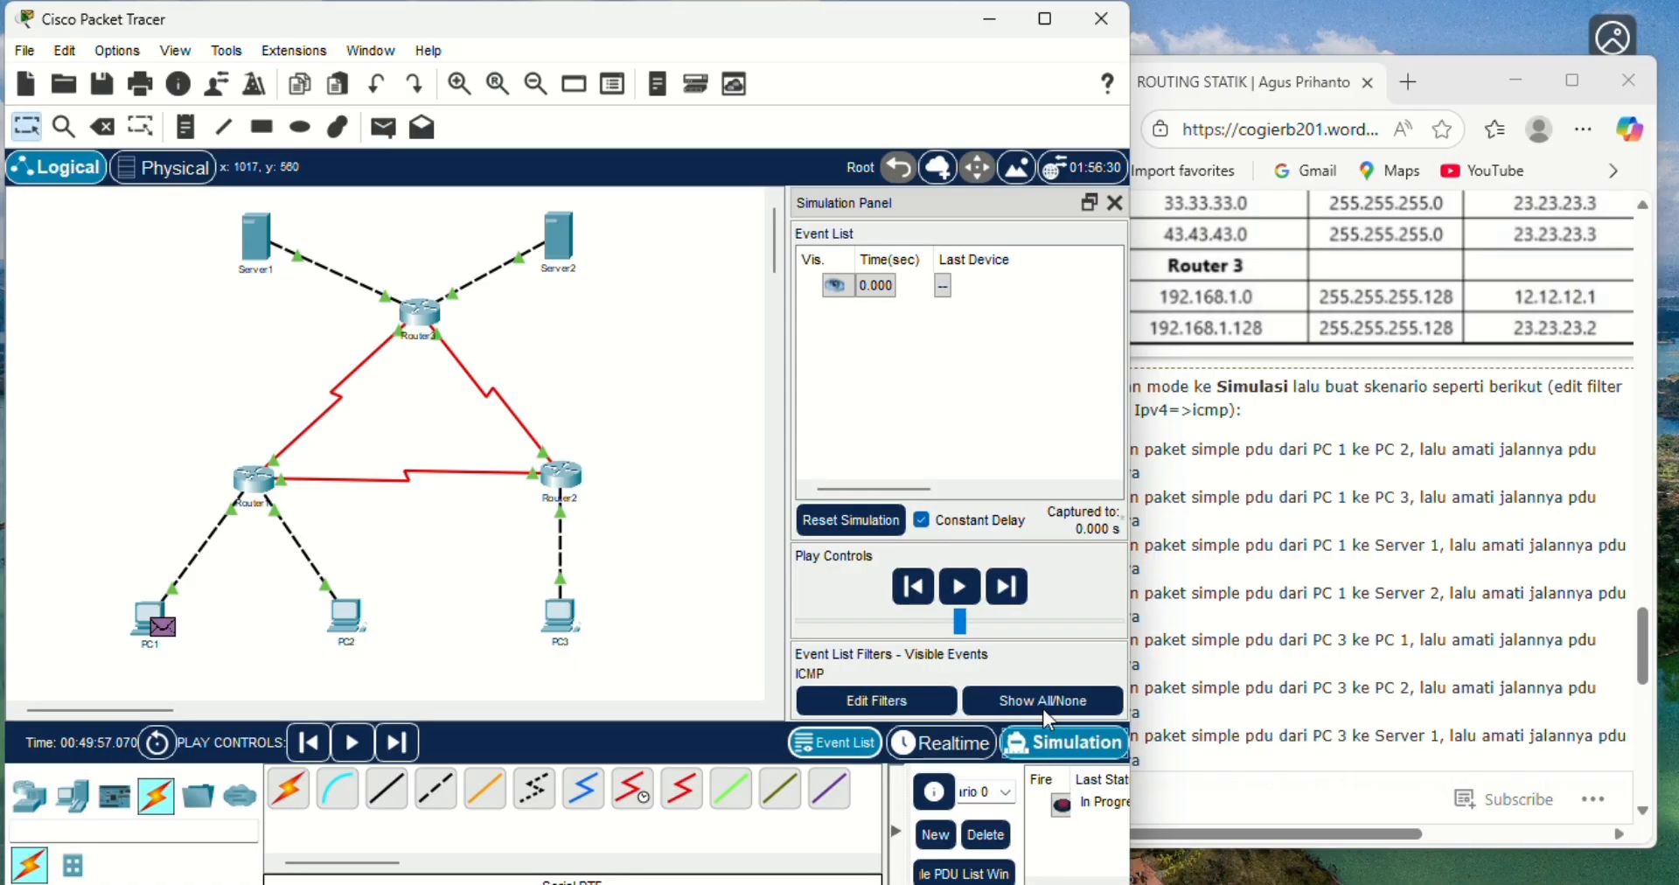
- Advance the PC1-to-PC3 simulation event by event until the reply returns to PC1, then delete the scenario
left_click(1008, 586)
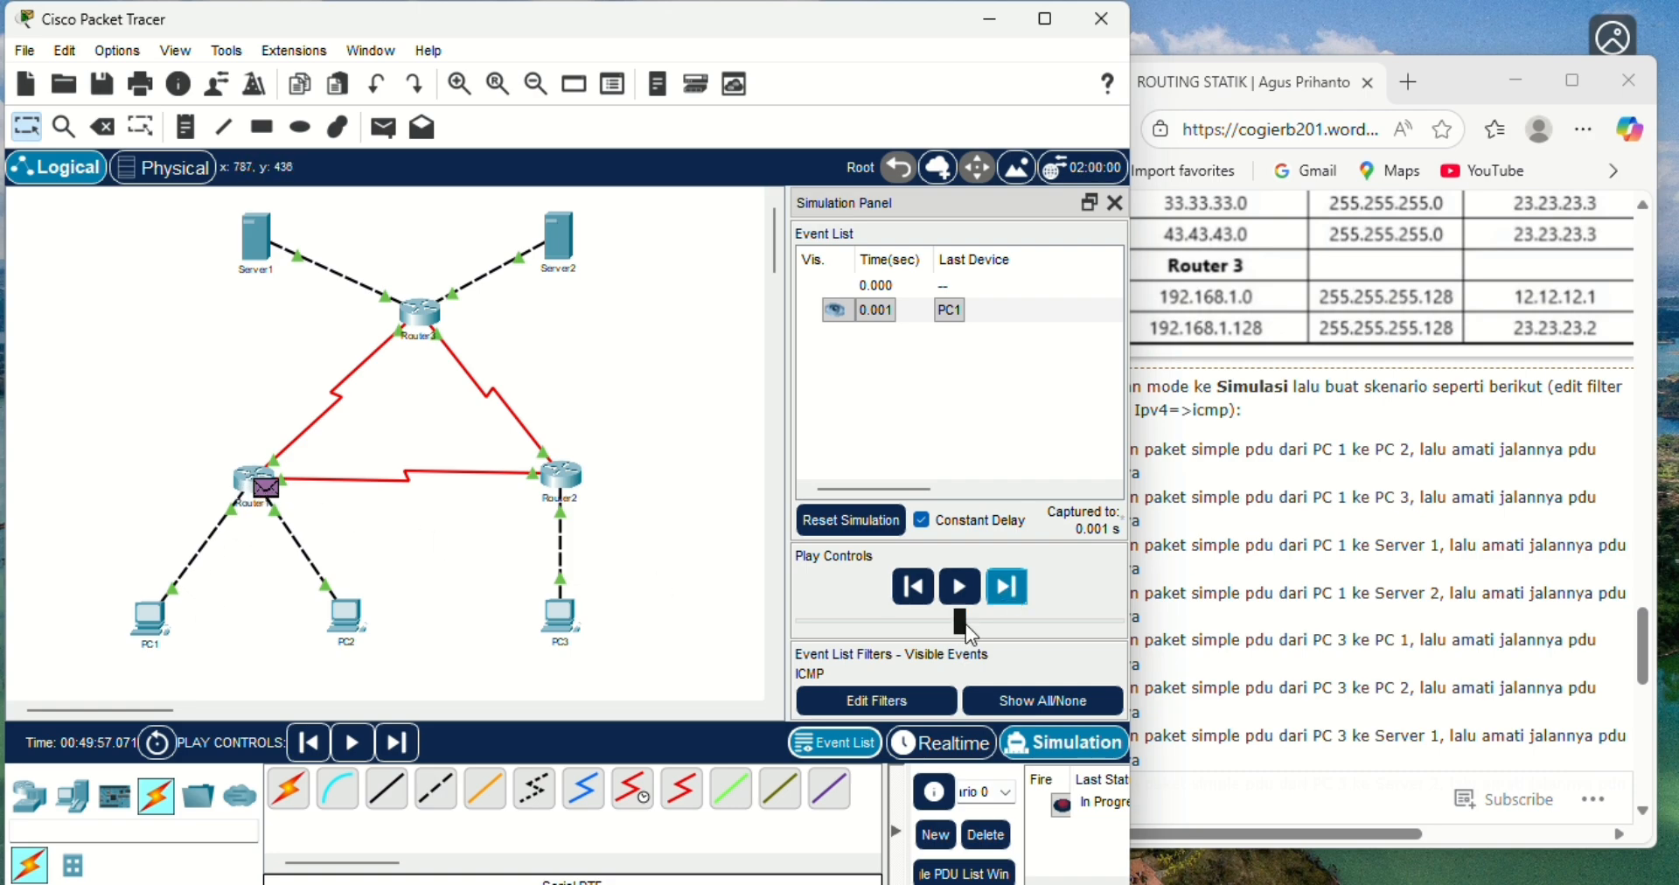
left_click(1012, 589)
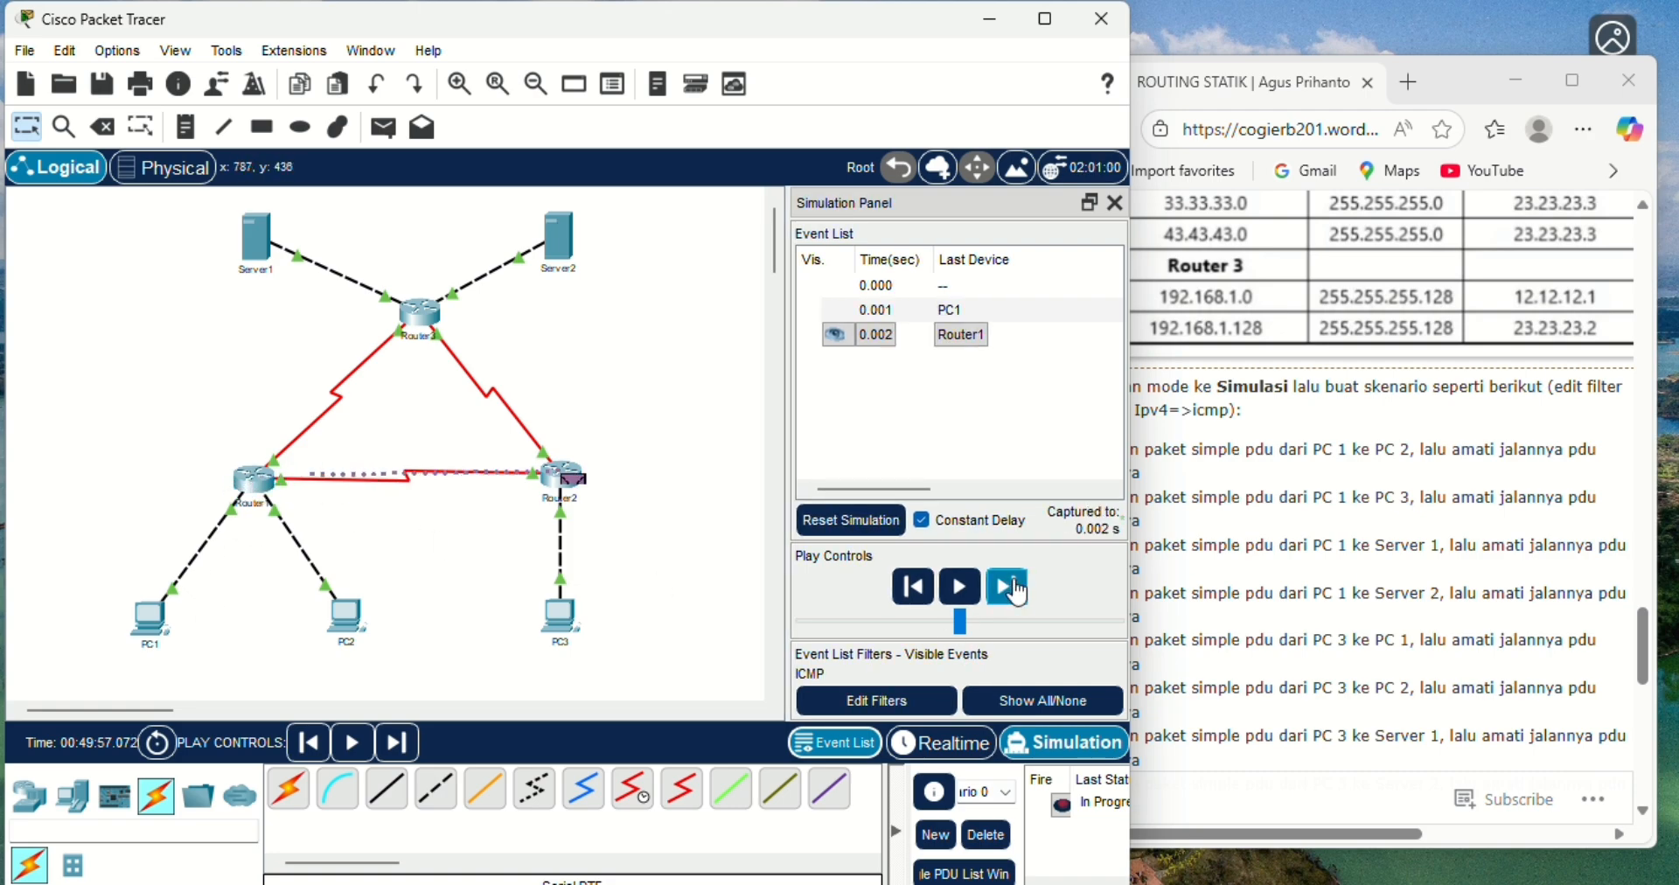
left_click(1014, 590)
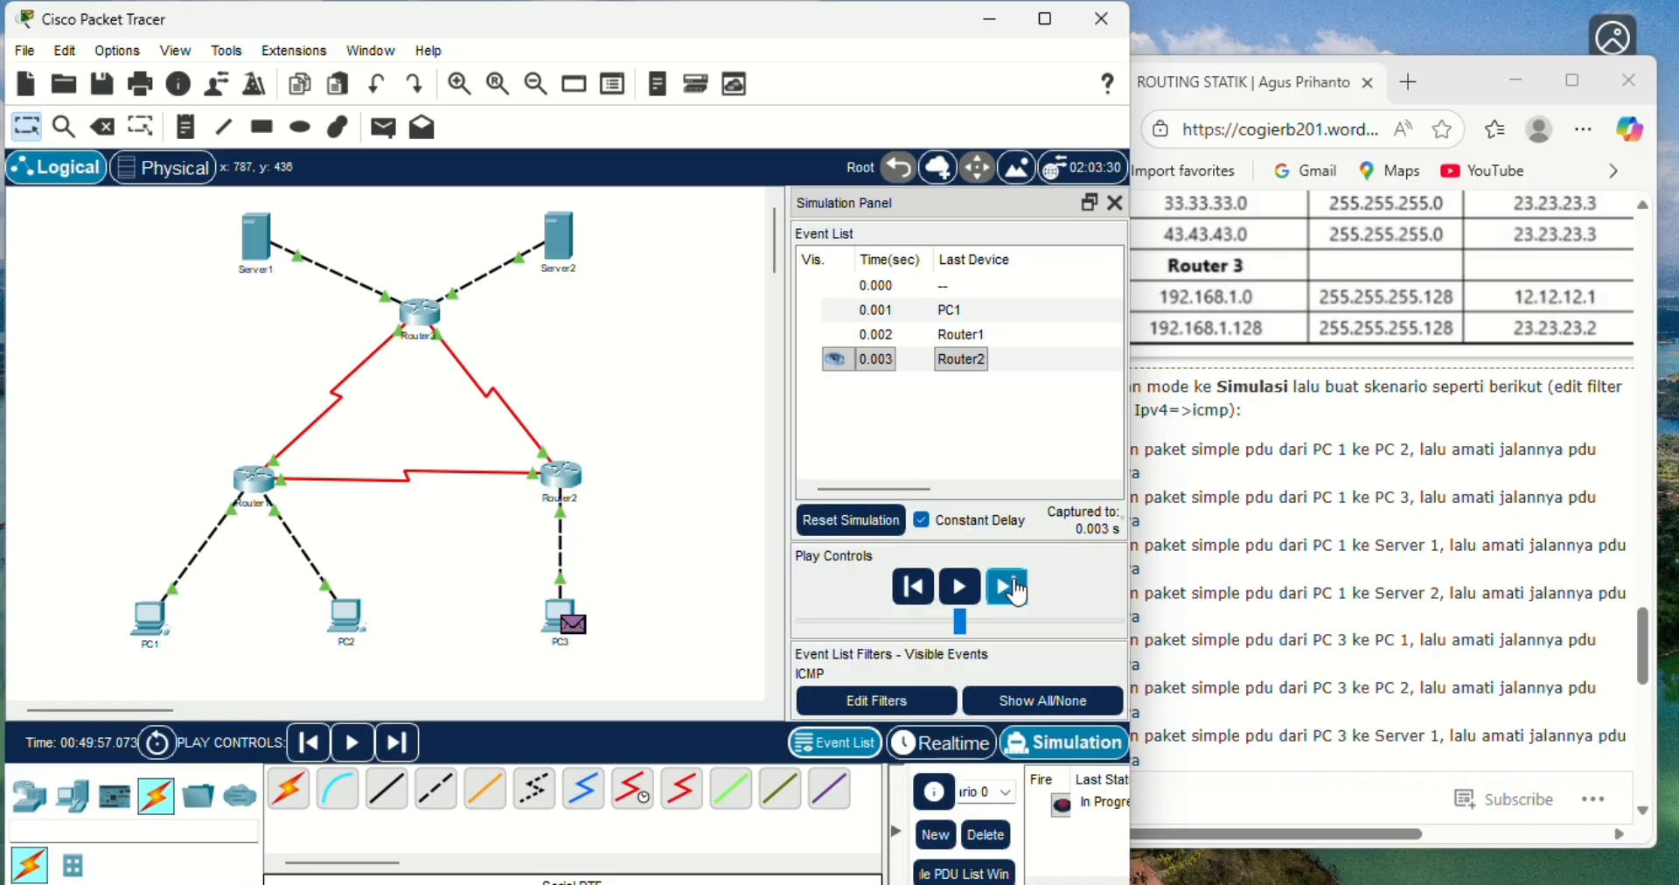
left_click(1015, 590)
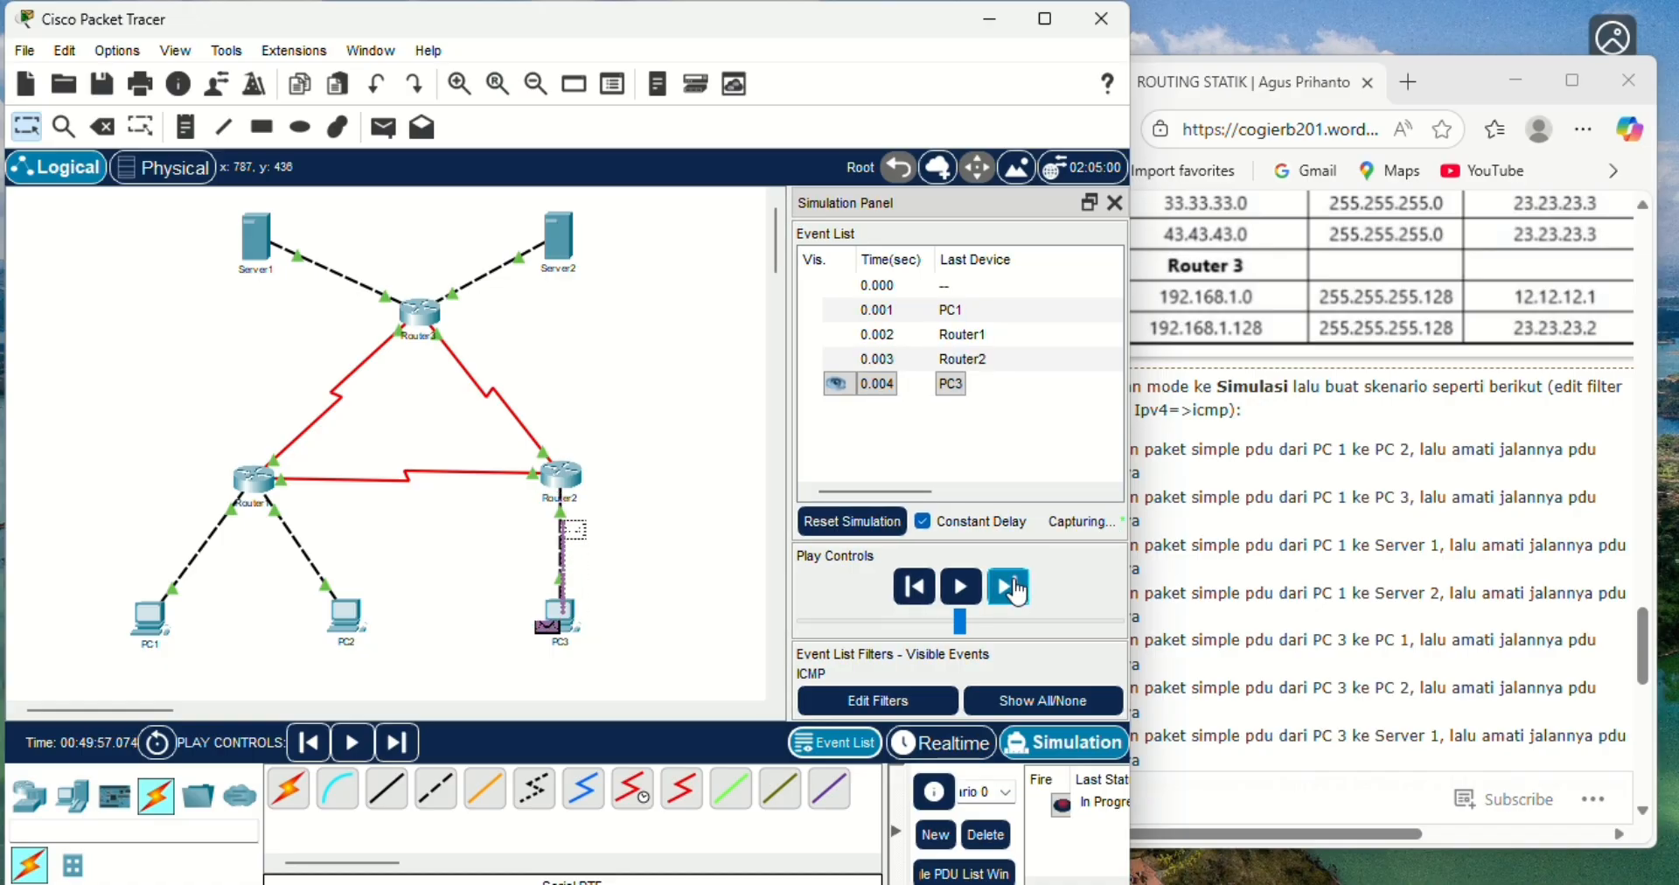
left_click(1014, 590)
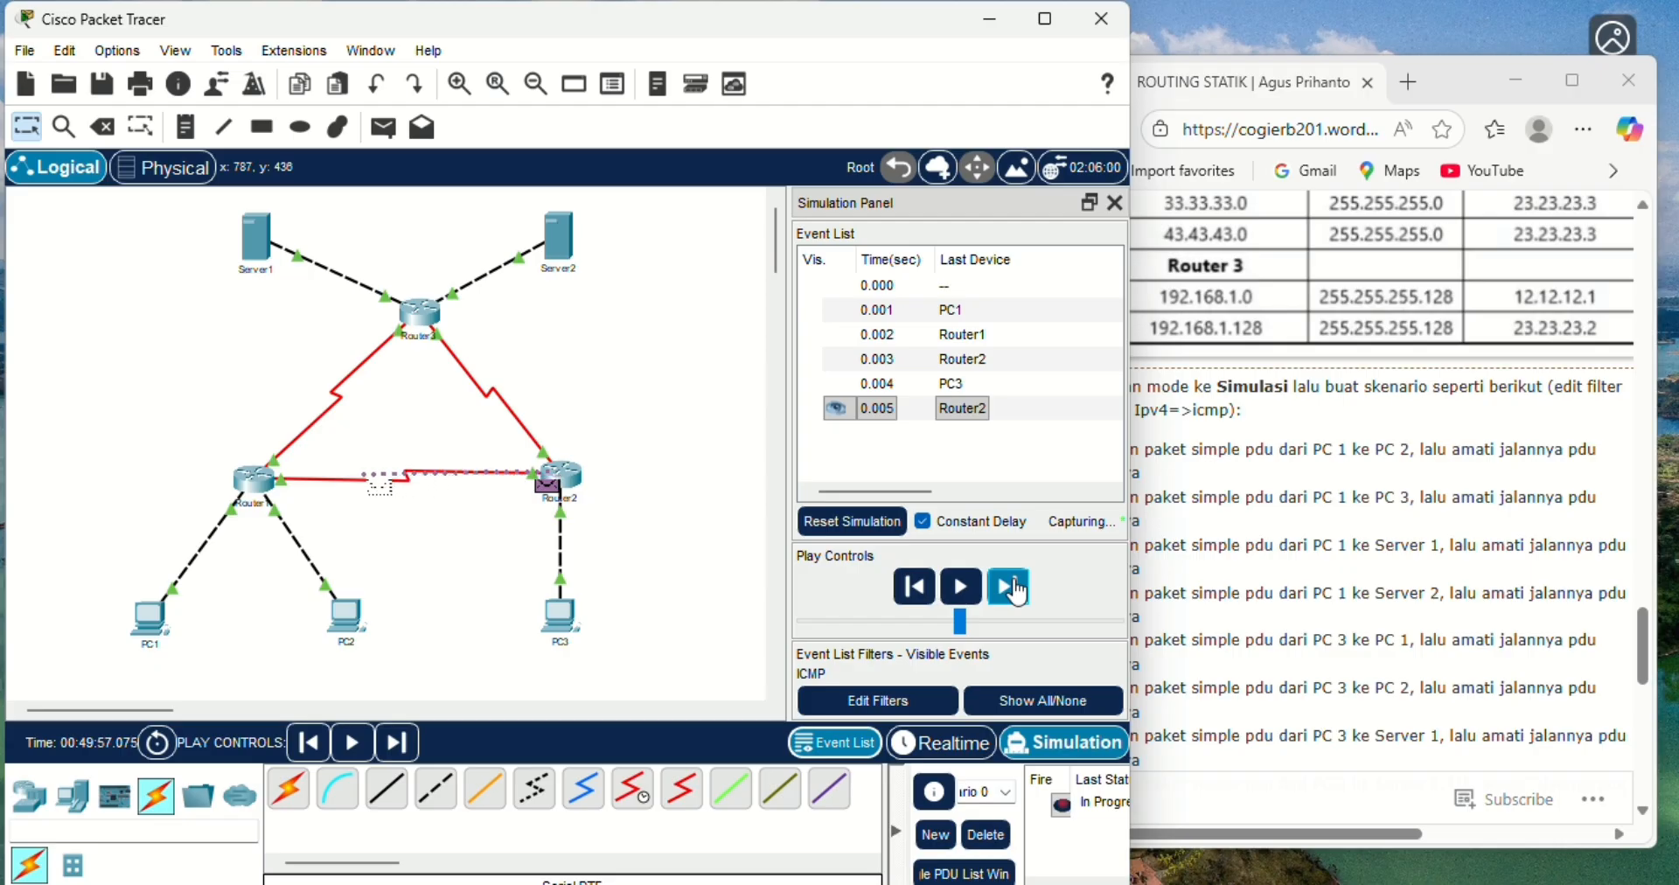
left_click(1014, 590)
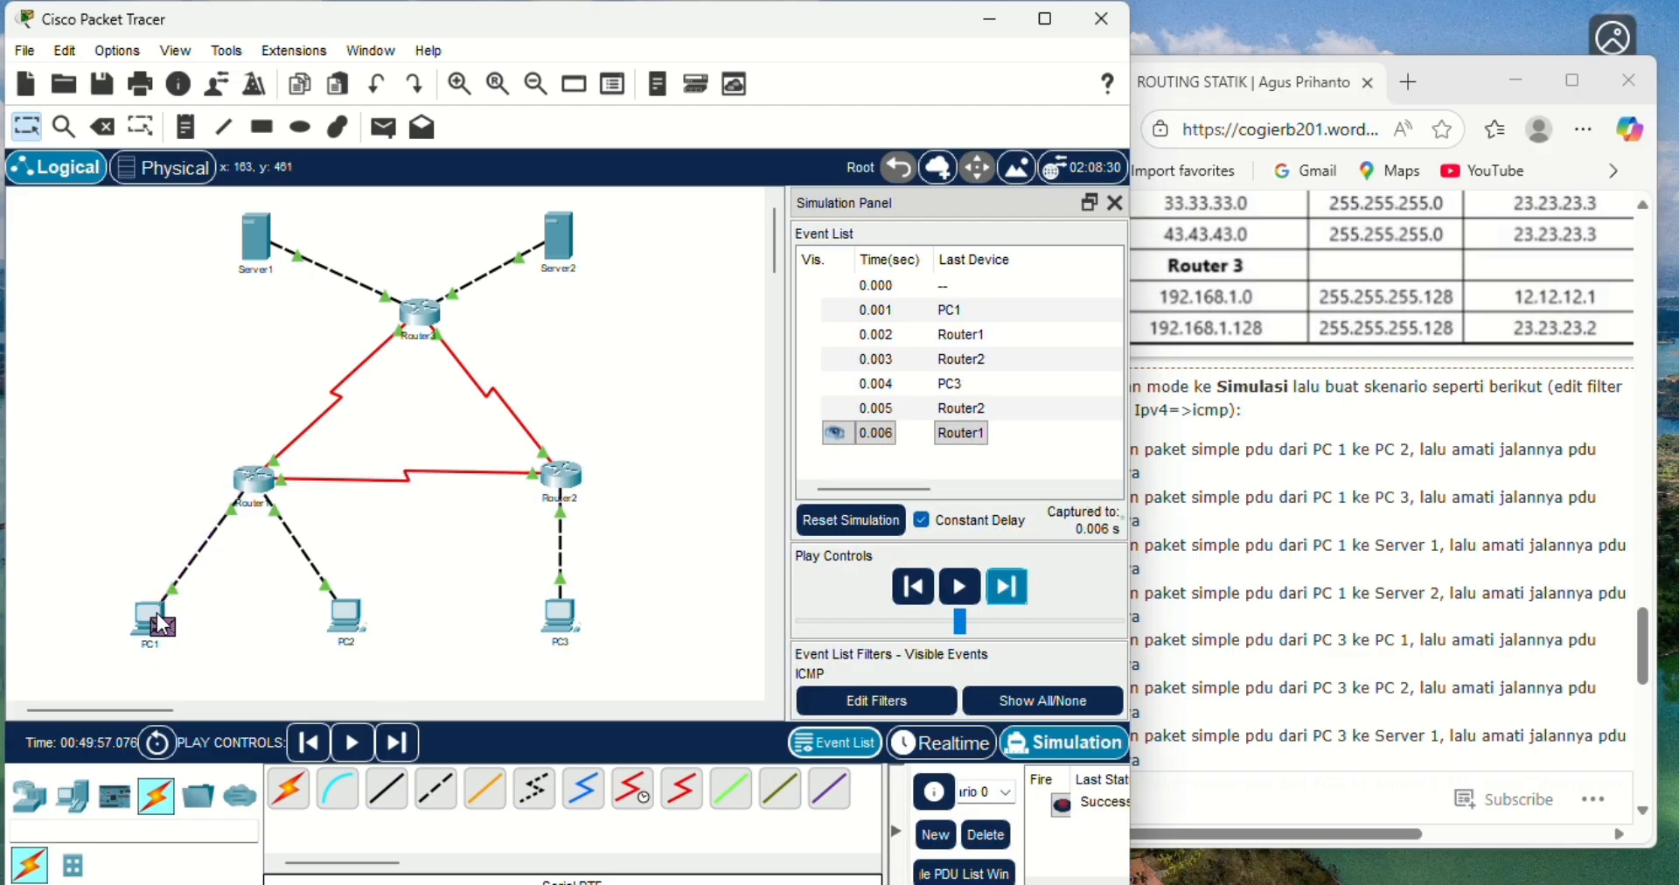
mouse_move(161, 624)
left_click(988, 835)
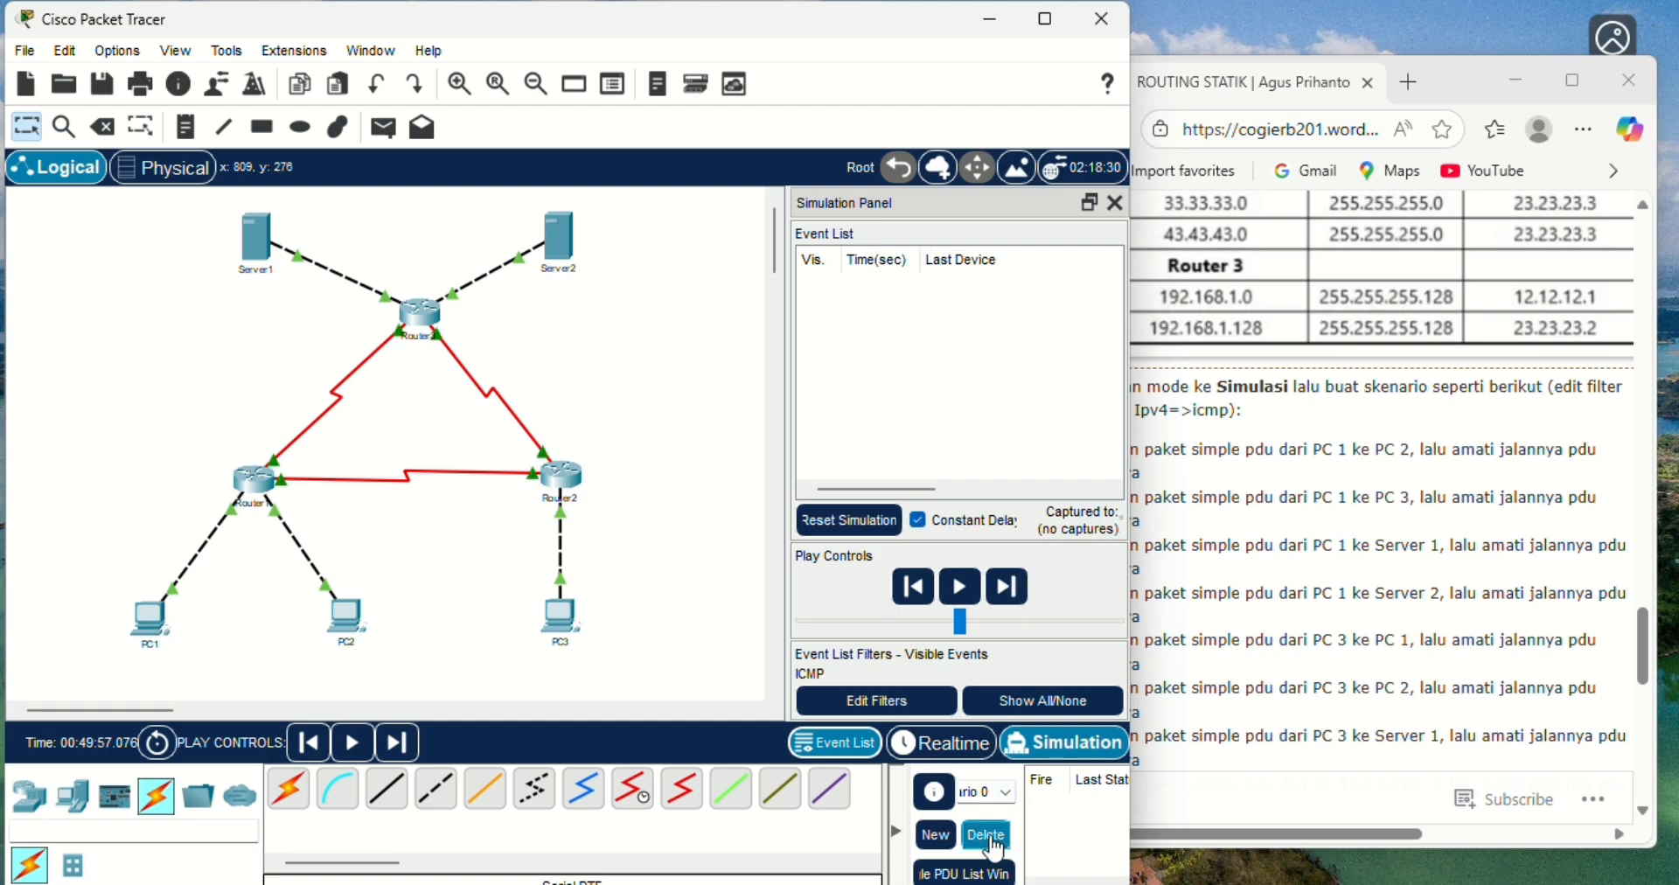
- Return to Realtime mode, add a simple PDU from PC1 to Server1, and switch to Simulation mode
left_click(961, 754)
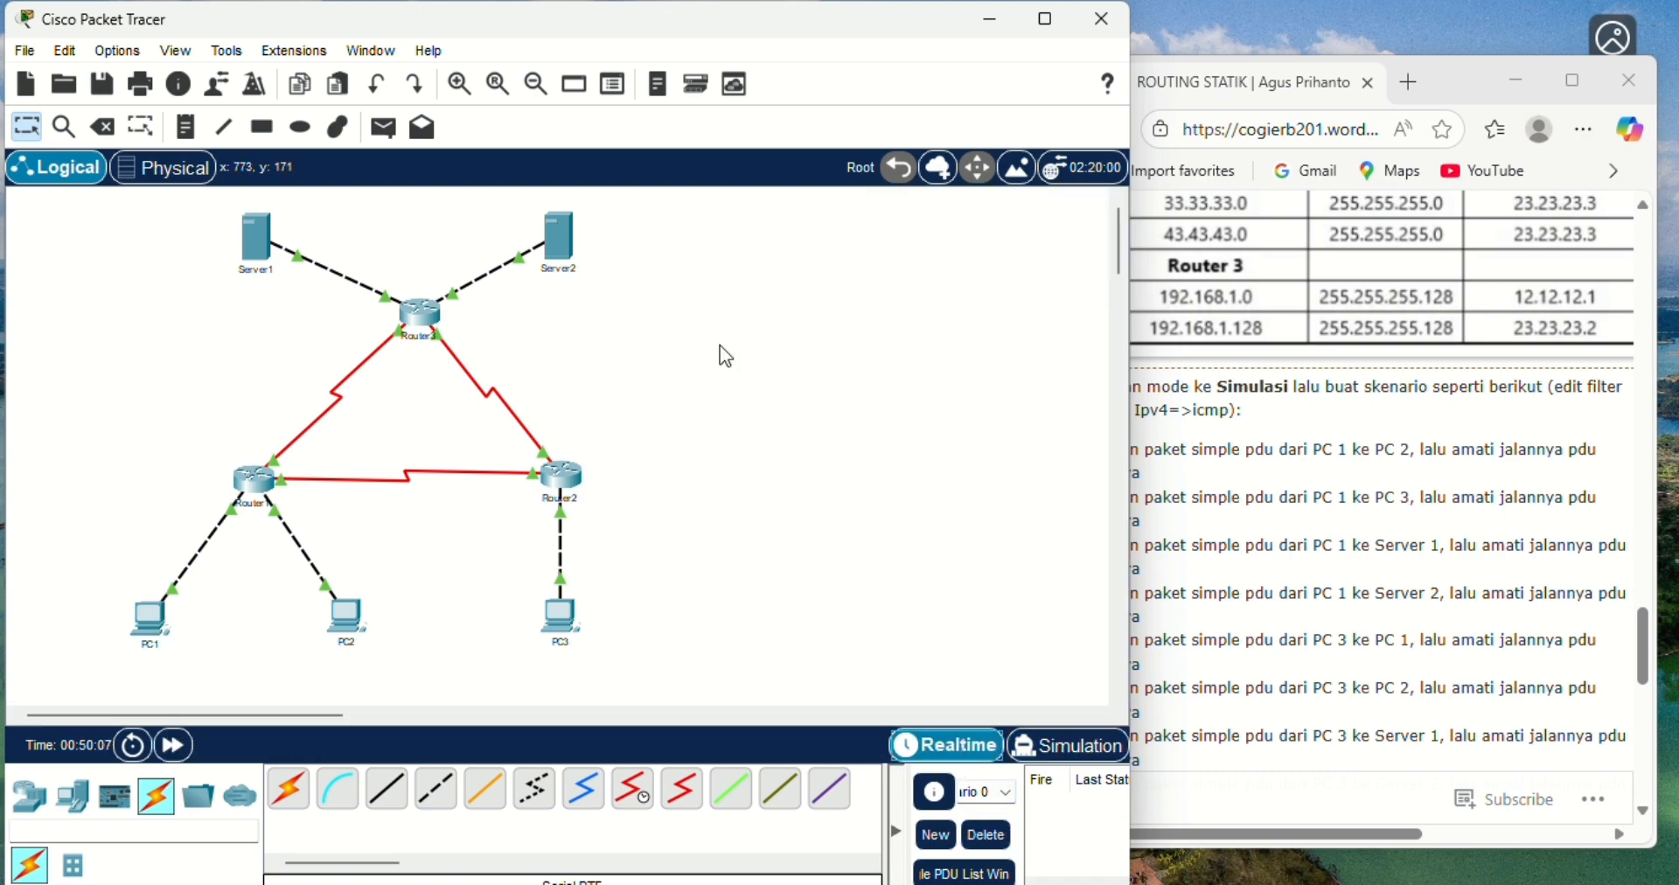
left_click(385, 128)
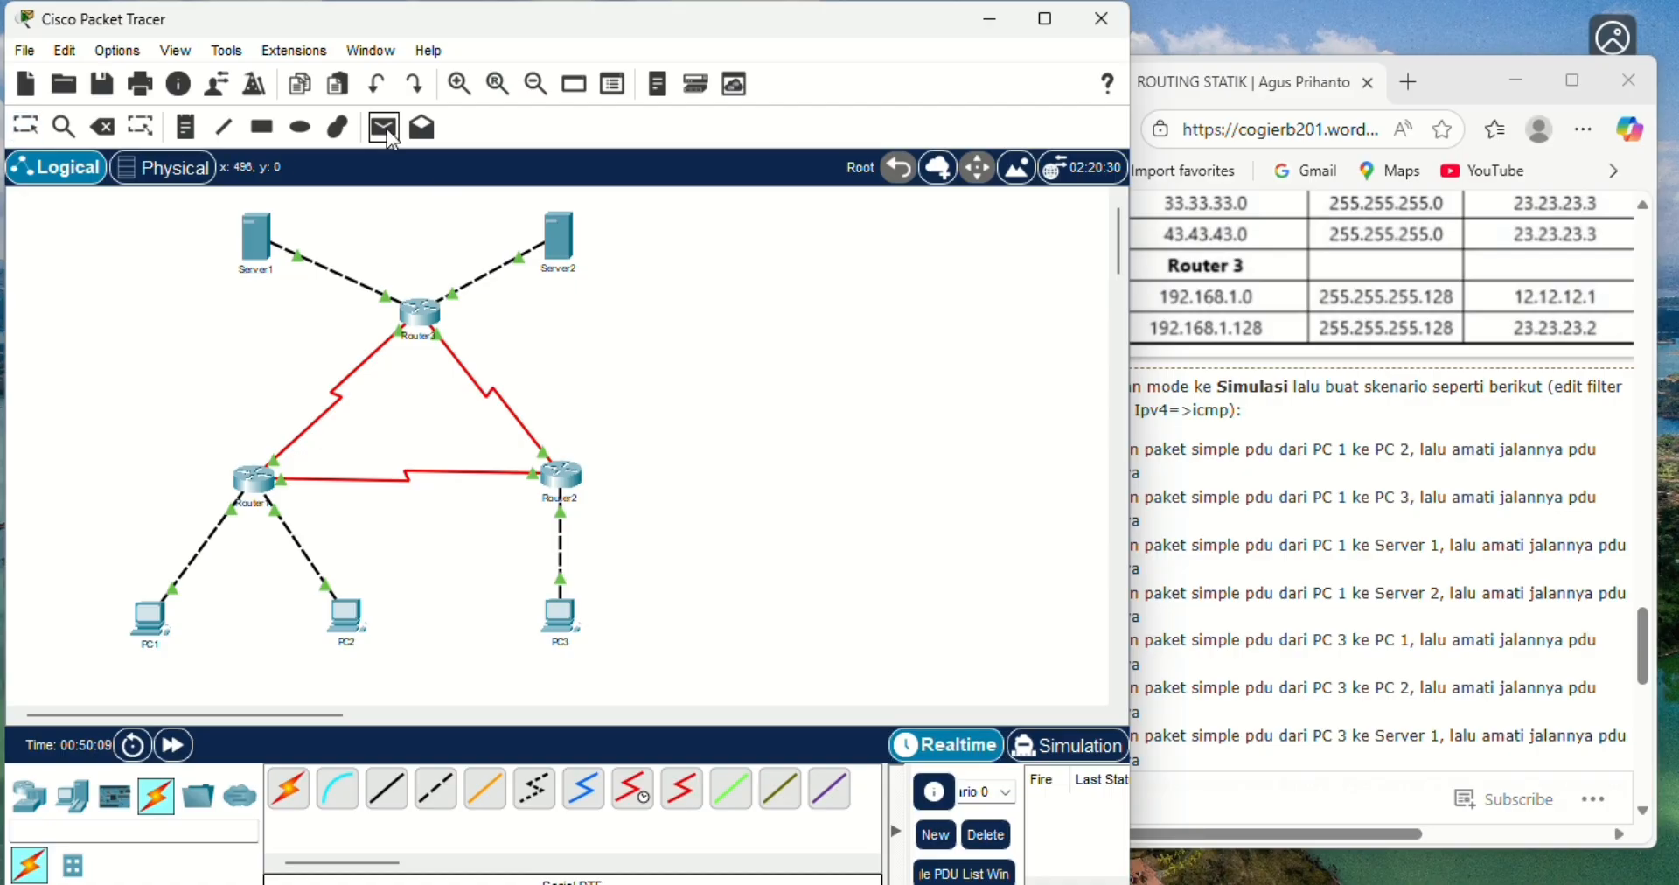
left_click(150, 619)
left_click(257, 235)
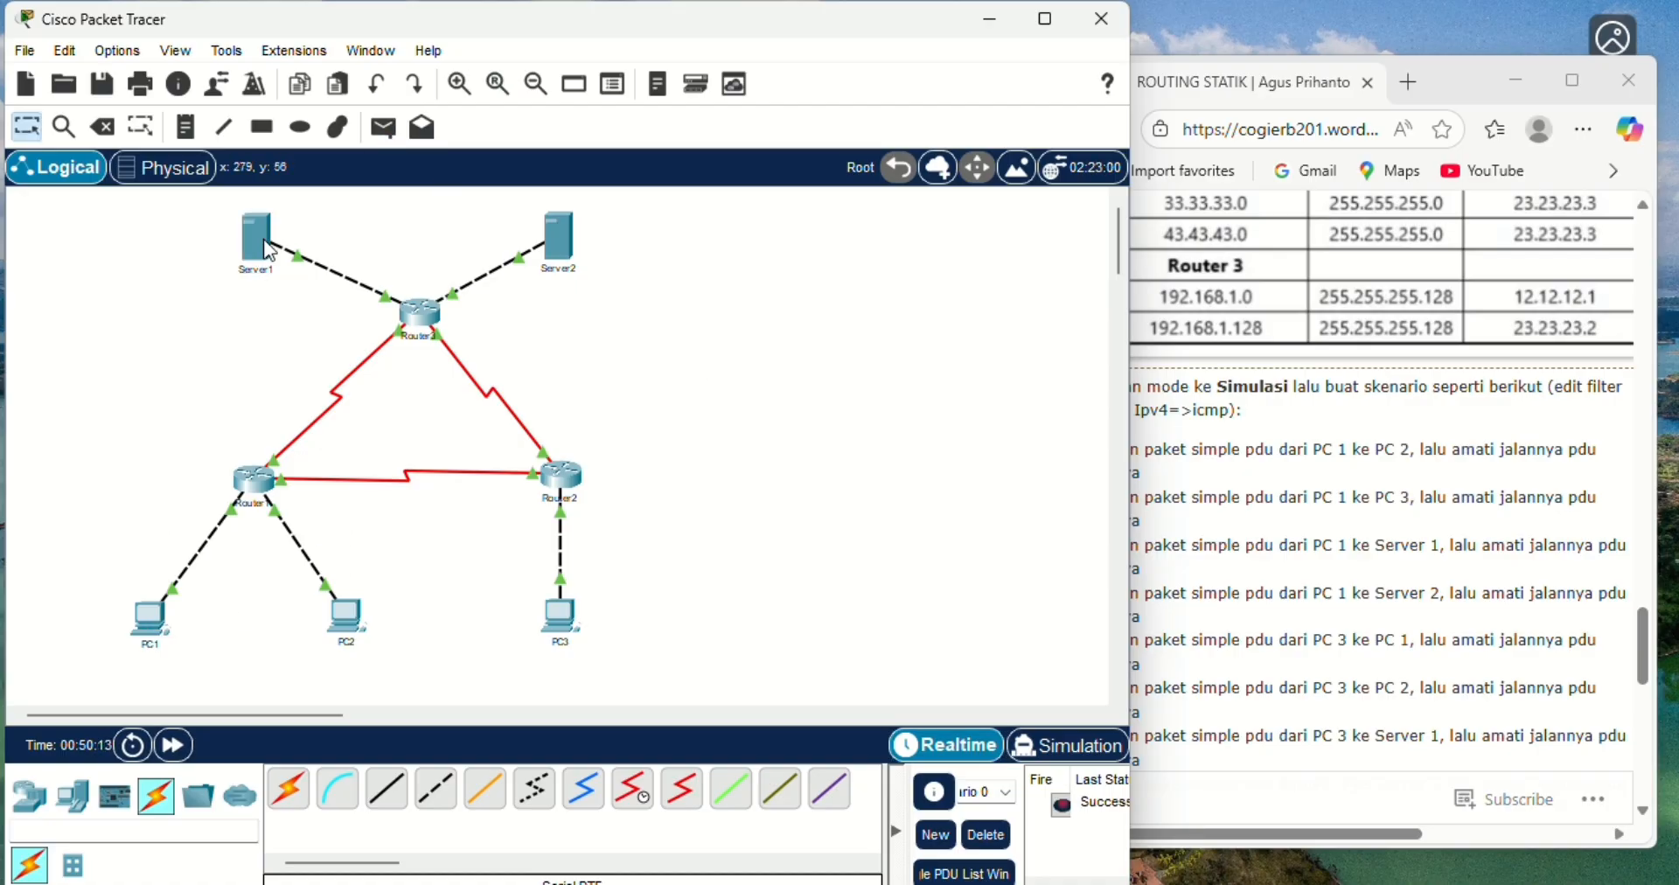
left_click(1100, 754)
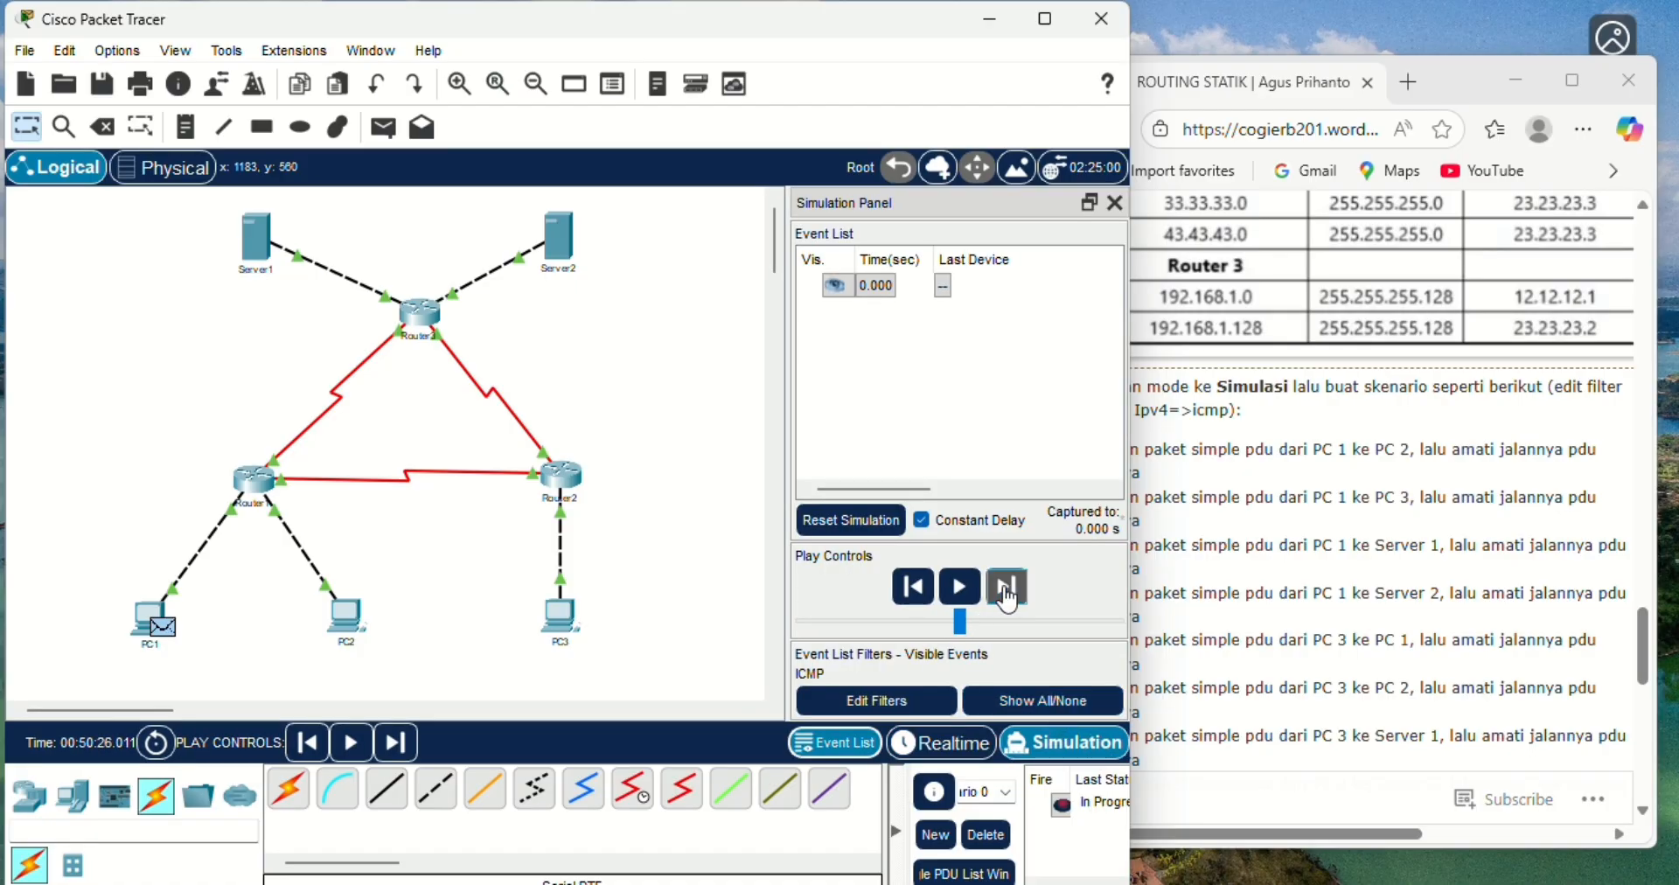
- Advance the PC1-to-Server1 simulation event by event until the reply returns to PC1, then delete the scenario
left_click(1008, 587)
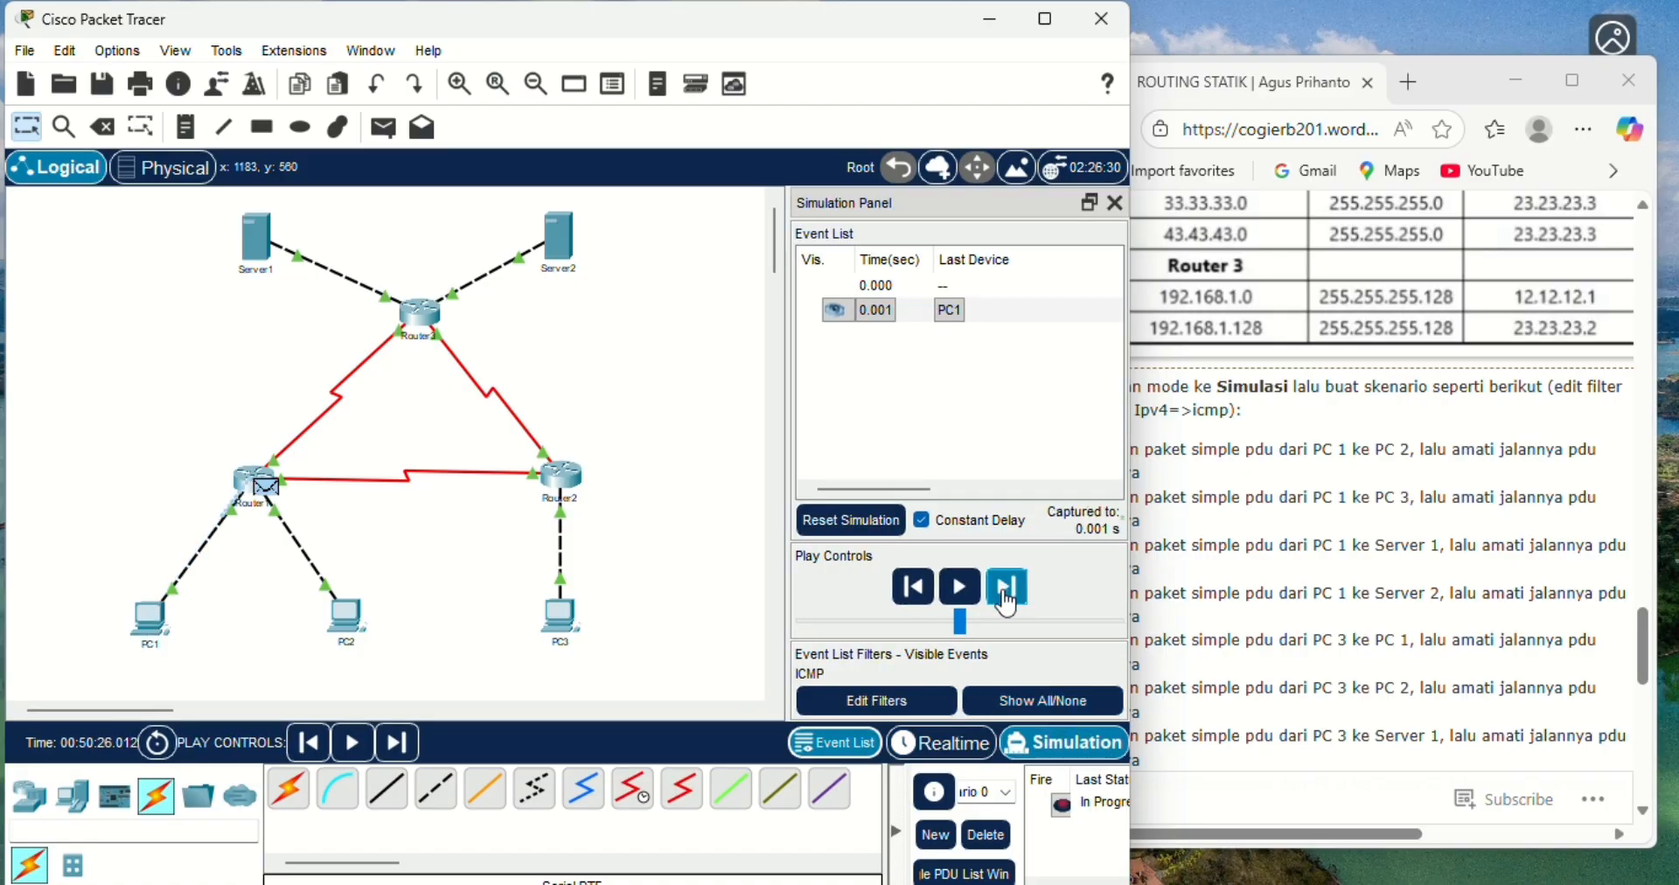
left_click(1008, 593)
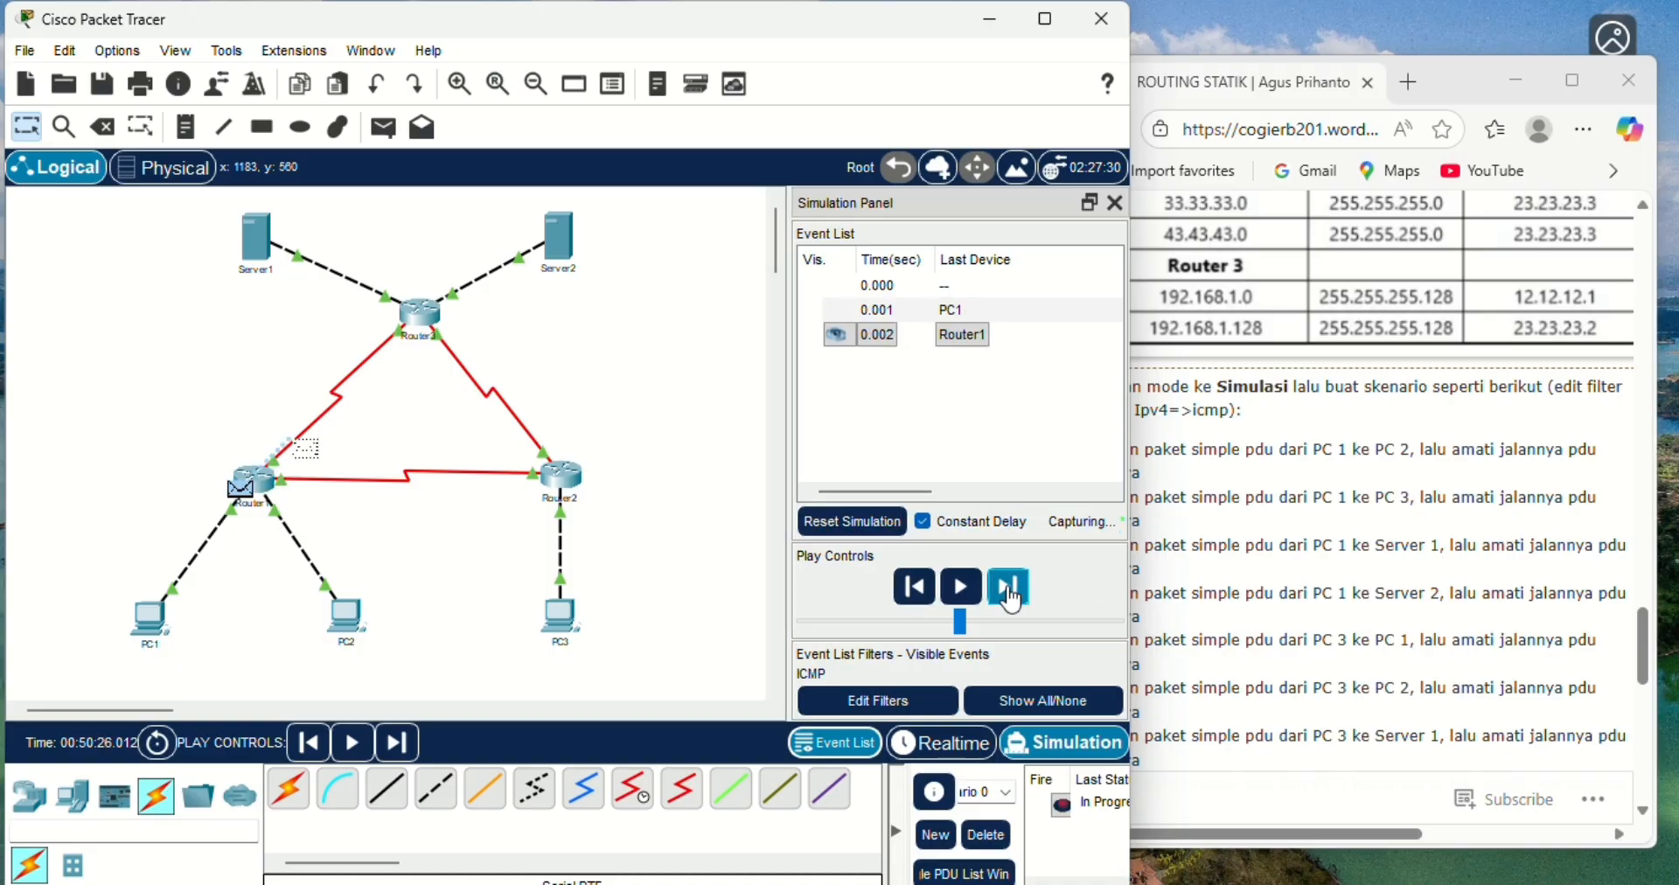
left_click(1008, 593)
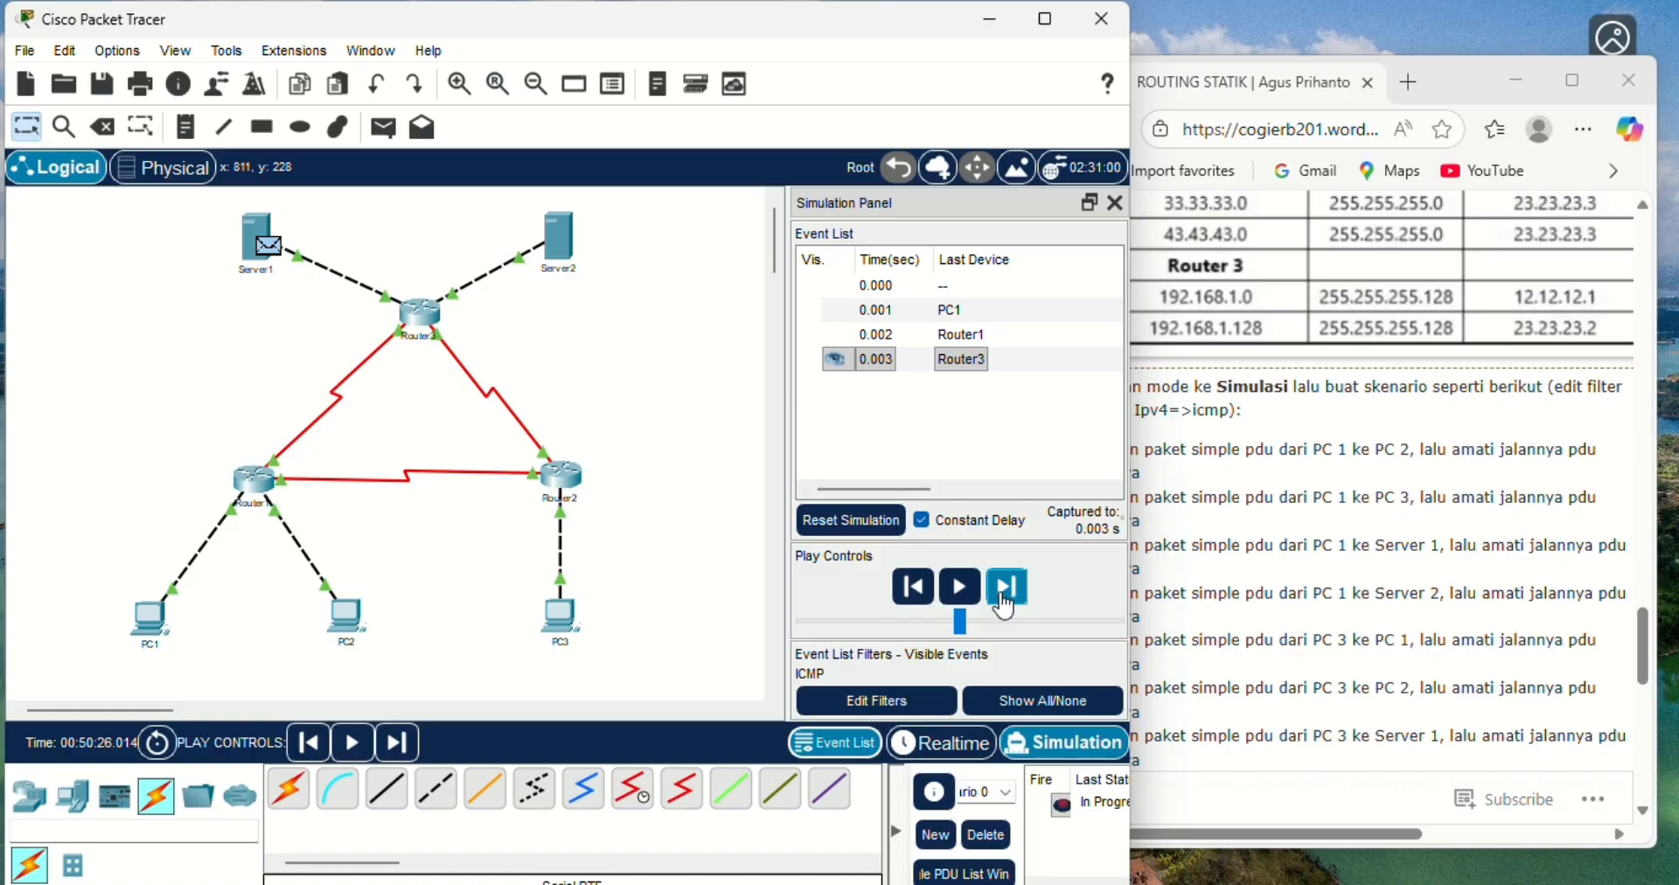
left_click(1003, 602)
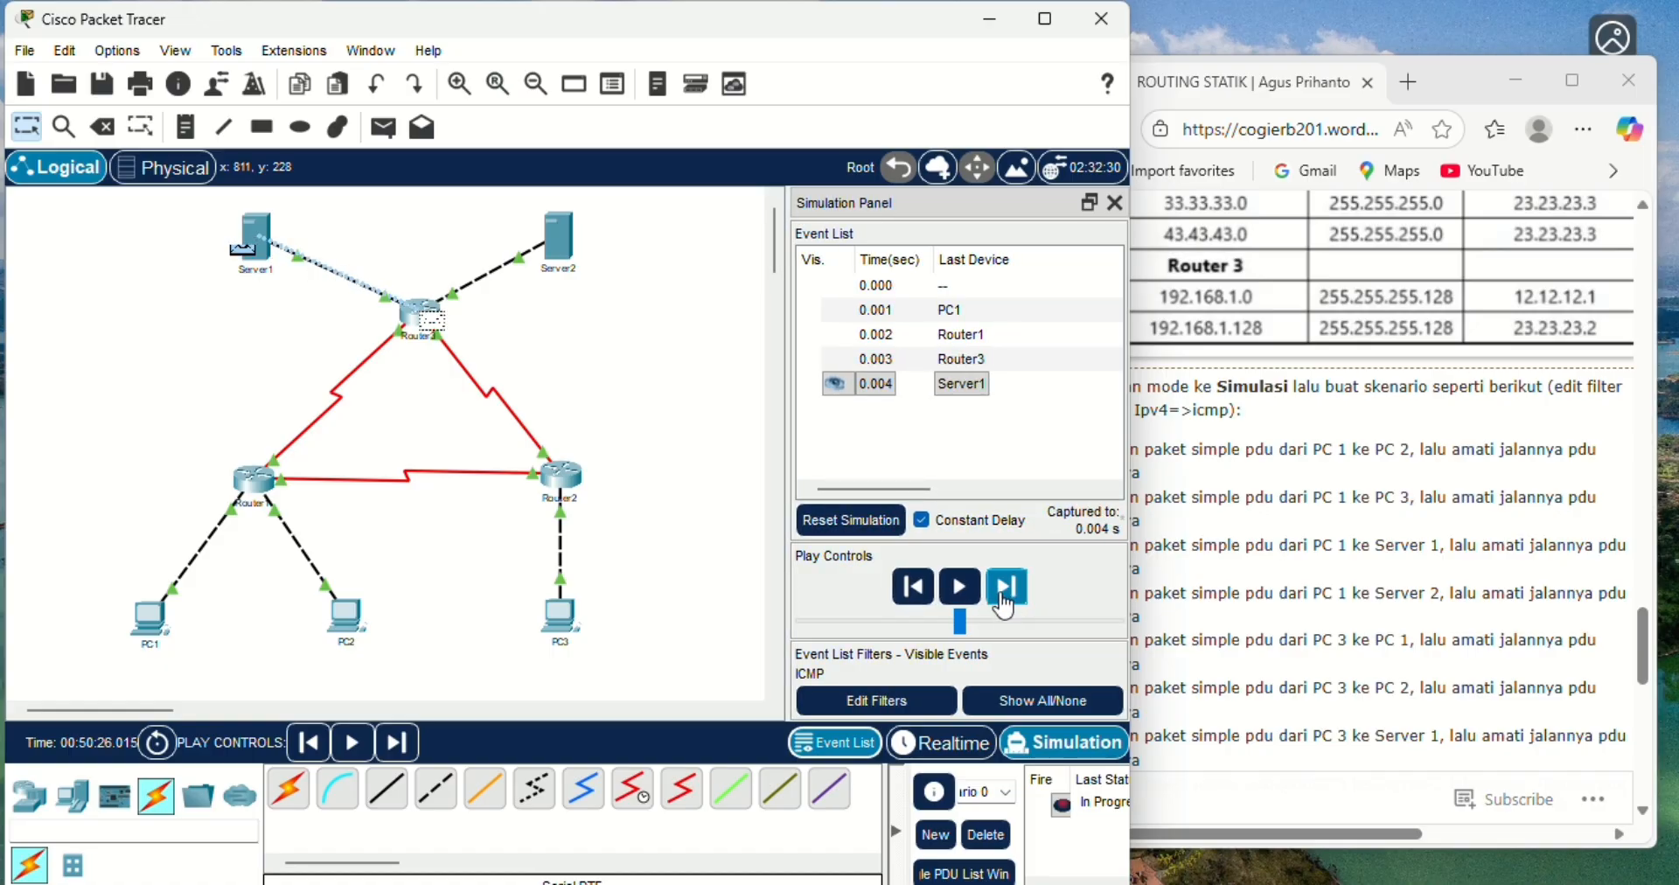
left_click(1004, 602)
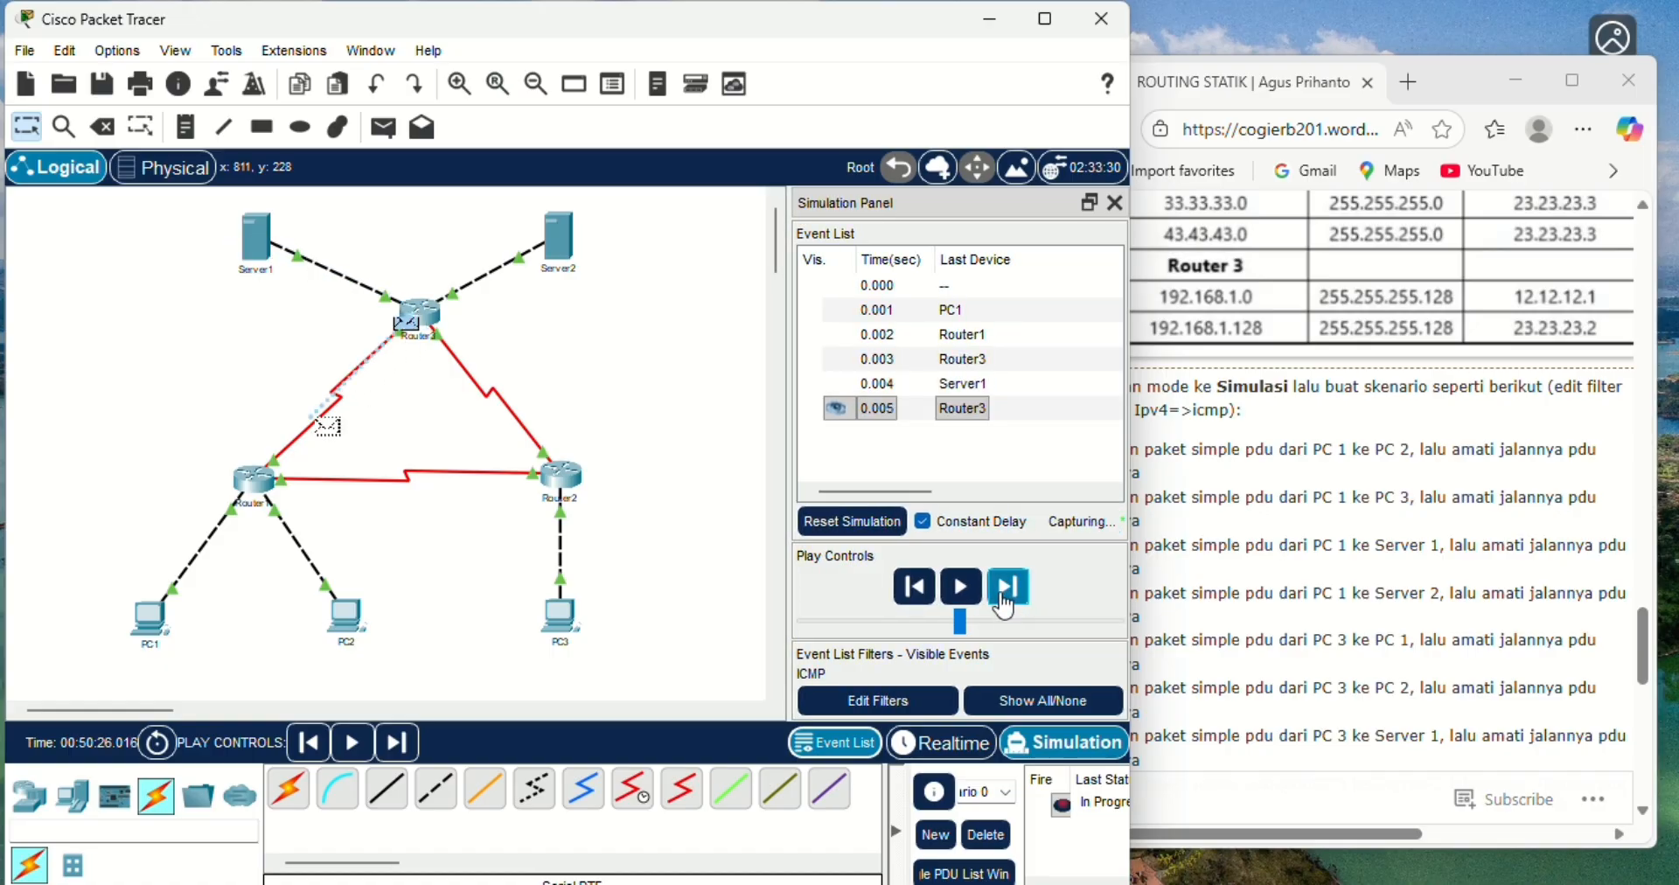
left_click(1004, 602)
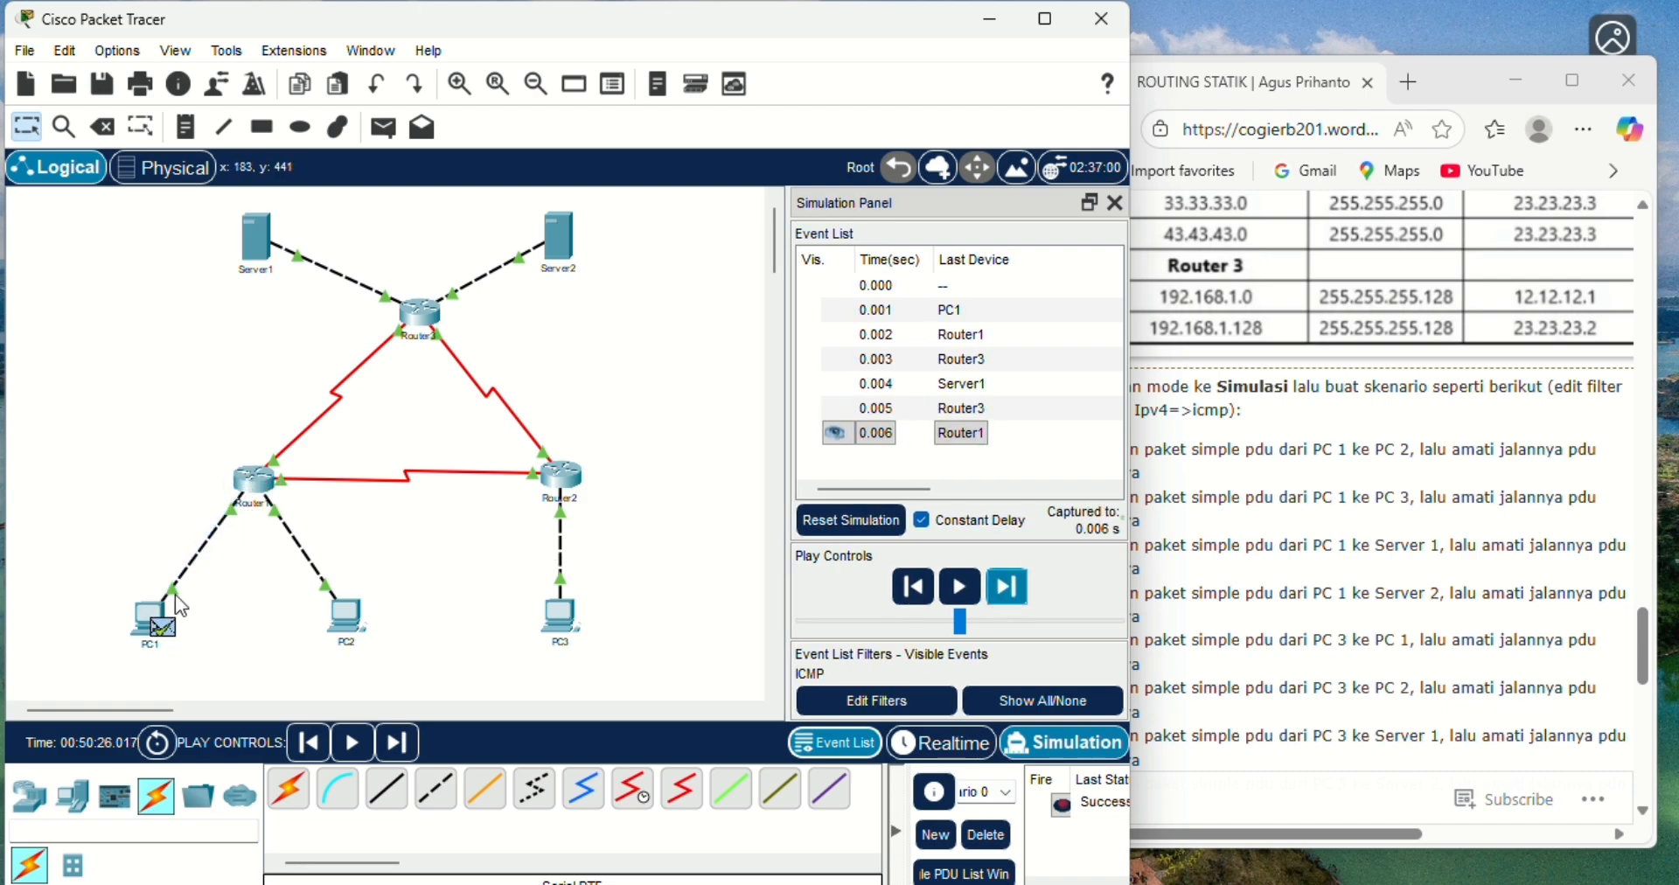
left_click(1003, 842)
- Return to Realtime mode, add a simple PDU from PC1 to Server2, and switch to Simulation mode
left_click(973, 749)
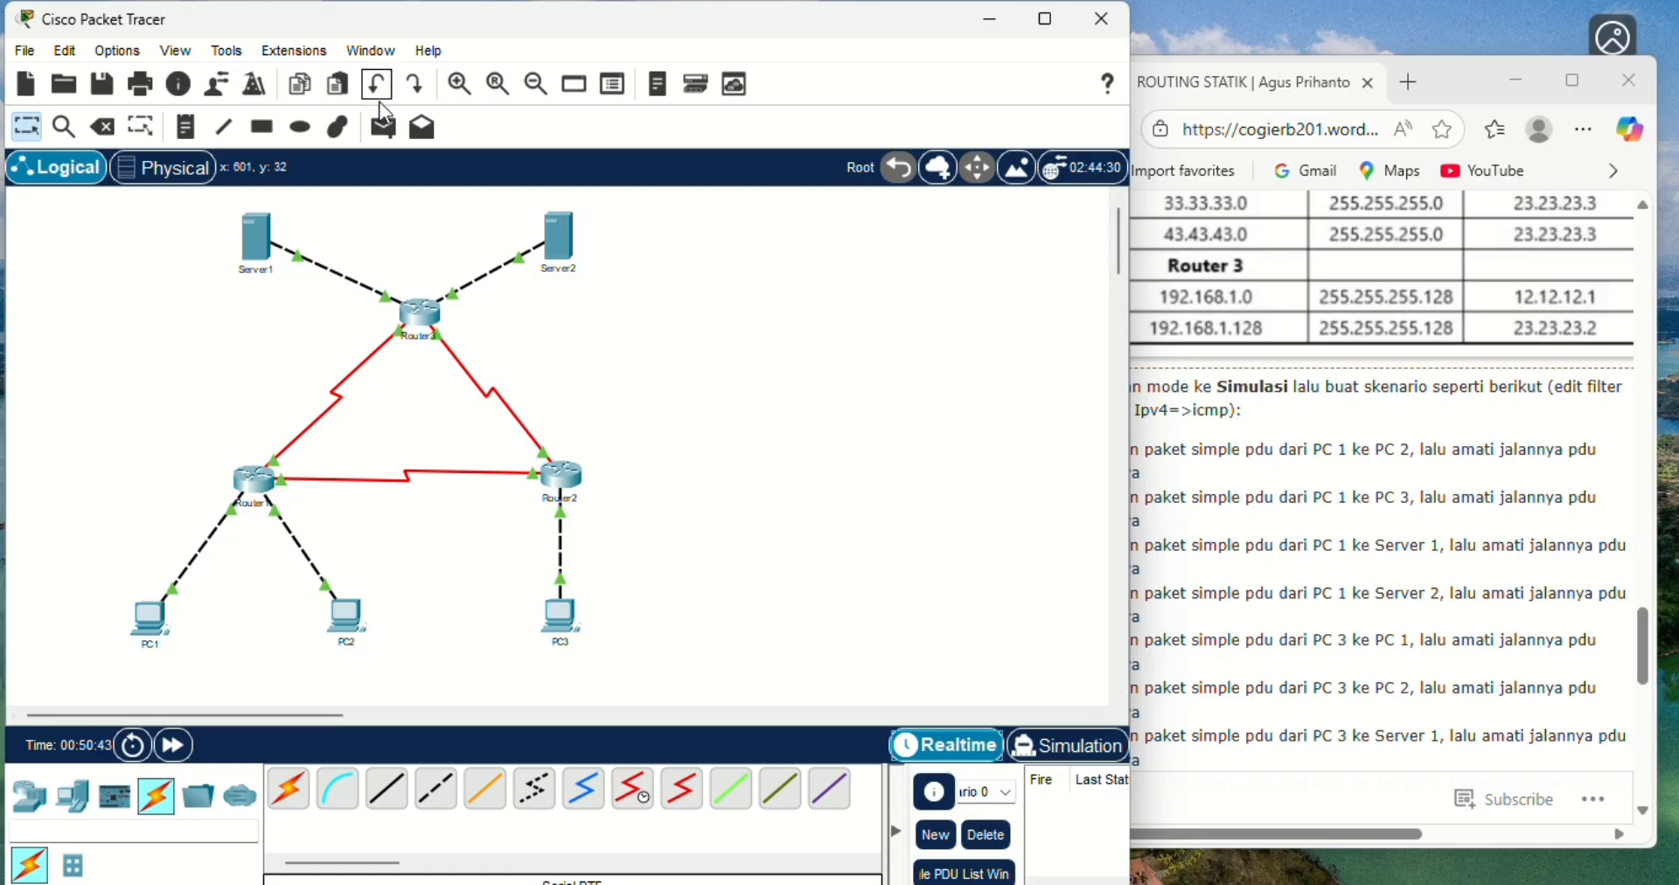
left_click(376, 138)
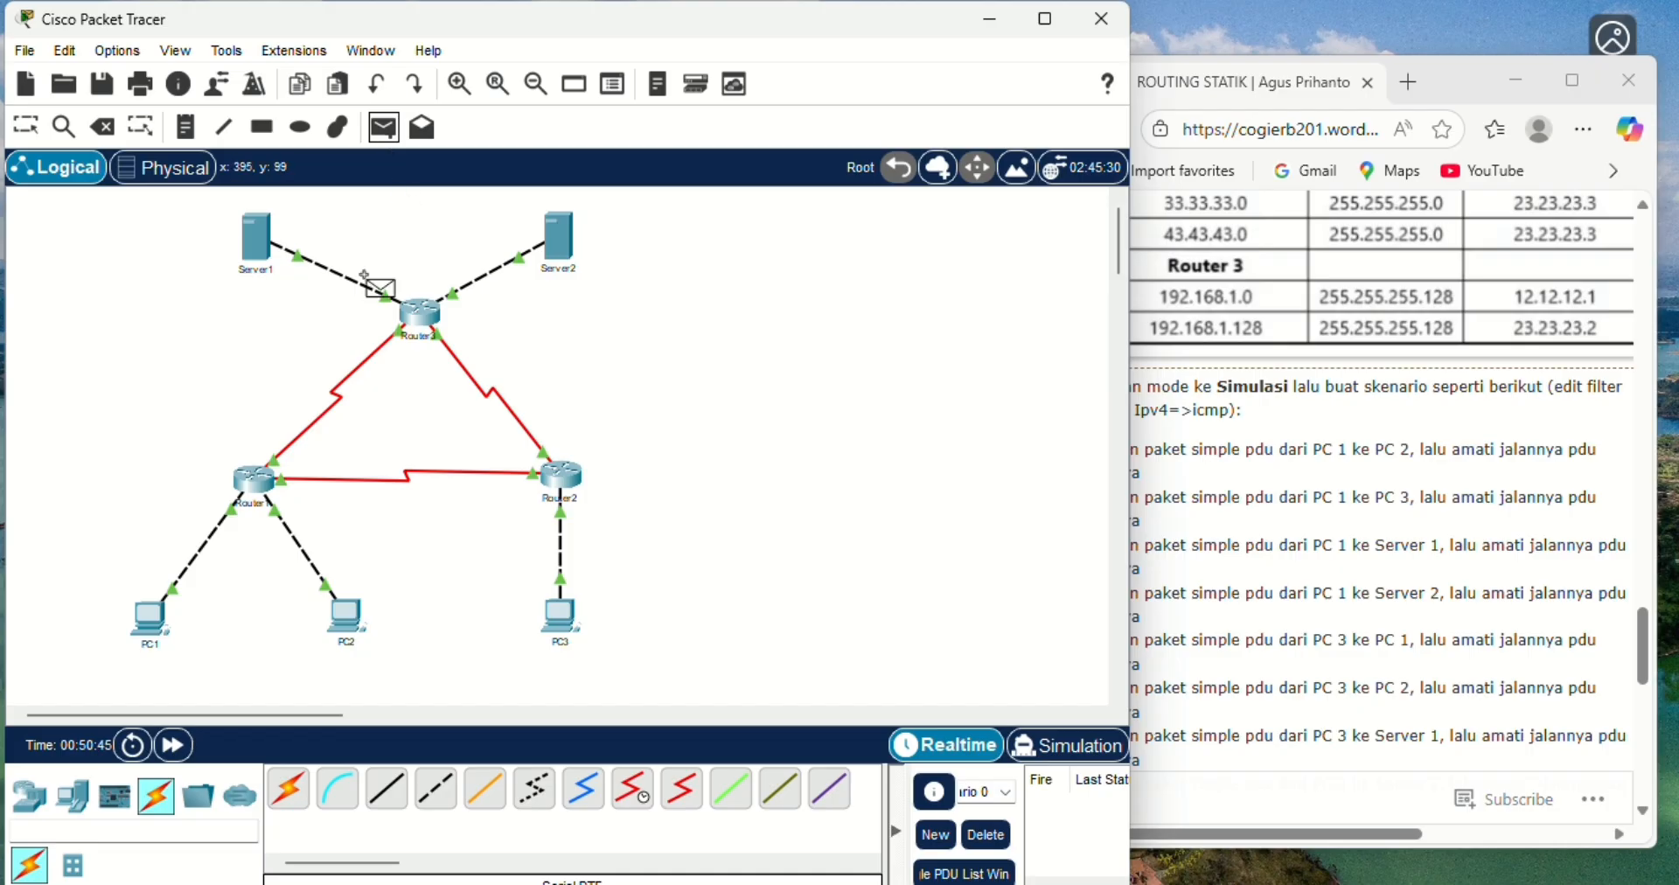
left_click(151, 626)
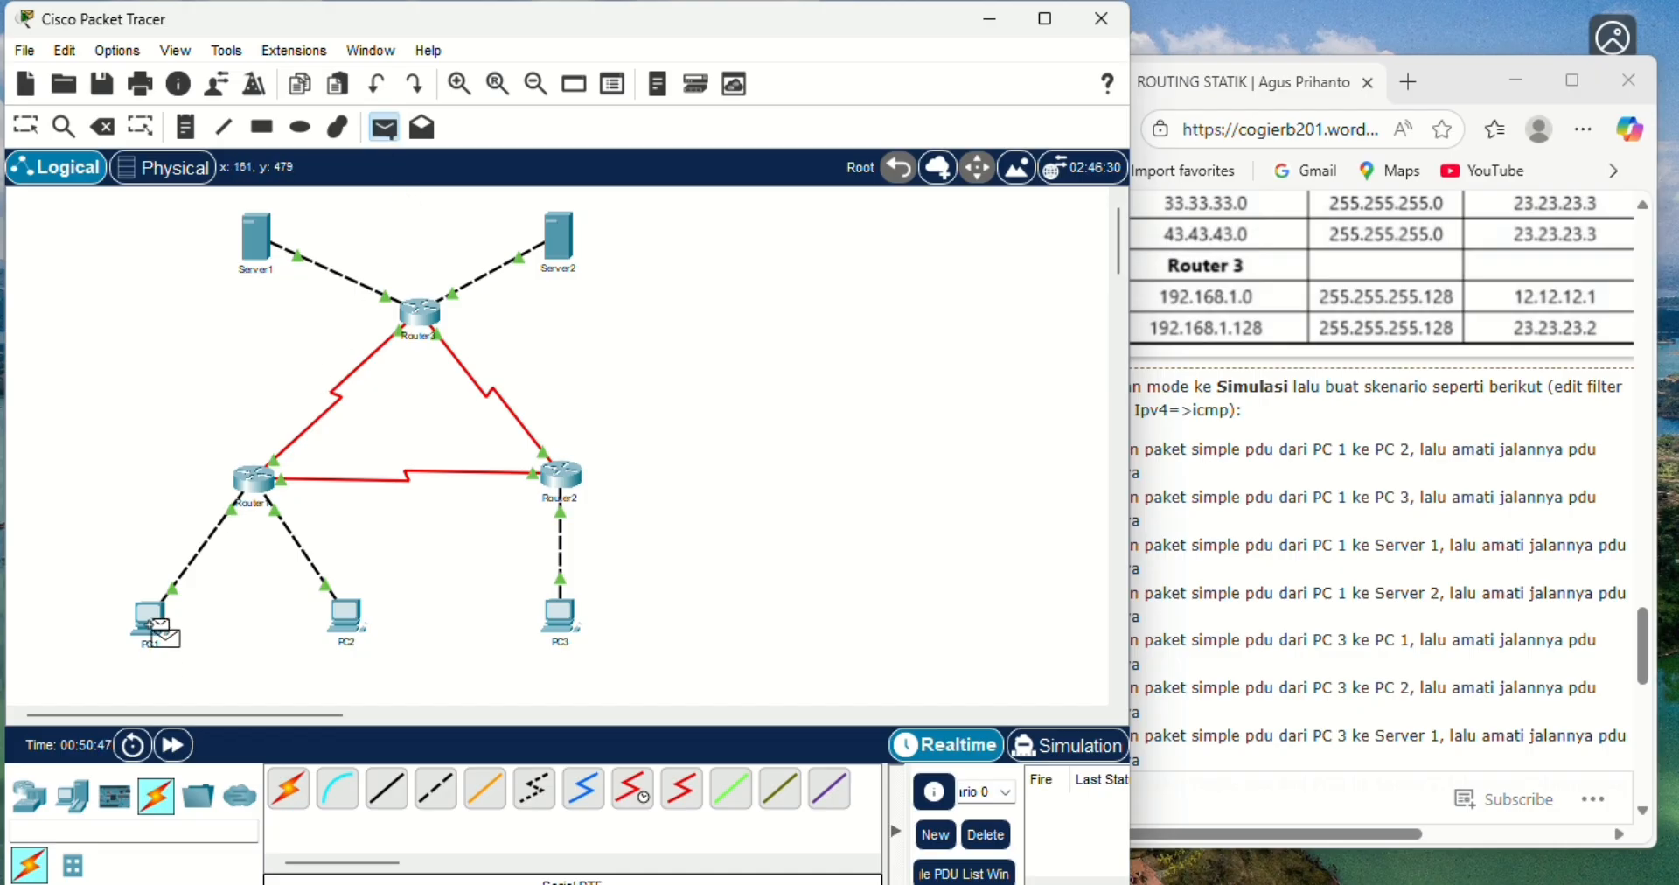
left_click(562, 247)
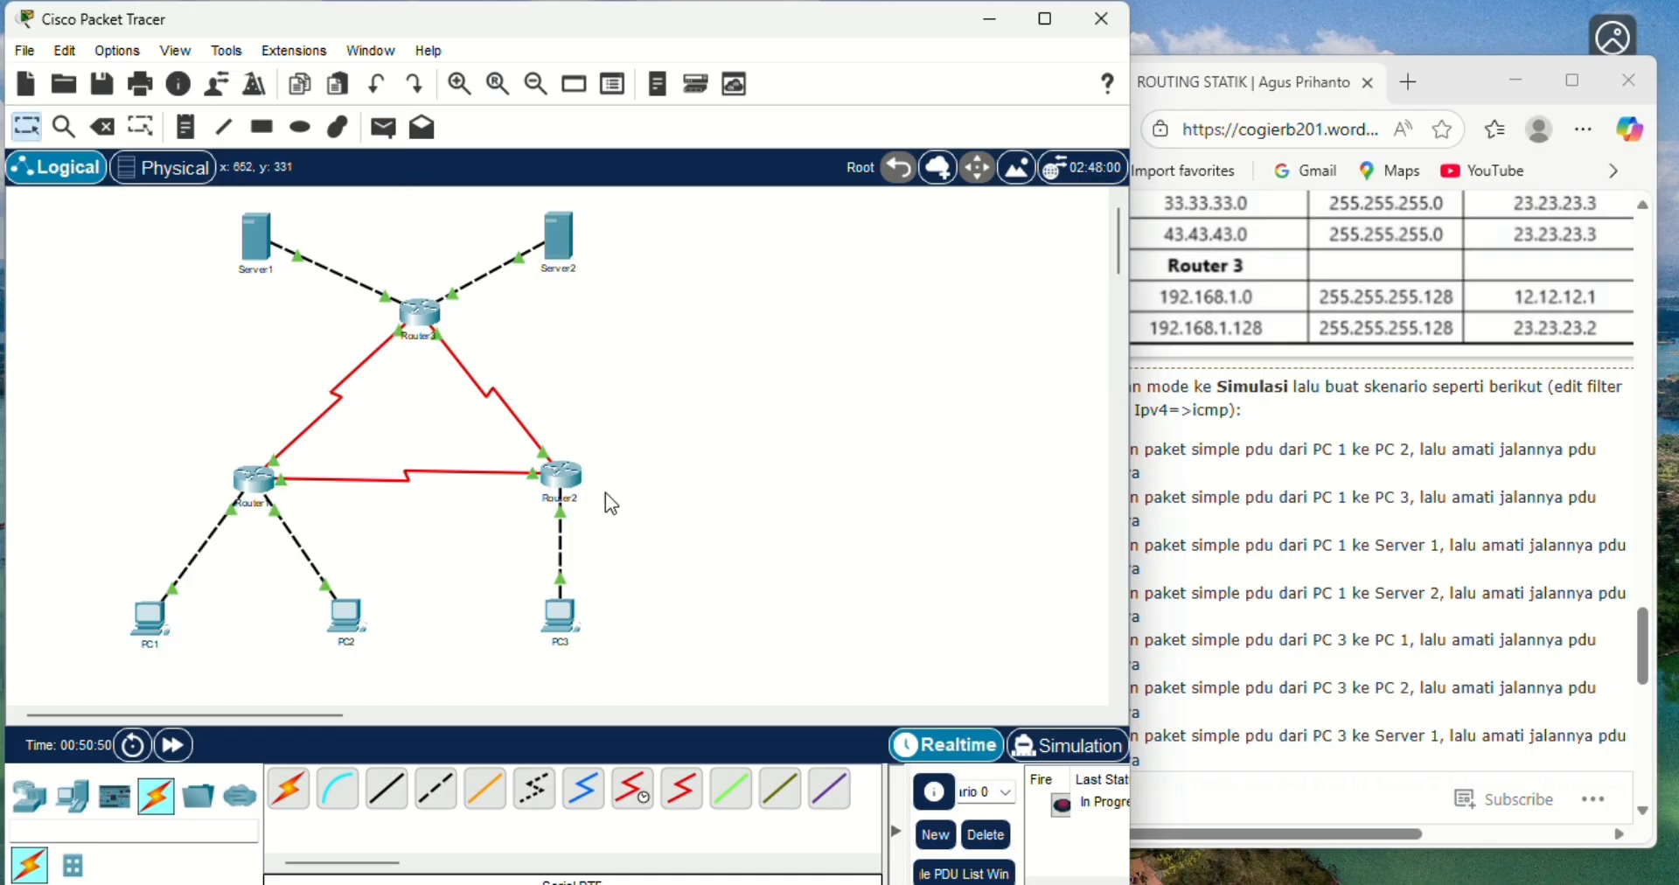
left_click(1040, 753)
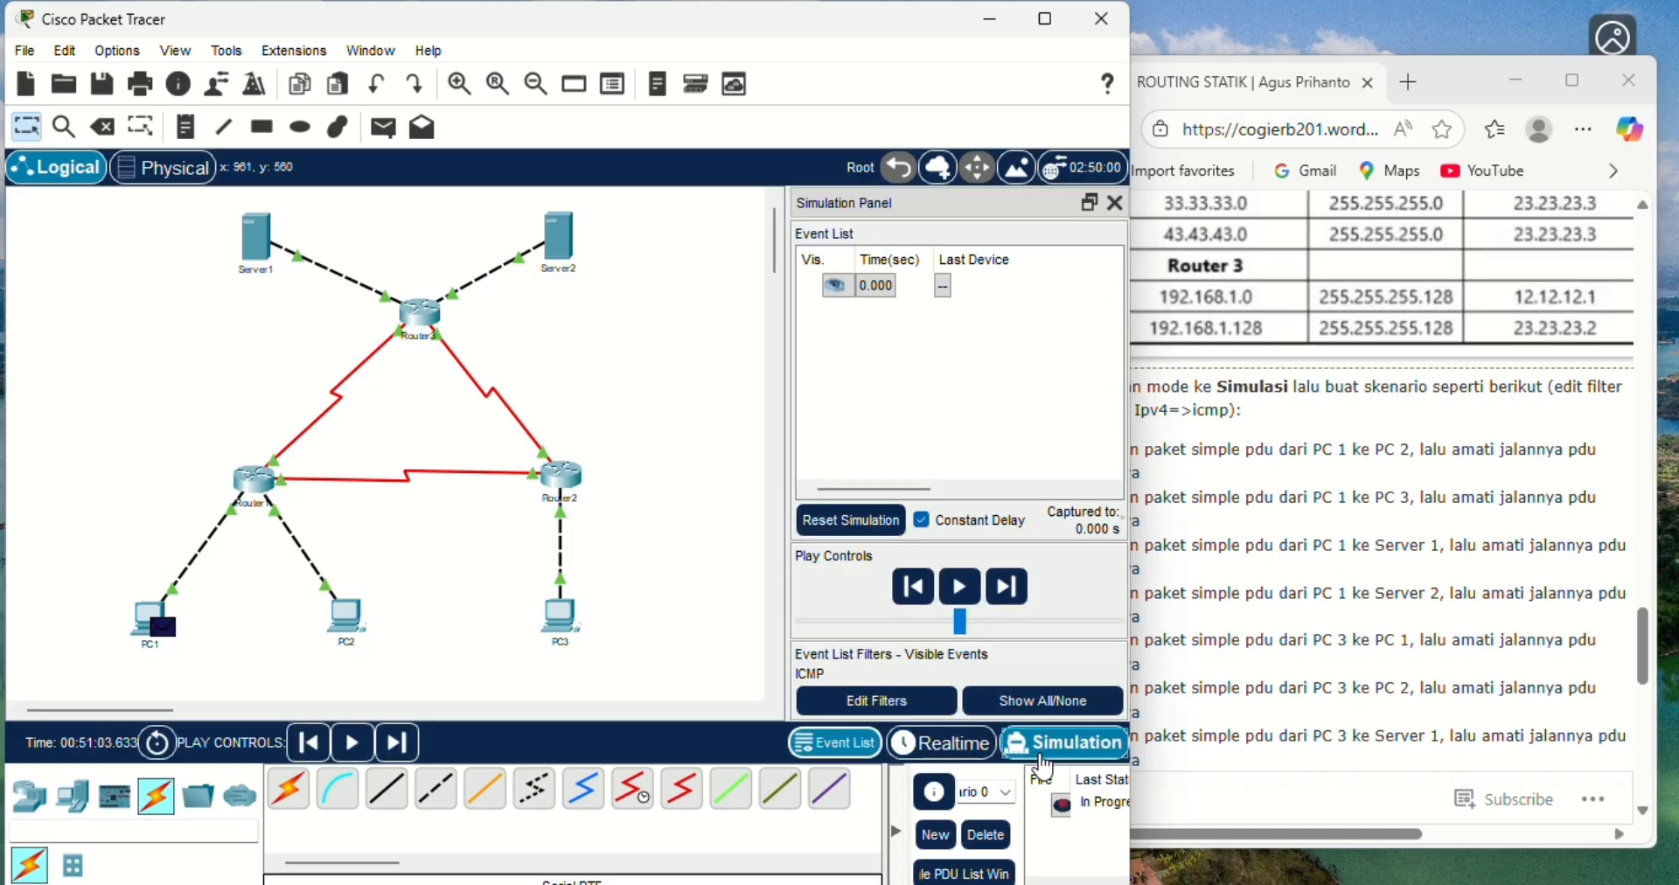
- Advance the PC1-to-Server2 simulation event by event until the reply returns to PC1, then delete the scenario
left_click(1010, 590)
left_click(1010, 590)
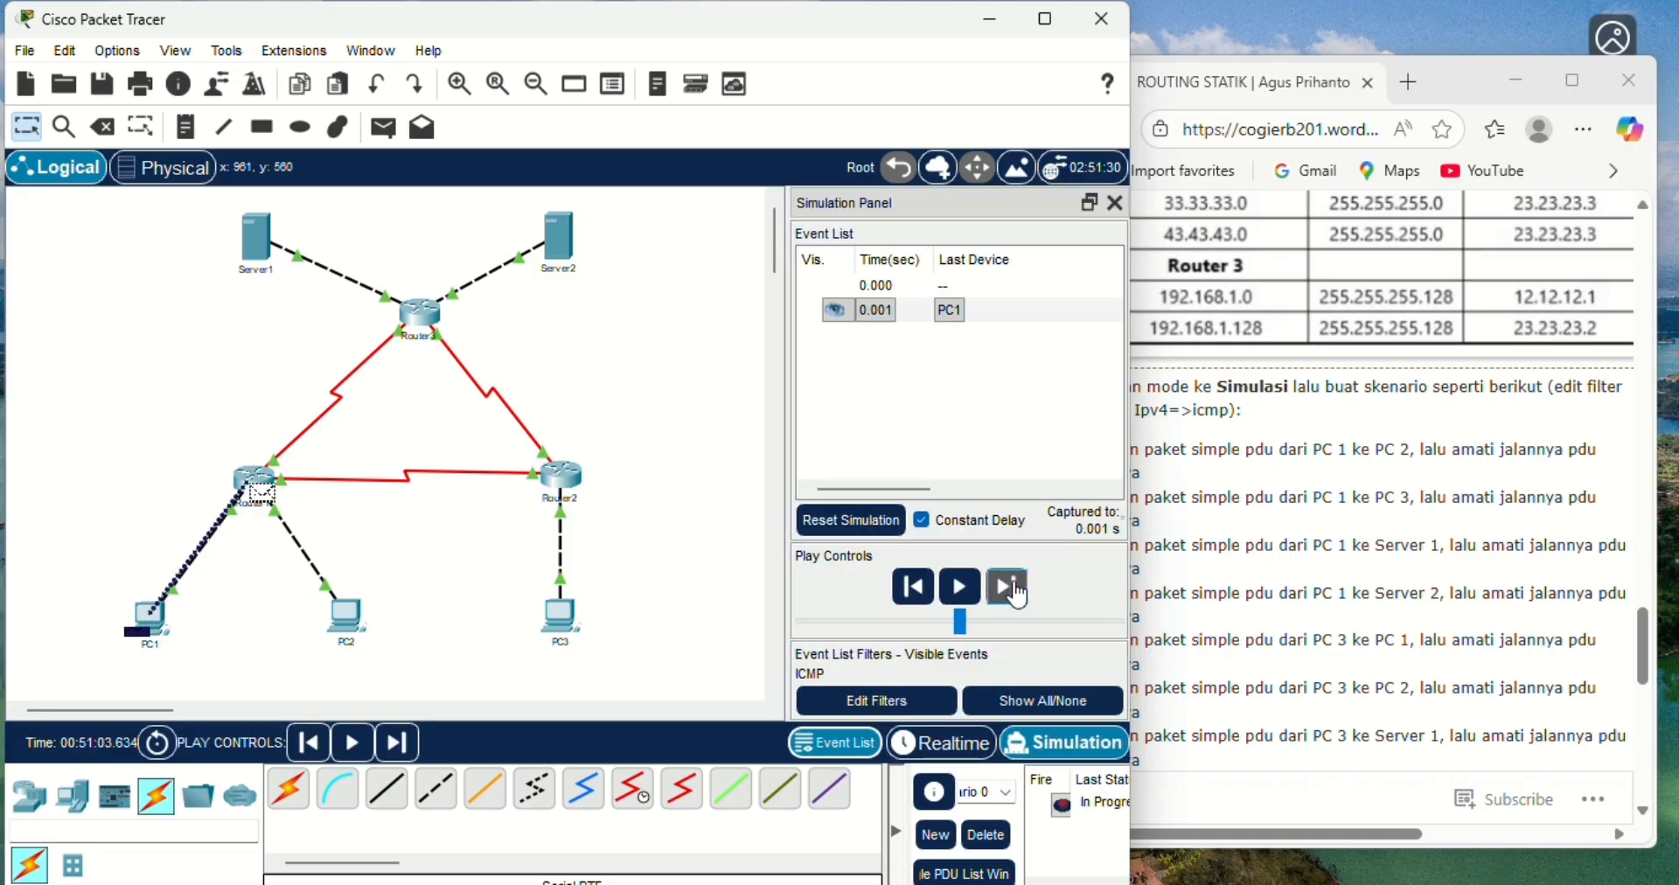
left_click(1013, 590)
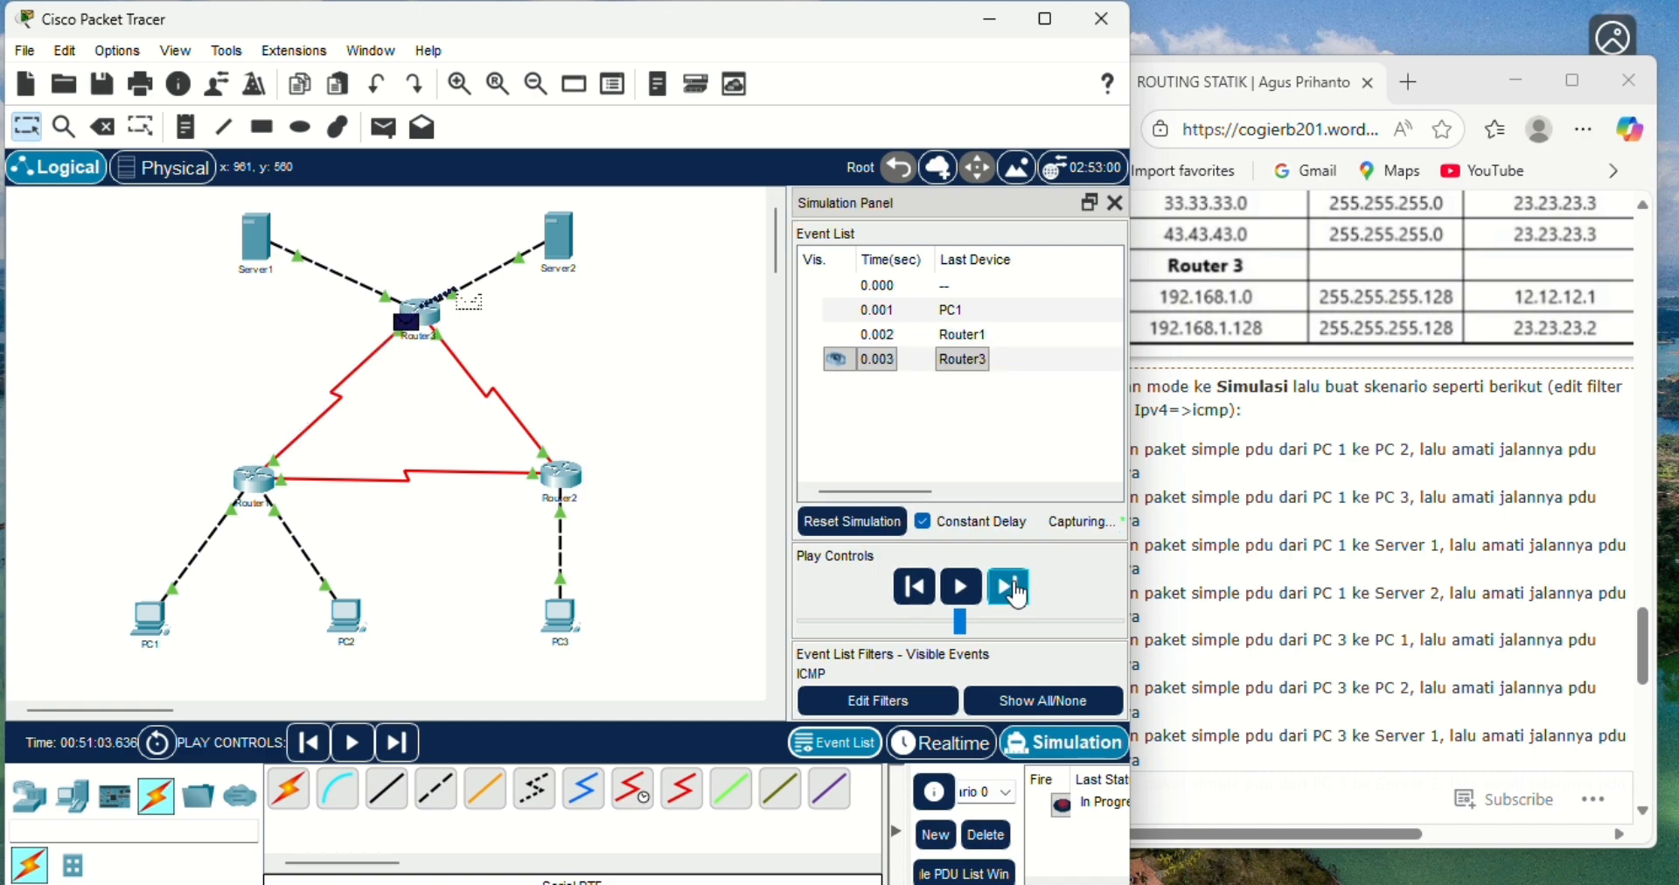
left_click(1013, 590)
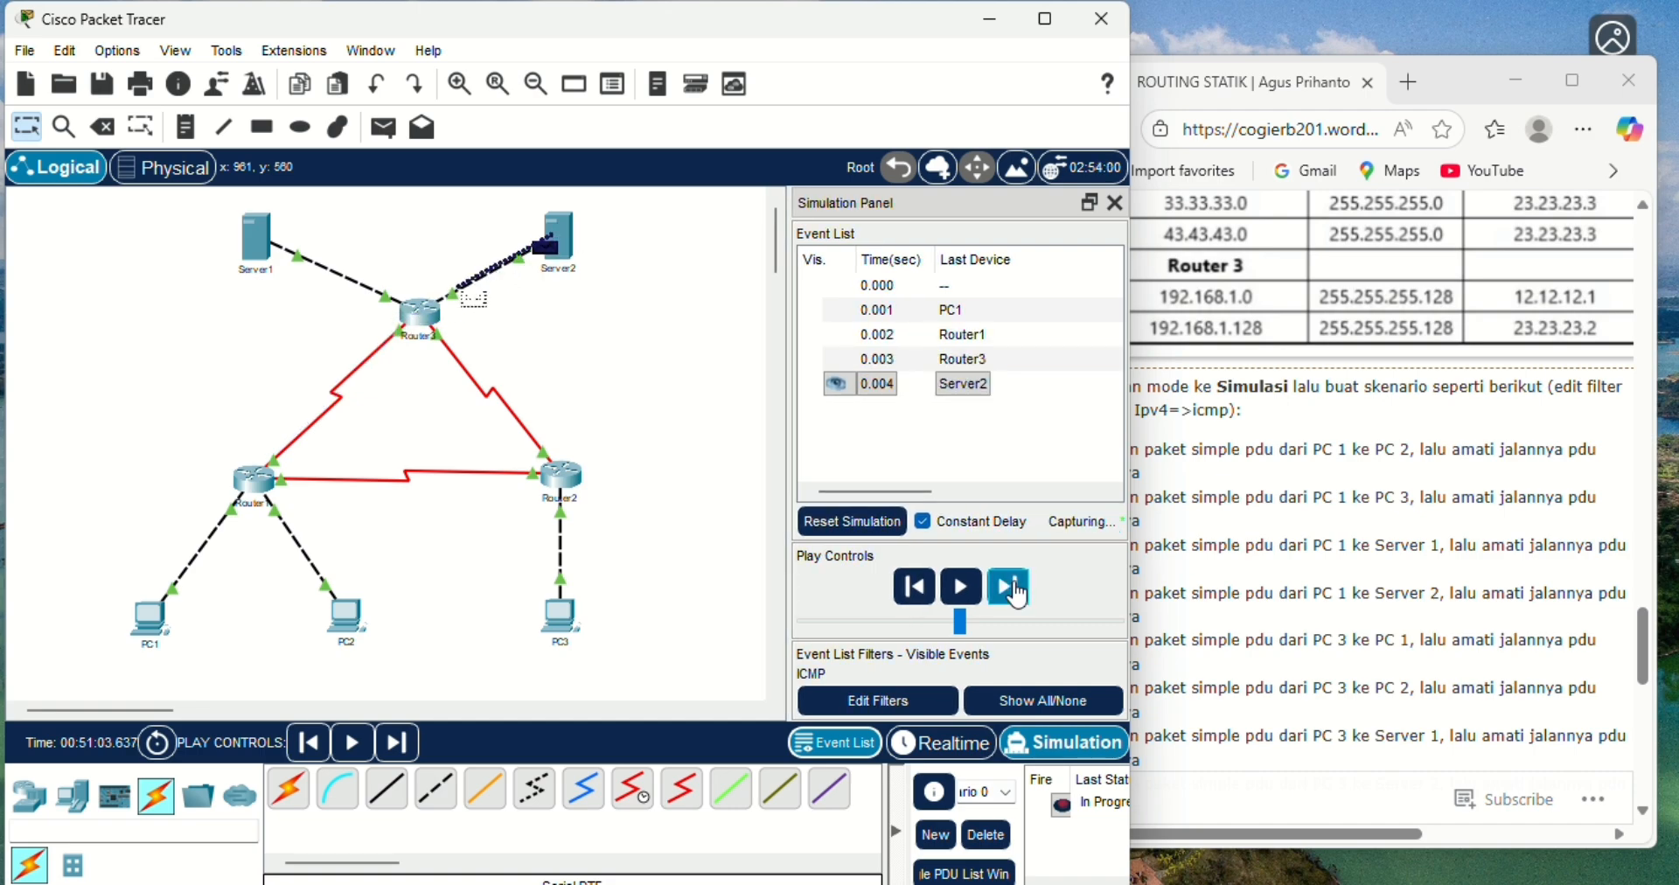
left_click(1012, 590)
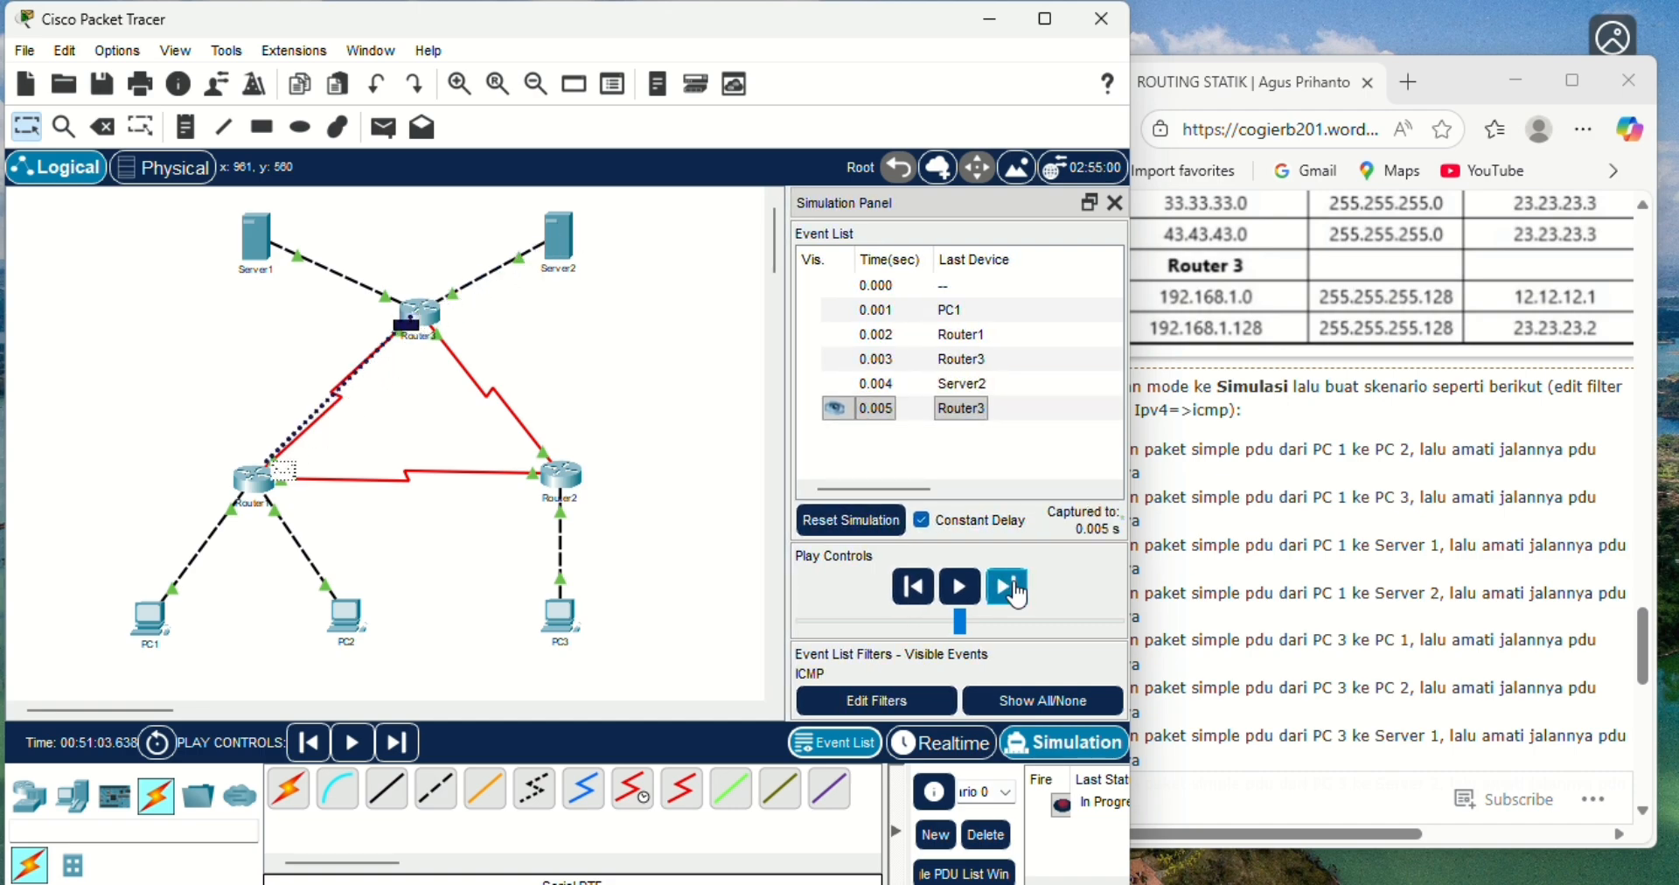
left_click(1012, 590)
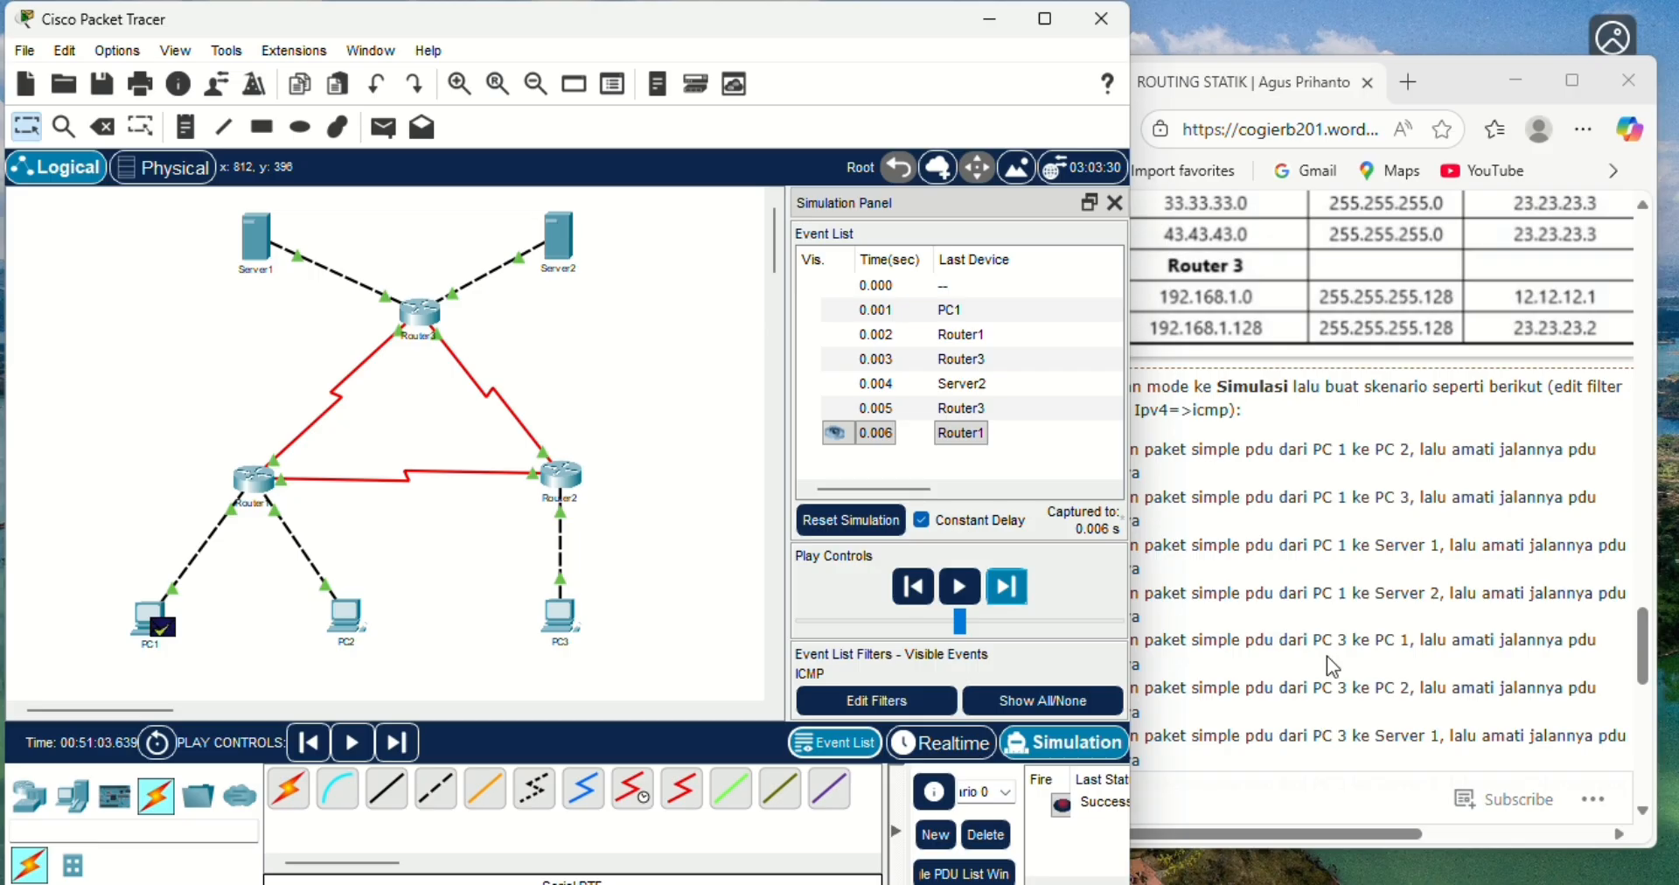
left_click(985, 834)
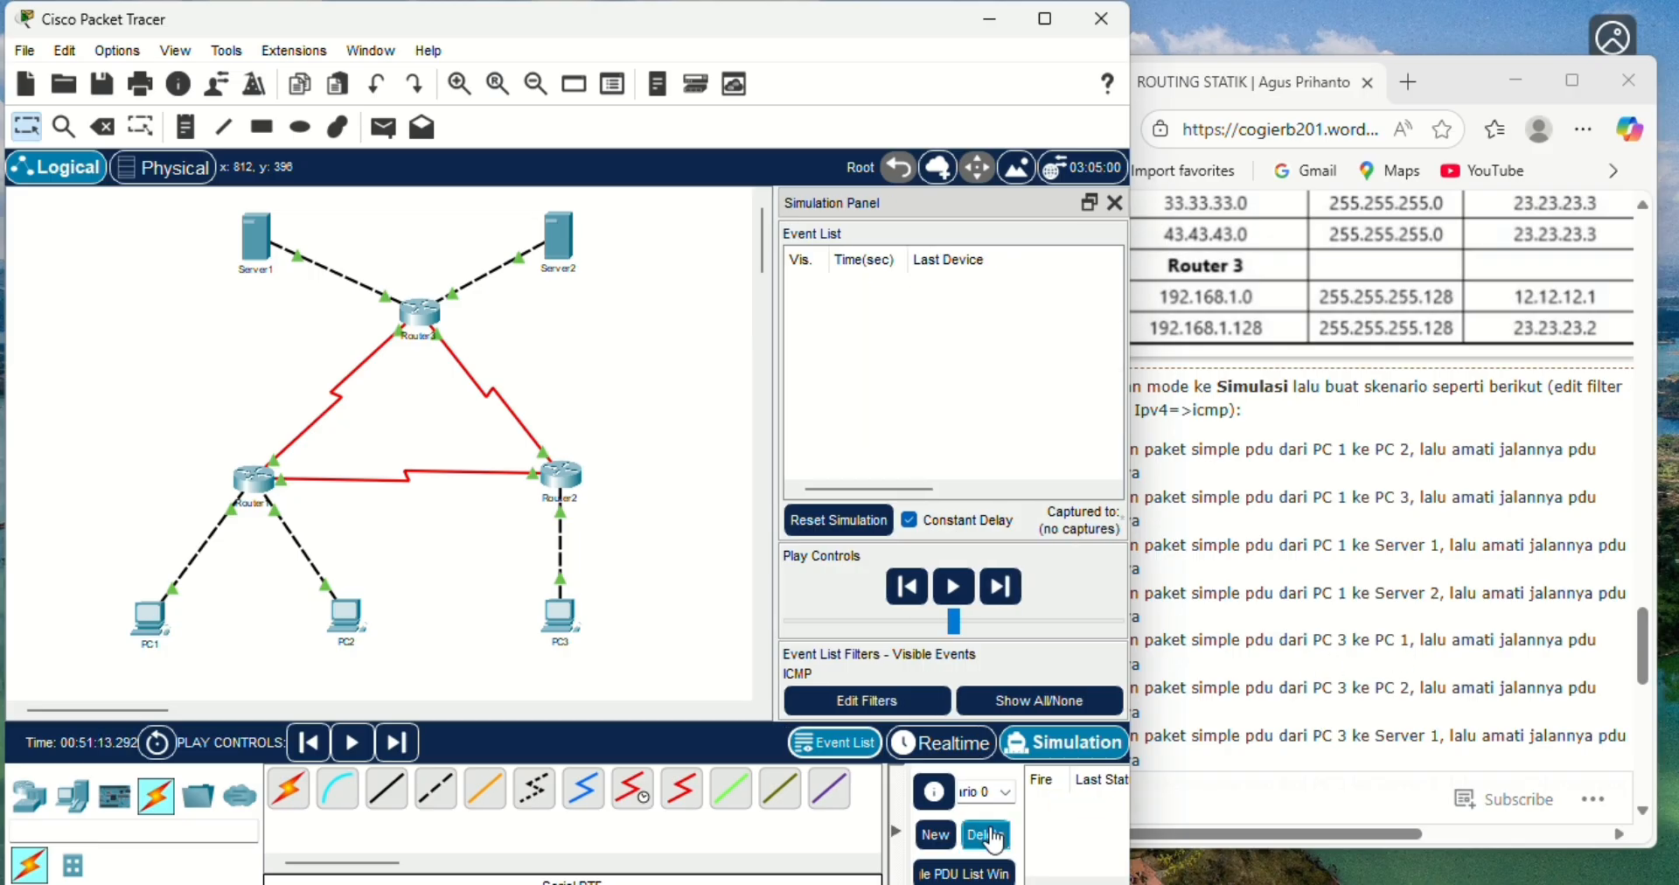
- Return to Realtime mode, add a simple PDU from PC3 to PC1, and switch to Simulation mode
left_click(941, 742)
left_click(384, 130)
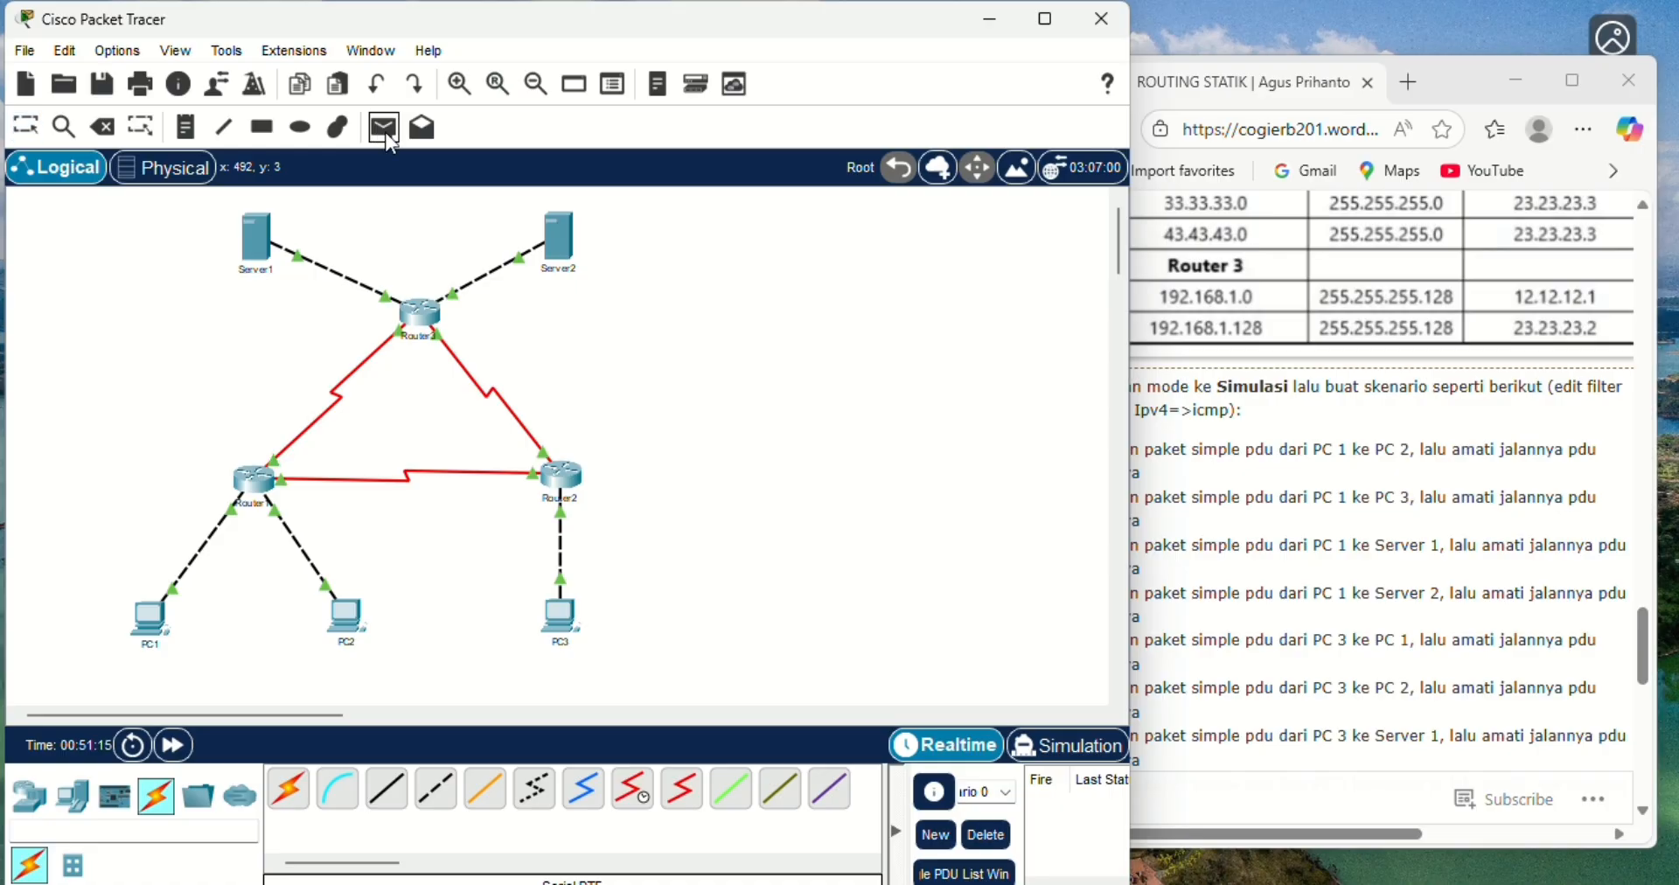
left_click(560, 616)
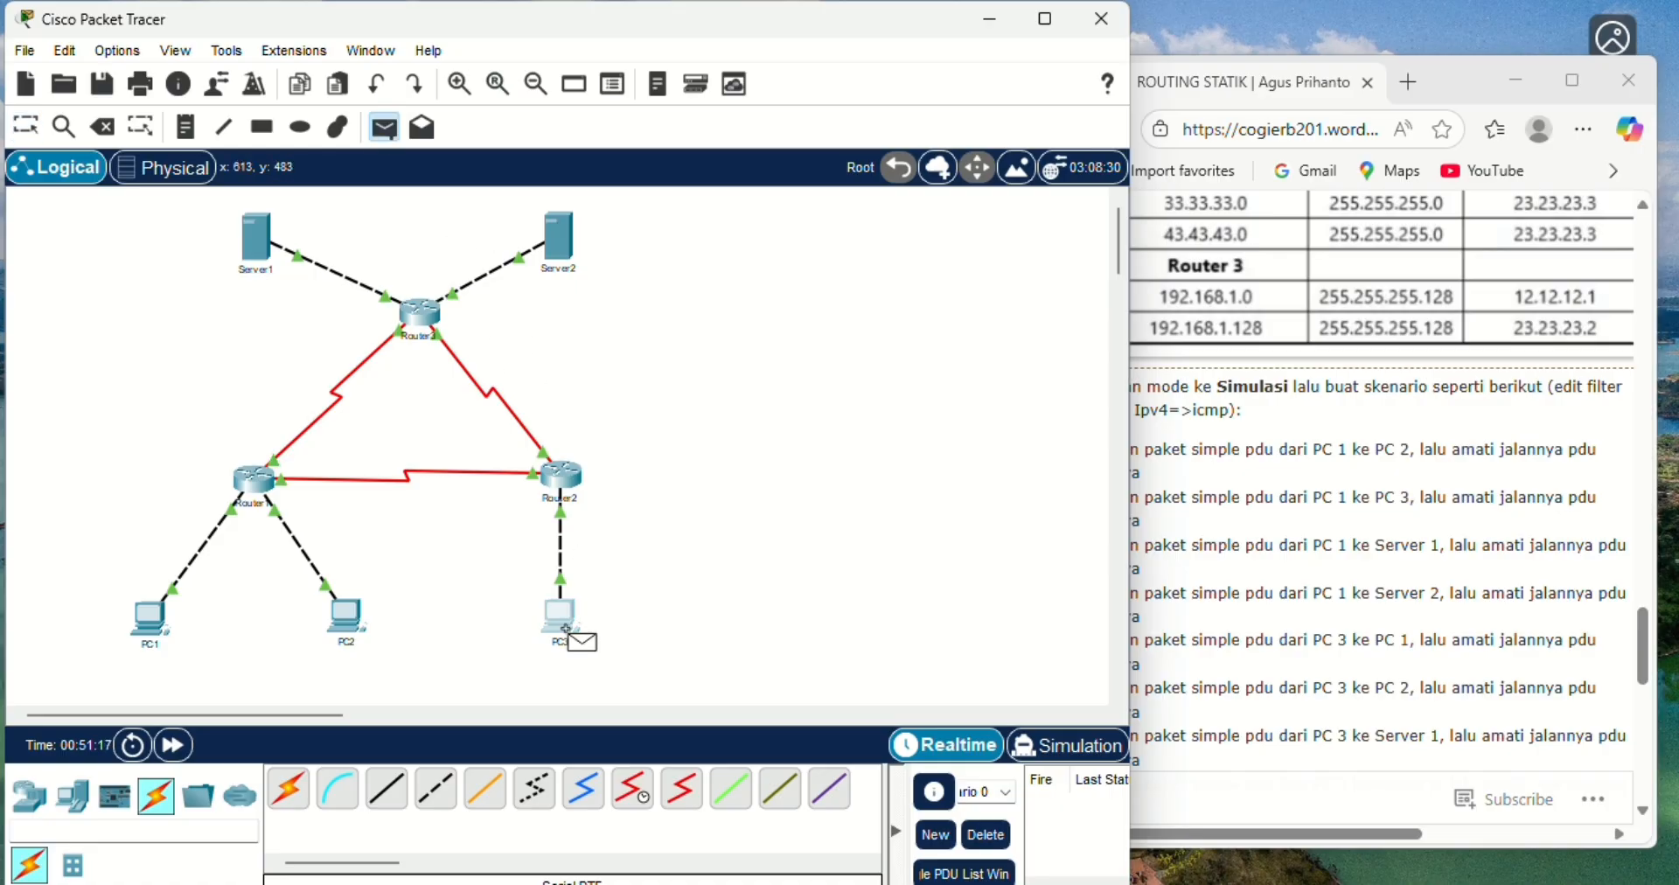
left_click(145, 622)
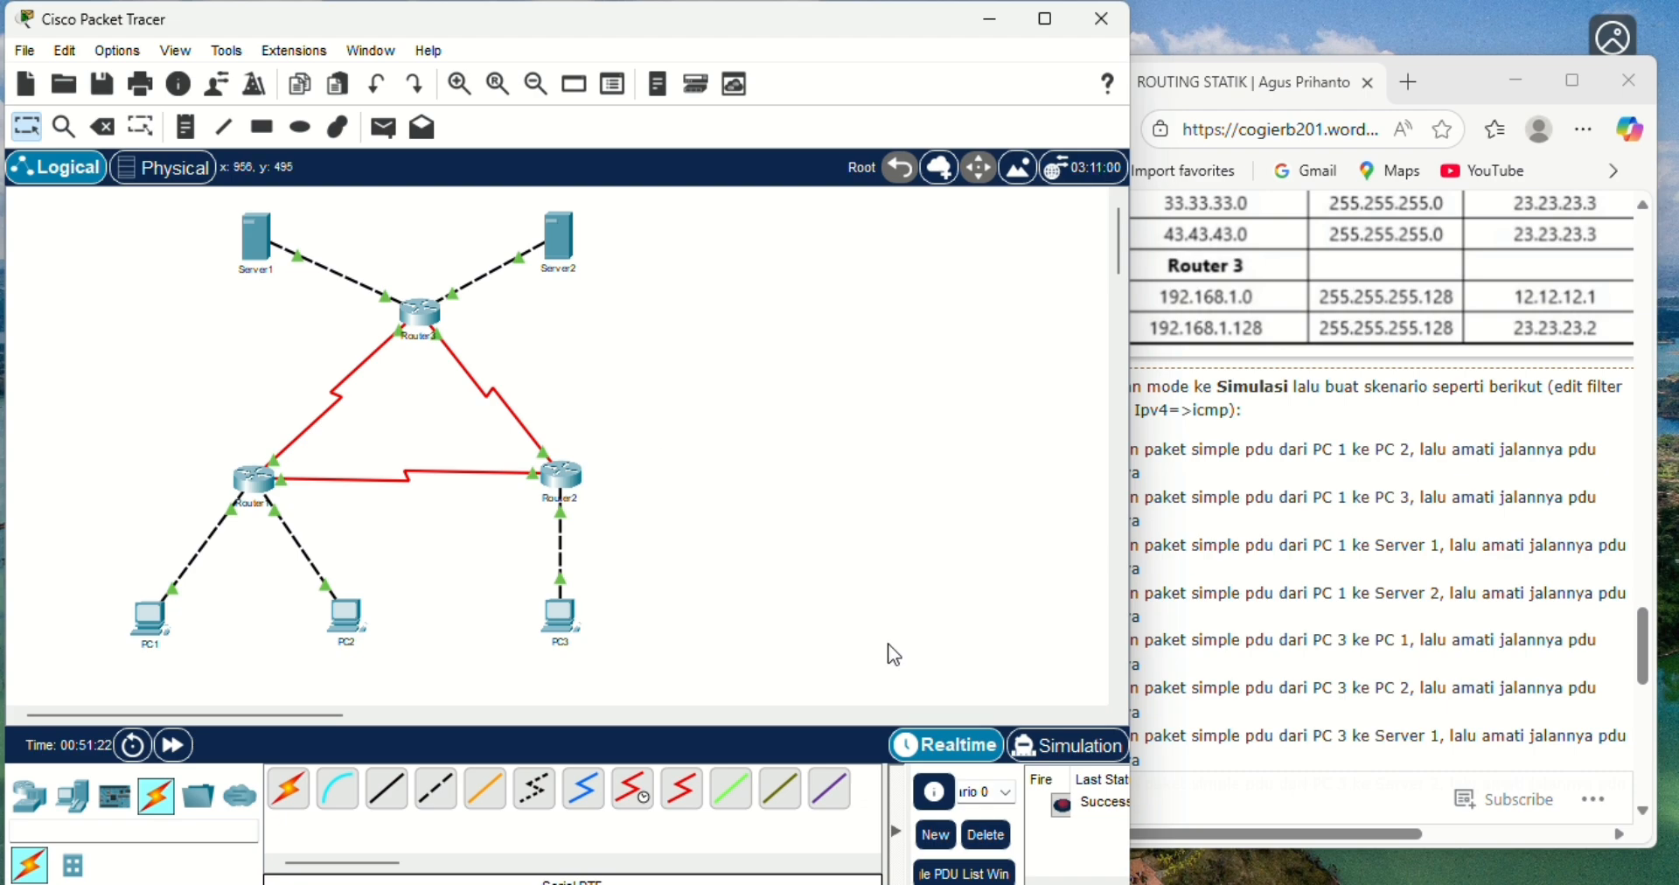
left_click(1080, 737)
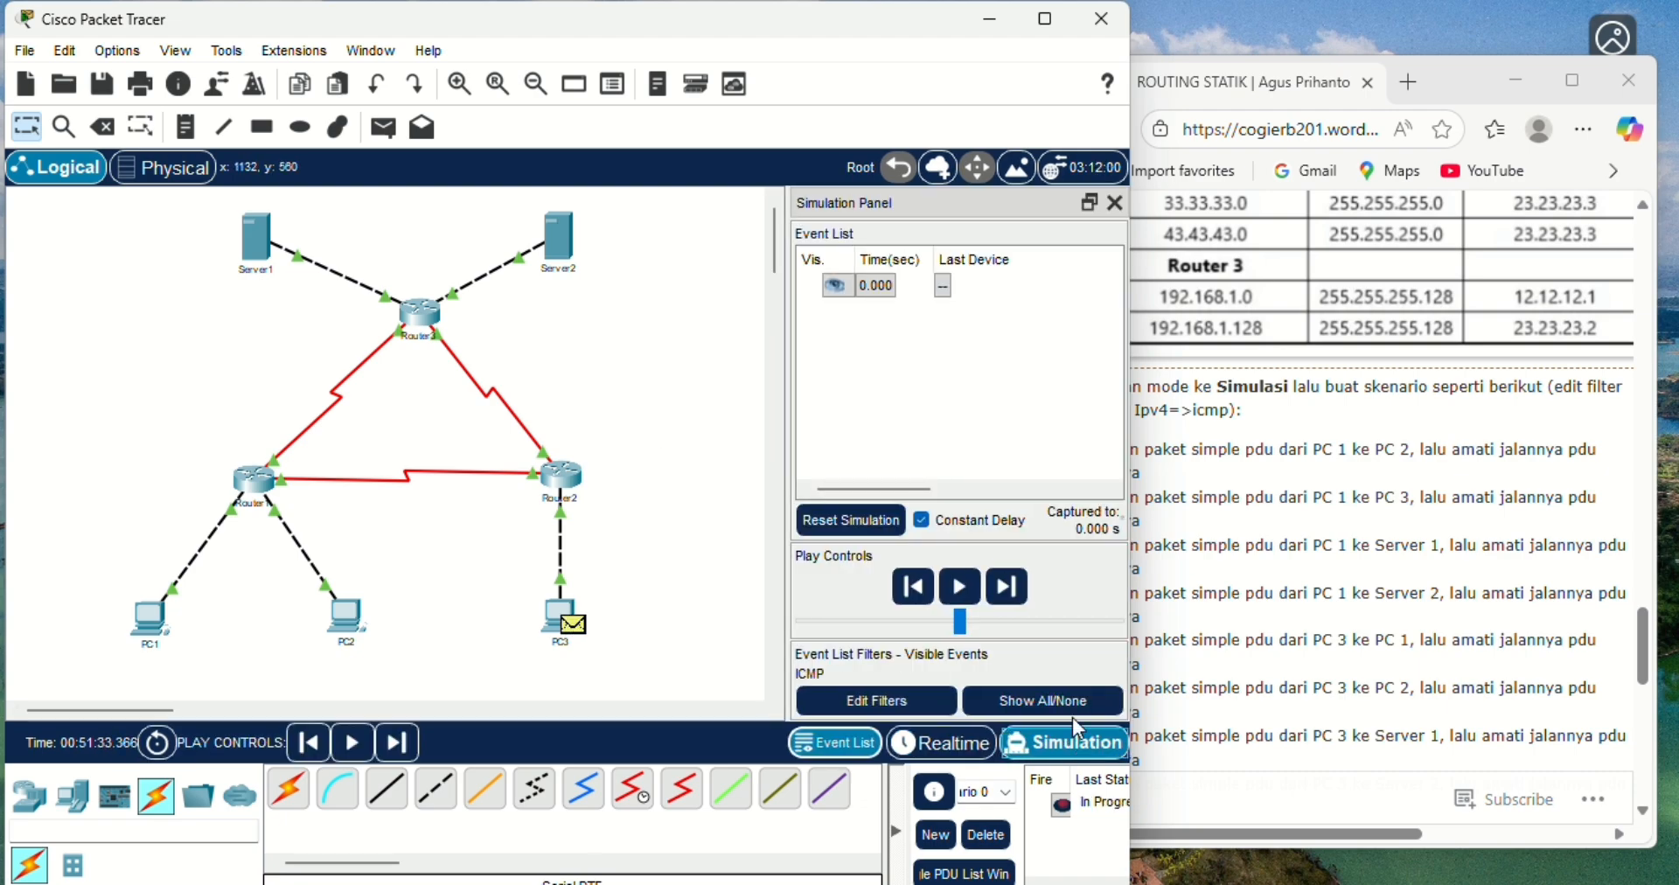
- Advance the PC3-to-PC1 simulation event by event until the reply returns to PC3, then delete the scenario
left_click(1020, 593)
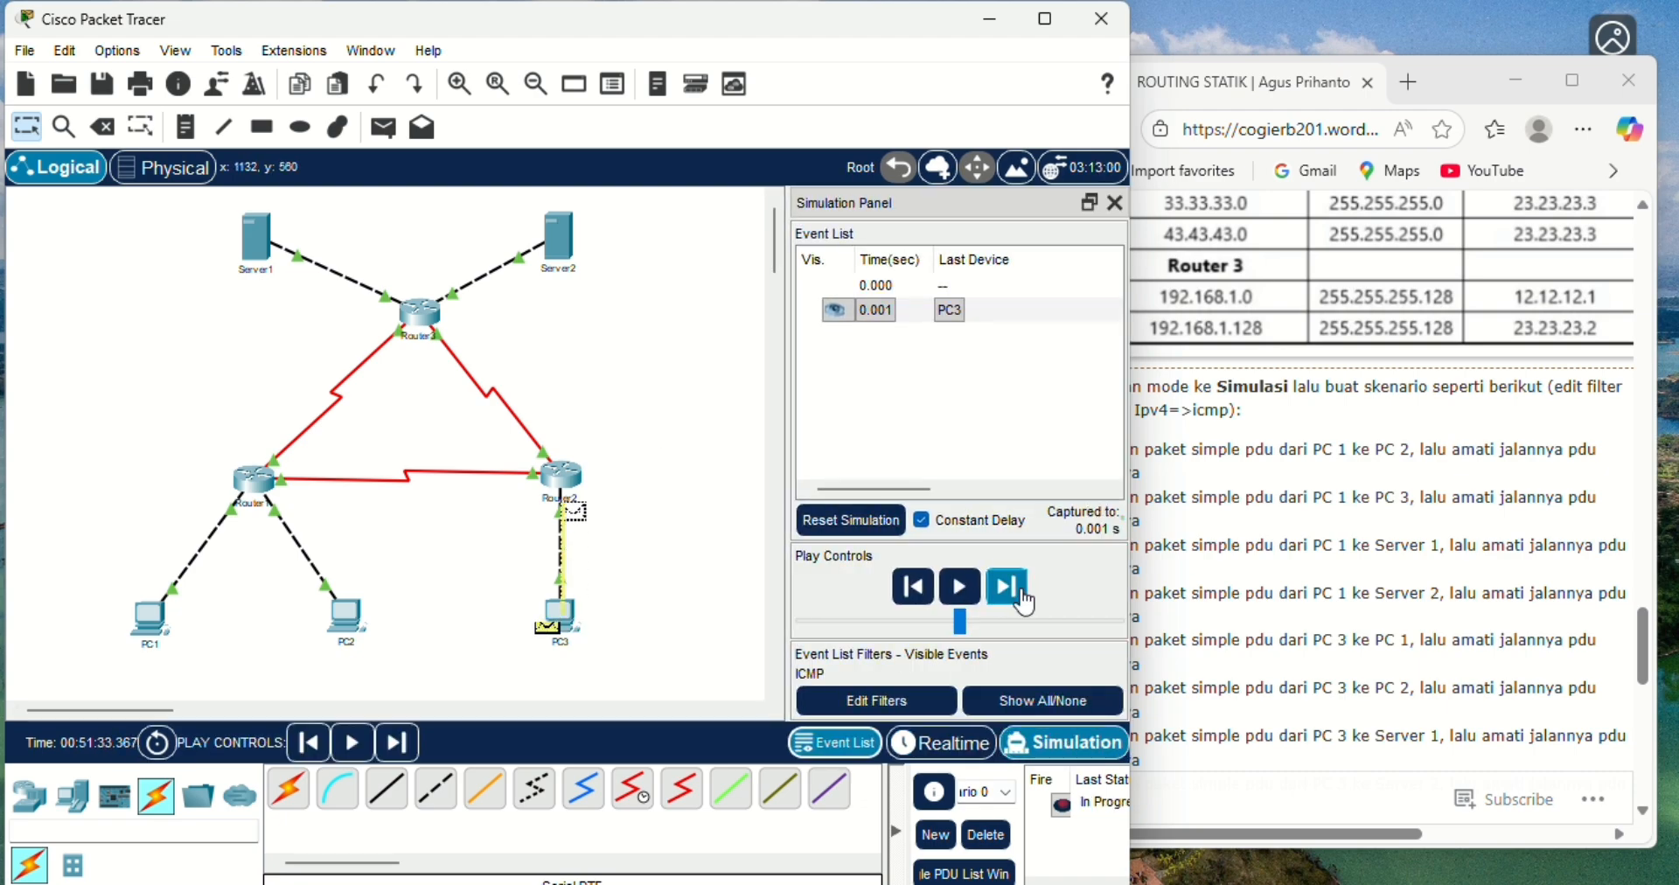
left_click(1024, 601)
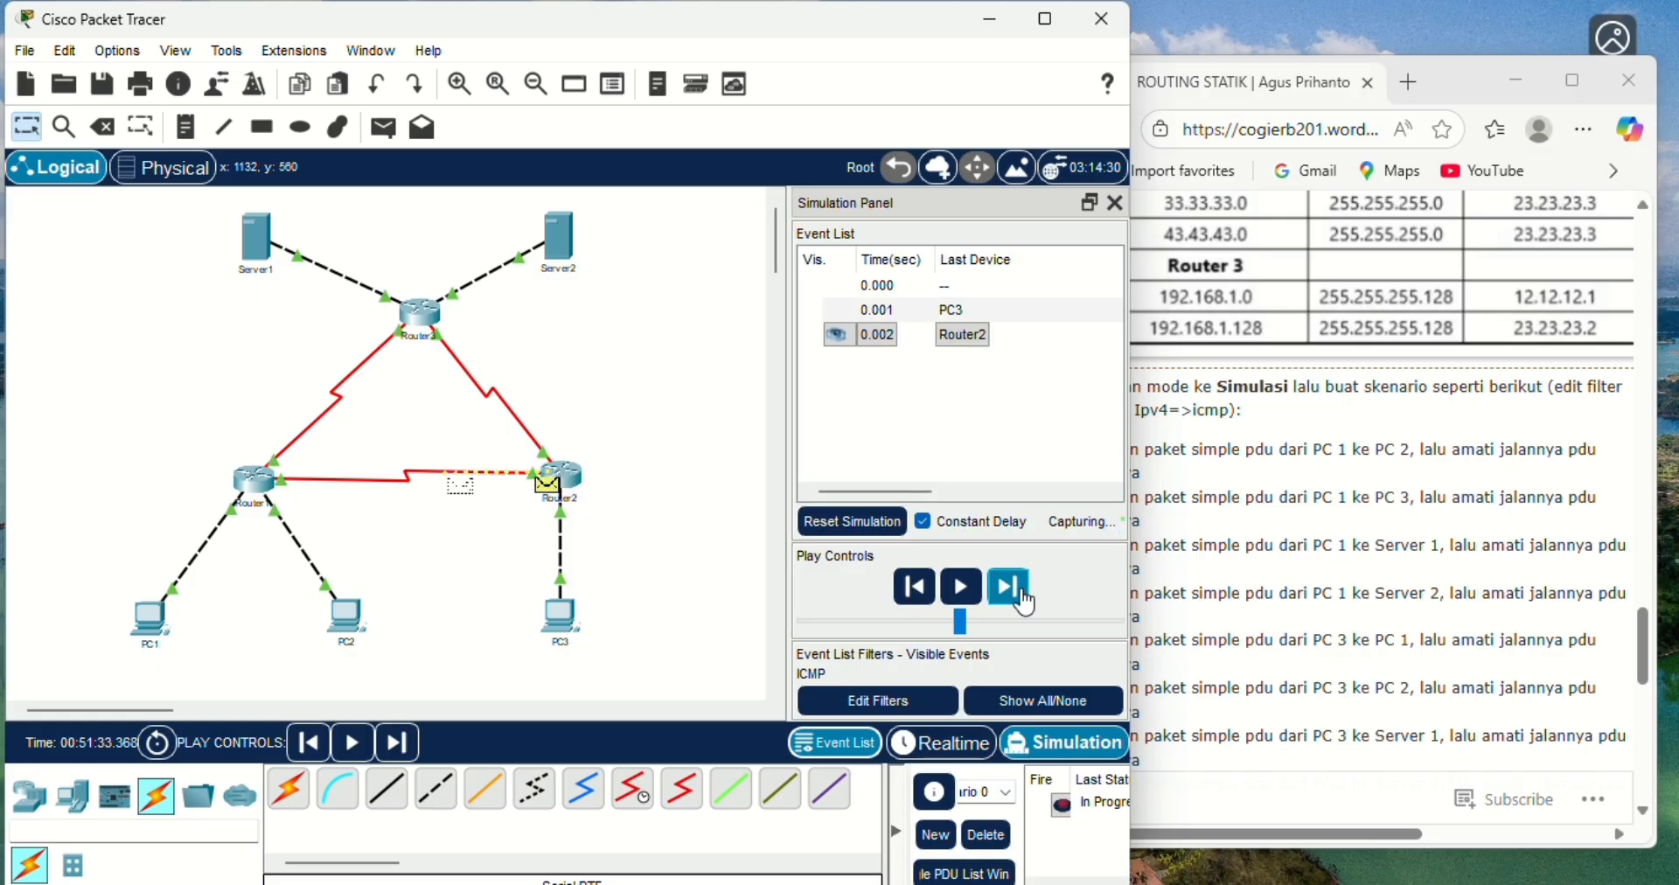
left_click(1025, 602)
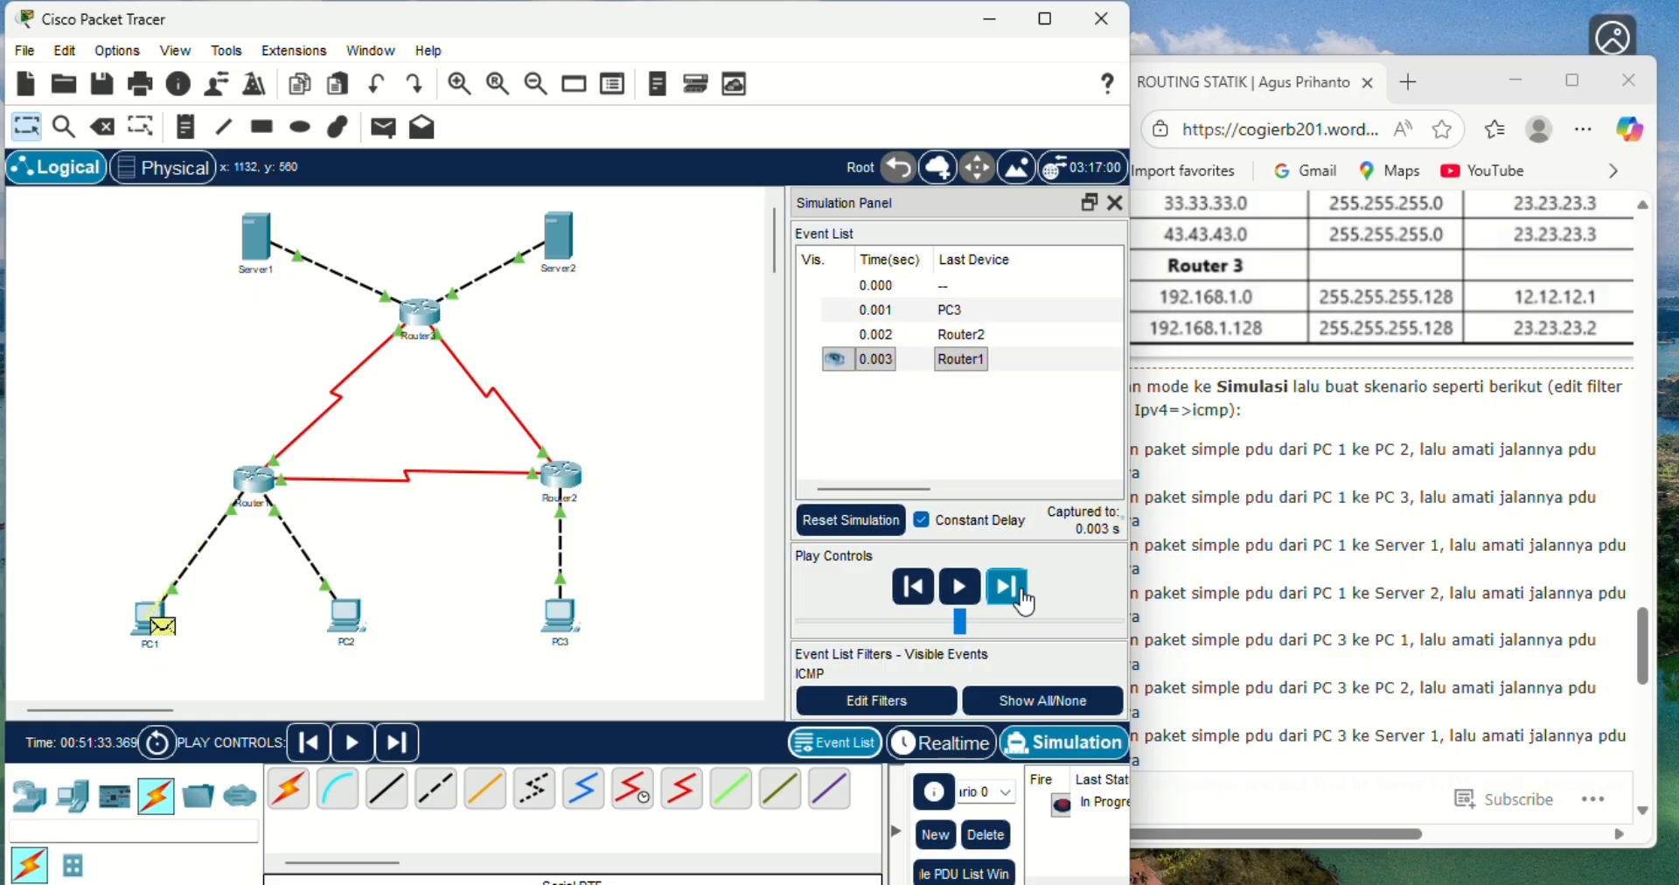
left_click(1025, 601)
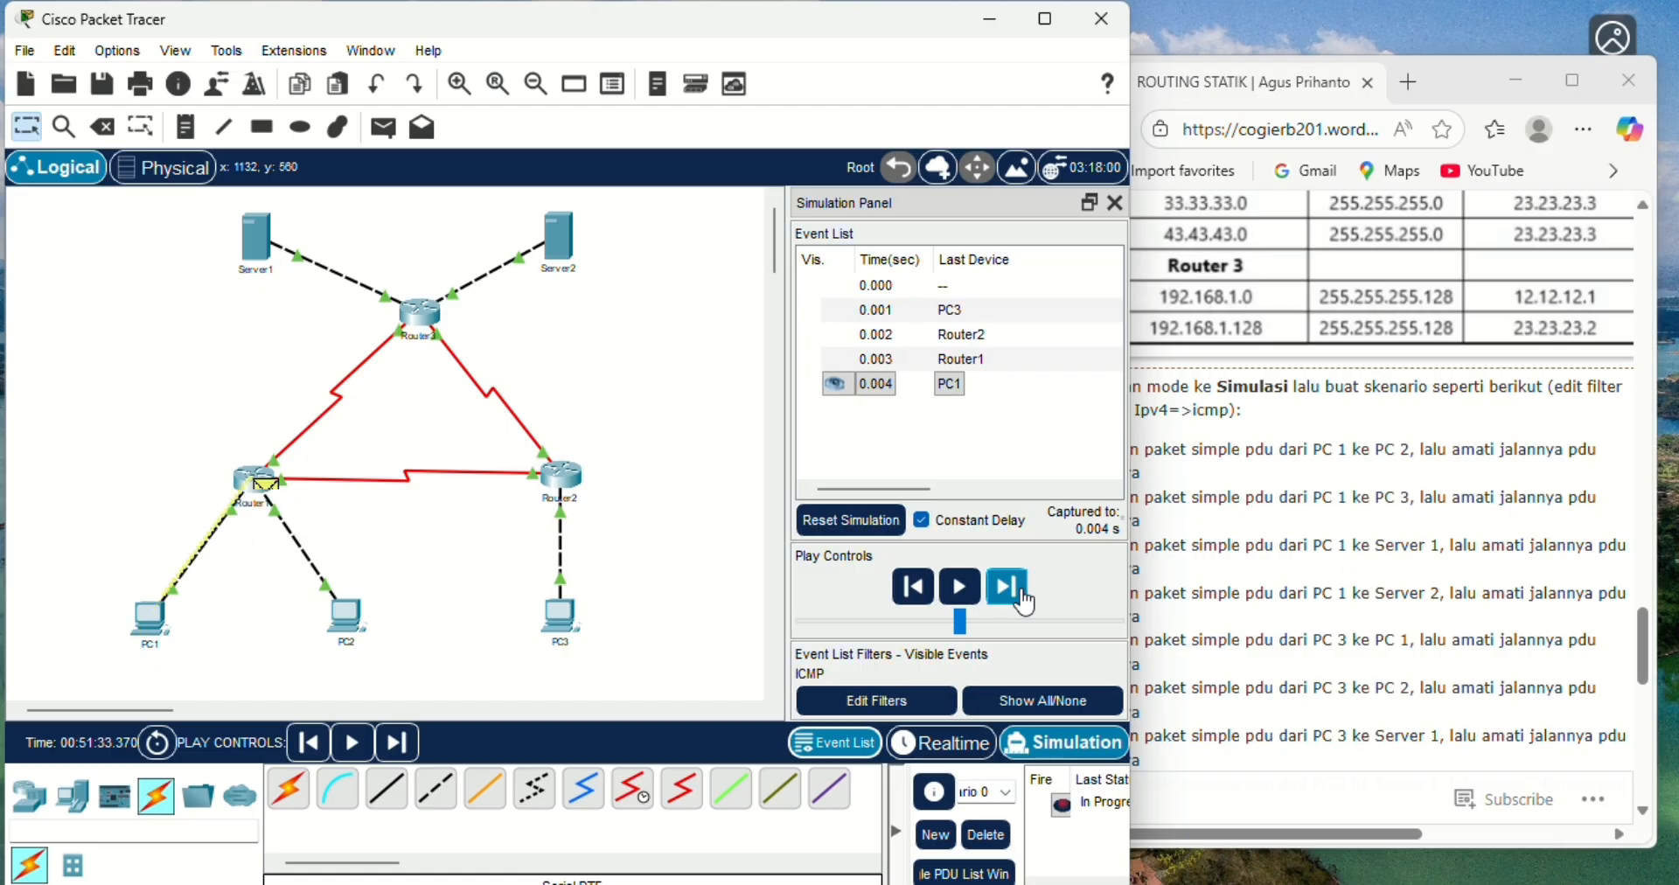
left_click(1025, 602)
left_click(1025, 601)
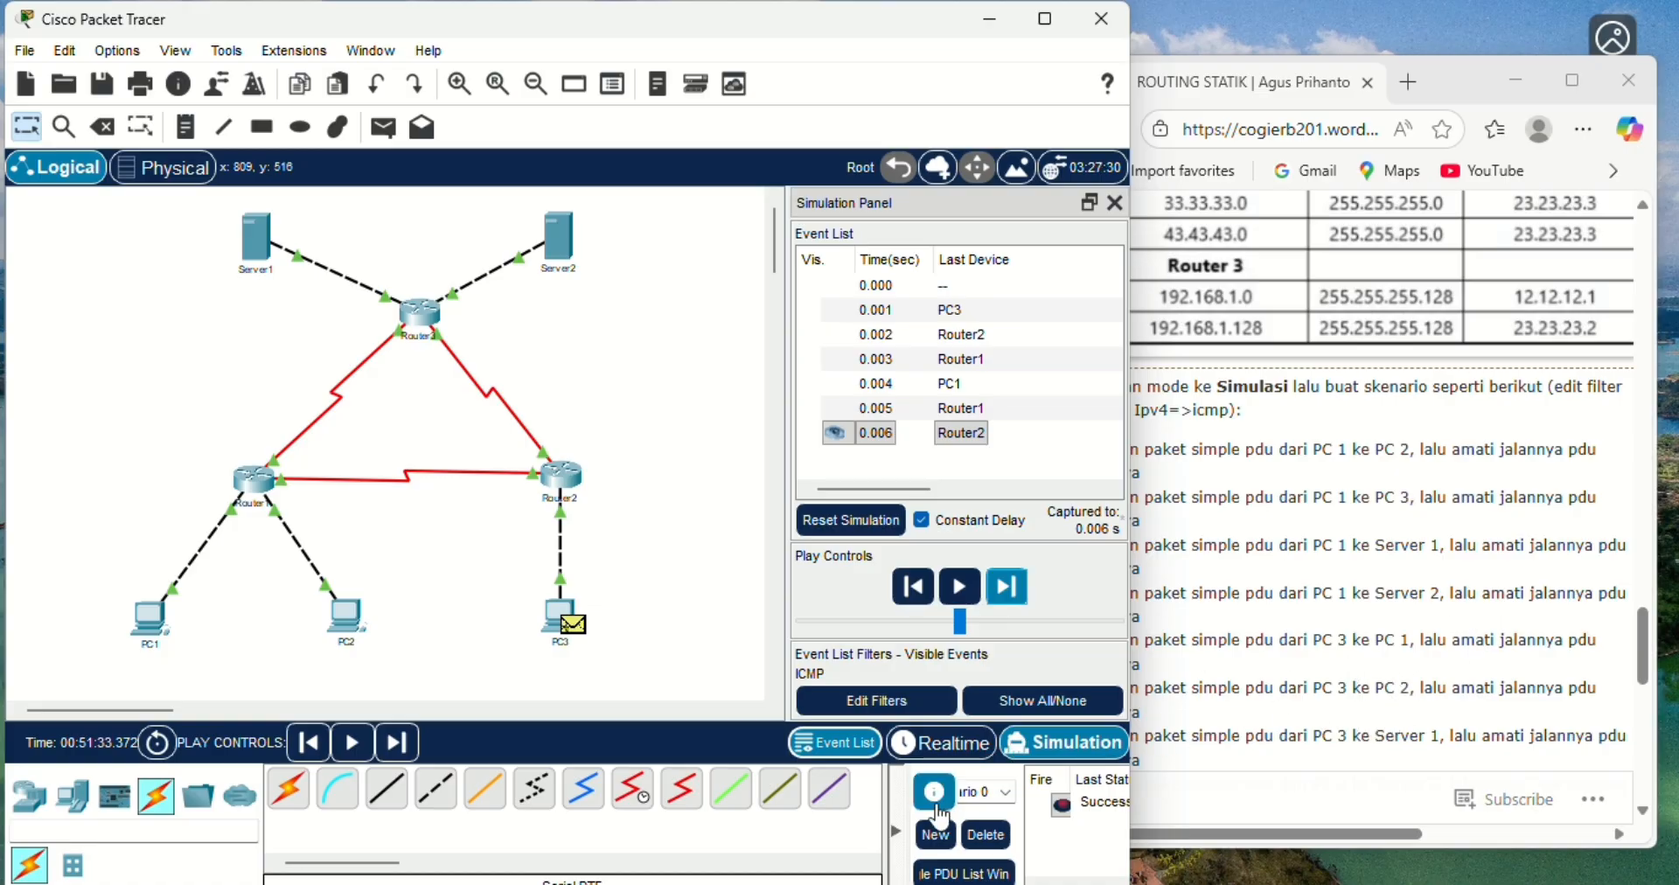
left_click(986, 834)
- Return to Realtime mode, add a simple PDU from PC3 to PC2, and switch to Simulation mode
left_click(957, 752)
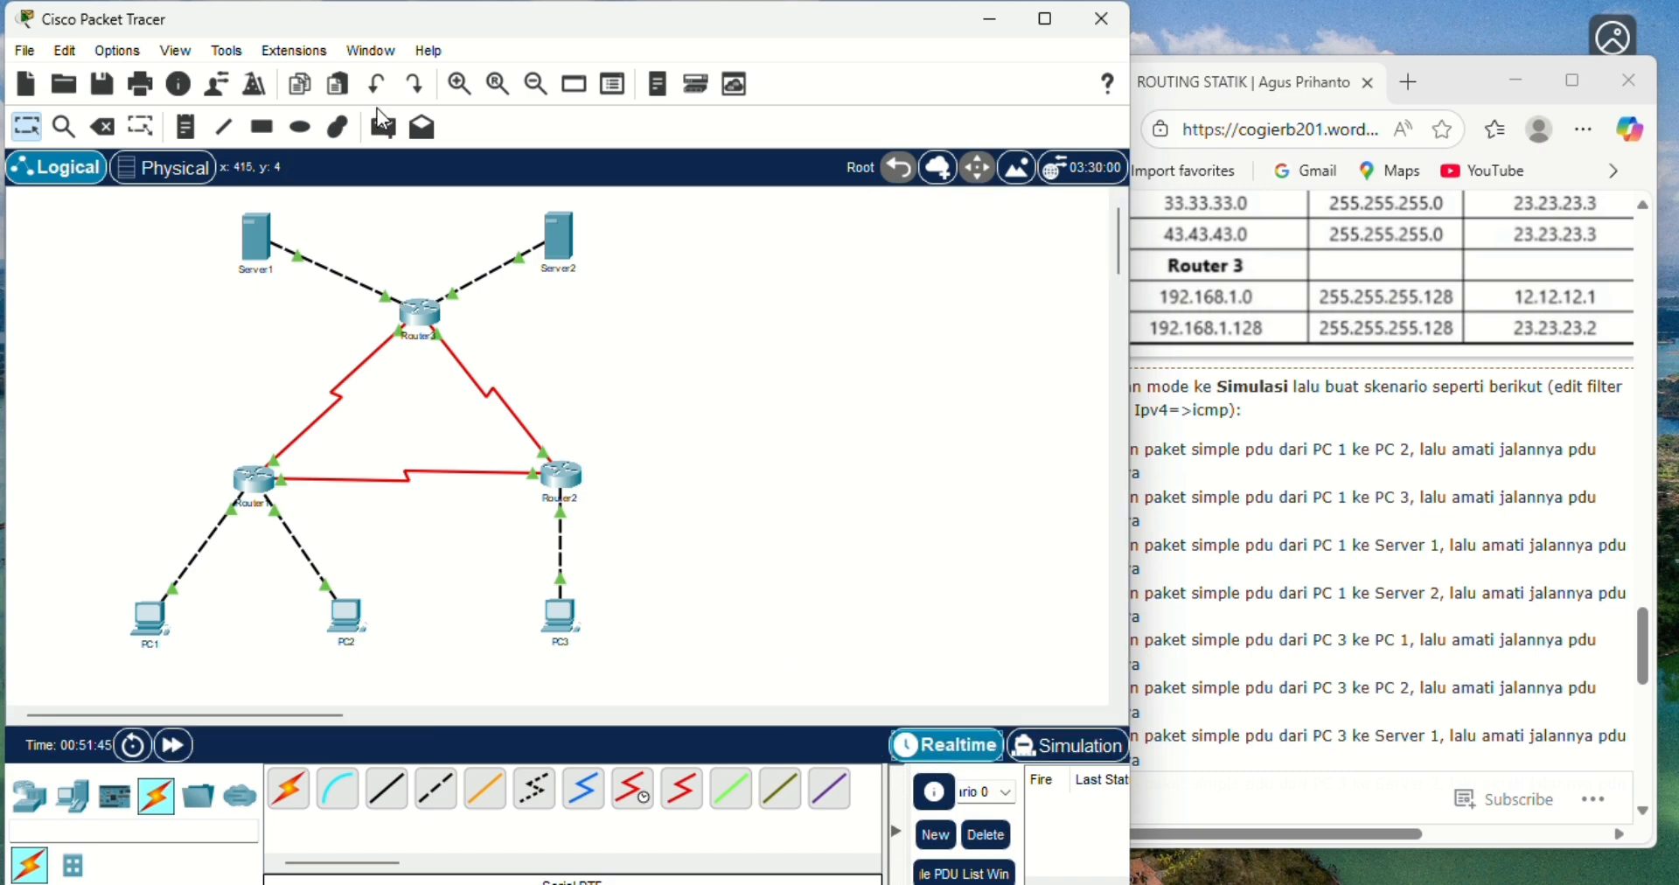
left_click(382, 128)
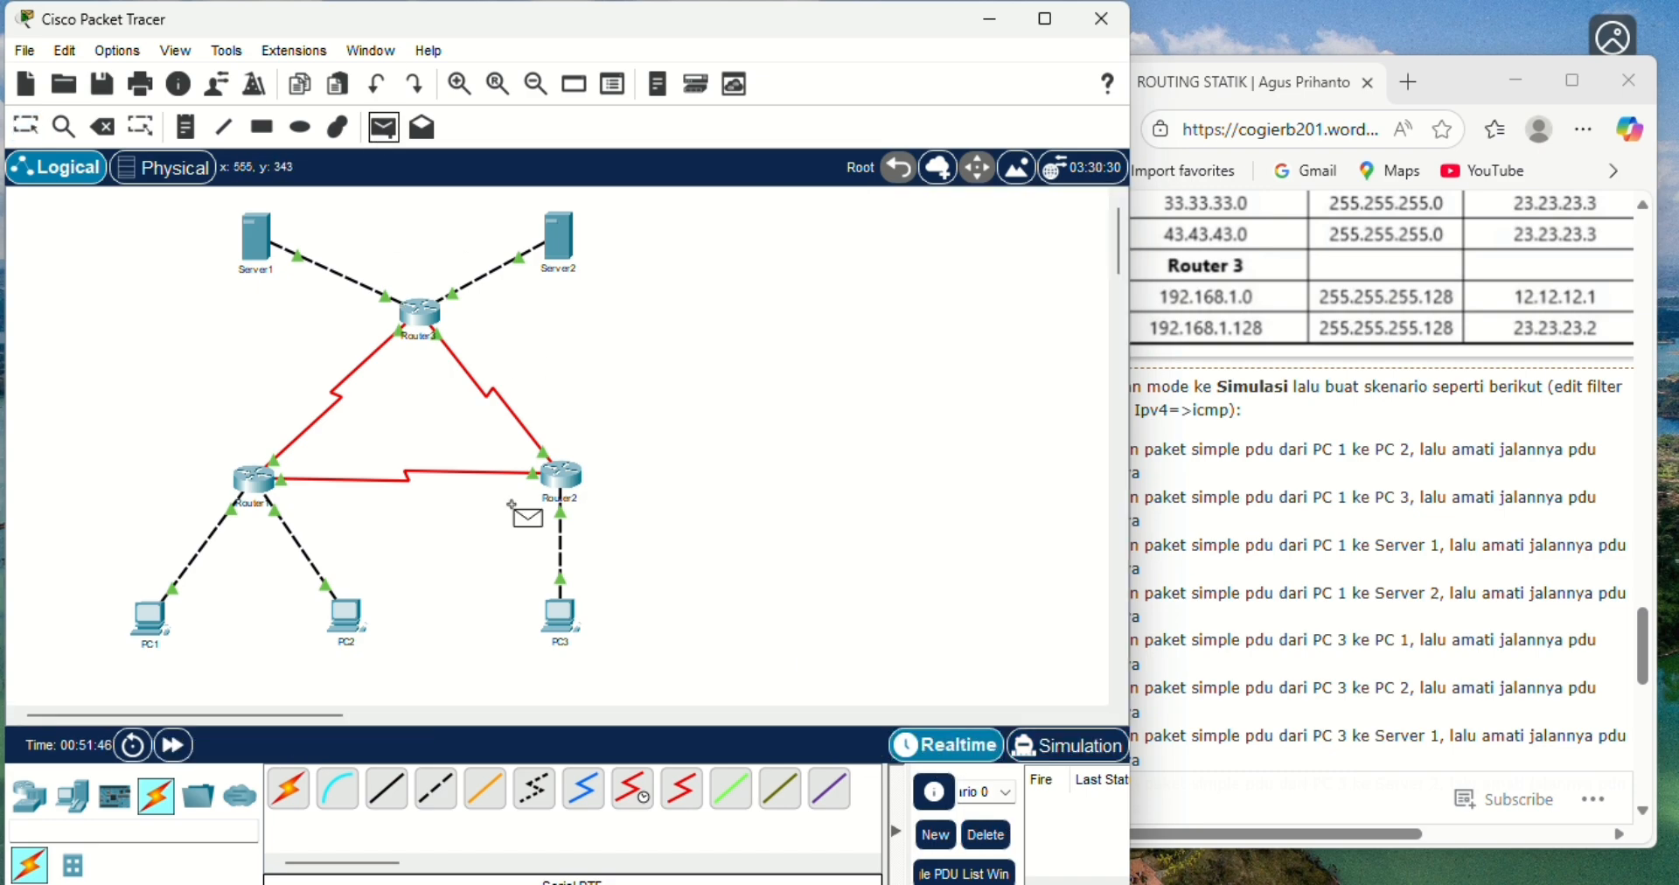
left_click(560, 612)
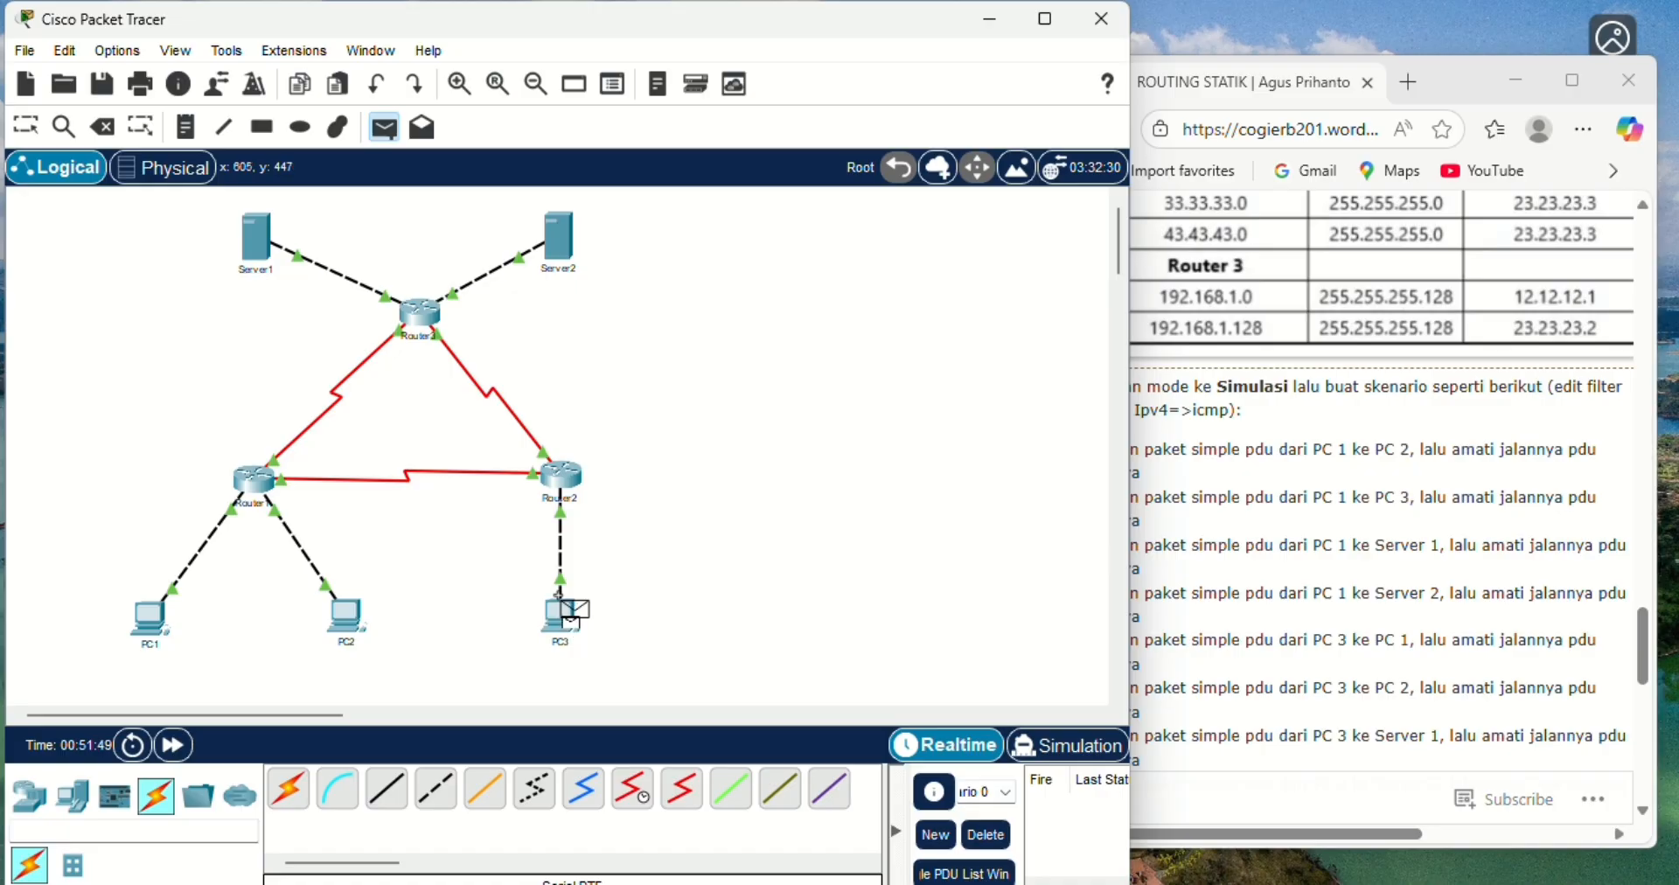
left_click(353, 612)
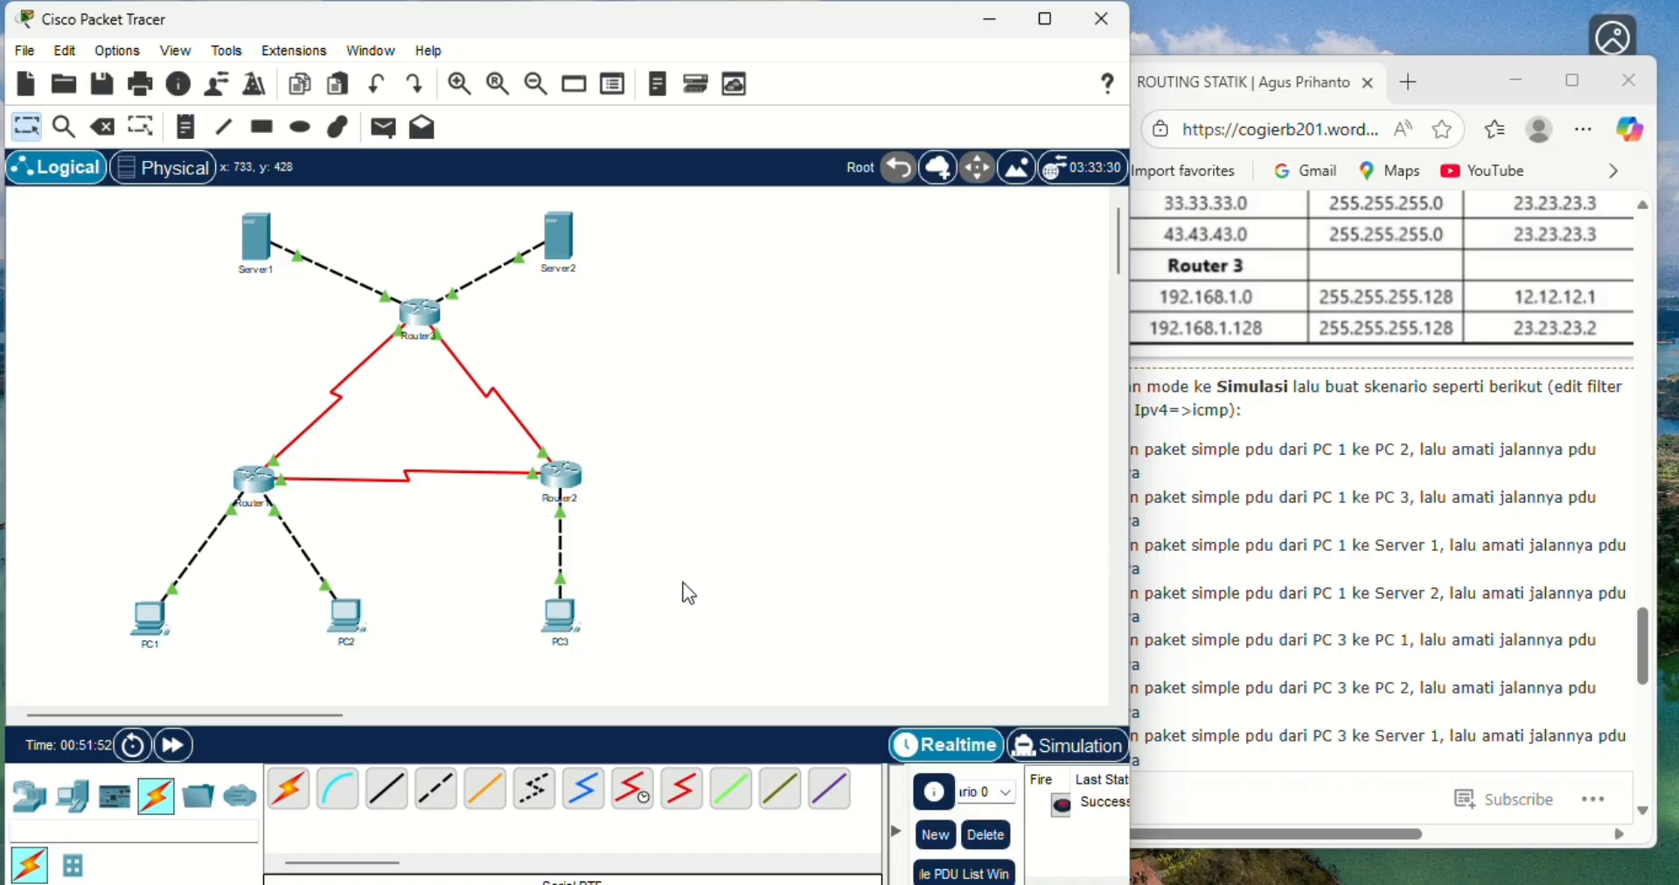
left_click(1063, 752)
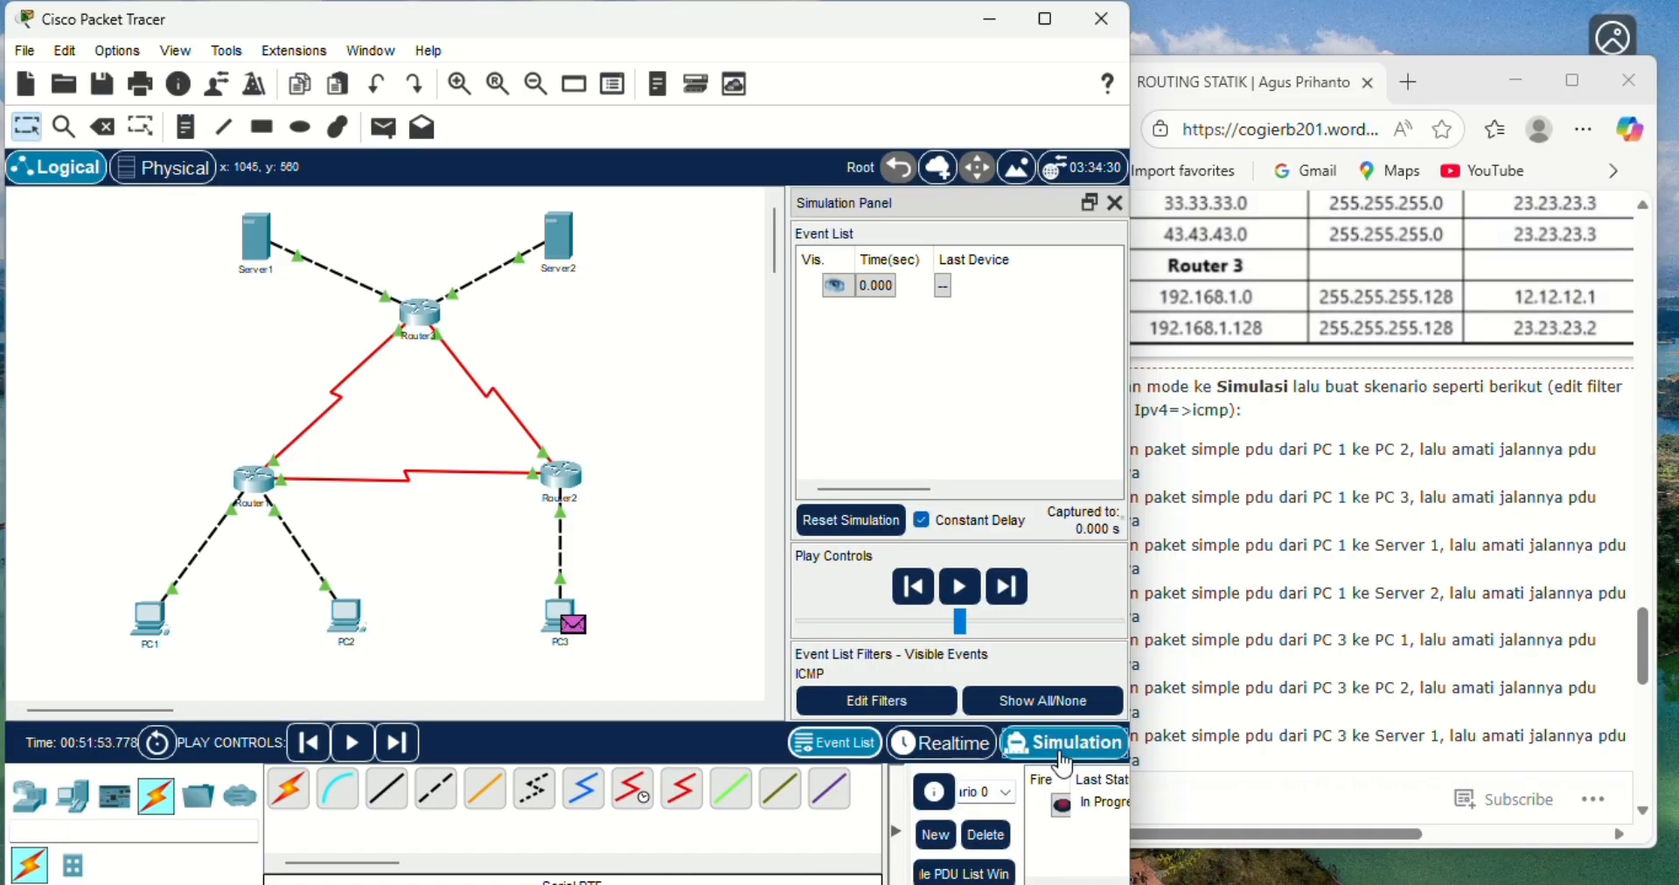
- Advance the PC3-to-PC2 simulation event by event until the reply returns to PC3, then delete the scenario
left_click(1010, 589)
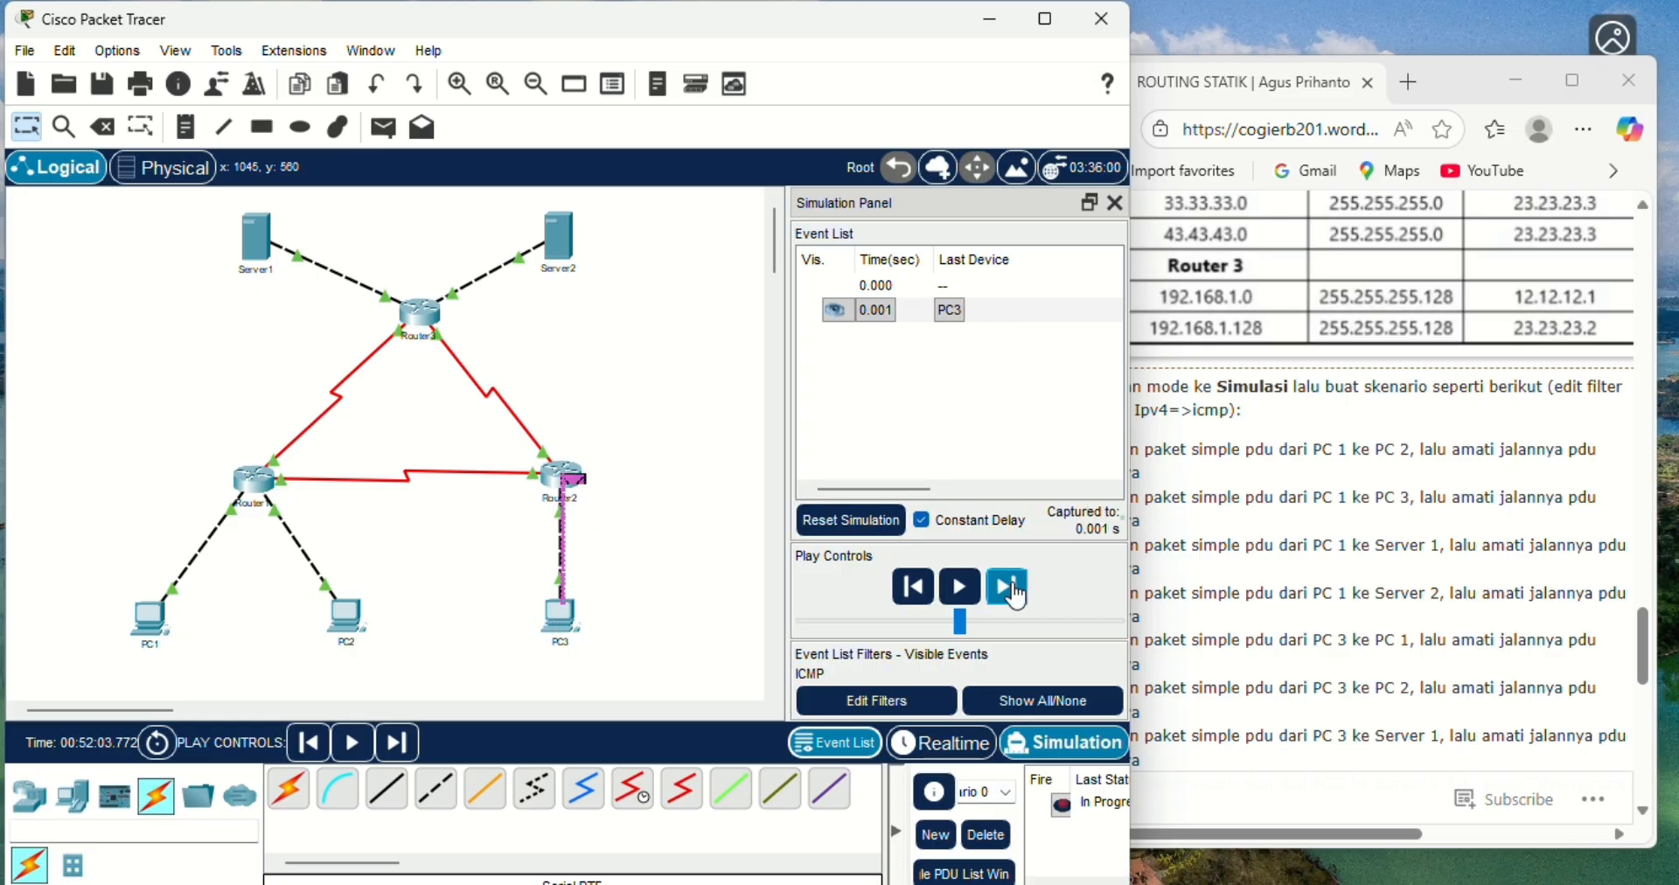
left_click(1010, 589)
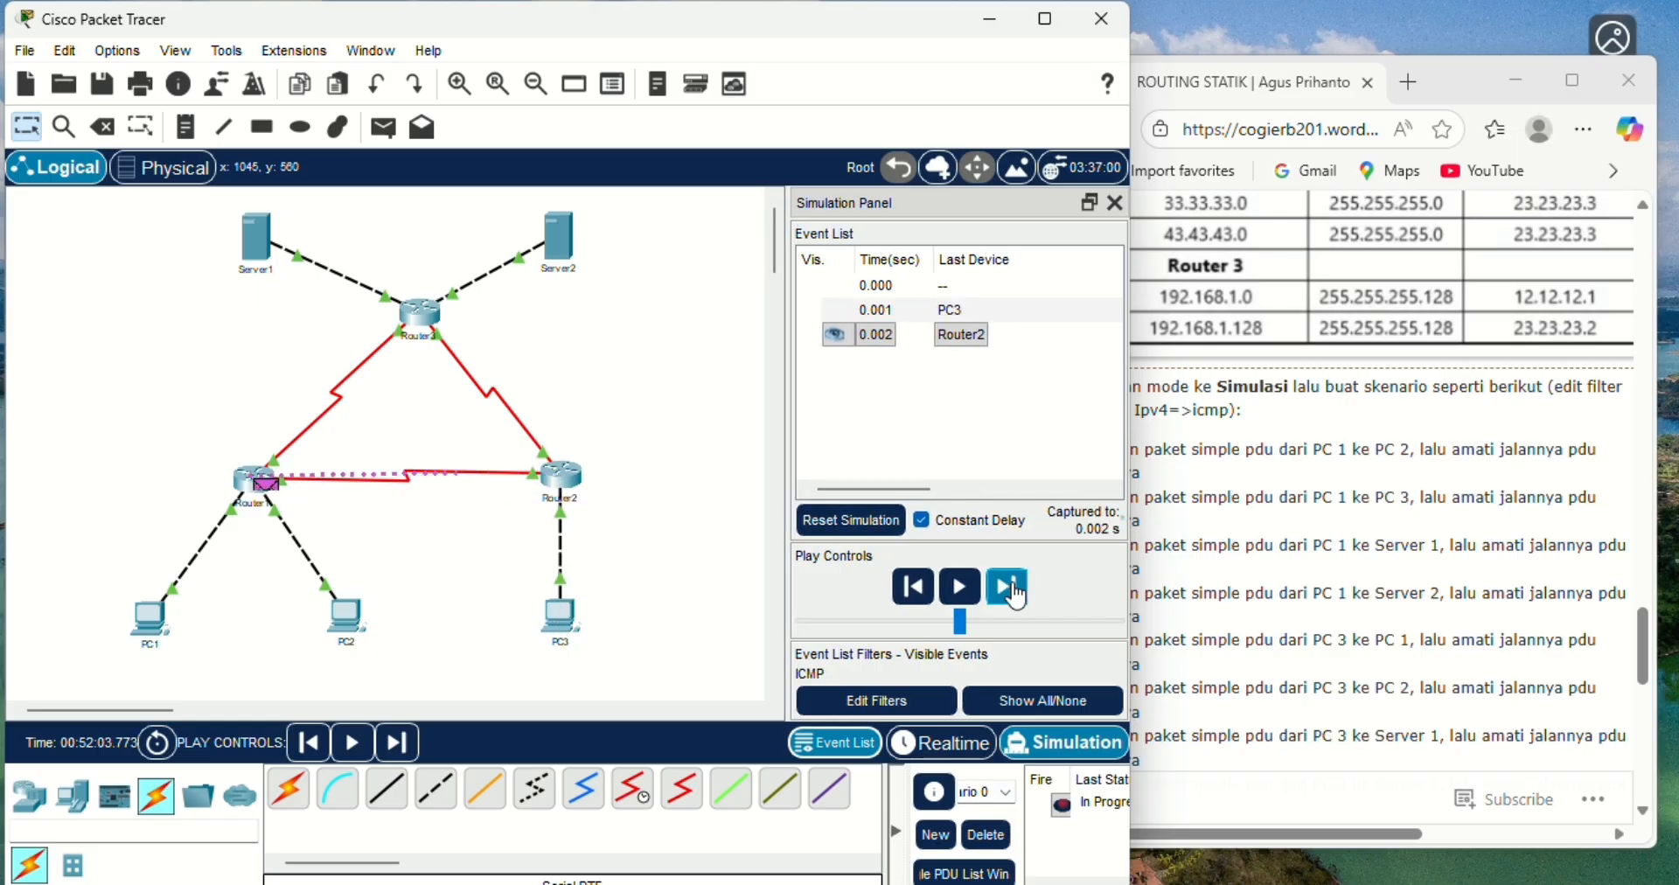
left_click(1010, 589)
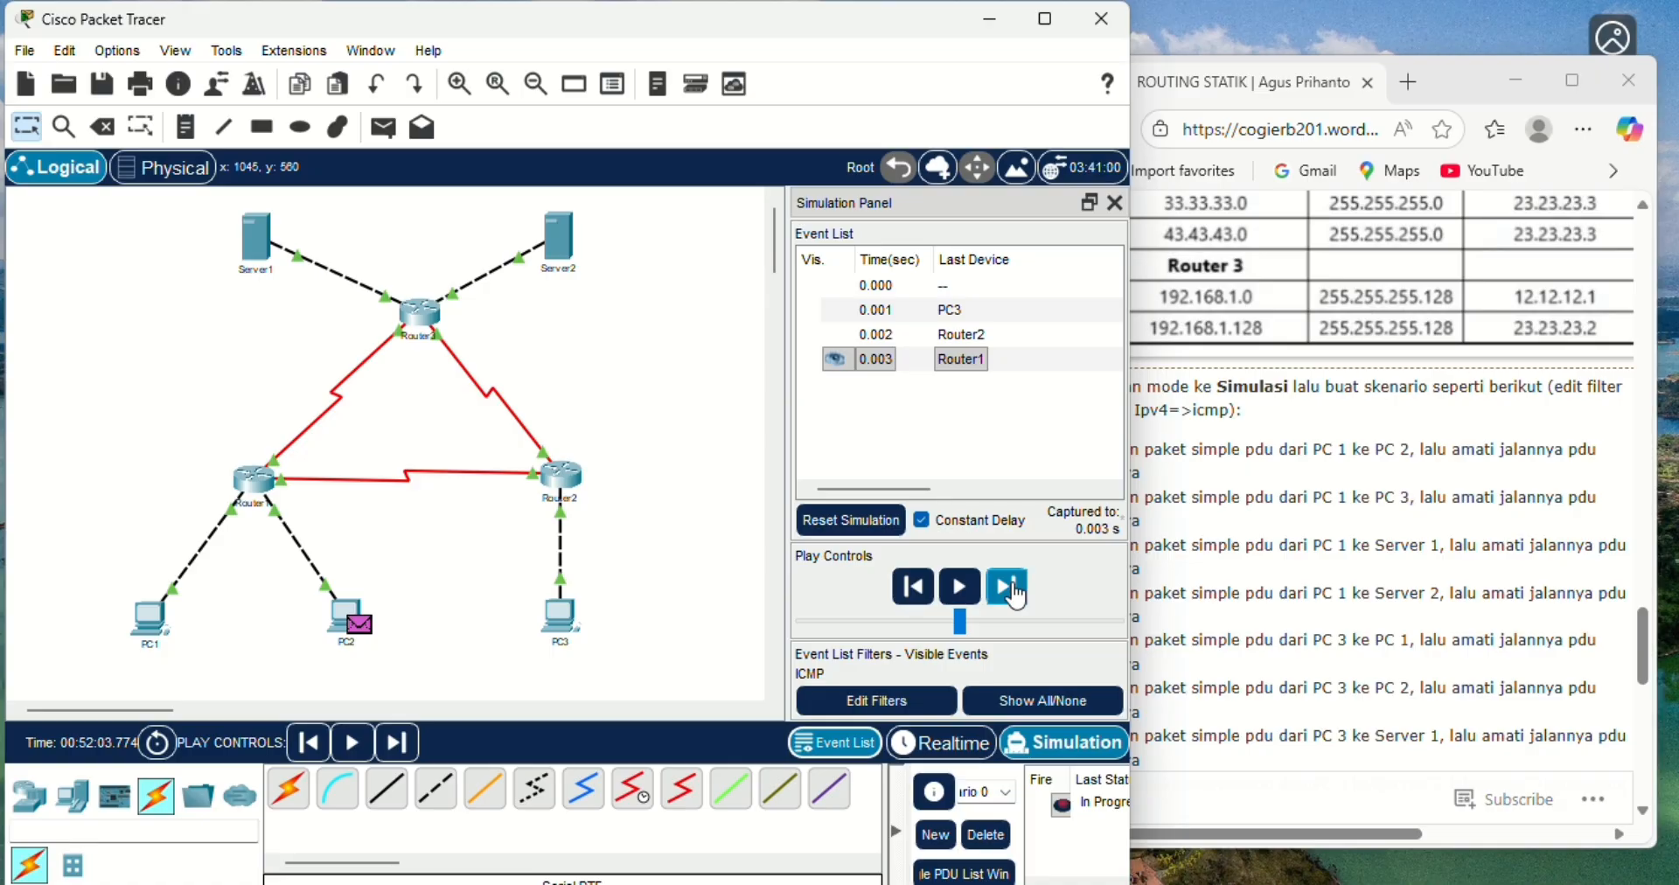
left_click(1005, 600)
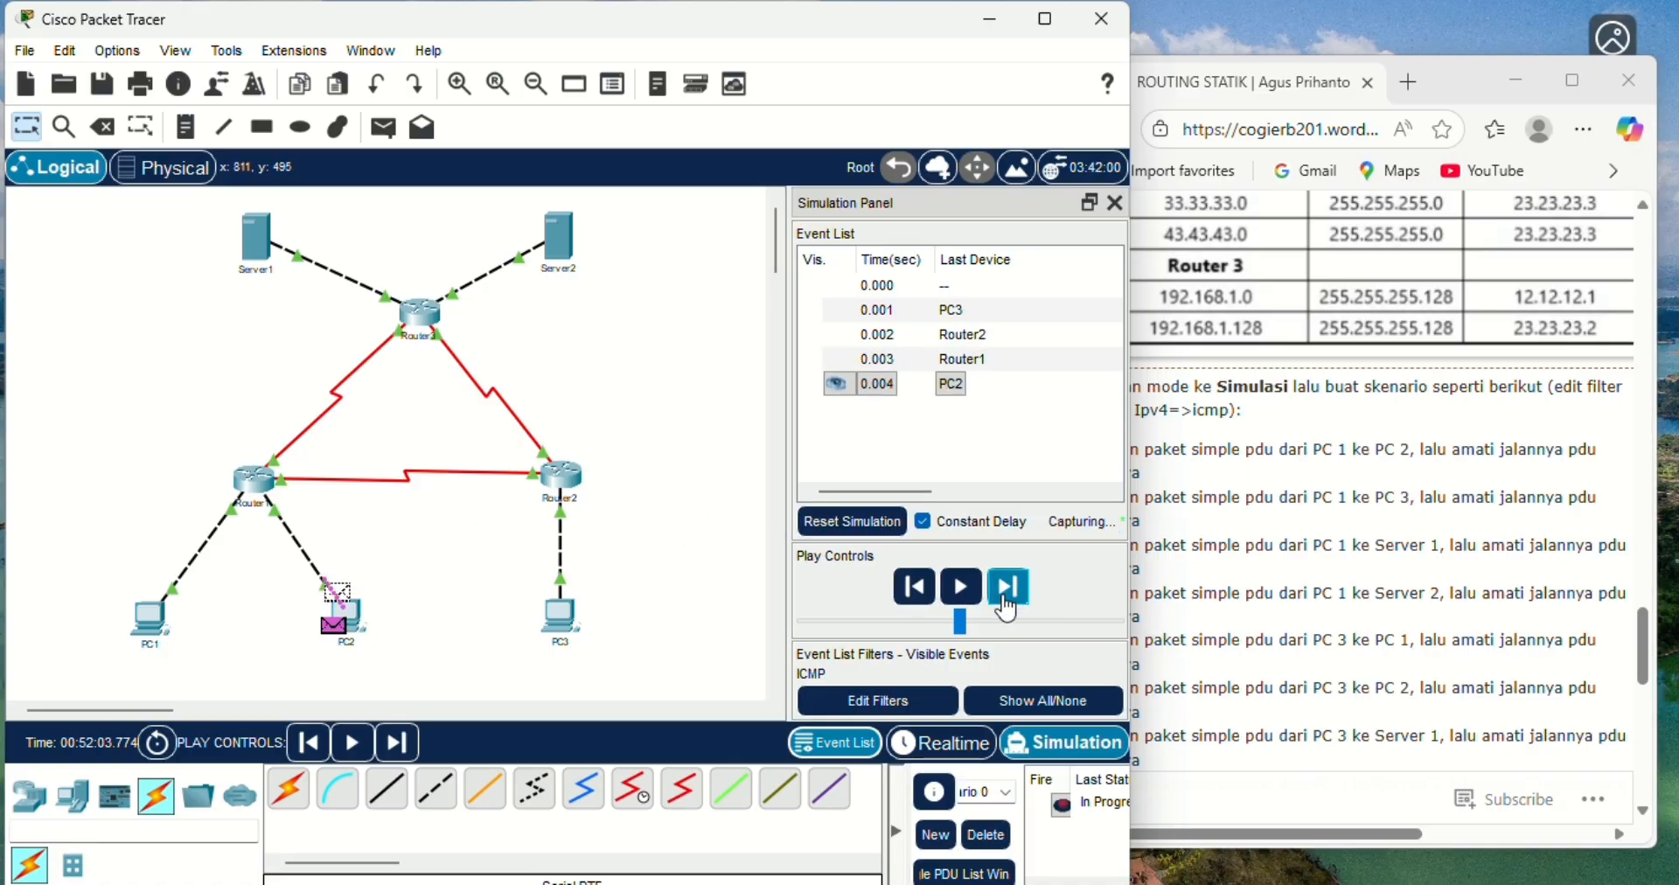
left_click(1006, 600)
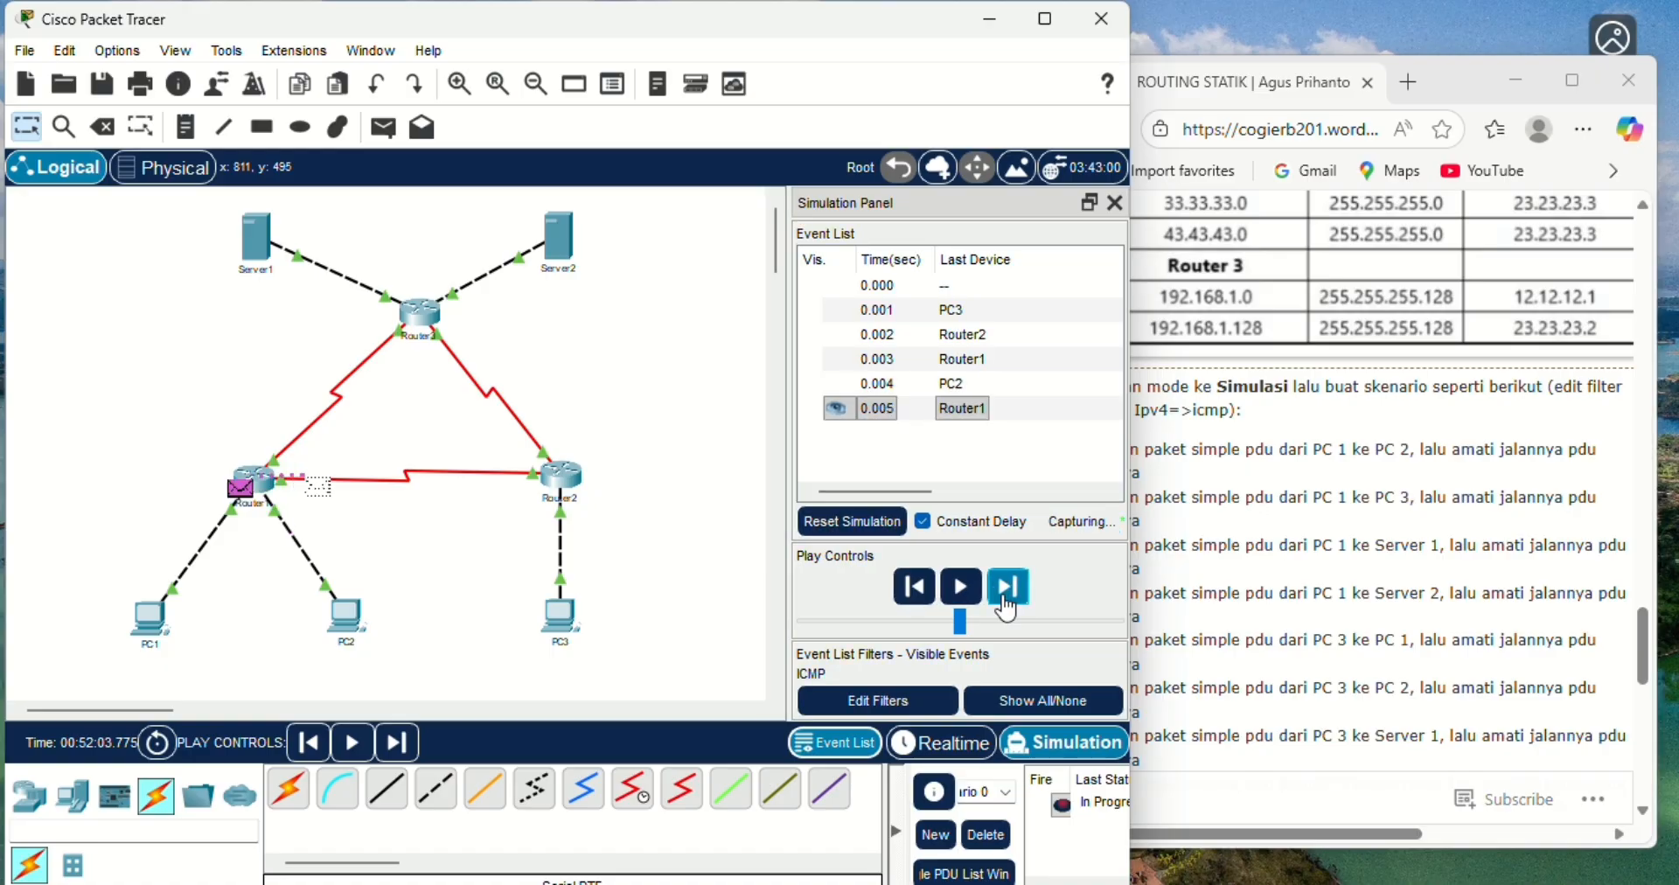
left_click(1006, 600)
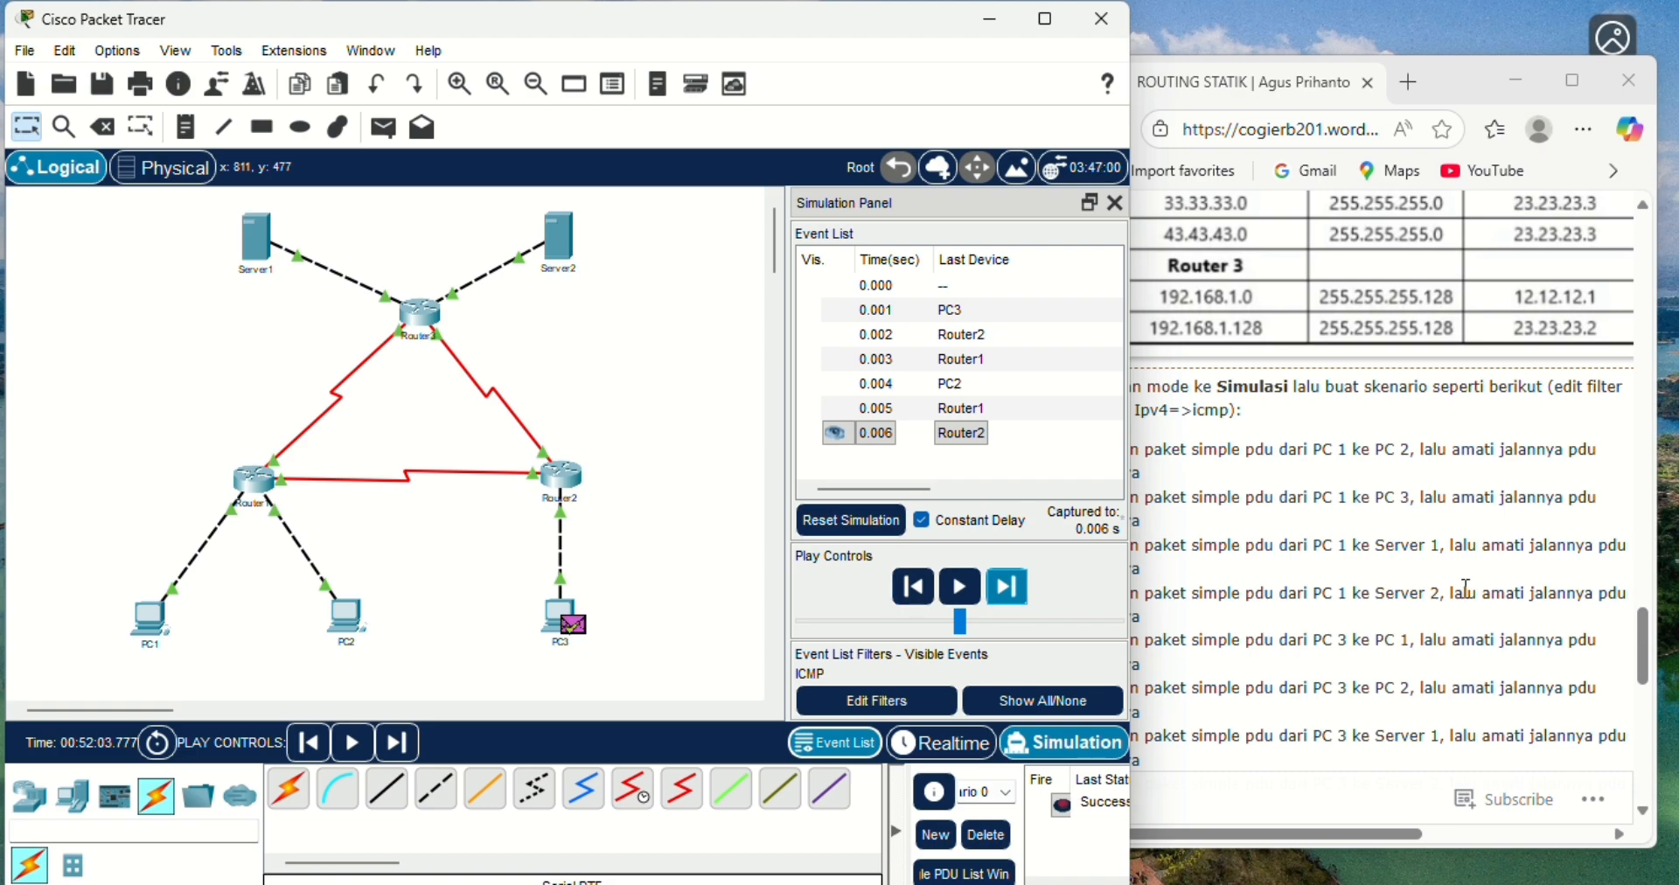
left_click(1645, 629)
left_click_drag(1645, 630, 1659, 672)
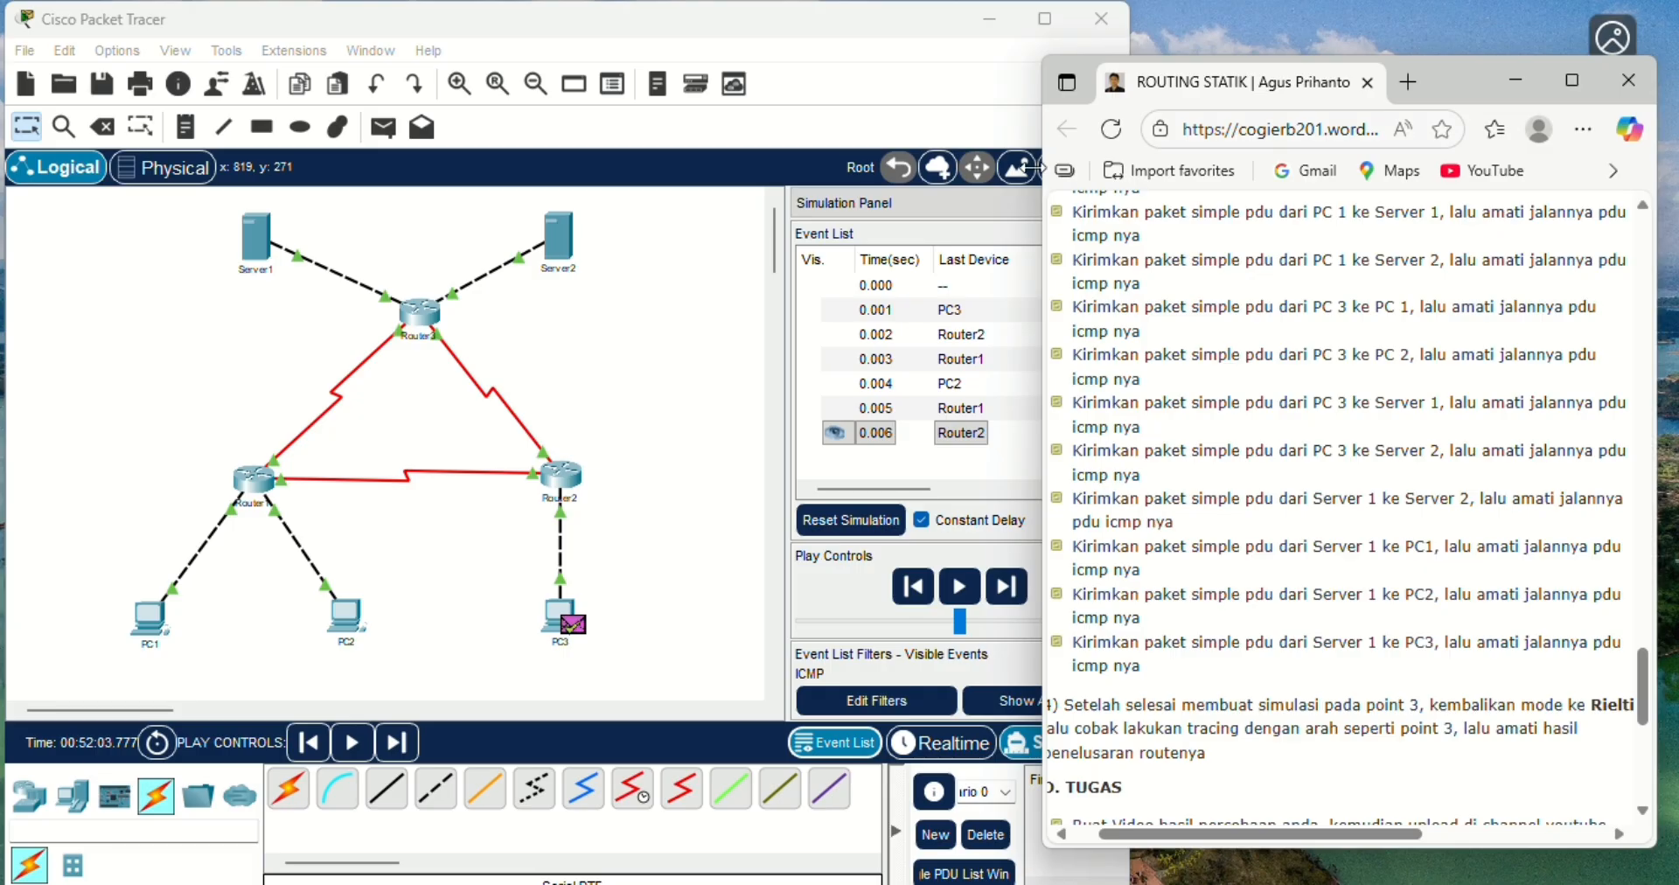
left_click(692, 58)
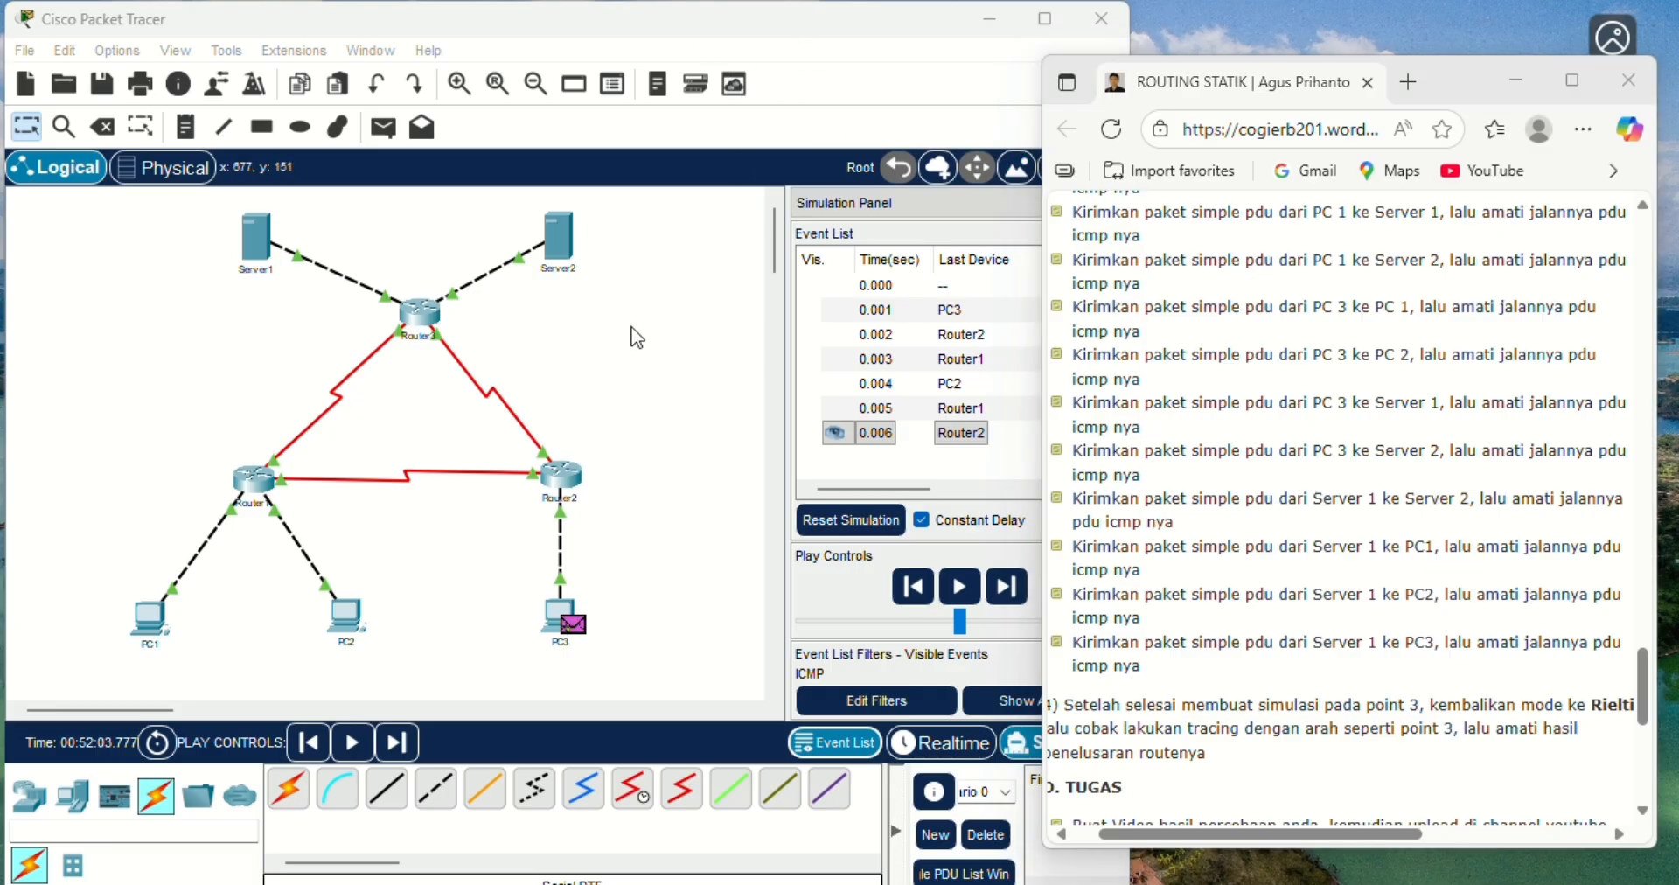
left_click(982, 839)
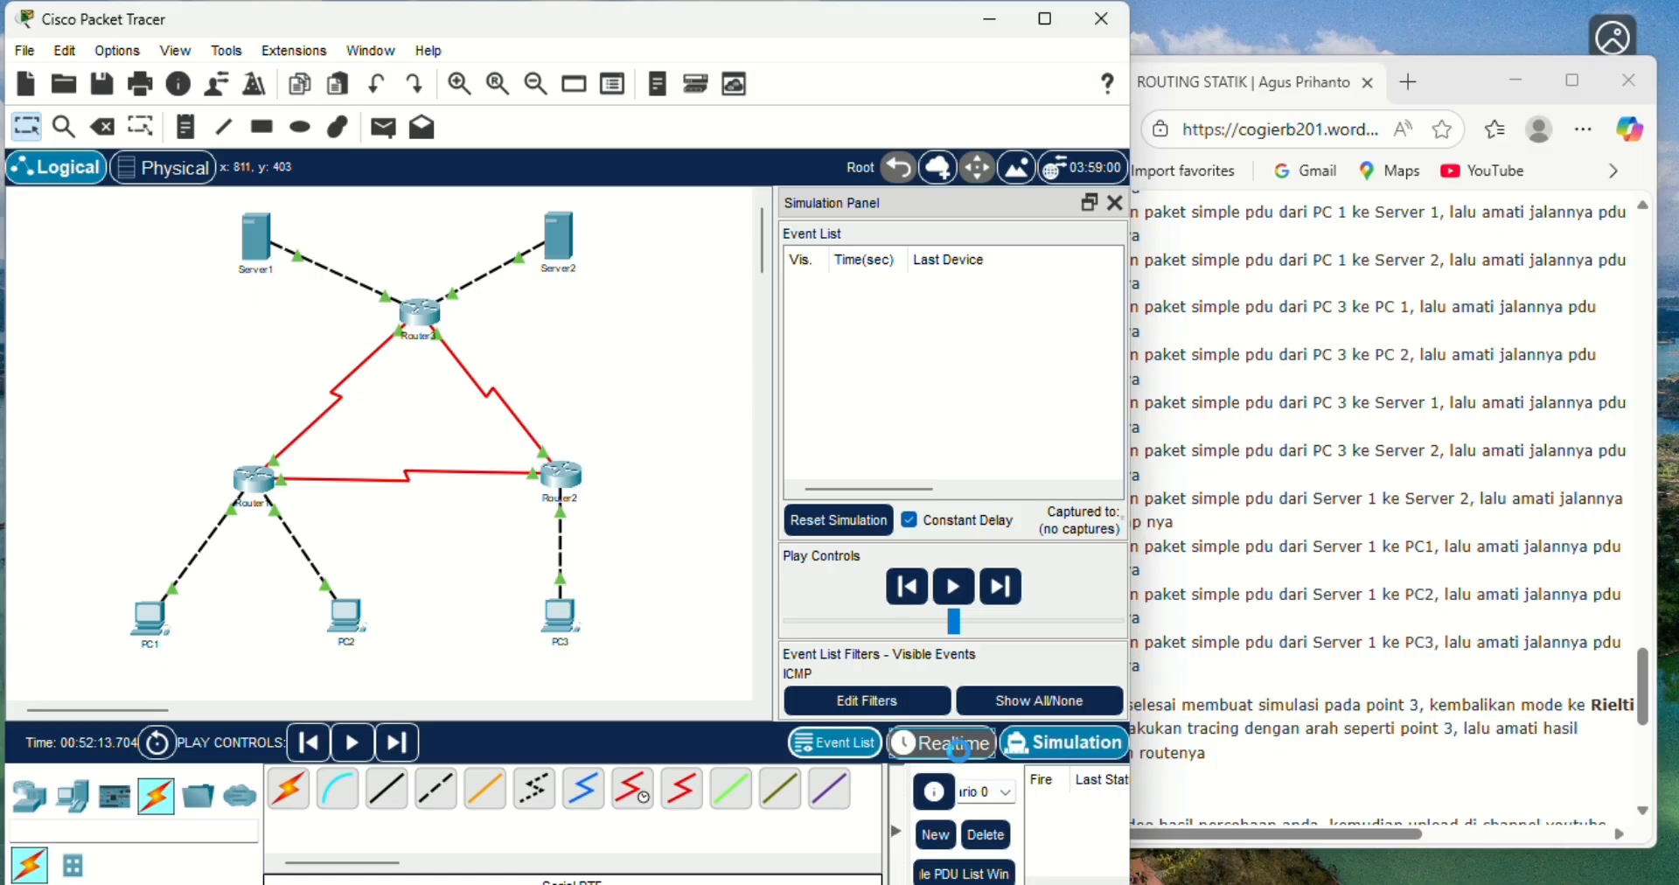
- Add a simple PDU from PC3 to Server1 in Realtime mode, then switch to Simulation mode
left_click(958, 746)
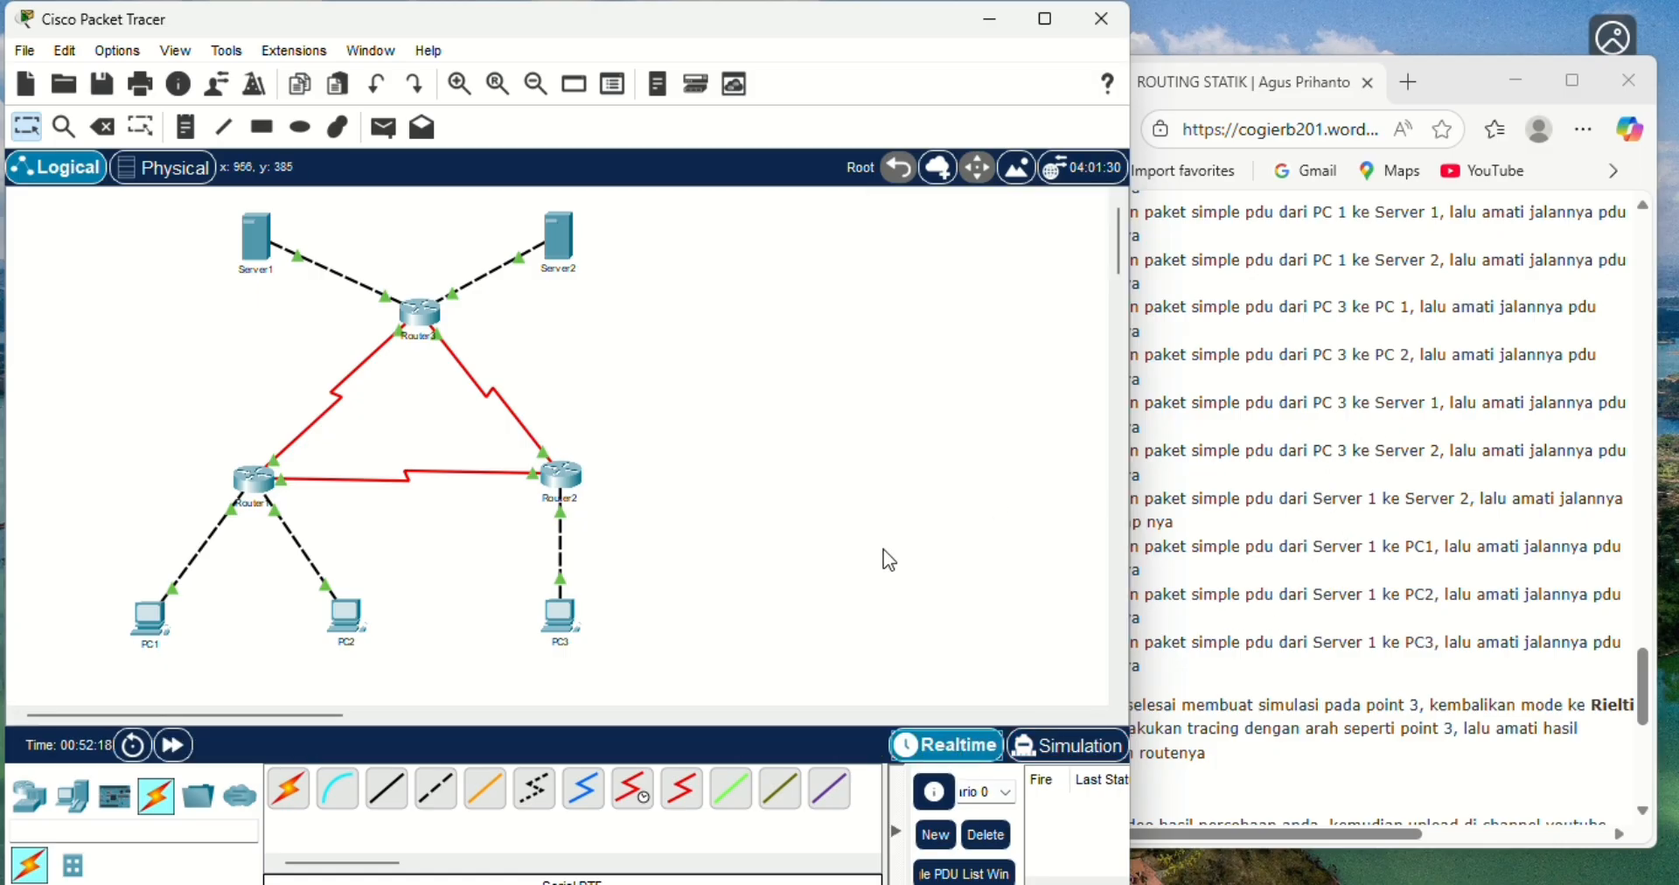
left_click(384, 129)
left_click(560, 617)
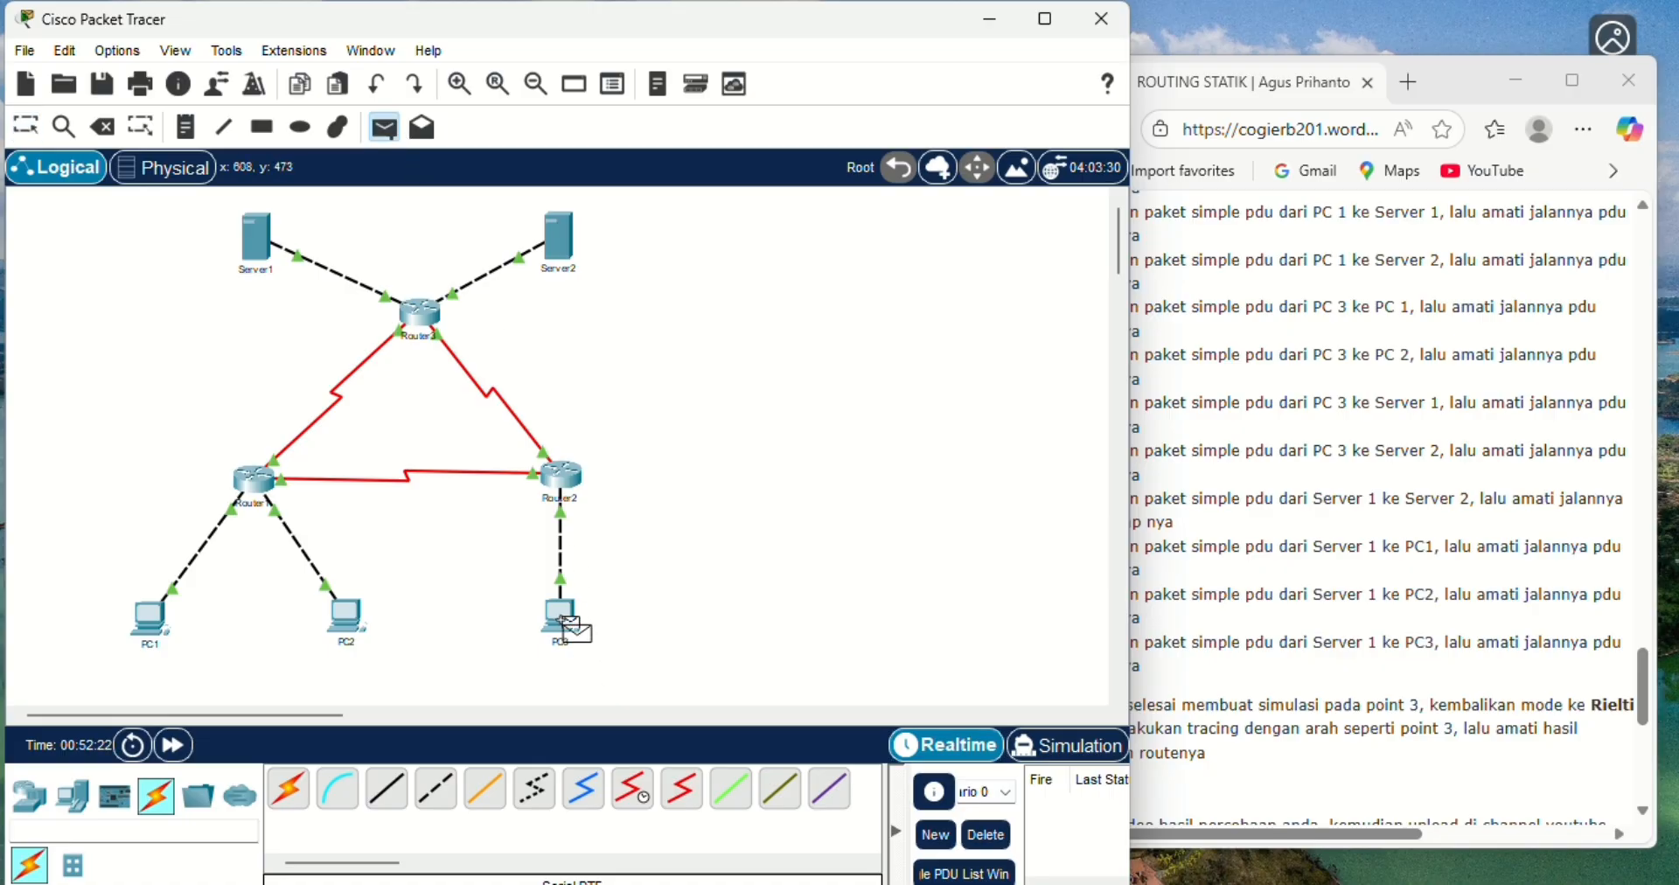
left_click(263, 247)
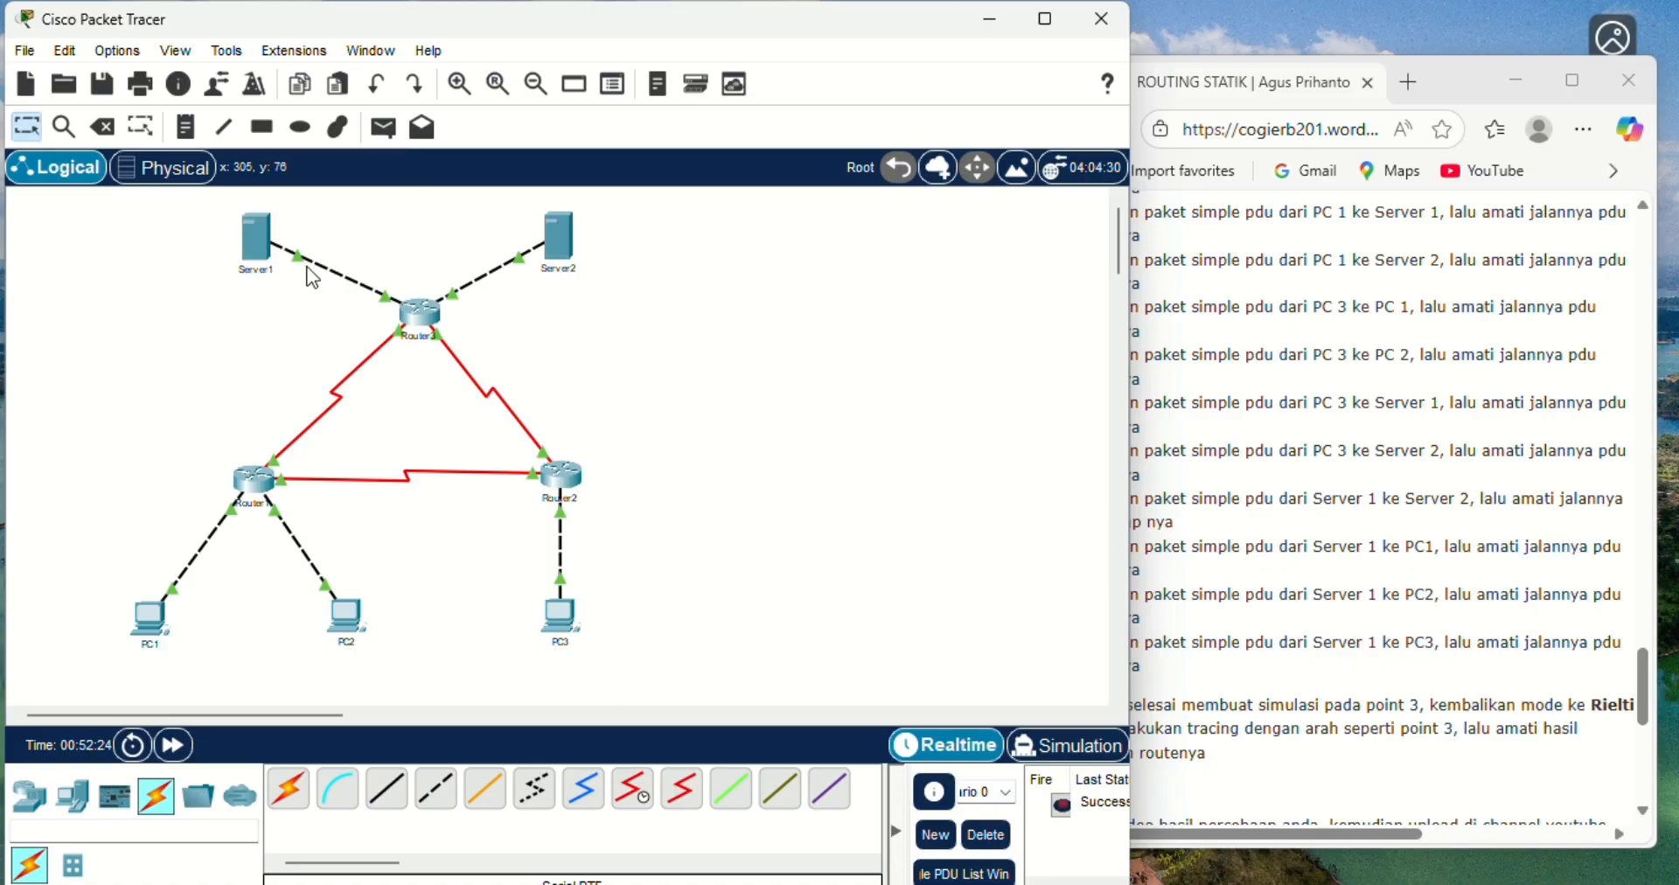
left_click(1080, 750)
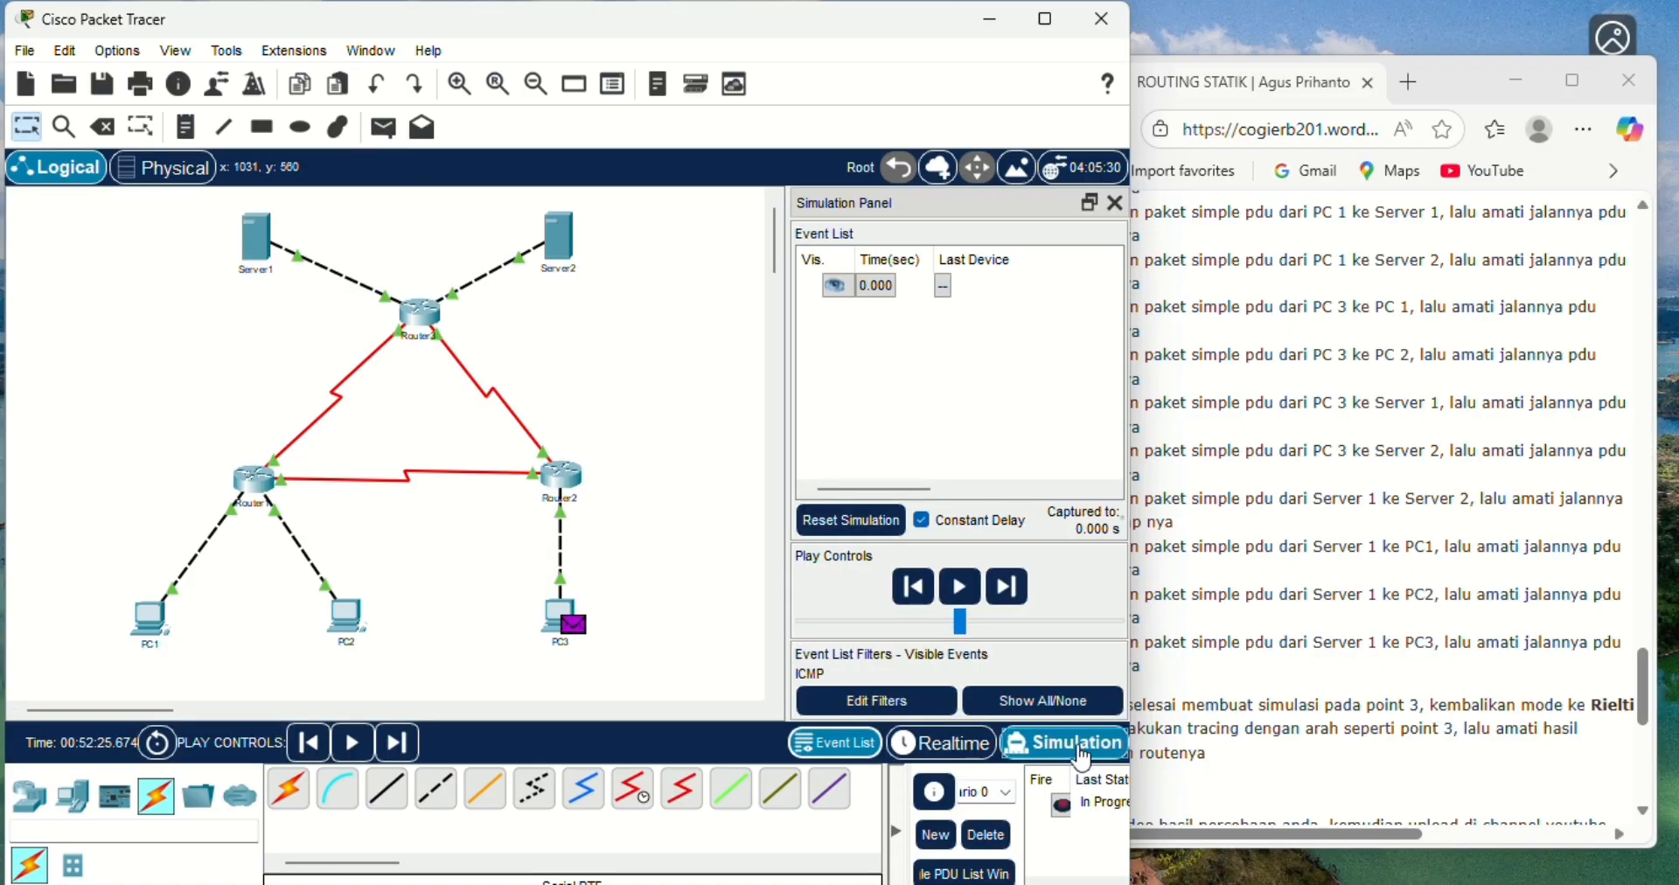
- Advance the PC3-to-Server1 simulation event by event until the reply returns to PC3, then delete the scenario
left_click(1007, 587)
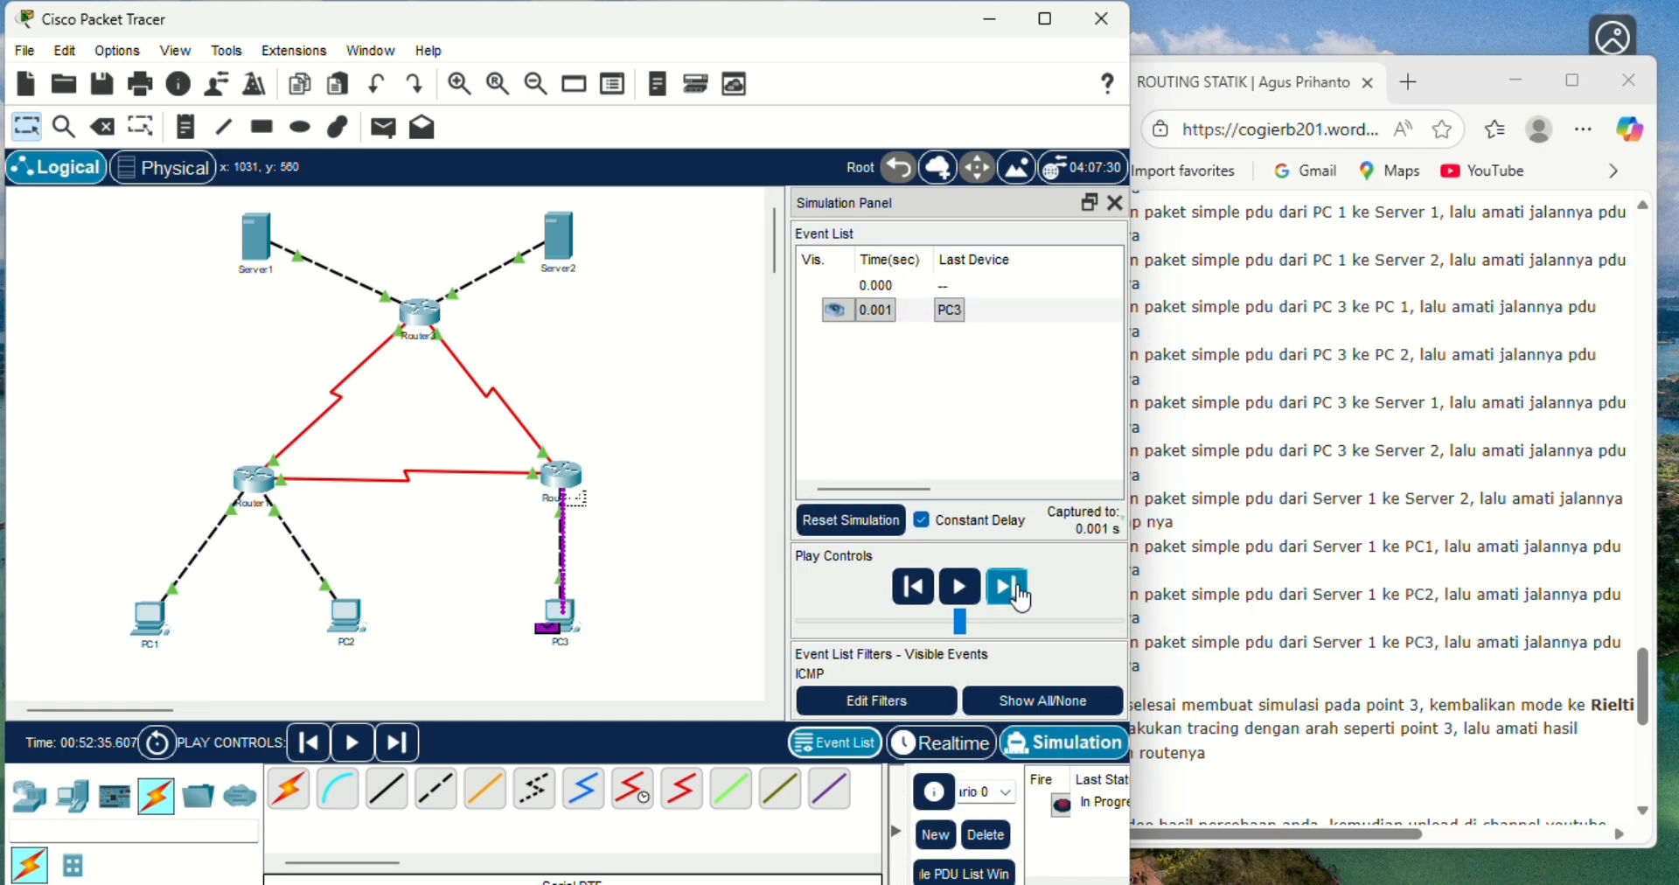
left_click(1018, 594)
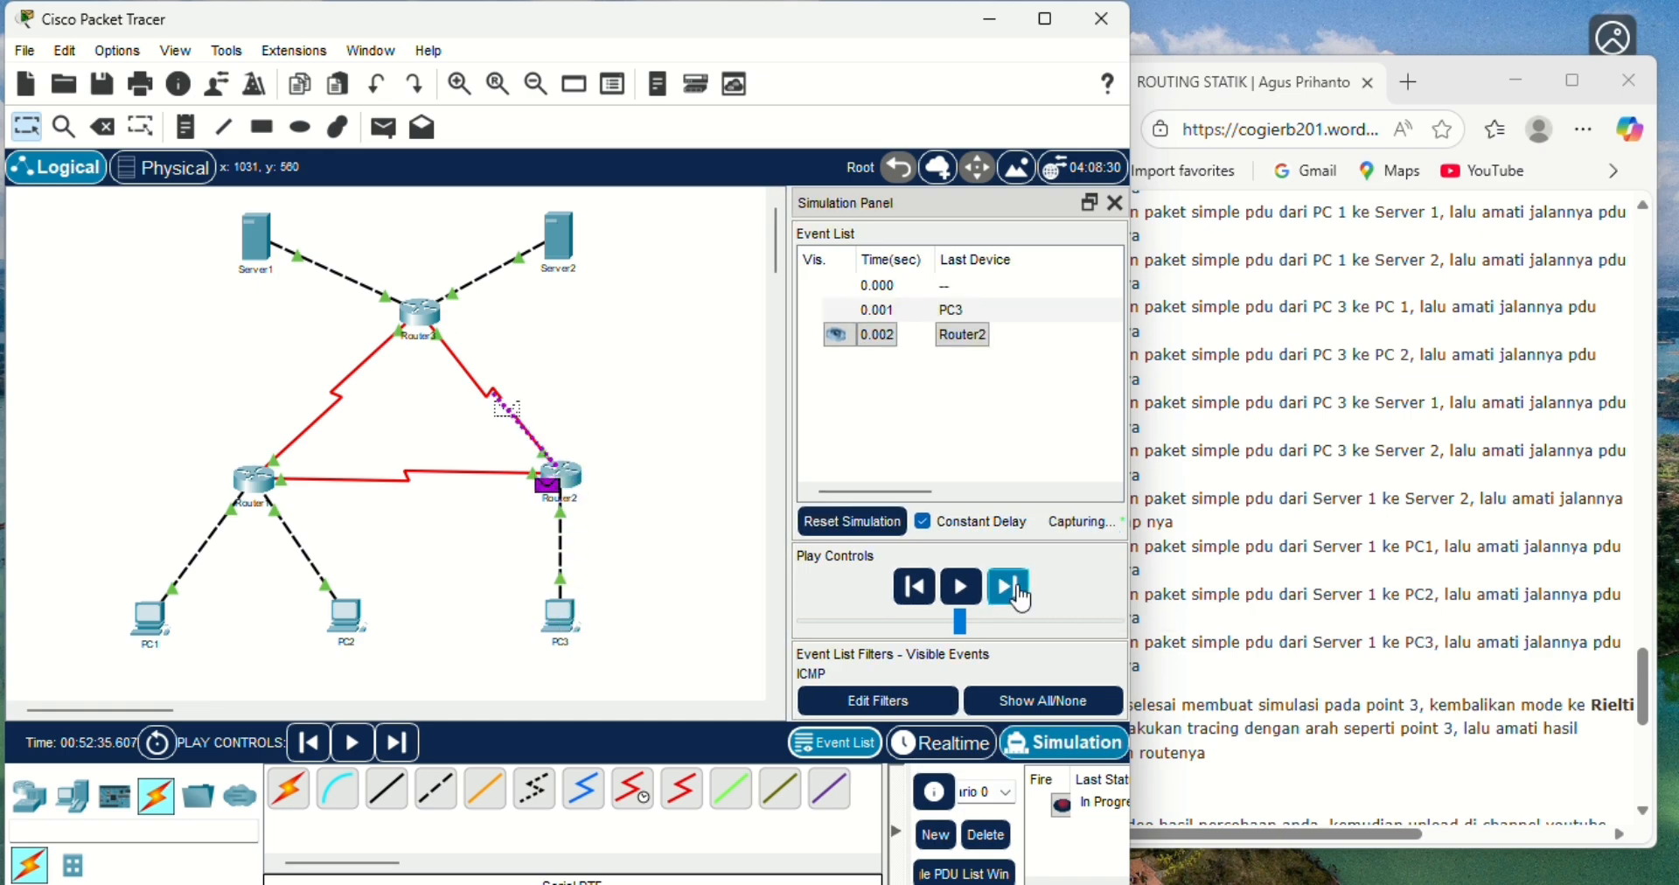
left_click(1020, 597)
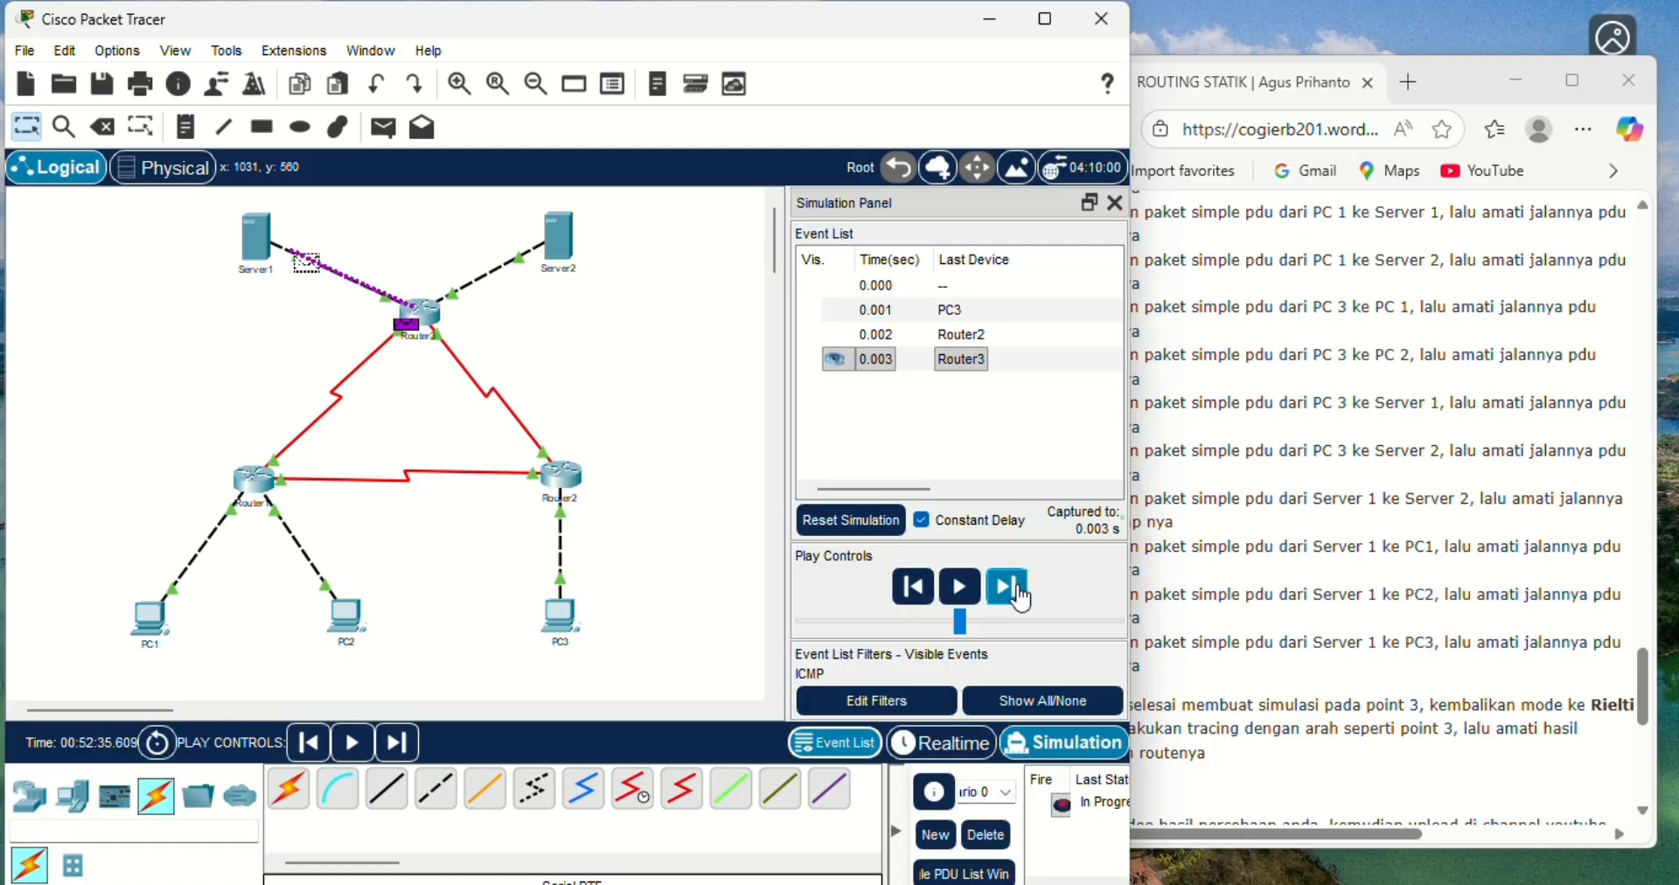
left_click(1020, 597)
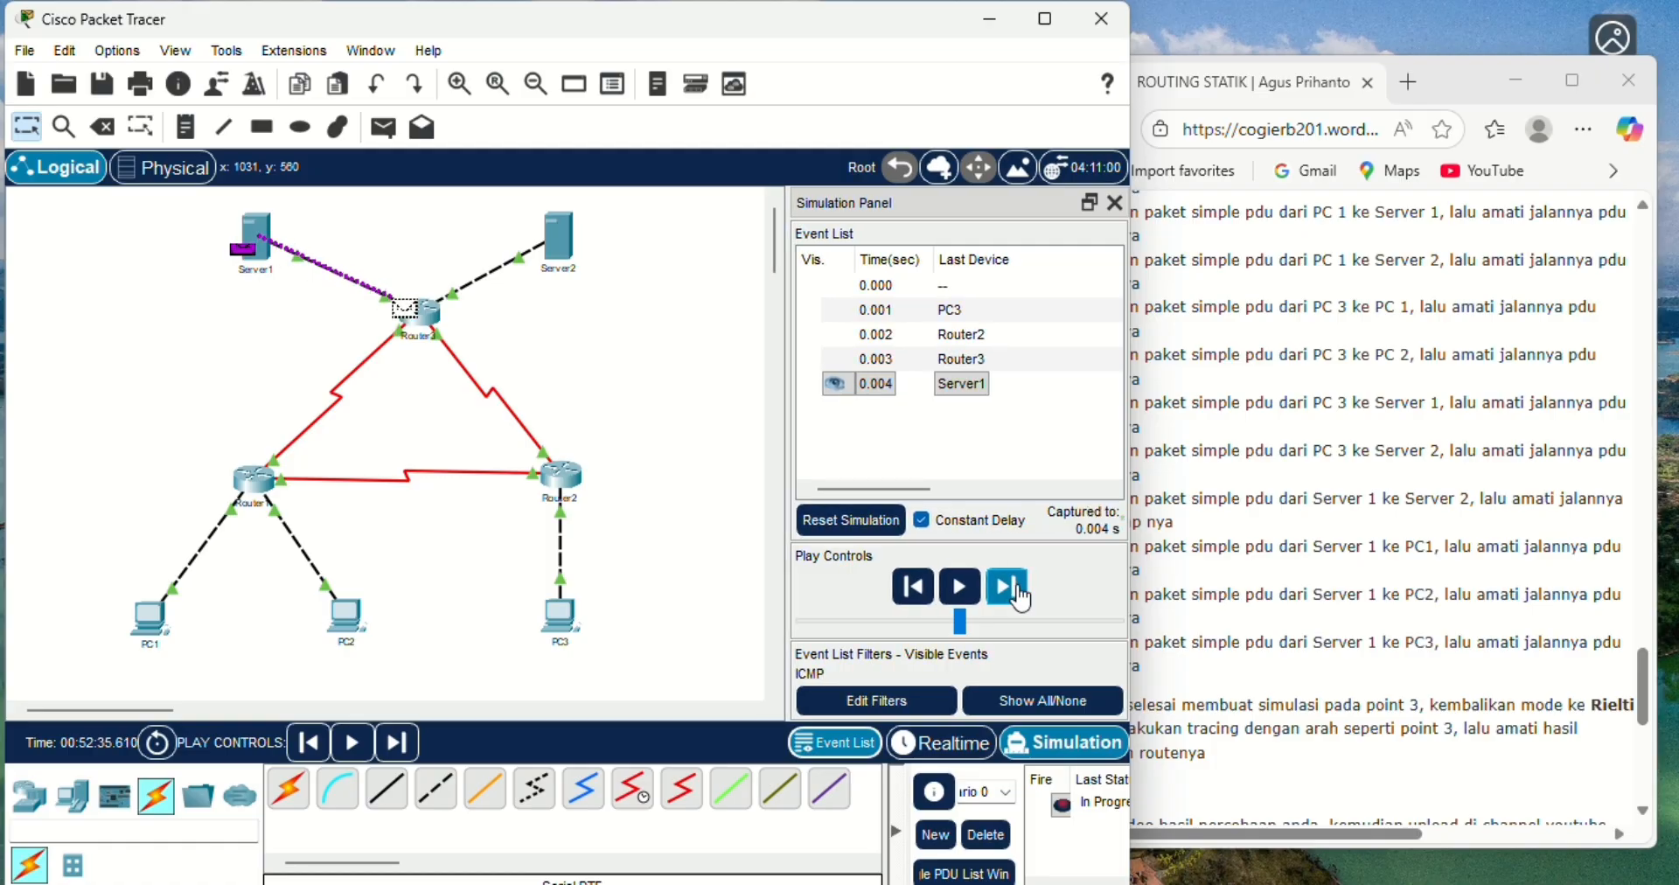
left_click(1021, 597)
left_click(1020, 597)
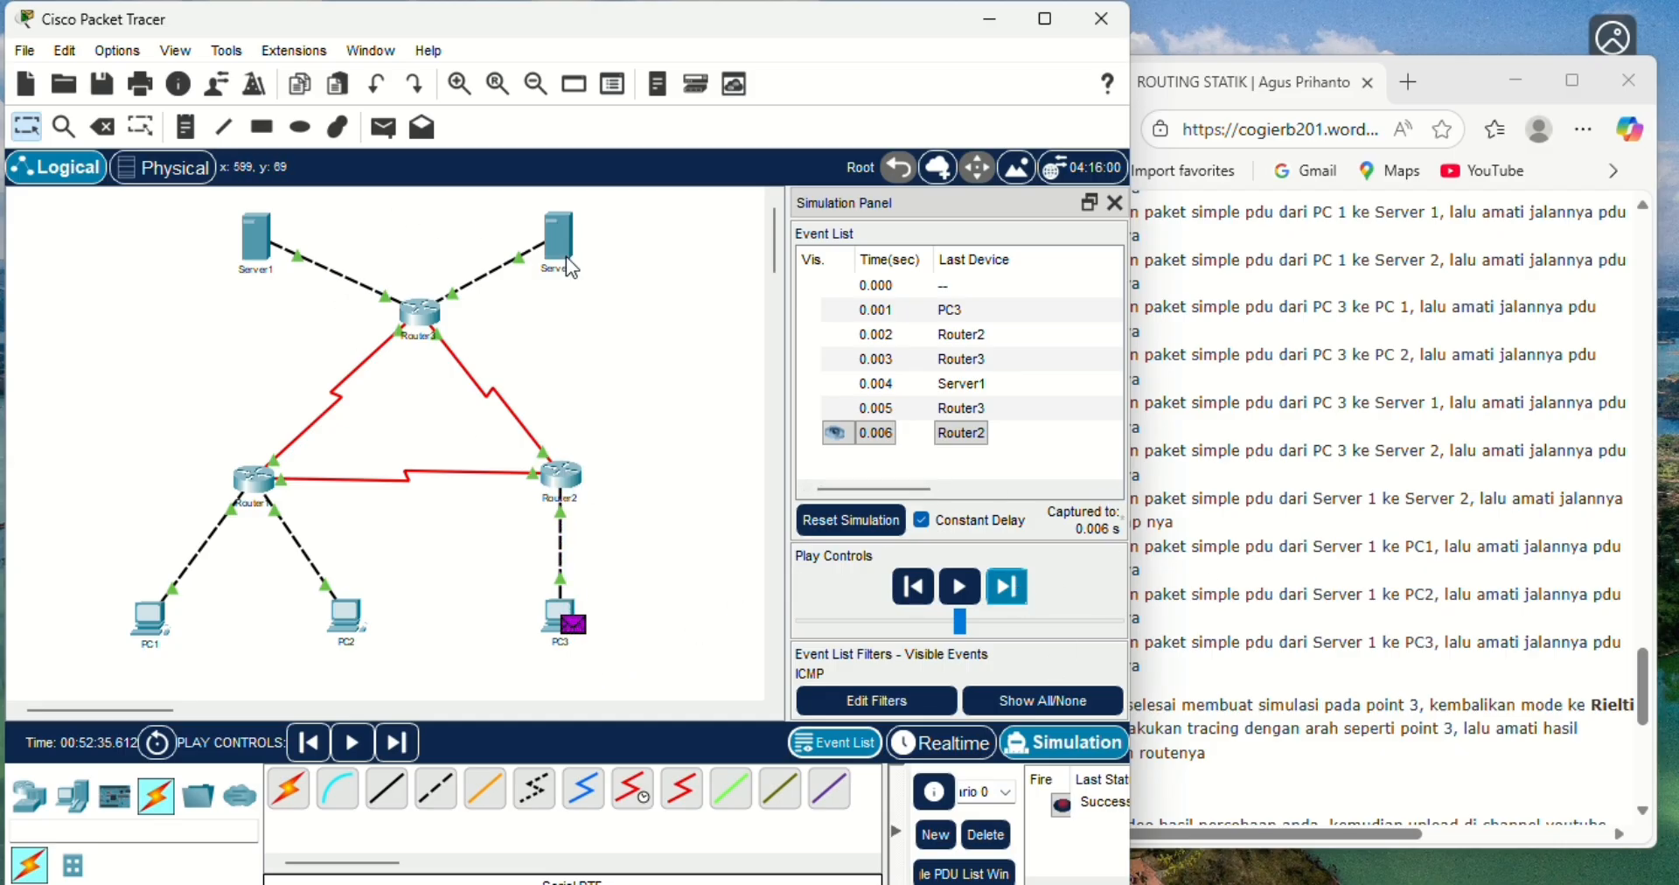
left_click(986, 835)
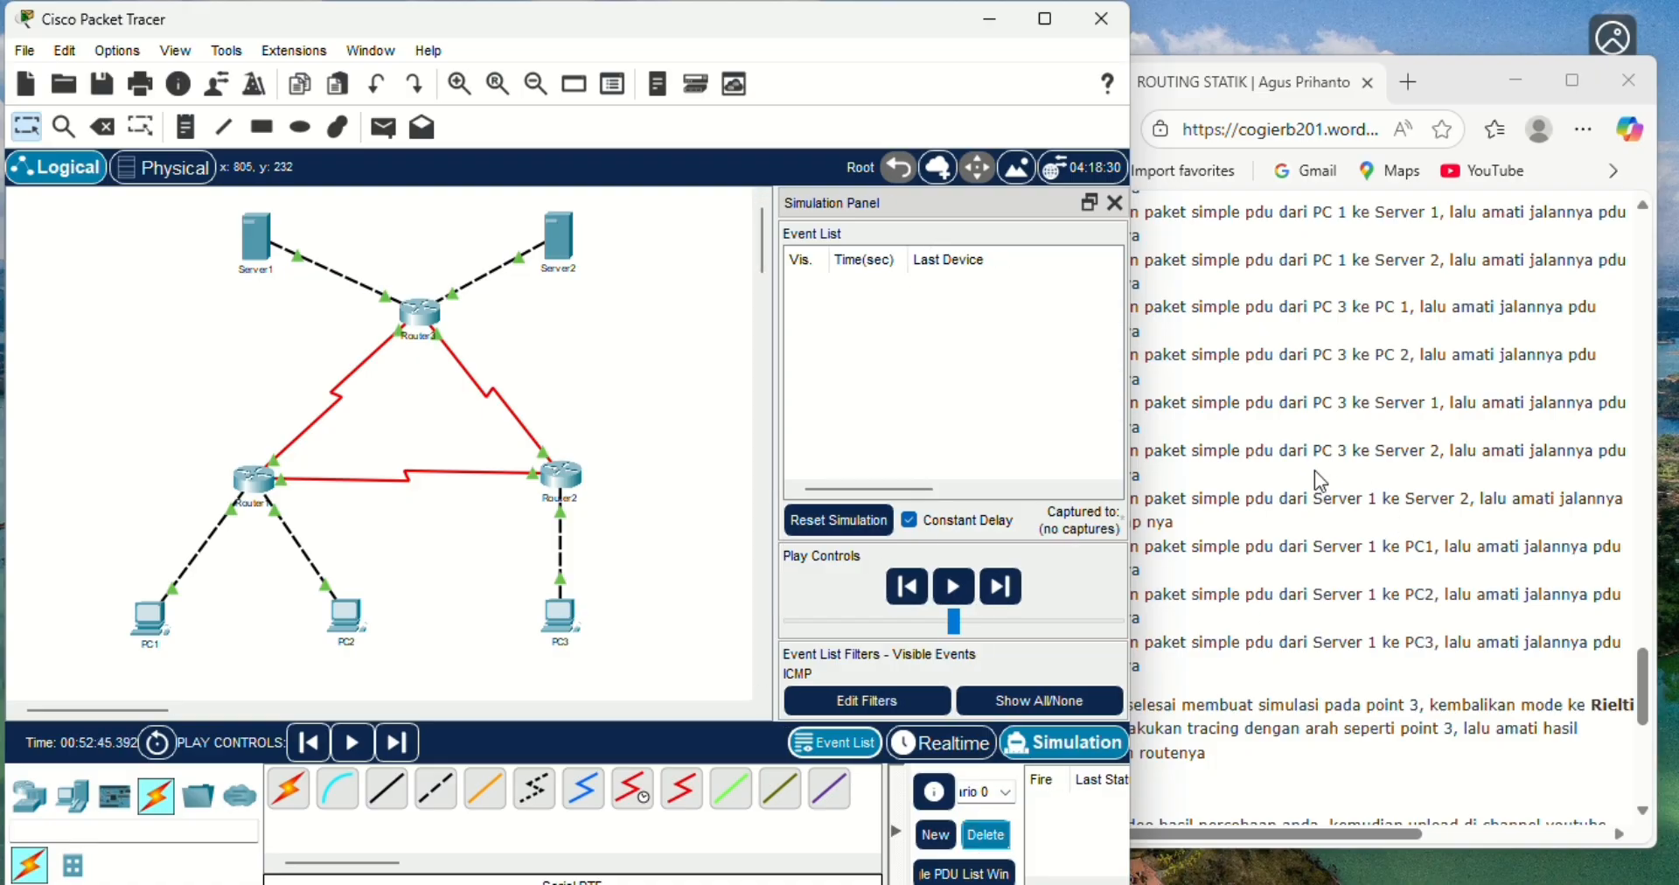
- Add a simple PDU from PC3 to Server2 in Realtime mode, then switch to Simulation mode
left_click(962, 749)
left_click(383, 126)
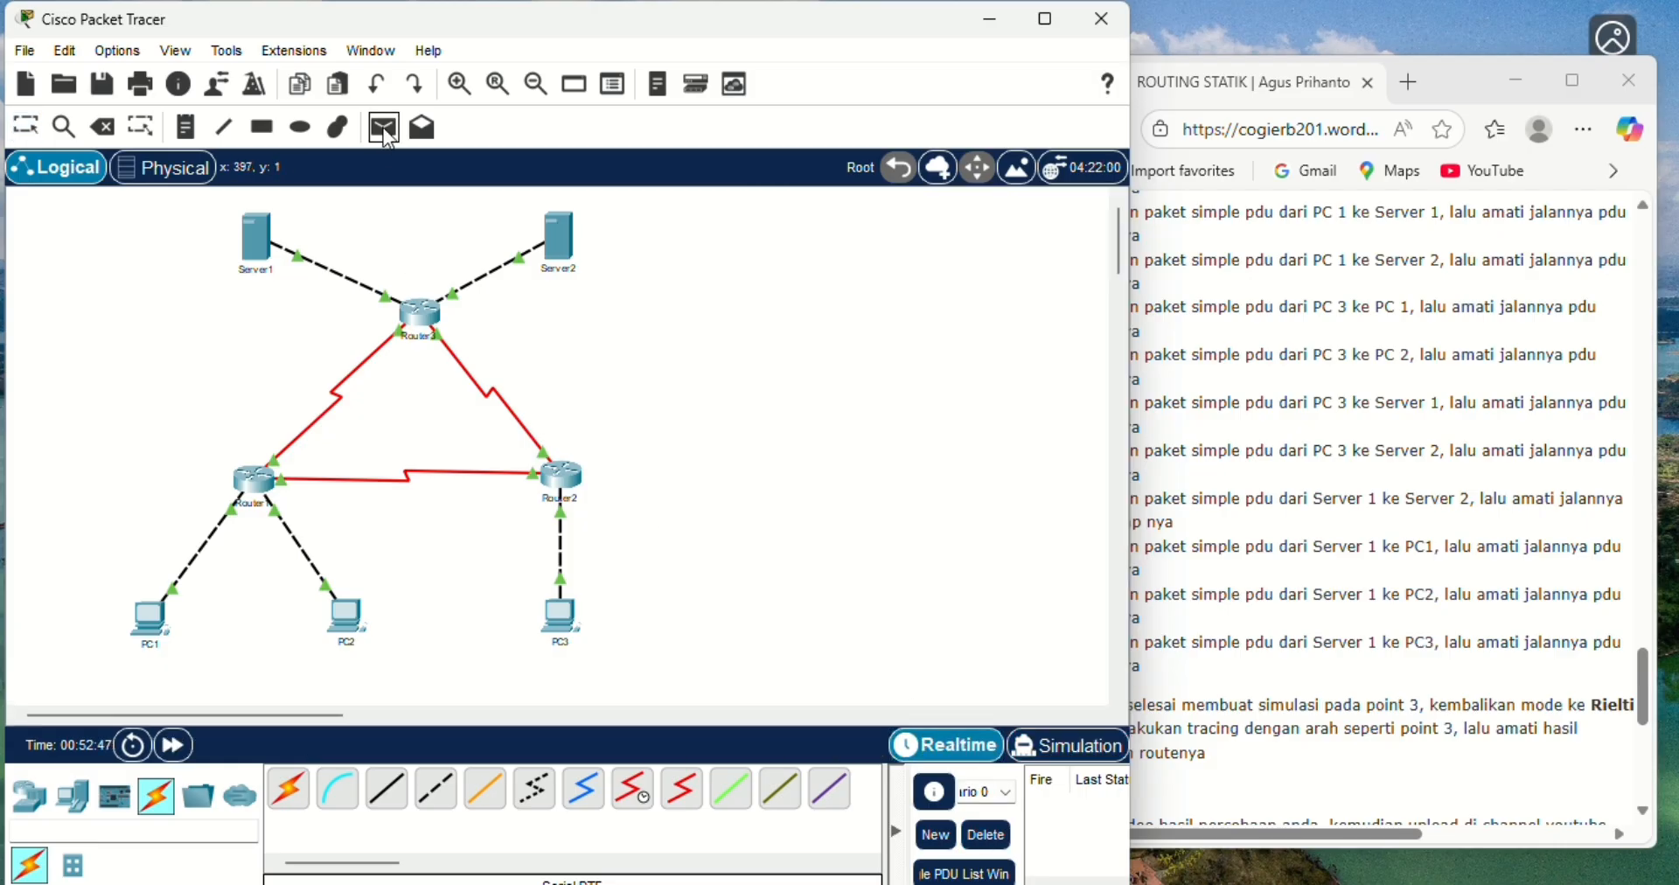
left_click(557, 617)
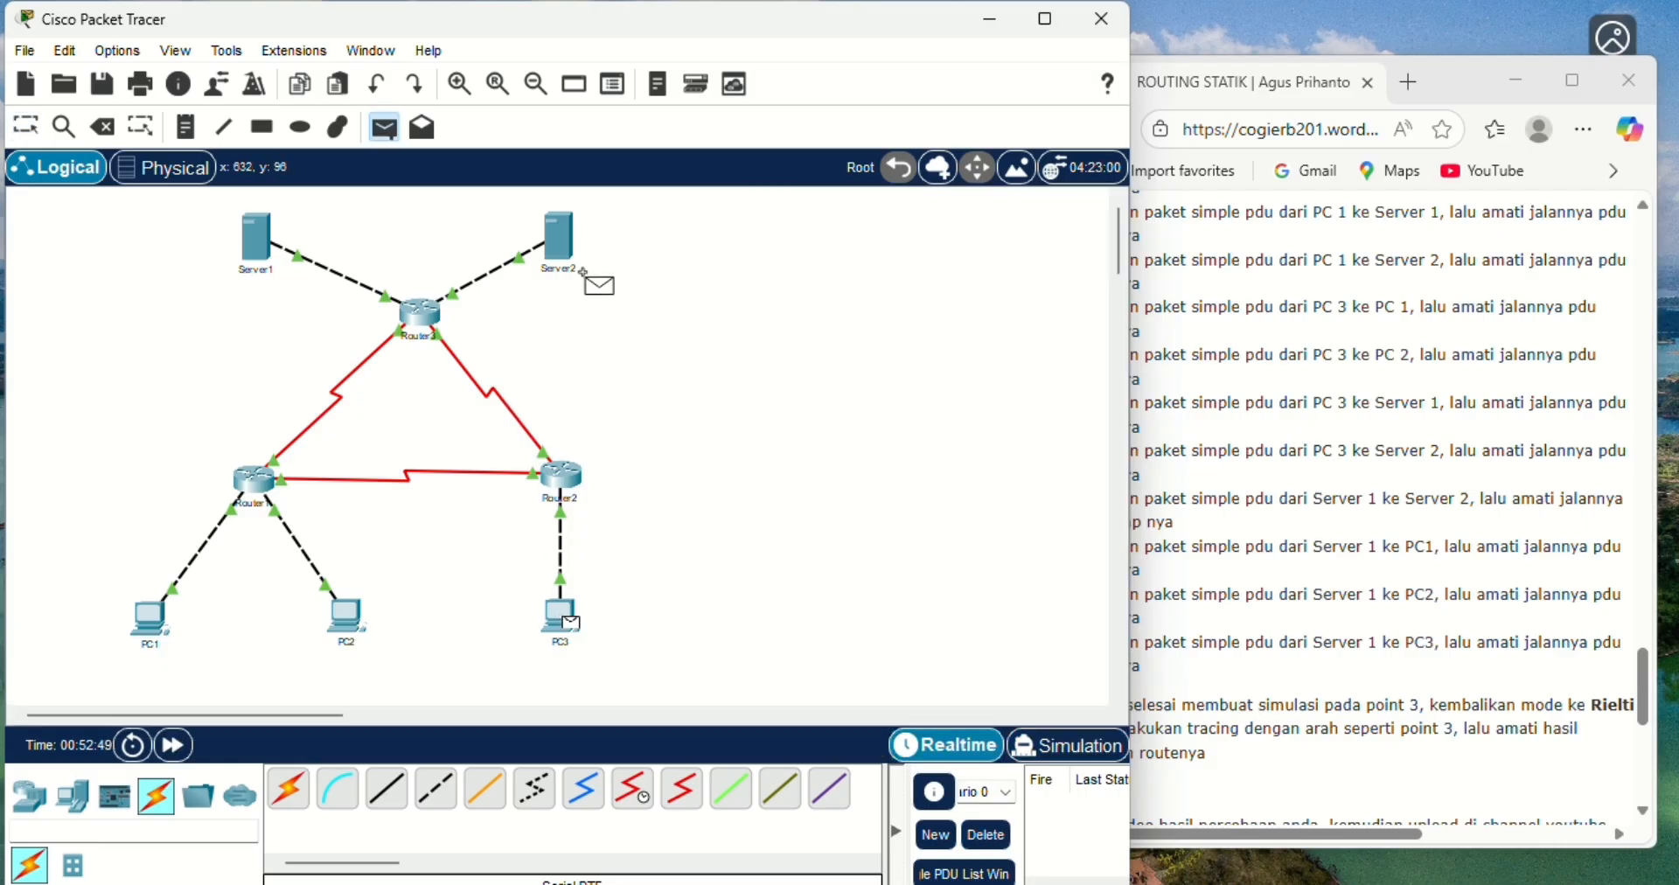
left_click(559, 238)
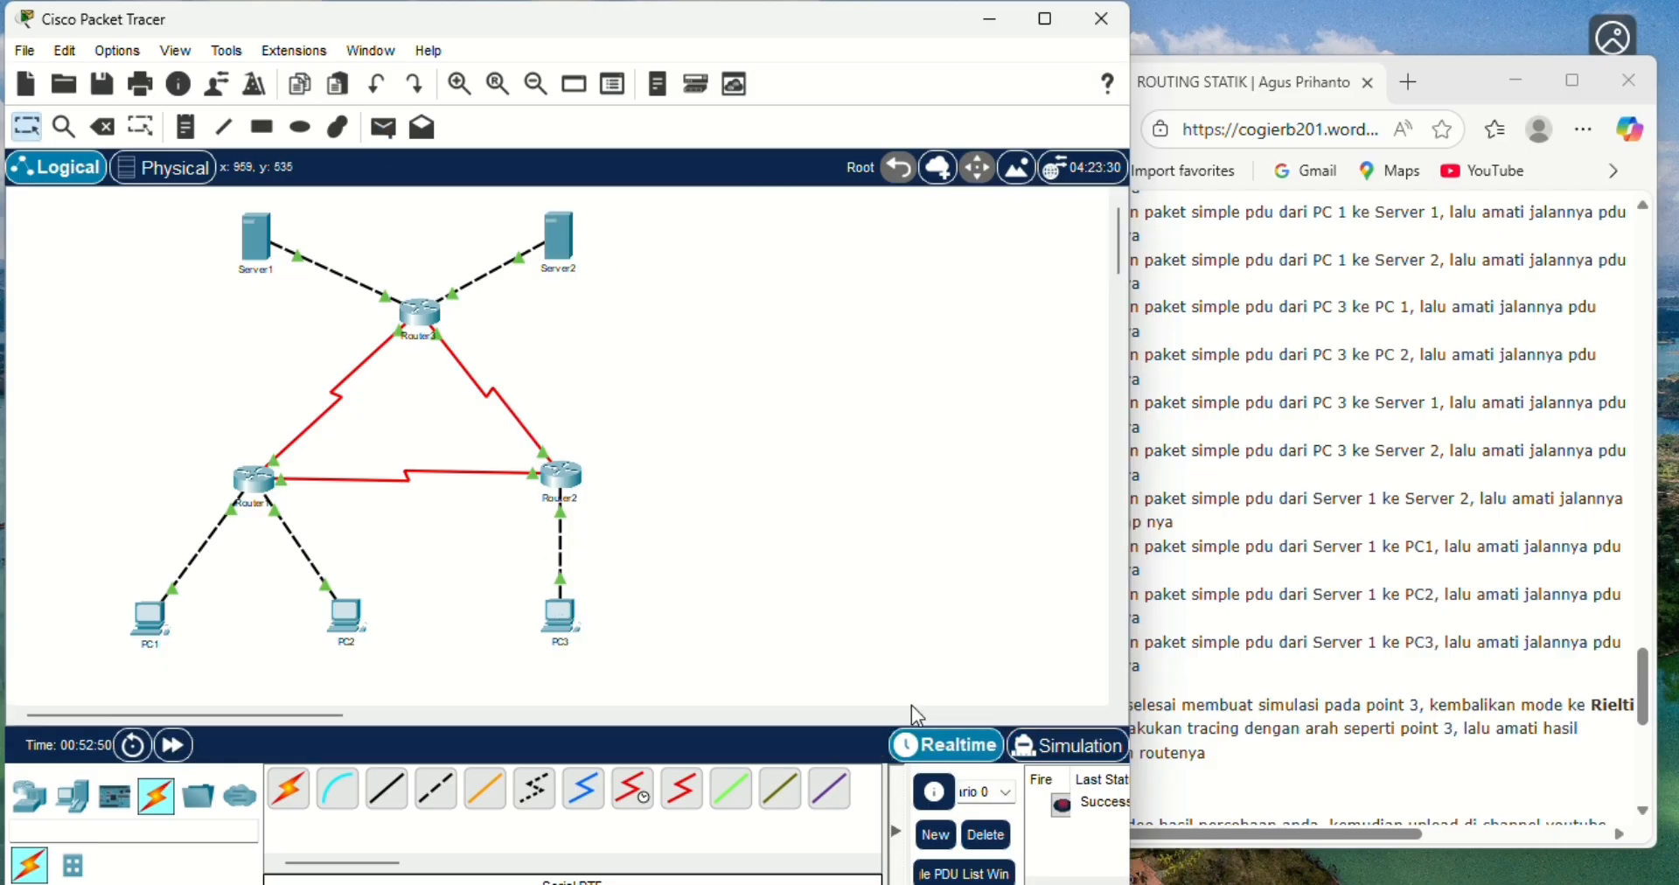
left_click(1067, 744)
- Advance the PC3-to-Server2 simulation event by event until the reply returns to PC3, then delete the scenario
left_click(1007, 587)
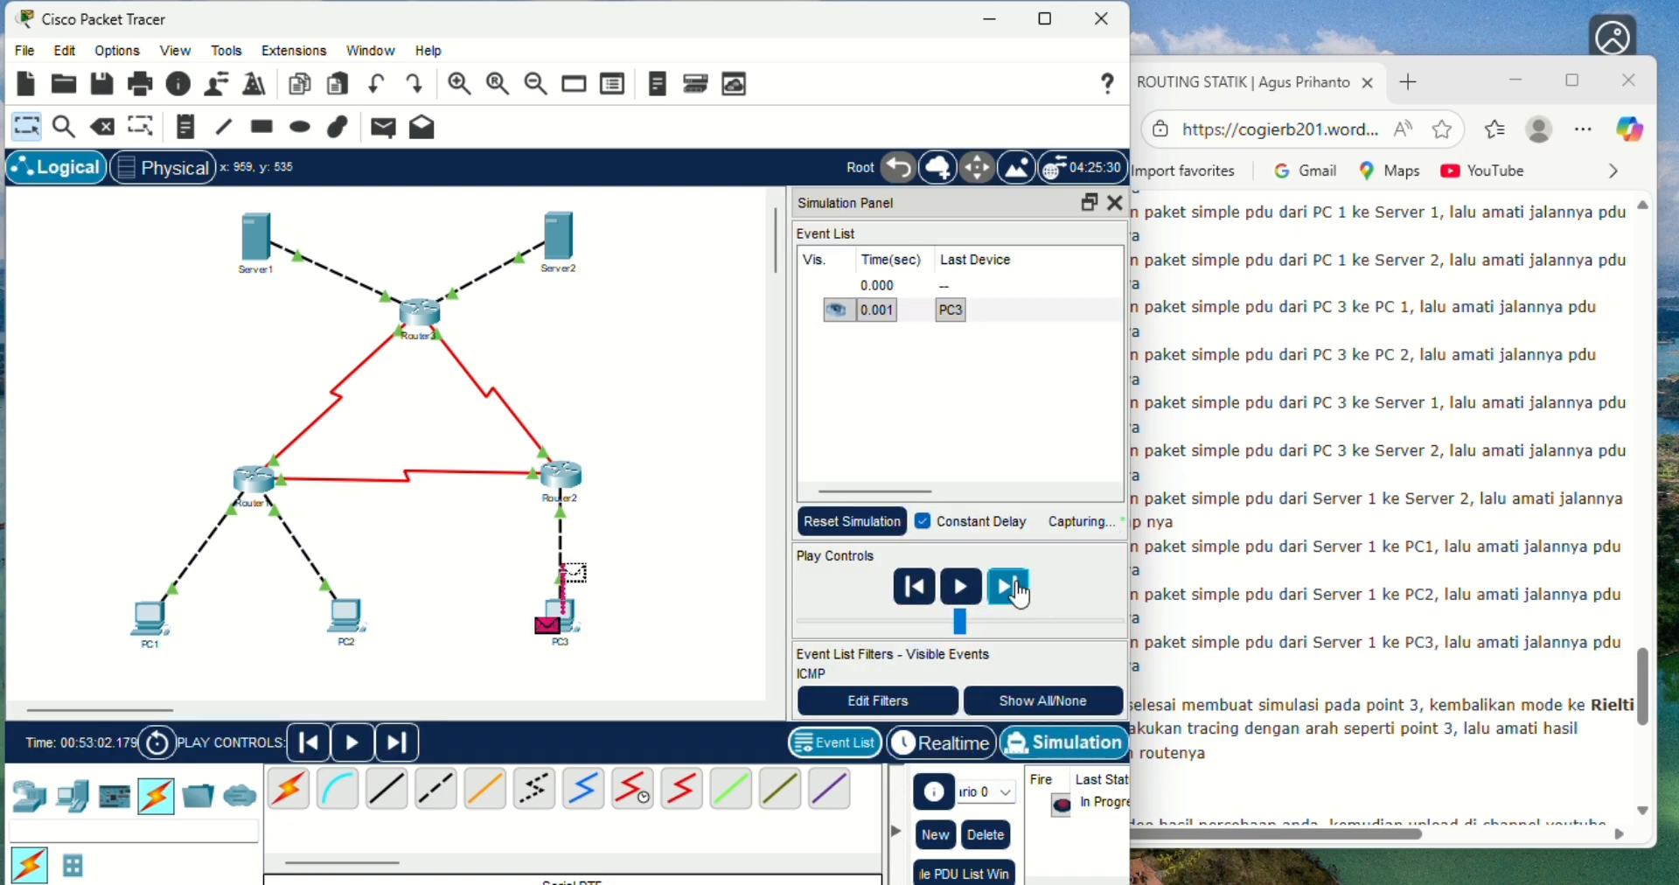
left_click(1007, 587)
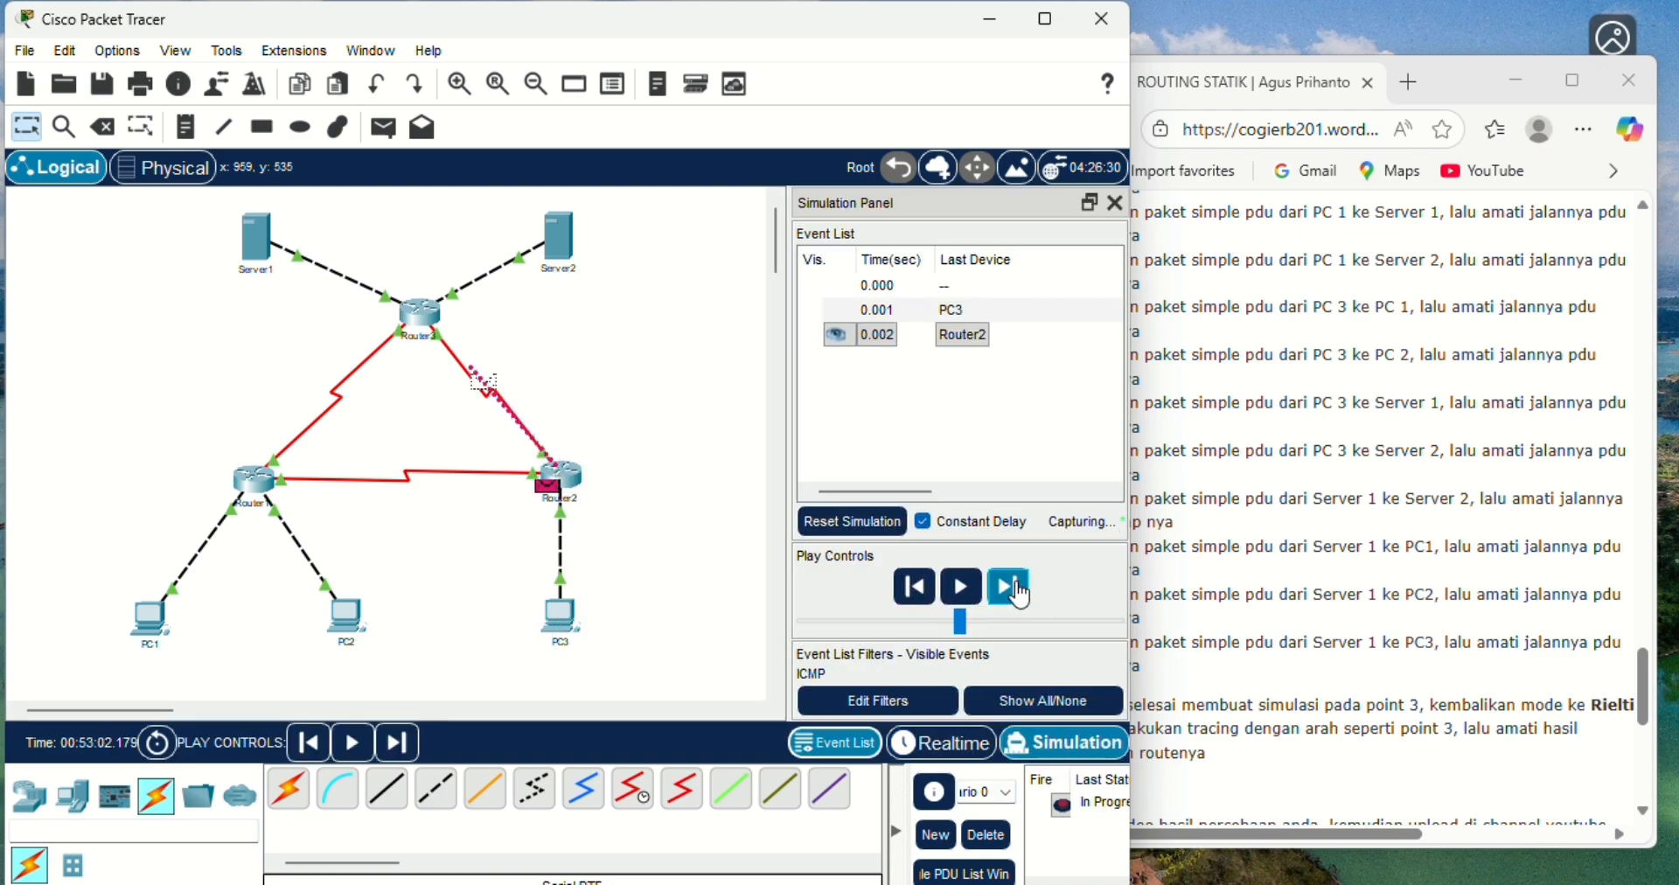
left_click(1018, 594)
left_click(1019, 594)
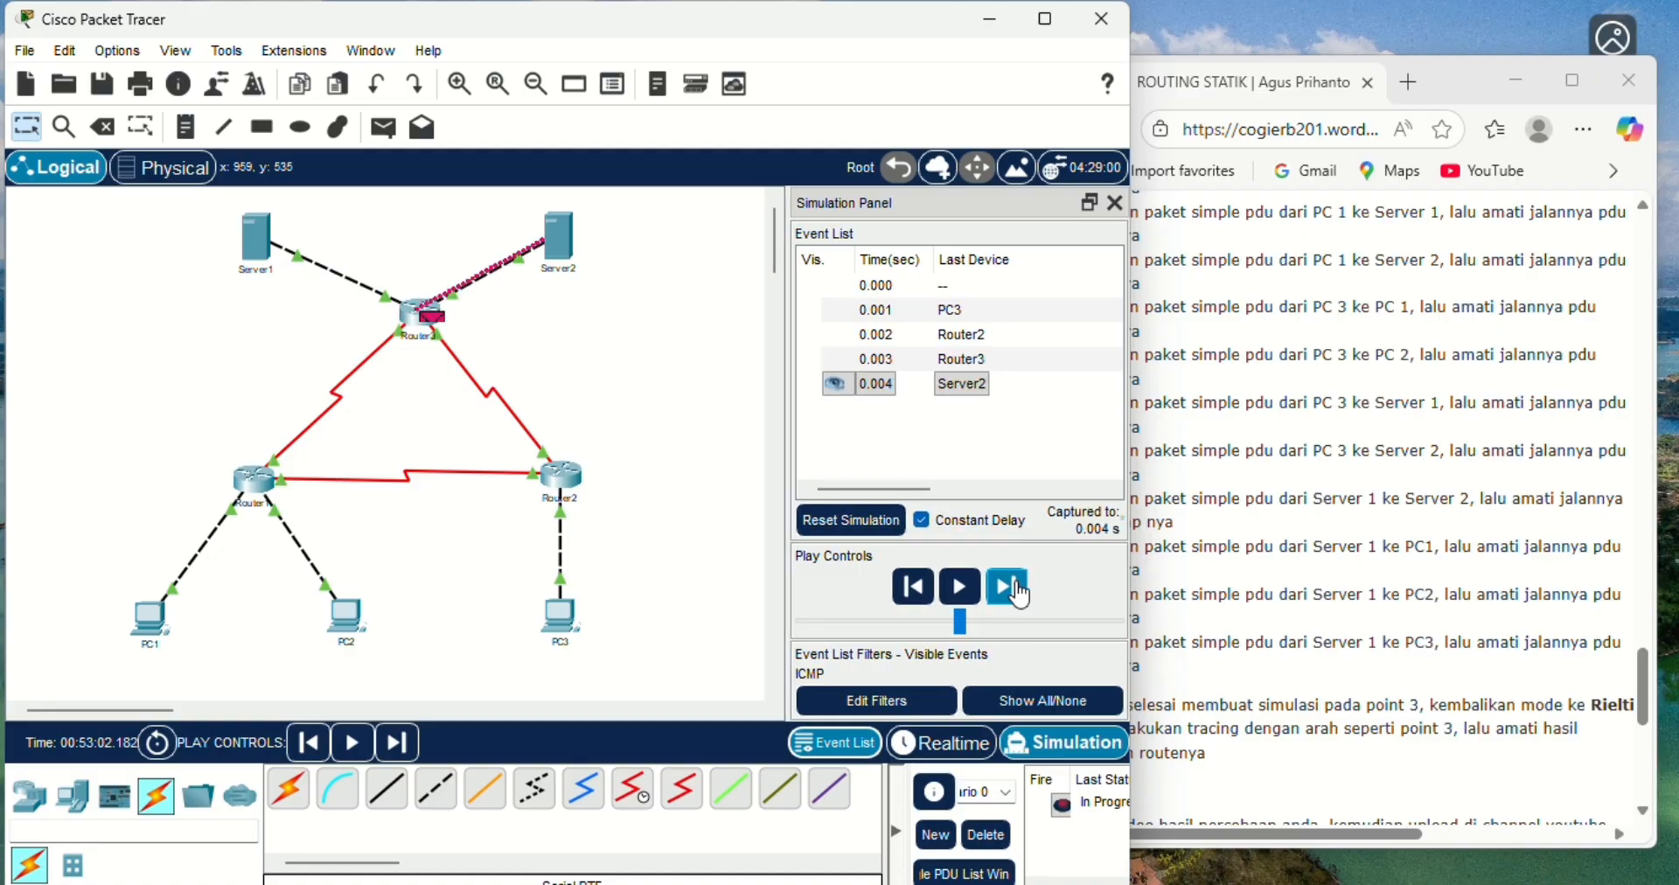
left_click(1019, 595)
left_click(1019, 594)
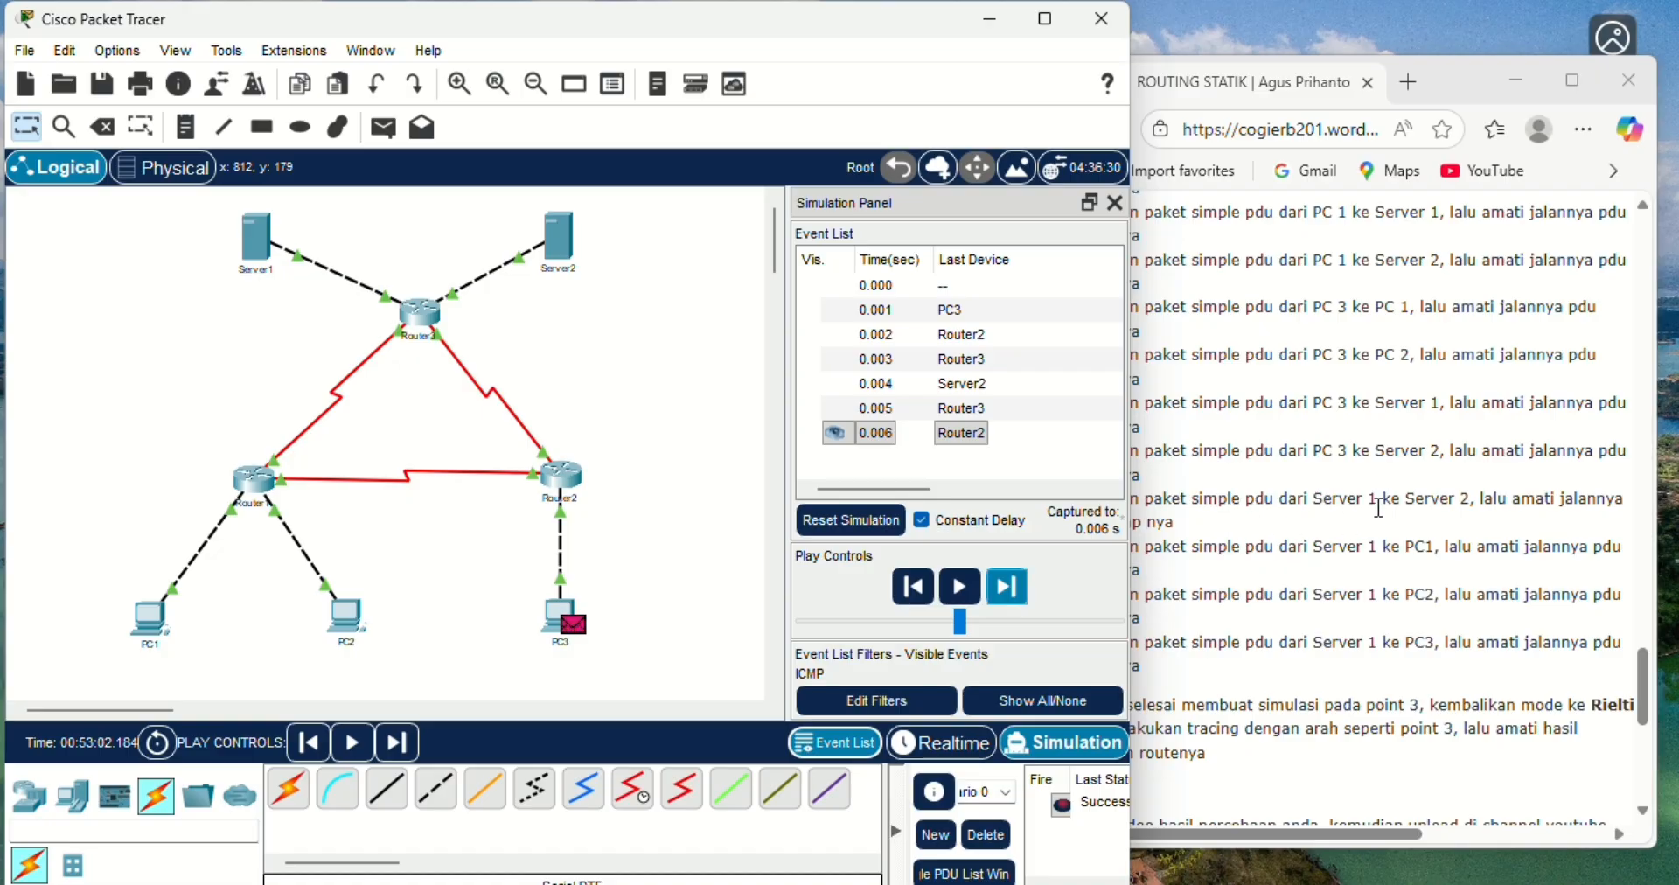
left_click(1000, 840)
- Add a simple PDU from Server1 to Server2 in Realtime mode, then switch to Simulation mode
left_click(953, 745)
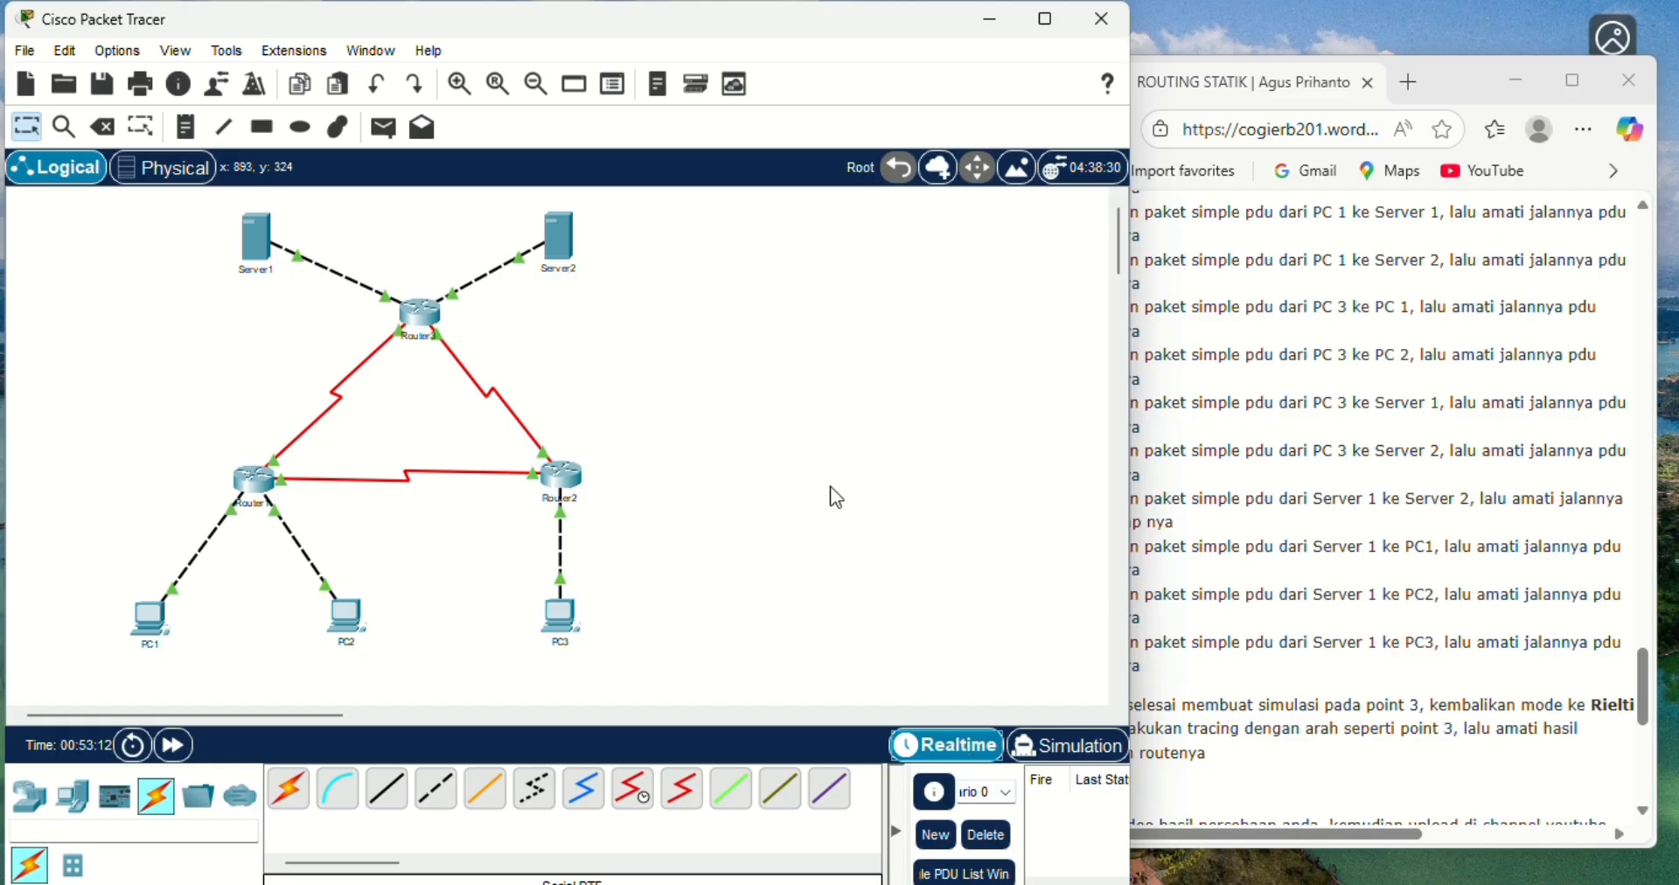
left_click(382, 131)
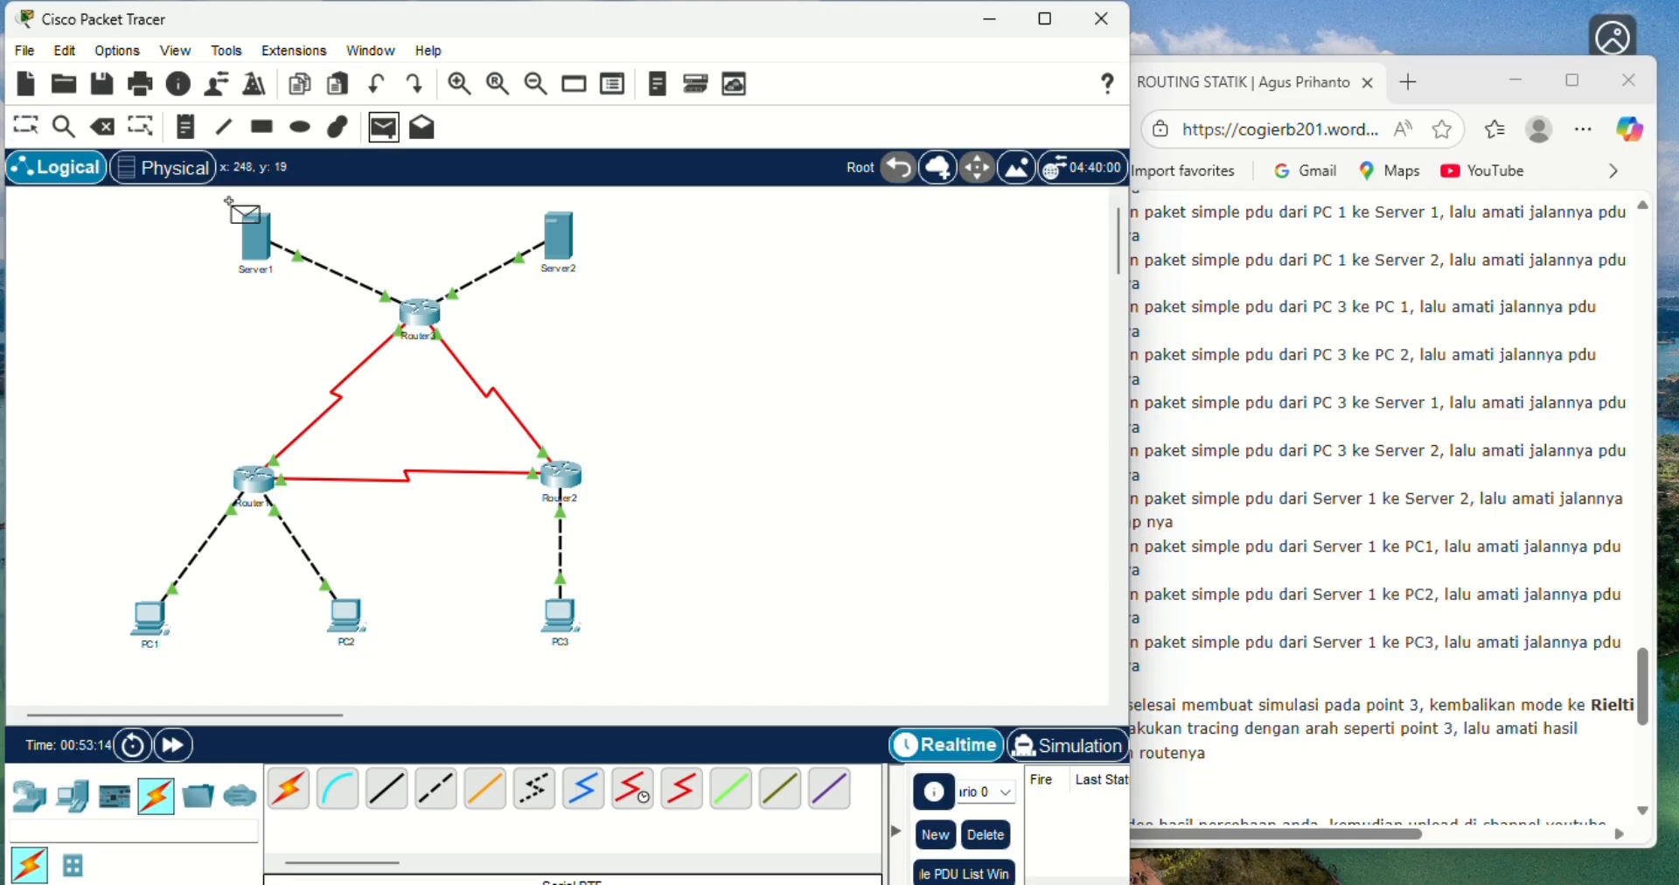
left_click(256, 231)
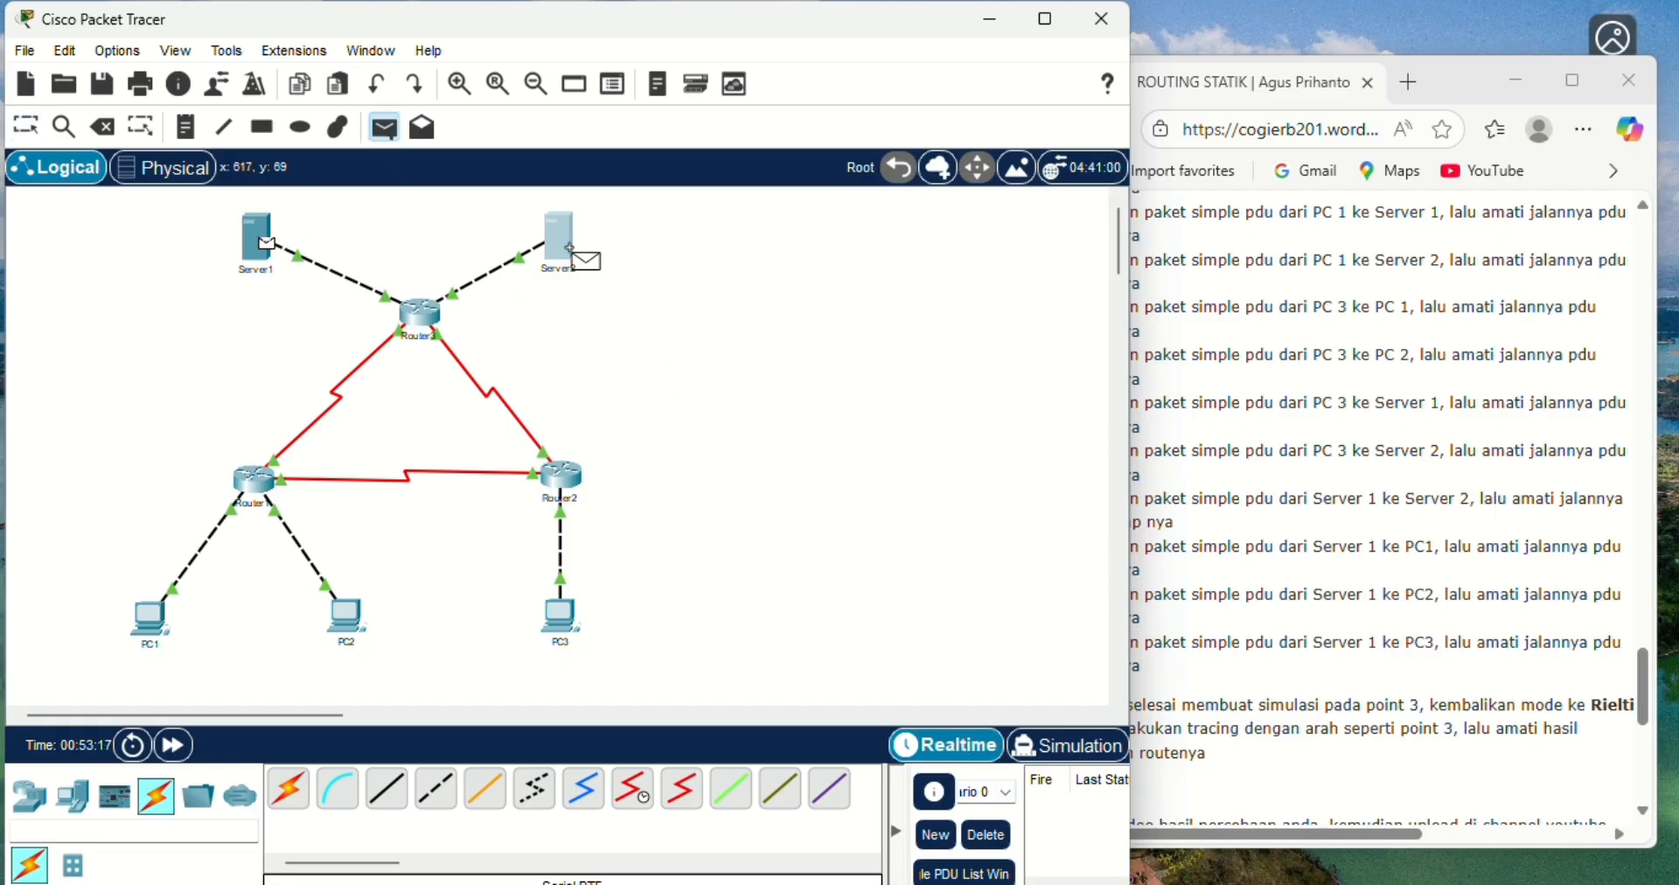
left_click(558, 243)
left_click(1103, 745)
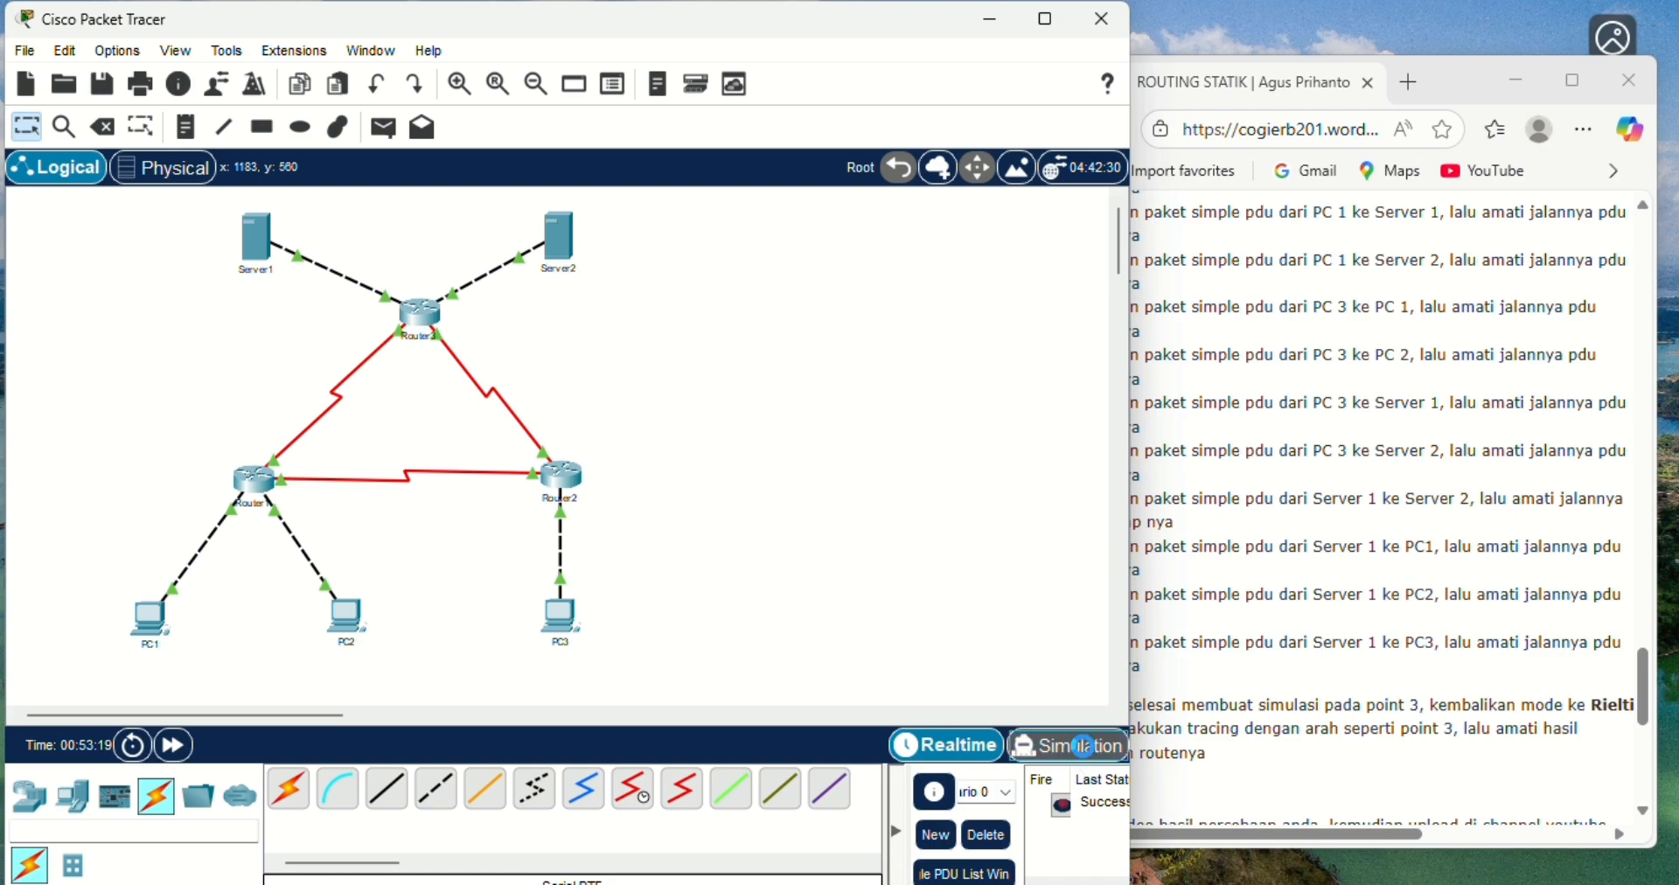
- Advance the Server1-to-Server2 simulation event by event until the reply returns to Server1, then delete the scenario
left_click(1007, 587)
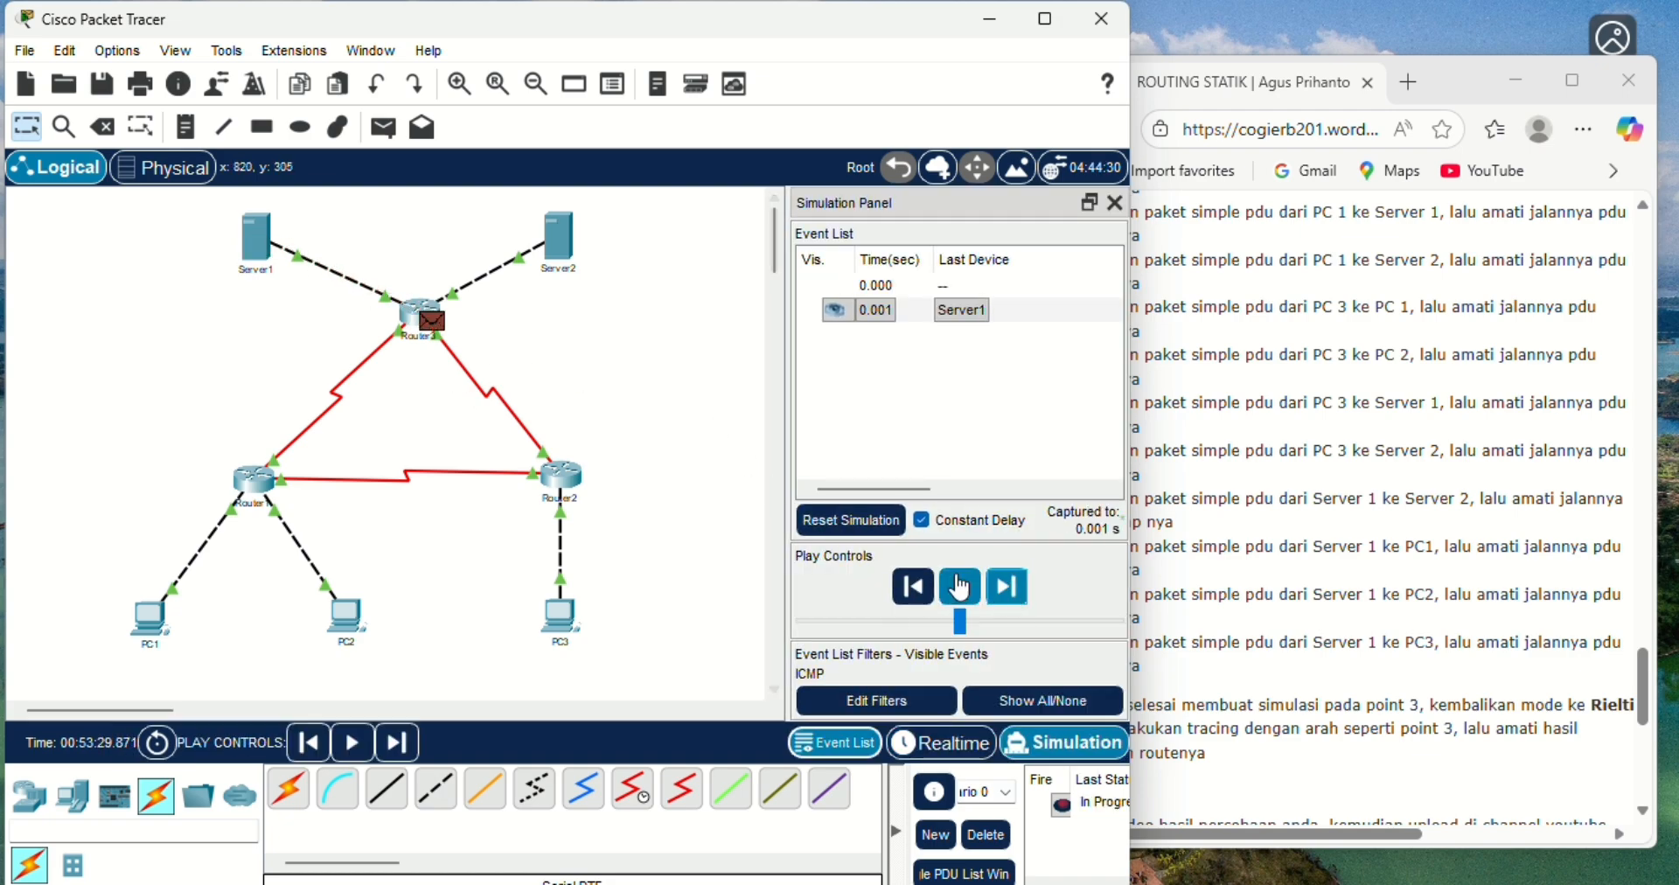
left_click(1010, 592)
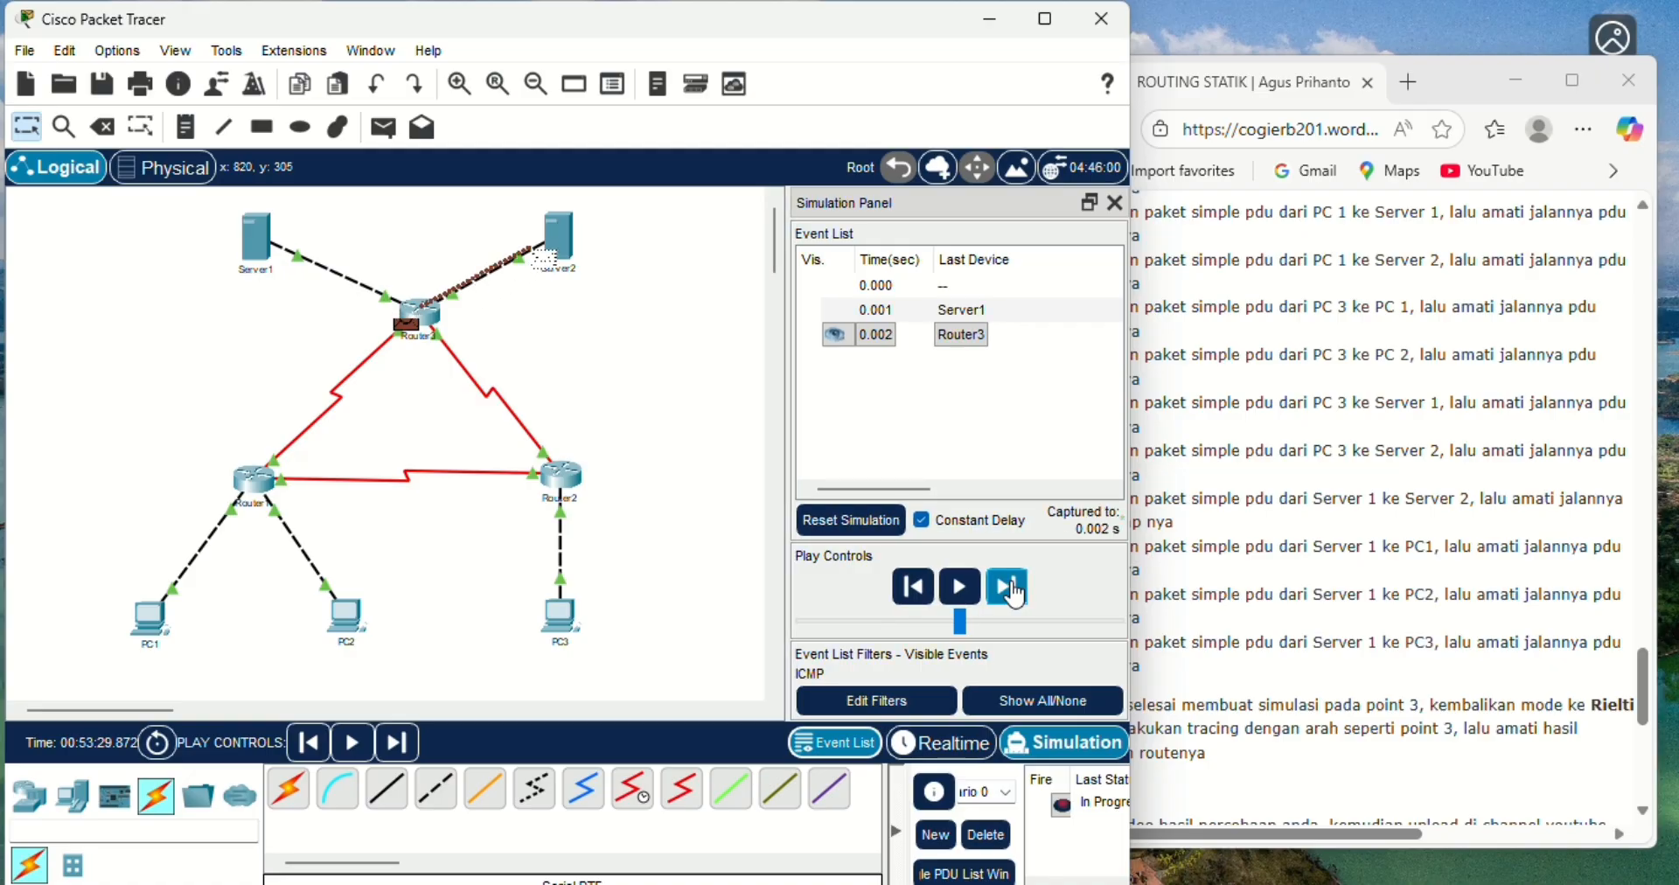
left_click(1010, 592)
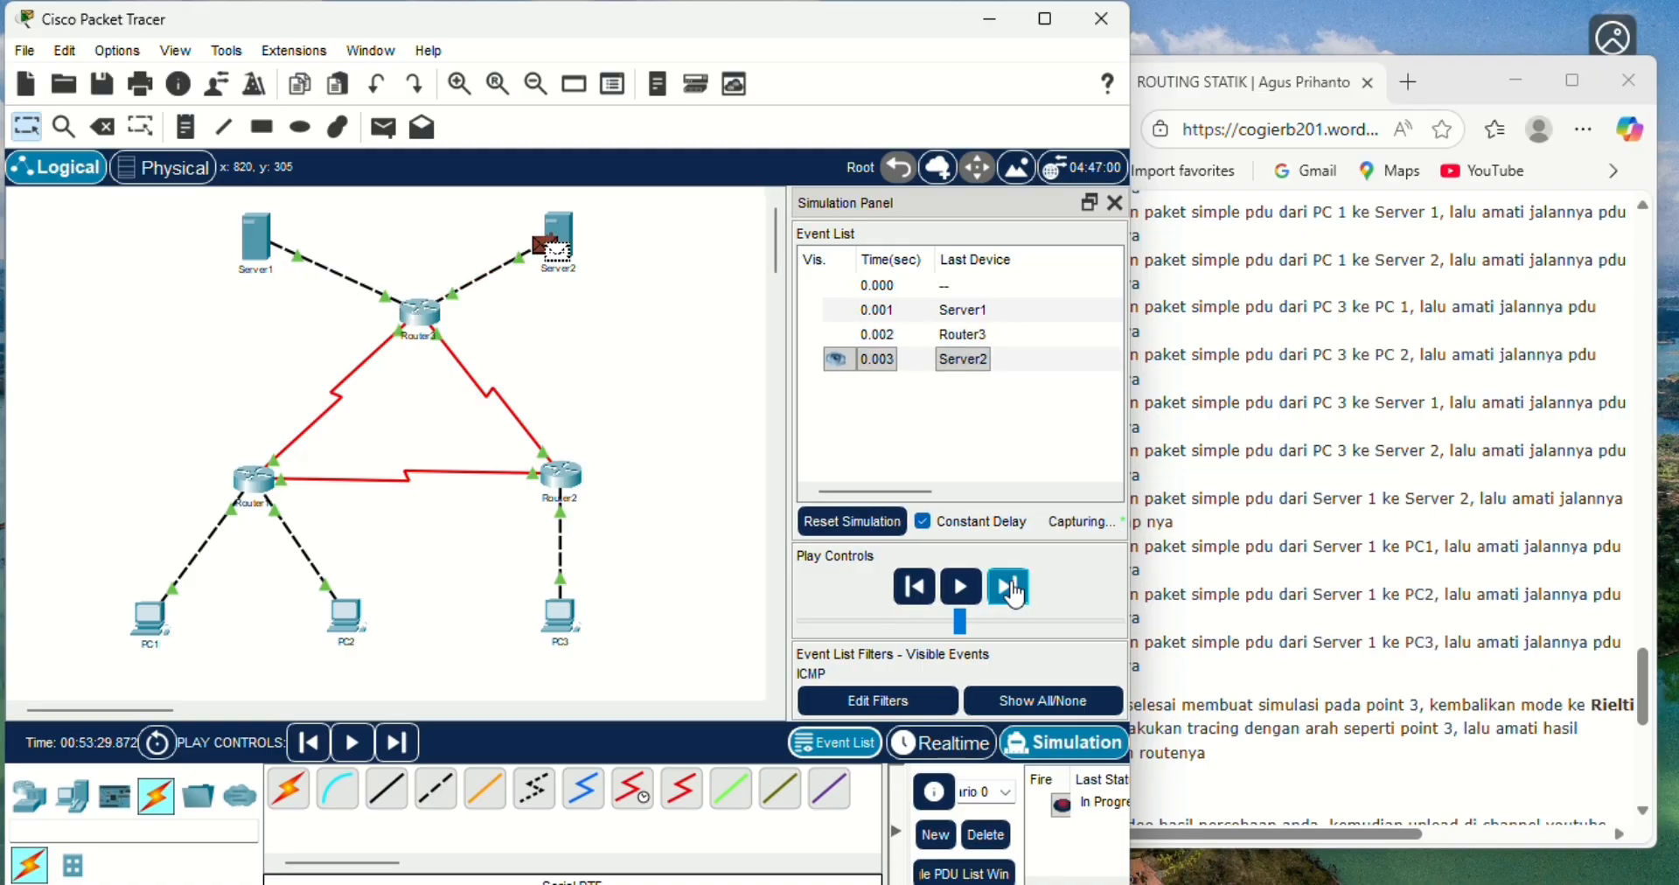
left_click(1010, 591)
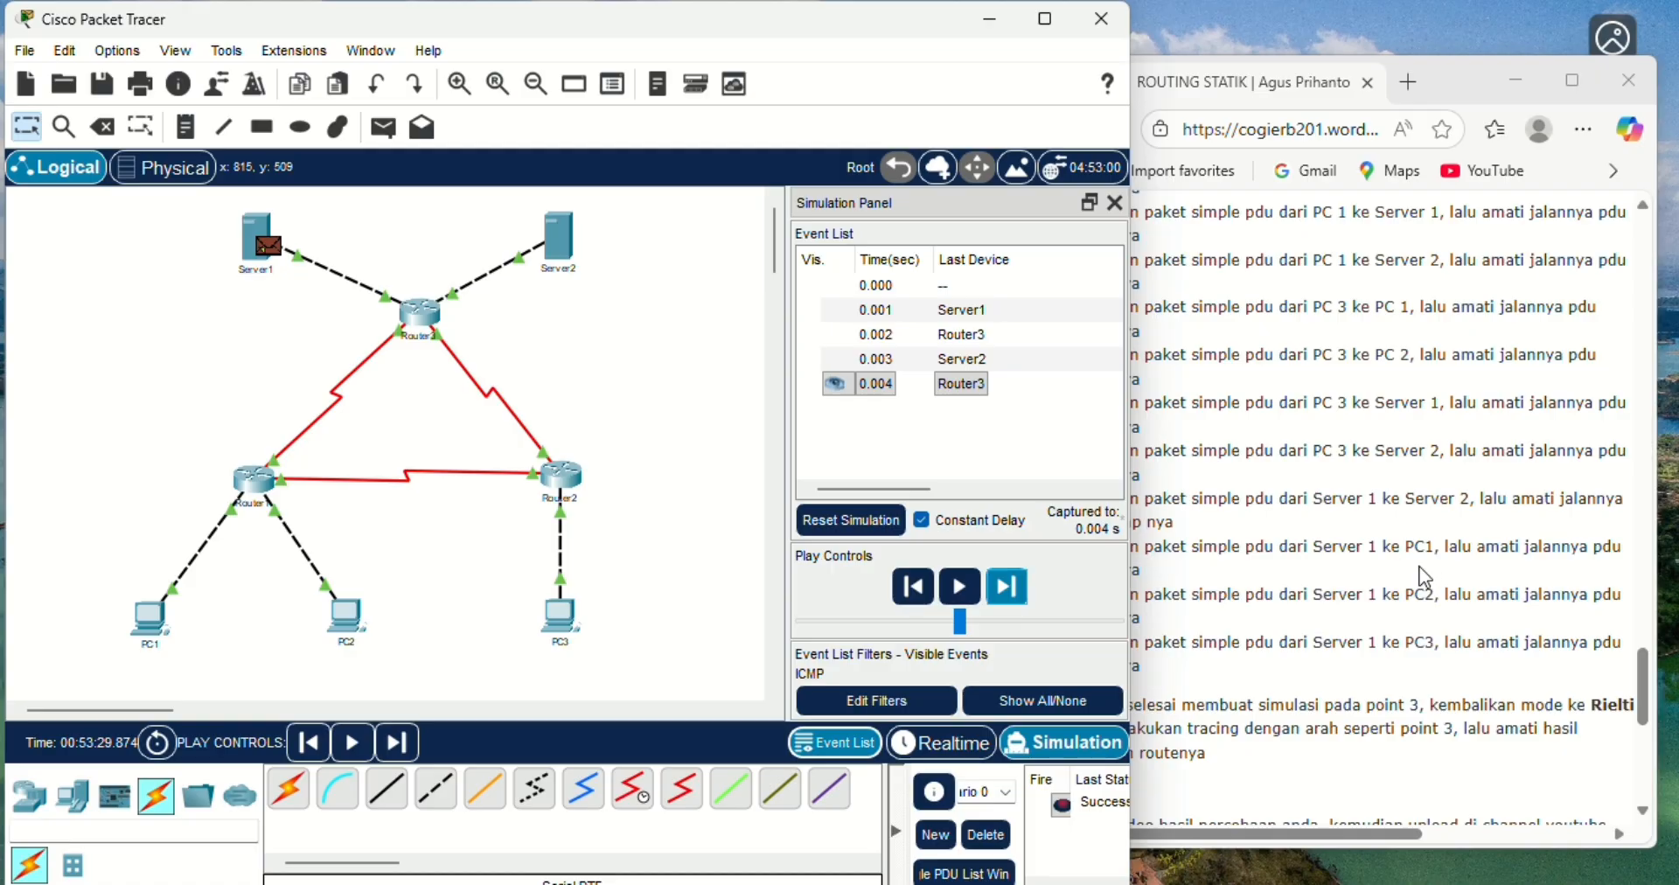
left_click(962, 745)
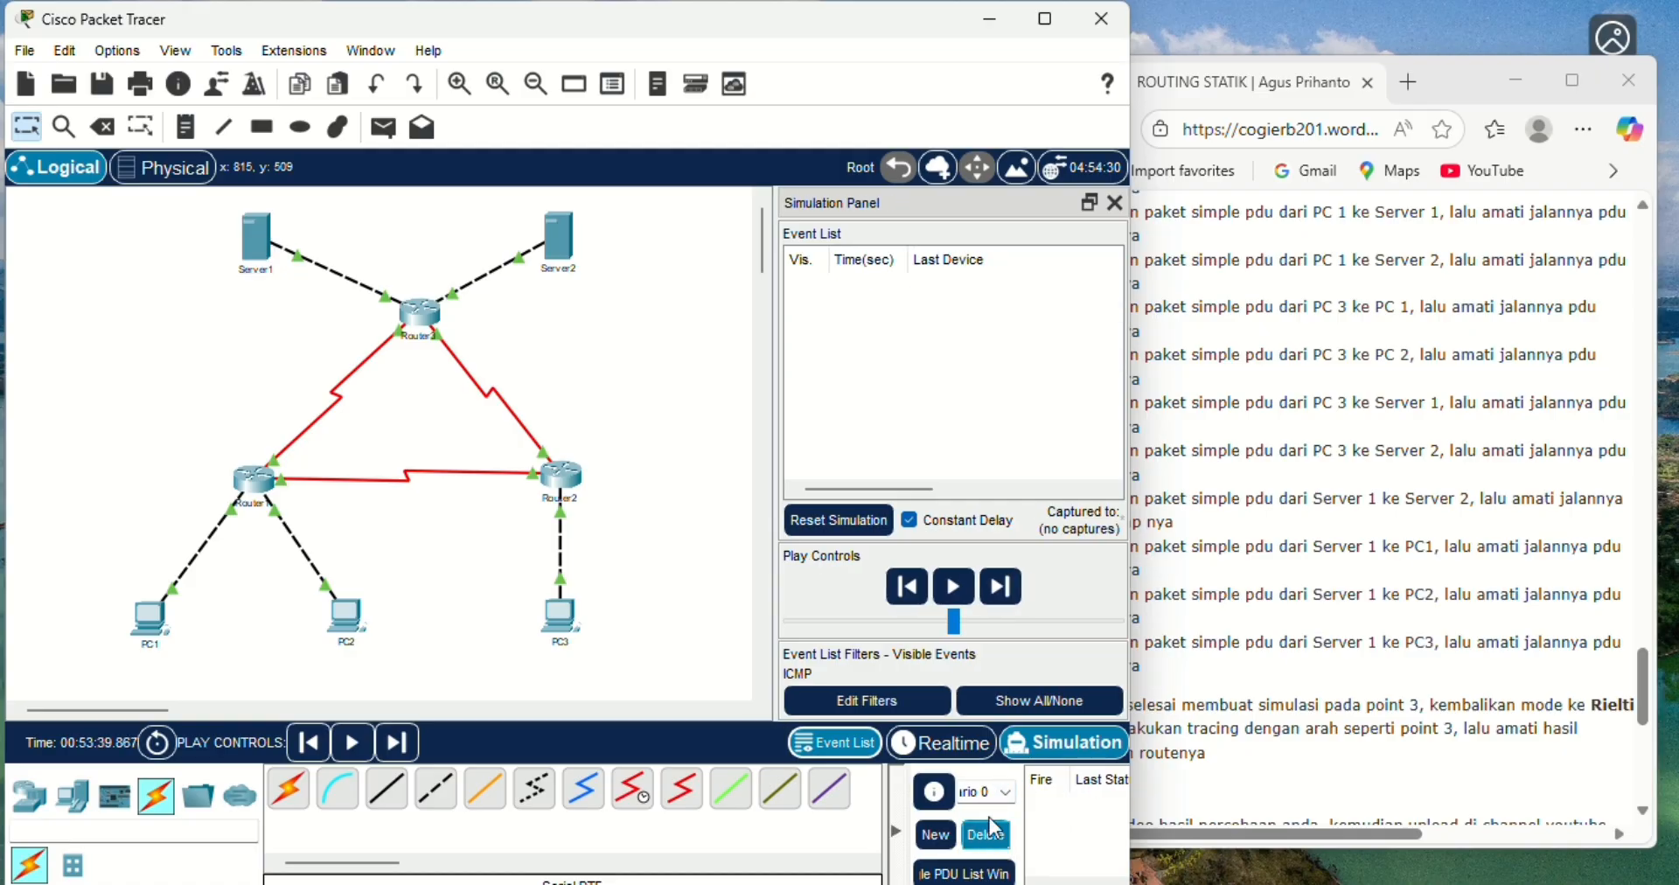
- Add a simple PDU from Server1 to PC1 in Realtime mode, then switch to Simulation mode
left_click(967, 745)
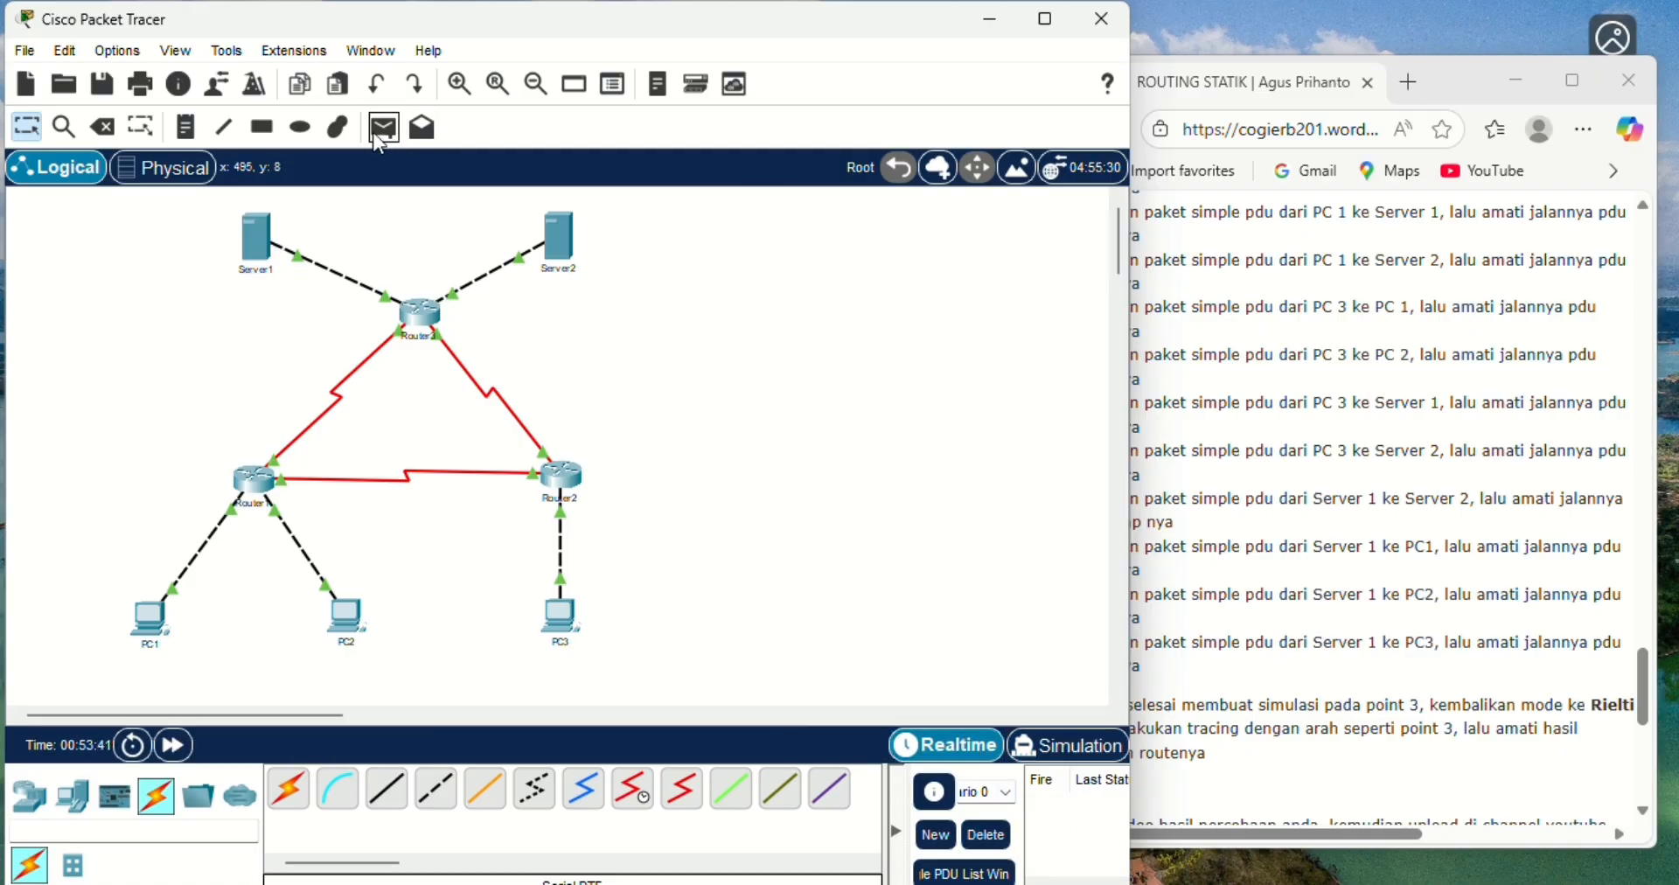
left_click(379, 133)
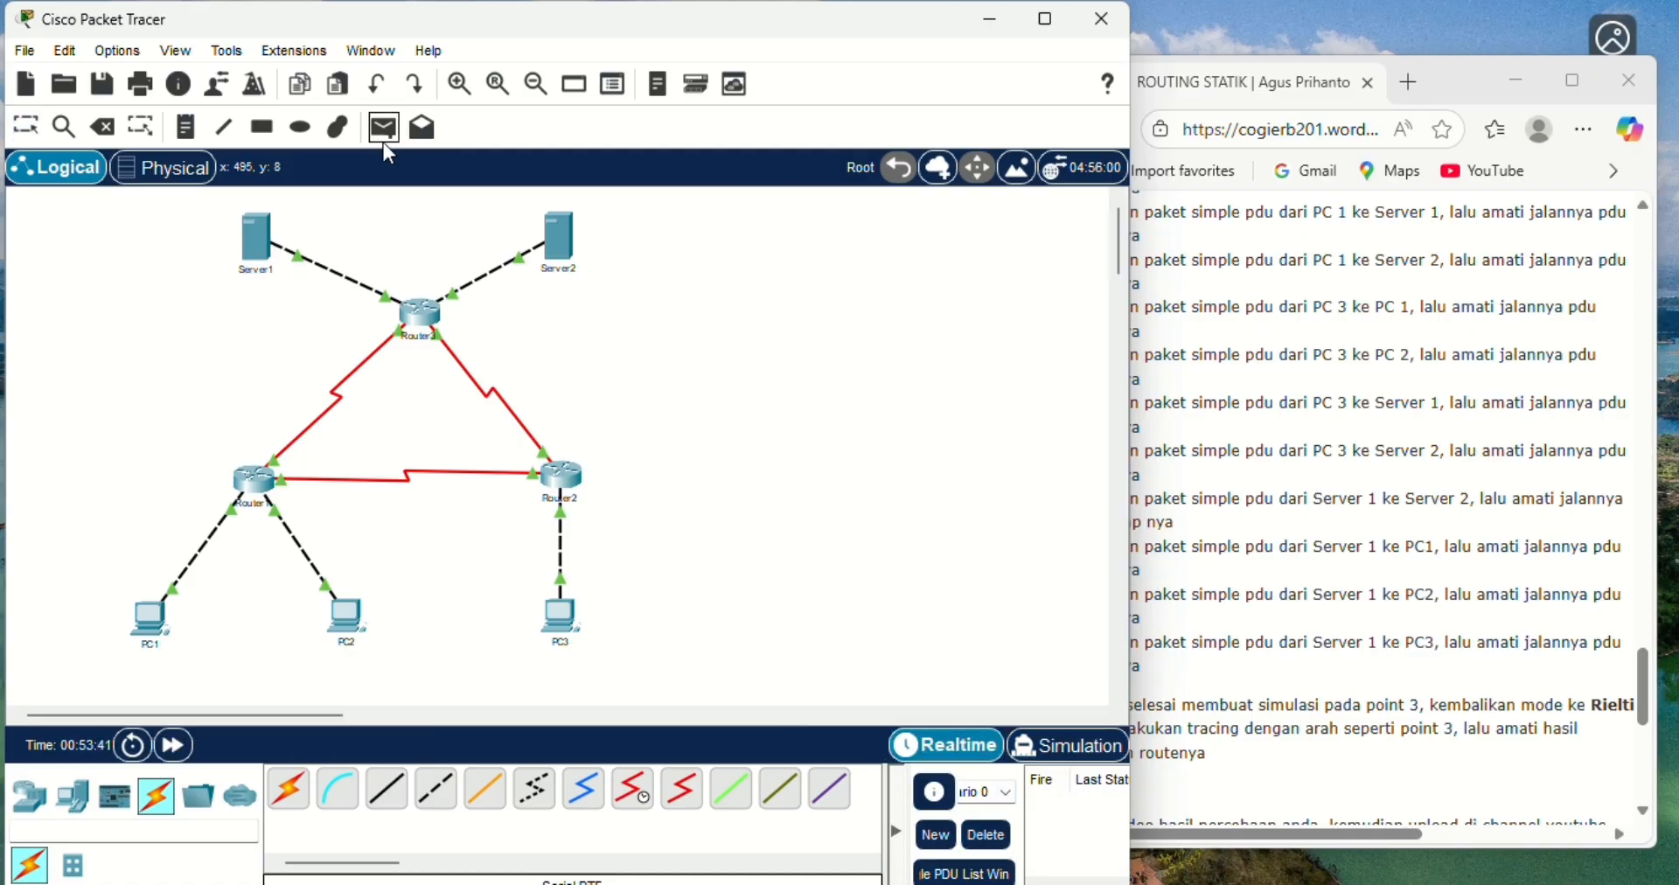
left_click(258, 252)
left_click(151, 618)
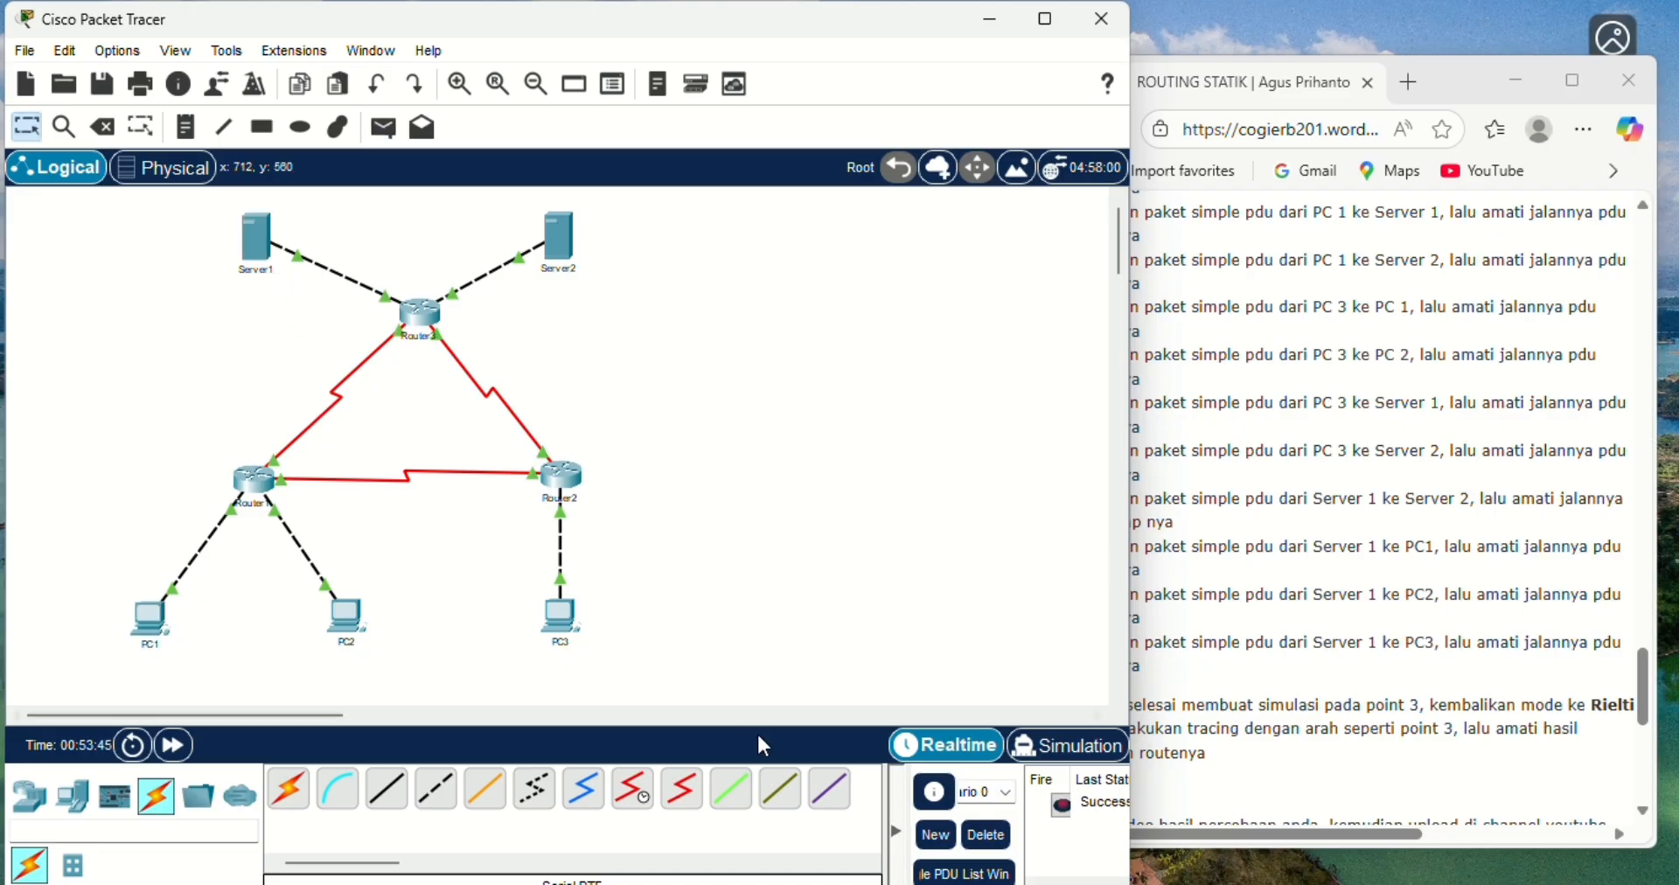
left_click(1042, 748)
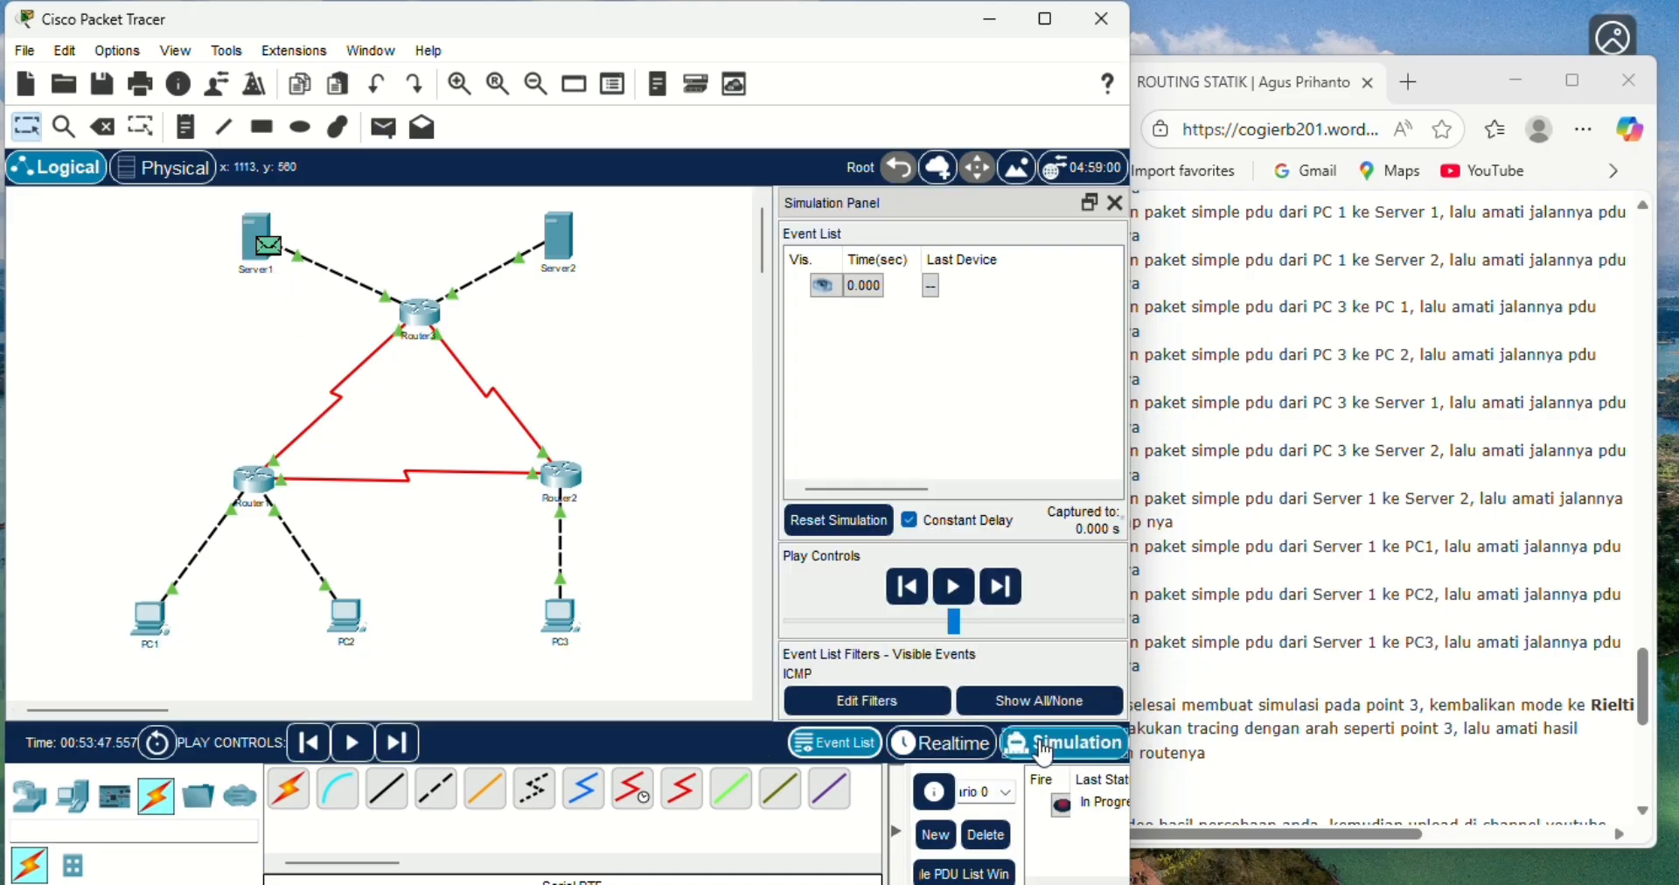
- Advance the Server1-to-PC1 simulation event by event until the reply returns to Server1, then delete the scenario
left_click(1020, 601)
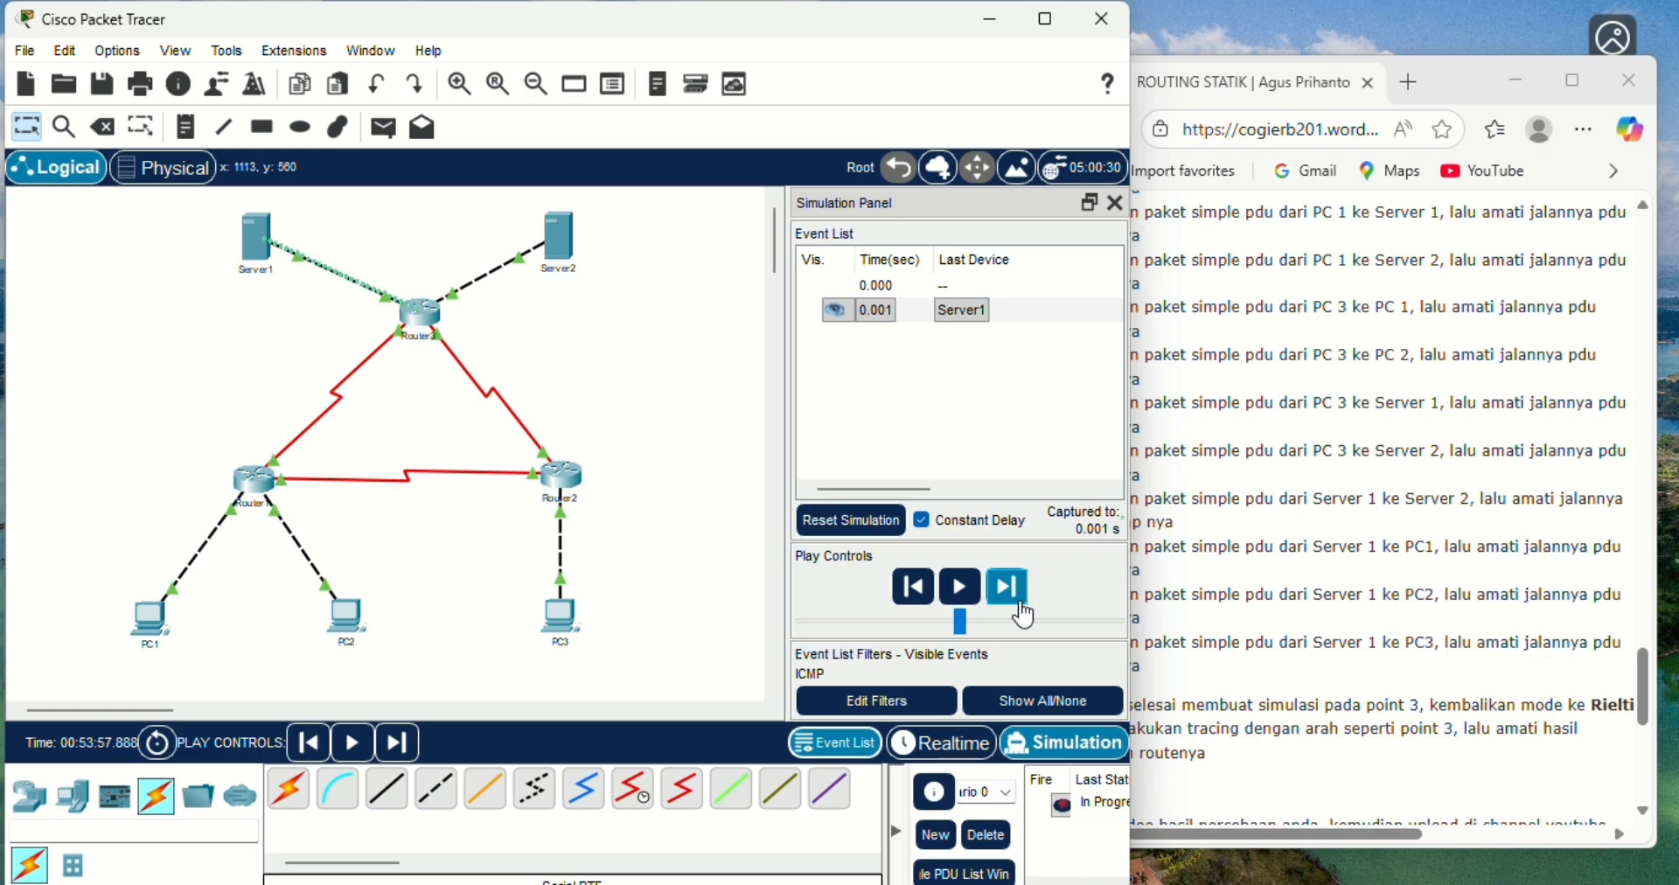
left_click(1019, 602)
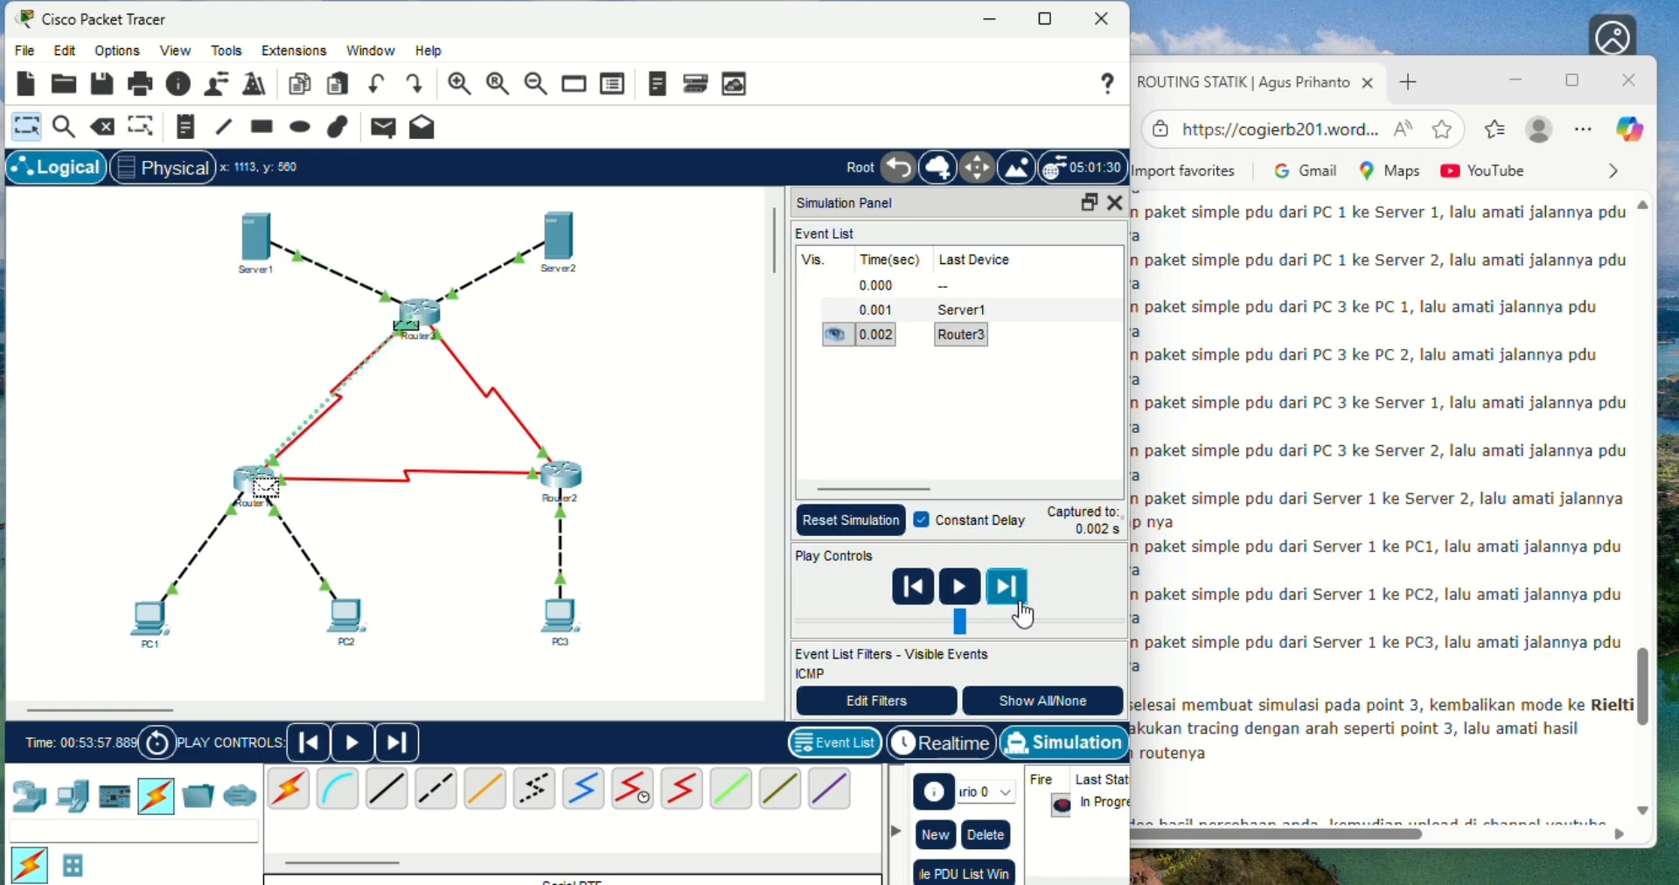
left_click(1019, 601)
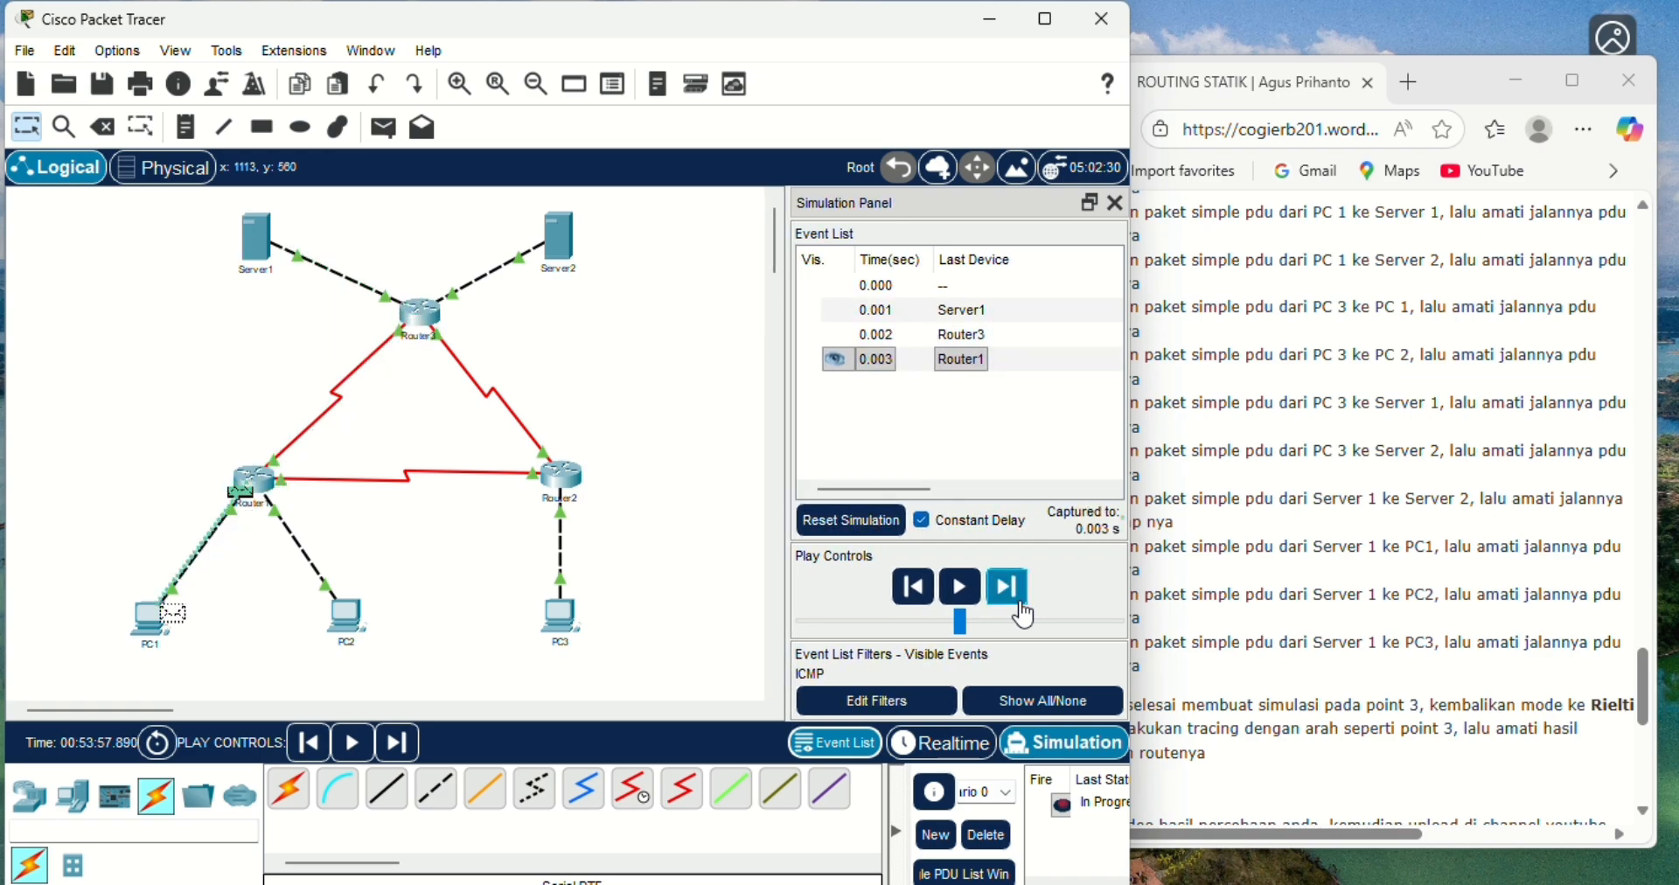
left_click(1019, 604)
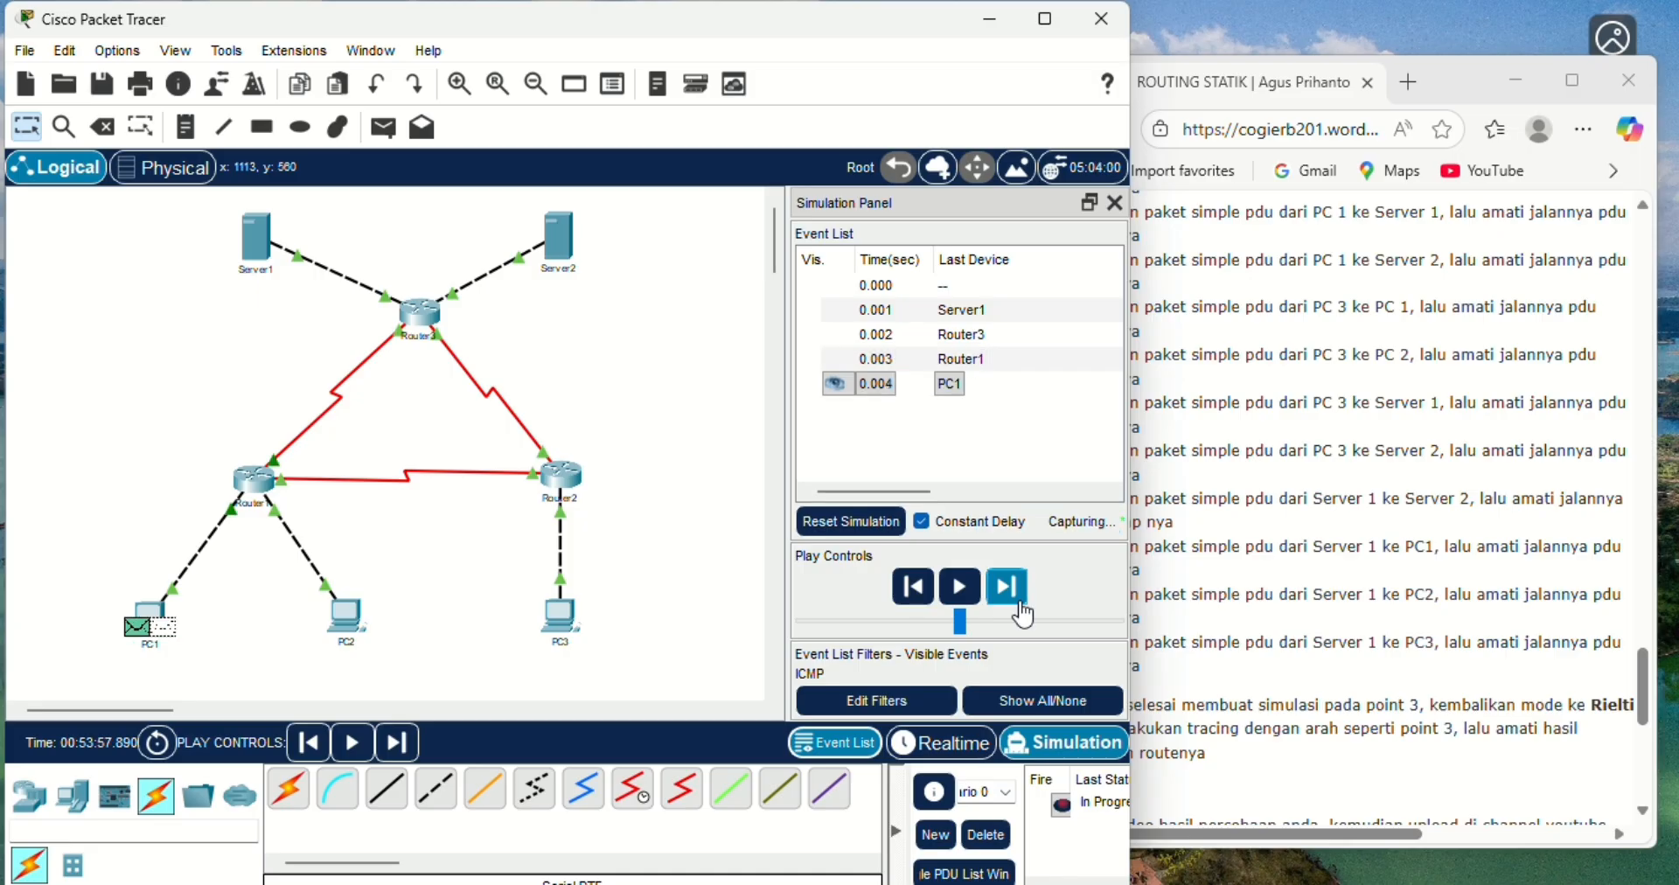
left_click(1019, 603)
left_click(1020, 604)
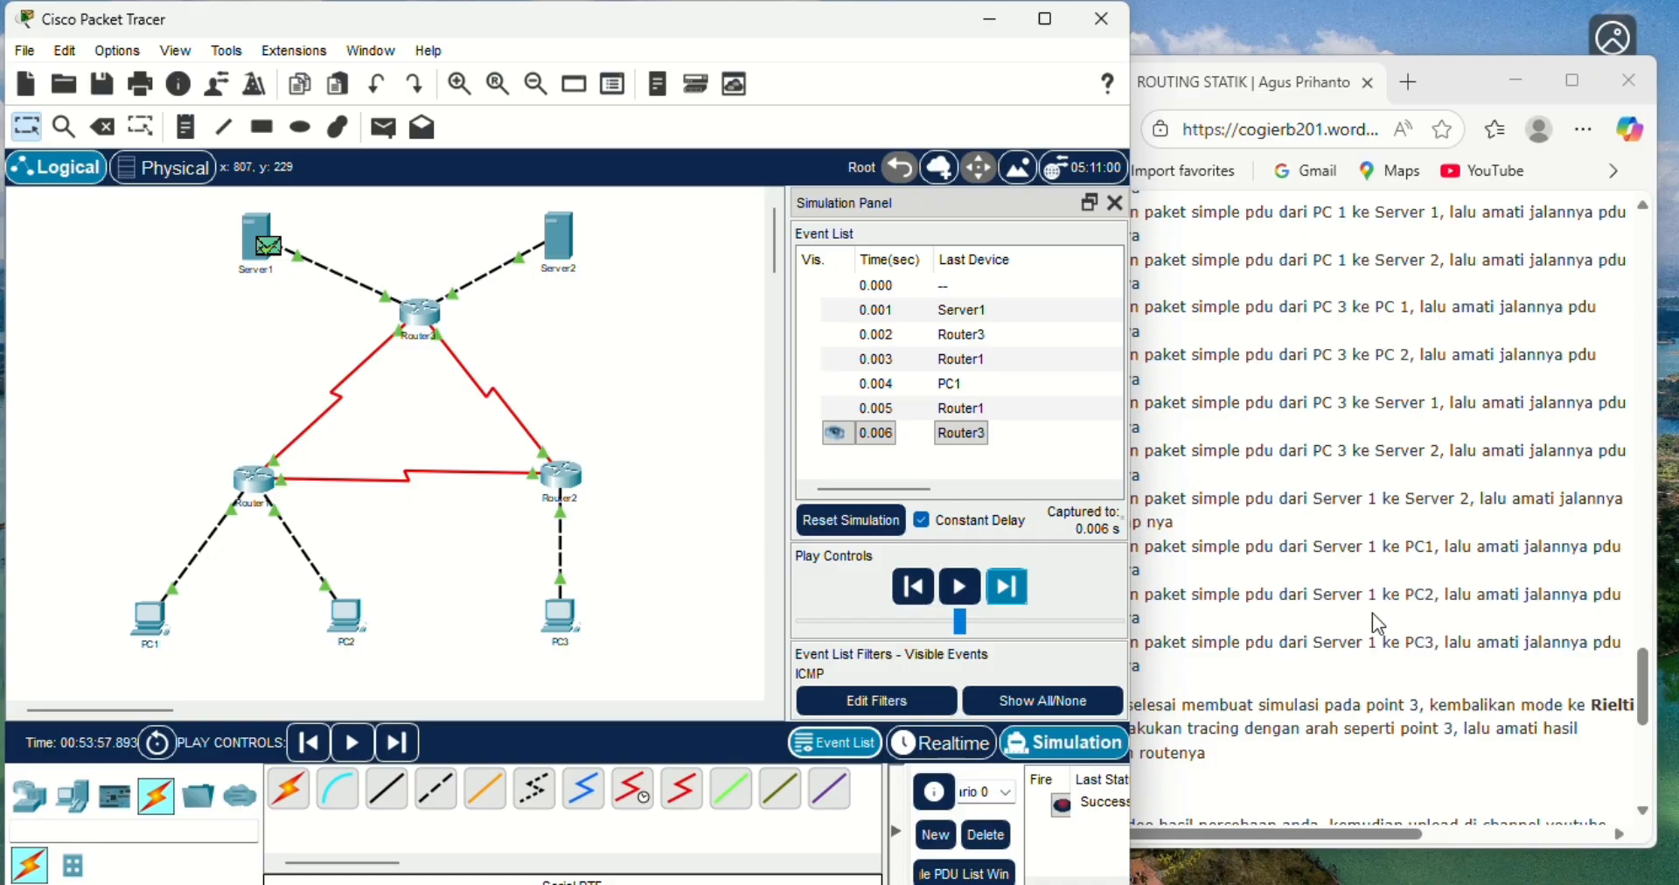
- Add a simple PDU from Server1 to PC2 in Realtime mode, then switch to Simulation mode
left_click(942, 742)
left_click(386, 134)
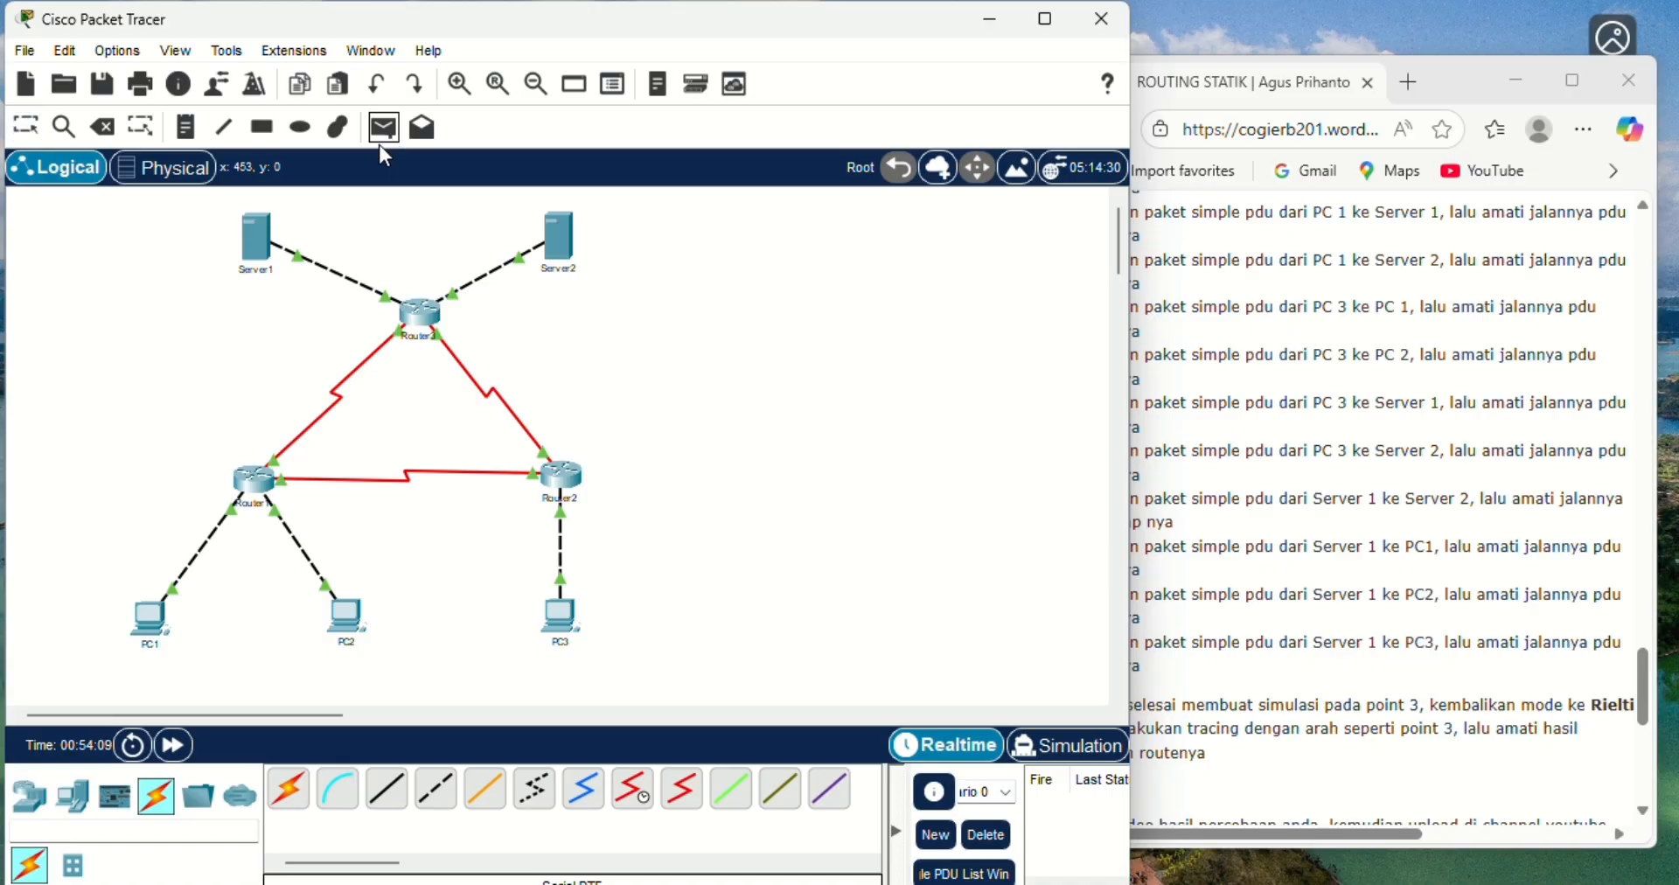
left_click(264, 247)
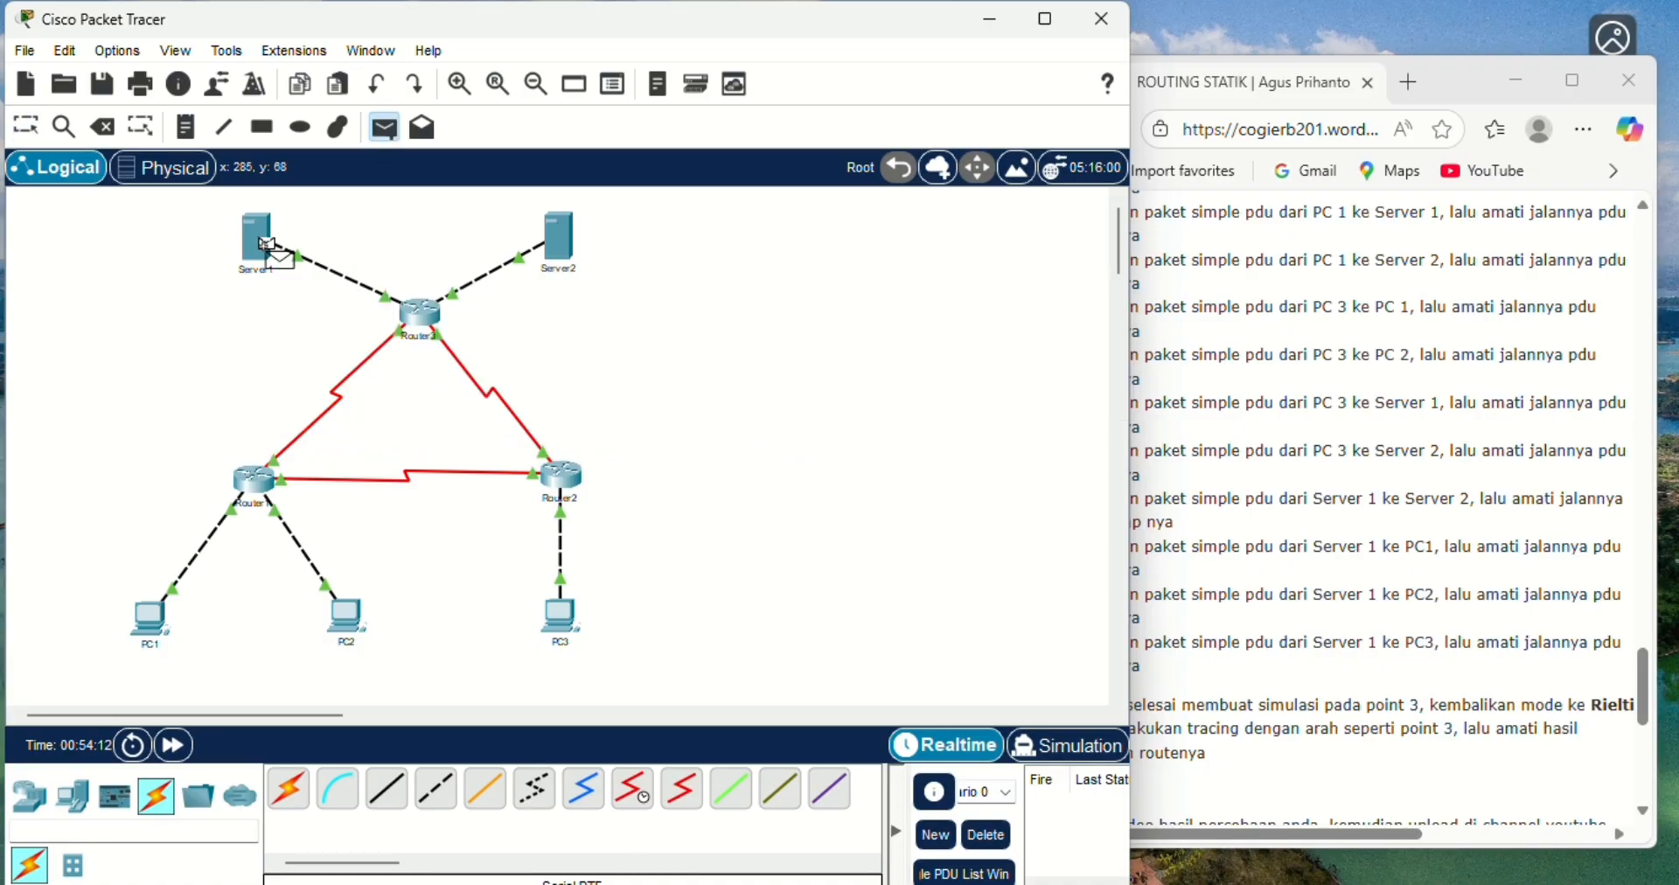
left_click(359, 611)
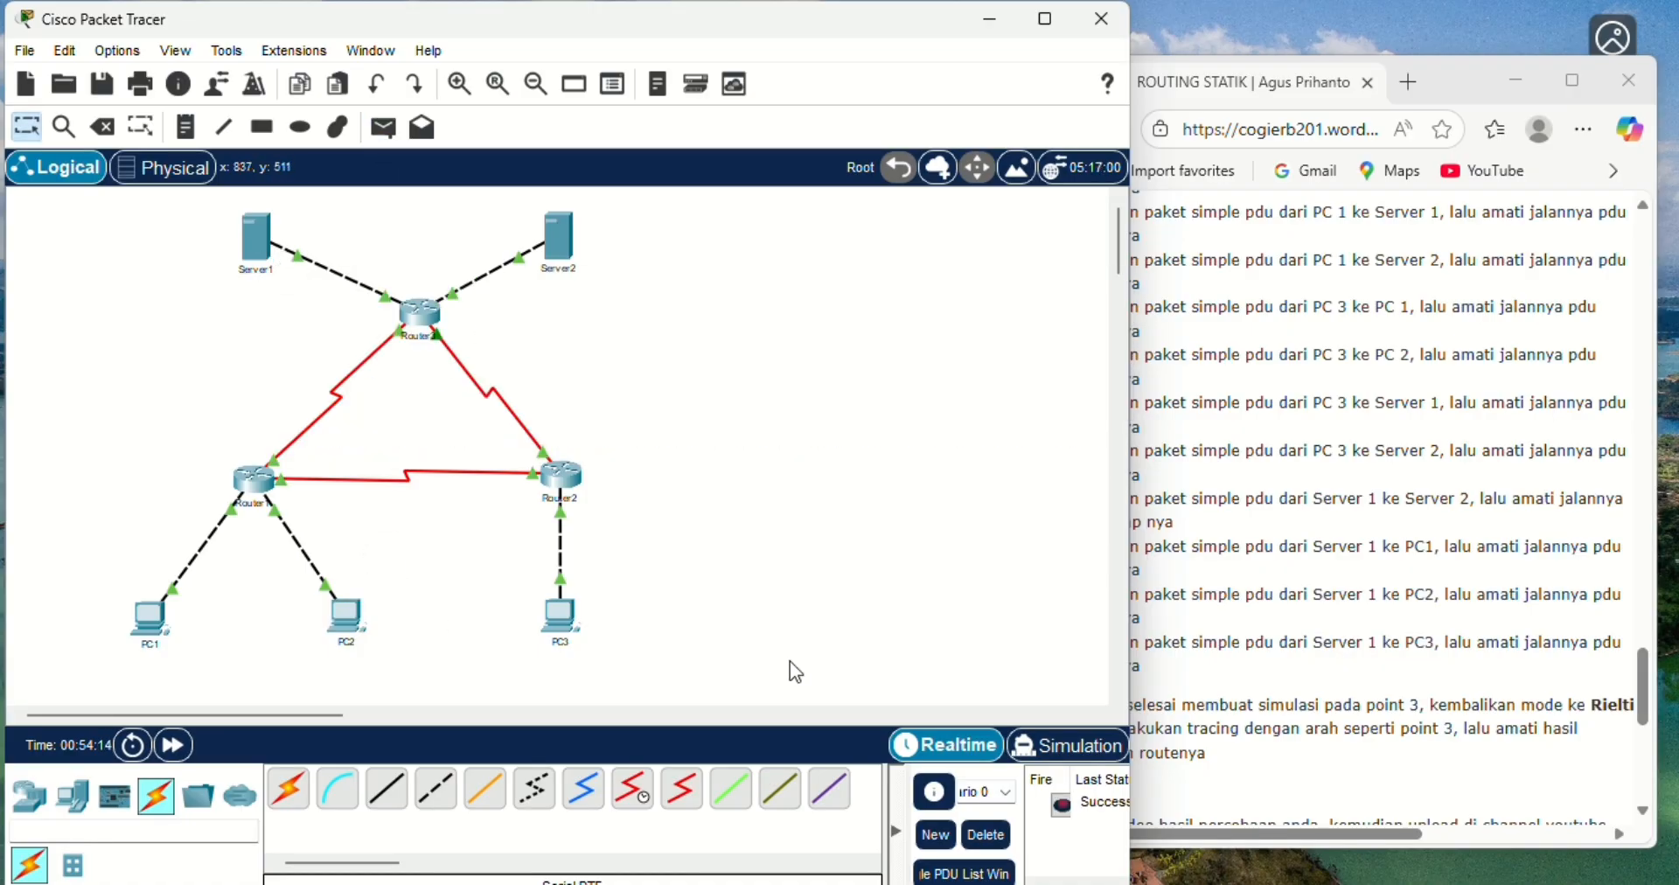
left_click(1082, 761)
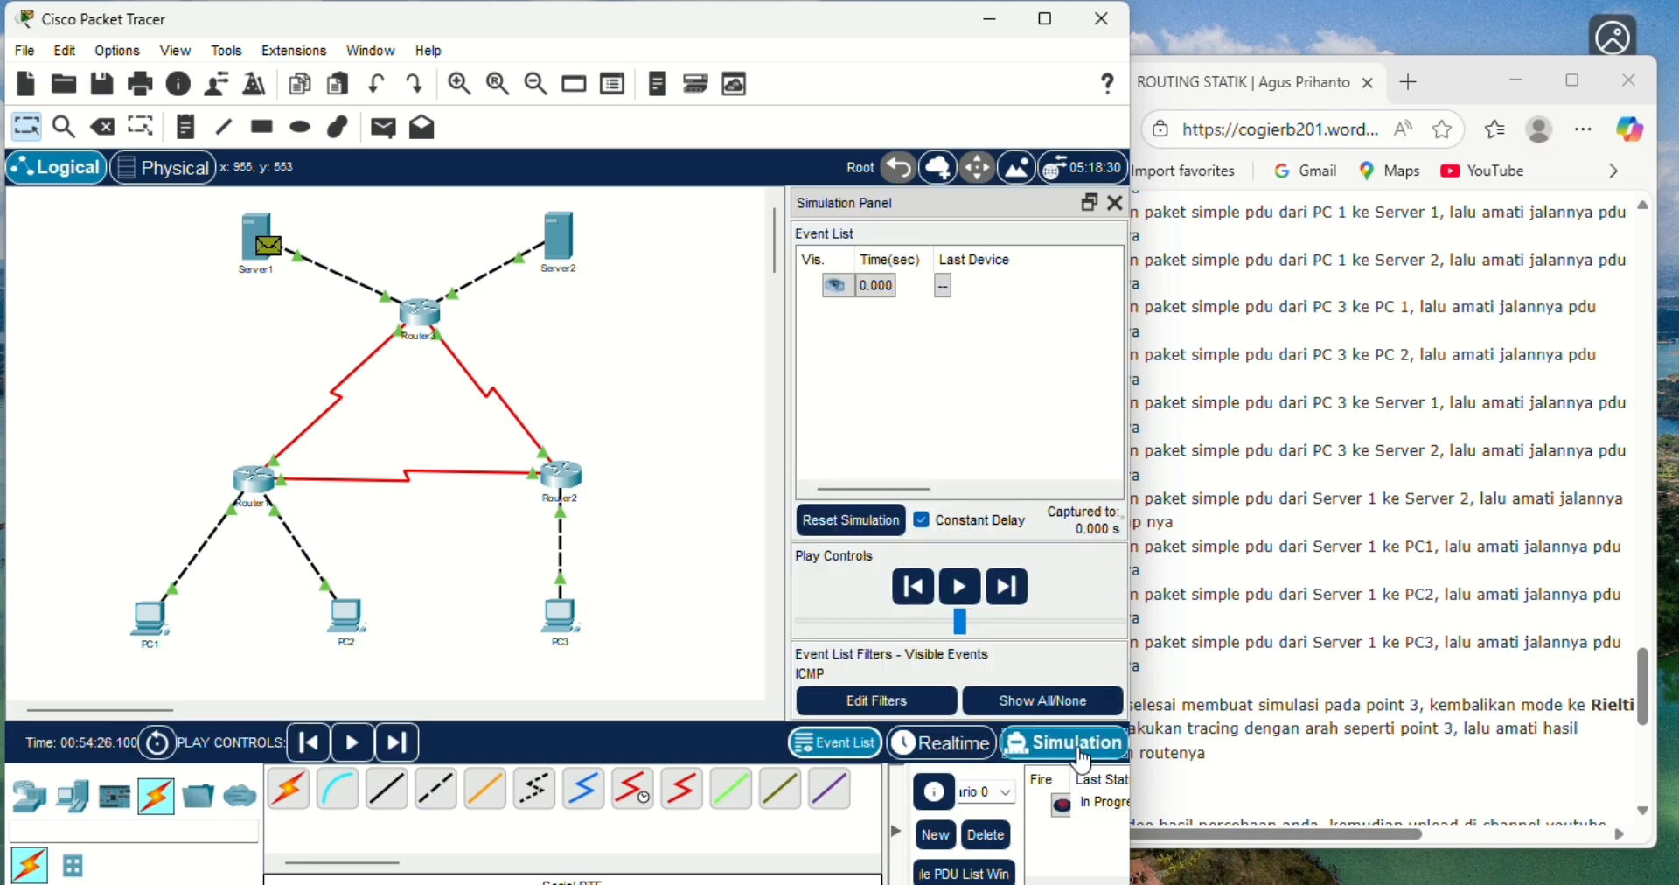
- Advance the Server1-to-PC2 simulation event by event until the reply returns to Server1, then delete the scenario
left_click(1010, 590)
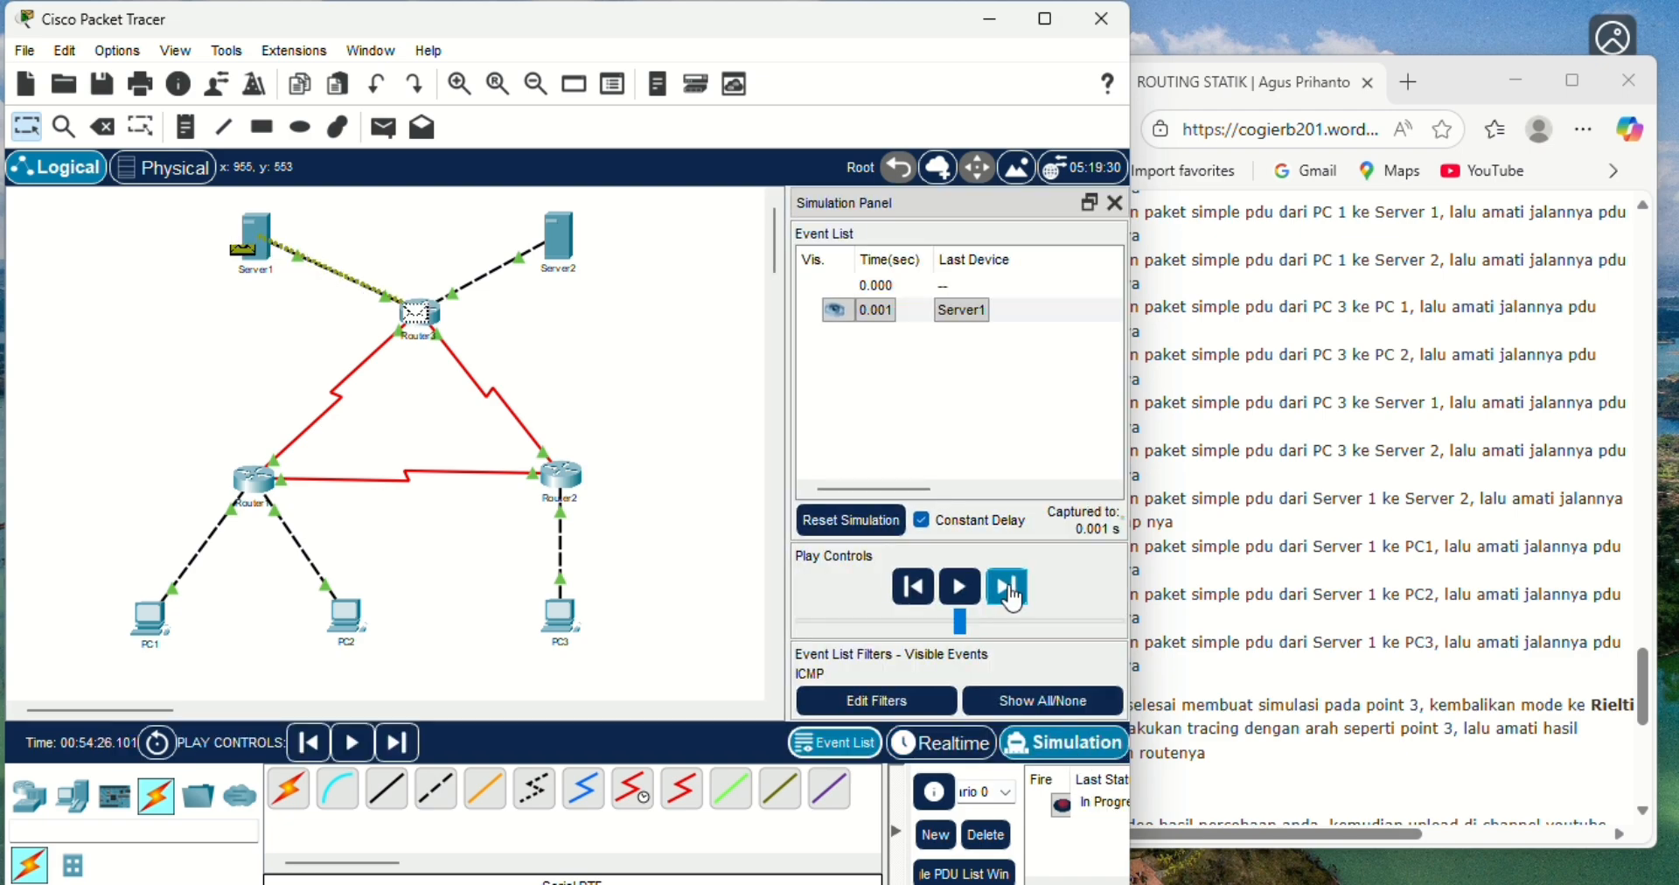
left_click(1010, 589)
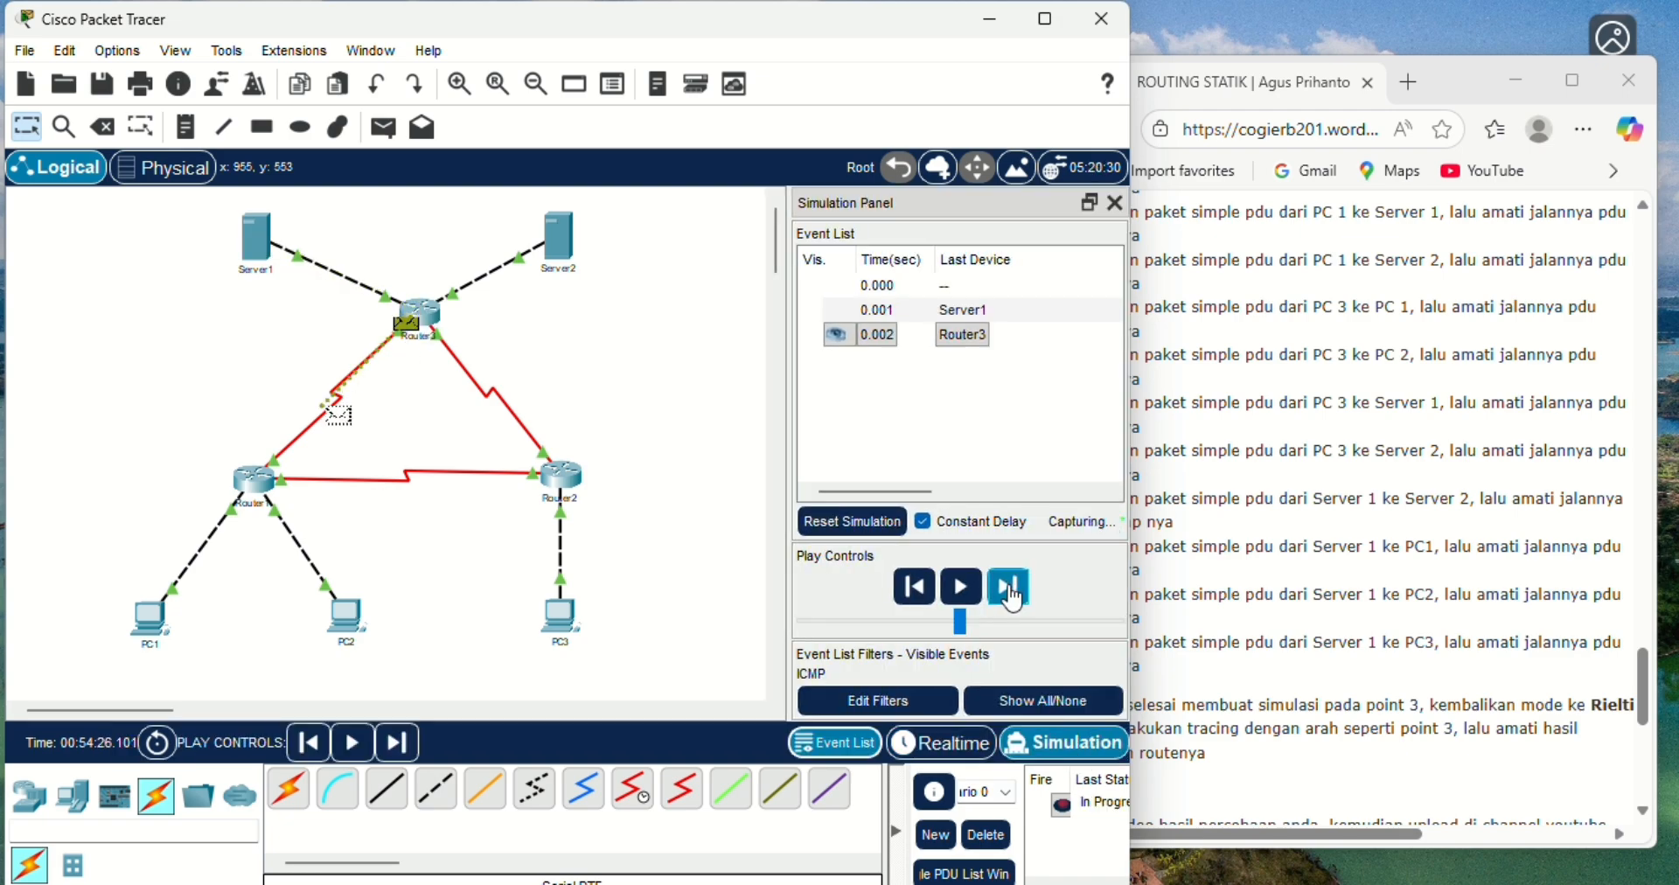
left_click(1010, 590)
left_click(1010, 589)
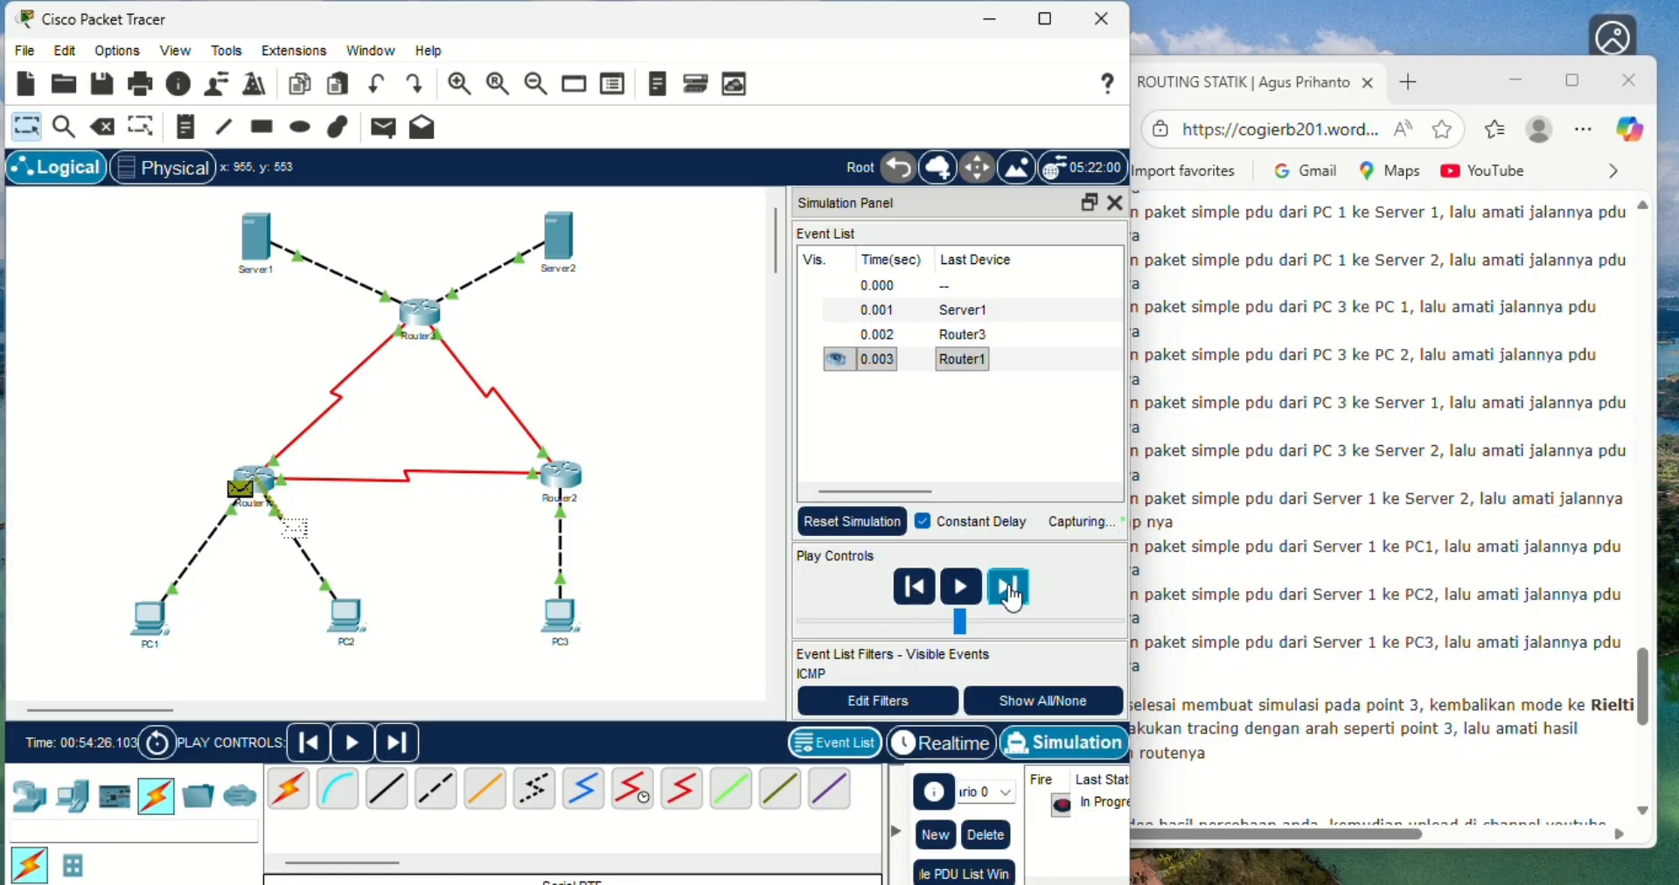
left_click(1010, 590)
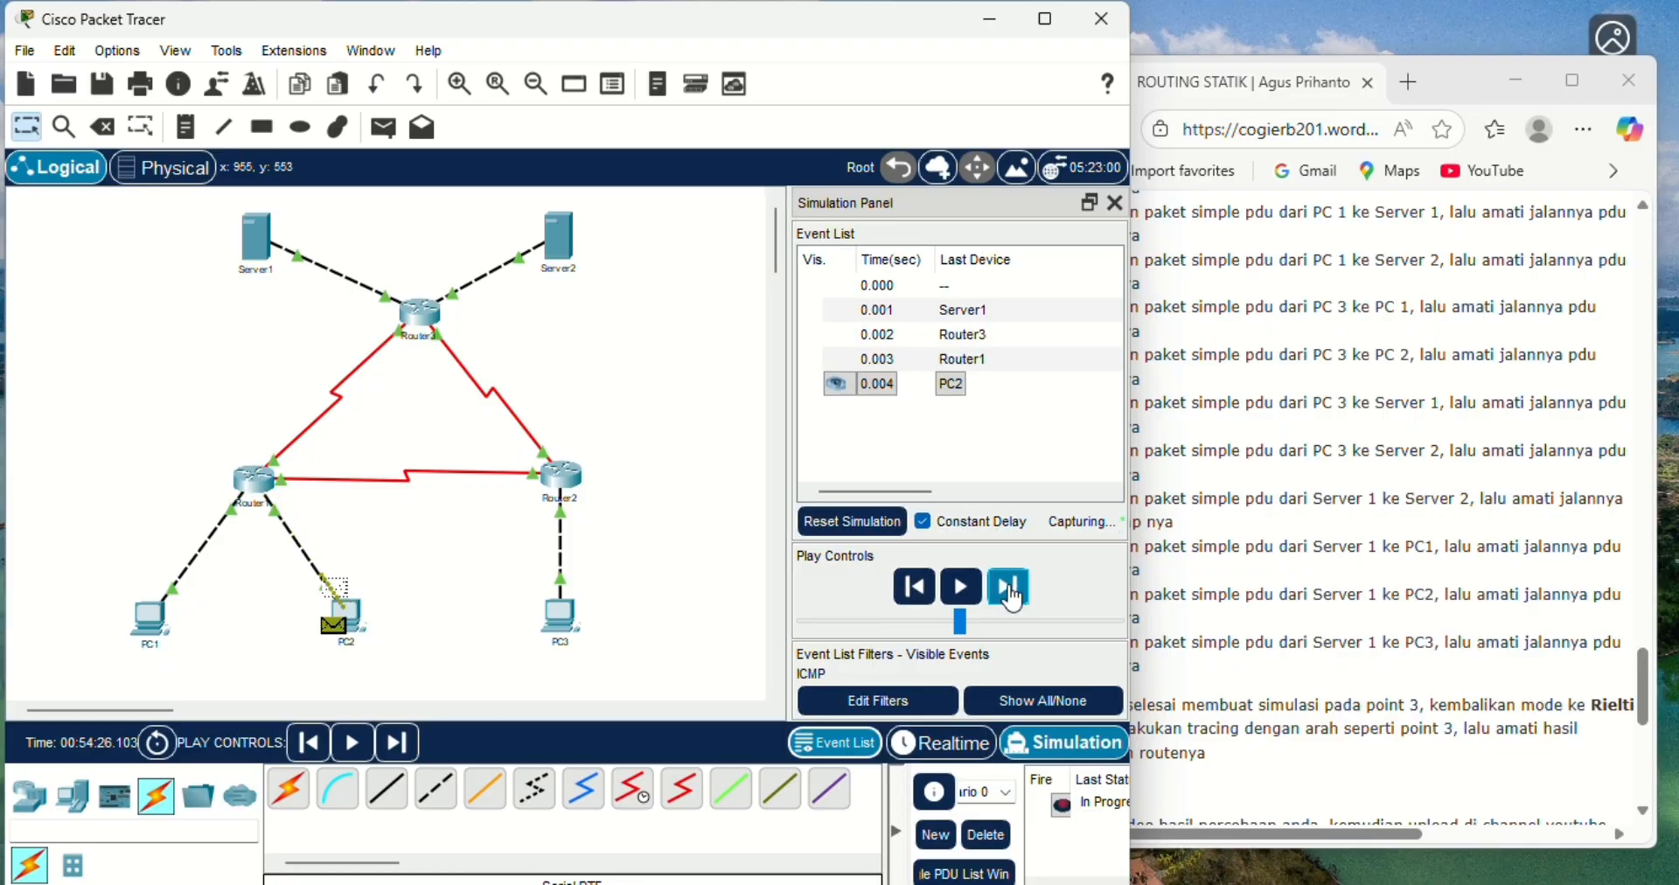
left_click(1010, 589)
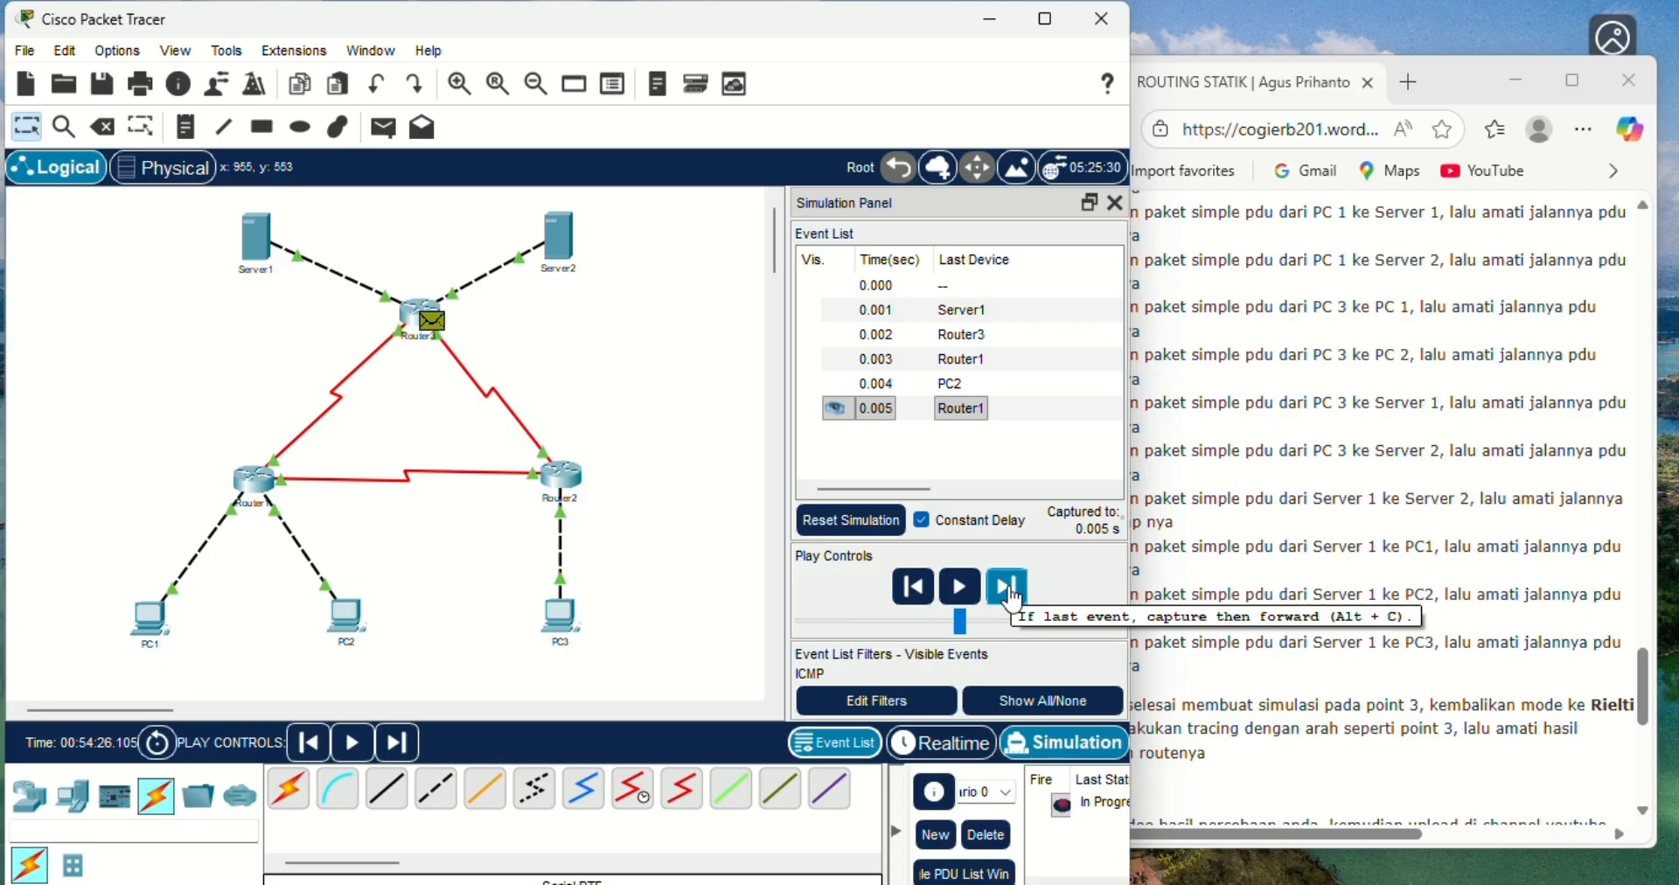
left_click(1010, 590)
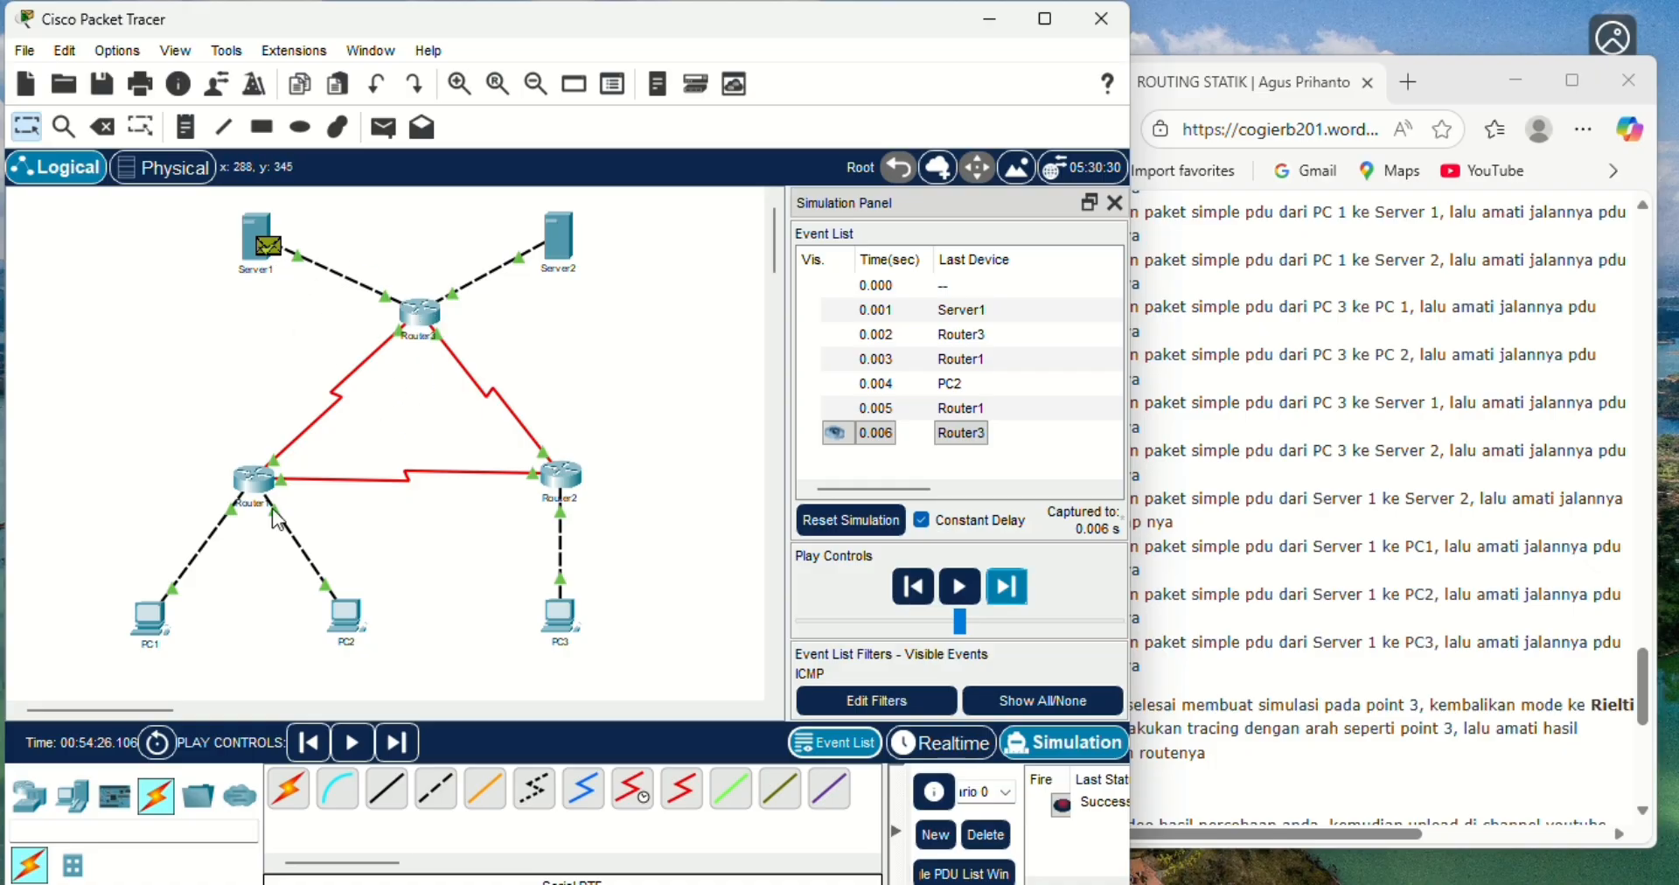
left_click(1001, 835)
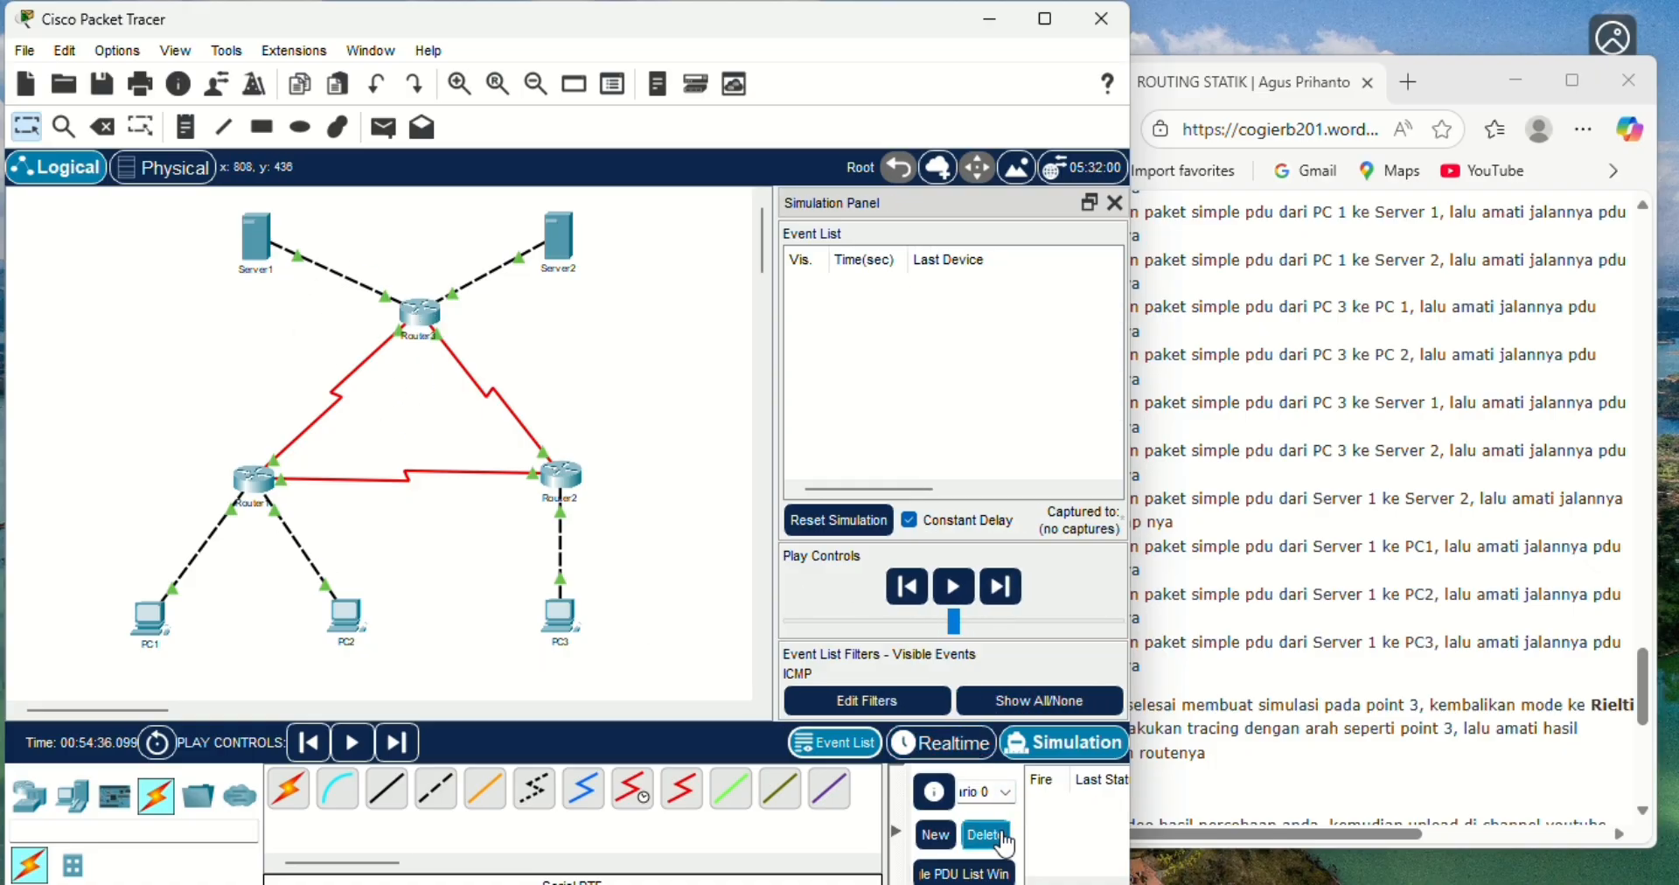
- Add a simple PDU from Server1 to PC3 in Realtime mode, then switch to Simulation mode
left_click(941, 742)
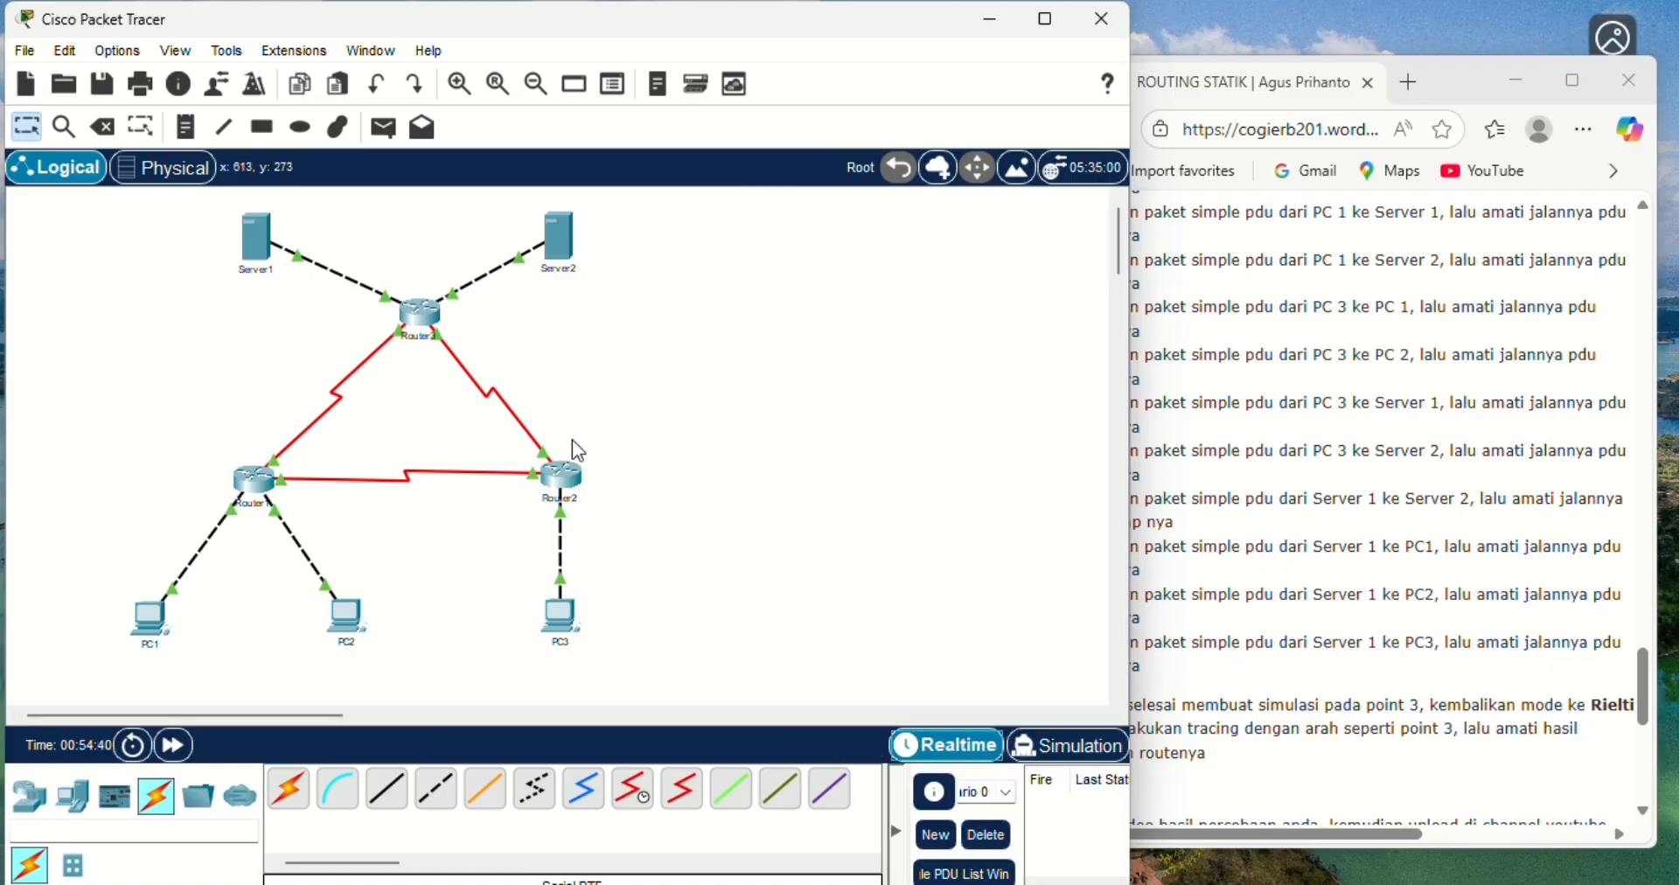
left_click(393, 139)
left_click(264, 241)
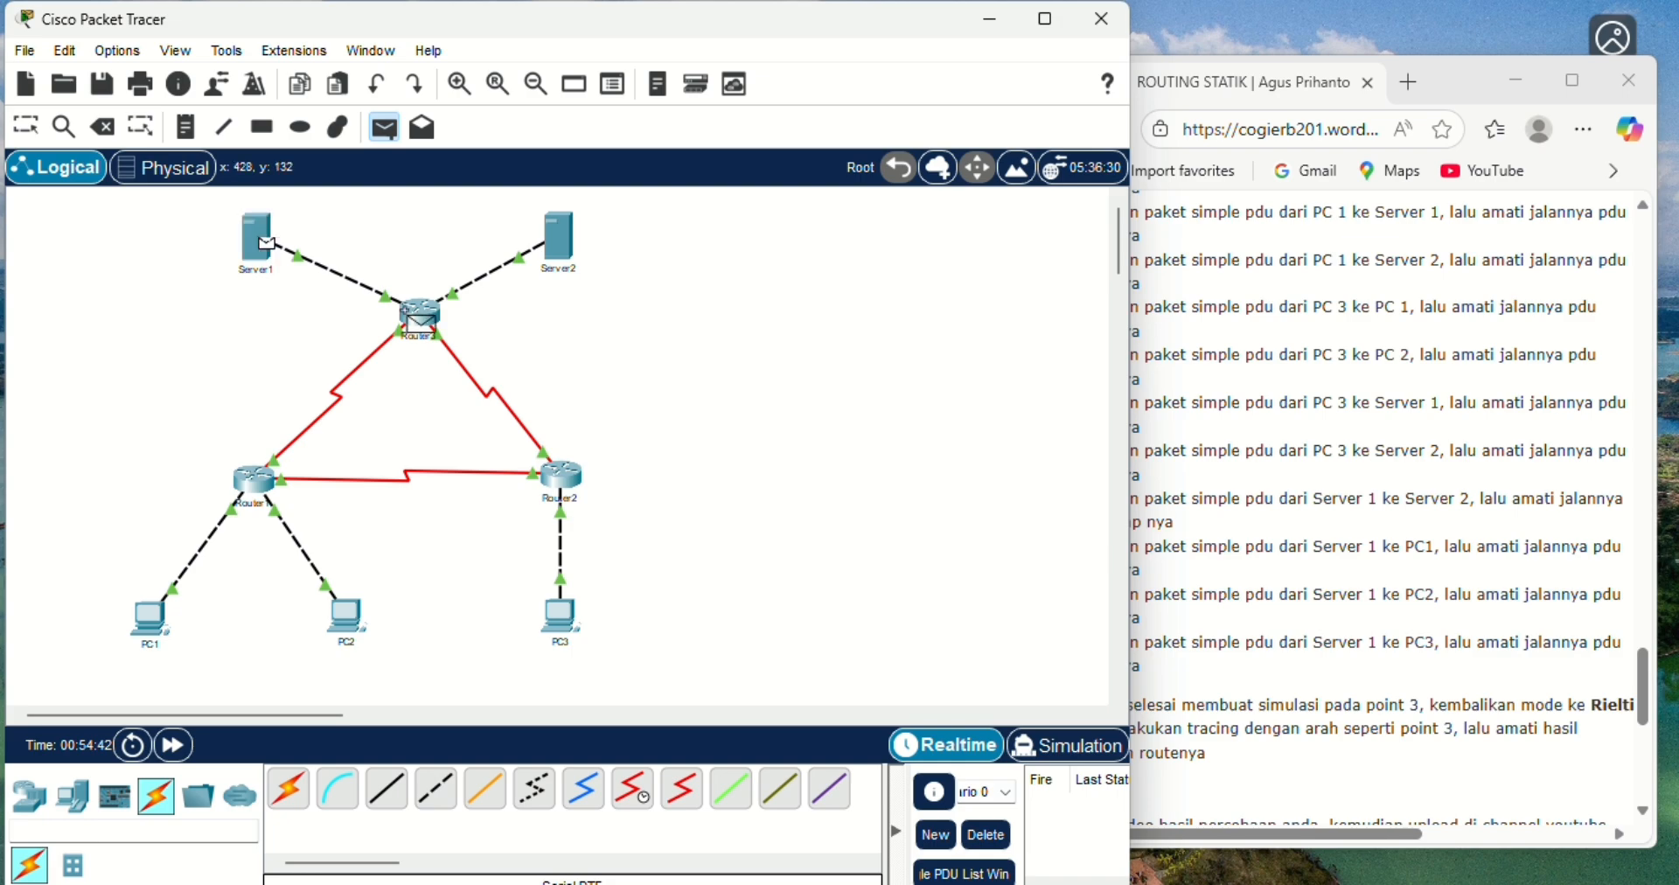
left_click(560, 615)
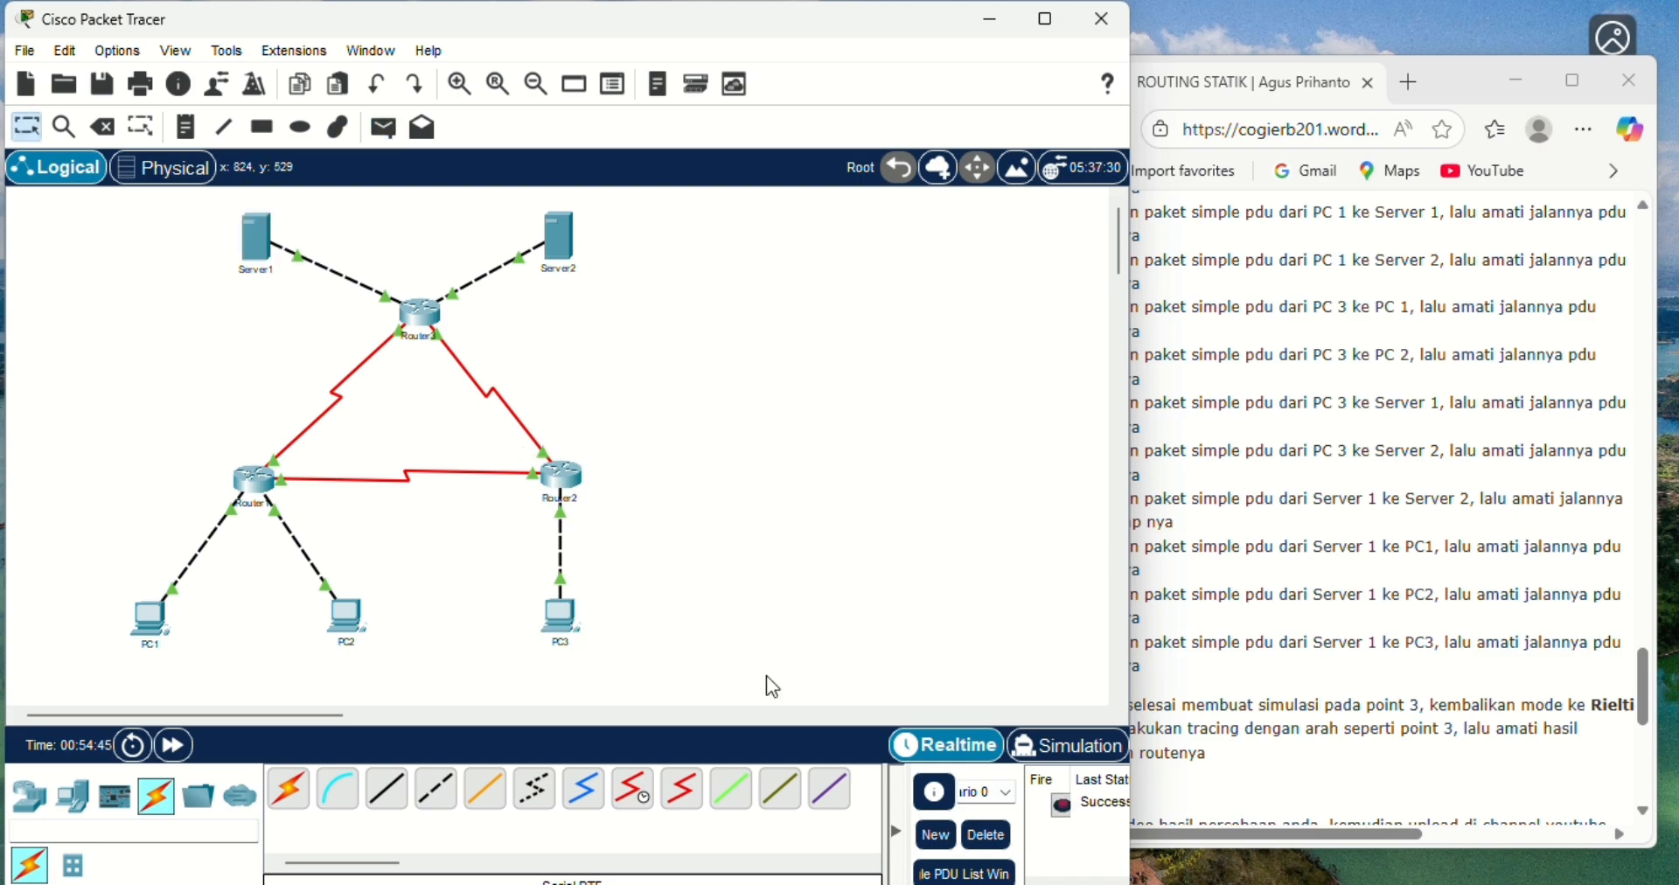
left_click(1068, 751)
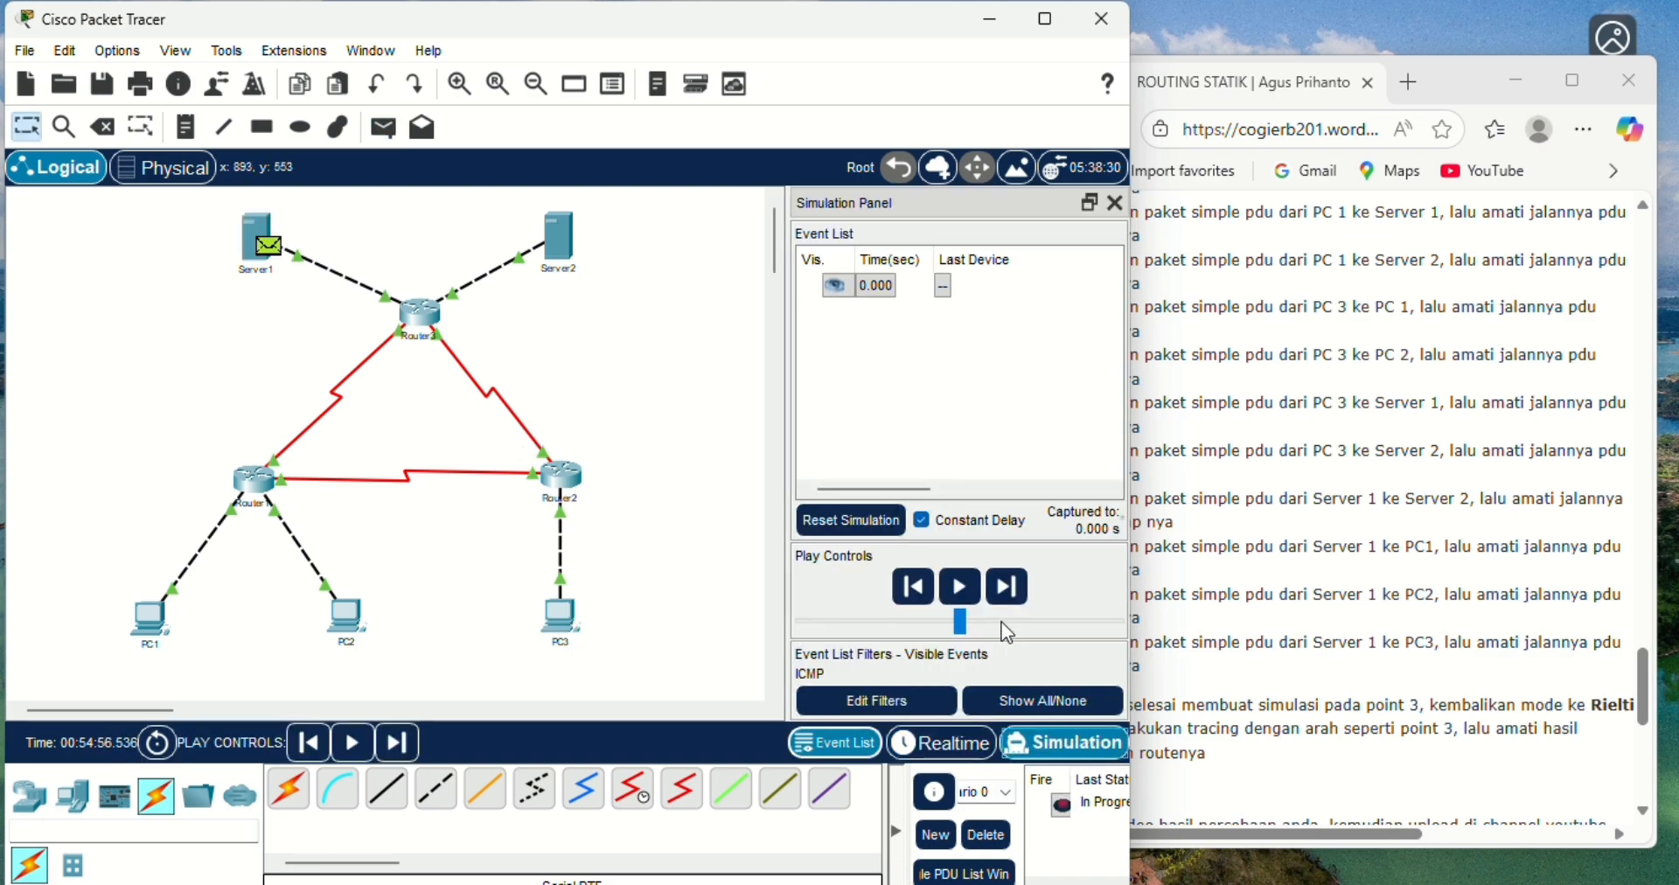
- Advance the Server1-to-PC3 simulation event by event until the reply returns to Server1, then delete the scenario
left_click(995, 591)
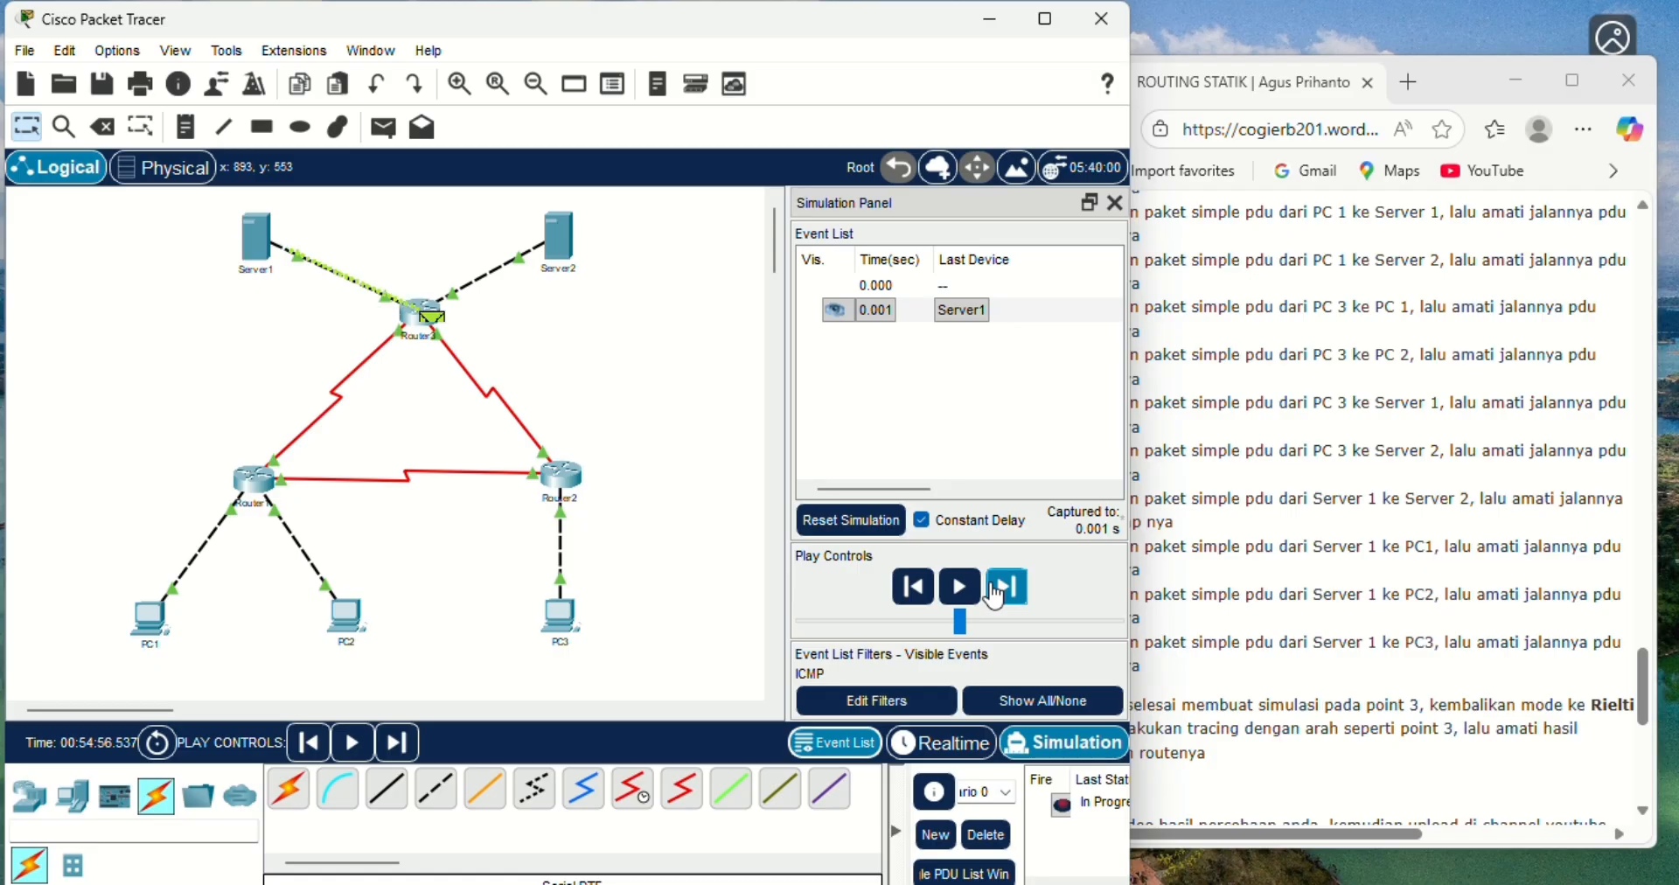
left_click(995, 591)
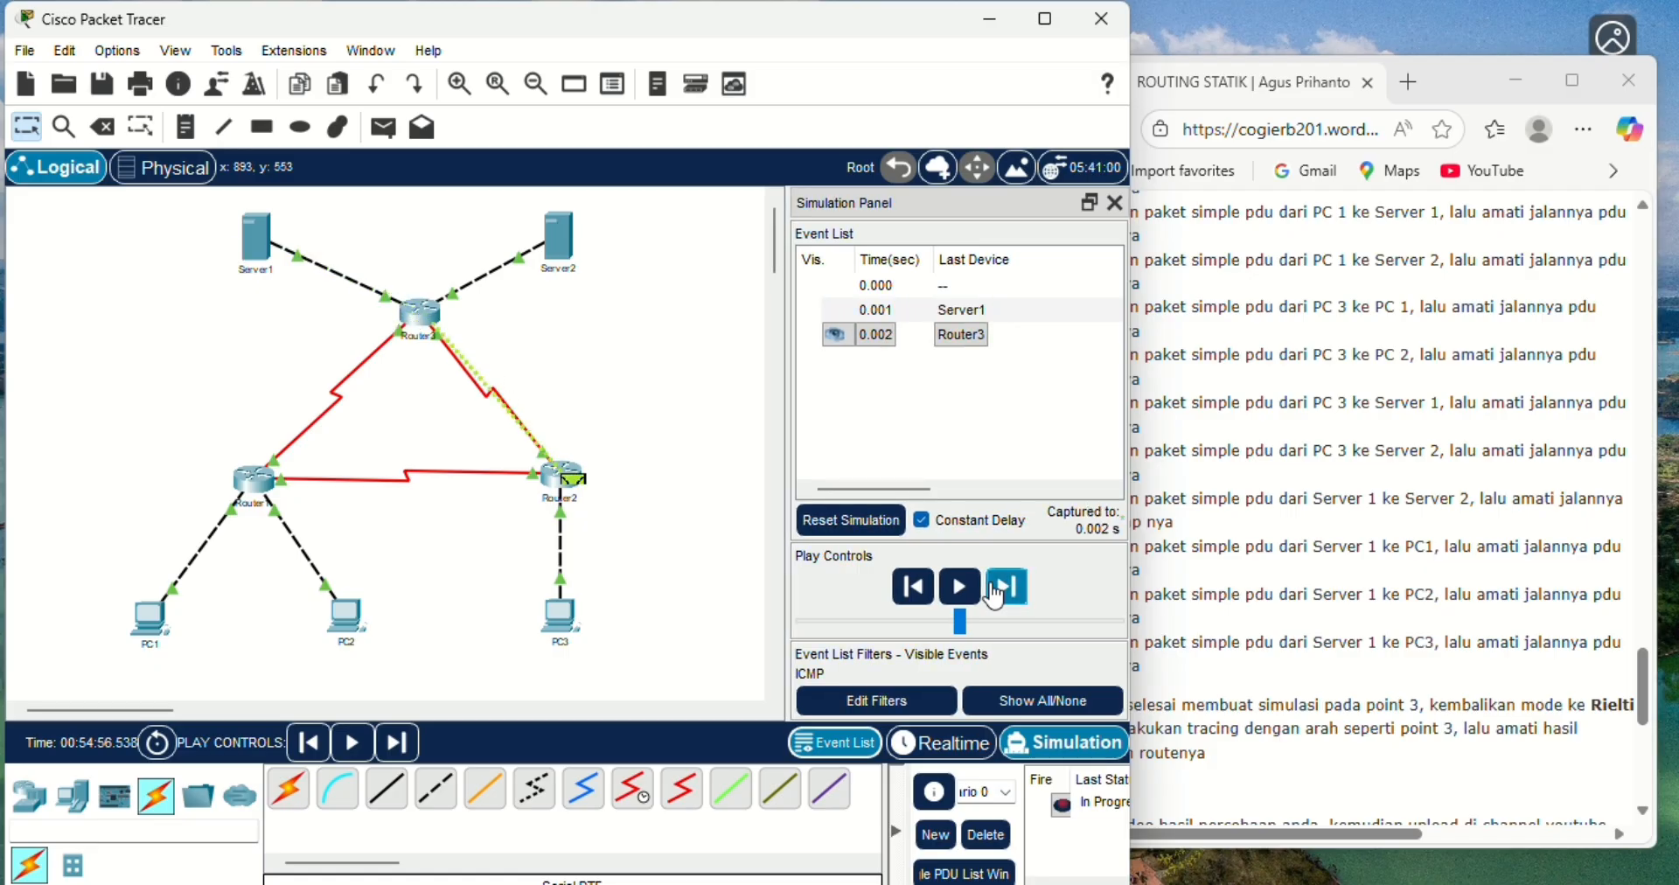
left_click(995, 592)
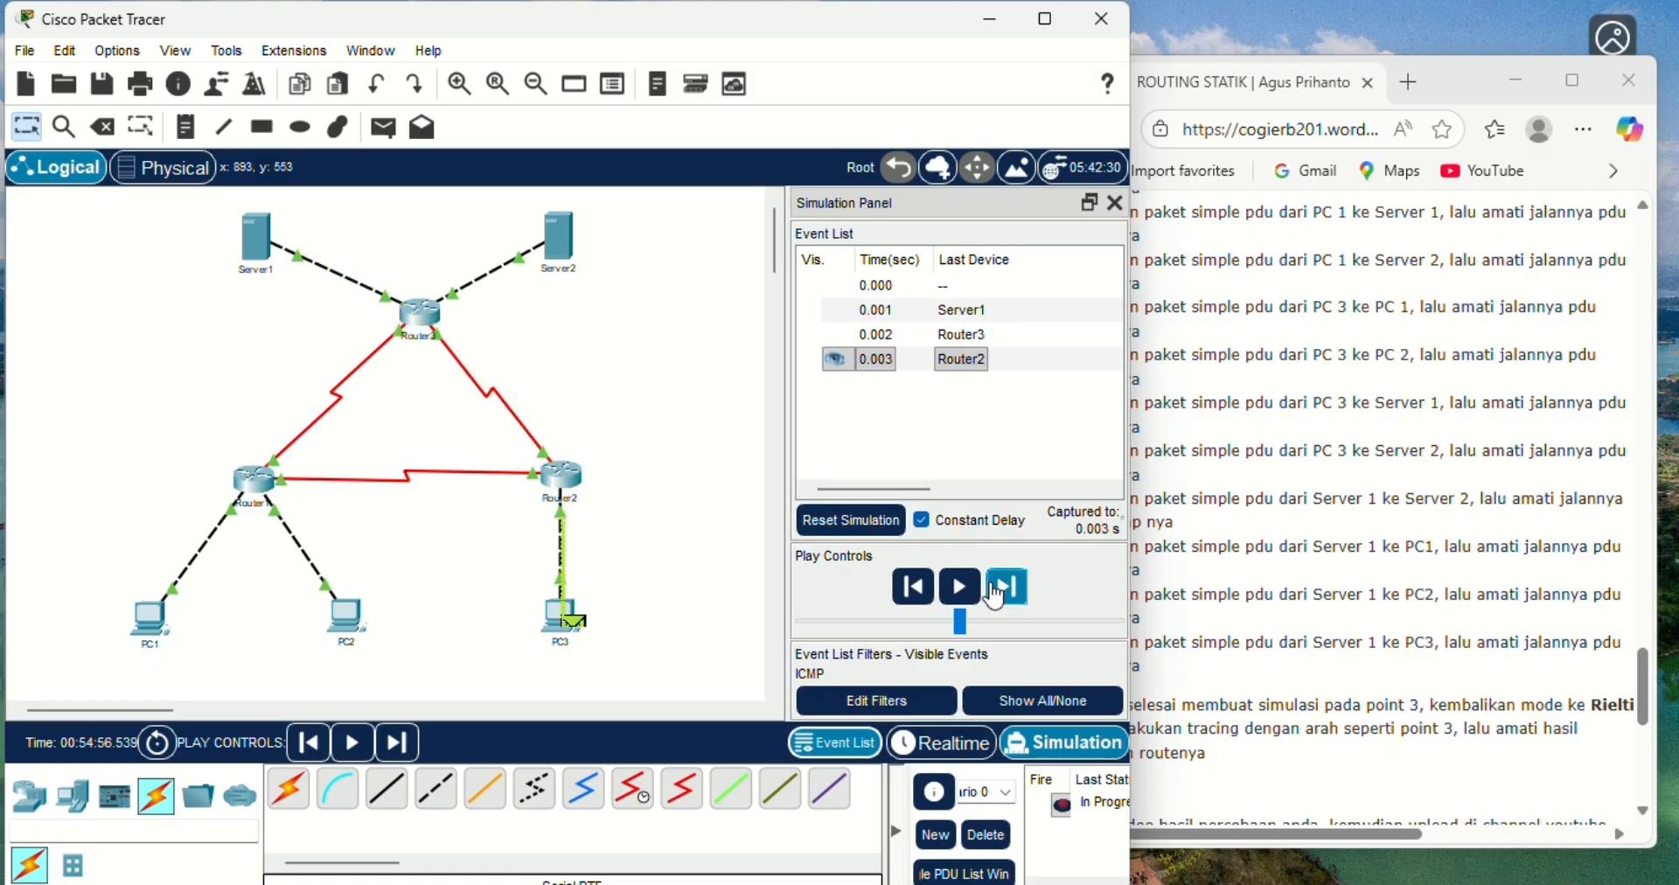
left_click(995, 591)
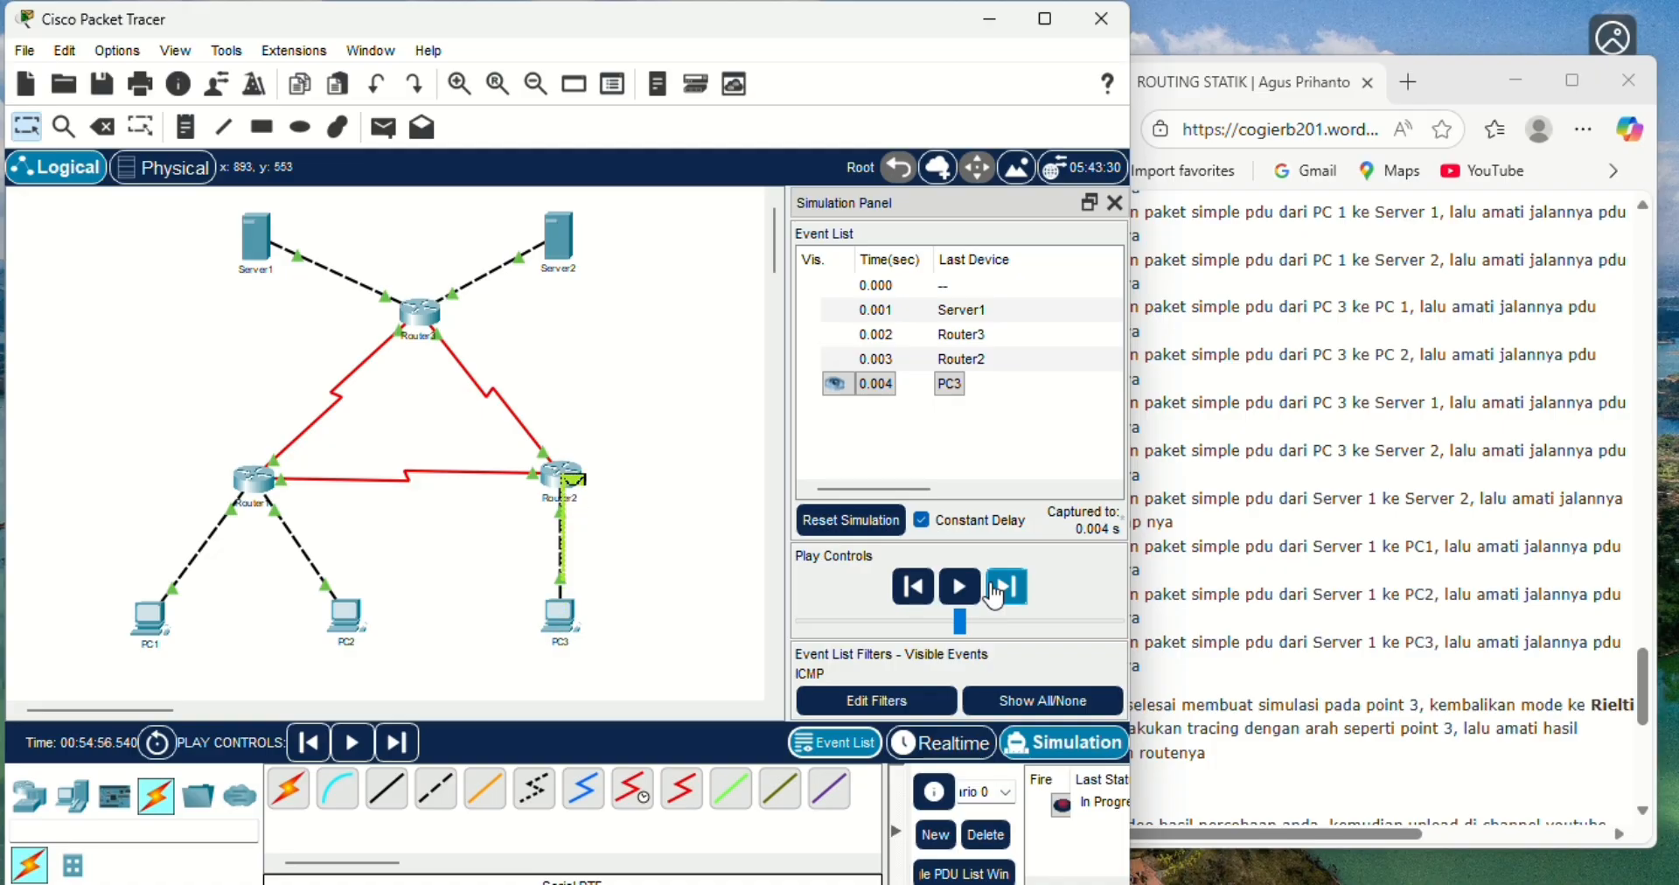
left_click(995, 591)
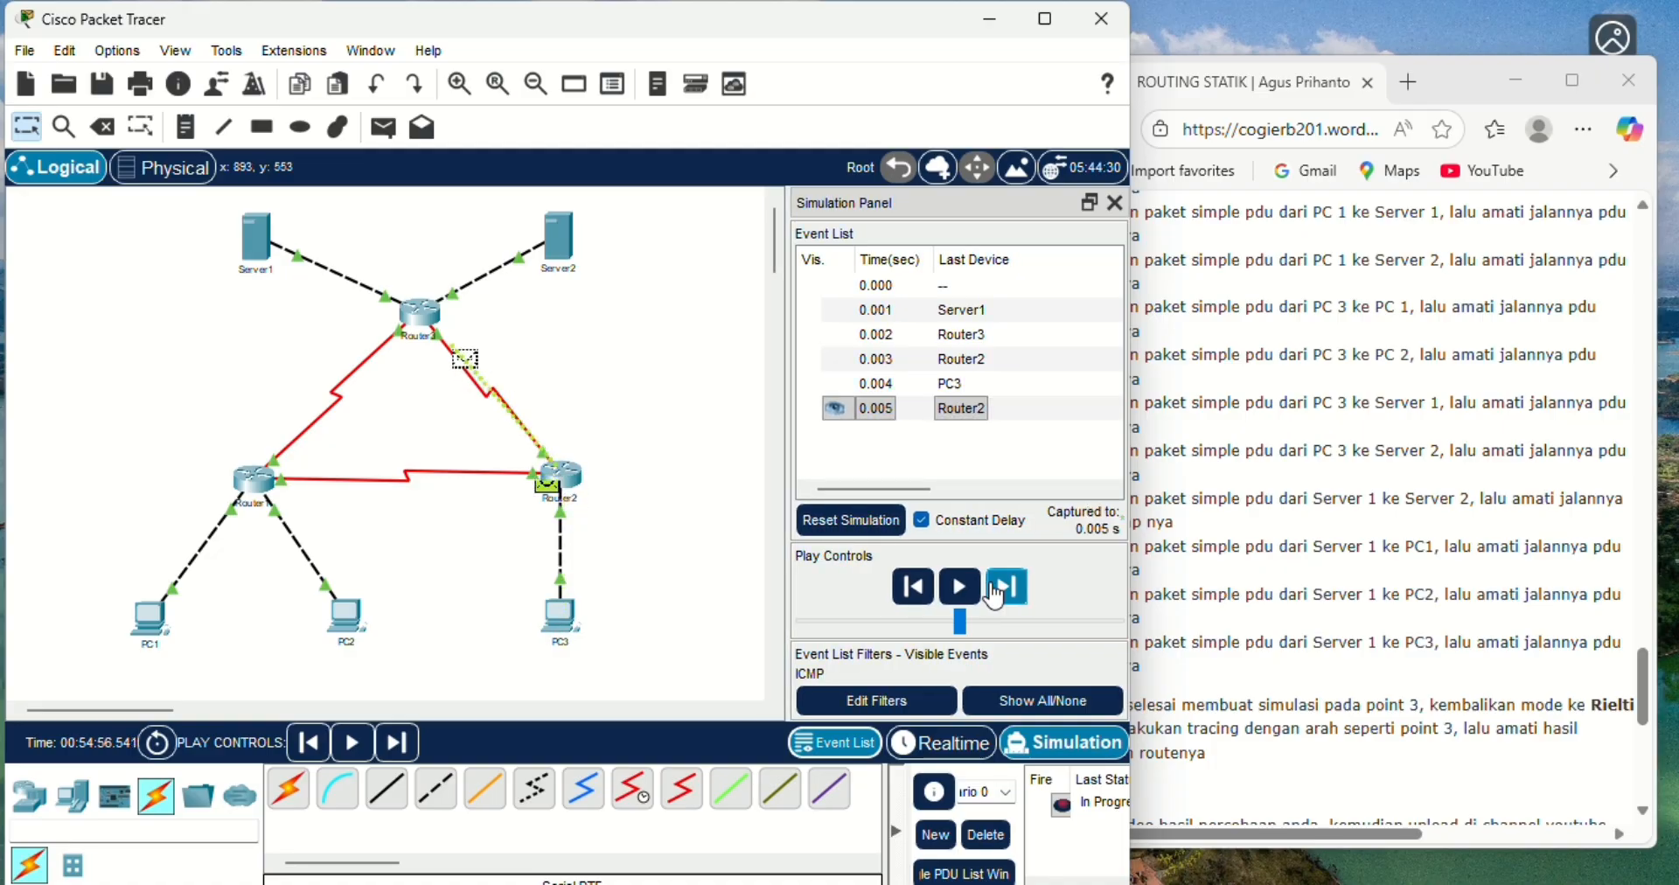
left_click(995, 591)
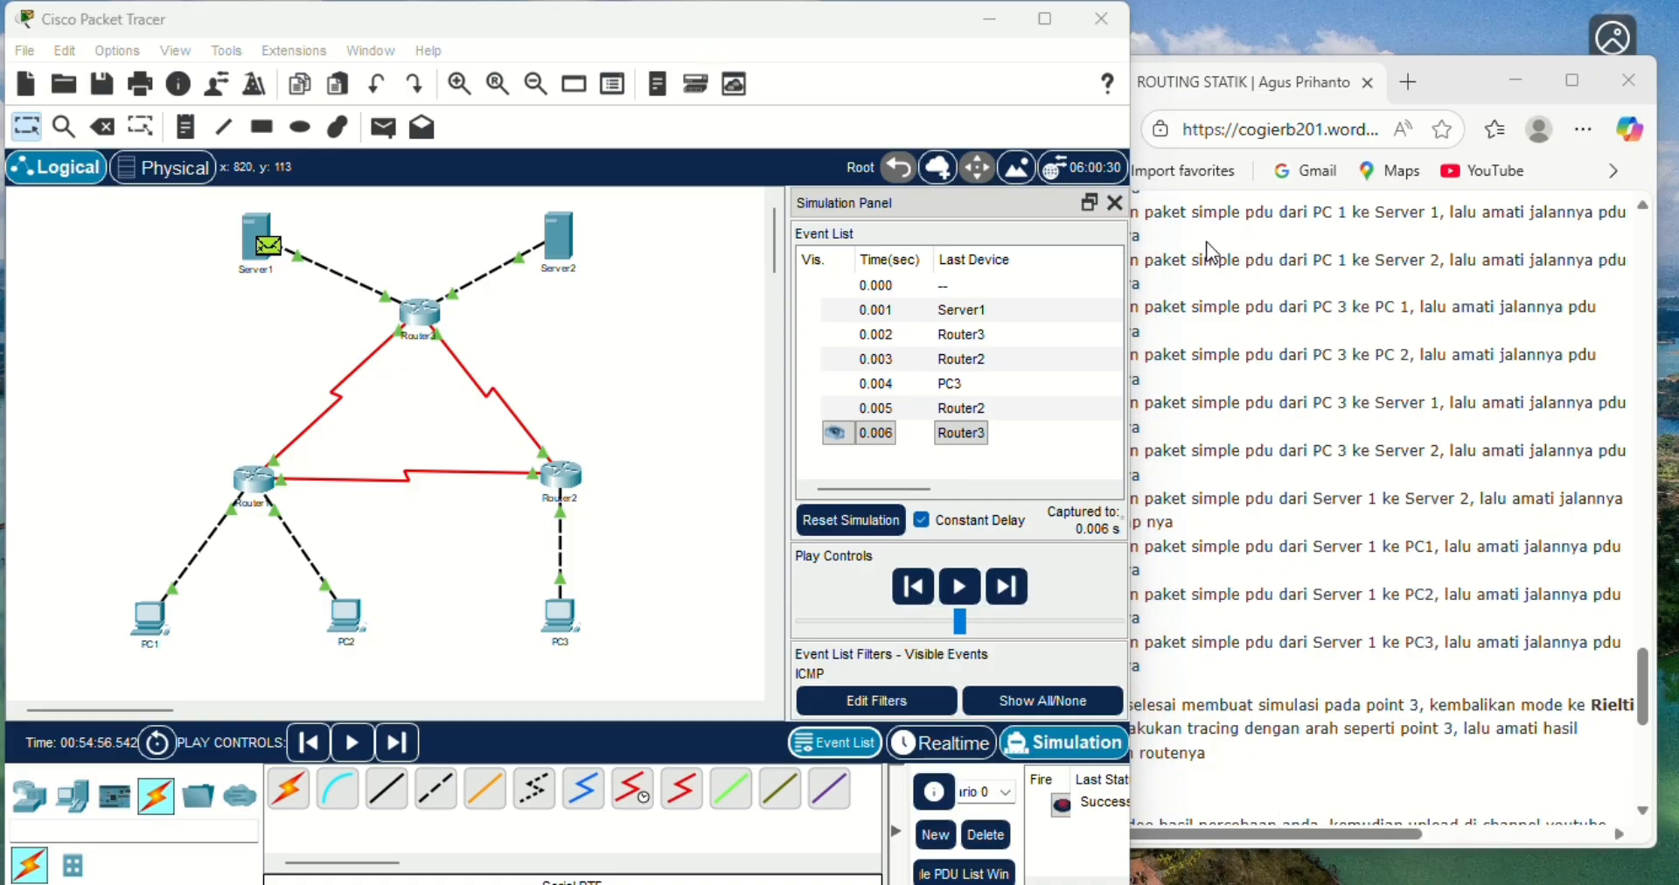
left_click(985, 834)
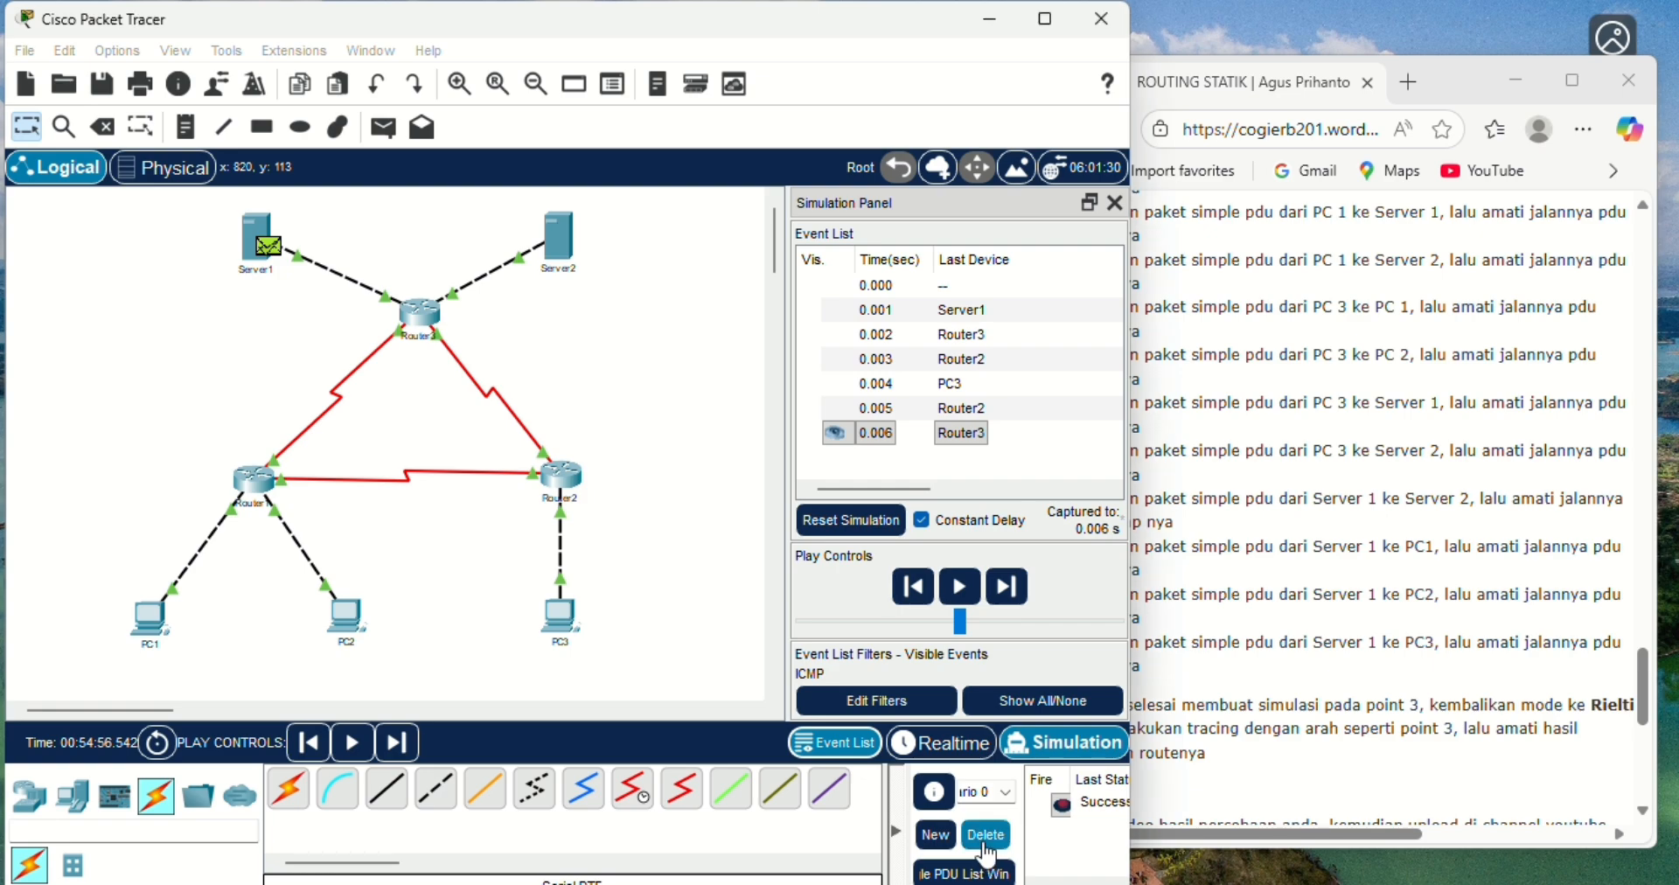
- Return the topology to Realtime mode and review the route-tracing instructions that follow the PDU list in the browser exercise
left_click(949, 750)
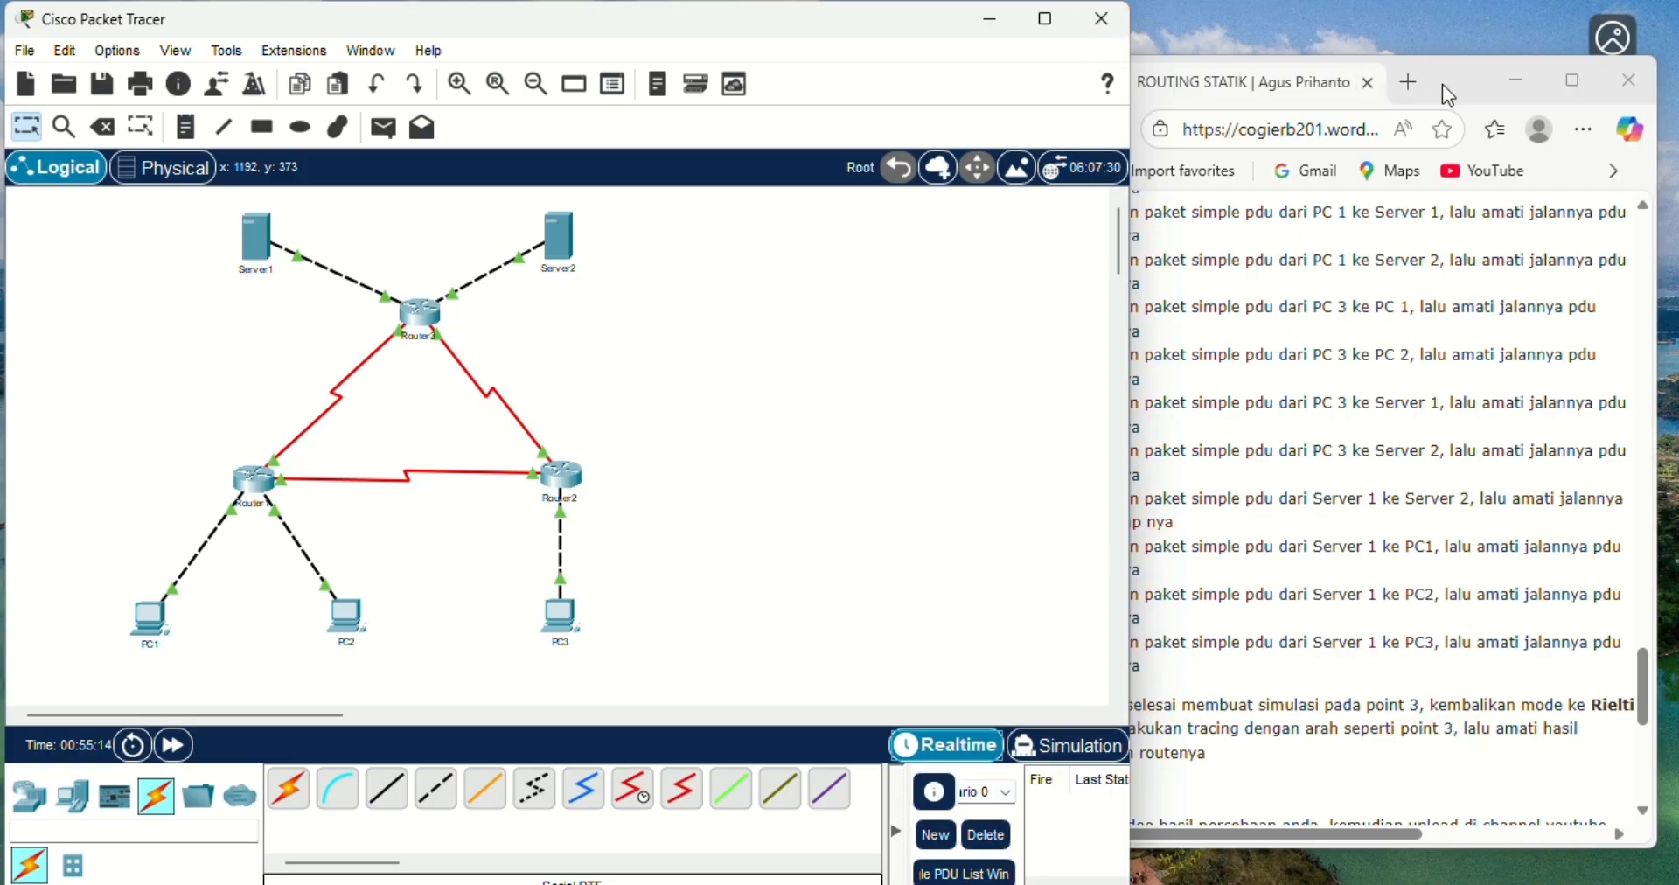
mouse_move(1440, 84)
left_mouse_down()
mouse_move(1484, 112)
mouse_move(1459, 93)
left_mouse_up()
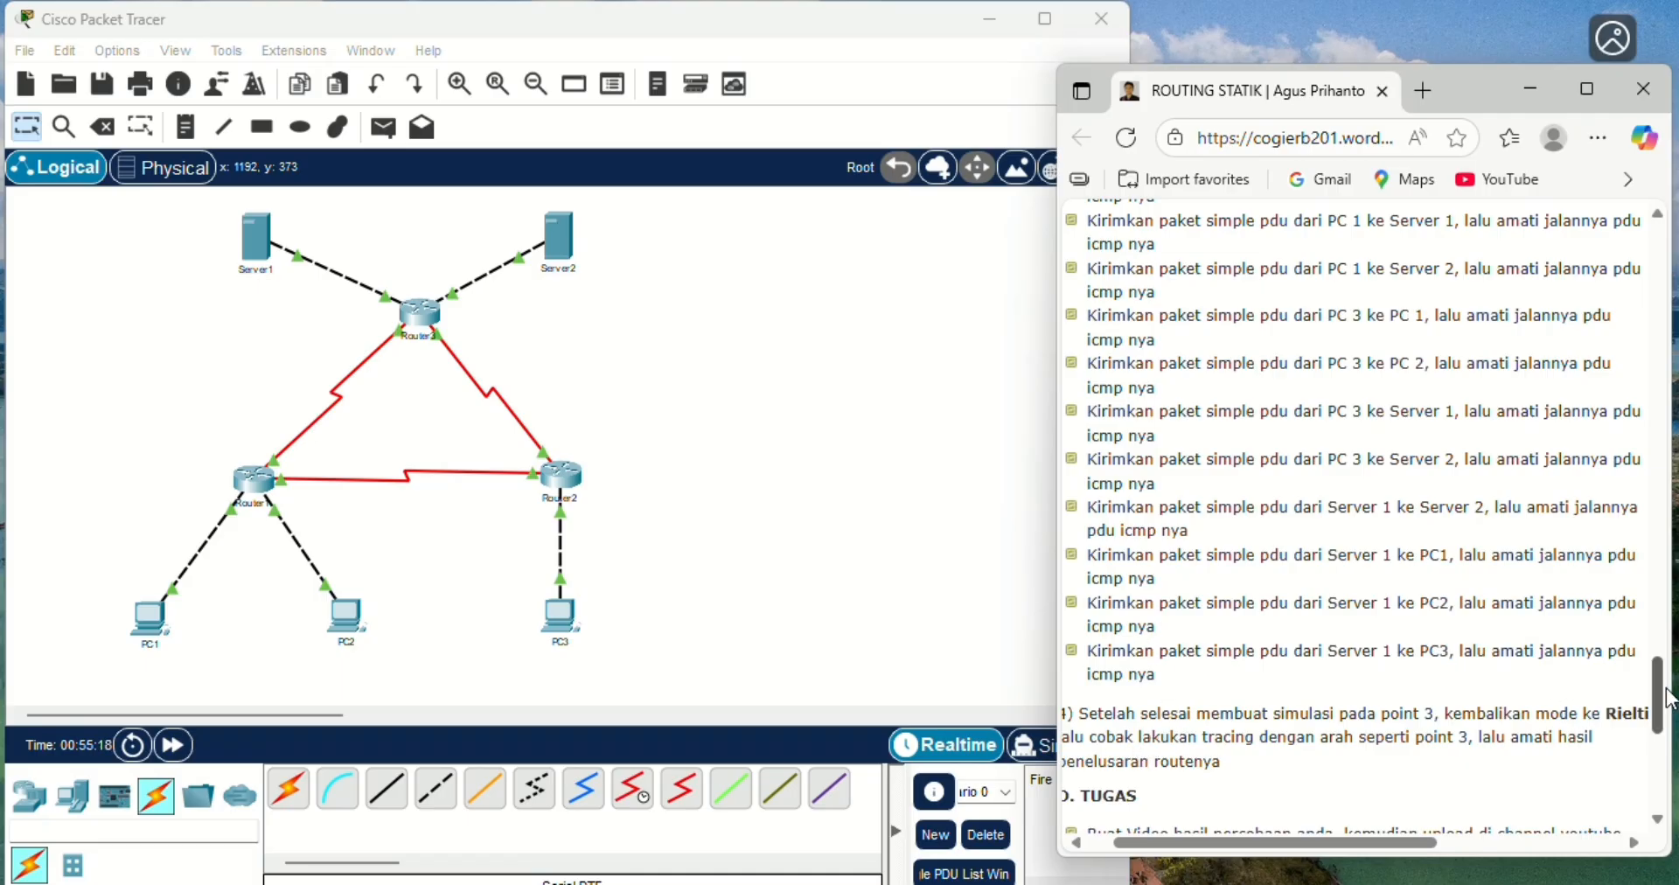
mouse_move(1668, 697)
left_mouse_down()
mouse_move(1668, 668)
mouse_move(1667, 707)
left_mouse_up()
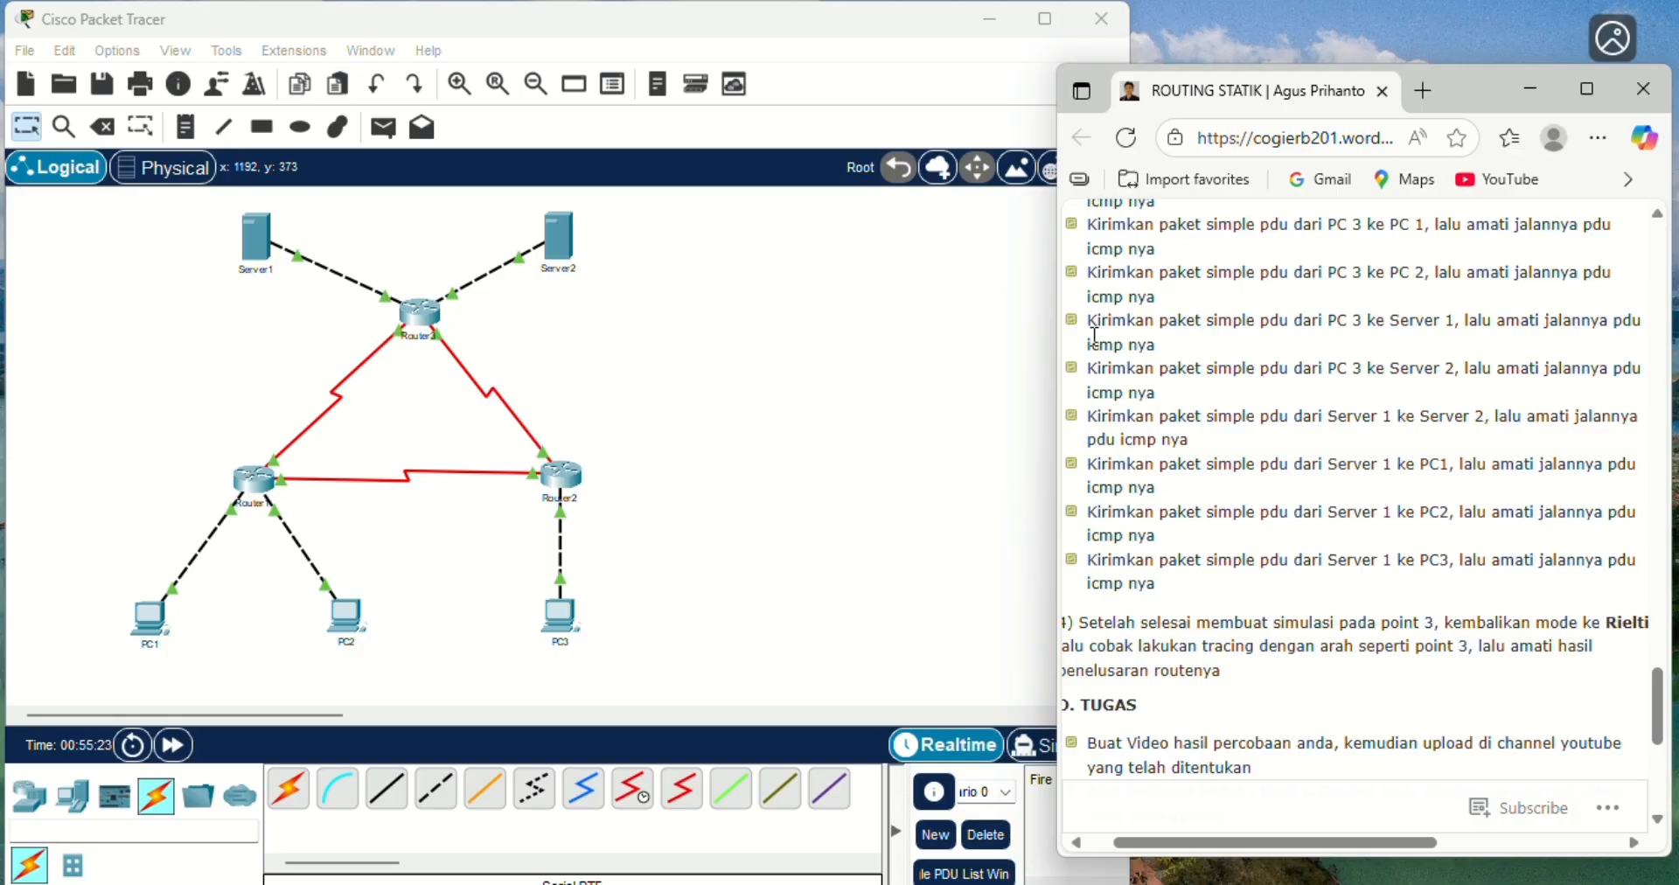
left_click(703, 56)
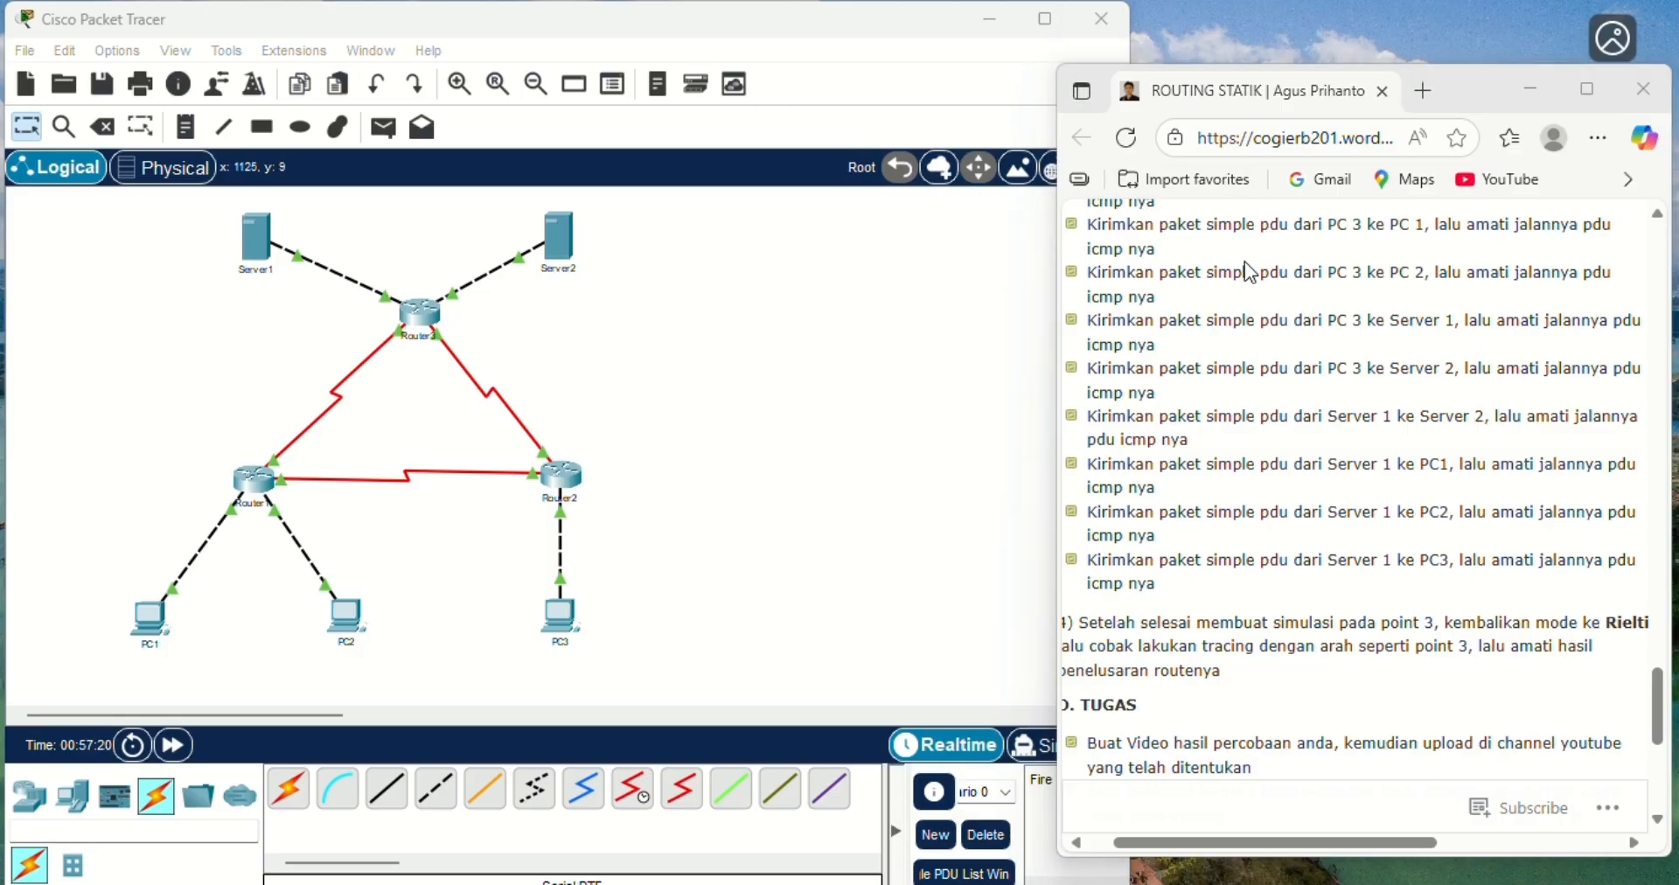
- Bring the start of the exercise's PDU scenario list into view in the browser, and open PC1's Command Prompt in Packet Tracer
left_click(1653, 684)
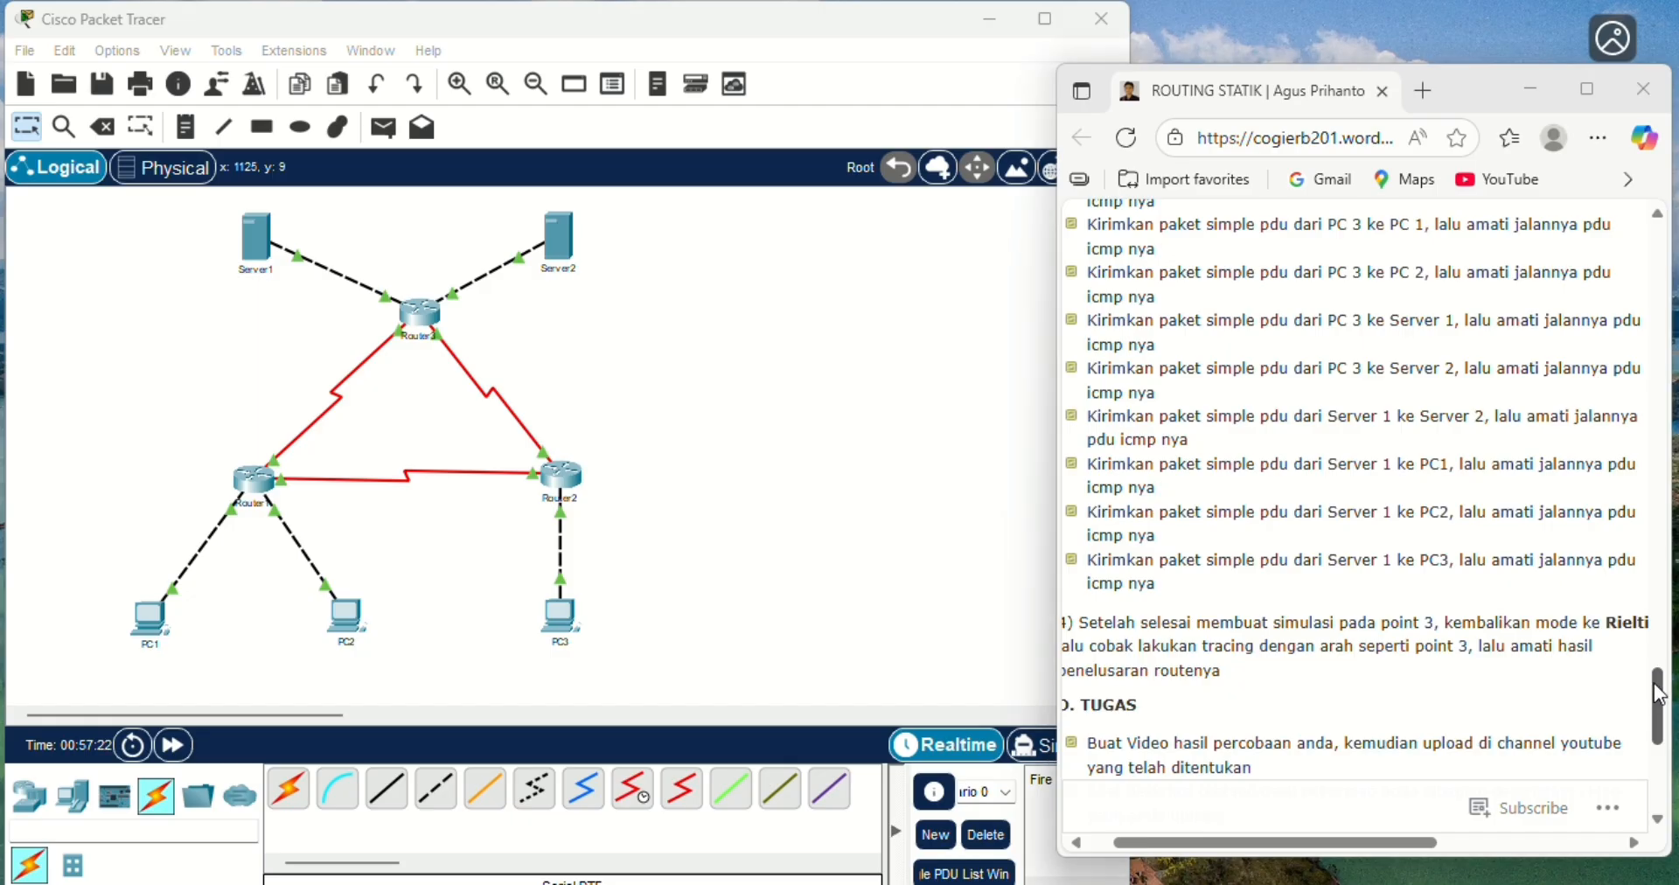
left_click_drag(1659, 693, 1661, 651)
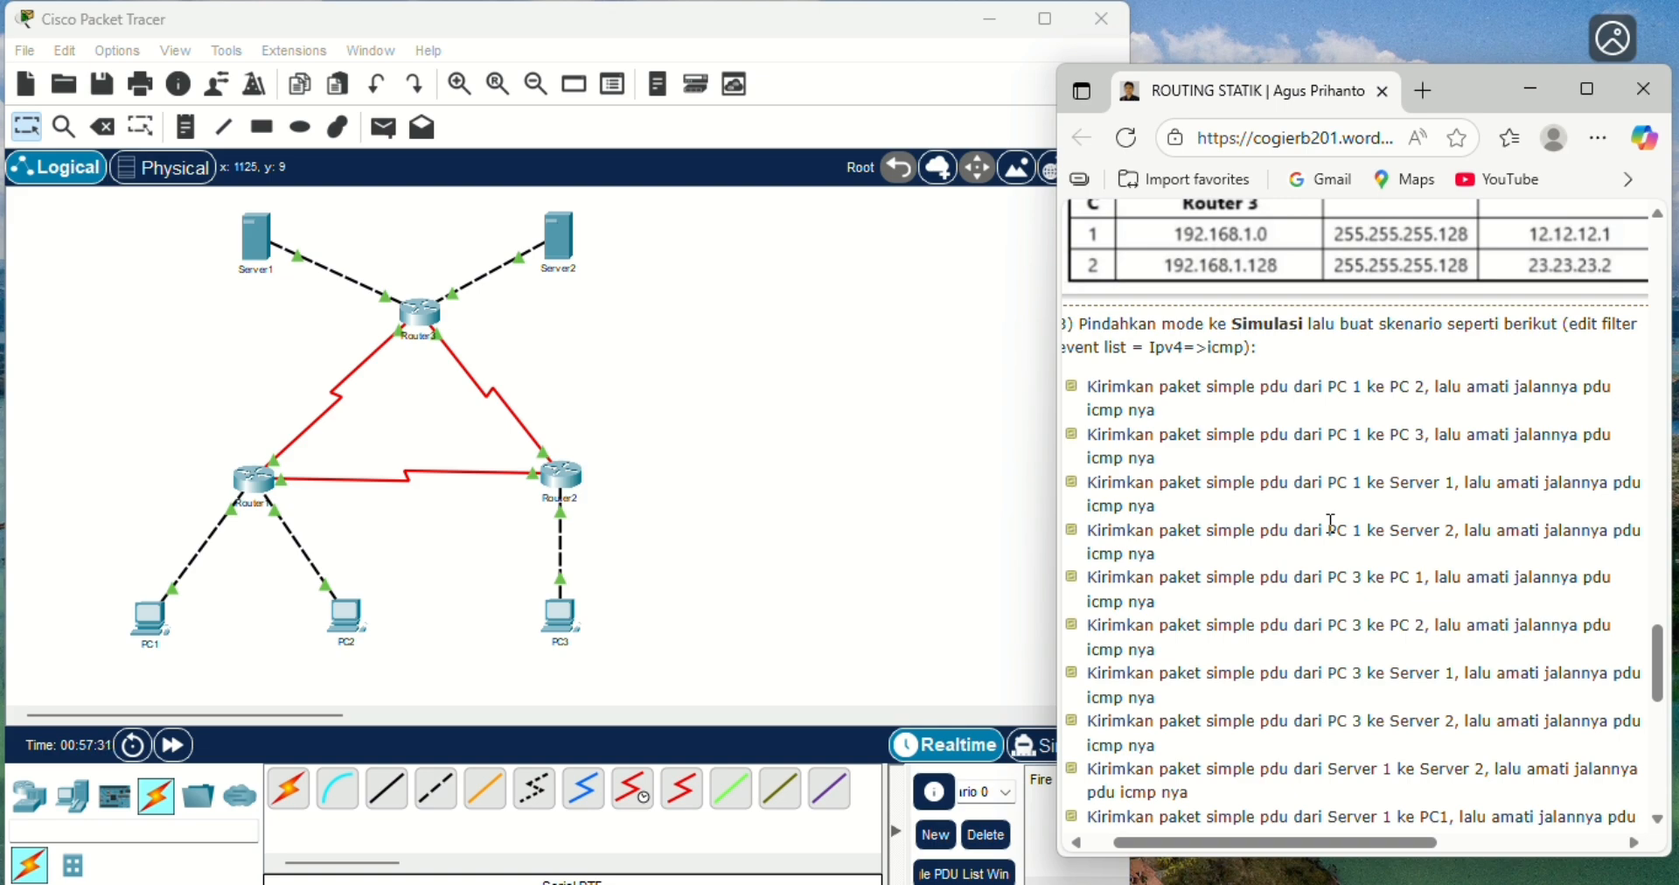
left_click(153, 631)
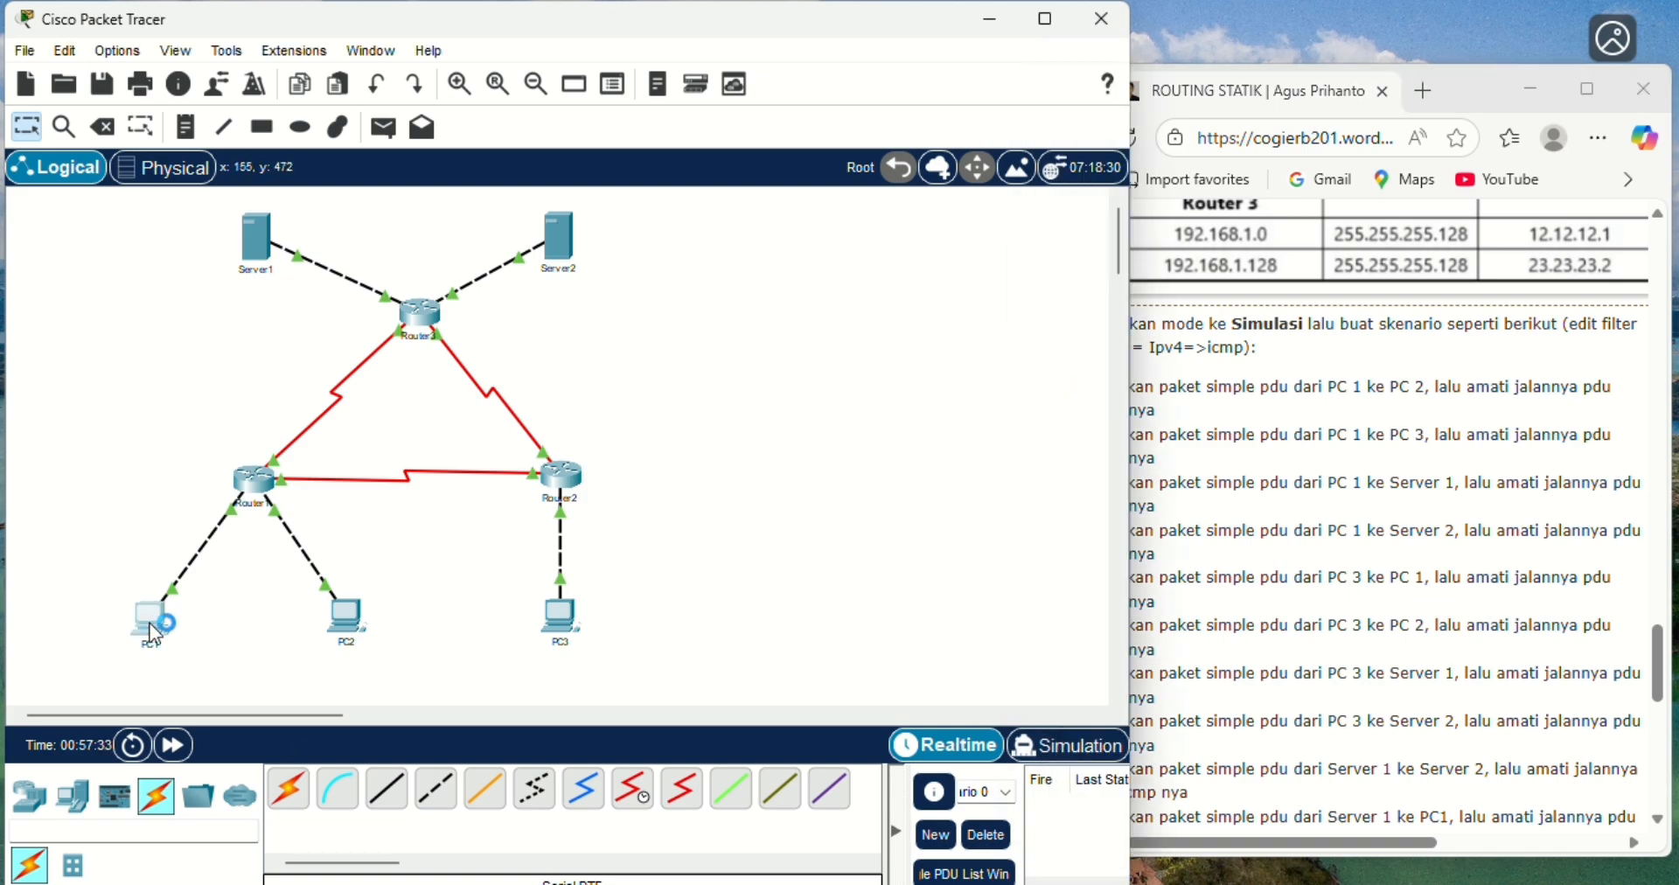
left_click(1063, 194)
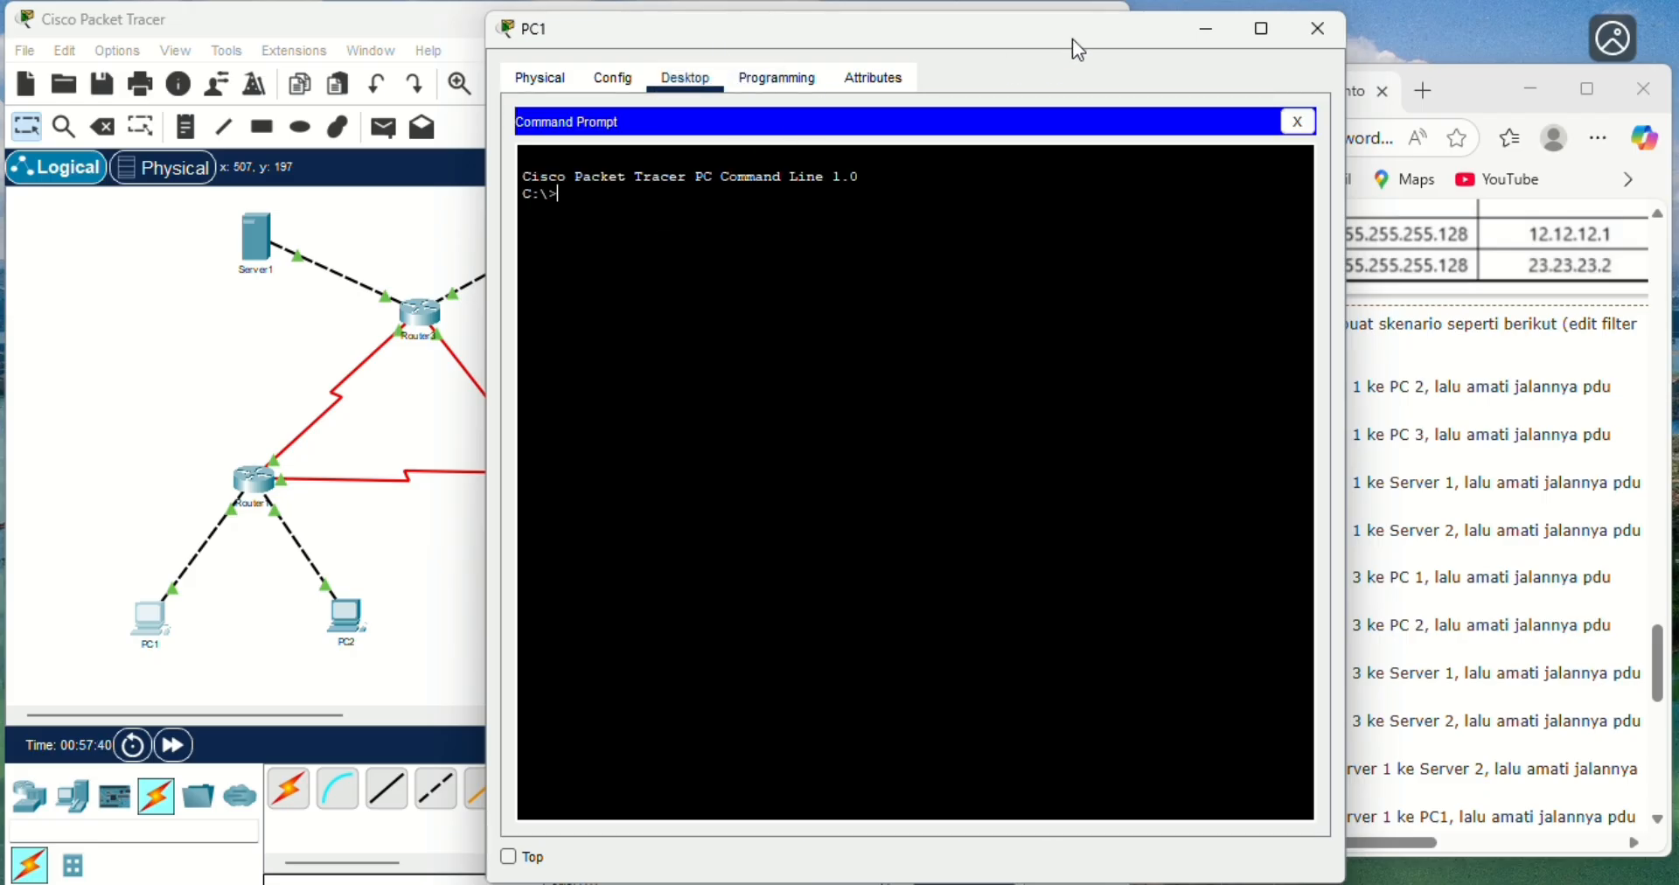
- Trace the route from PC1 to PC2 at 192.168.1.65 with tracert and compare the hops with the topology
left_click_drag(1076, 38, 878, 135)
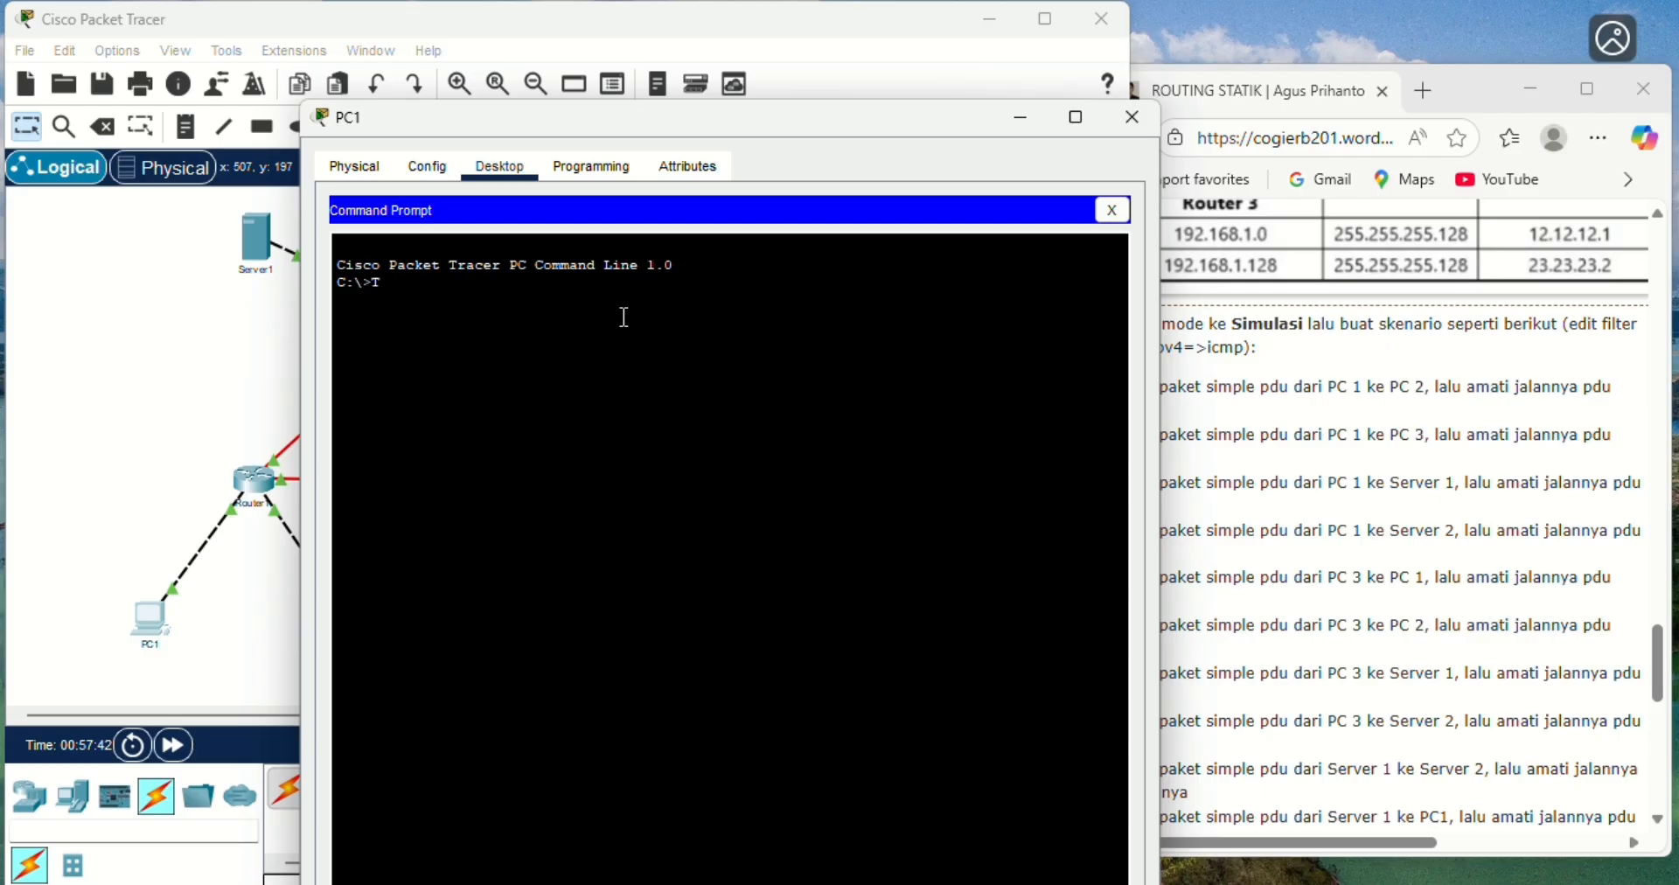
key("BackSpace")
key("Caps_Lock")
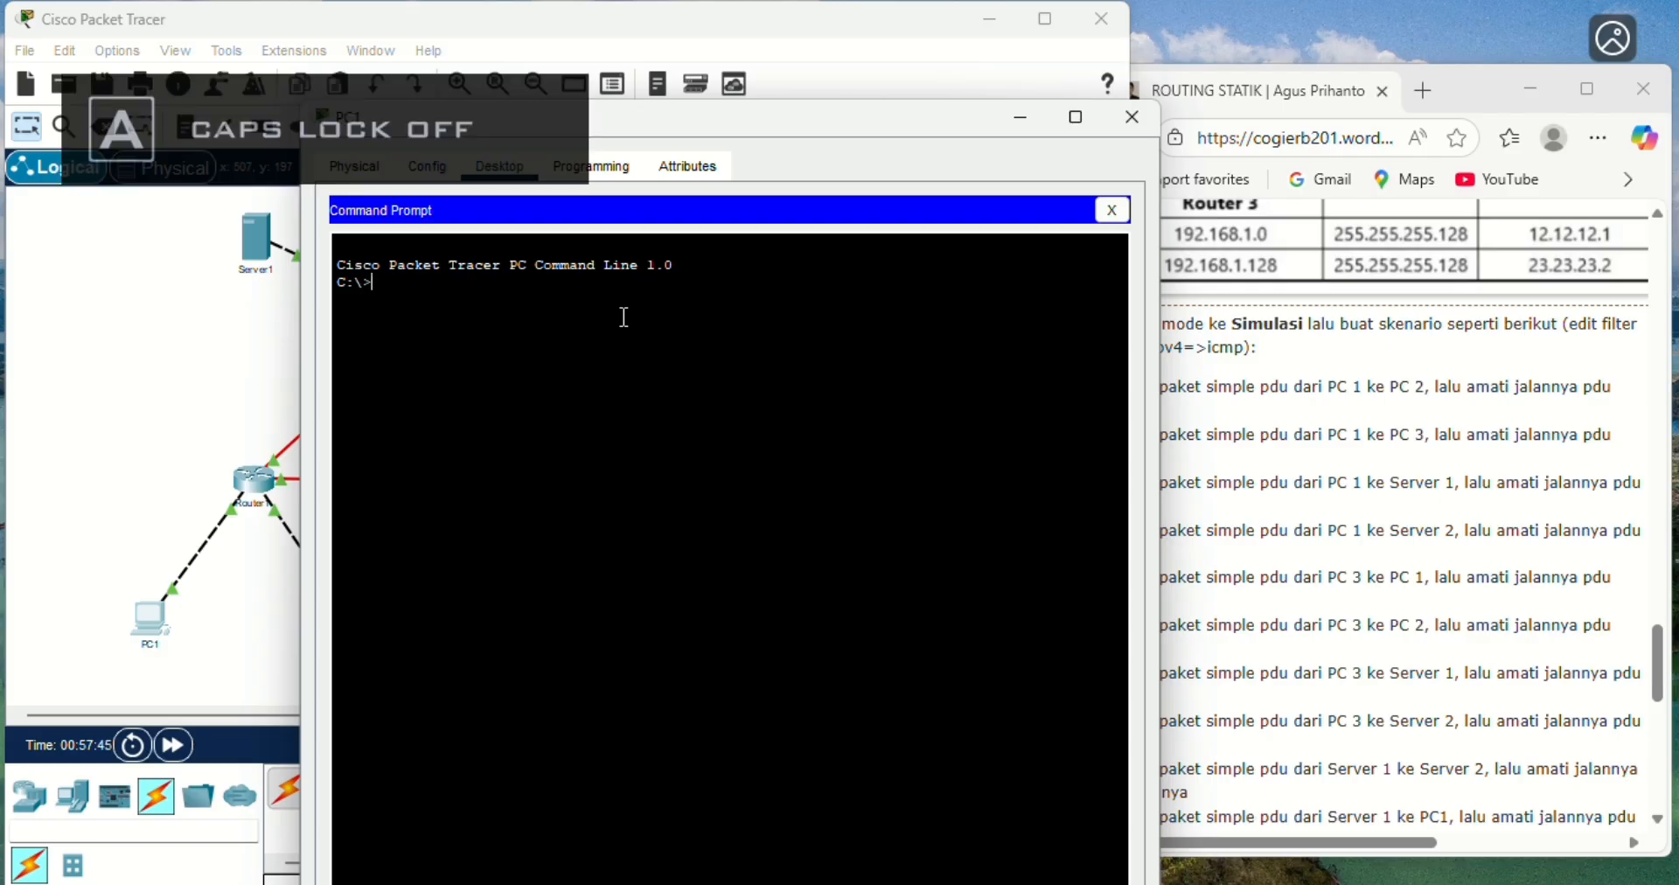
type("tracert 192.168")
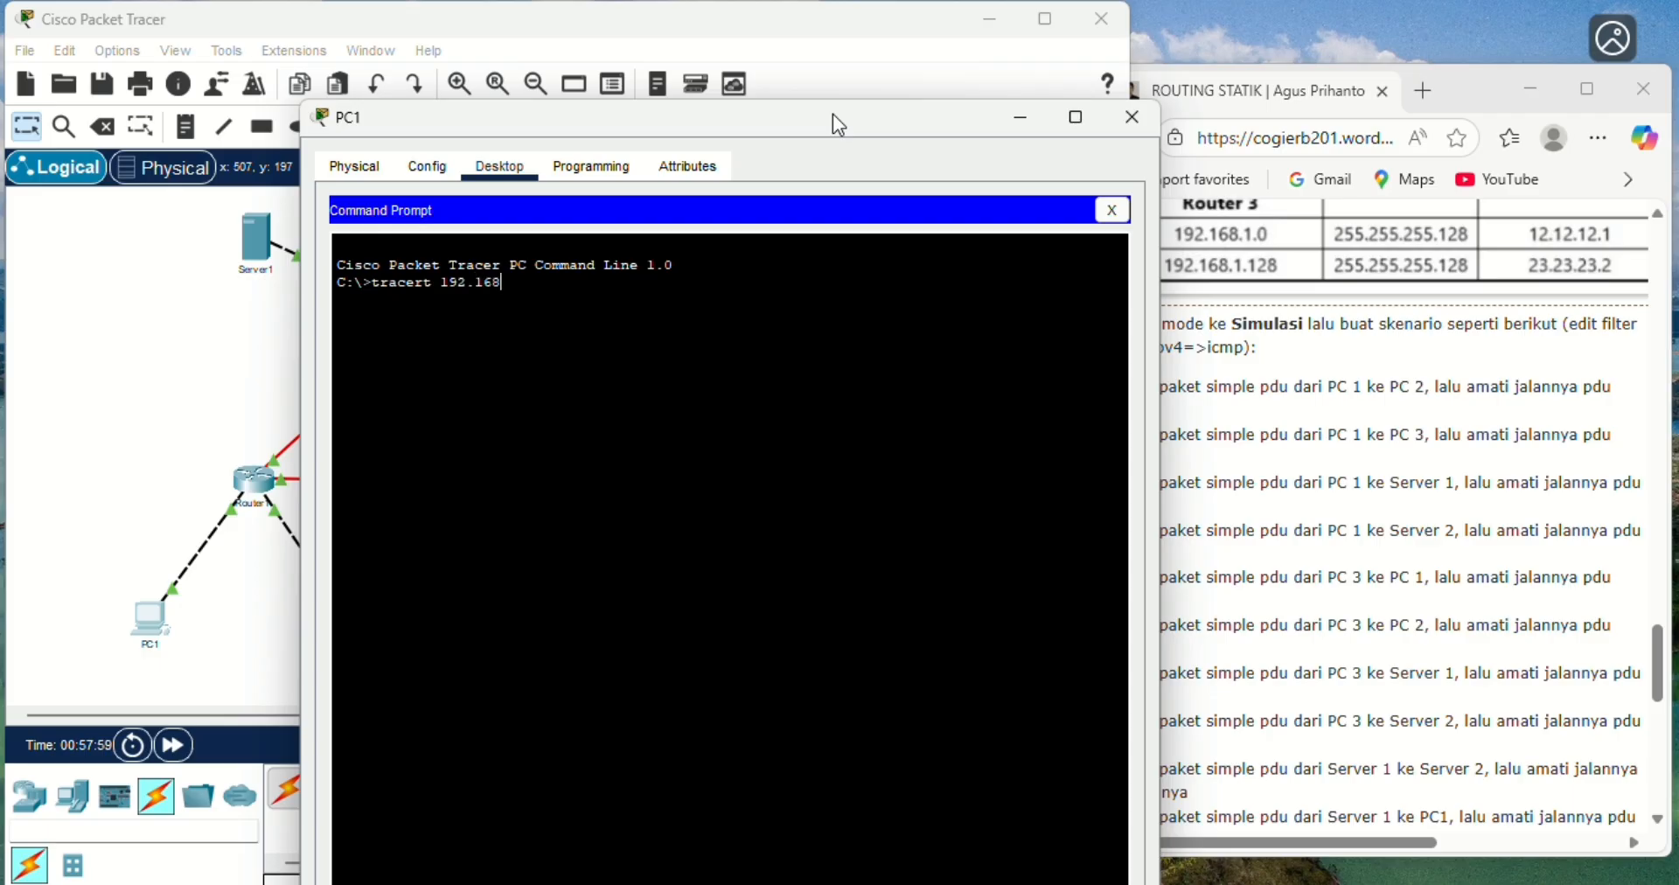
type(".1.65")
key("Return")
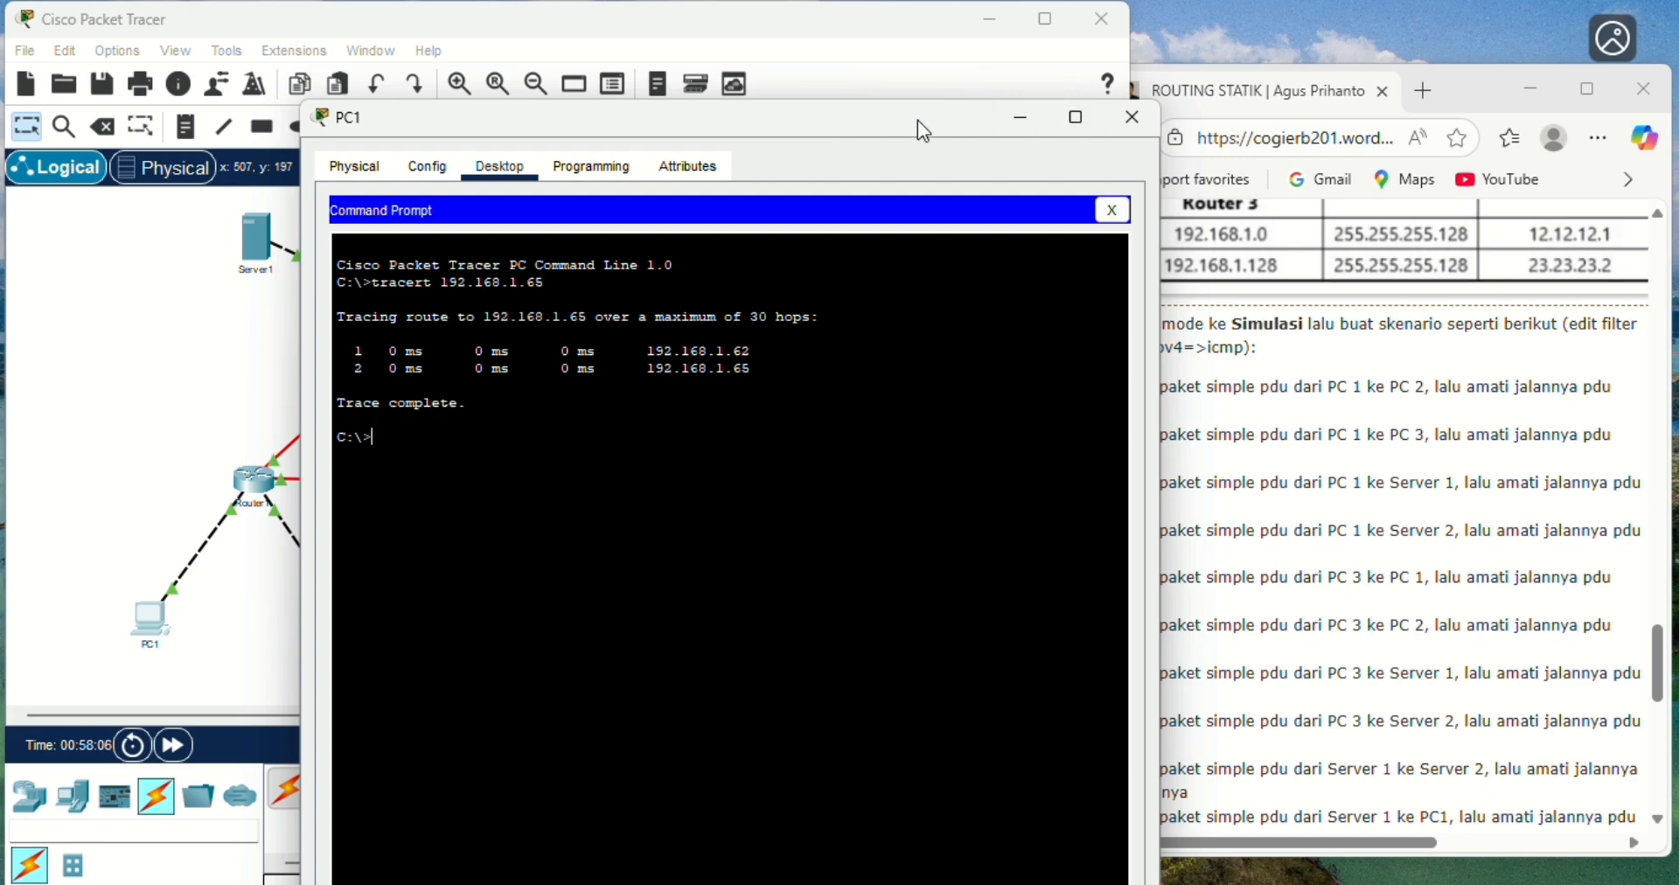
left_click_drag(915, 117, 1096, 140)
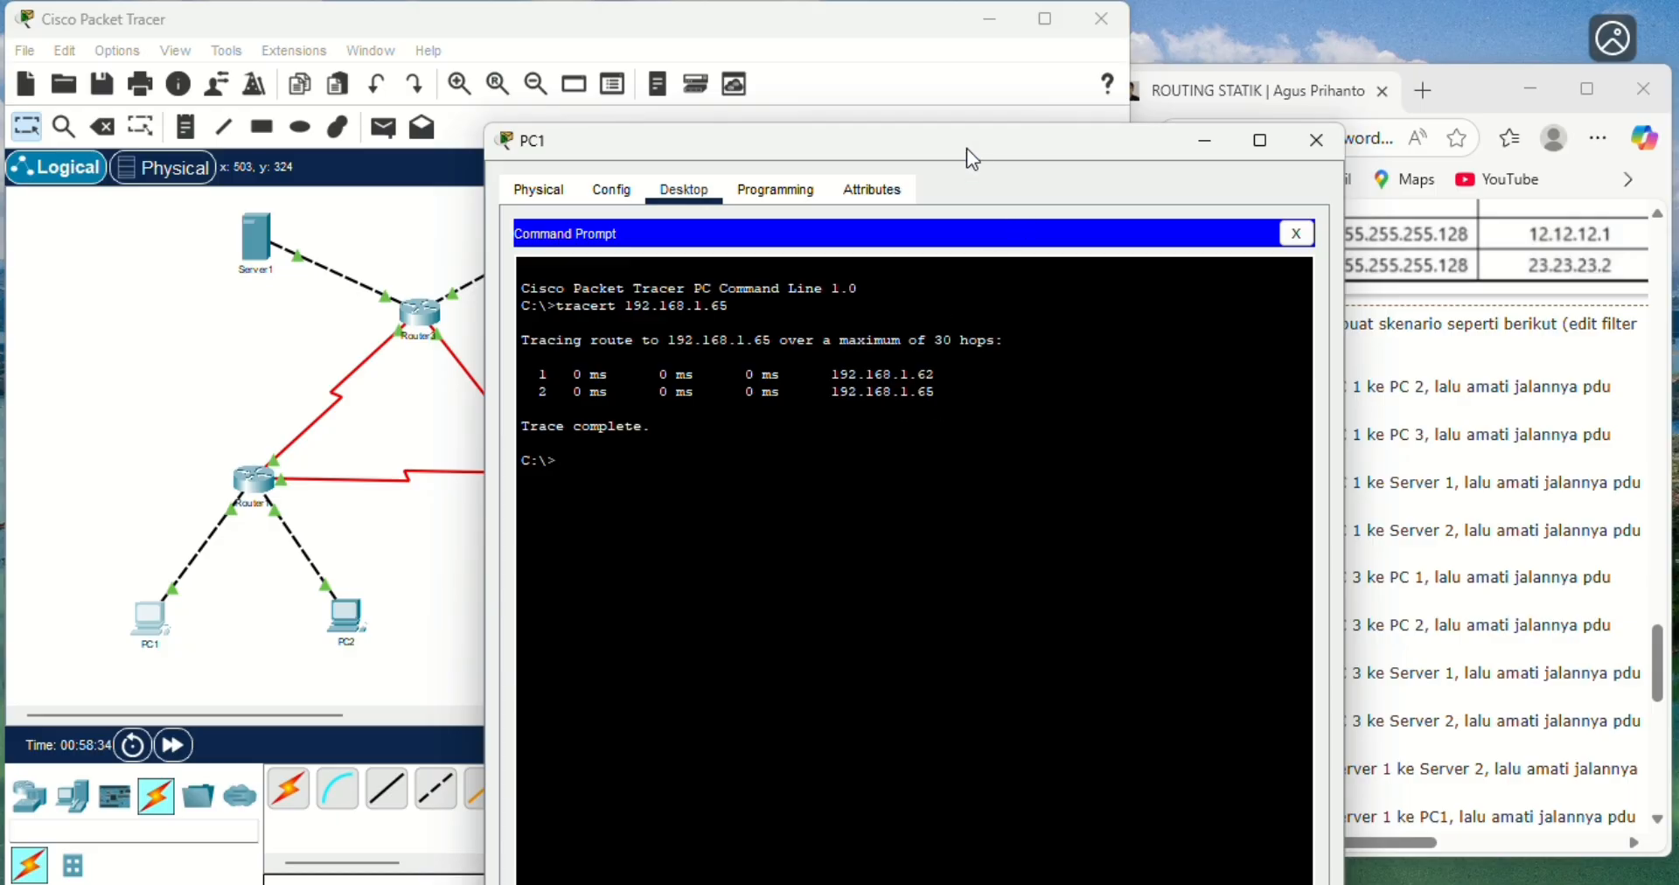
- Trace the route from PC1 to PC3 at 192.168.1.253 with tracert and uncover the topology to follow the path
left_click_drag(956, 157, 730, 183)
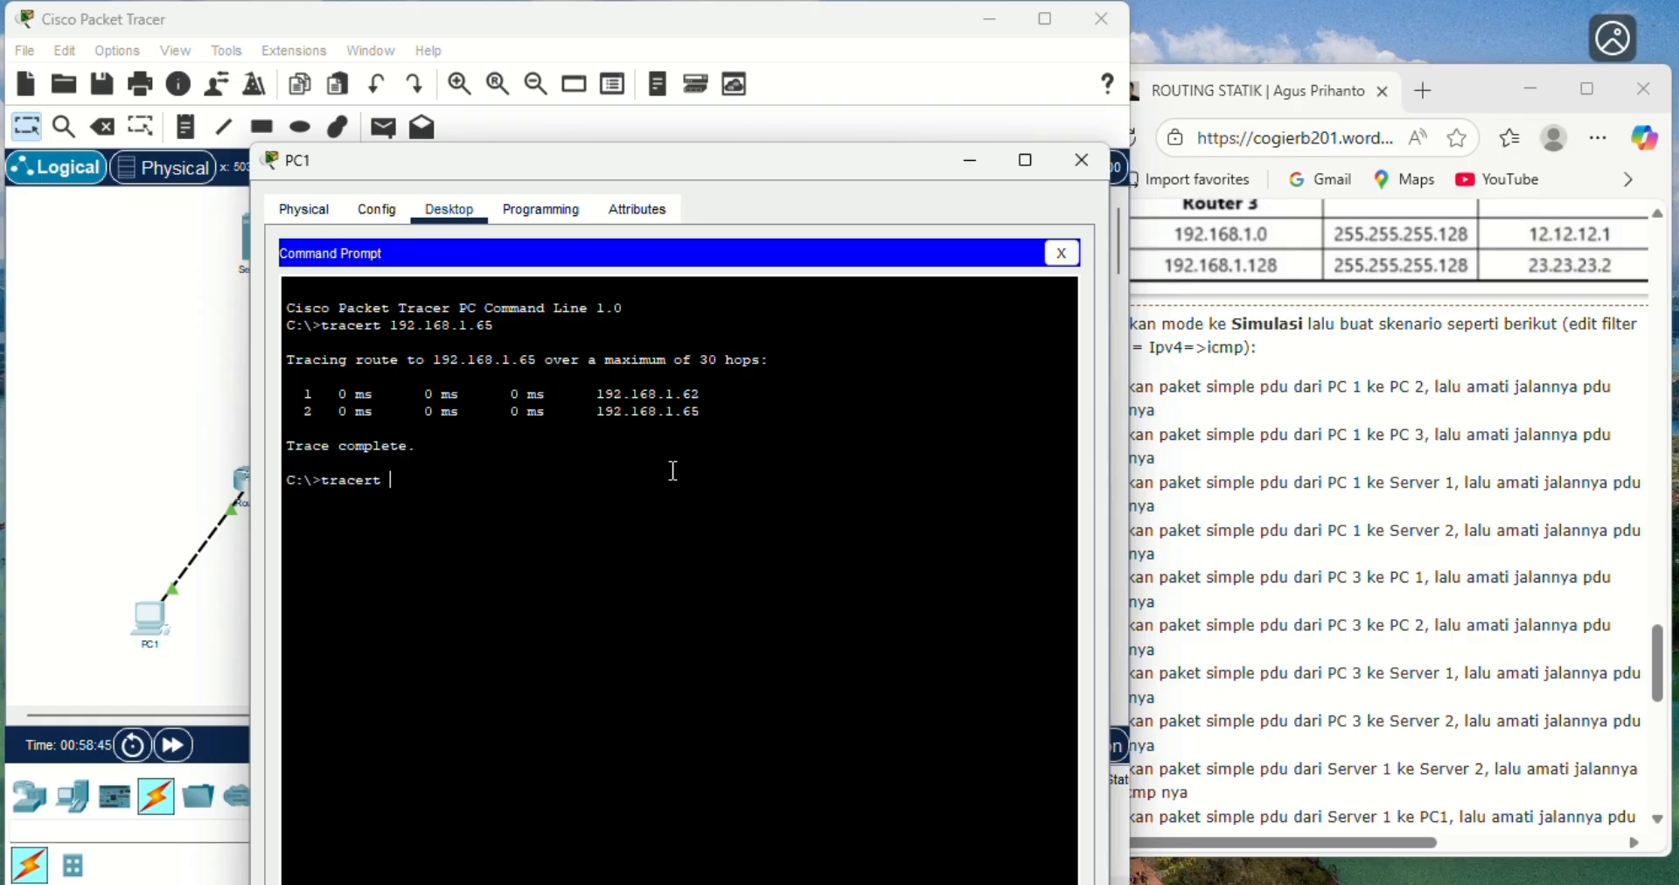
type(".168.1.253")
key("Return")
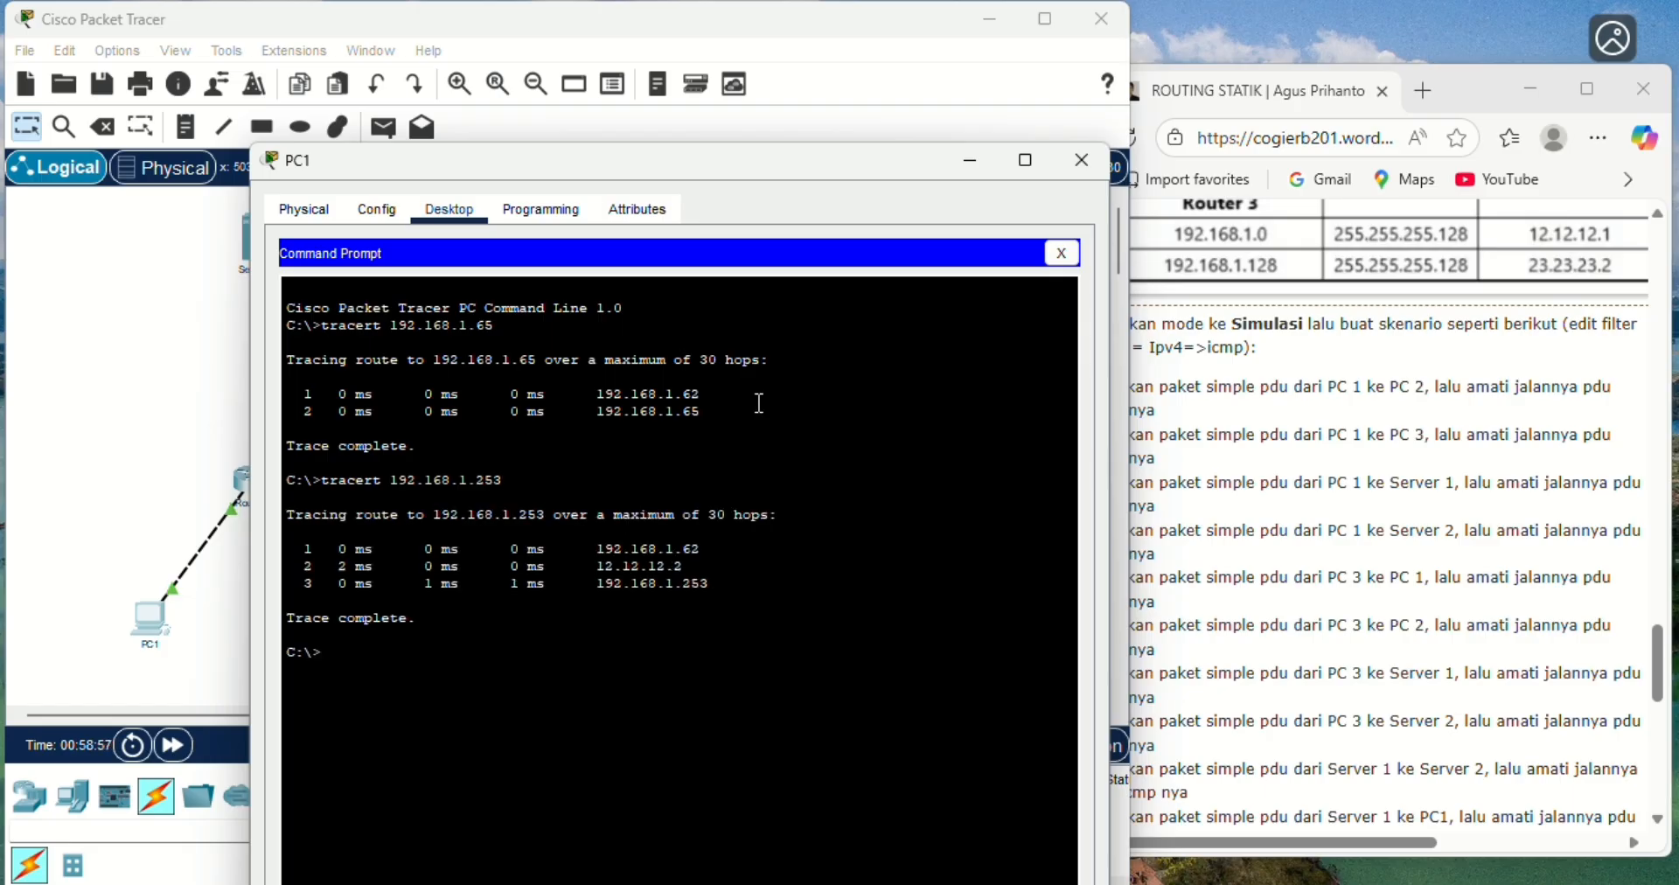
left_click_drag(883, 161, 1309, 145)
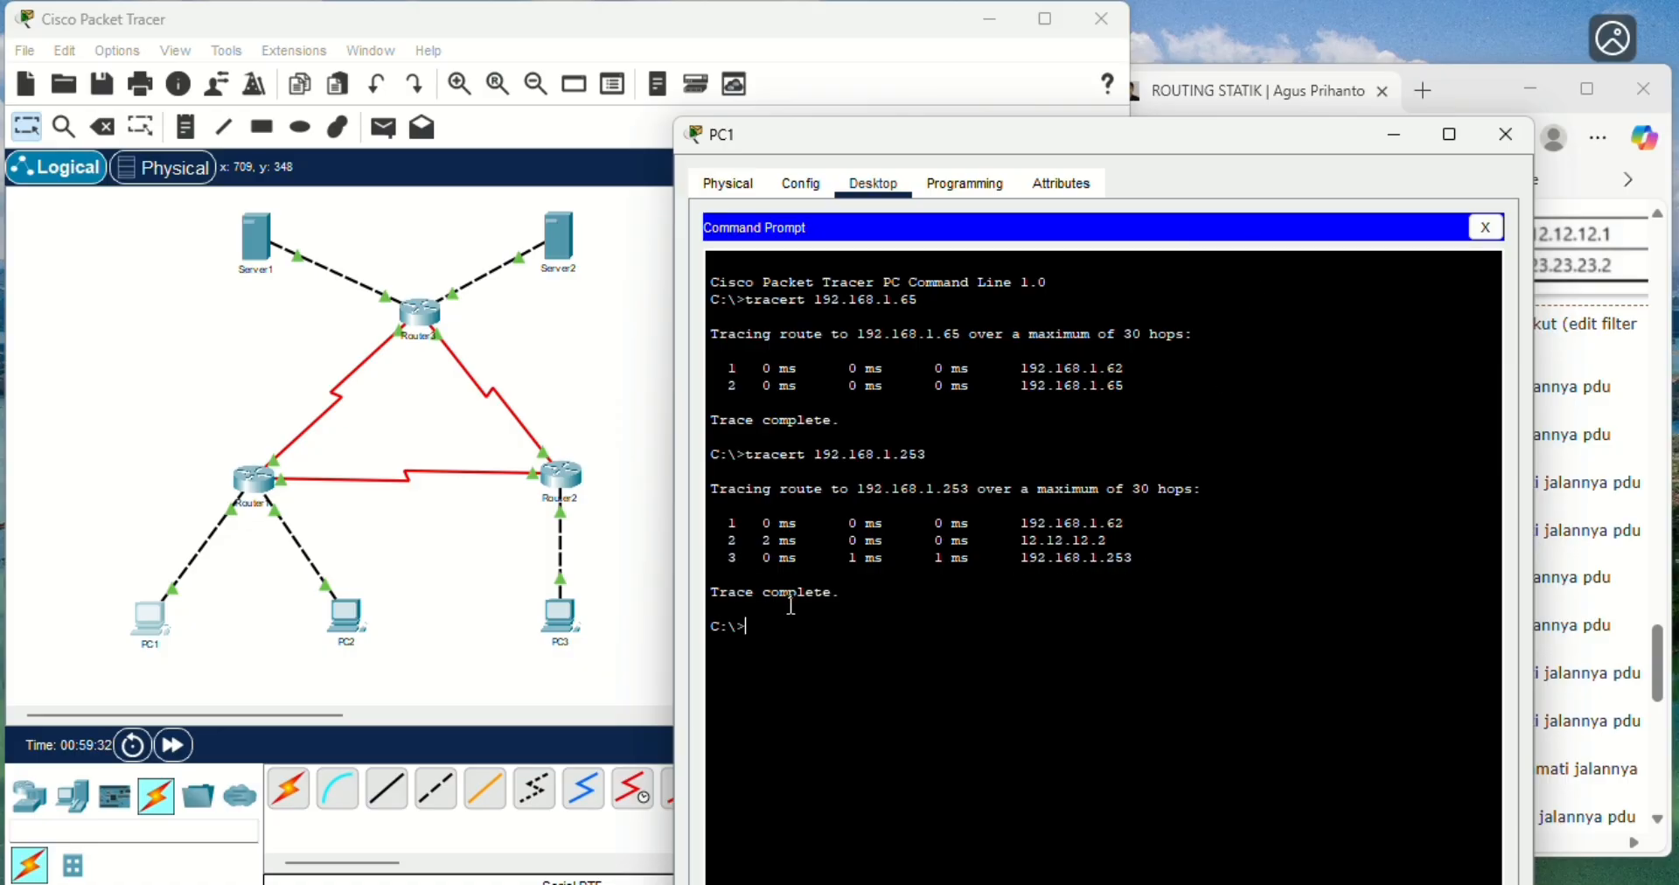
- Trace the route from PC1 to Server1 at 33.33.33.1 with tracert and compare the hops with the topology
left_click_drag(1168, 131, 790, 159)
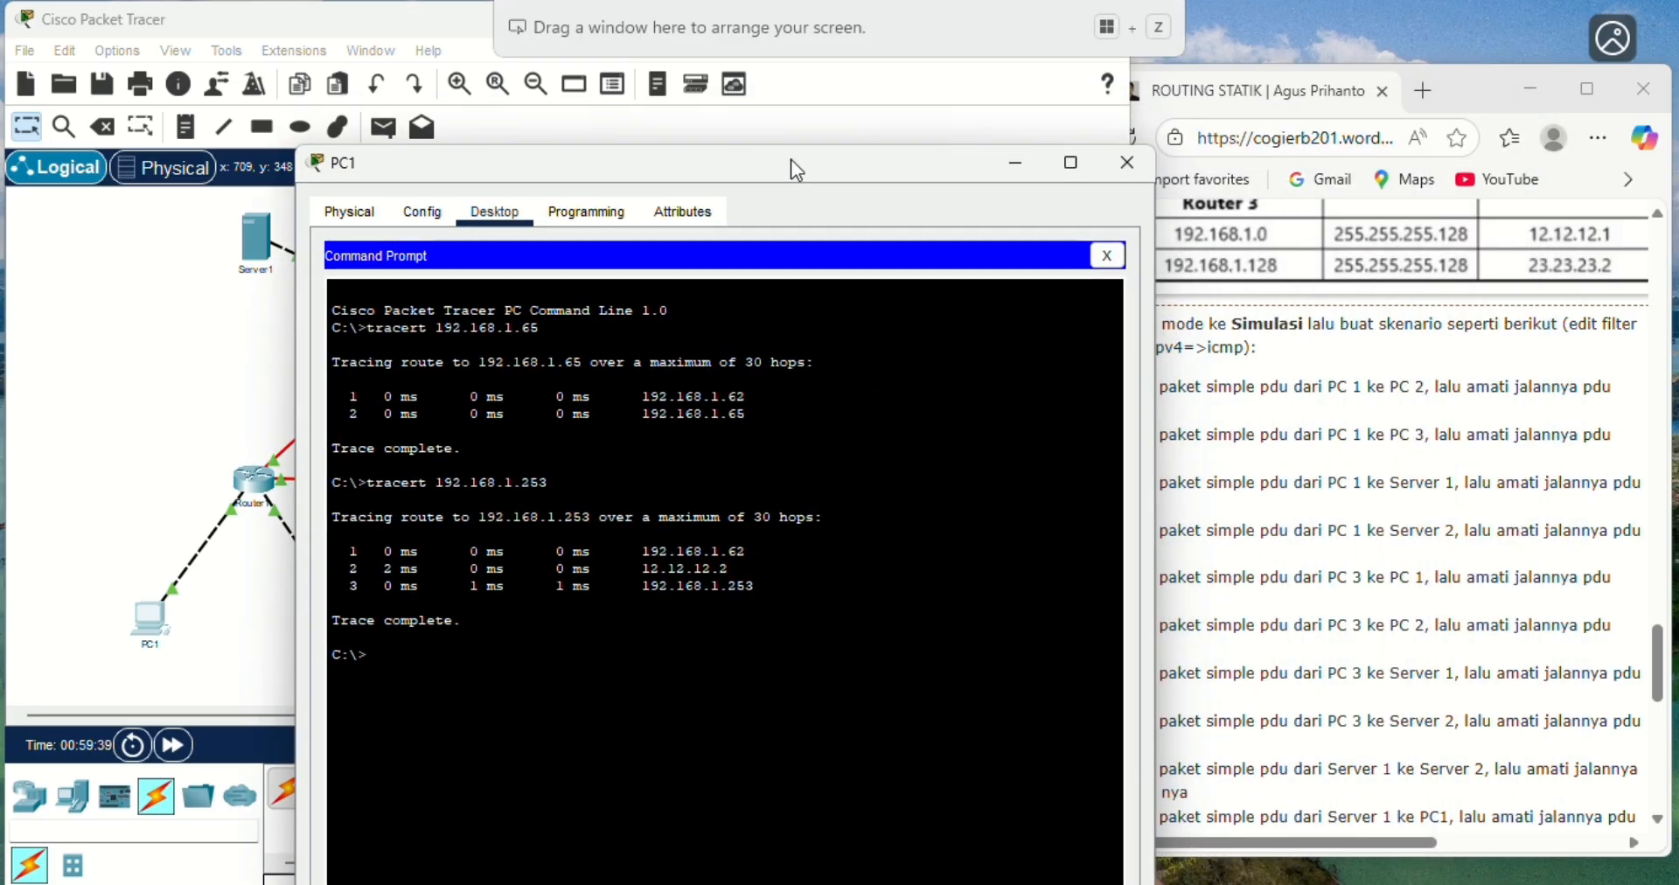
left_click_drag(790, 159, 1132, 107)
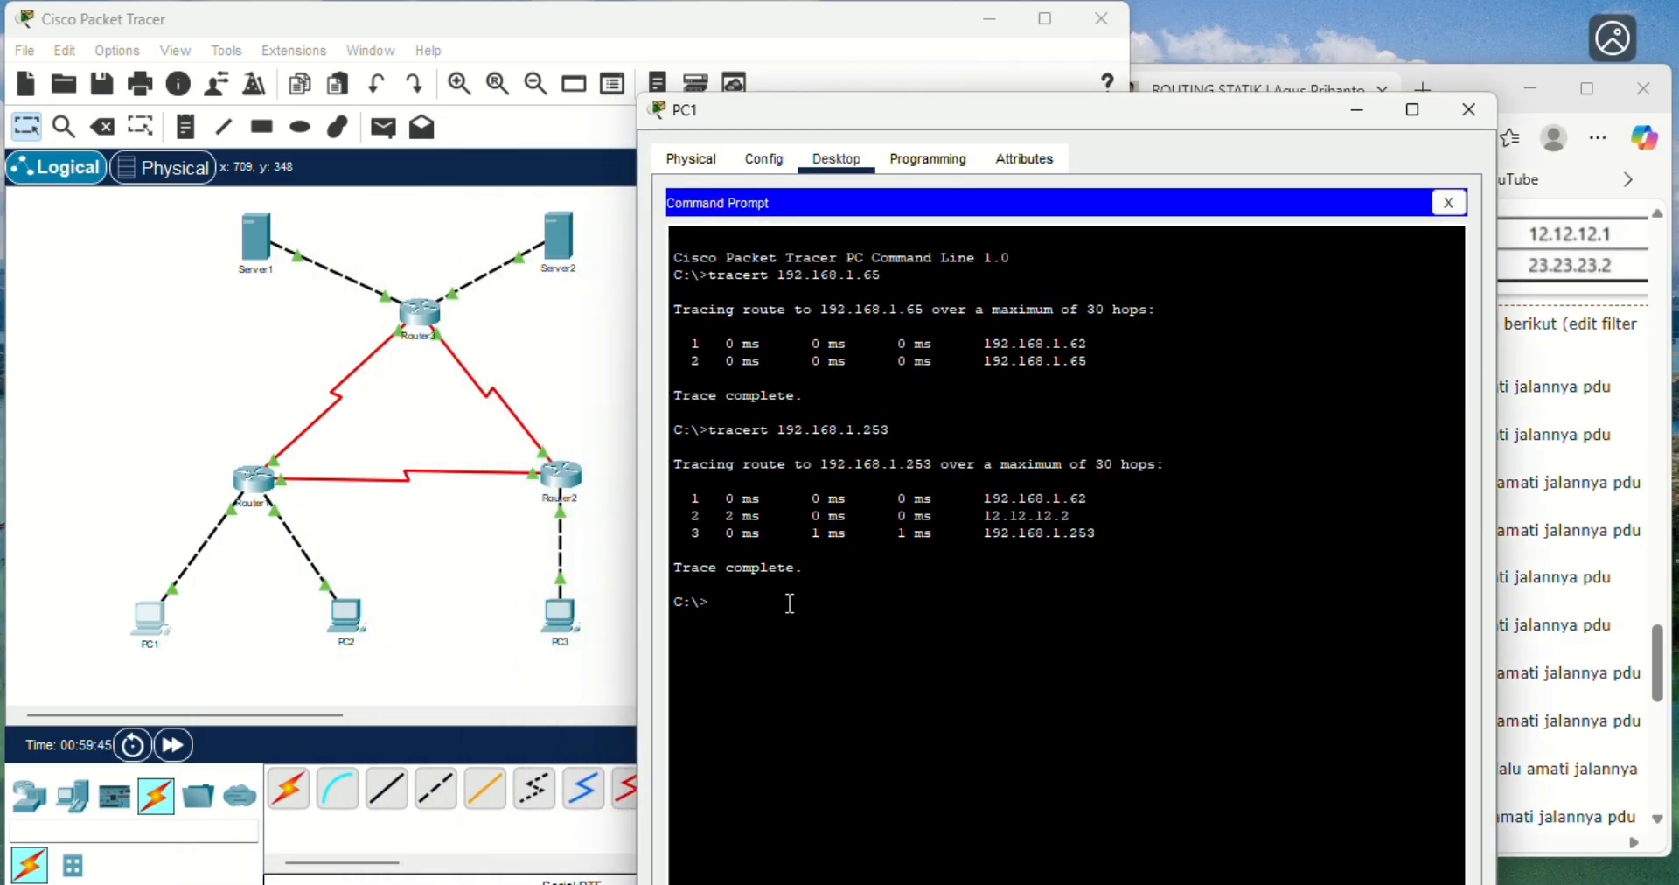
type("traver")
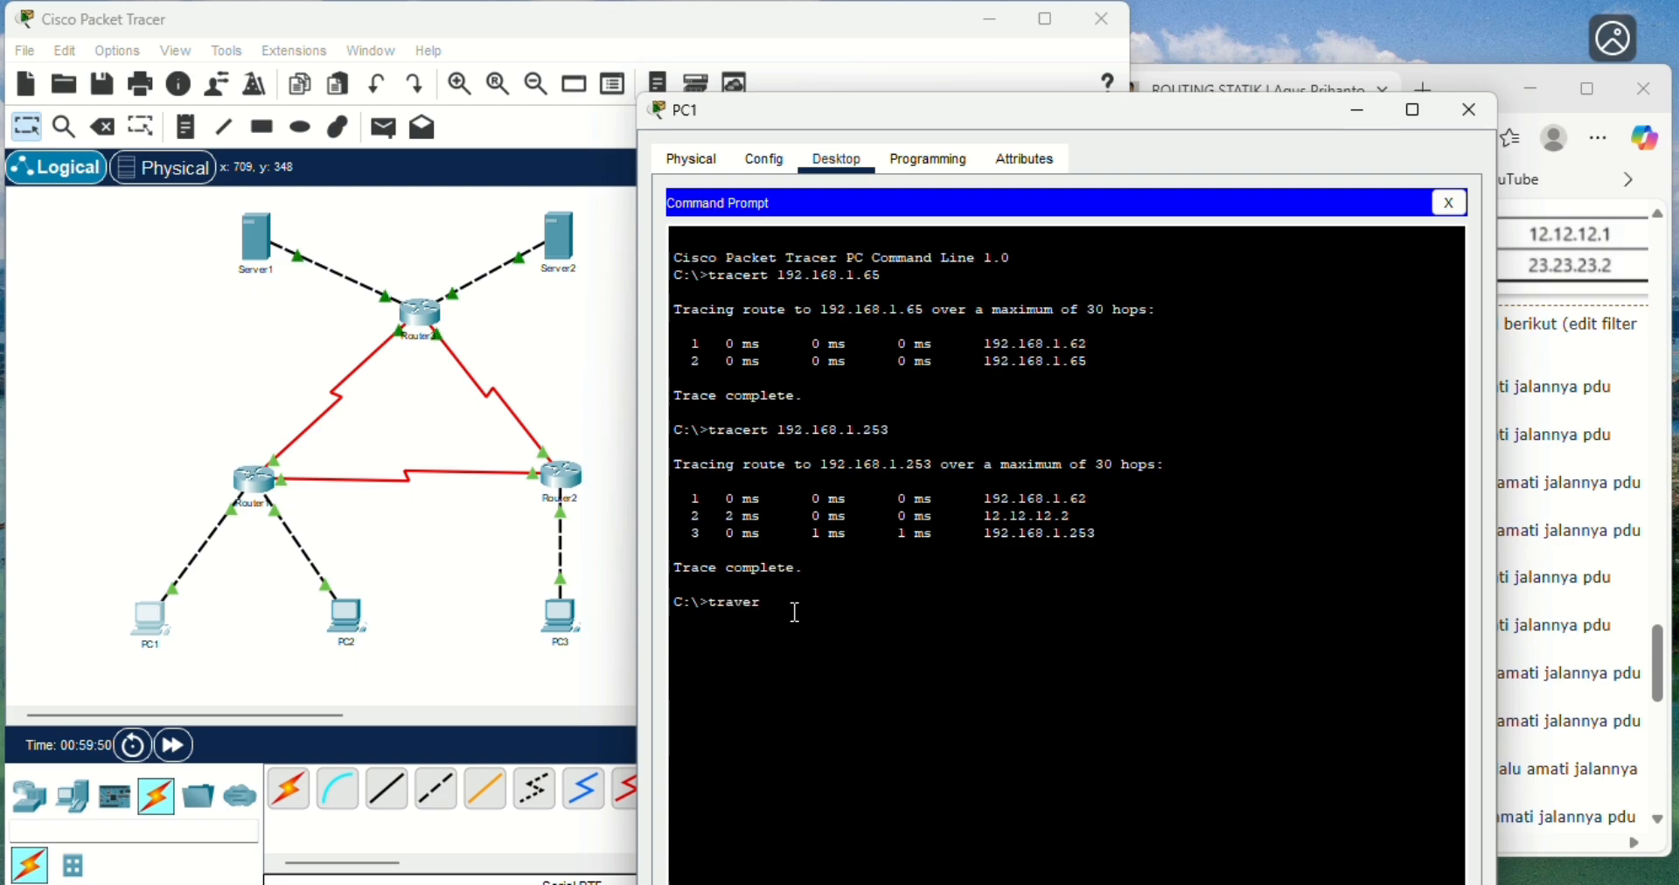
key("BackSpace")
key("BackSpace")
key("BackSpace")
type("cert")
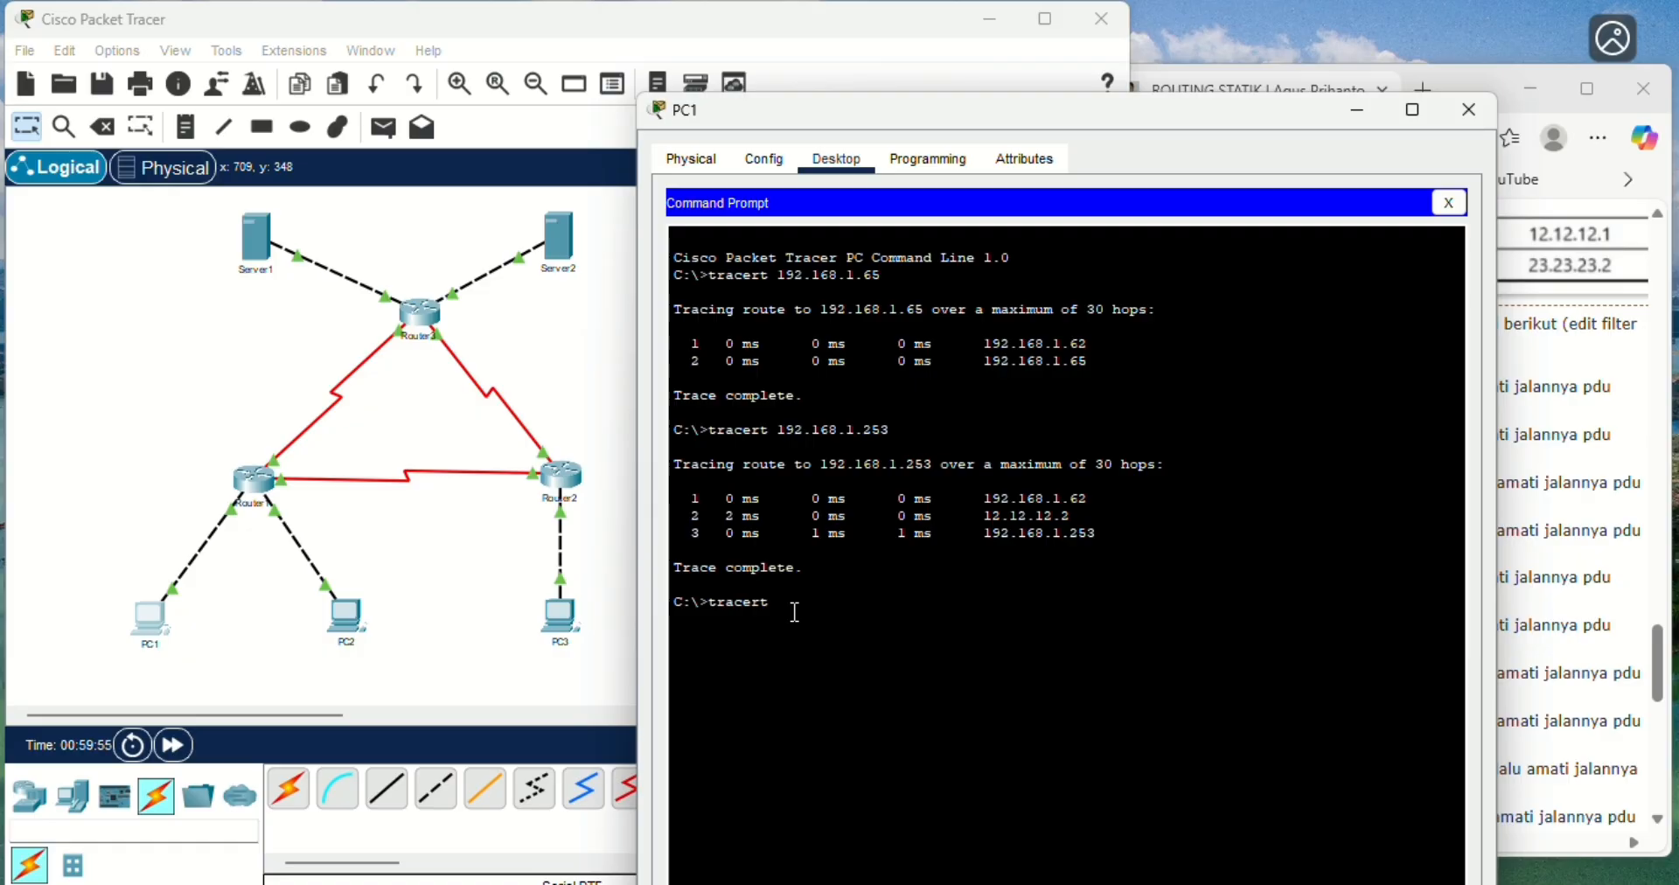
type(" 33.33.33.1")
key("Return")
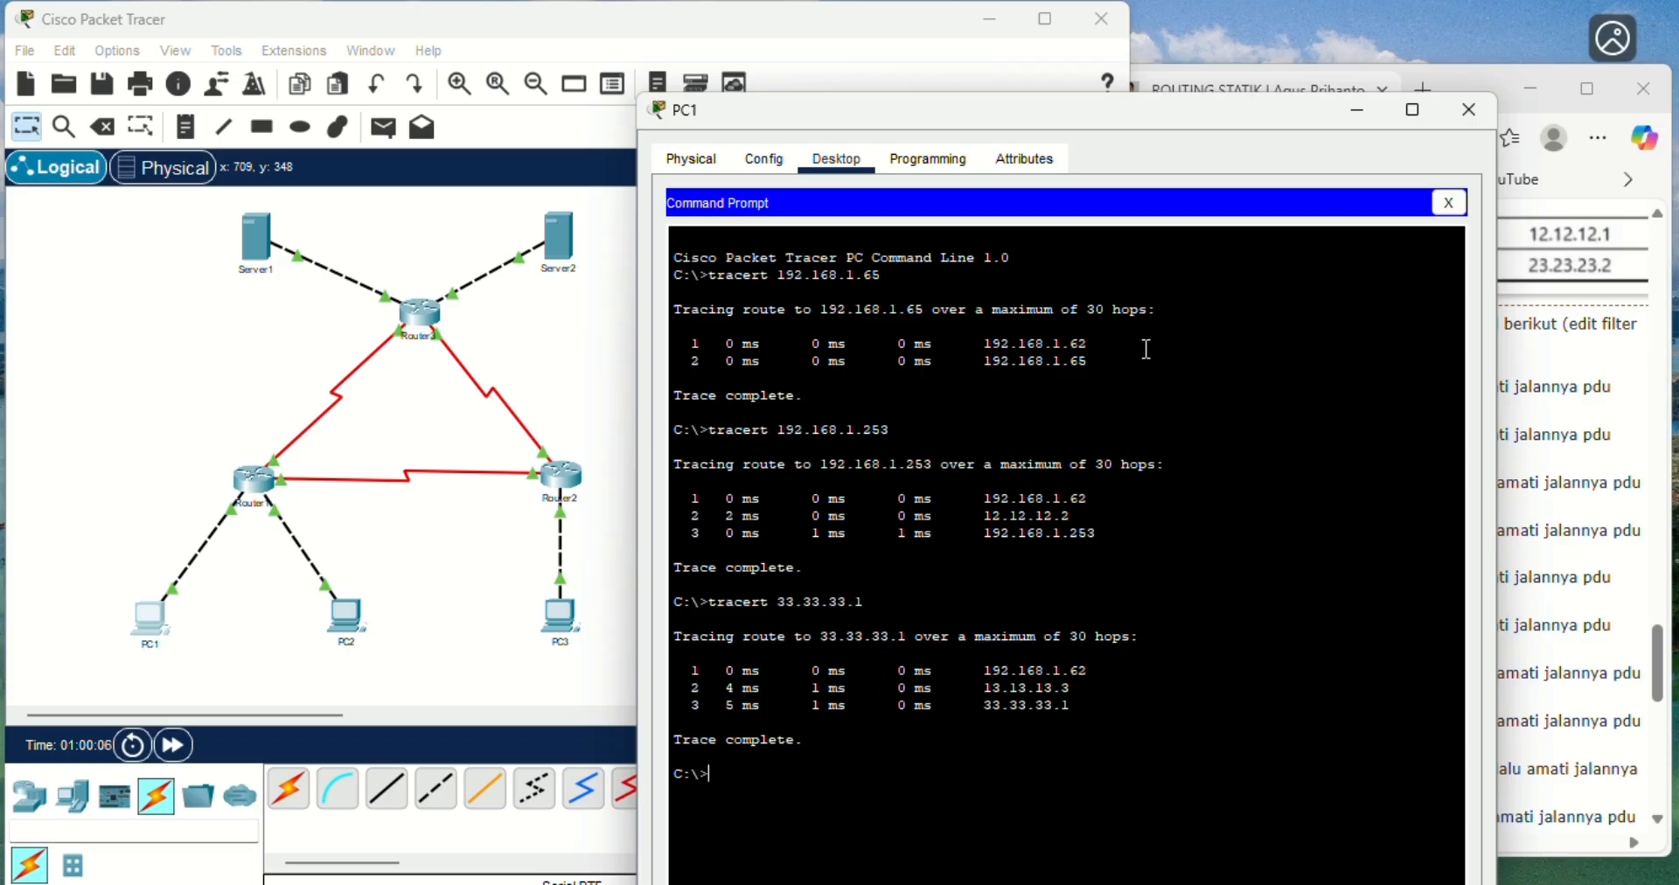
left_click_drag(1171, 114, 1266, 102)
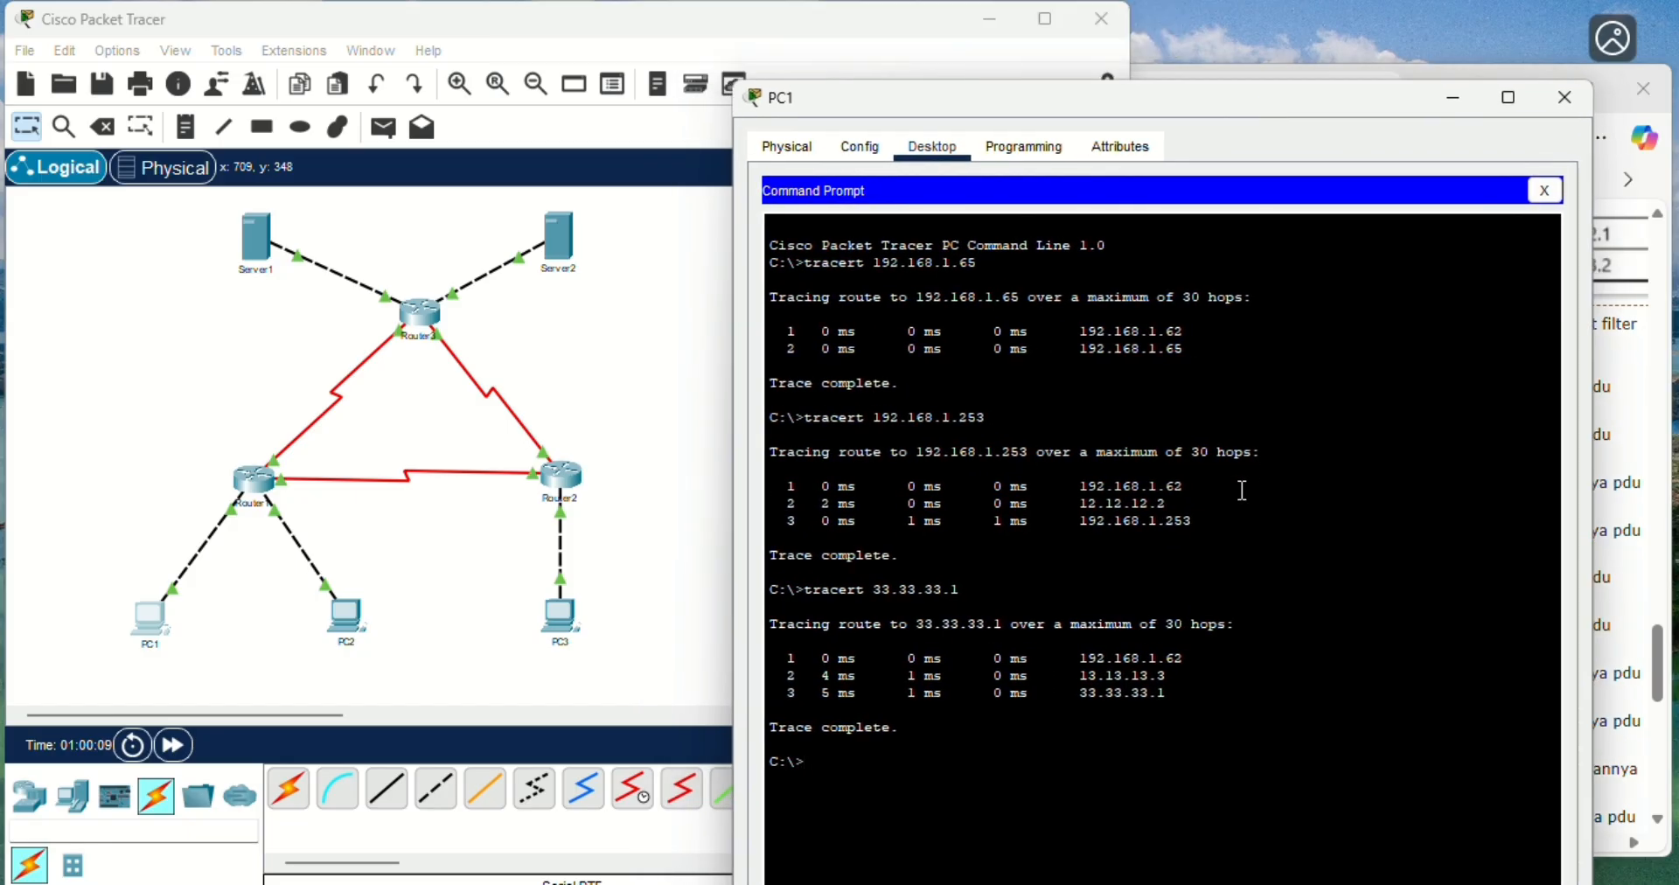
left_click(1188, 658)
- Trace the route from PC1 to Server2 at 43.43.43.1 with tracert and uncover the topology to follow the path
left_click_drag(1193, 103, 890, 87)
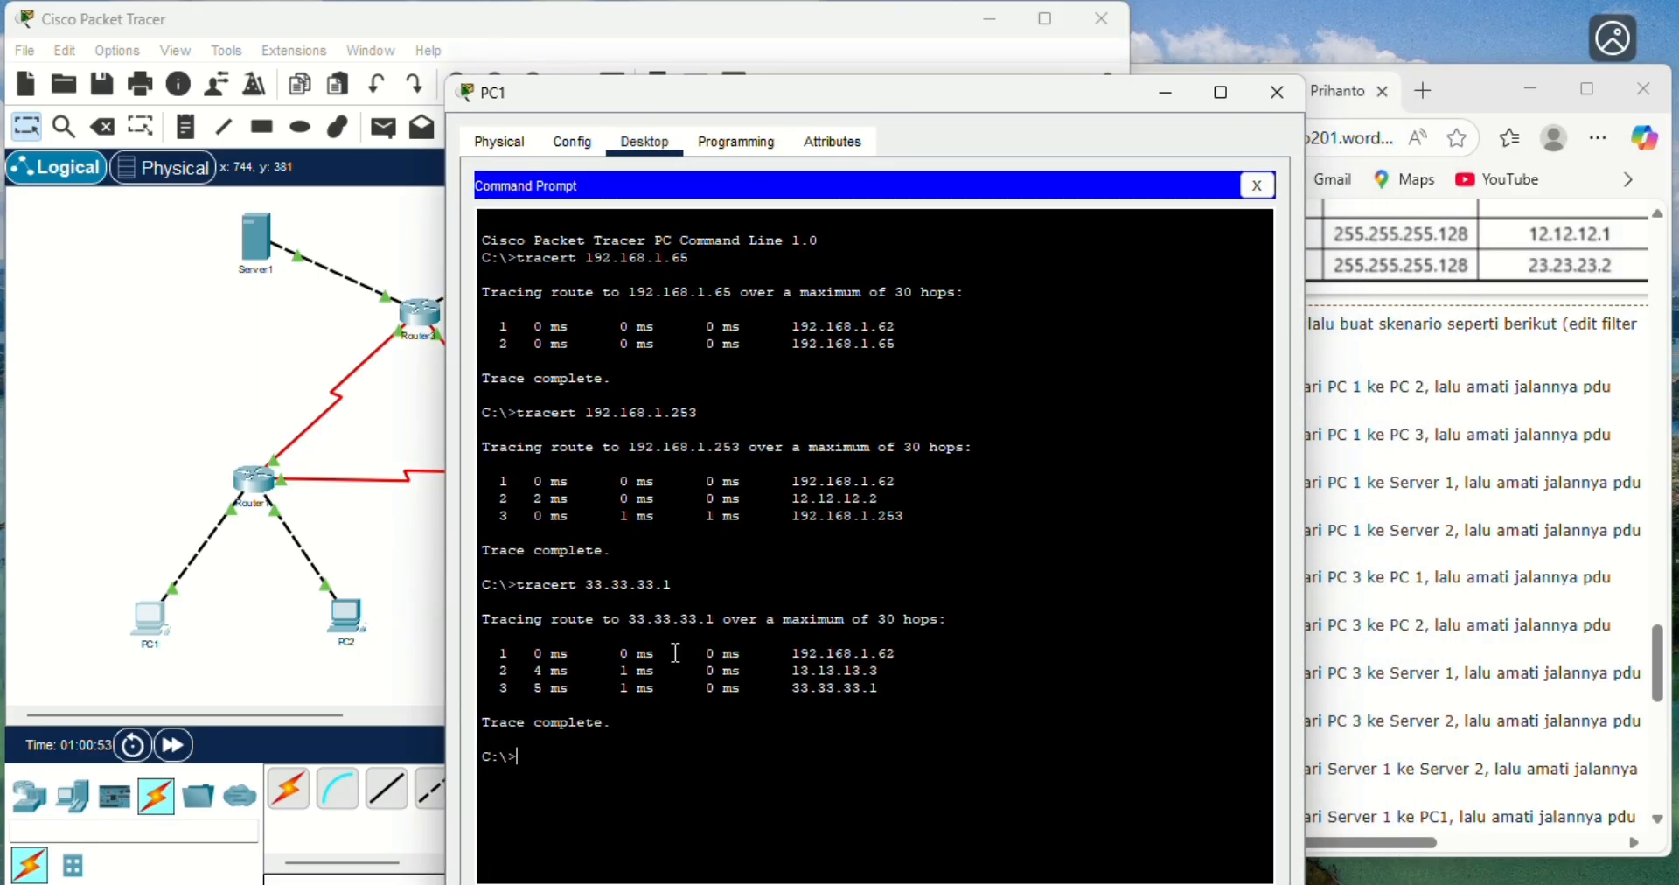
type("tracert 43.43.43.1")
key("Return")
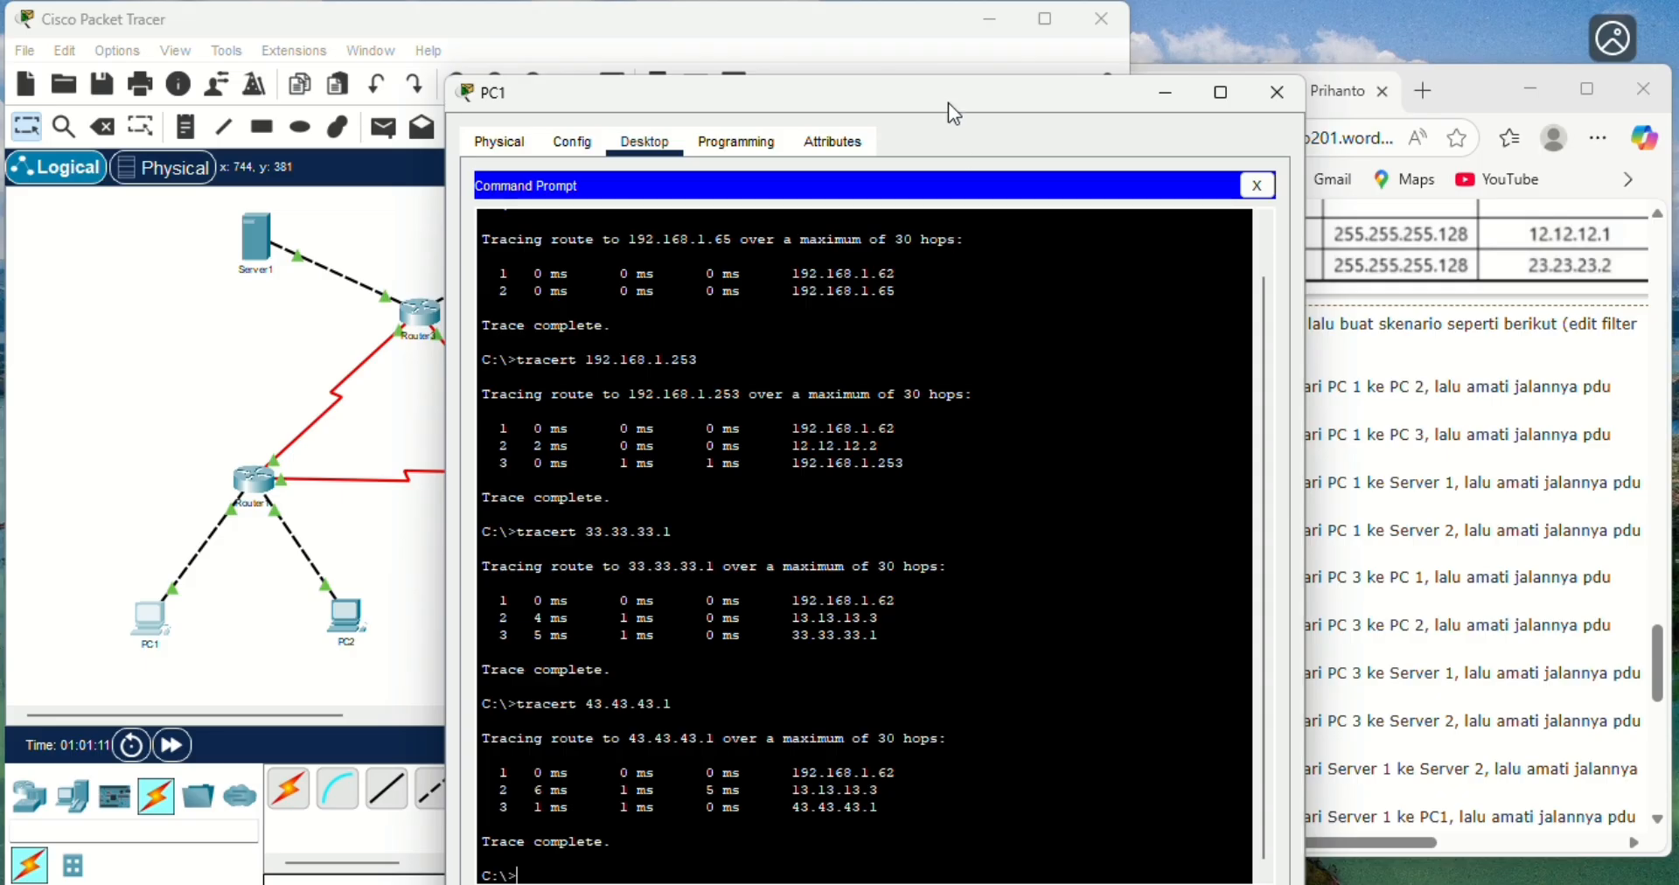
left_click_drag(941, 98, 1131, 101)
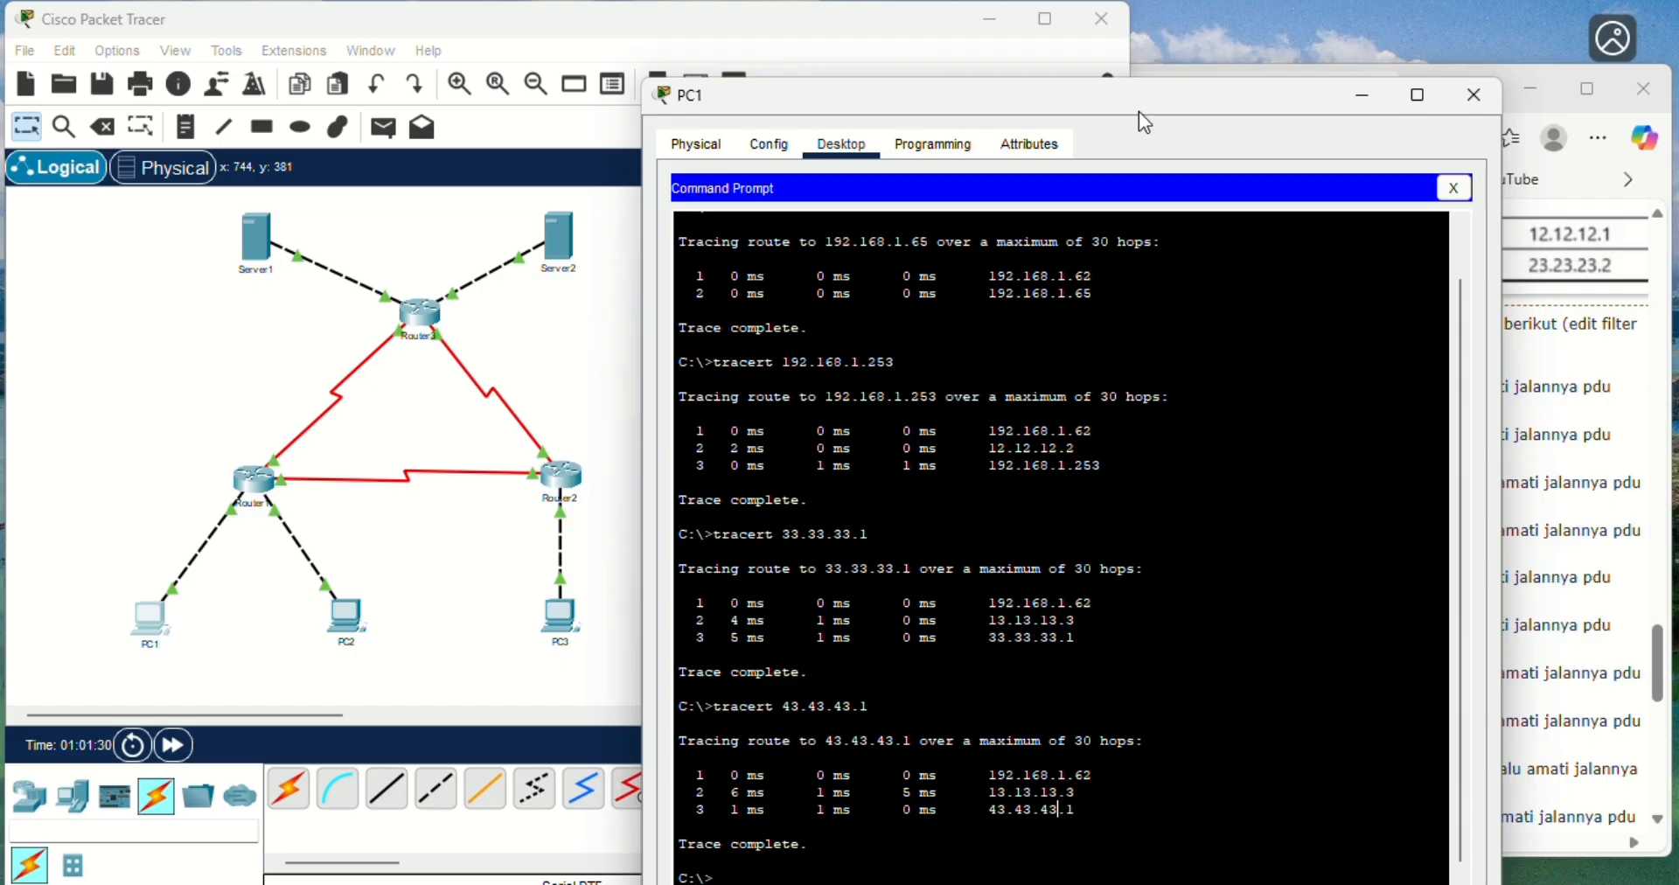
- Close PC1's window and open PC3's Command Prompt, placing it so the exercise's scenario list stays readable
left_click_drag(1136, 110, 843, 125)
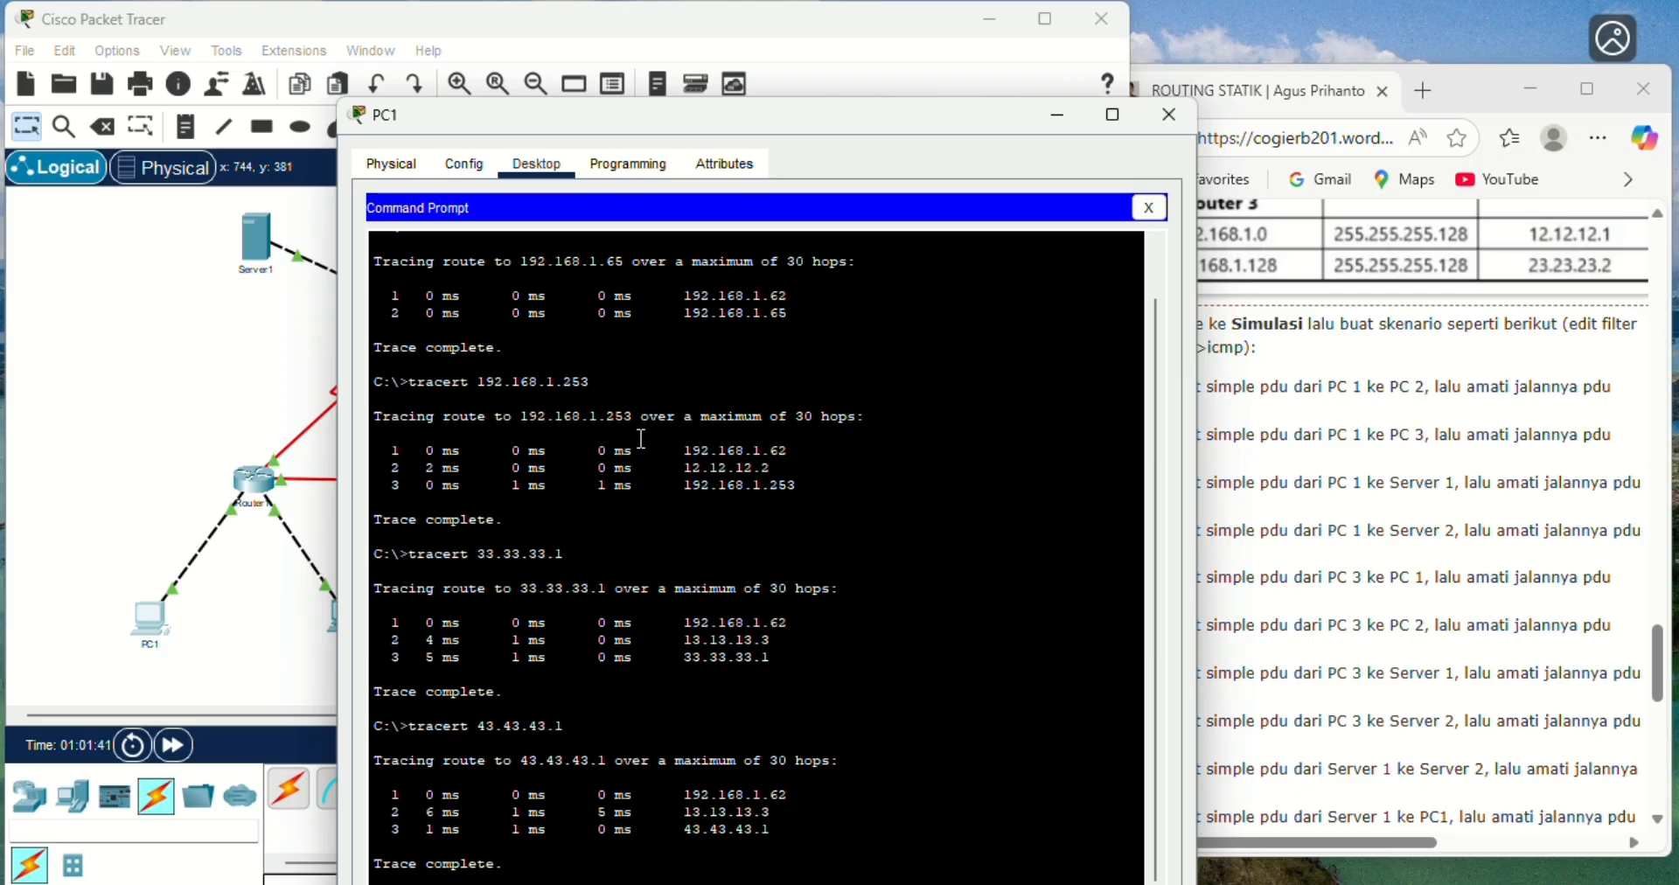
left_click(1168, 115)
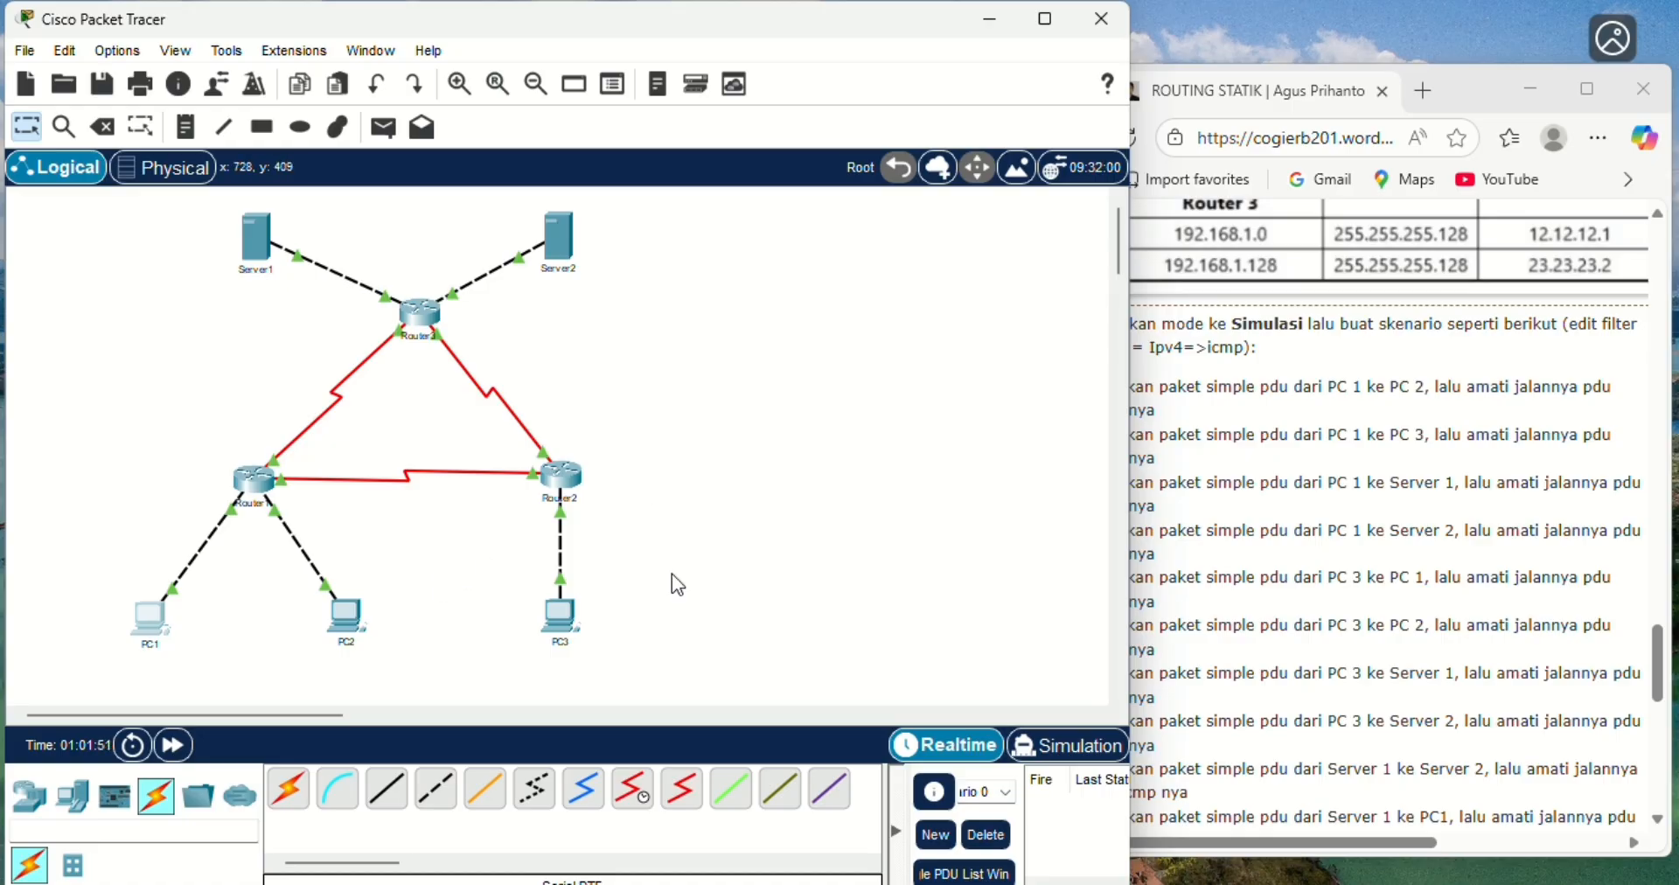
left_click(551, 626)
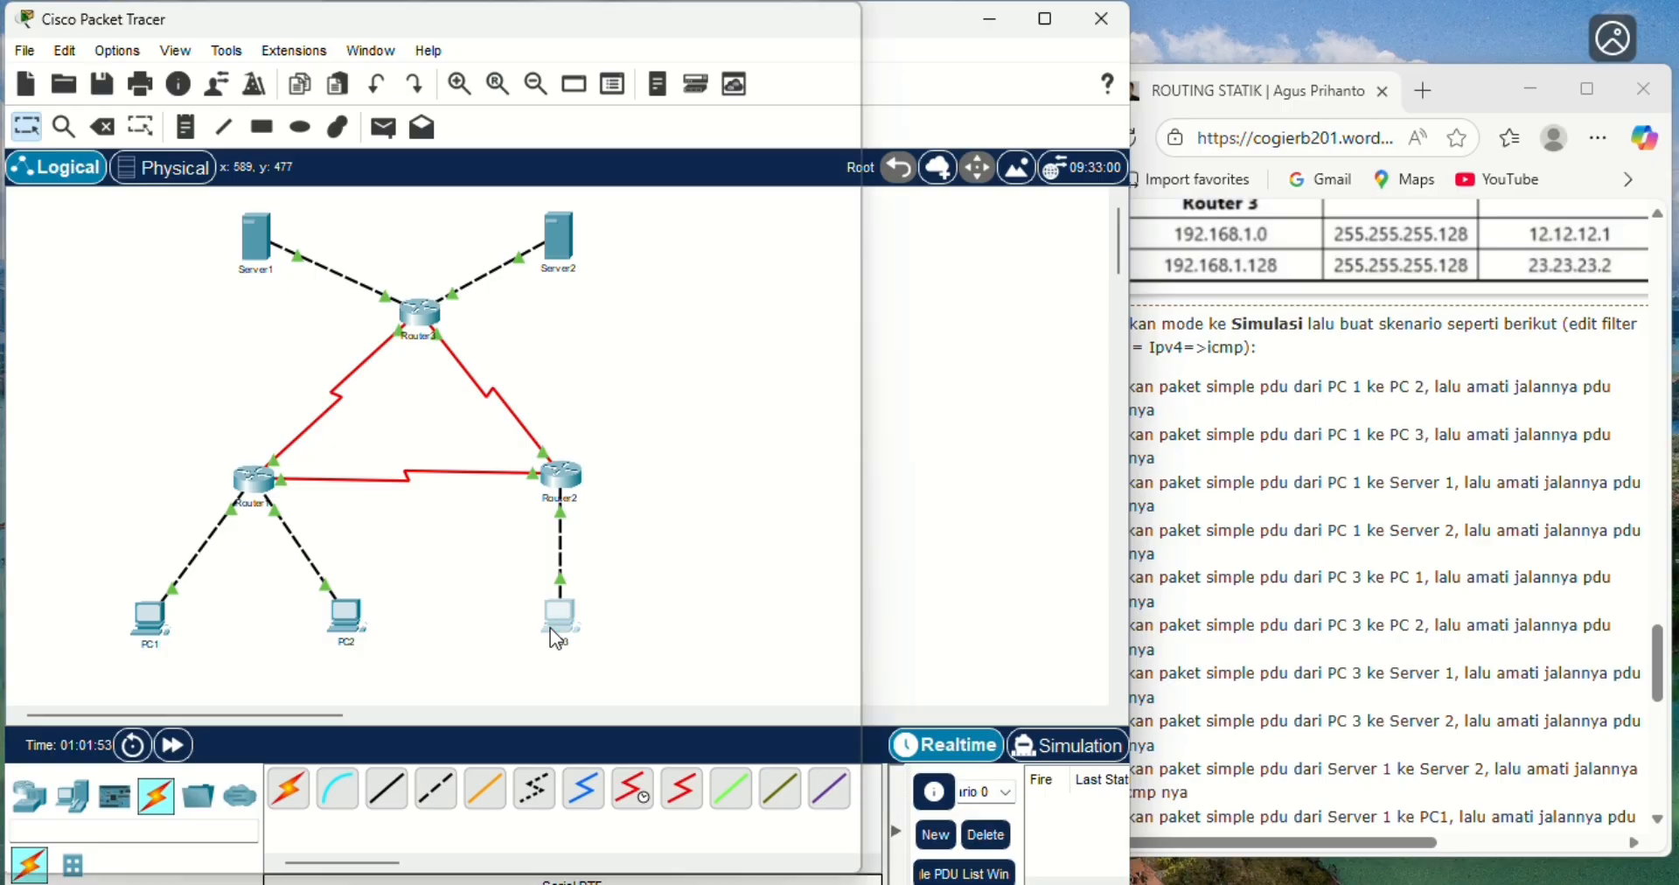
left_click(1075, 154)
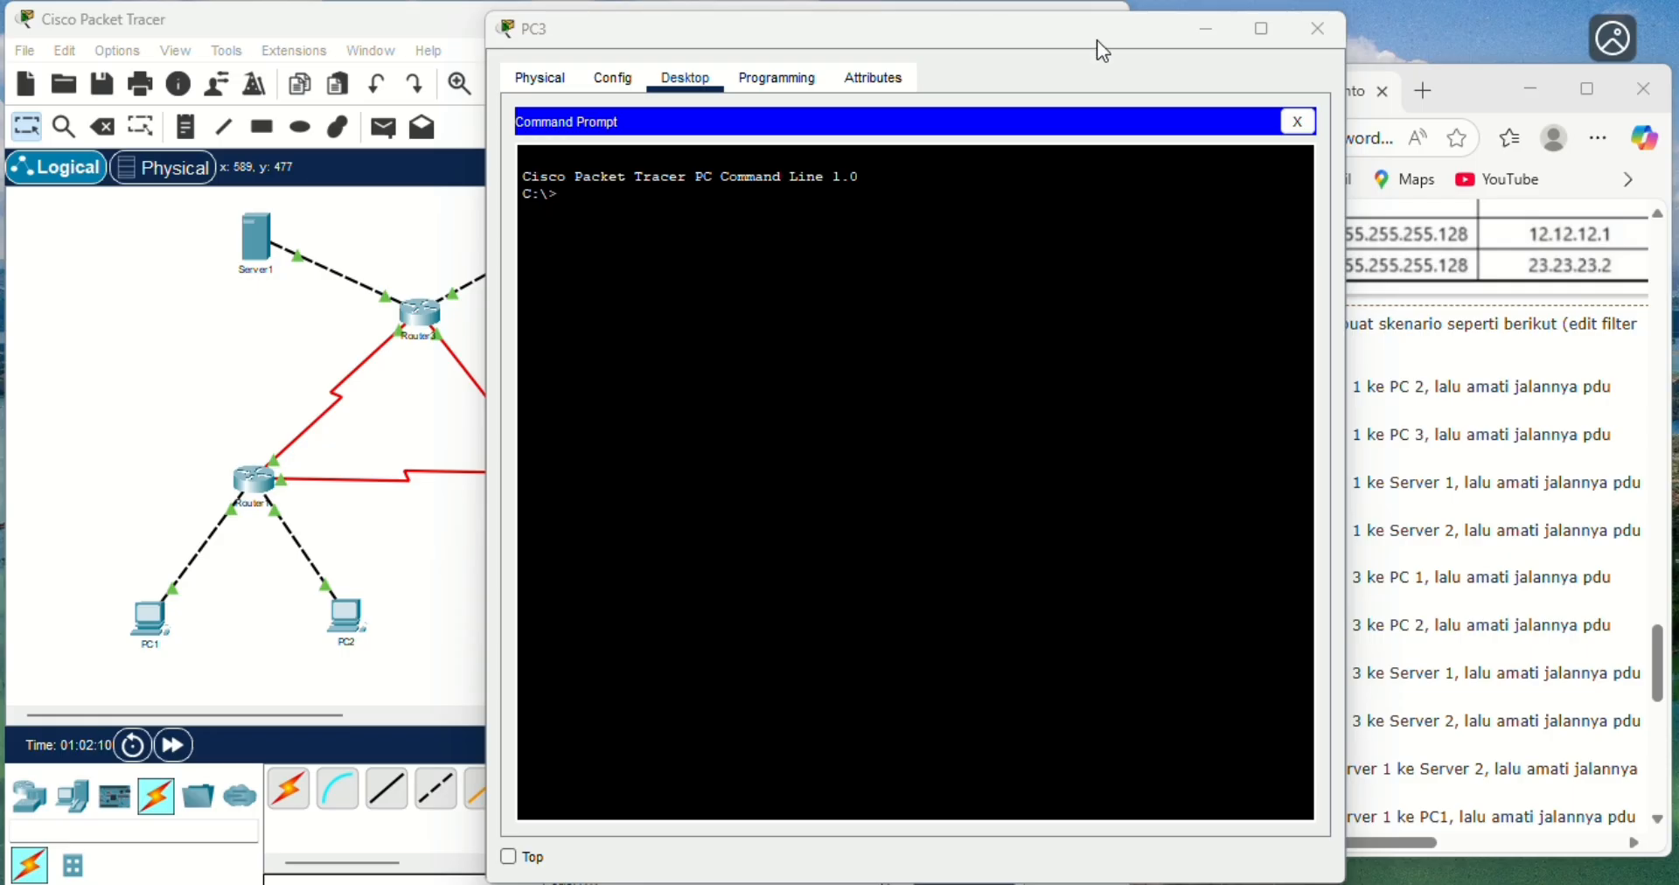
left_click_drag(1100, 53, 857, 117)
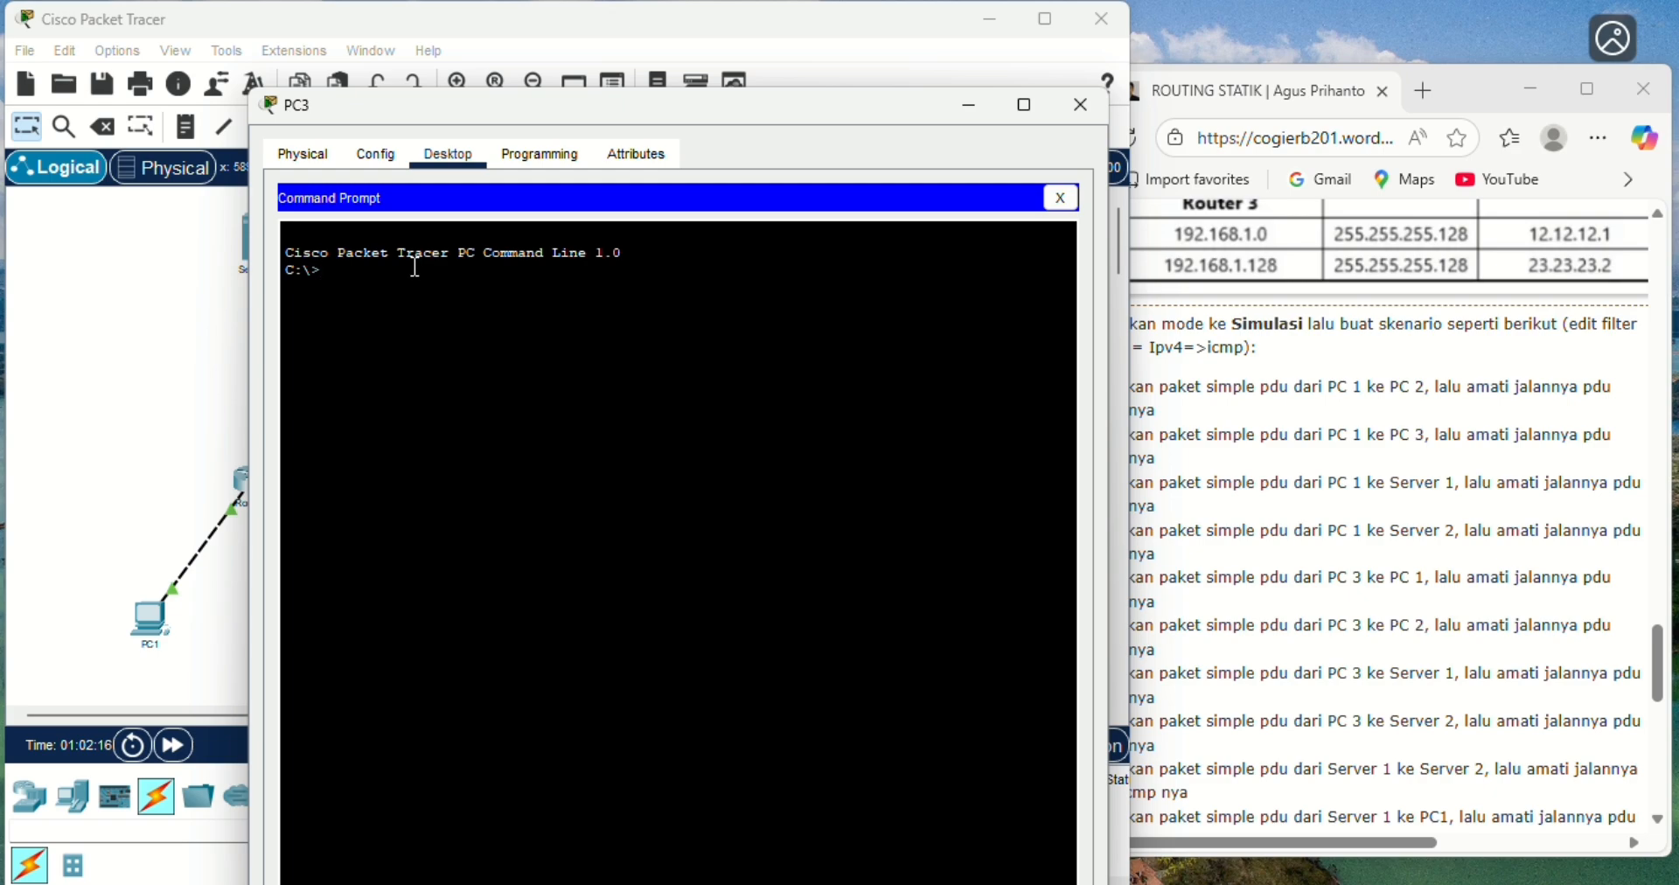
- Trace the route from PC3 to PC1 at 192.168.1.1 with tracert and check its hops against the topology
type("tracert 192.168.1.1")
key("Return")
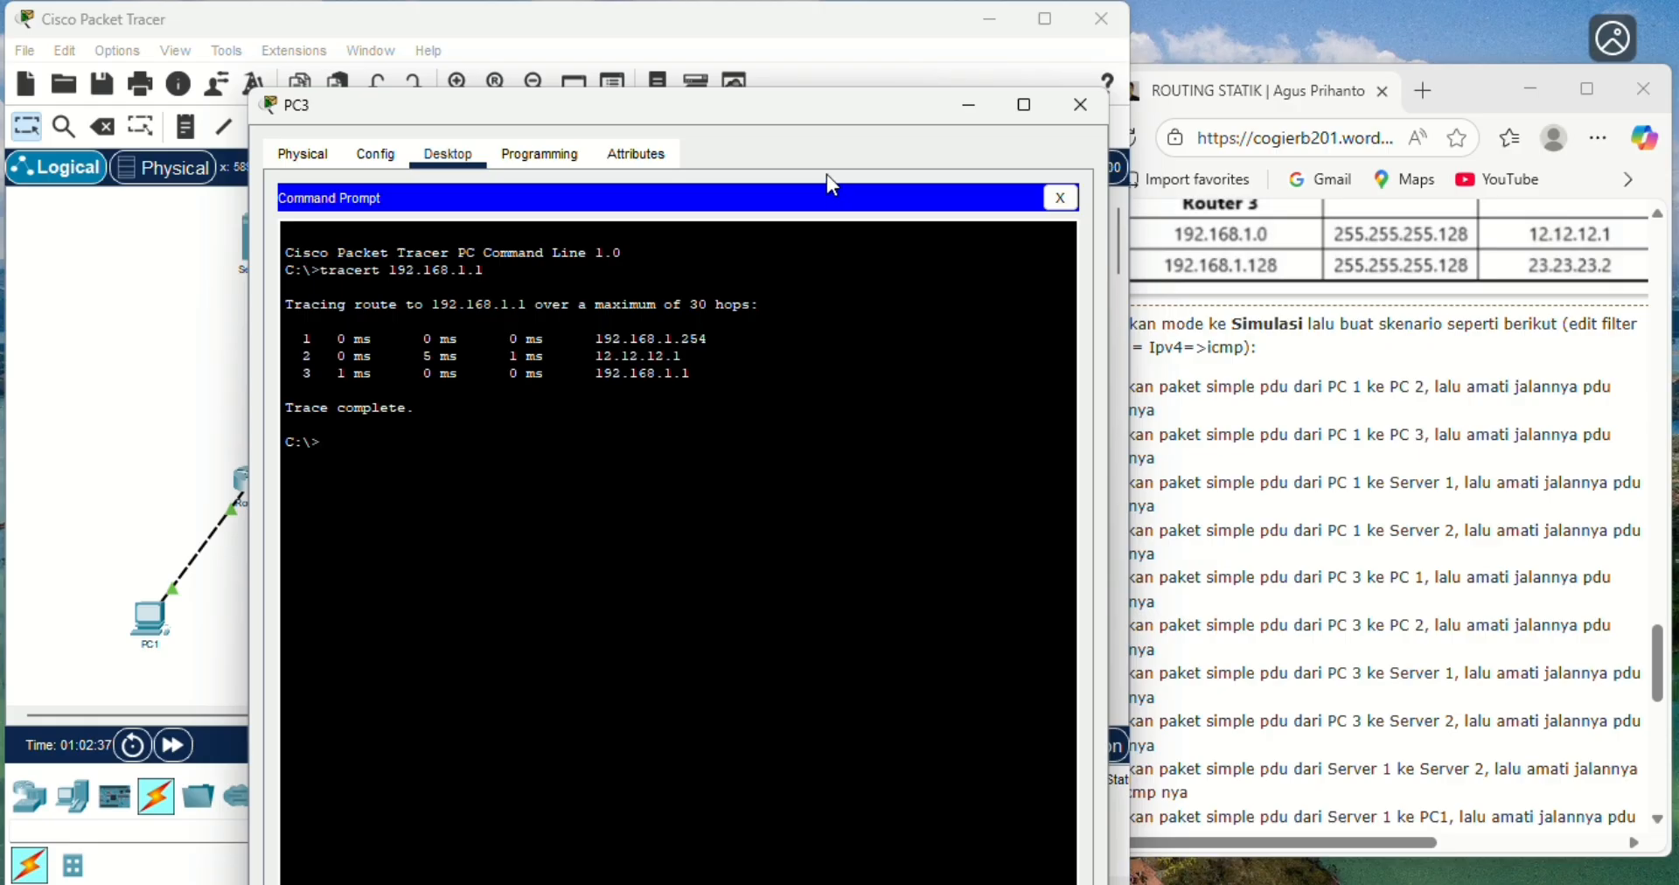
left_click_drag(816, 102, 1242, 122)
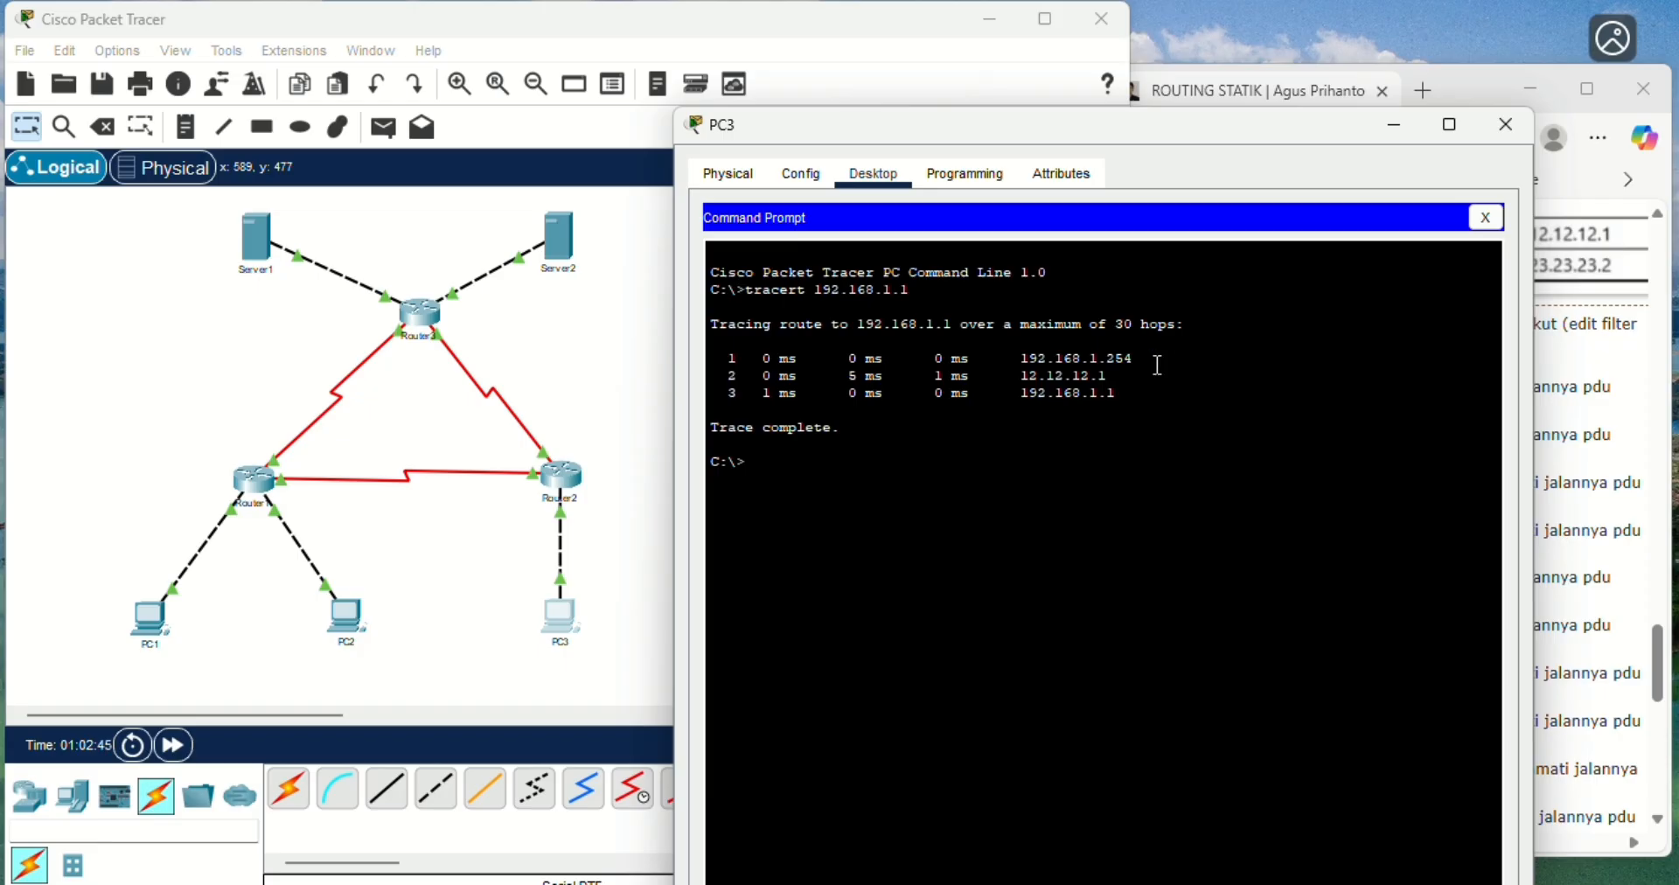
left_click(1114, 375)
- Check the exercise's scenario list, and trace the route from PC3 to PC2 at 192.168.1.65 with tracert
left_click_drag(1073, 133, 675, 177)
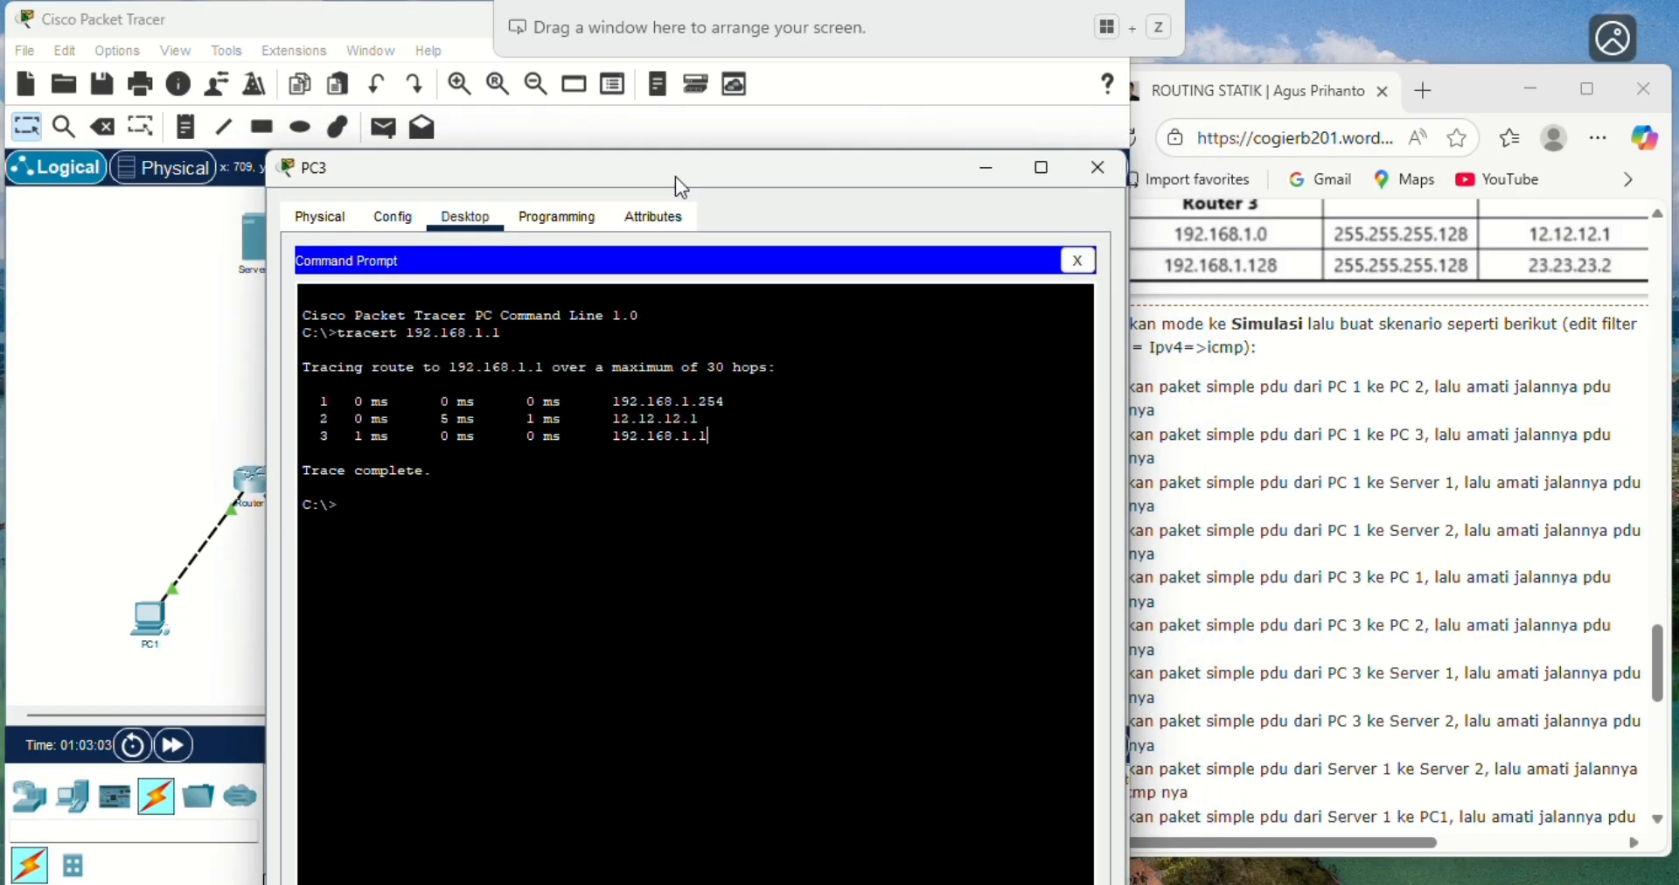
left_click_drag(675, 176, 1045, 110)
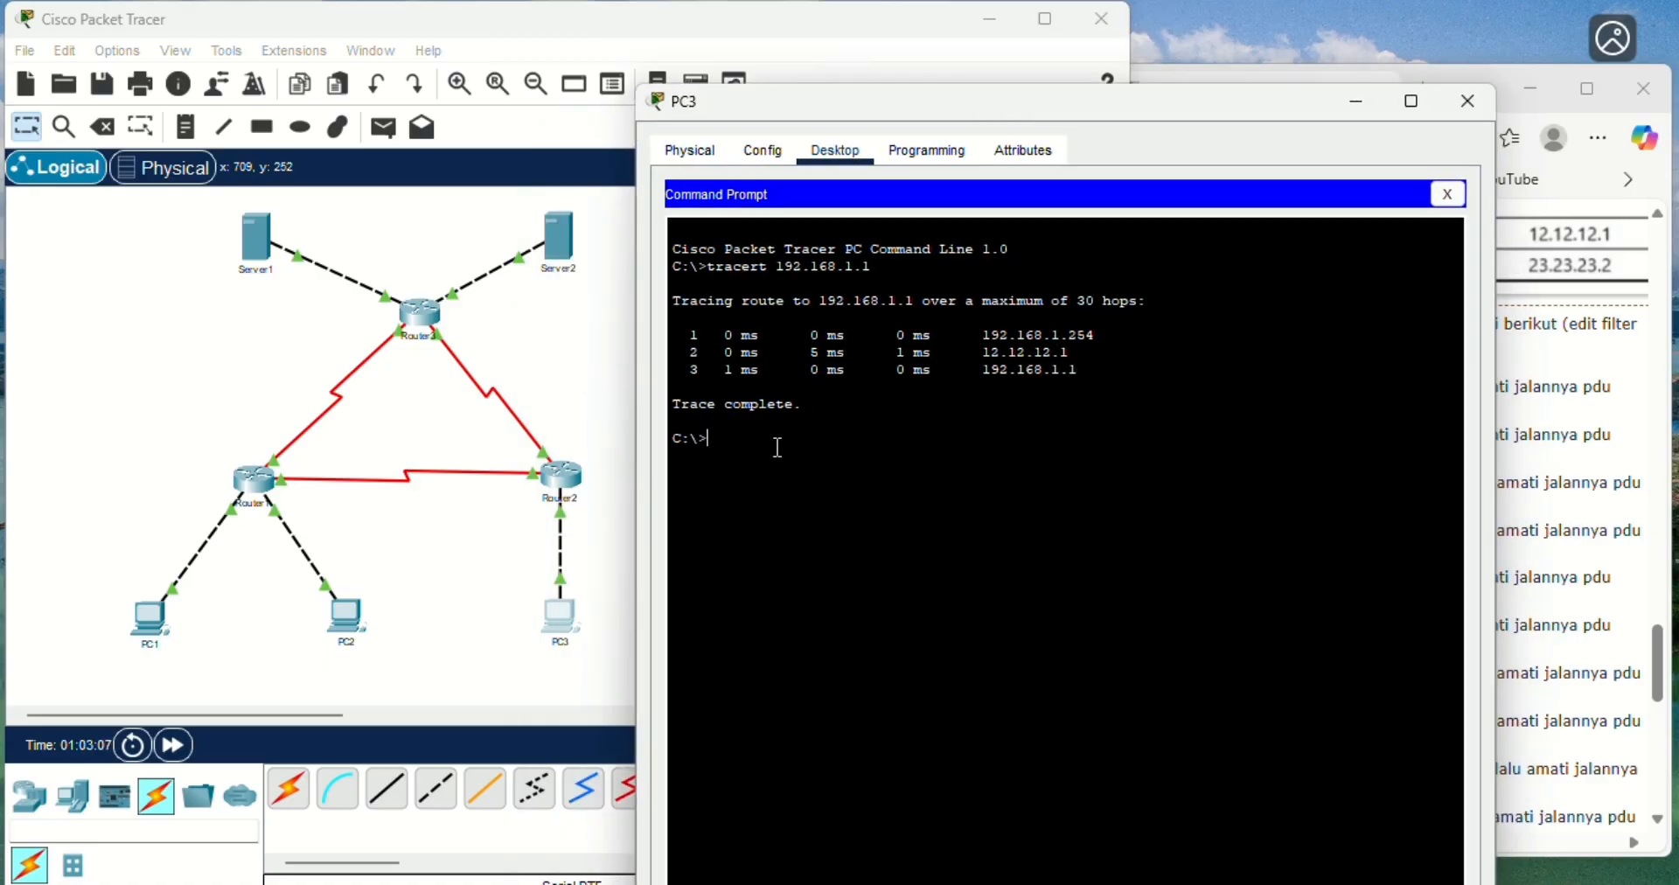
type("tracert 192.168.1.65")
key("Return")
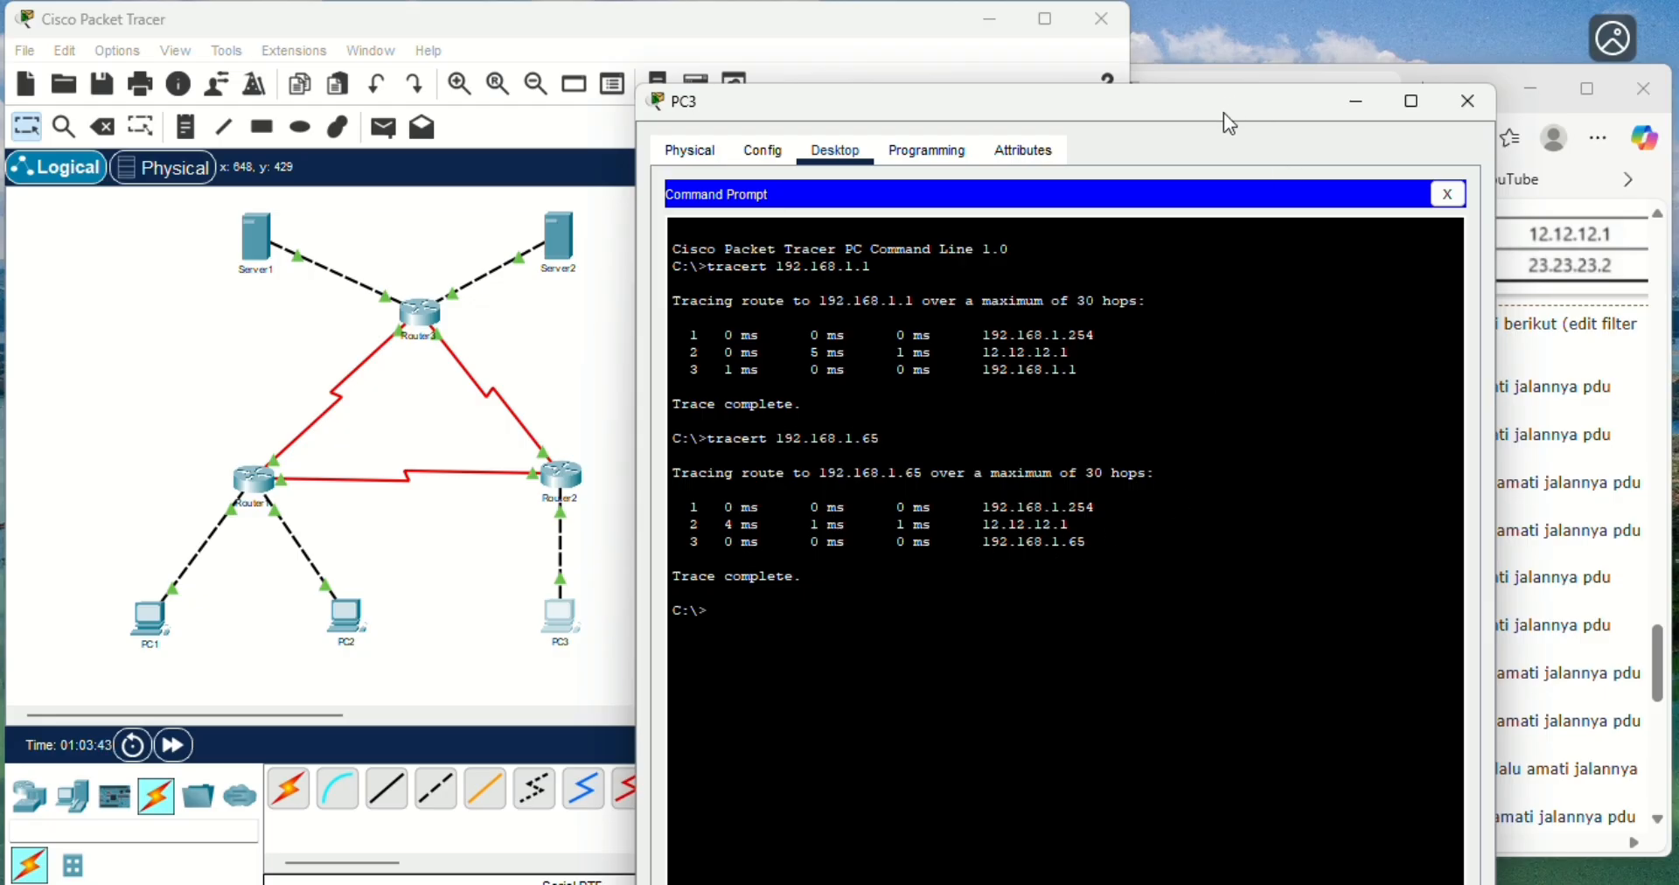
- Trace the route from PC3 to Server1 at 33.33.33.1 with tracert and compare the hops with the topology
left_click_drag(1224, 114, 844, 143)
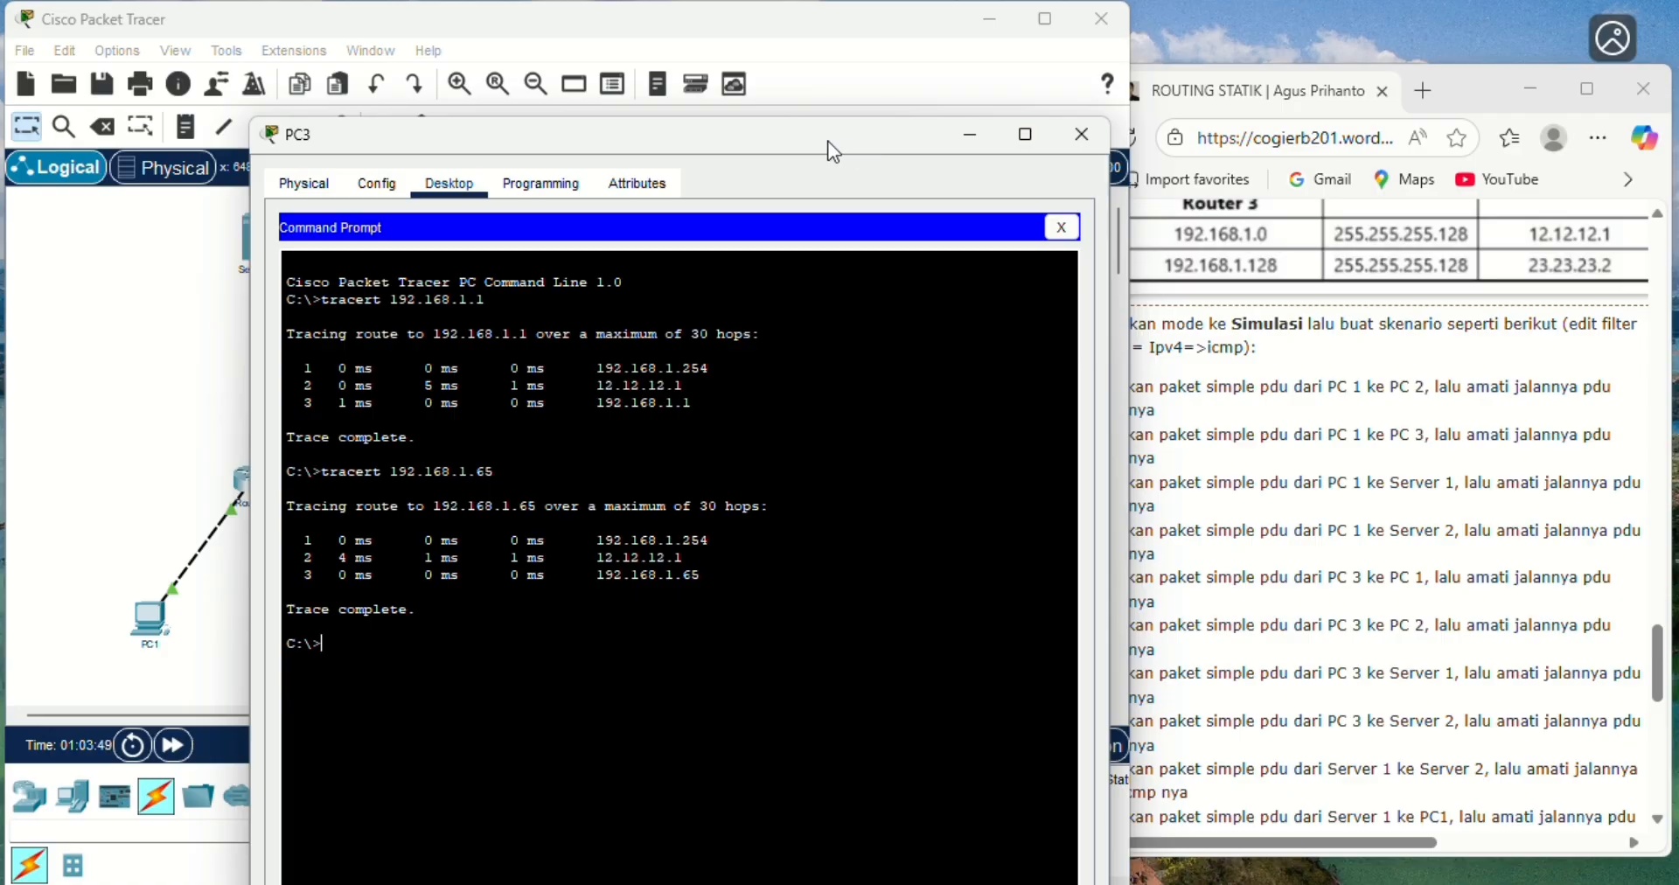
left_click_drag(833, 151, 1173, 147)
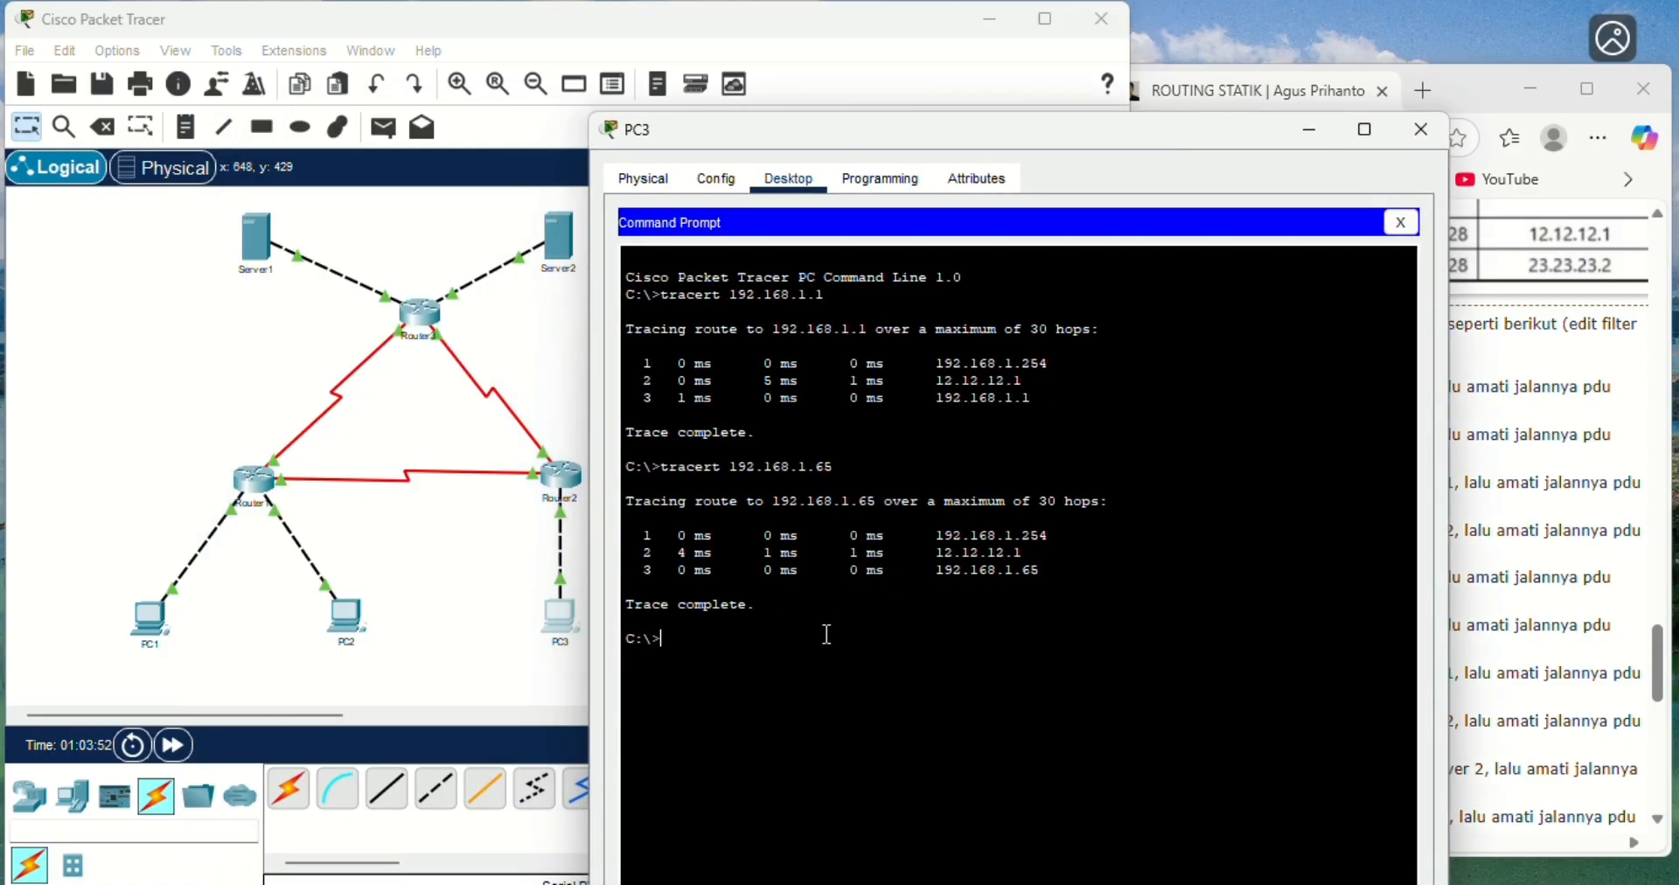
type("tracert 33.33.33.1")
key("Return")
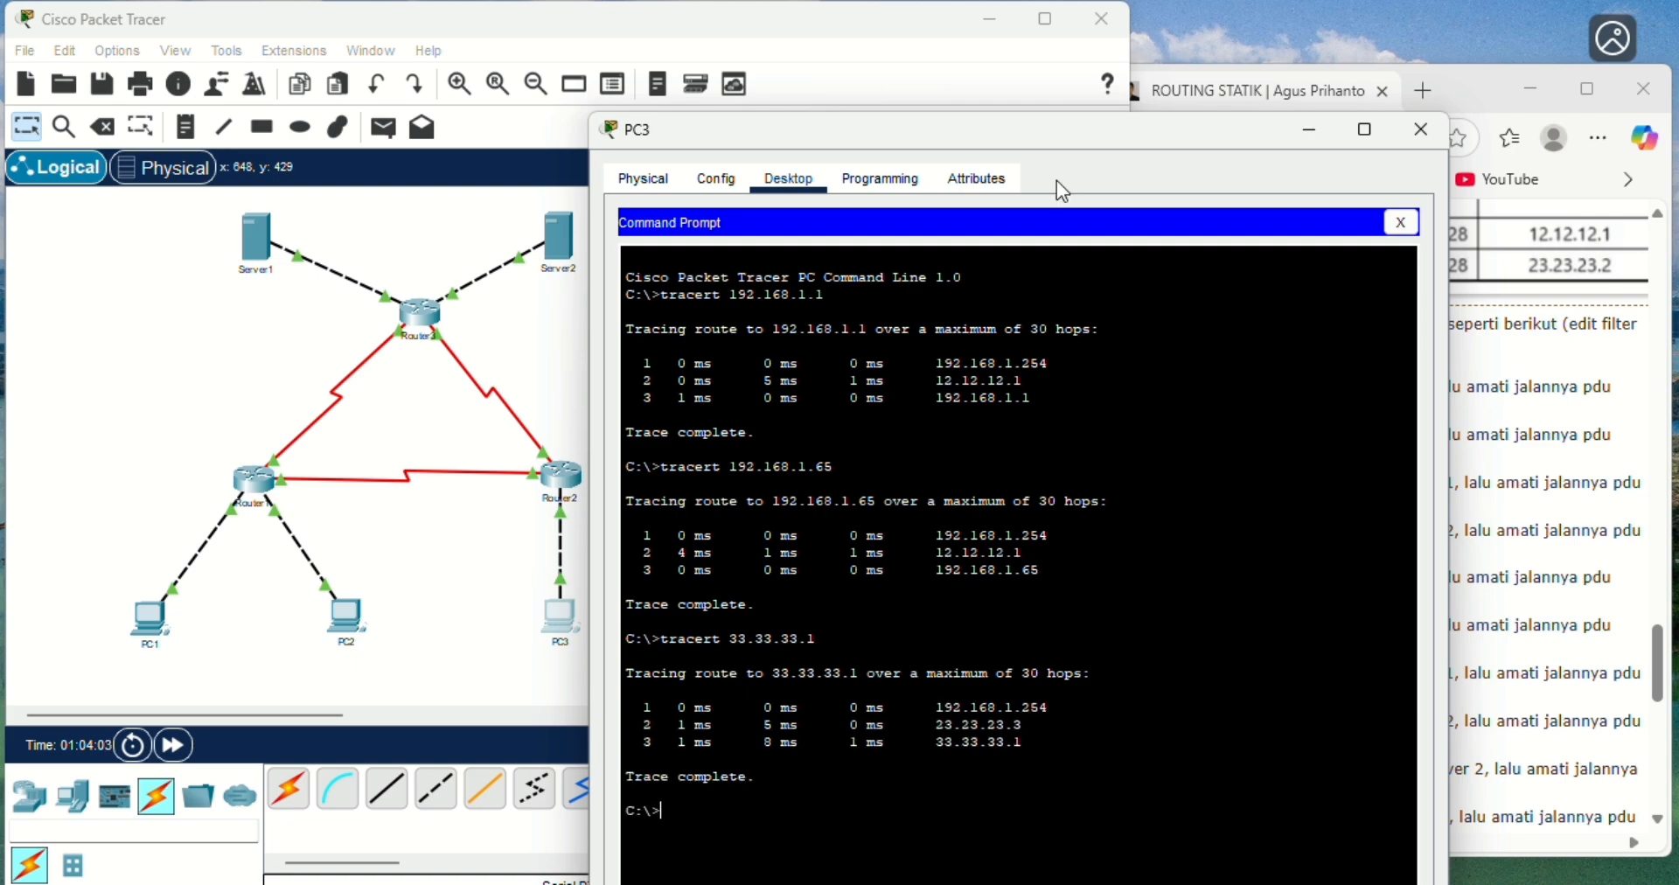
left_click_drag(1025, 131, 1132, 133)
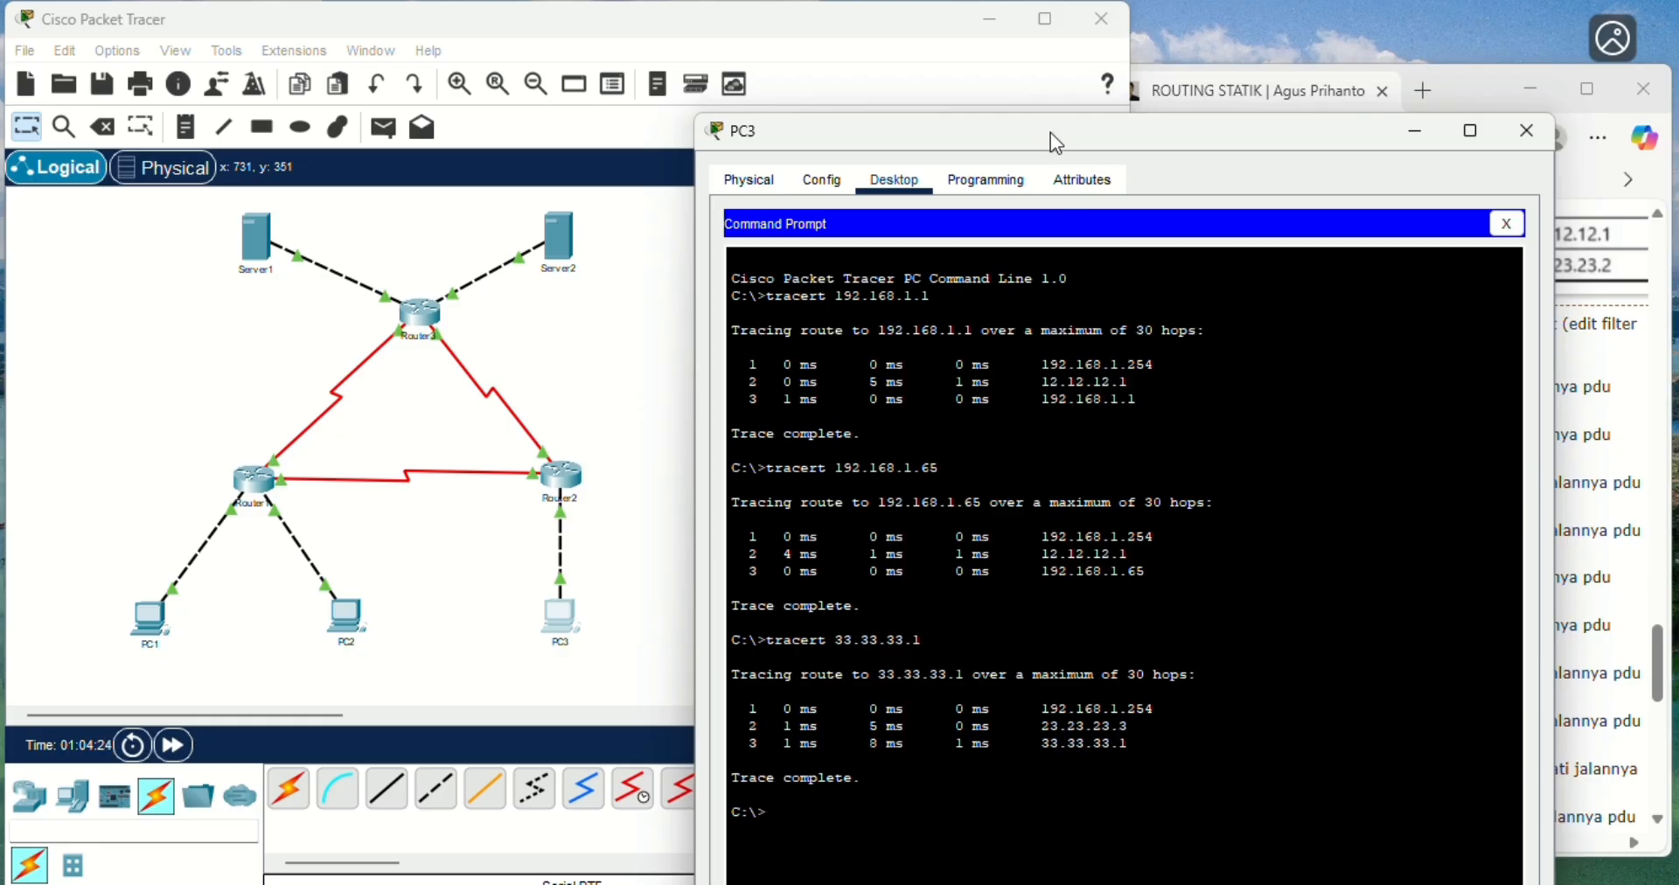
- Trace the route from PC3 to Server2 at 43.43.43.1 with tracert and follow its hops through the topology
left_click_drag(1051, 132, 666, 139)
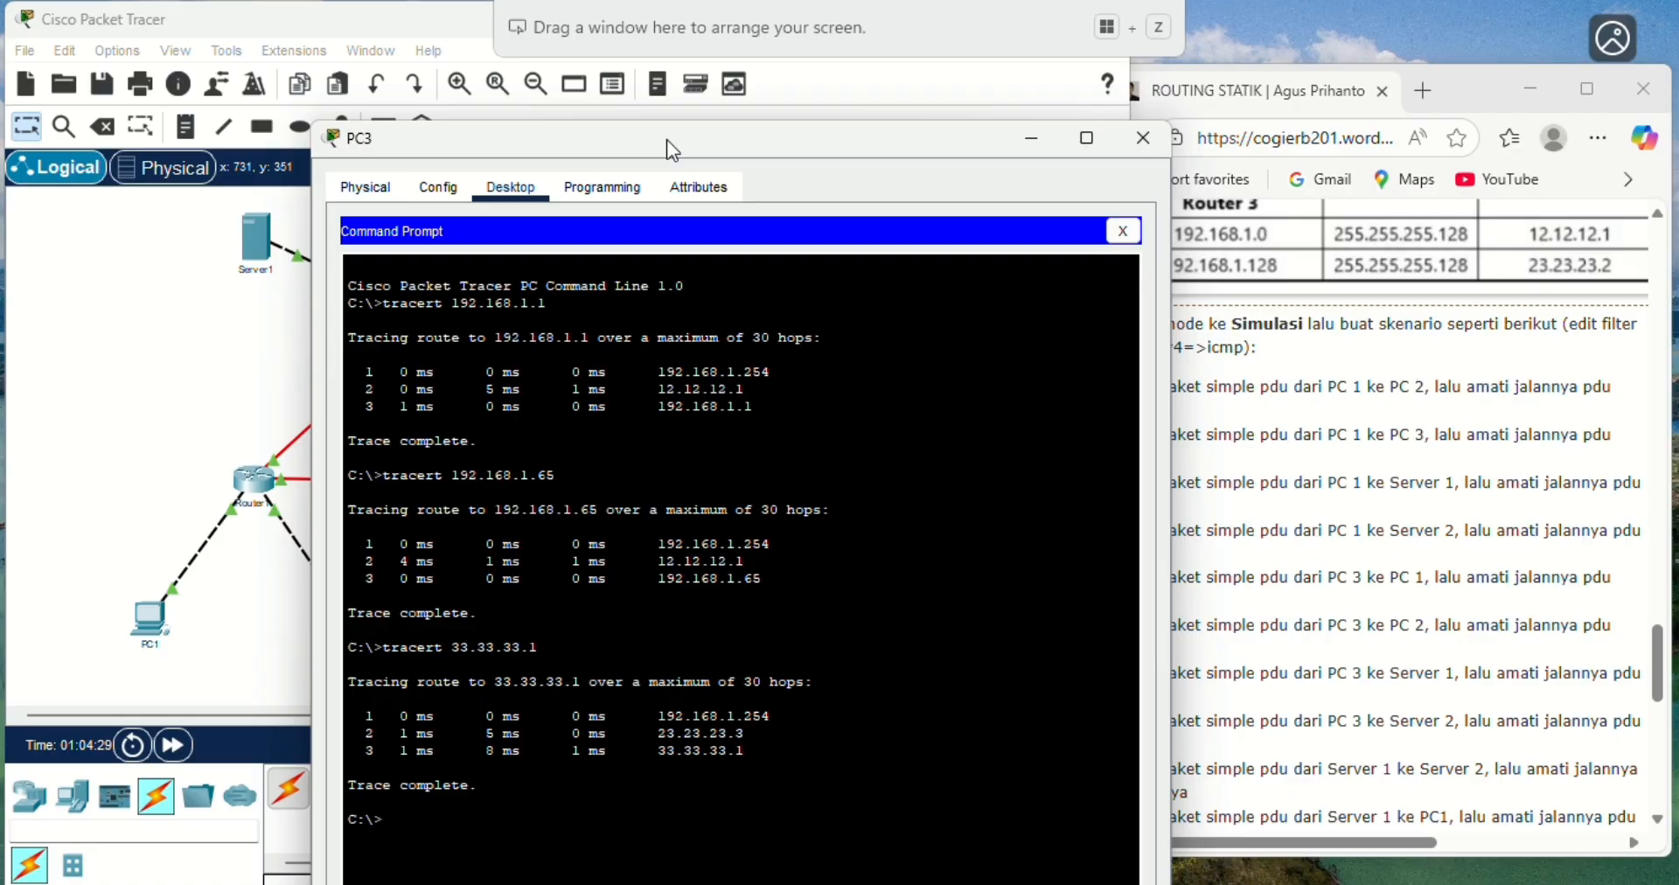
left_click_drag(667, 139, 935, 131)
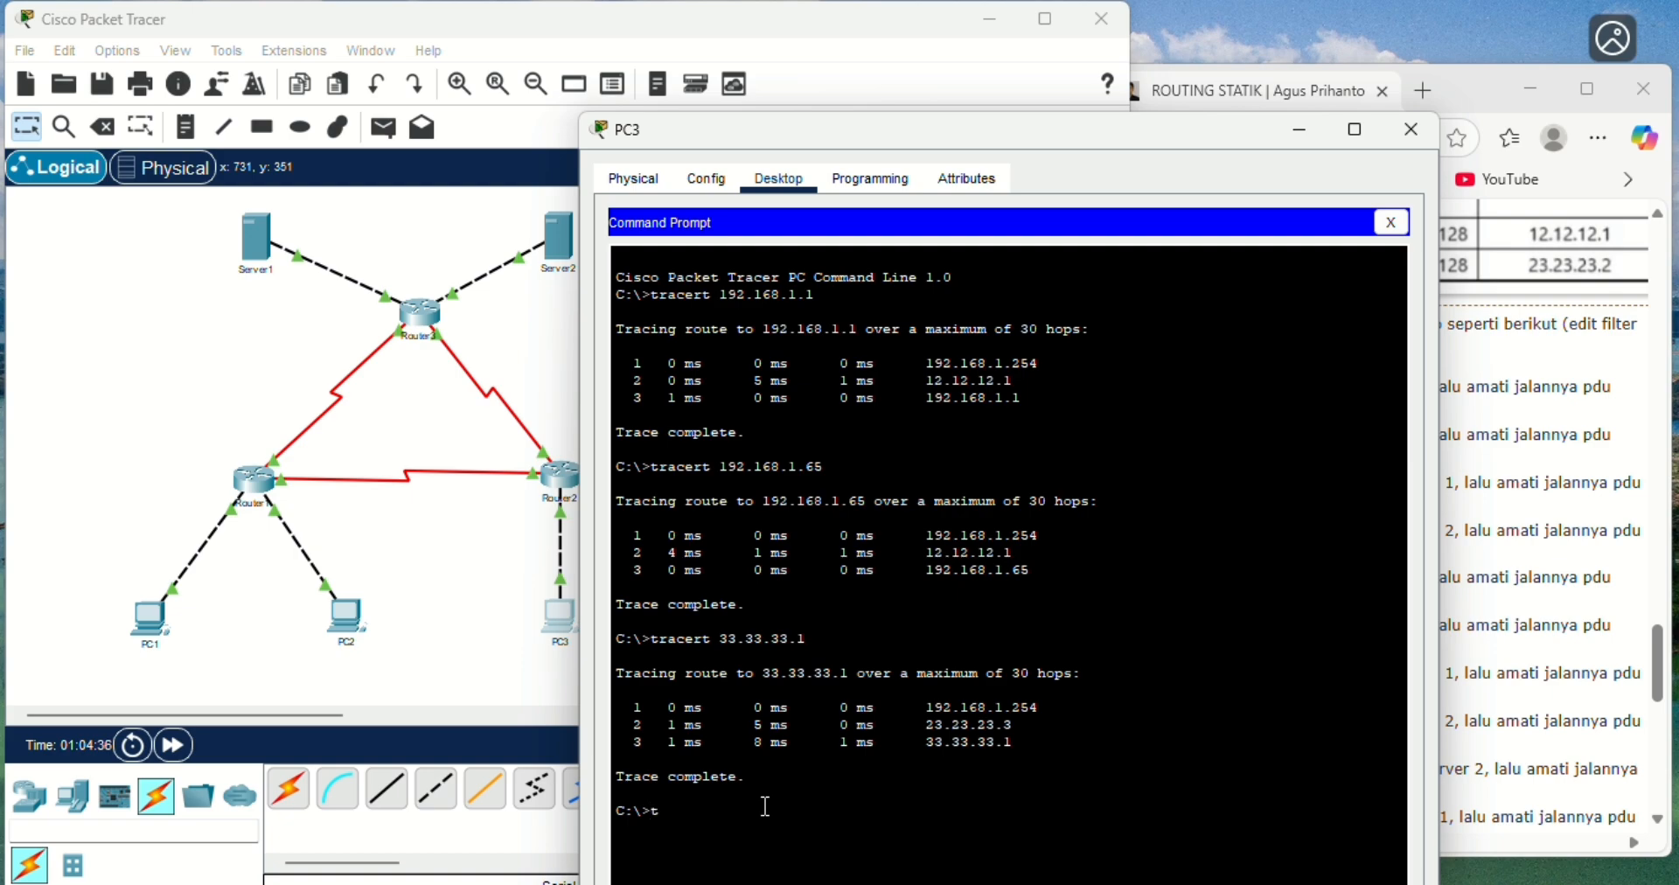
type("racert 43.43.43.1")
key("Return")
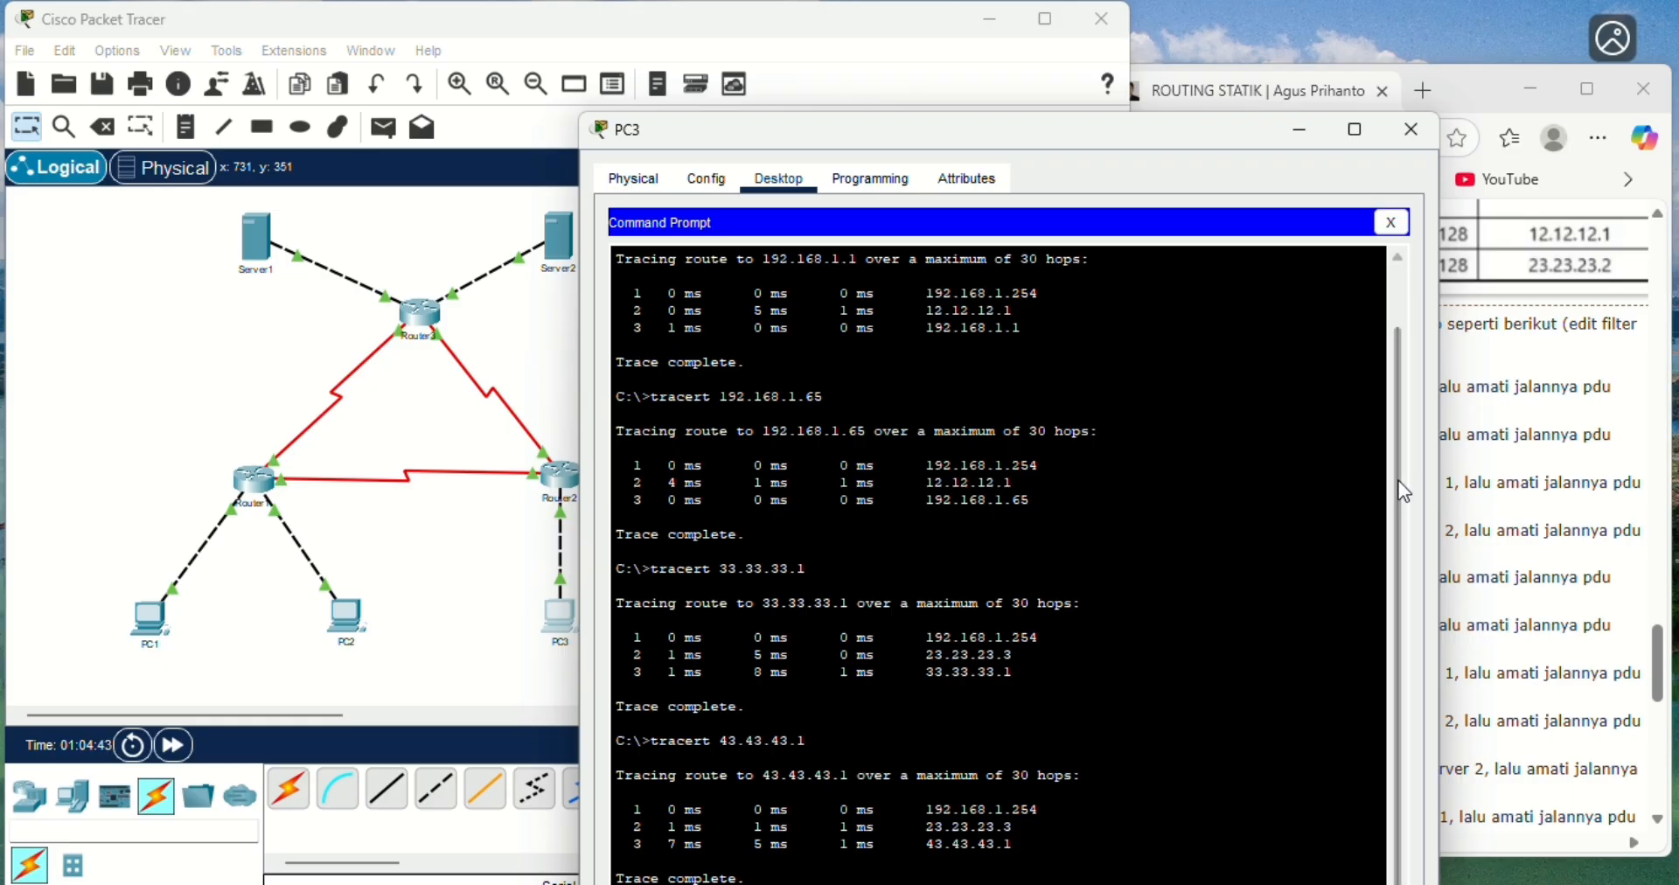
left_click_drag(1394, 485, 1399, 523)
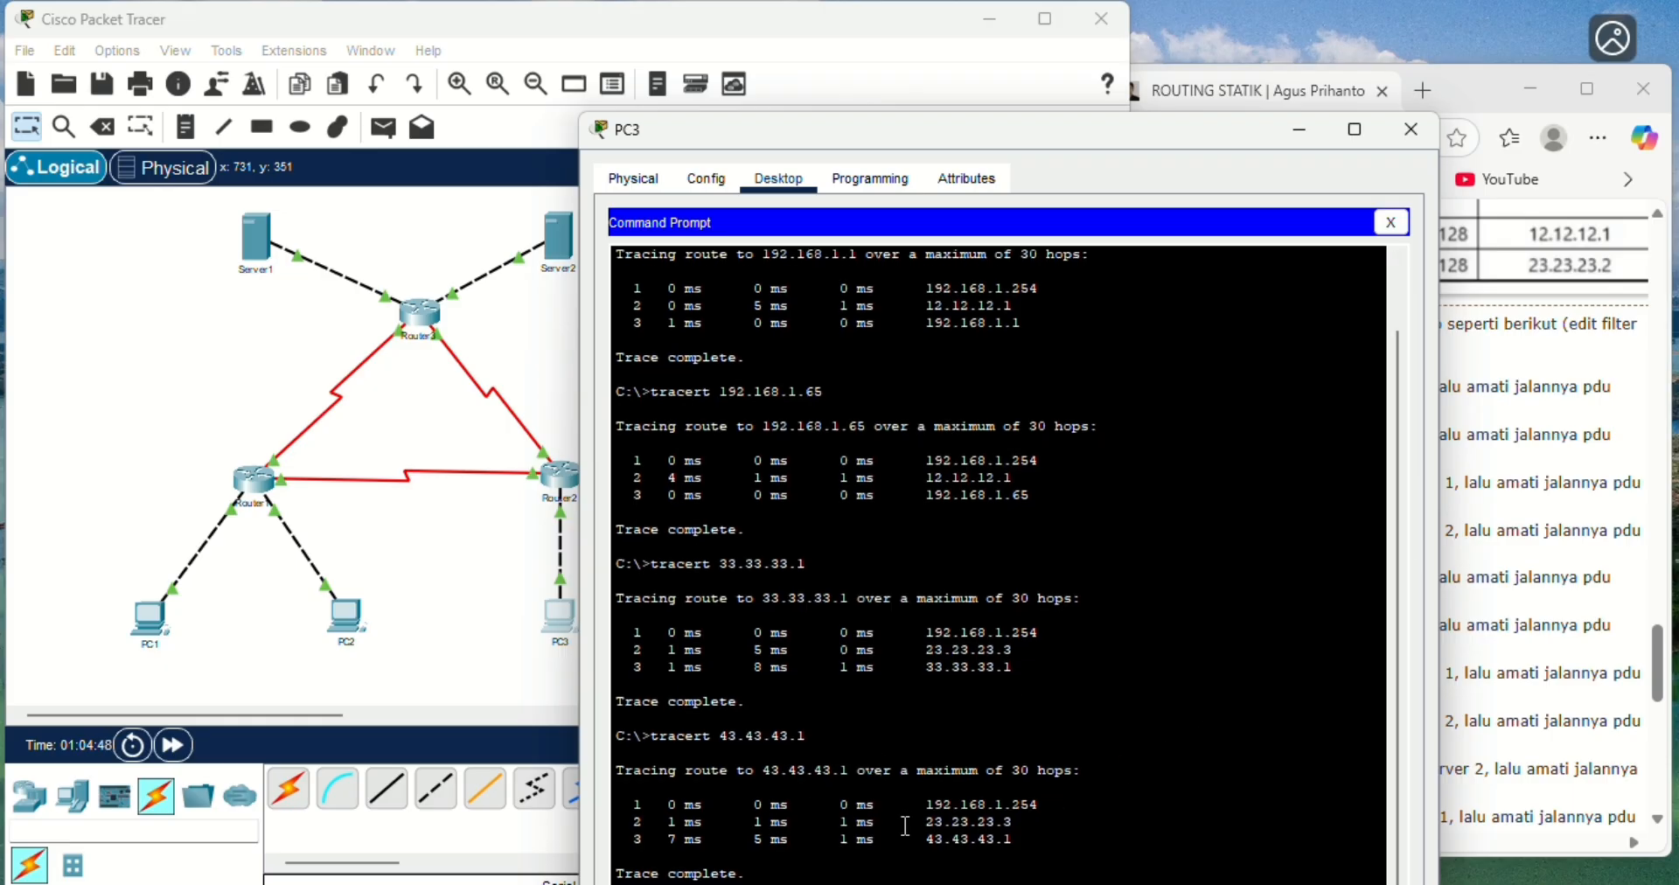
left_click_drag(1073, 131, 1145, 135)
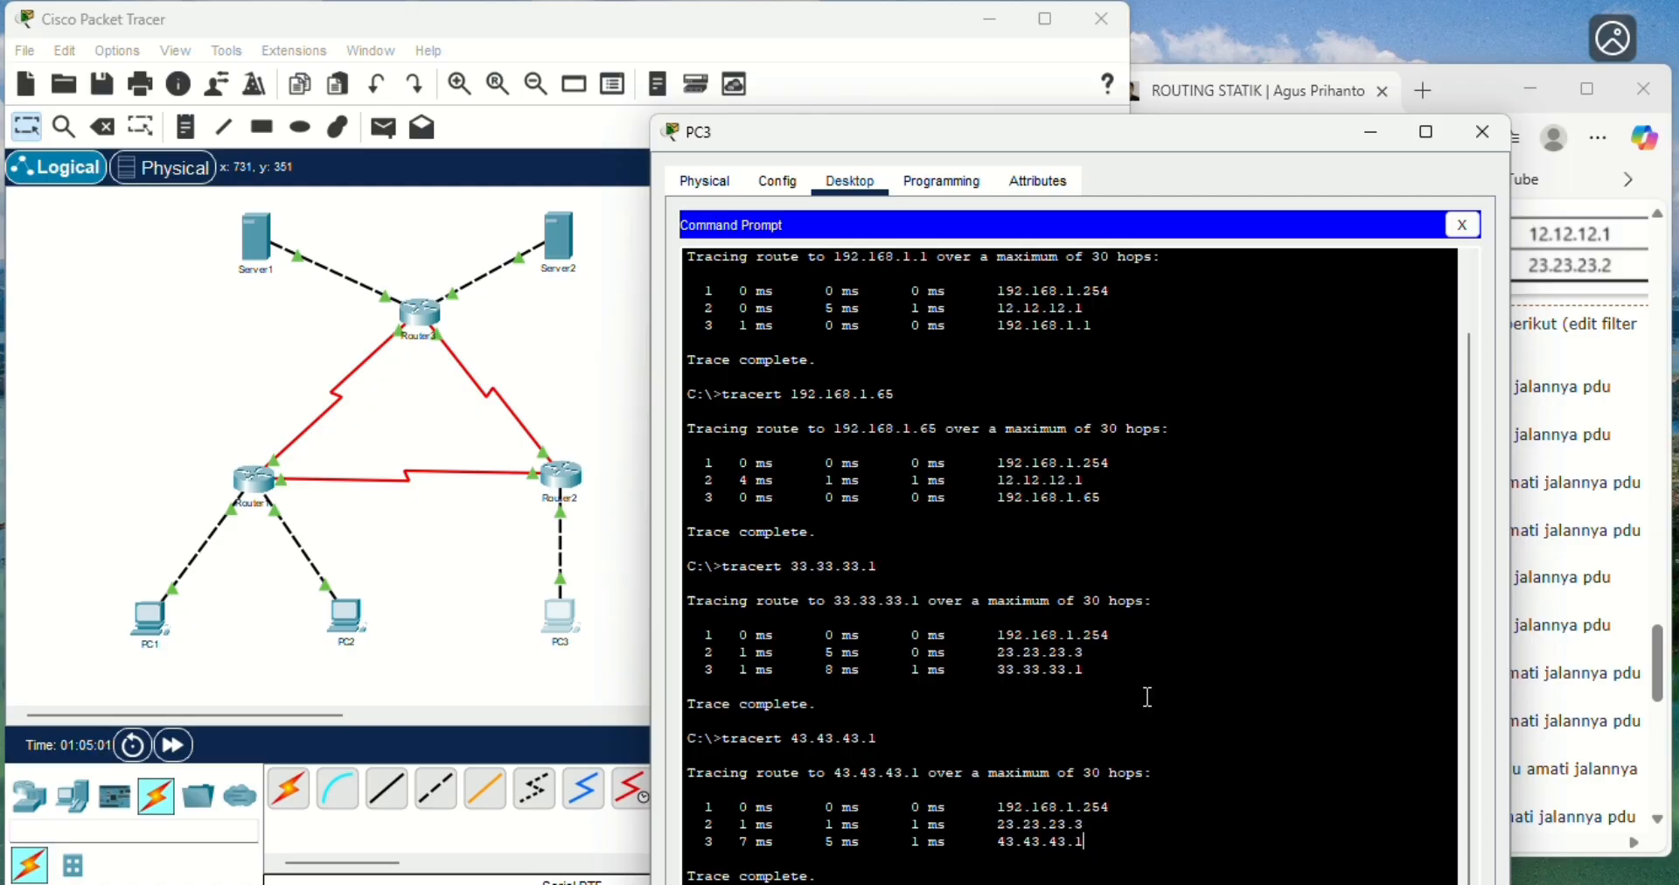
- Bring the Server 1 PDU scenarios and the route-tracing instruction of the exercise into view in the browser
left_click_drag(1095, 136, 695, 131)
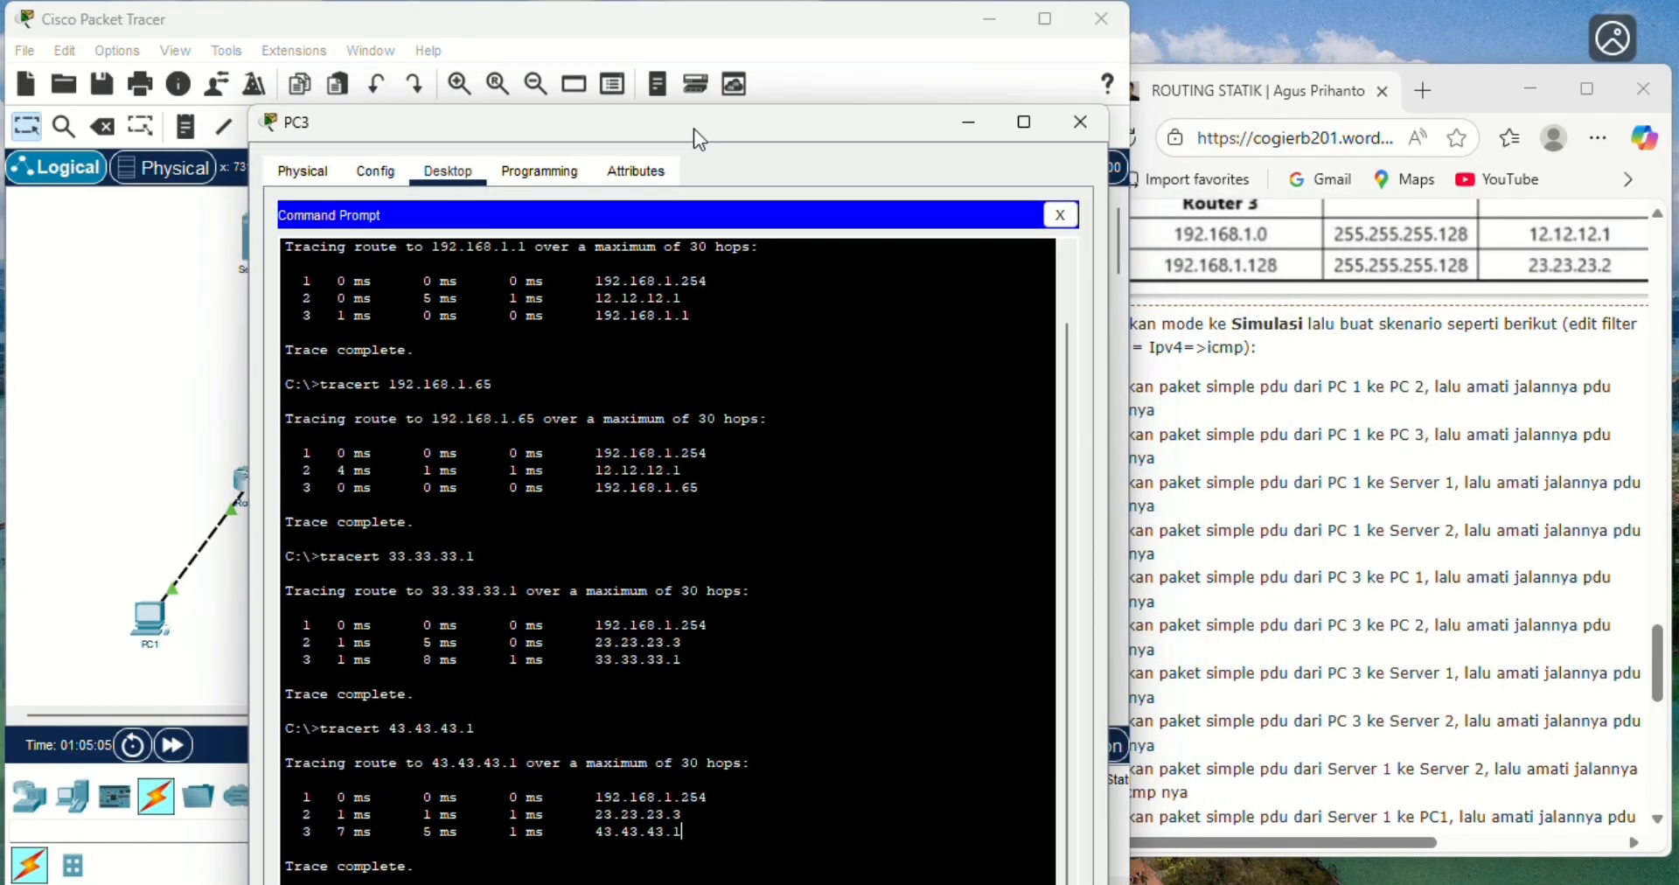
left_click(1663, 672)
left_click_drag(1664, 672, 1666, 699)
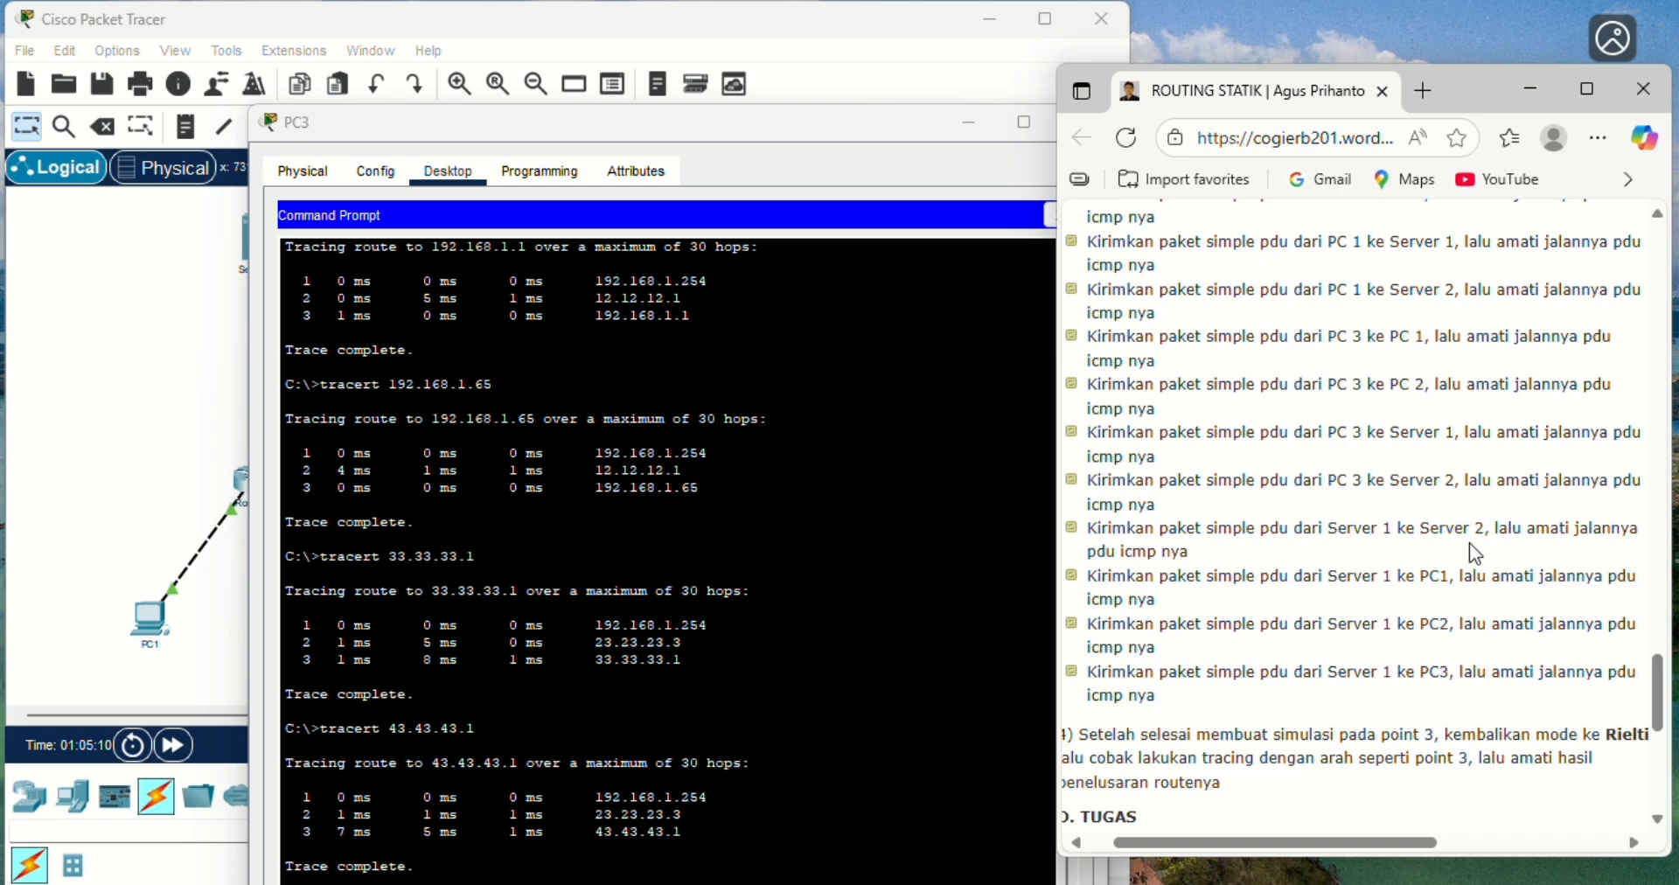
- Return to Packet Tracer, close PC3's window and open Server1's Command Prompt
left_click(799, 131)
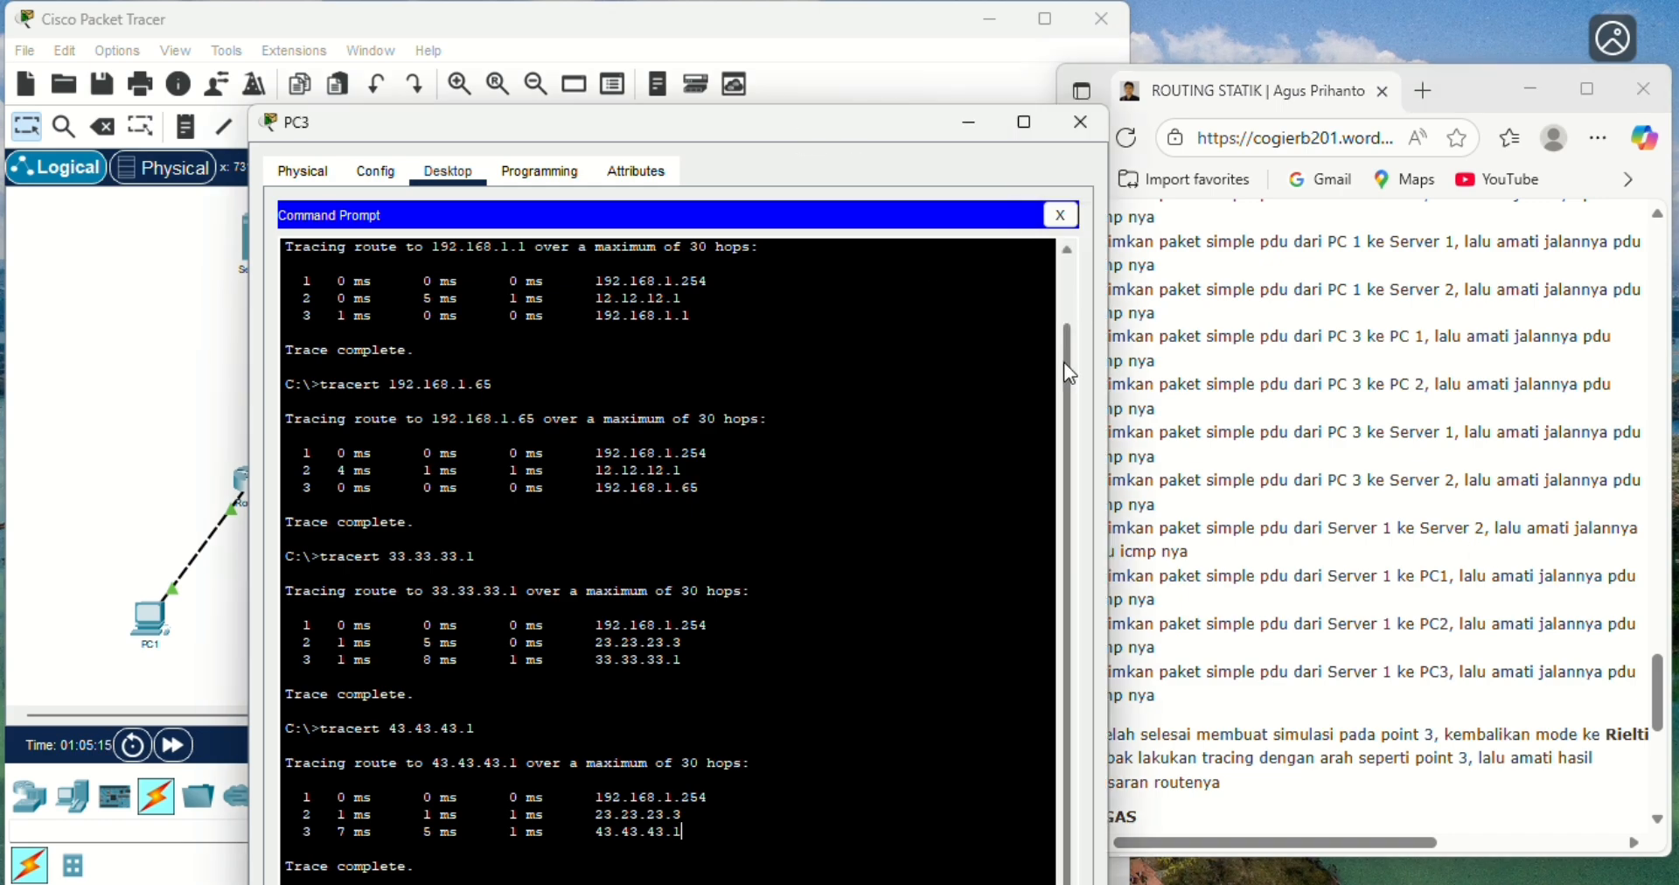
left_click_drag(1070, 374, 1078, 483)
left_click(1082, 122)
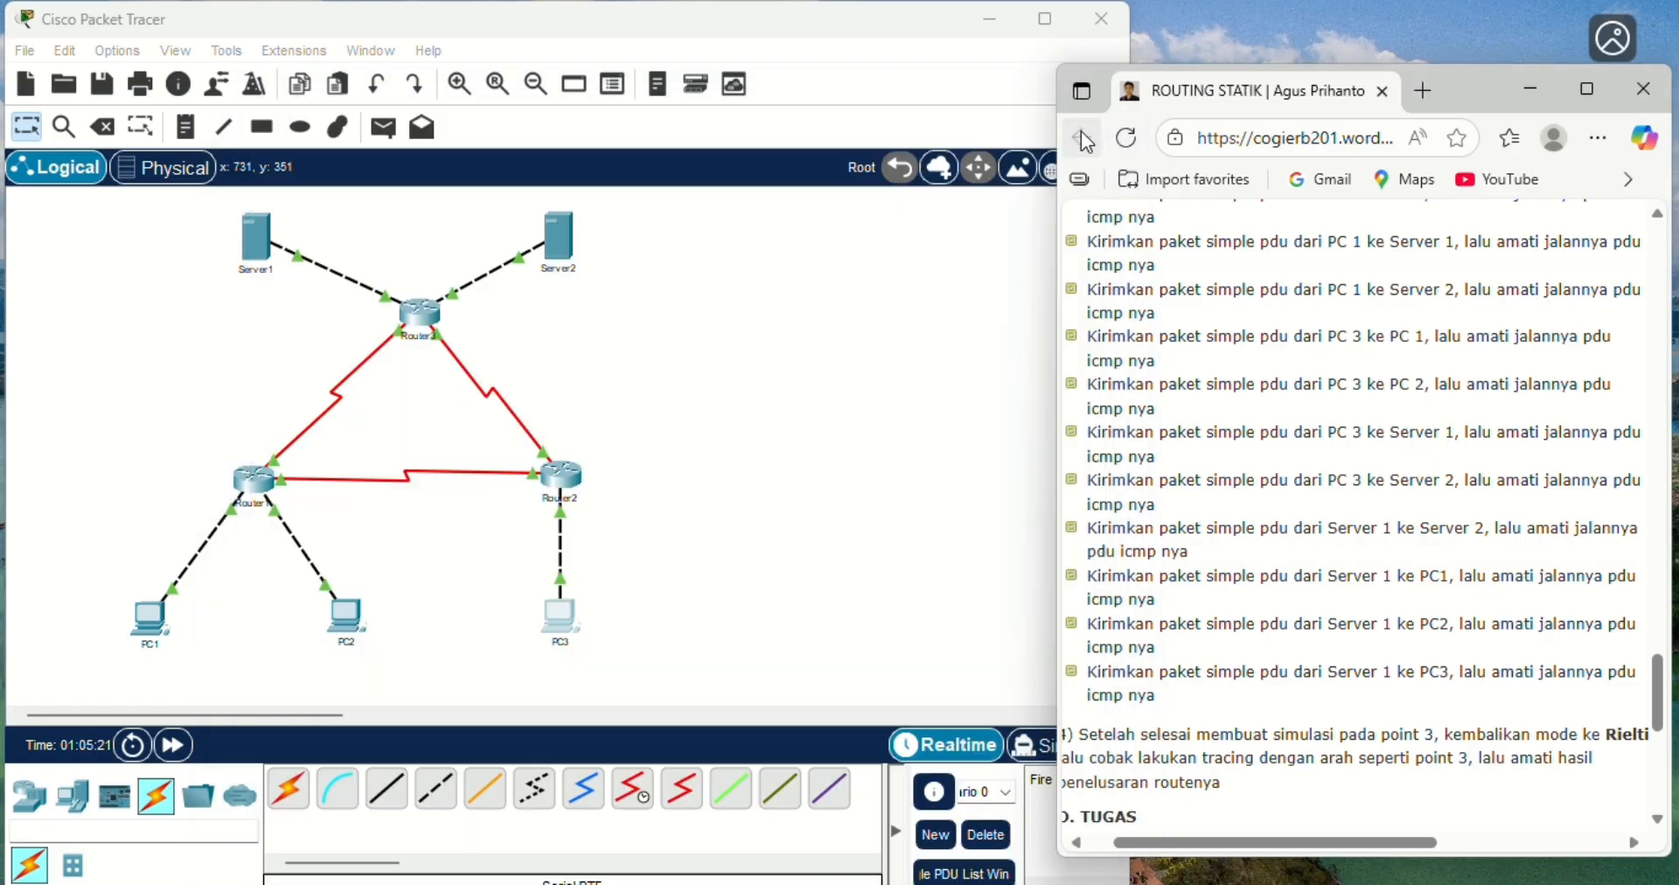
left_click(281, 246)
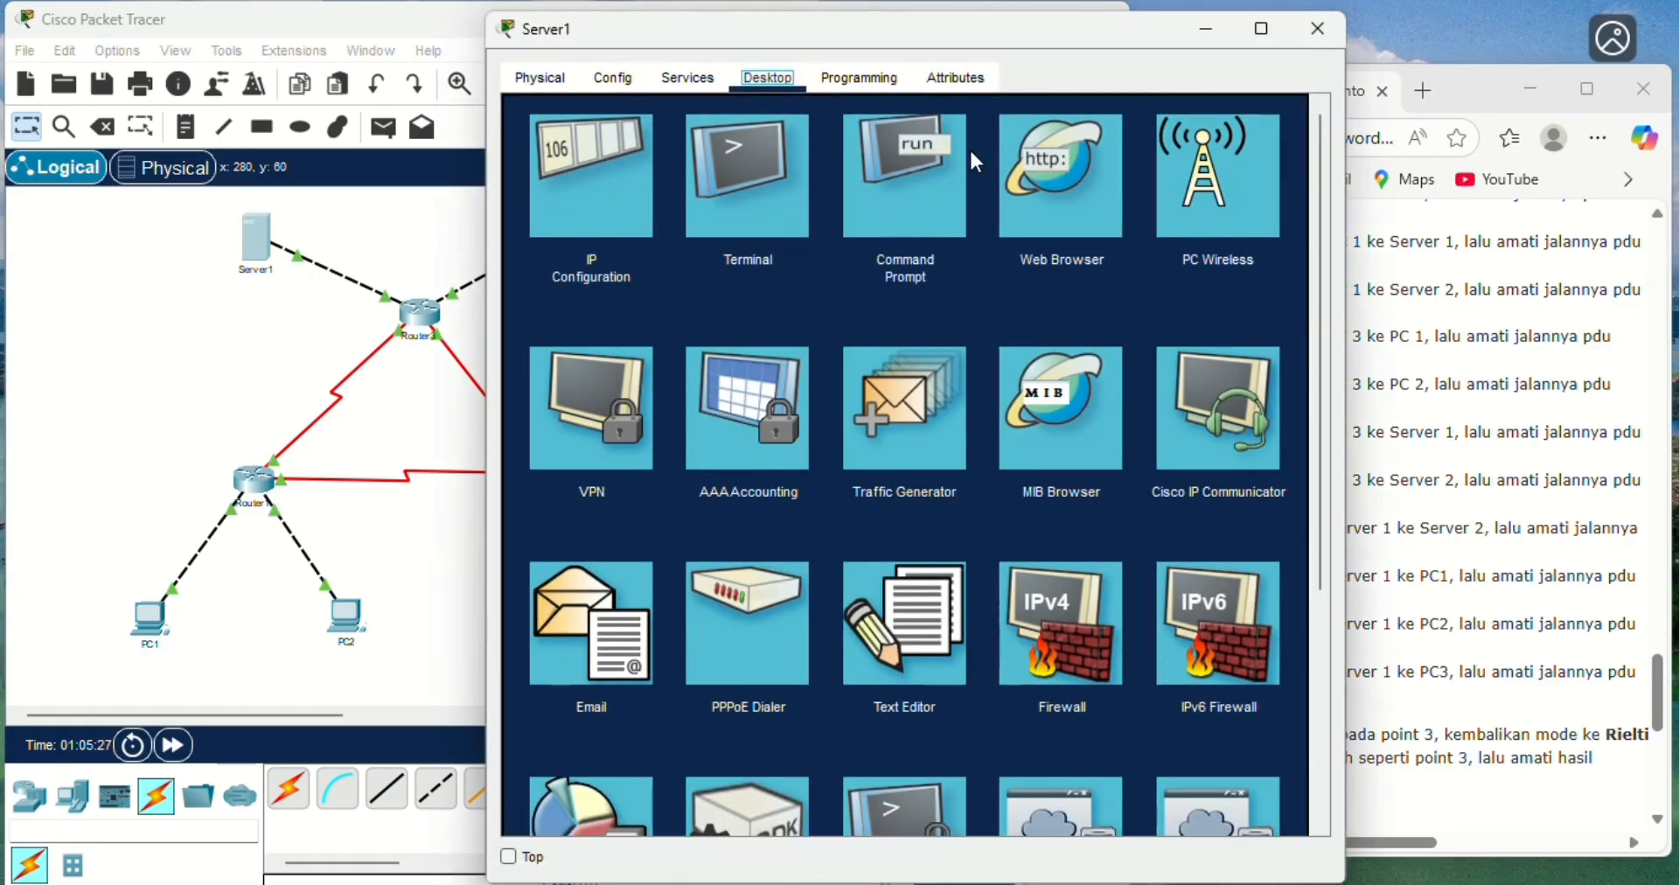
left_click(879, 191)
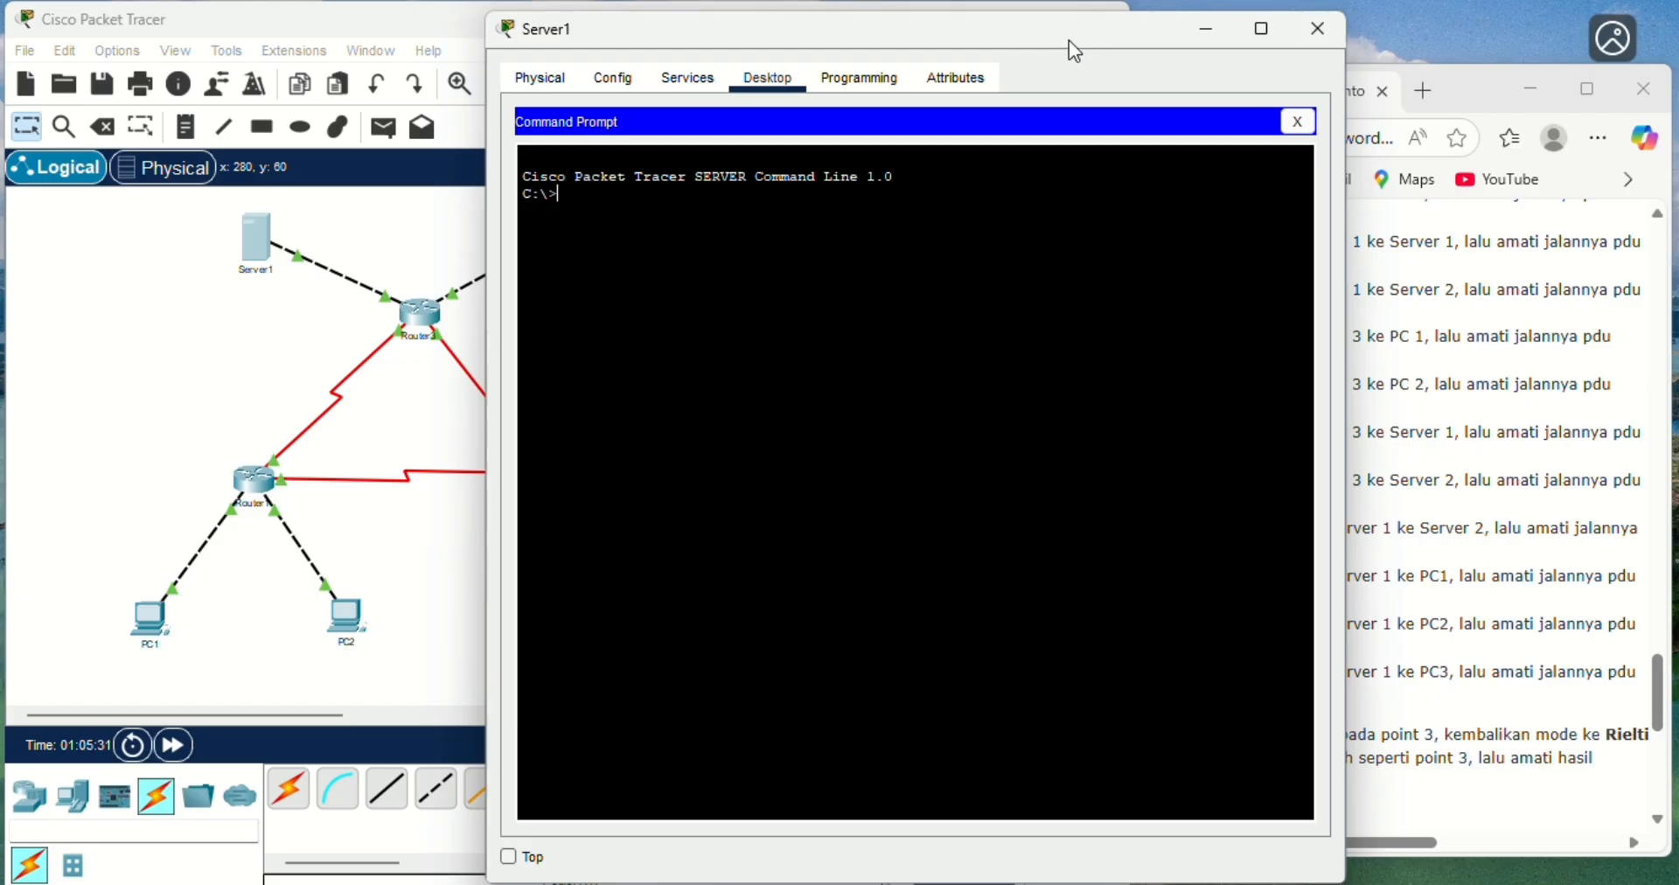
- Trace the route from Server1 to Server2 at 43.43.43.1 with tracert and compare the hops with the topology
left_click_drag(1070, 41, 935, 102)
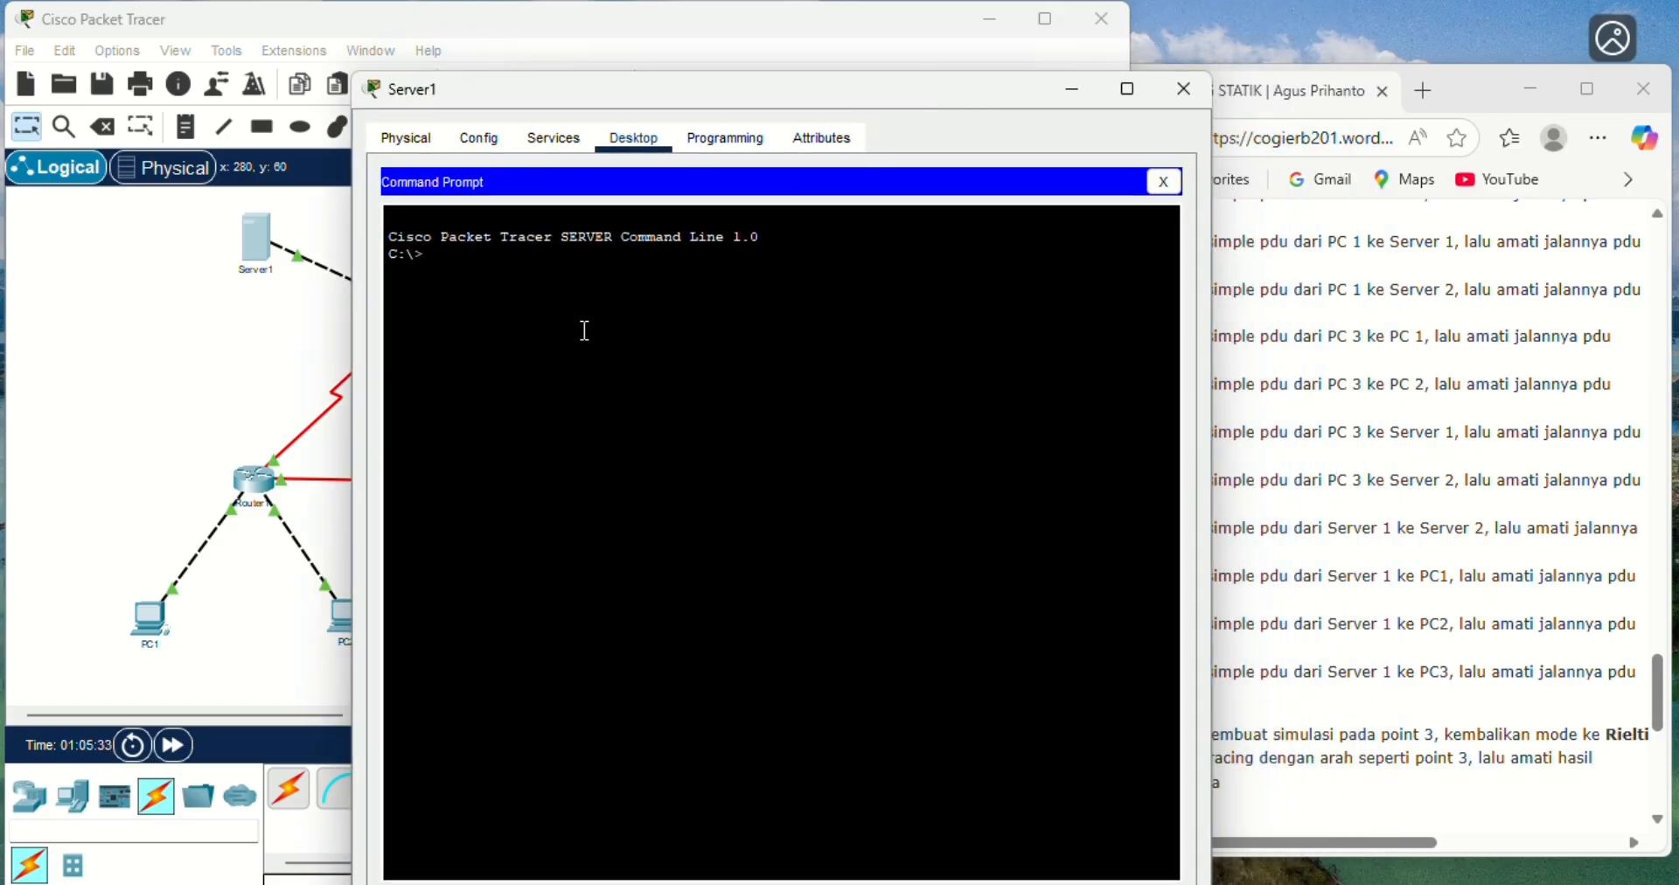
type("tracert 43.43.43.1")
key("Return")
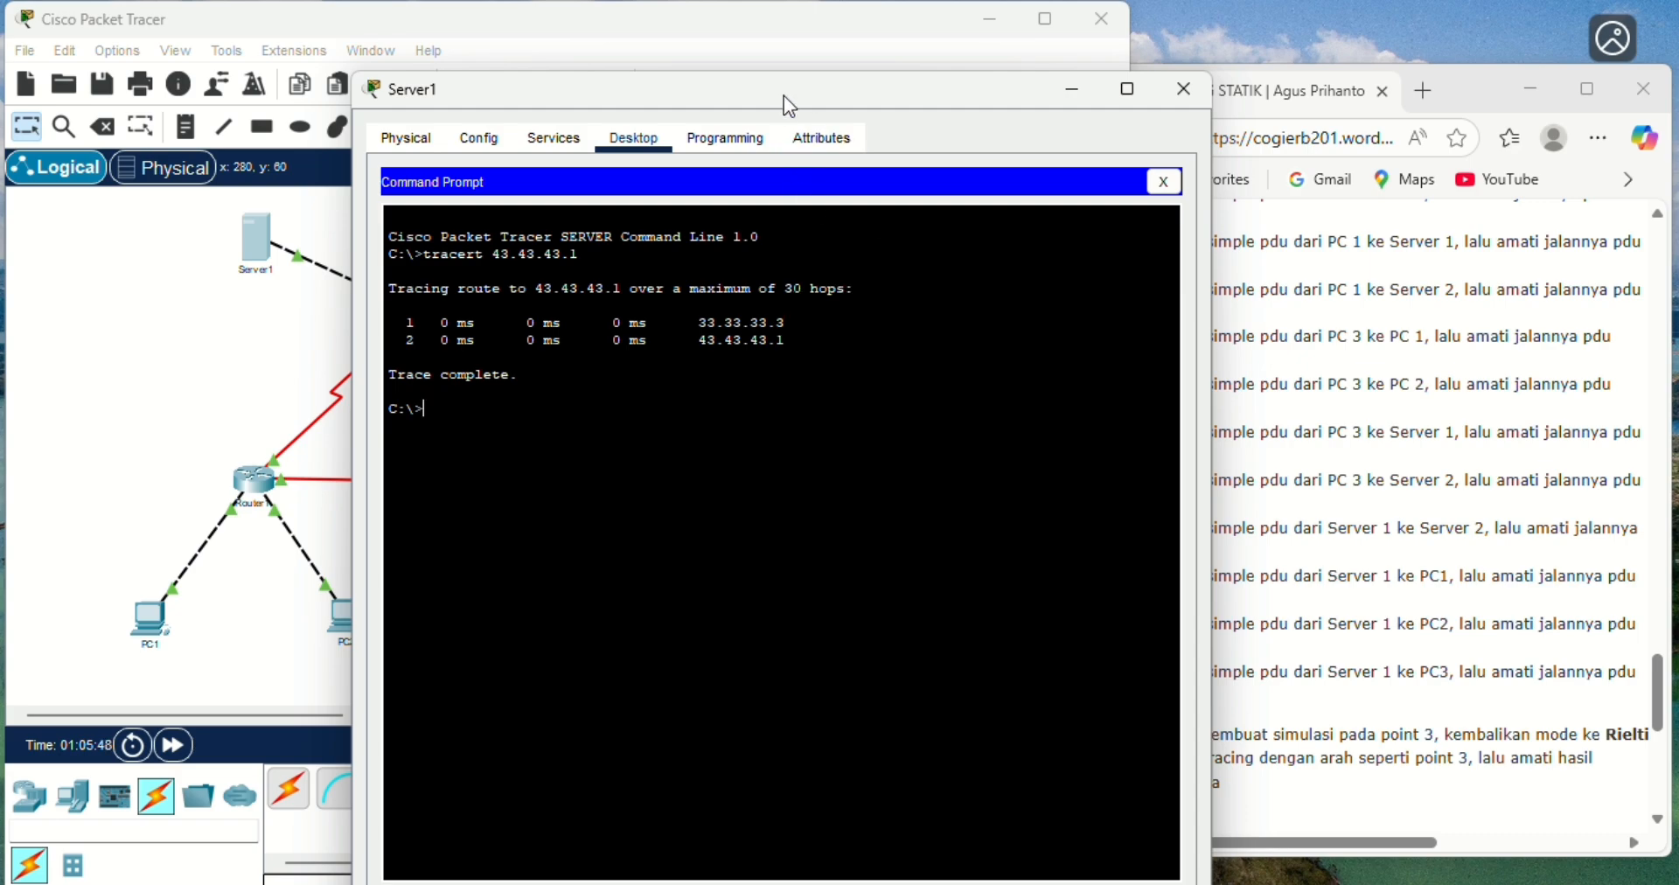
left_click_drag(783, 96, 960, 168)
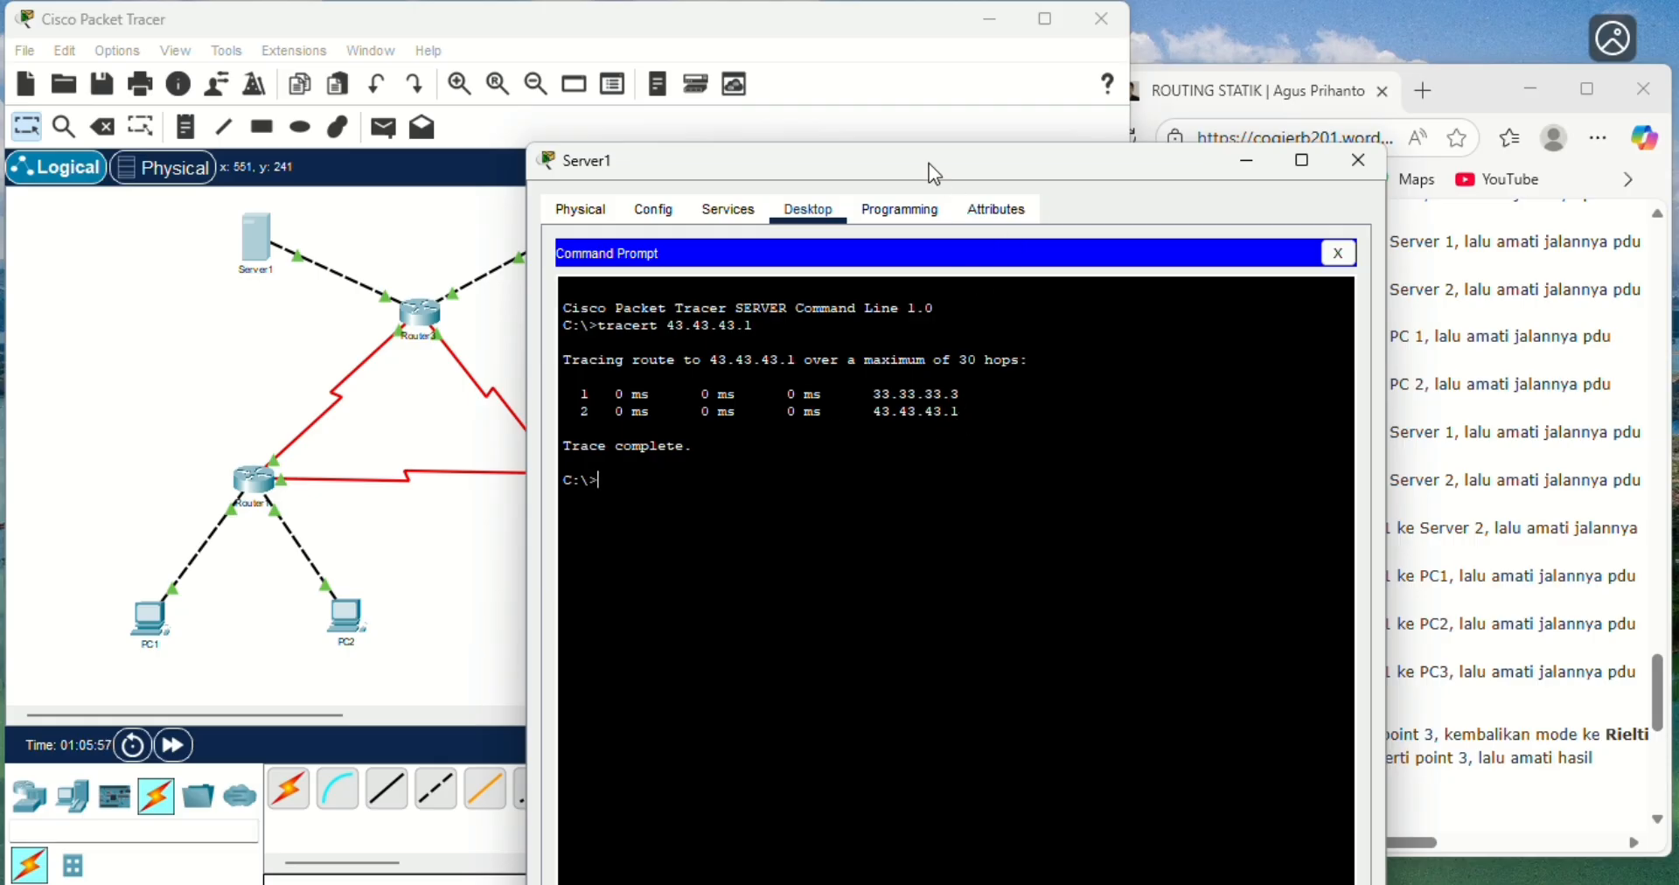
- Trace the route from Server1 to PC1 at 192.168.1.1 with tracert and review the listed hops
left_click_drag(920, 166, 832, 198)
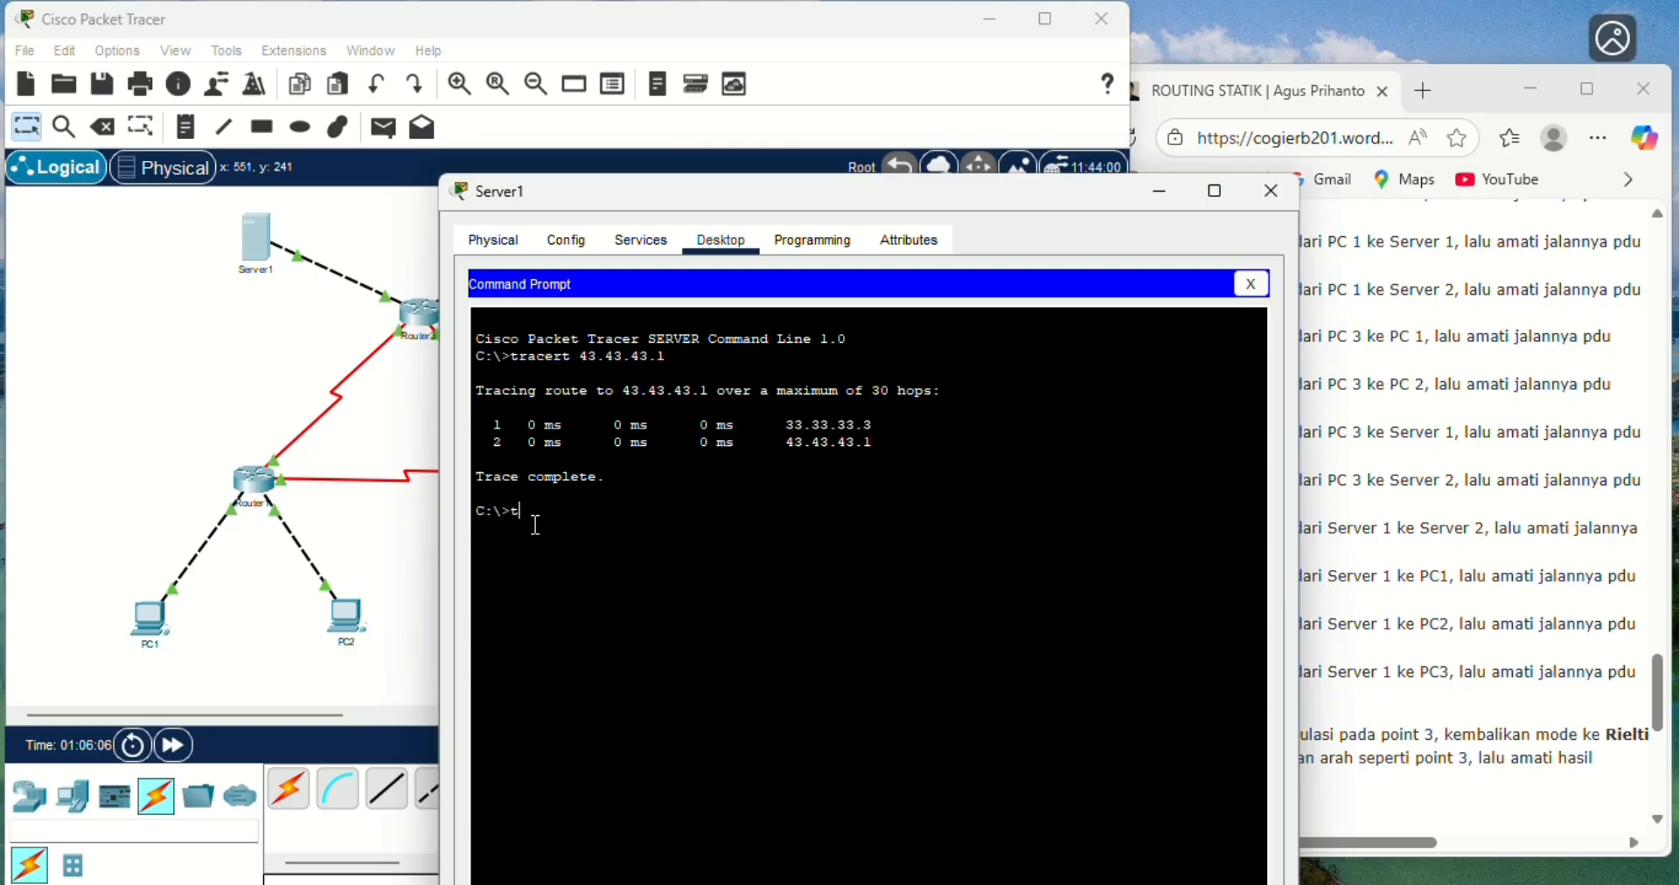
type("racert 192.168")
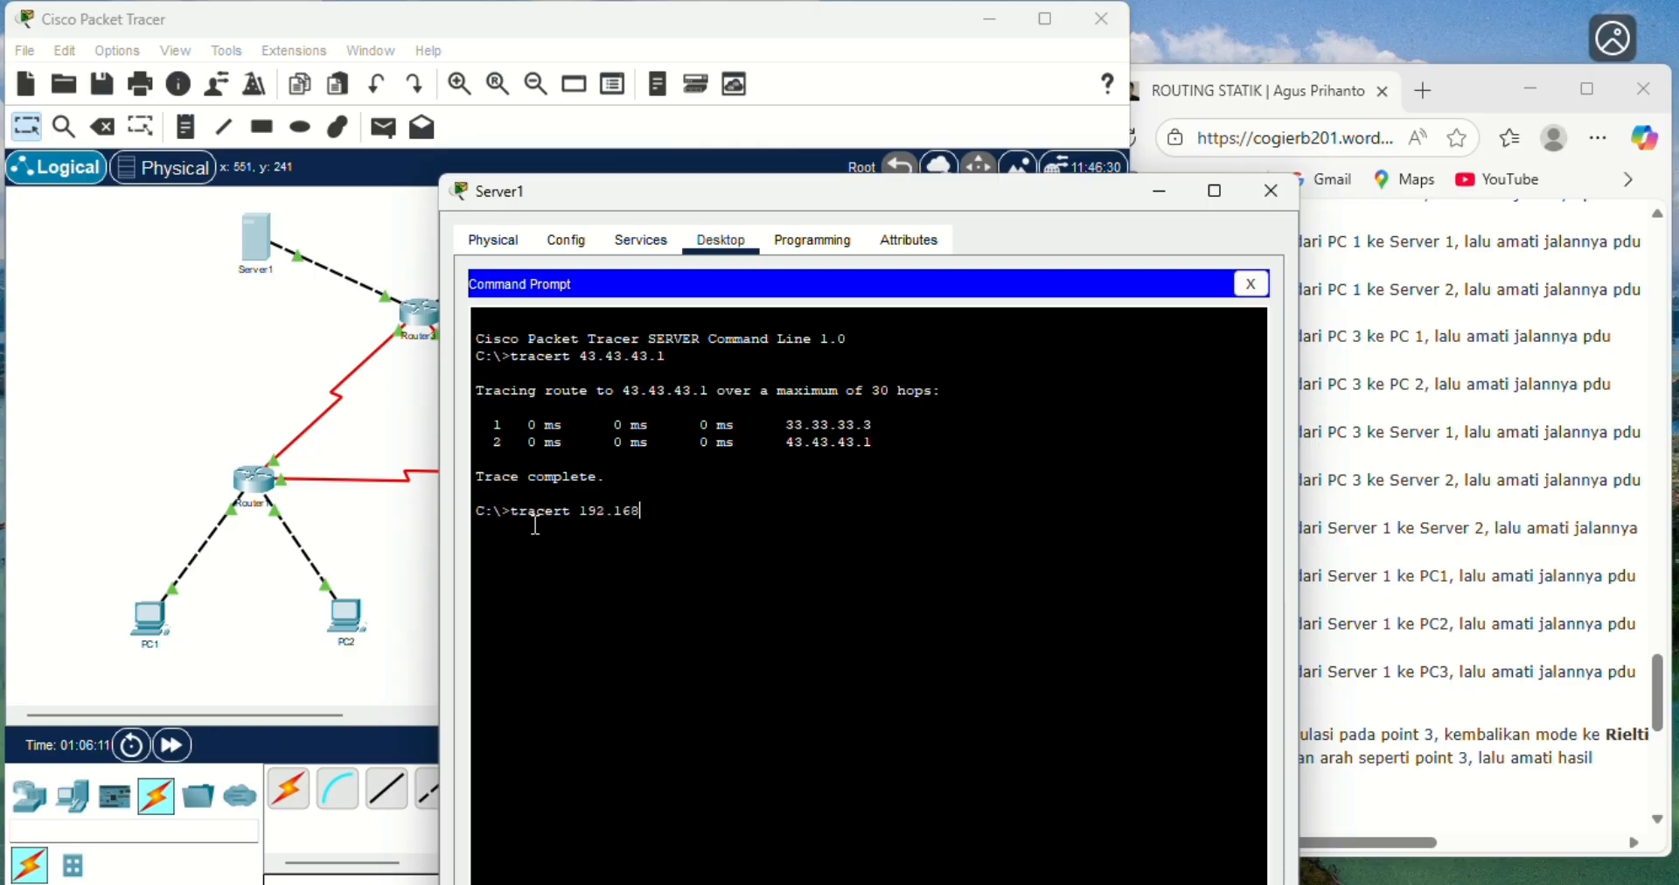
type(".1.1")
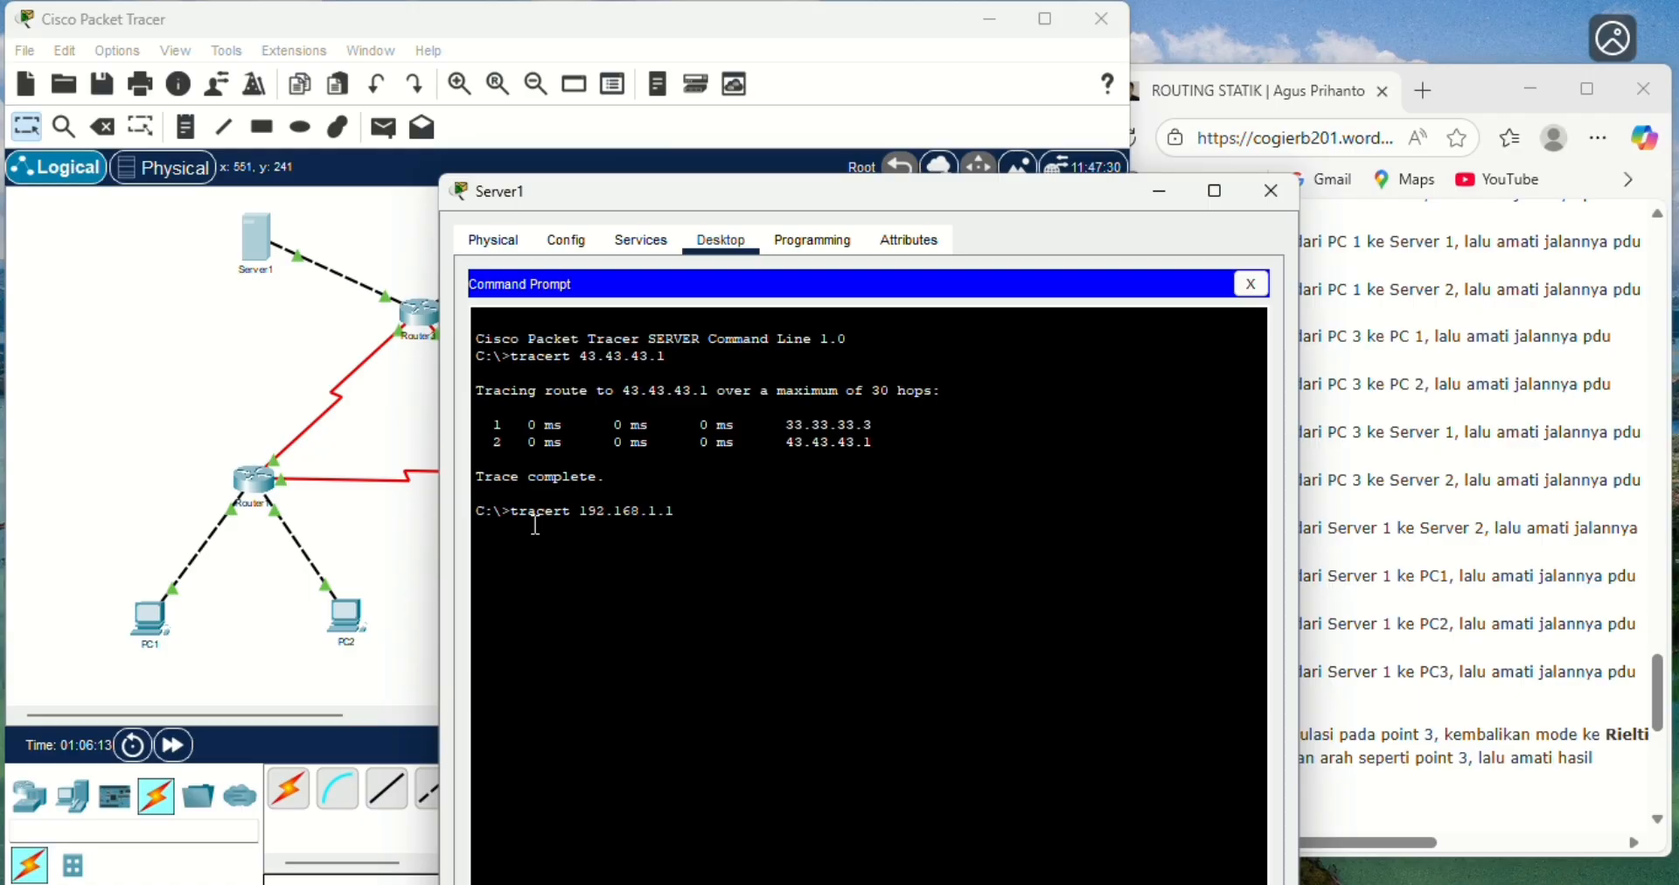
type(".1")
key("Return")
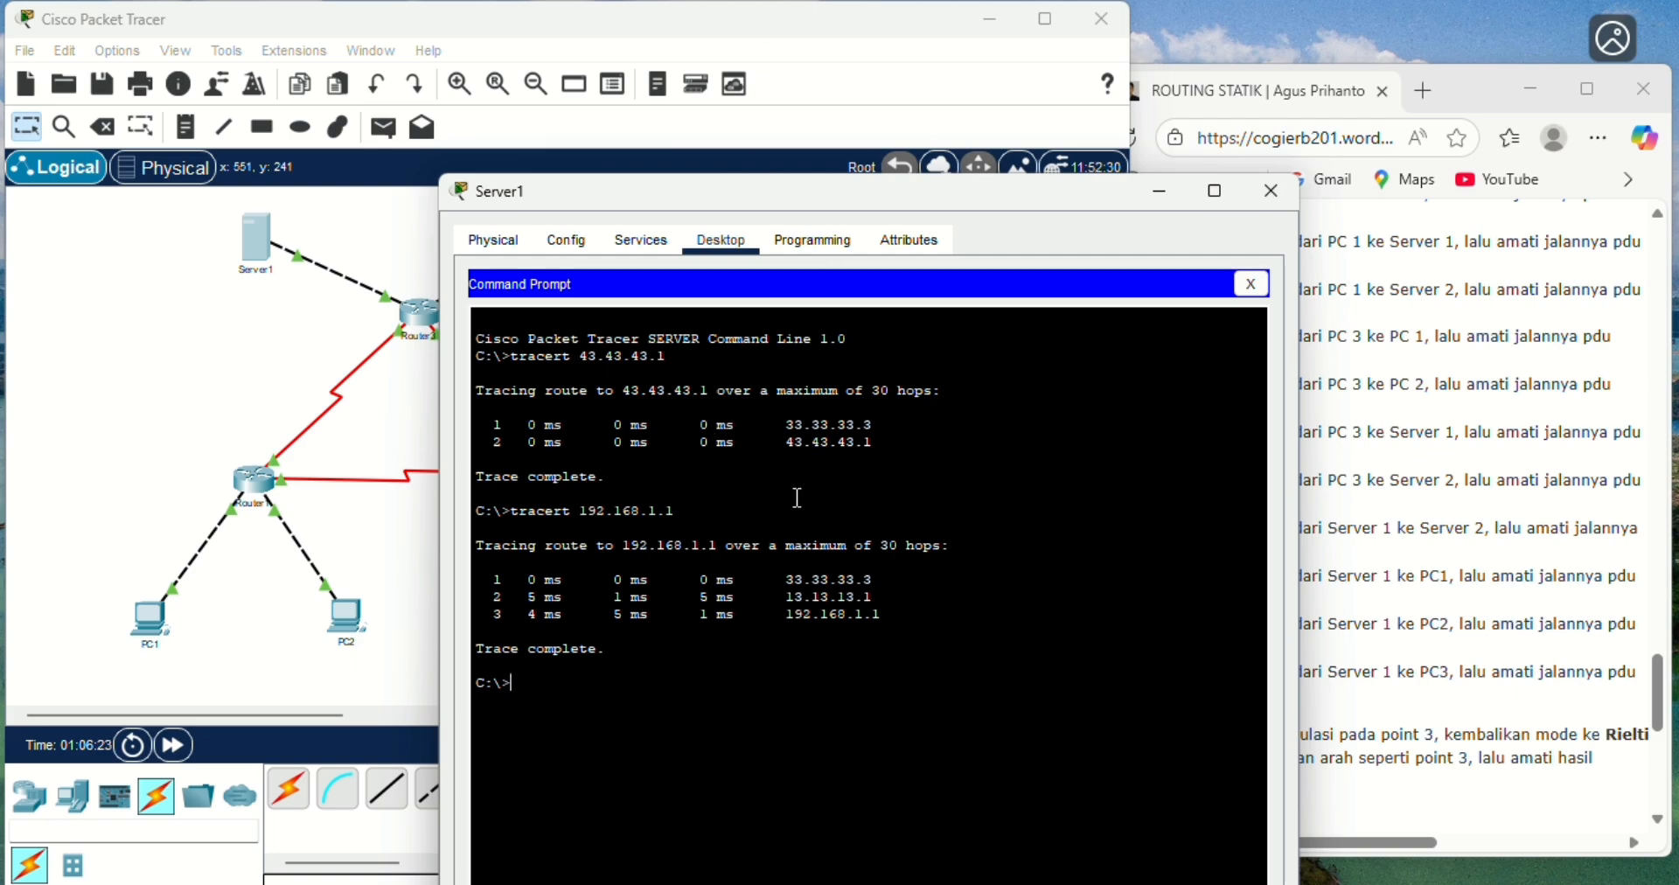
left_click(699, 48)
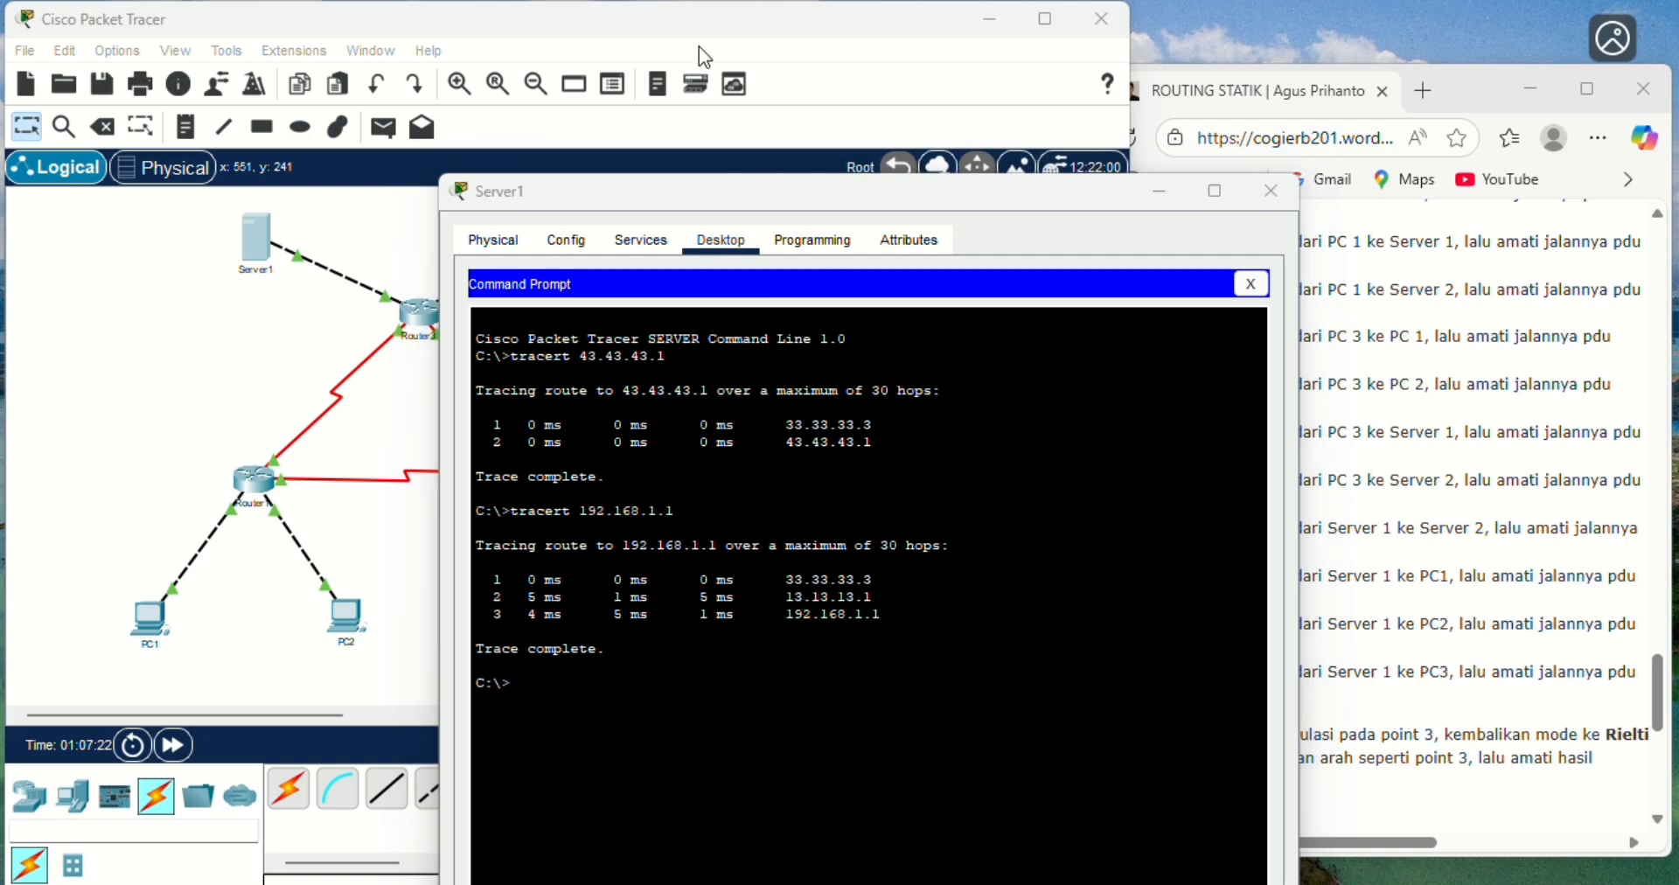
left_click(817, 577)
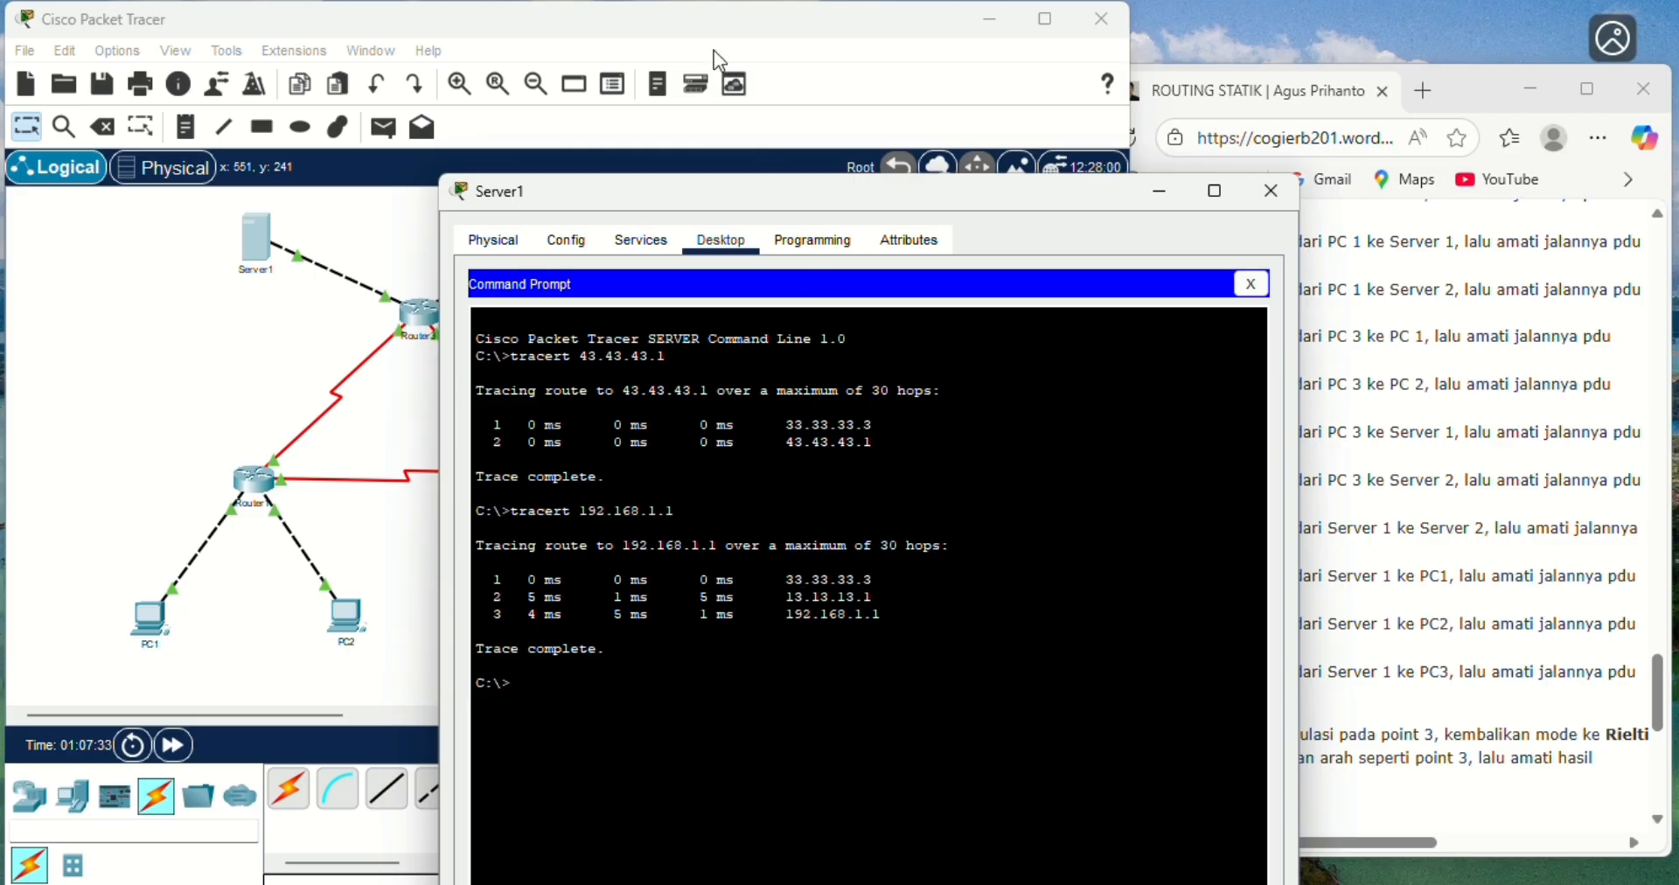
- Trace the route from Server1 to PC2 at 192.168.1.65 with tracert and compare its hops with the topology
left_click(604, 666)
type("tracert 192.168.1.65")
key("Return")
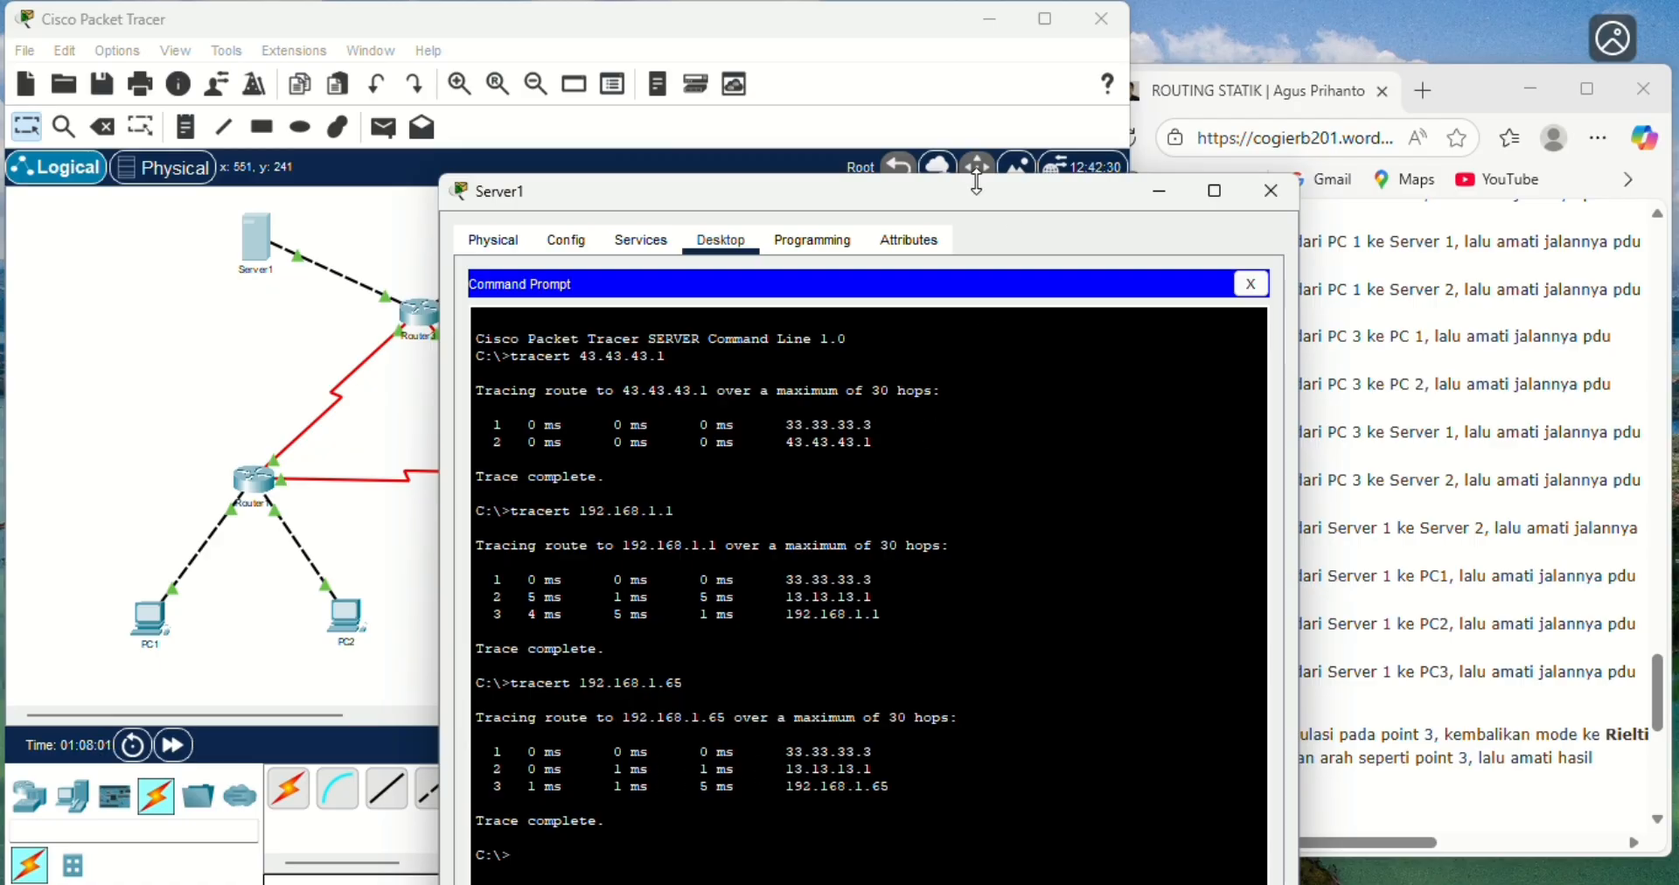
left_click_drag(987, 183, 1175, 145)
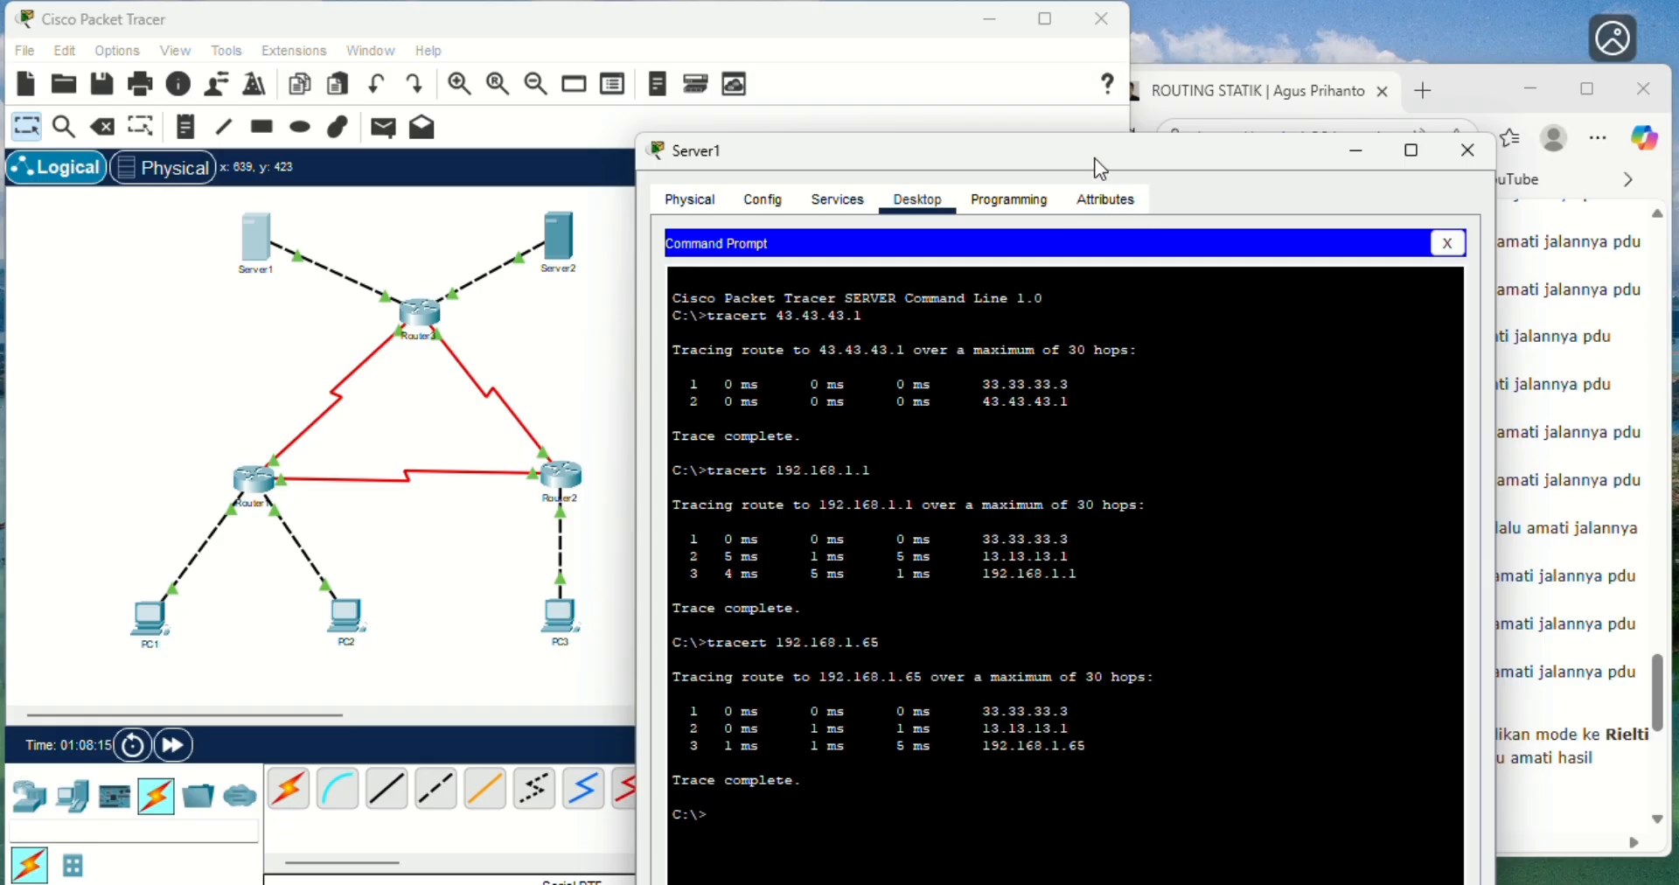
right_click(997, 166)
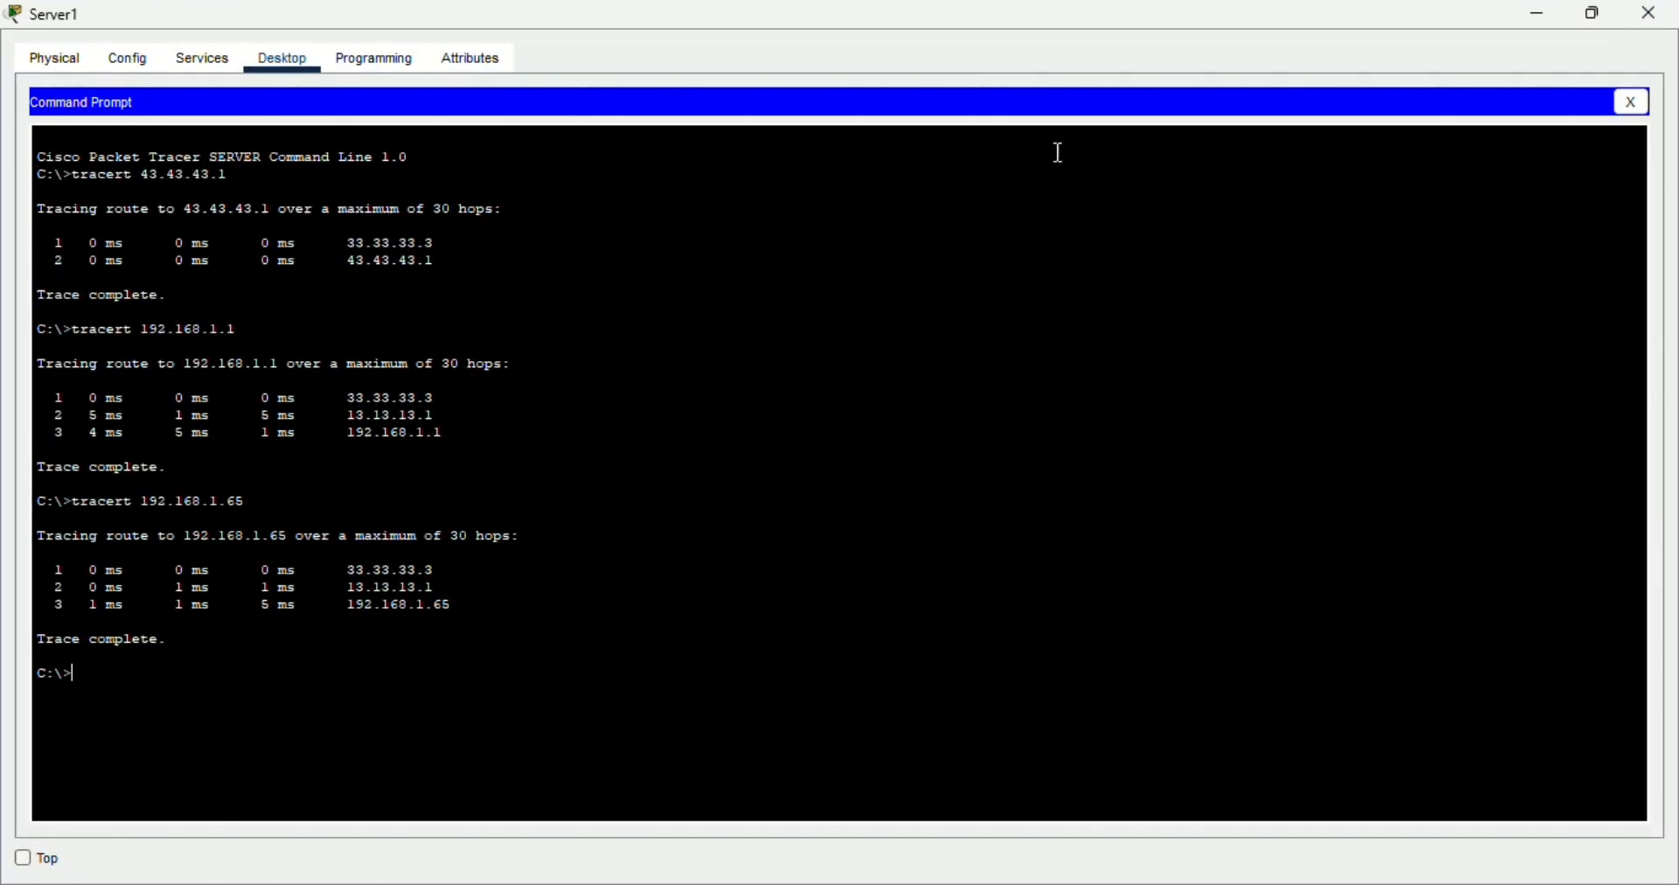
left_click(1589, 16)
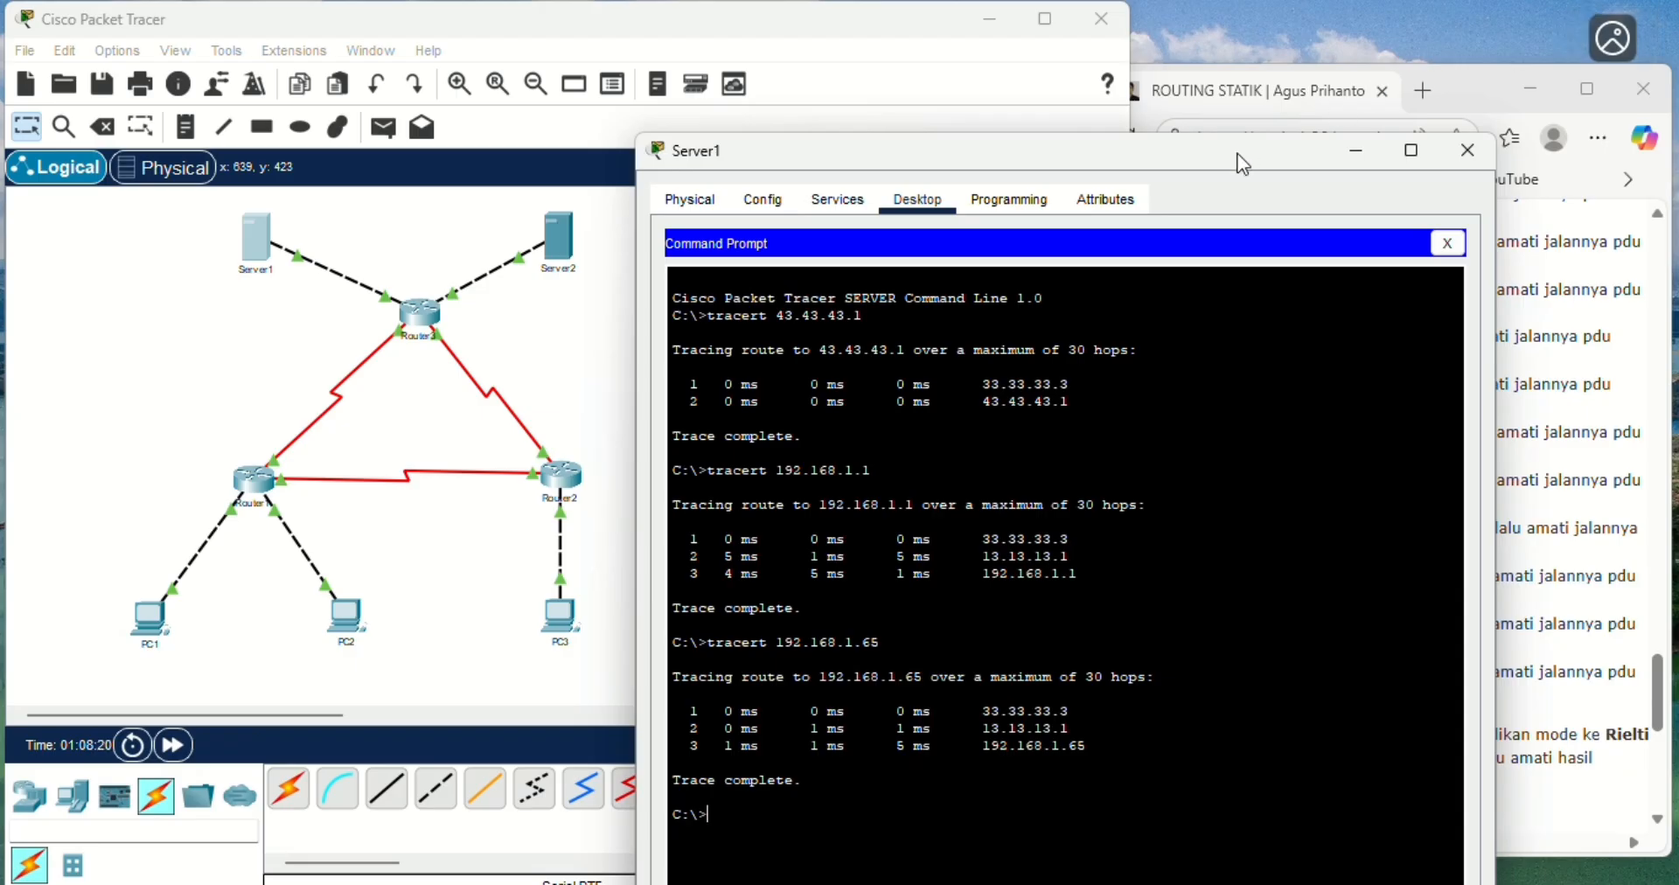
- Trace the route from Server1 to PC3 at 192.168.1.253 with tracert and follow its hops through the topology
left_click_drag(1238, 163, 936, 183)
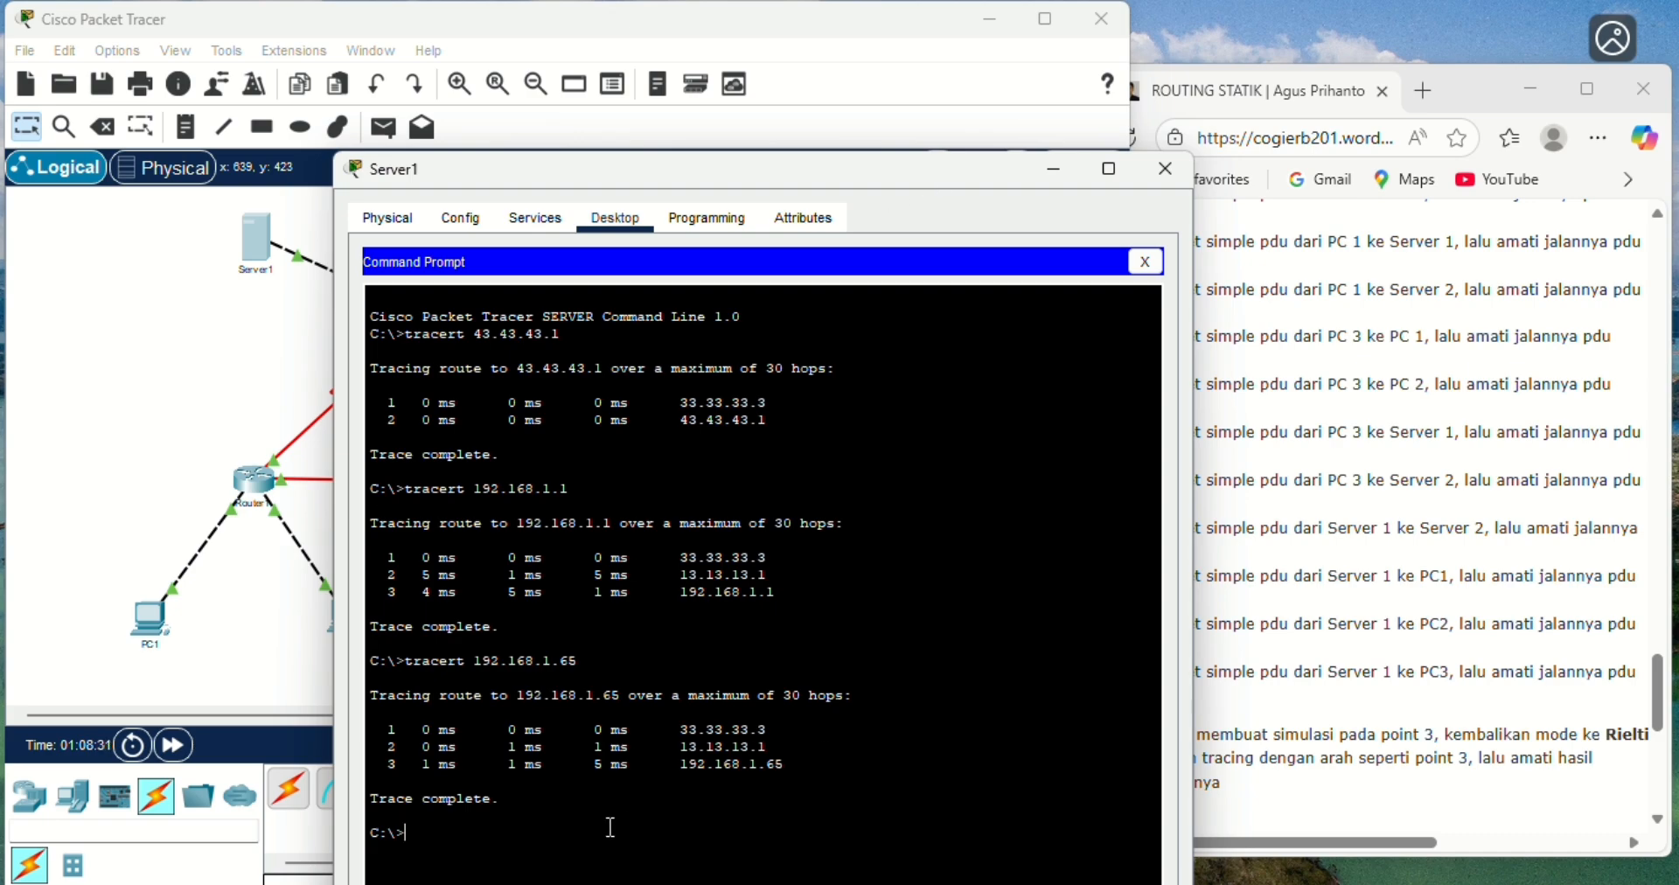
type("tracert 192.168.1.253")
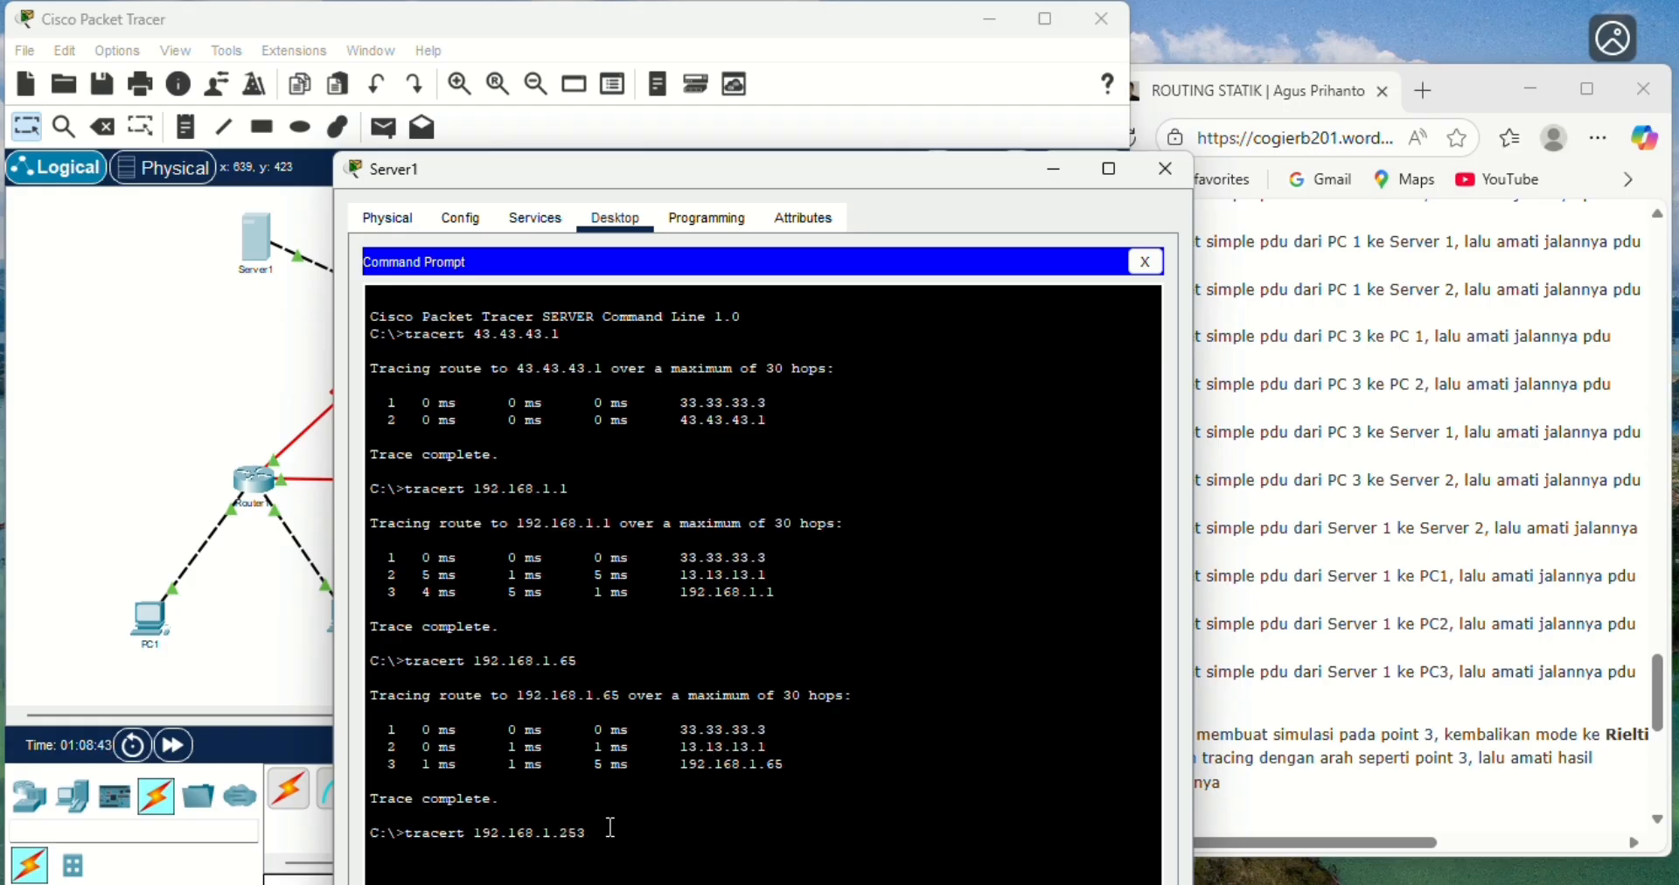
key("Return")
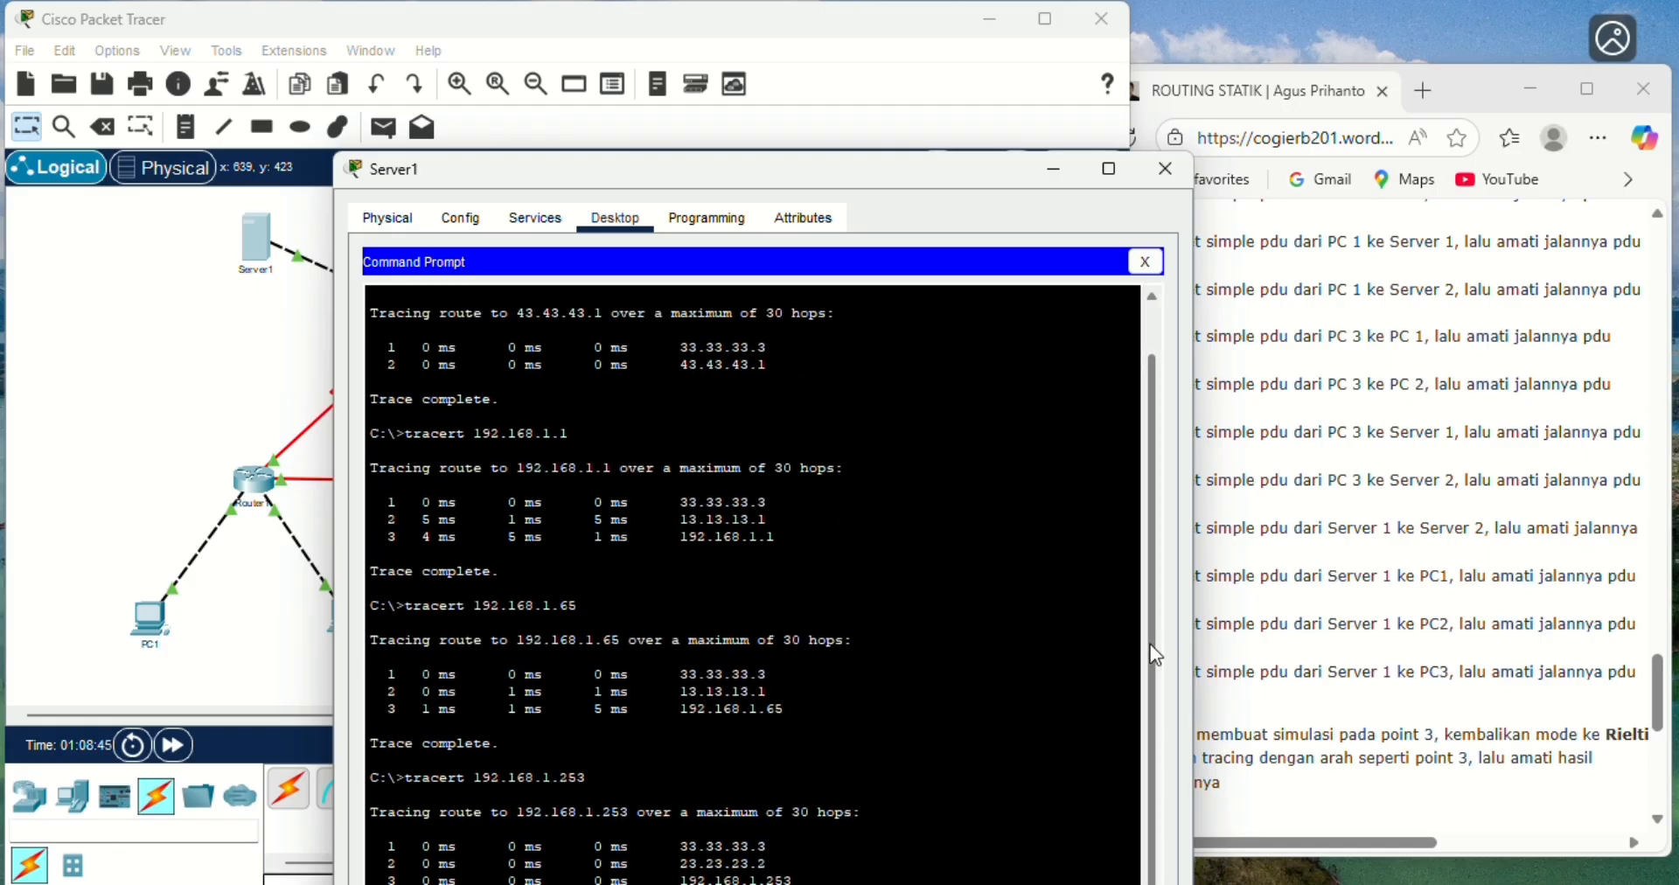
left_click_drag(890, 171, 902, 94)
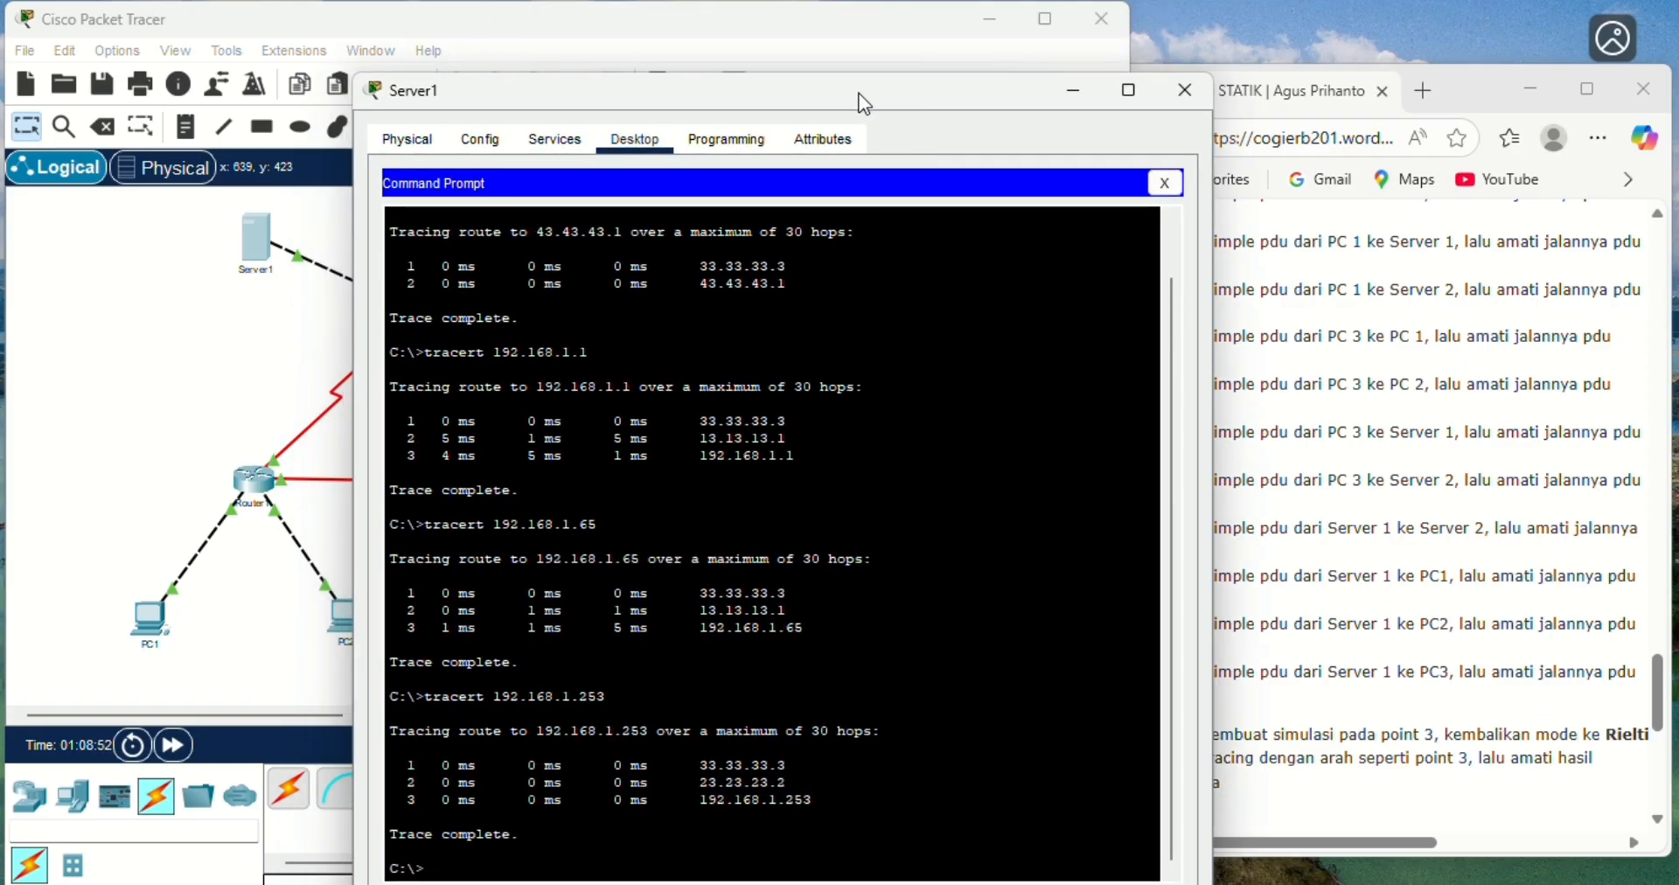
left_click_drag(850, 92, 1131, 123)
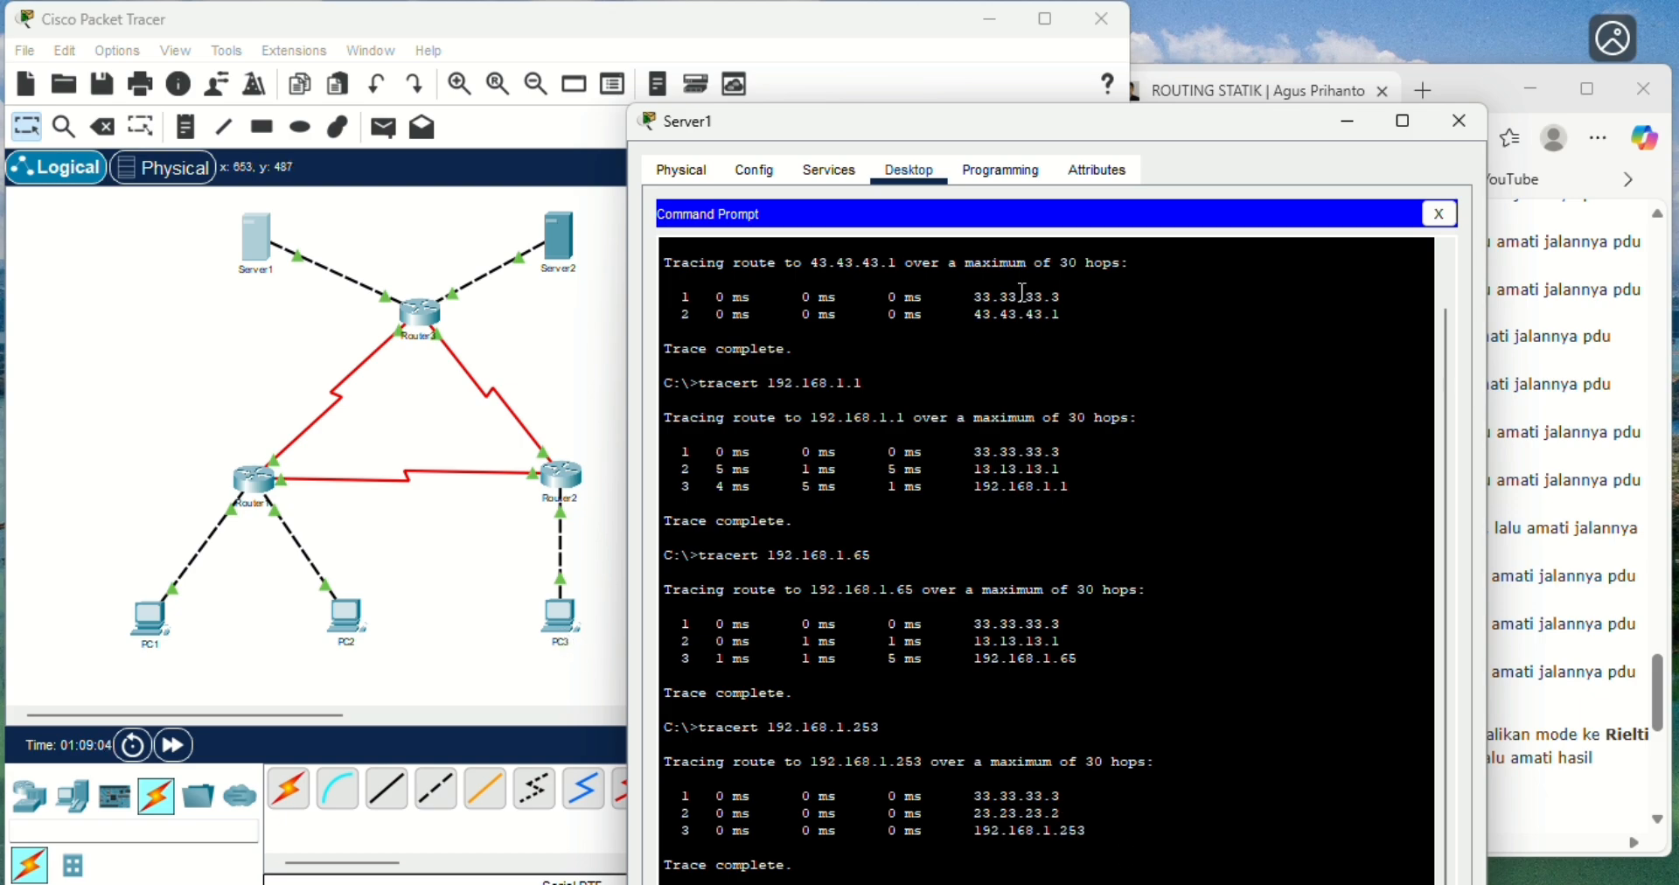
left_click_drag(916, 128, 804, 139)
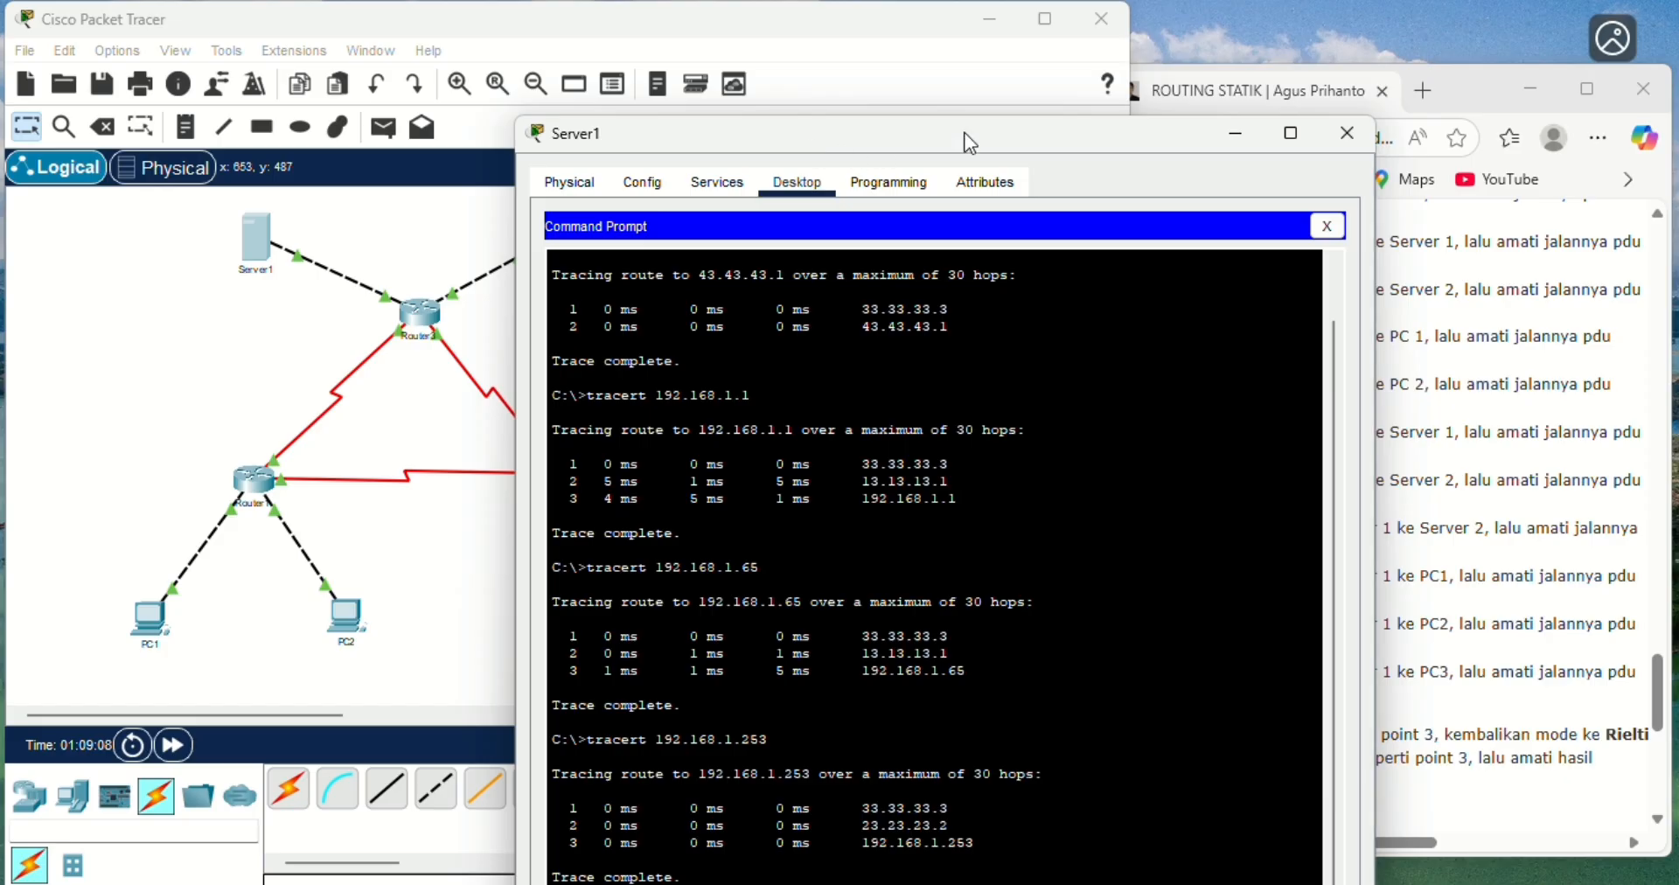
- Close Server1's window and maximize the main Packet Tracer window
left_click(1342, 134)
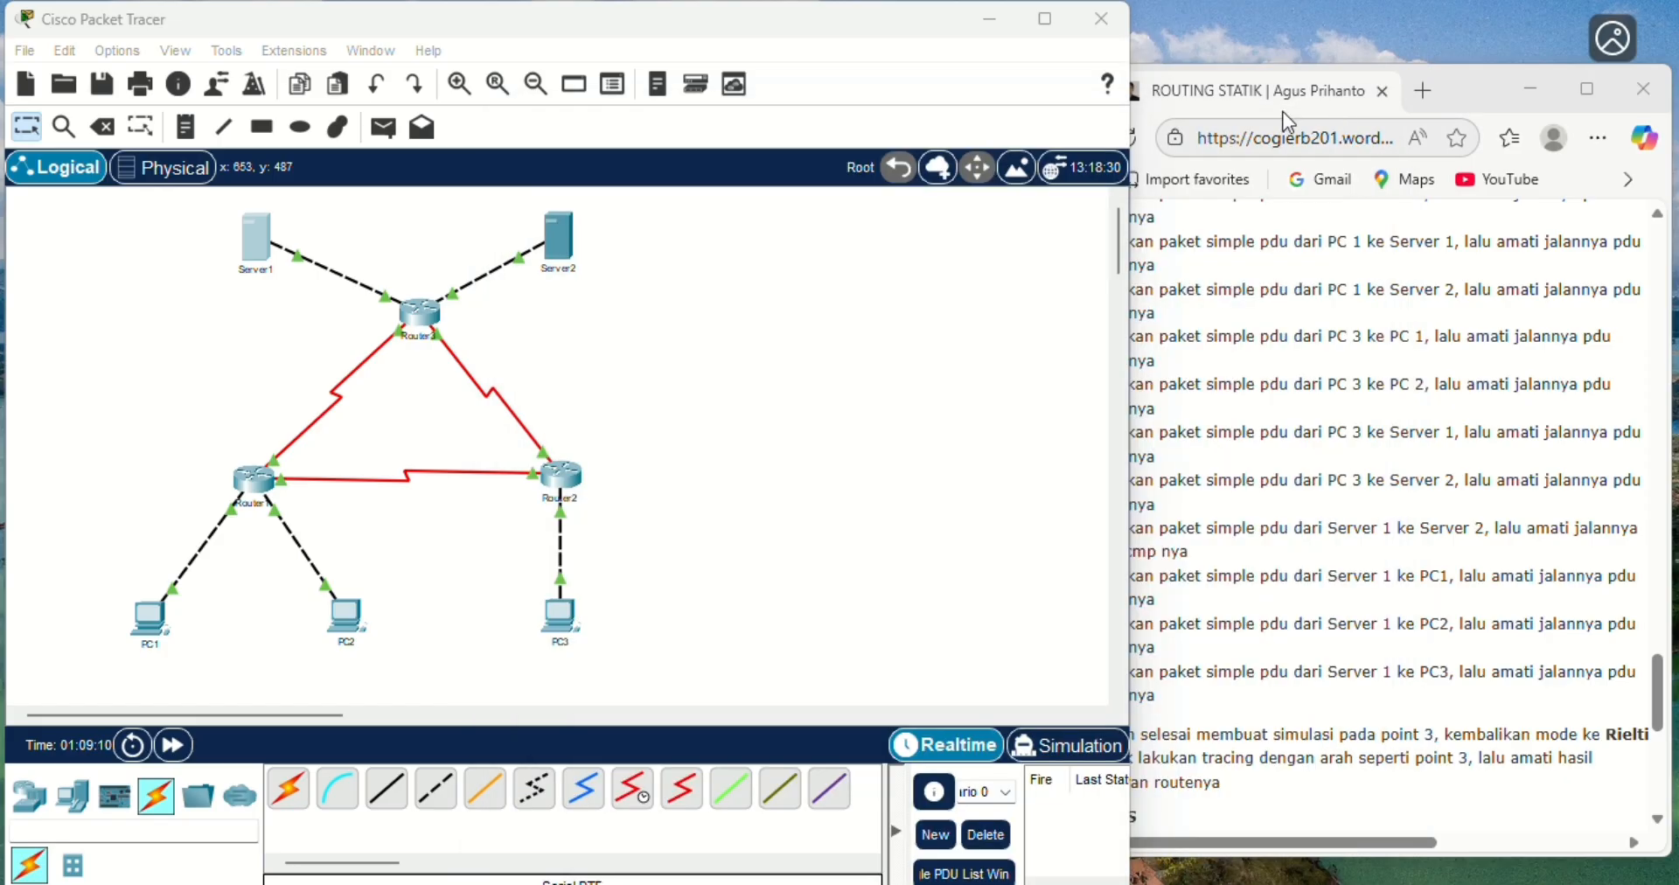
left_click(1046, 19)
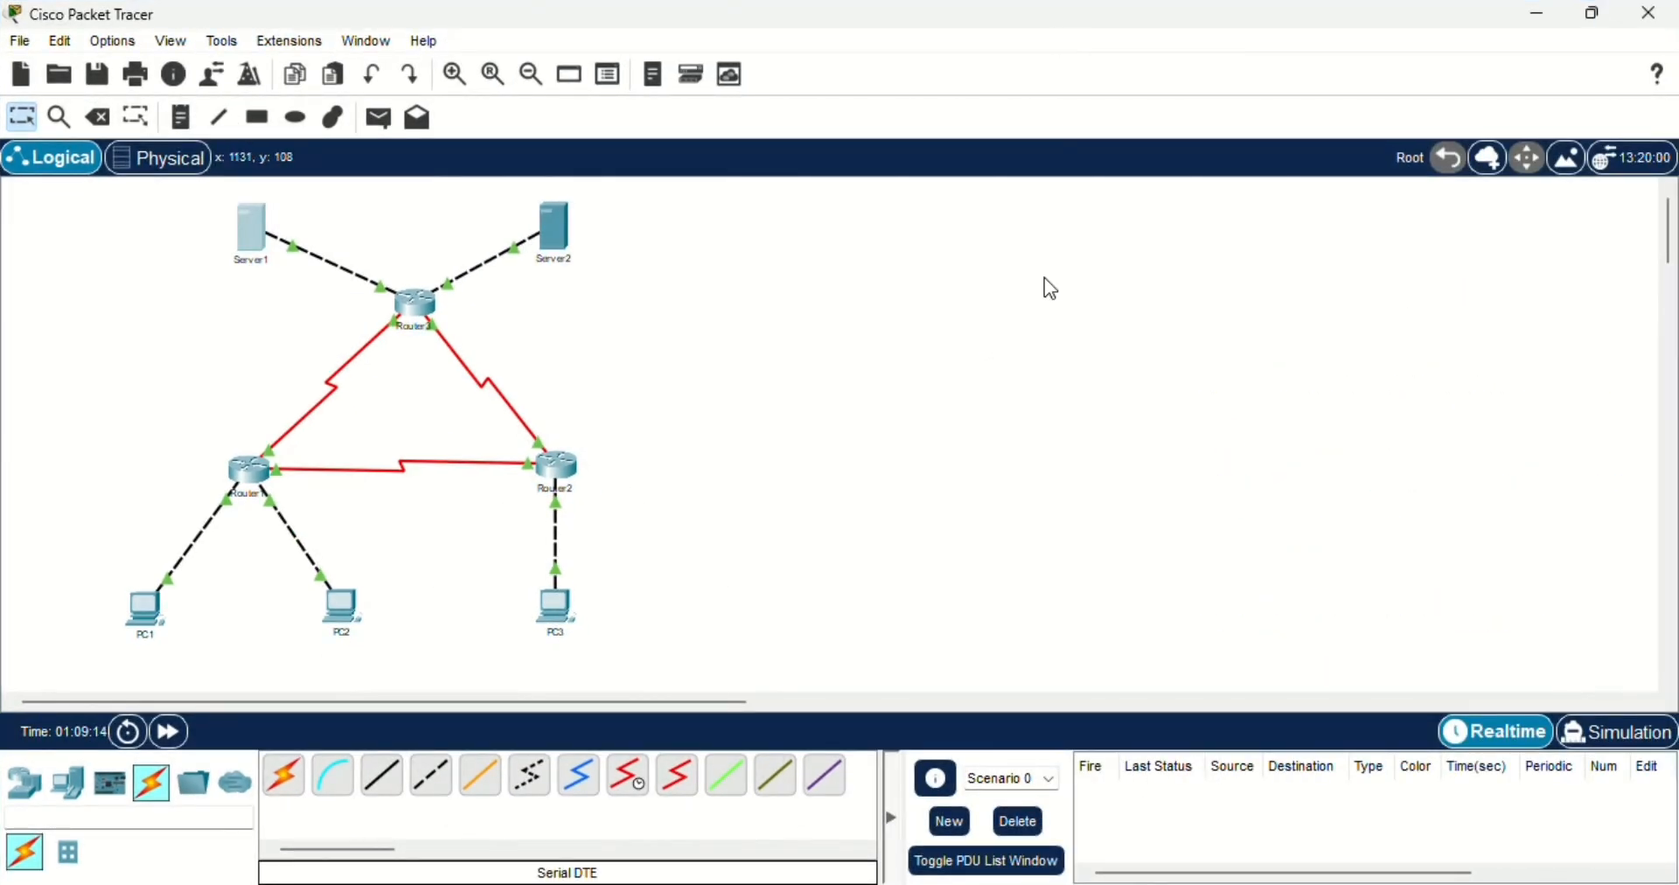